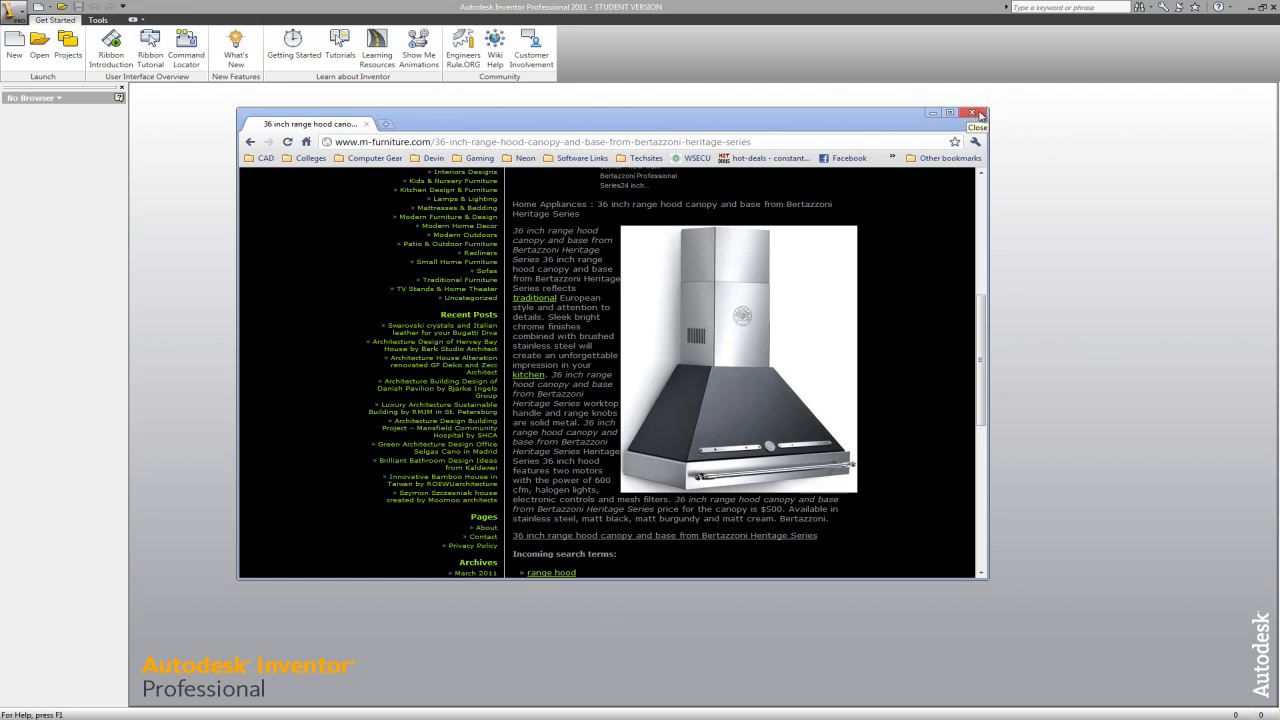
# Close the range hood reference page and create a new part from the English Sheet Metal (in).ipt template.
pyautogui.click(980, 116)
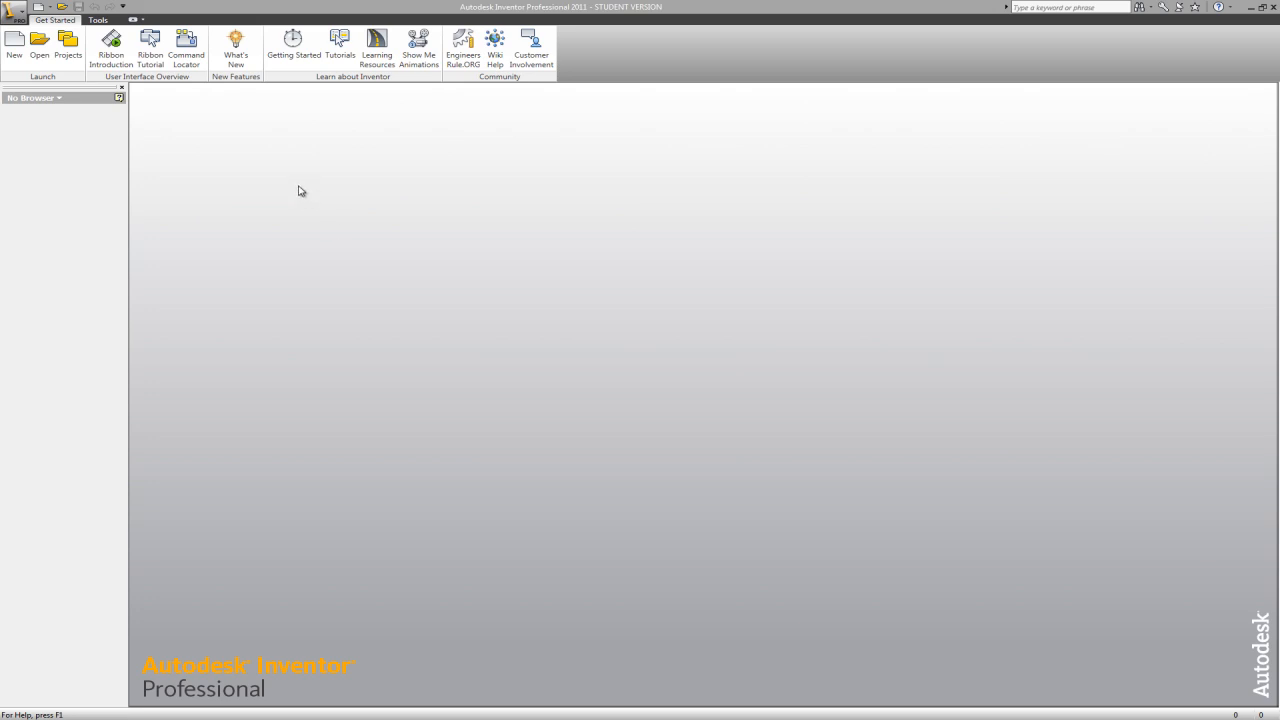
pyautogui.click(13, 45)
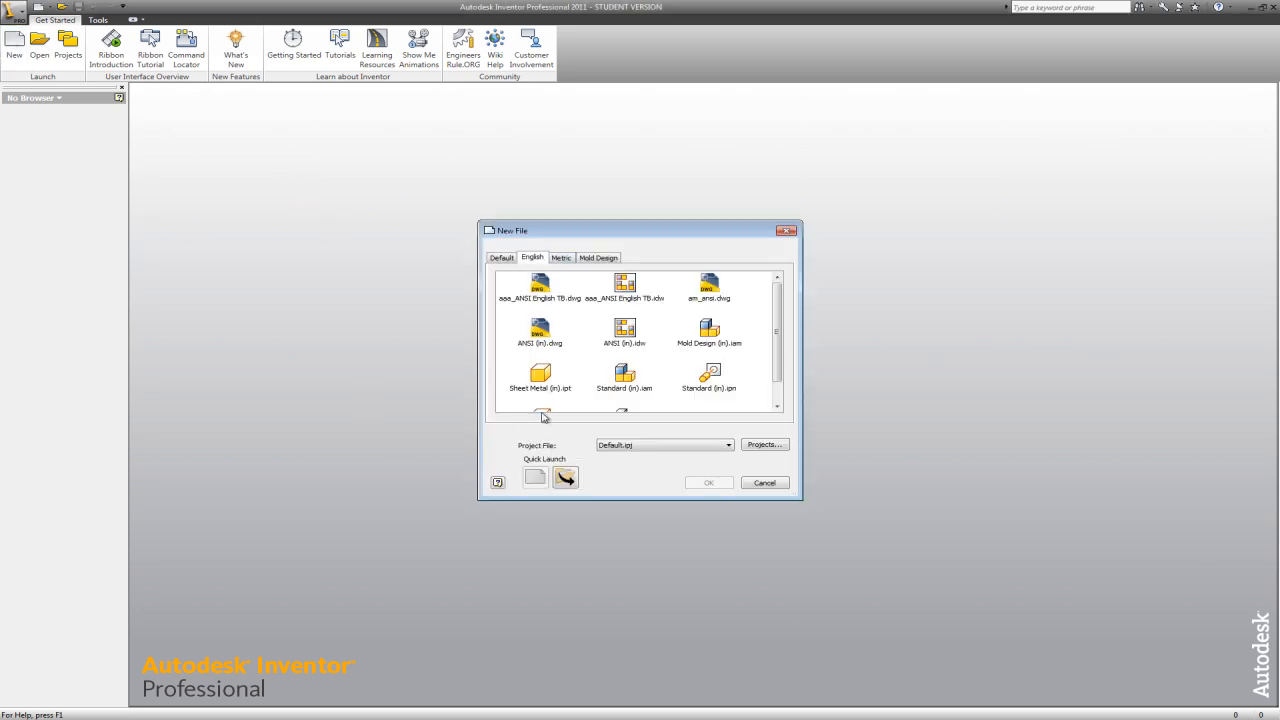
pyautogui.click(546, 380)
pyautogui.click(714, 484)
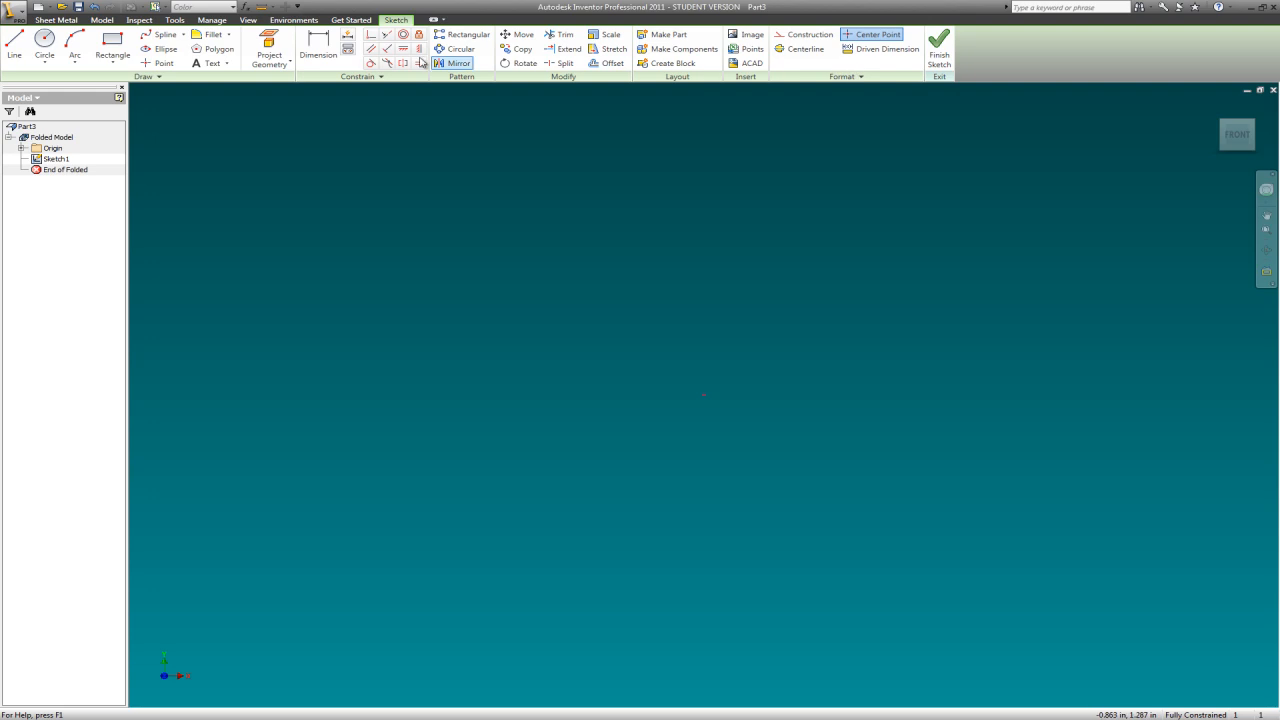
# Create a new sheet metal rule named "12 Gage SS" based on the Default rule in the sheet metal defaults.
pyautogui.click(65, 22)
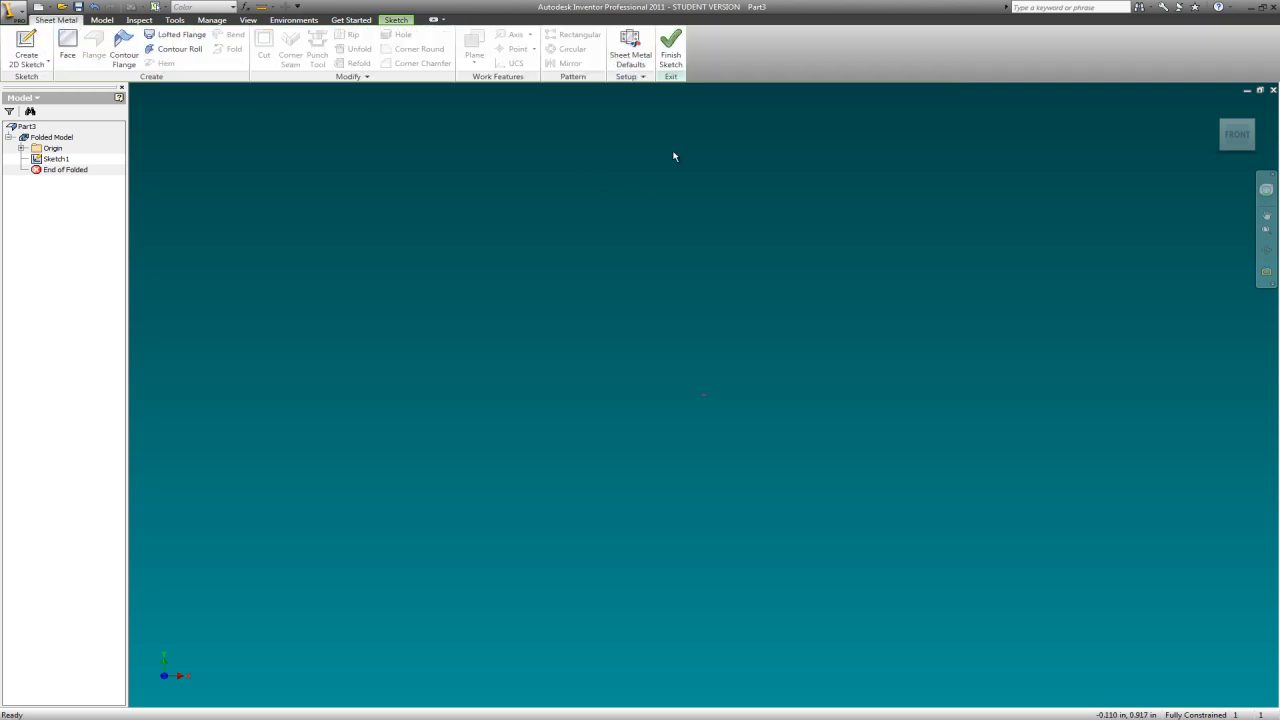
pyautogui.click(635, 63)
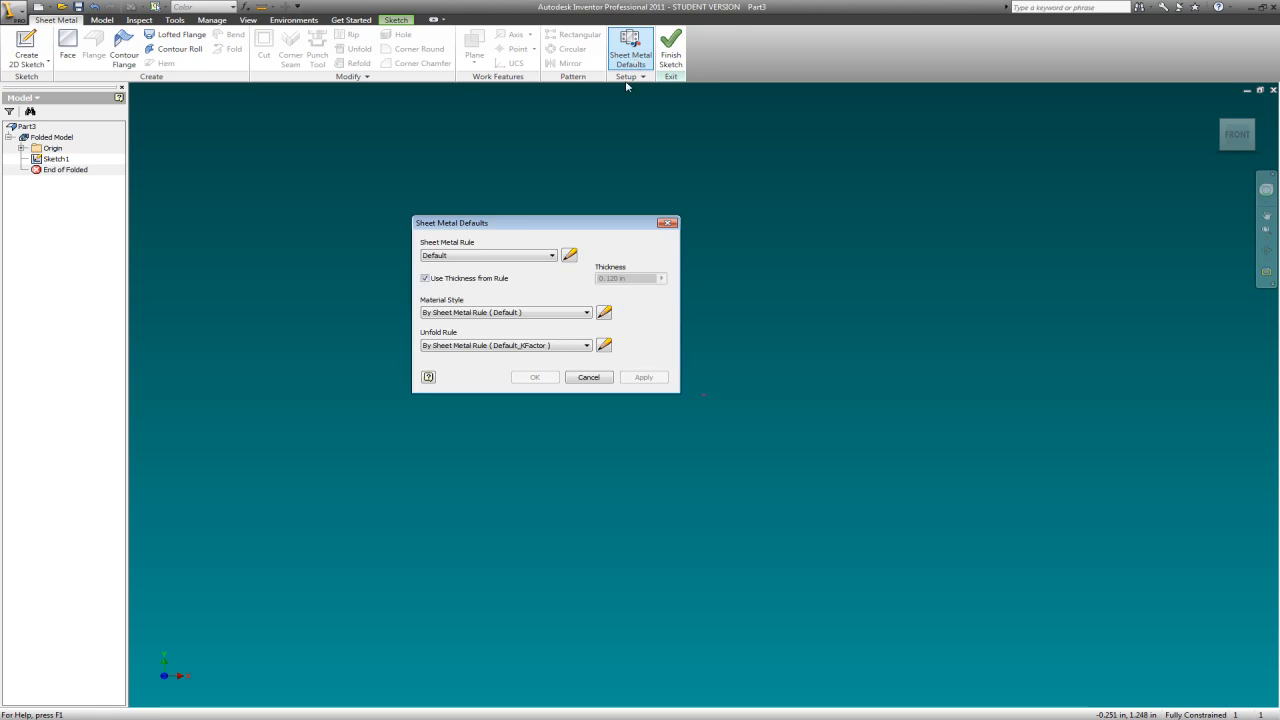
pyautogui.click(568, 258)
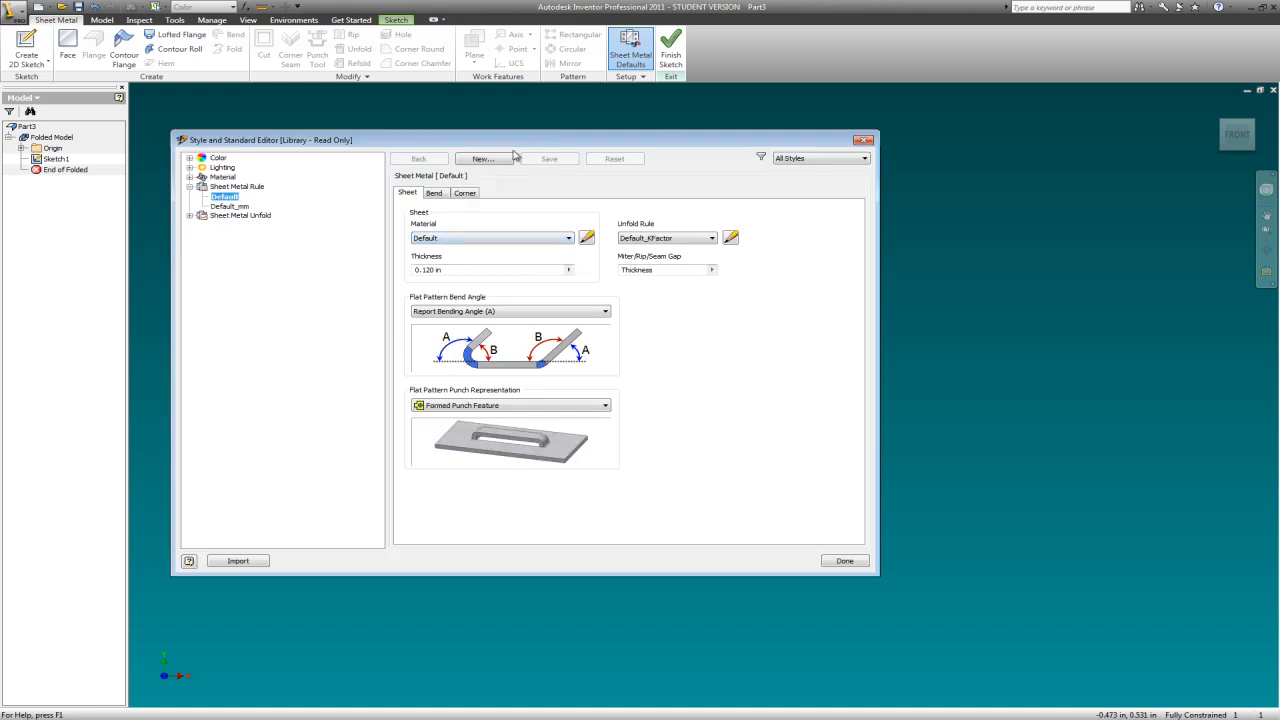
pyautogui.click(483, 159)
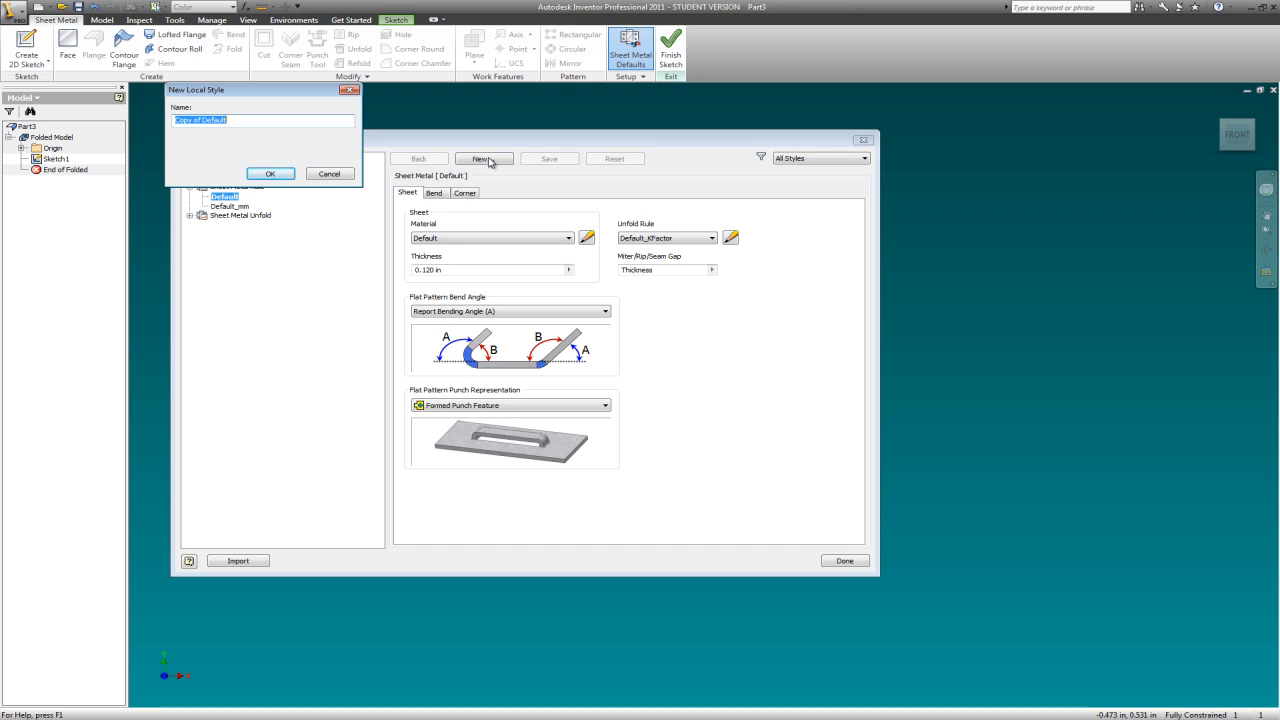
pyautogui.press('BackSpace')
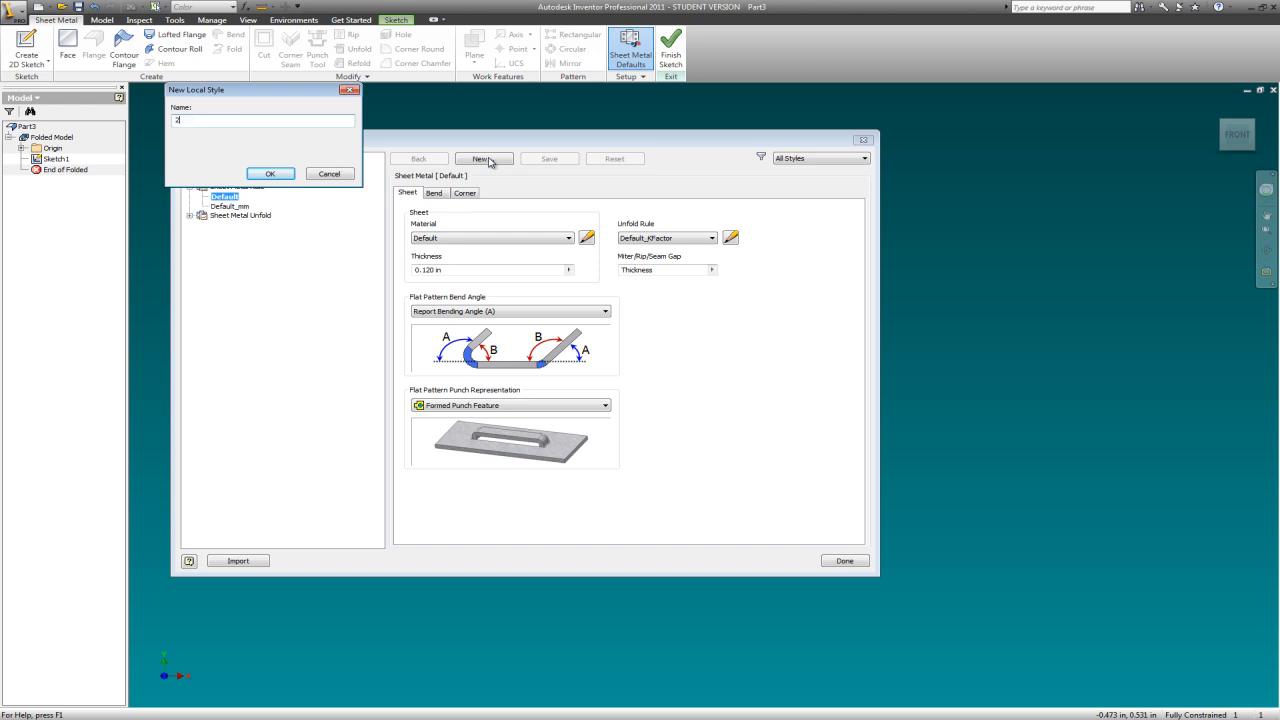
pyautogui.write('12')
pyautogui.click(267, 175)
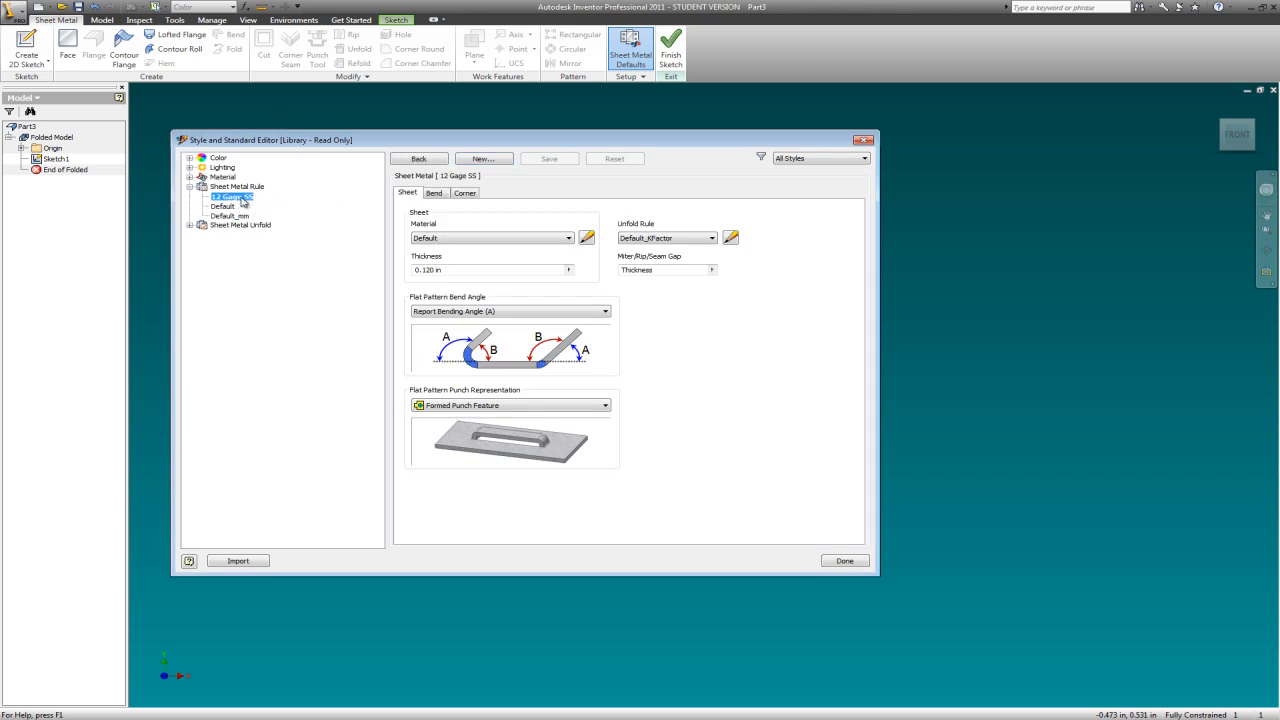
# Set the 12 Gage SS rule's material to Welded Stainless Steel, 440C and its bend relief shape to Round.
pyautogui.click(568, 238)
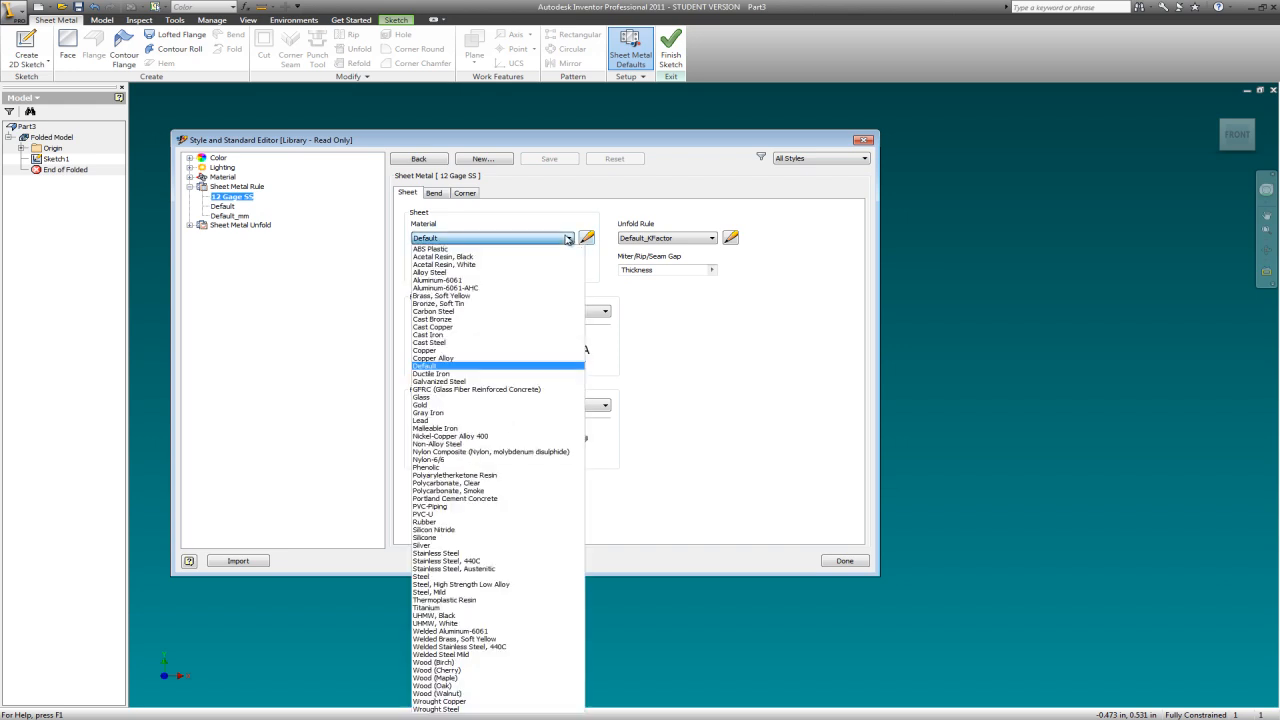
pyautogui.click(452, 647)
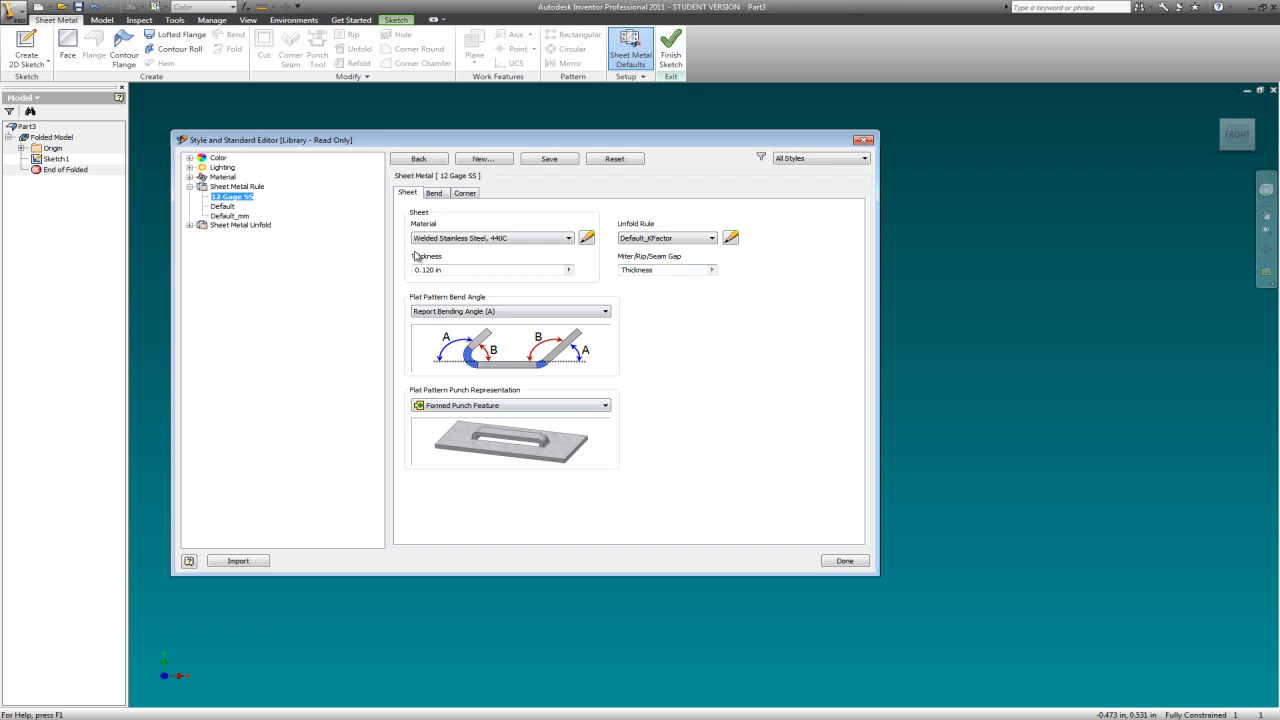
pyautogui.click(436, 193)
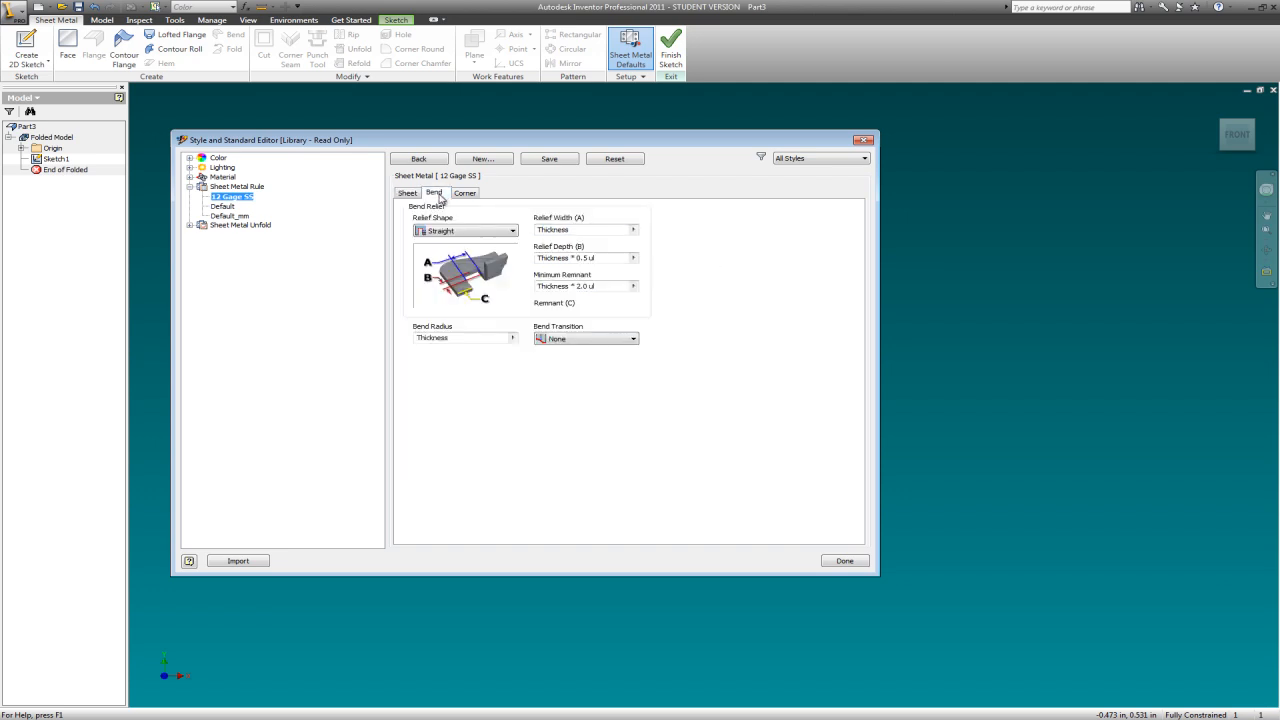
pyautogui.click(514, 231)
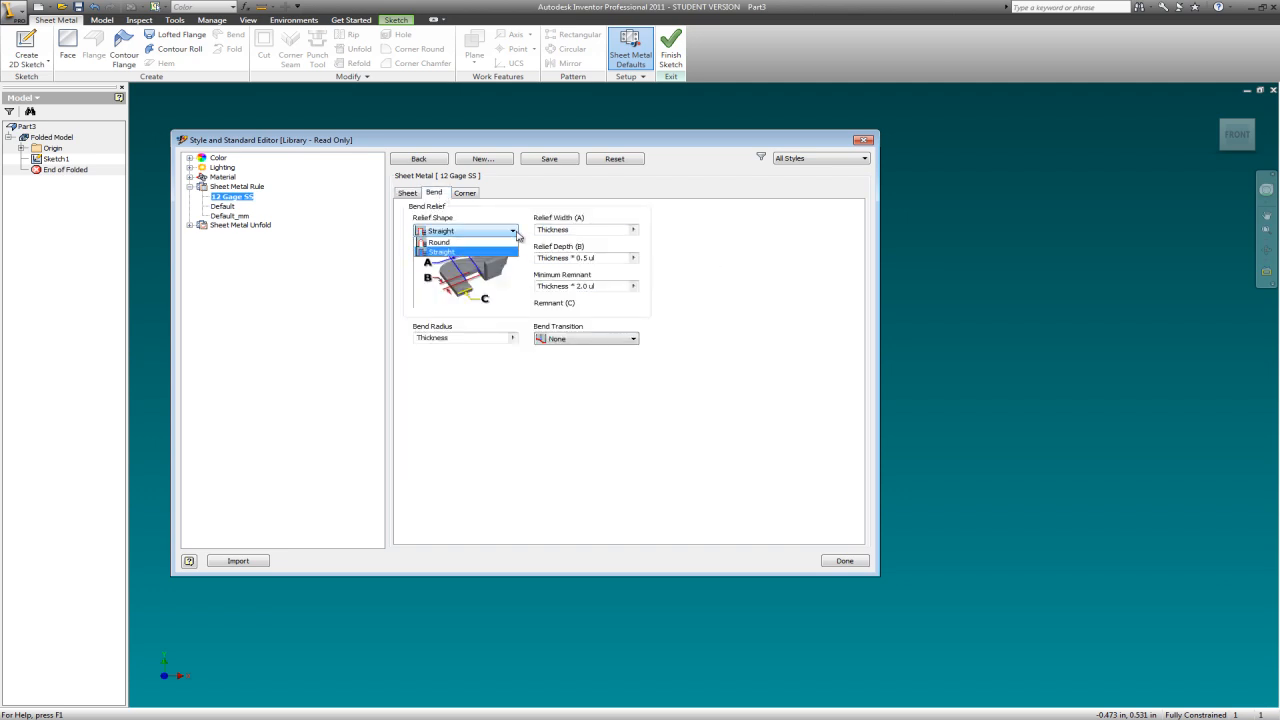
pyautogui.click(459, 255)
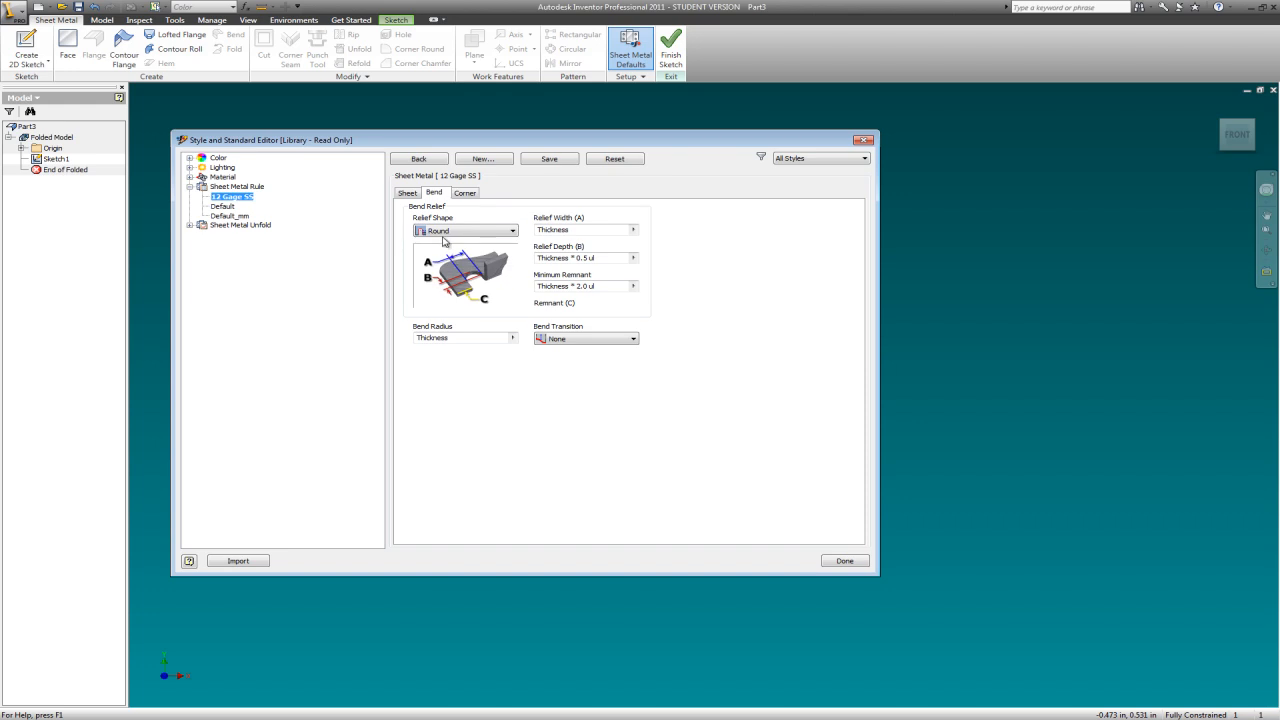
# Save the rule edits and create a new unfold rule named "V-Bend_12 Gage SS" based on Default_KFactor.
pyautogui.click(407, 194)
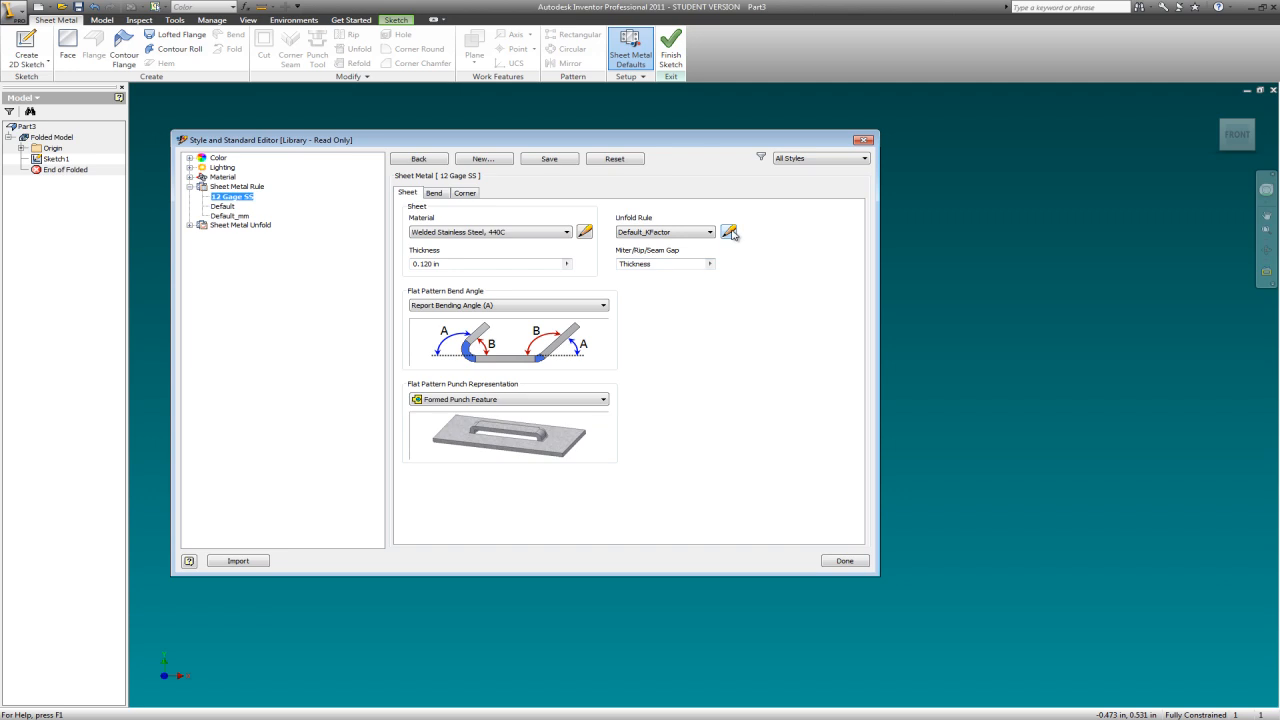
pyautogui.click(729, 232)
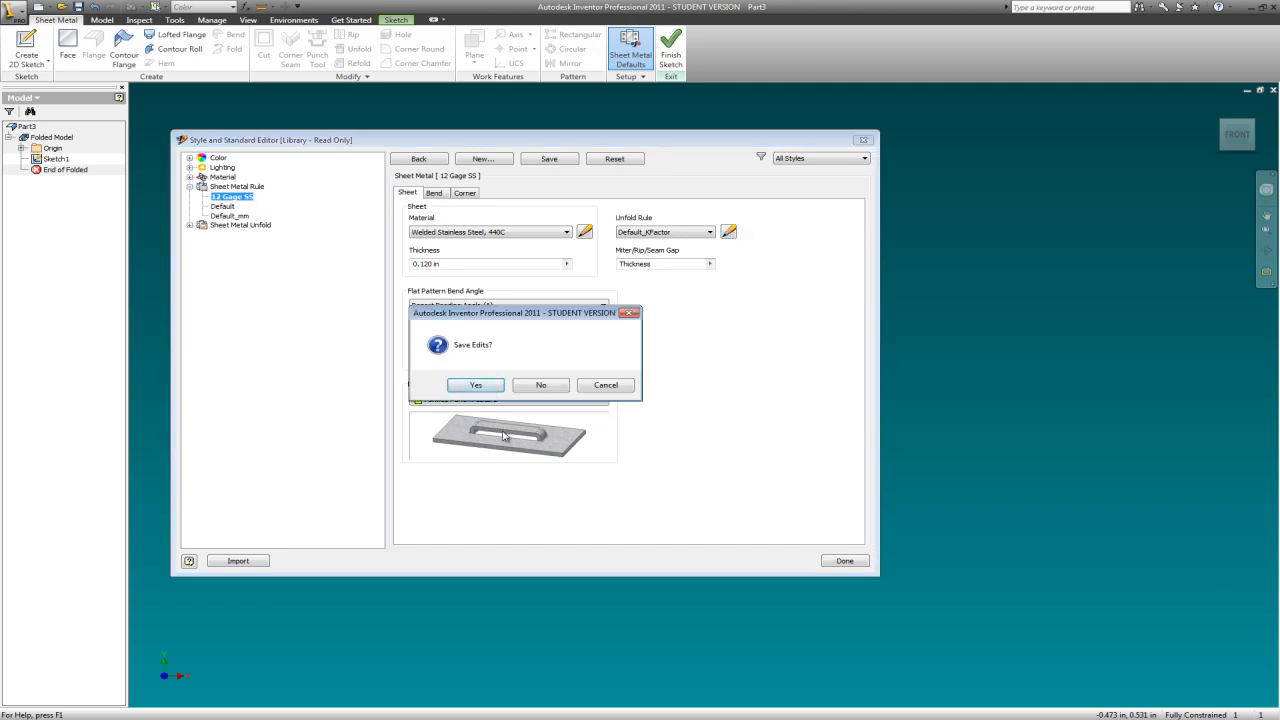
pyautogui.click(480, 386)
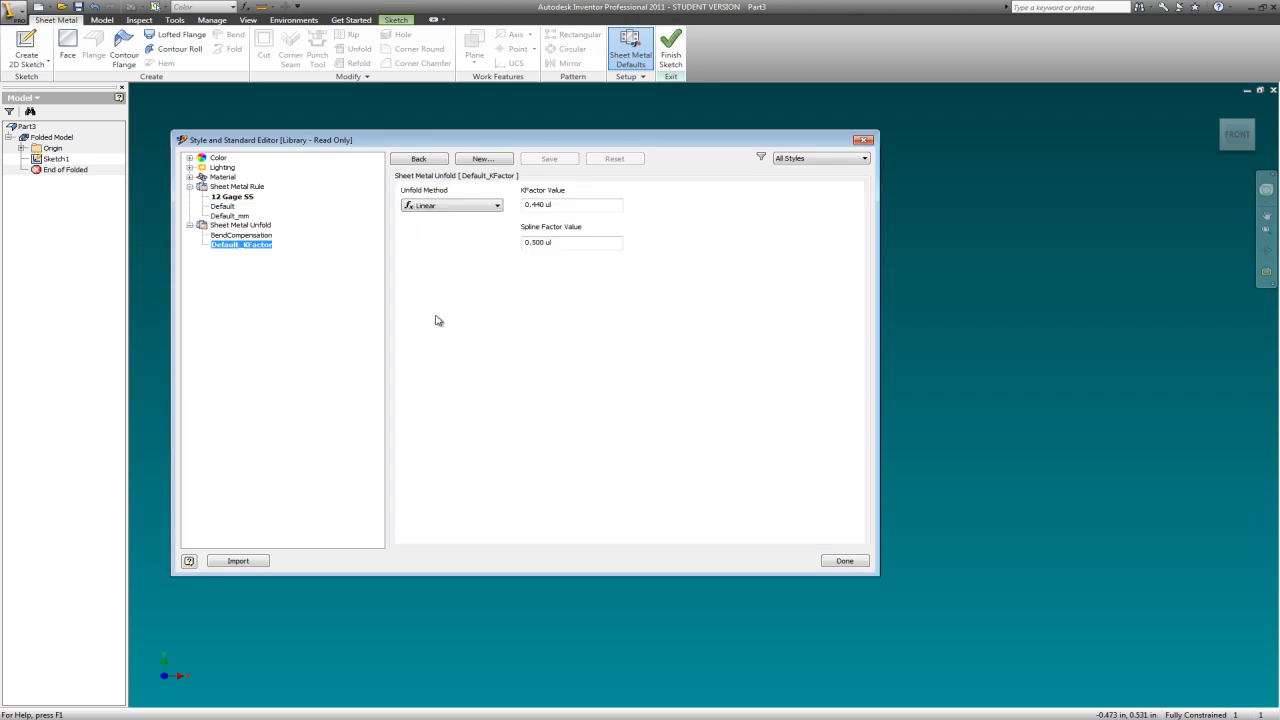
pyautogui.click(484, 160)
pyautogui.moveTo(284, 120); pyautogui.dragTo(110, 131)
pyautogui.write('V-Bend_12 Gage SS')
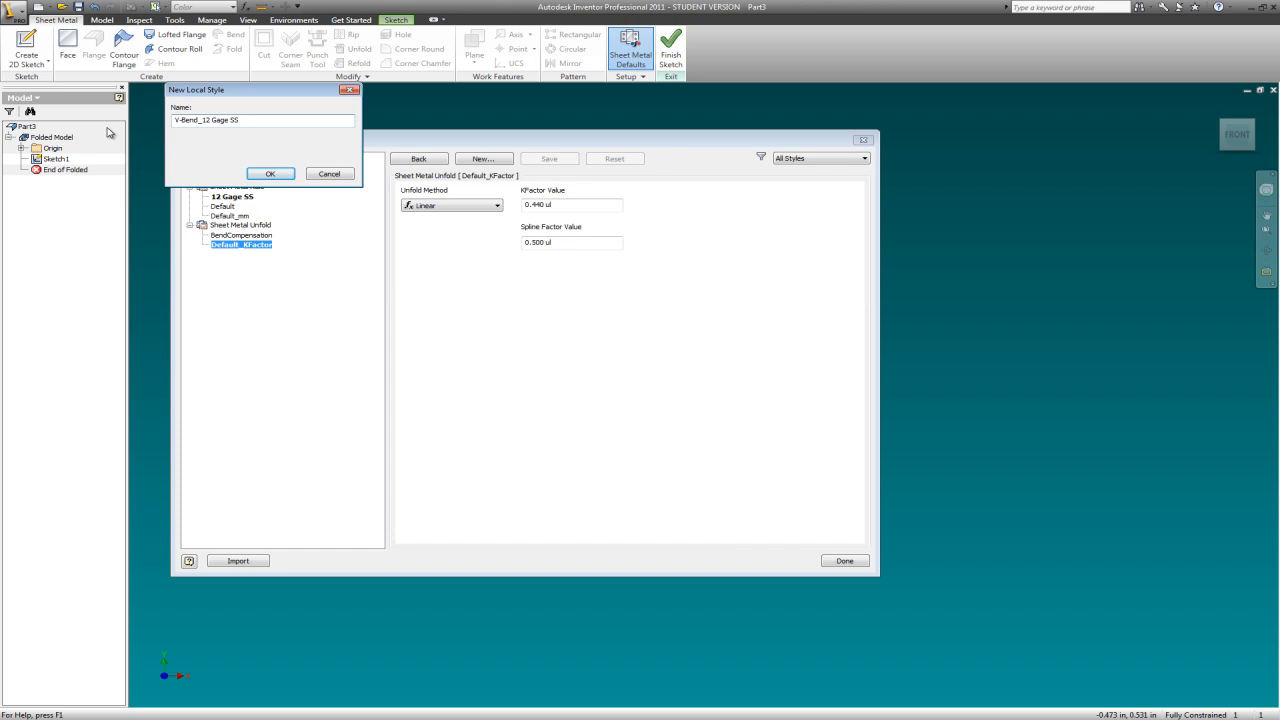
pyautogui.click(272, 176)
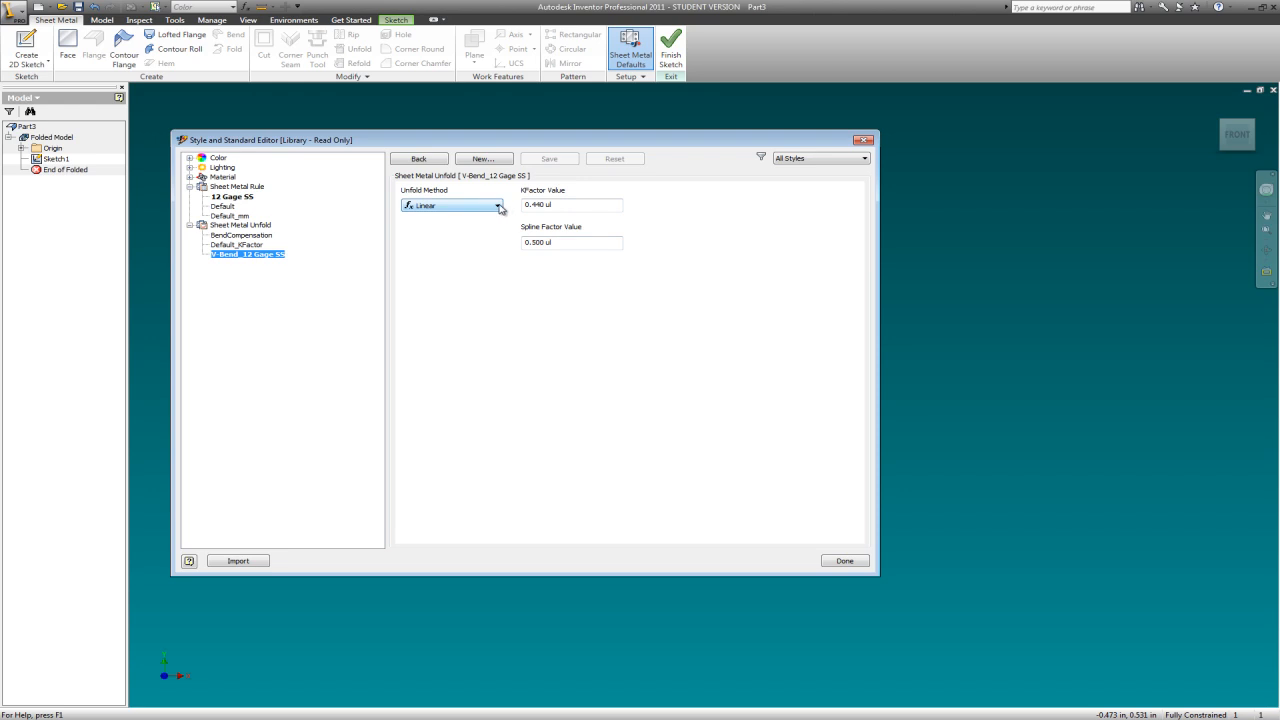
# Finish the style editing, turn off Use Thickness from Rule in the sheet metal defaults, and apply the settings.
pyautogui.click(836, 559)
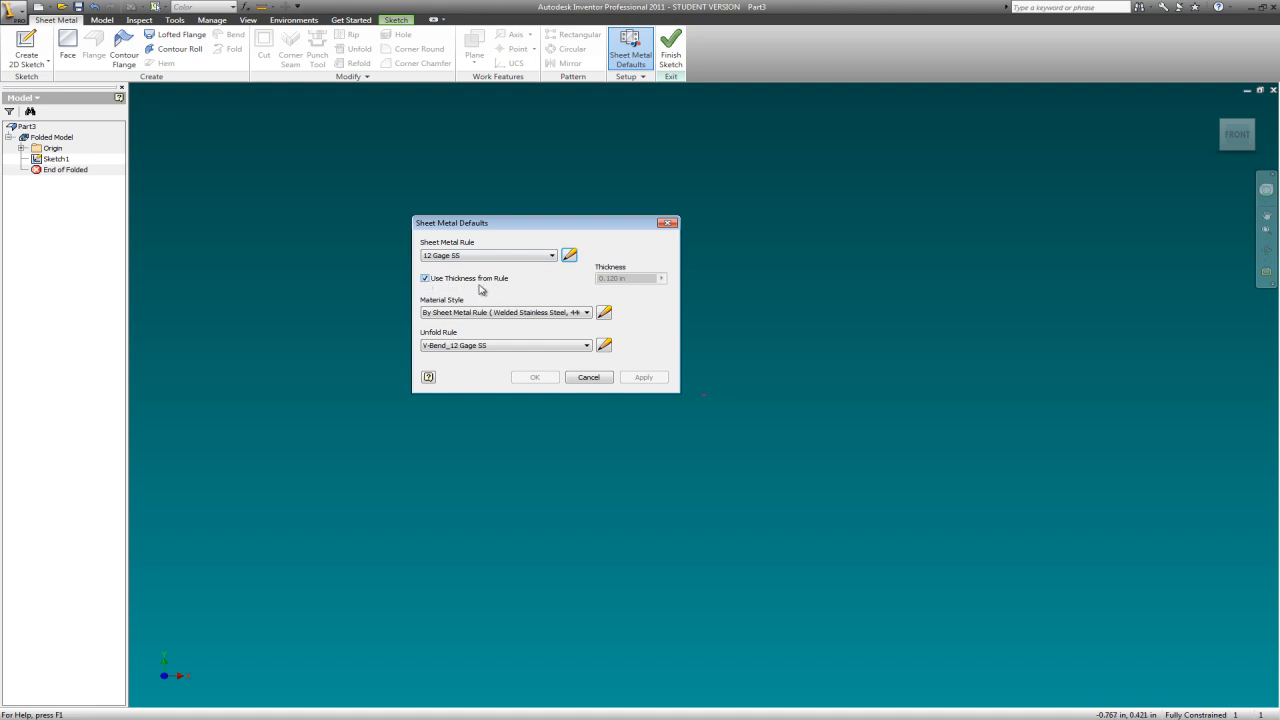
pyautogui.click(425, 281)
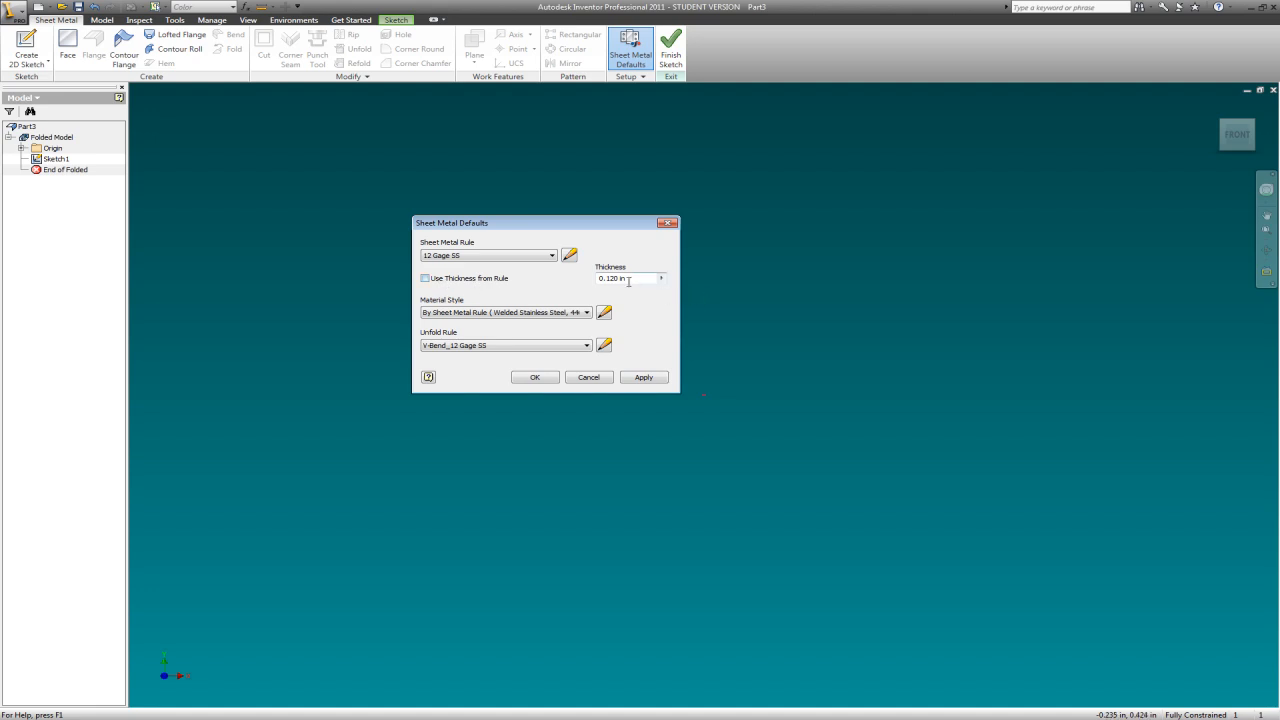
pyautogui.click(646, 378)
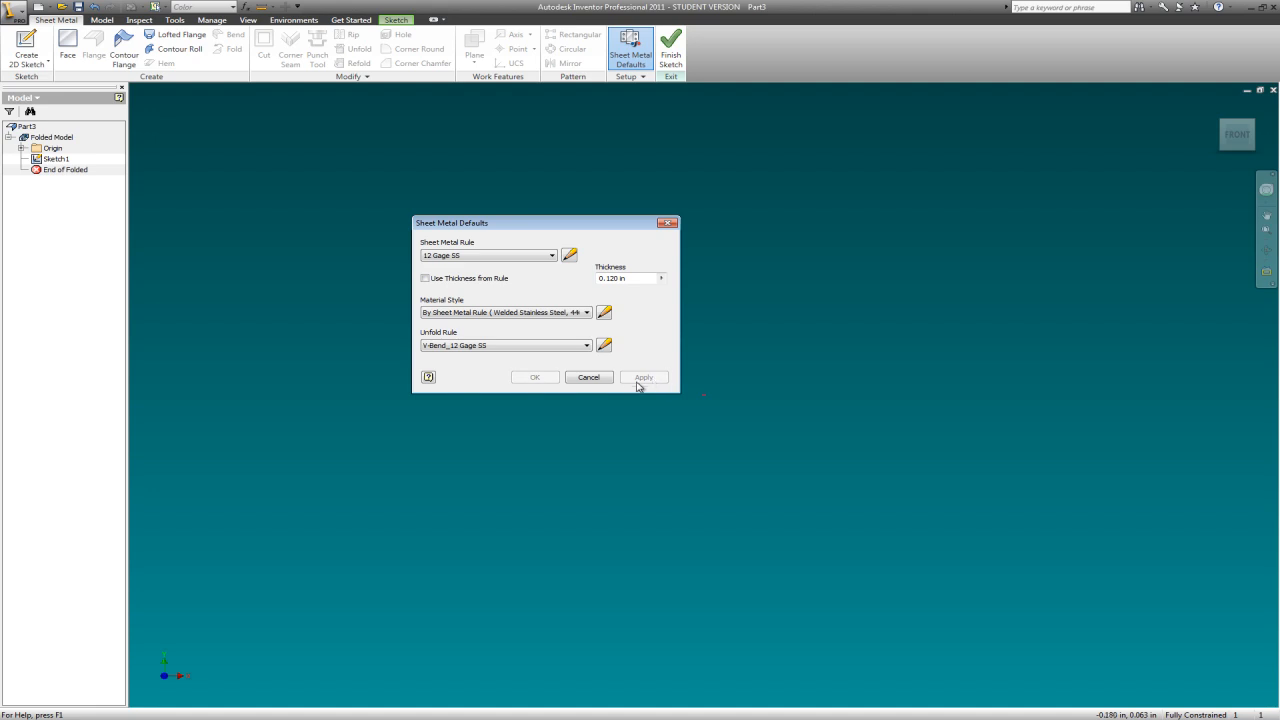
pyautogui.click(669, 224)
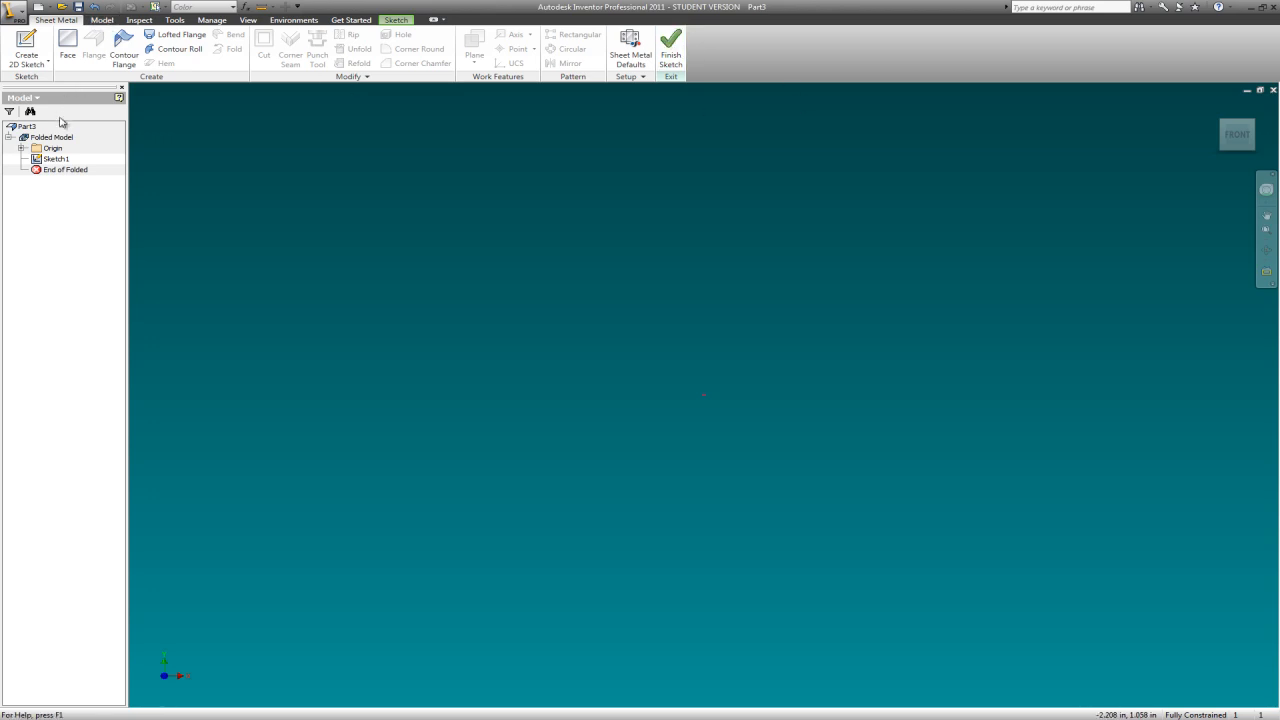
# Exit and reopen Sketch1 for editing, and draw a rectangle 36 in wide and 24 in high.
pyautogui.click(672, 42)
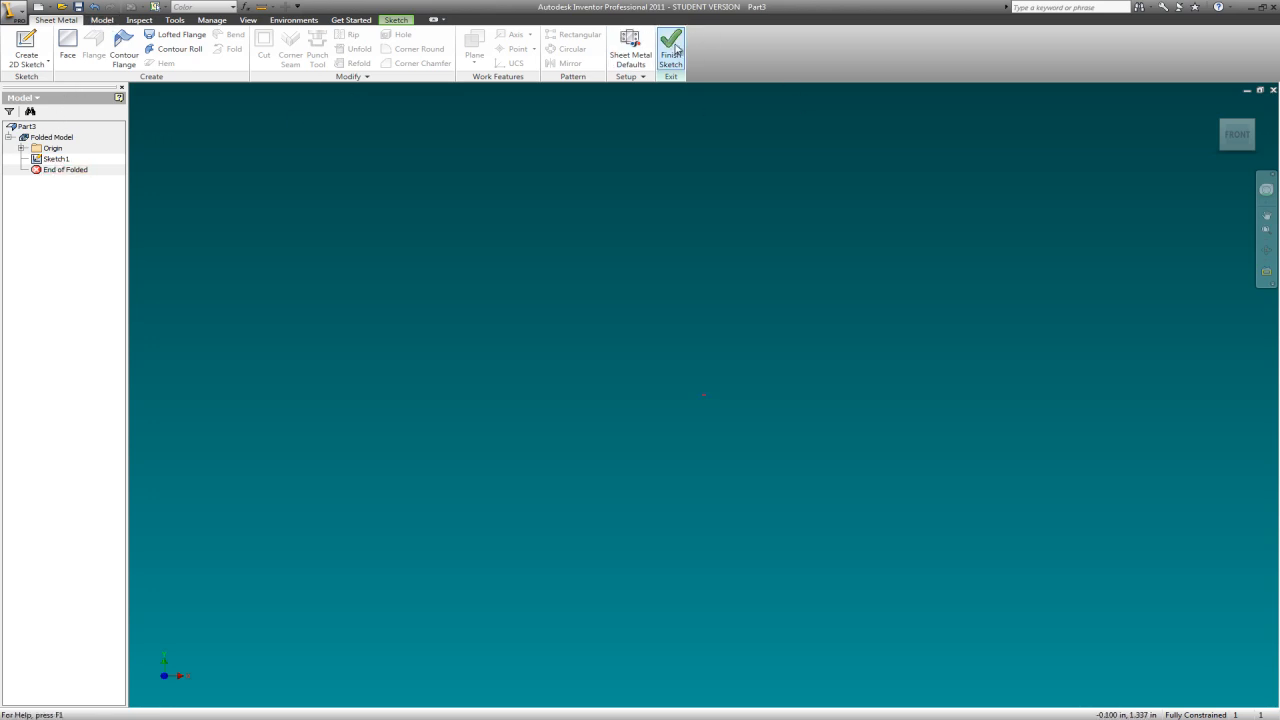
pyautogui.click(57, 160)
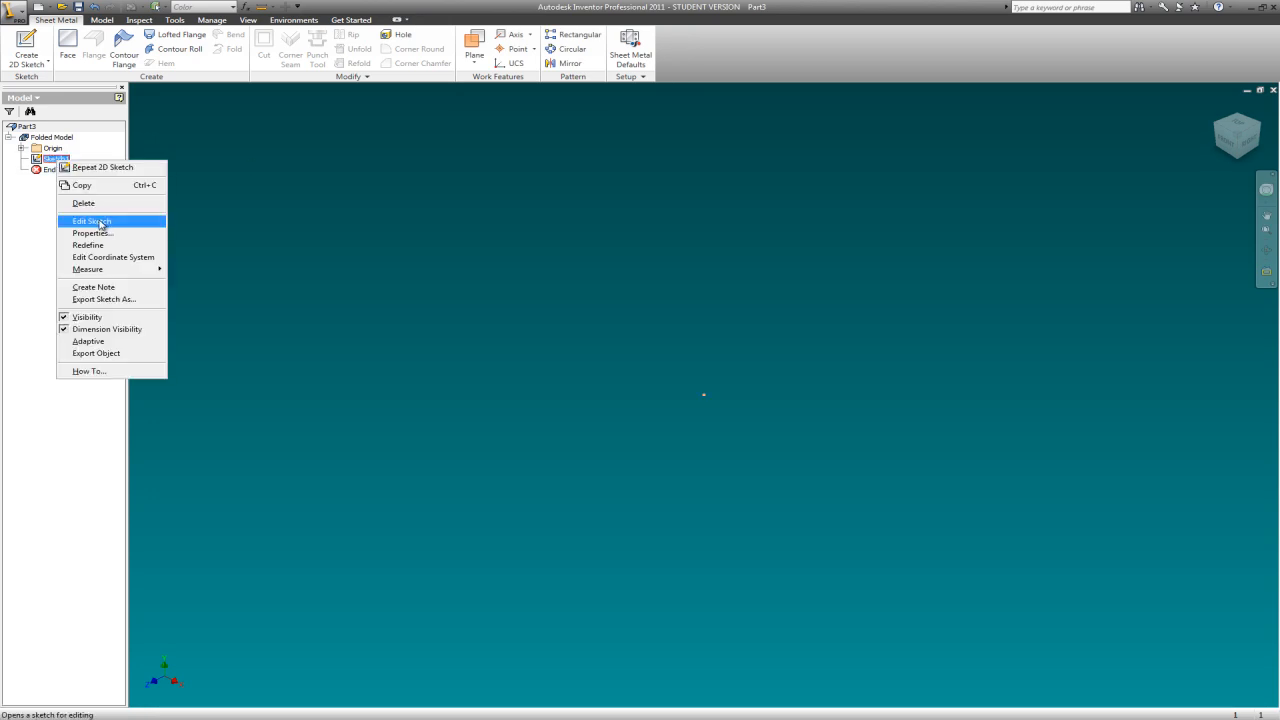
pyautogui.click(102, 222)
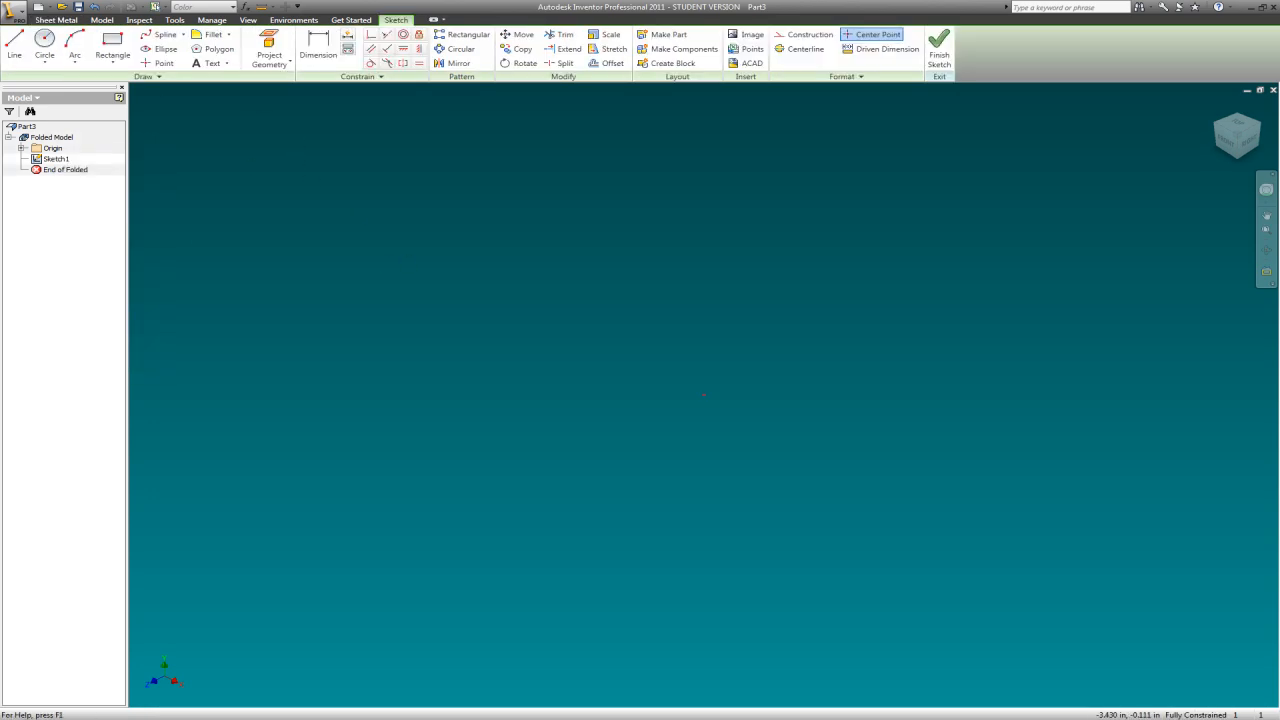
pyautogui.click(112, 45)
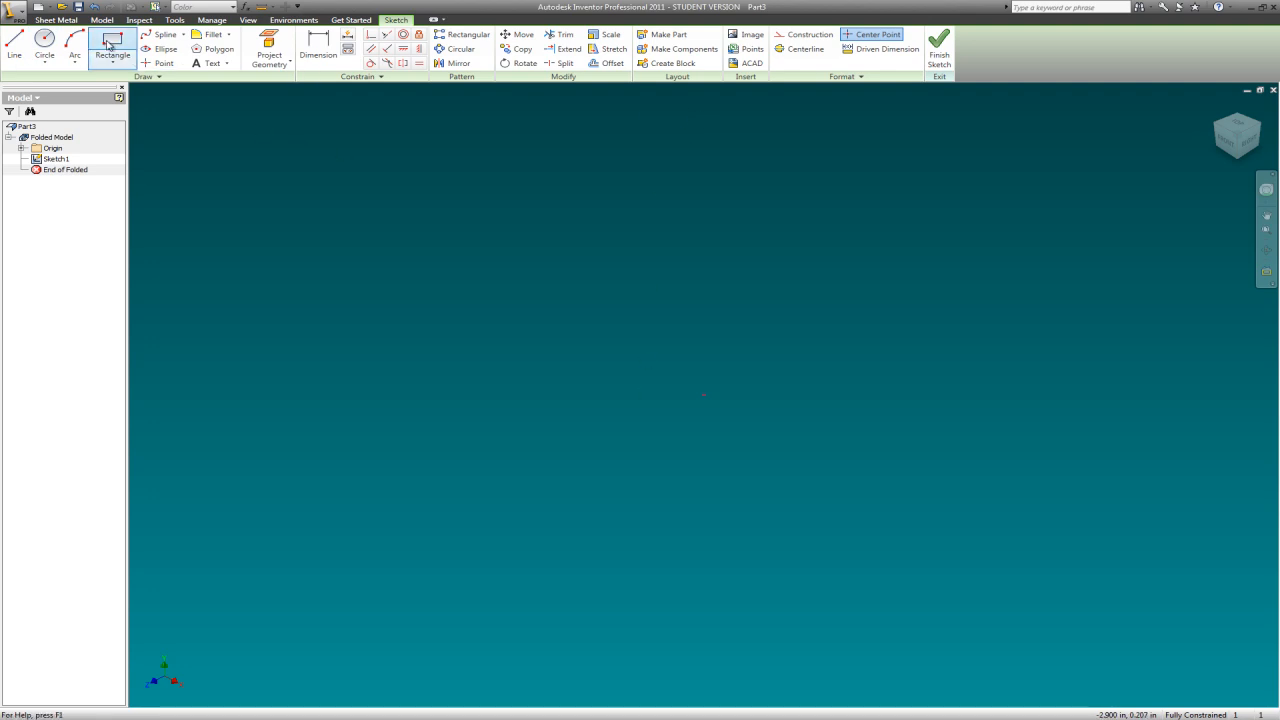
pyautogui.click(570, 560)
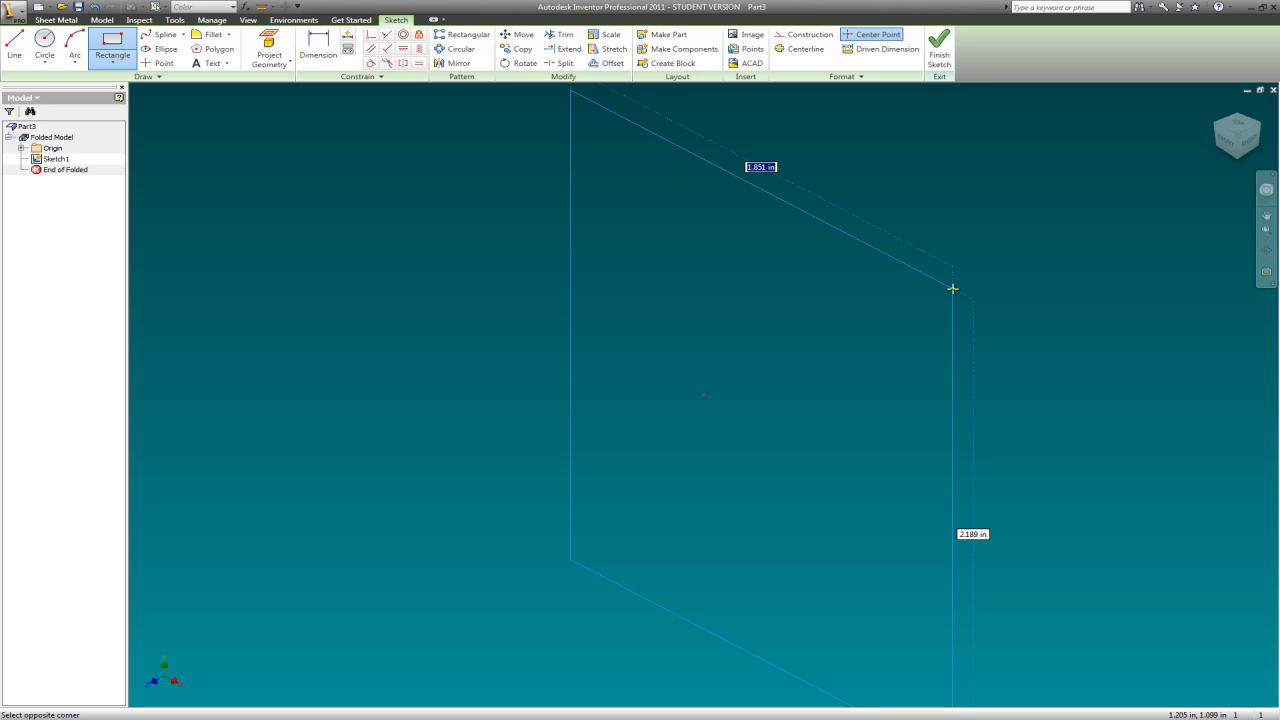
pyautogui.write('36')
pyautogui.press('Tab')
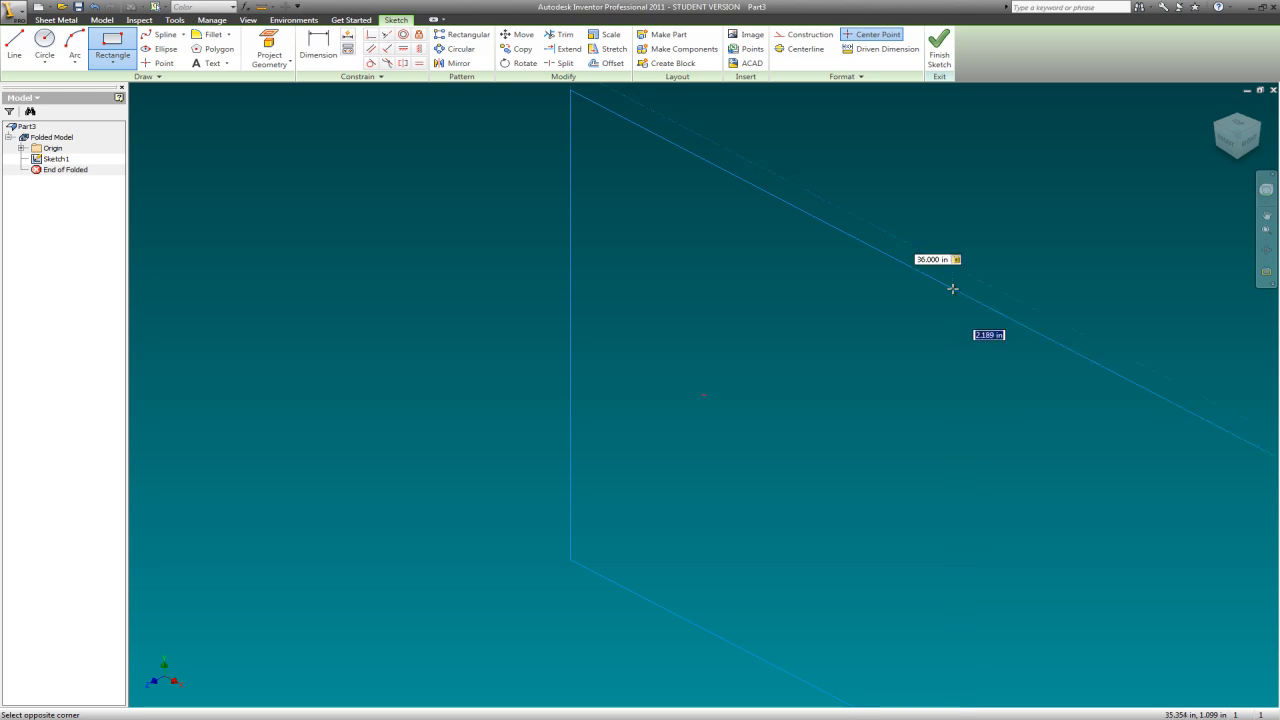
pyautogui.write('18')
pyautogui.press('Return')
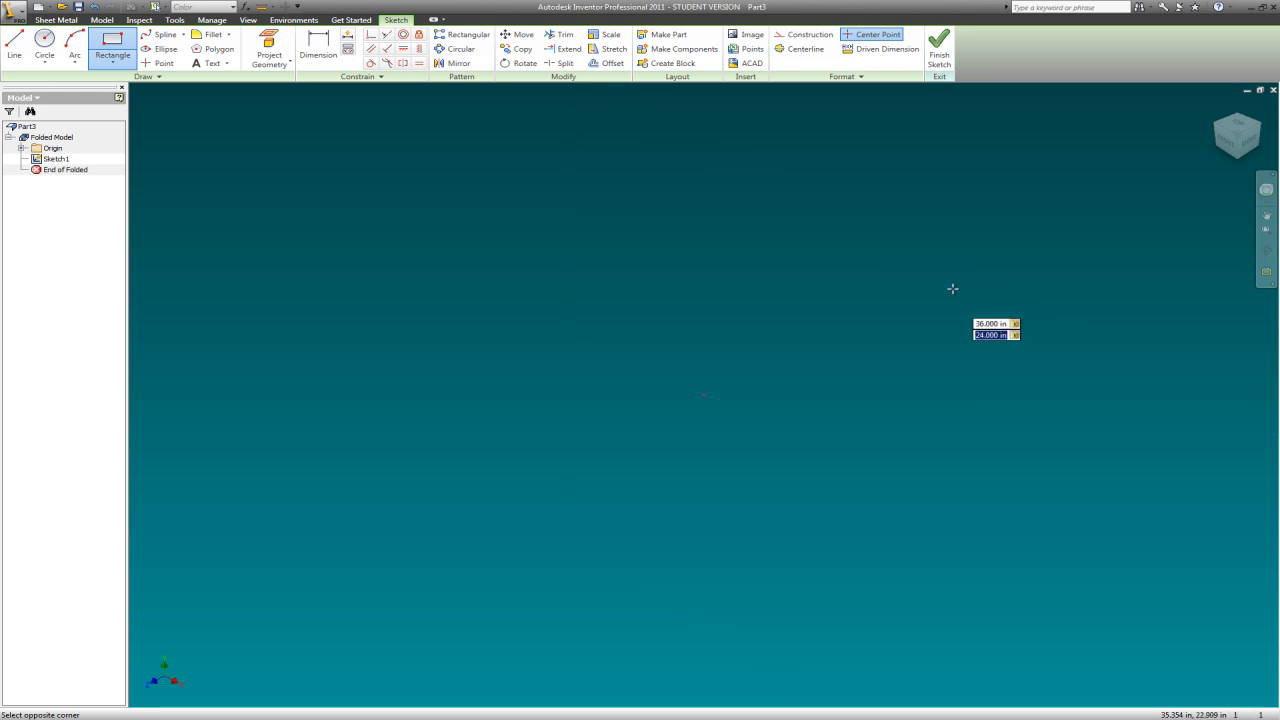
pyautogui.scroll(-6, 600, 288)
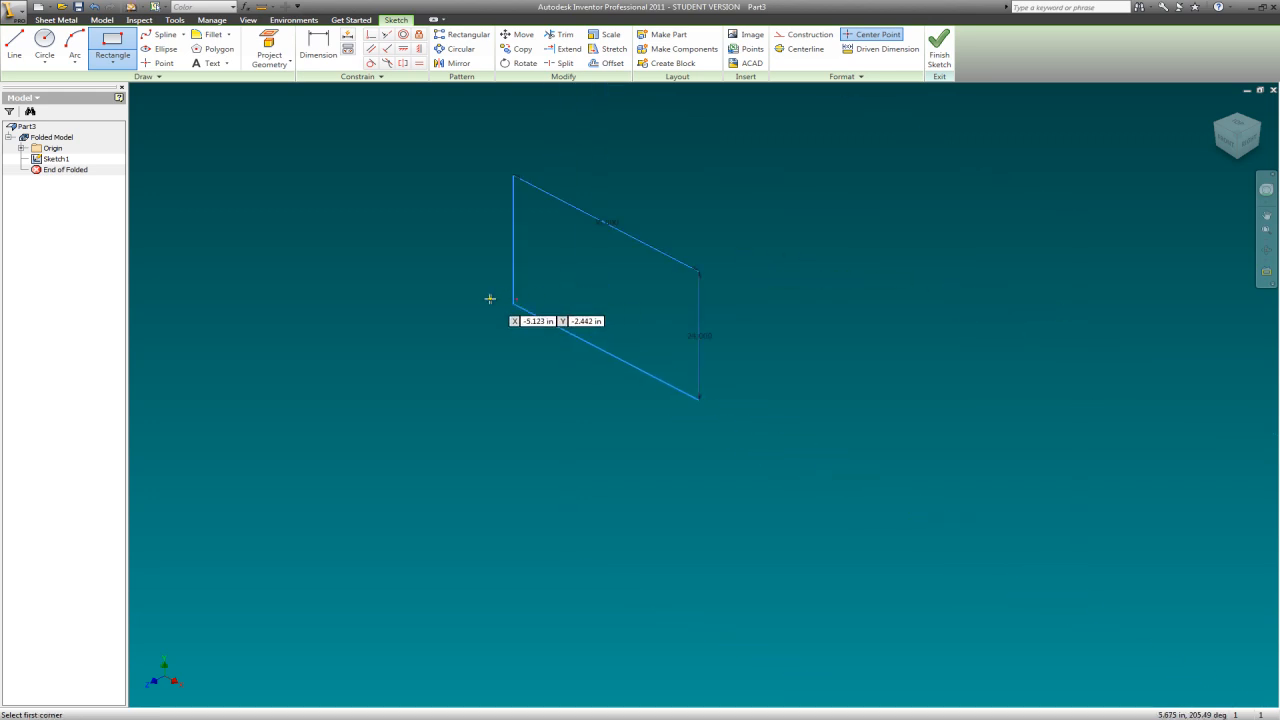
pyautogui.press('Escape')
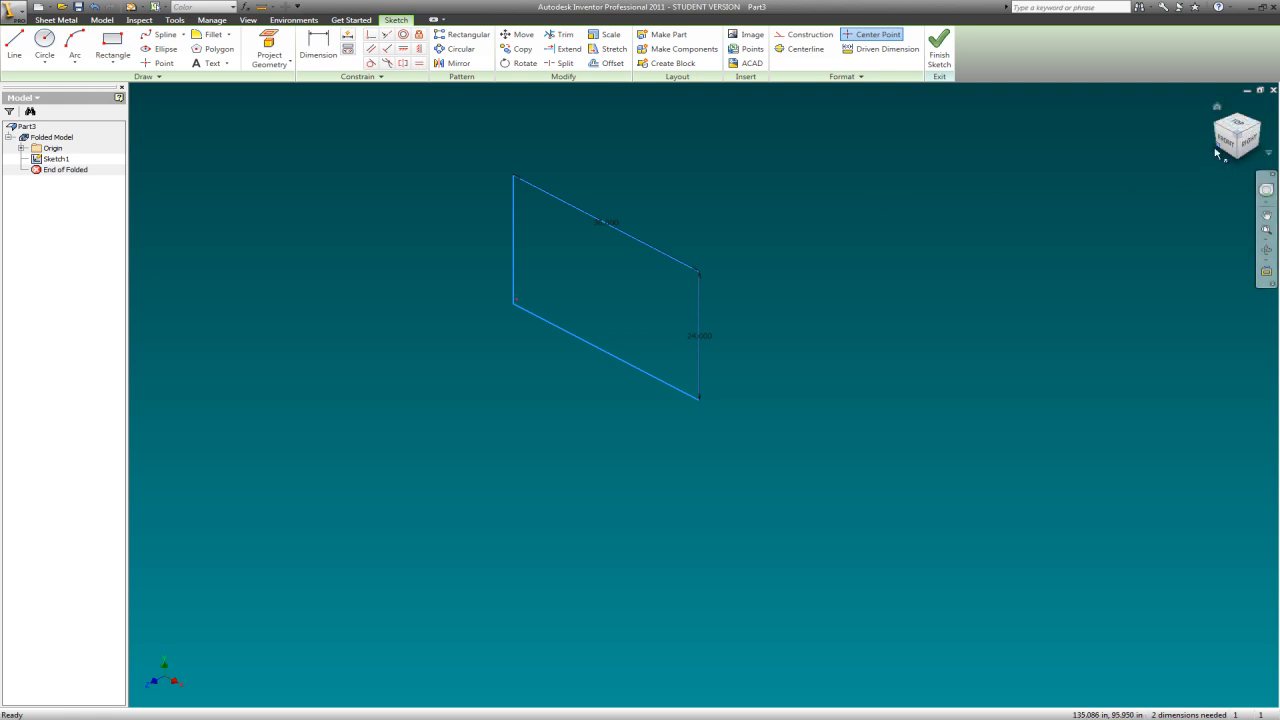
# Orient the view so the sketch rectangle is seen edge-on with its 36 in side horizontal, and set it as the Front view.
pyautogui.click(1226, 143)
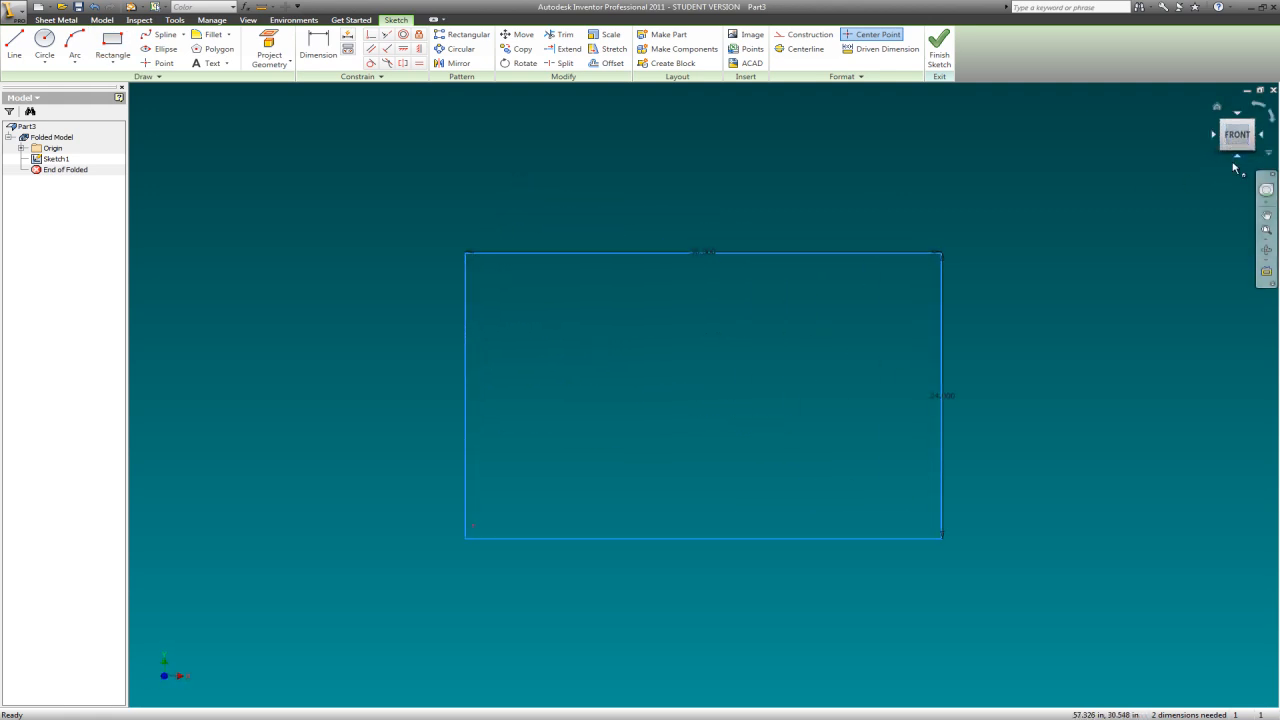
pyautogui.click(1239, 160)
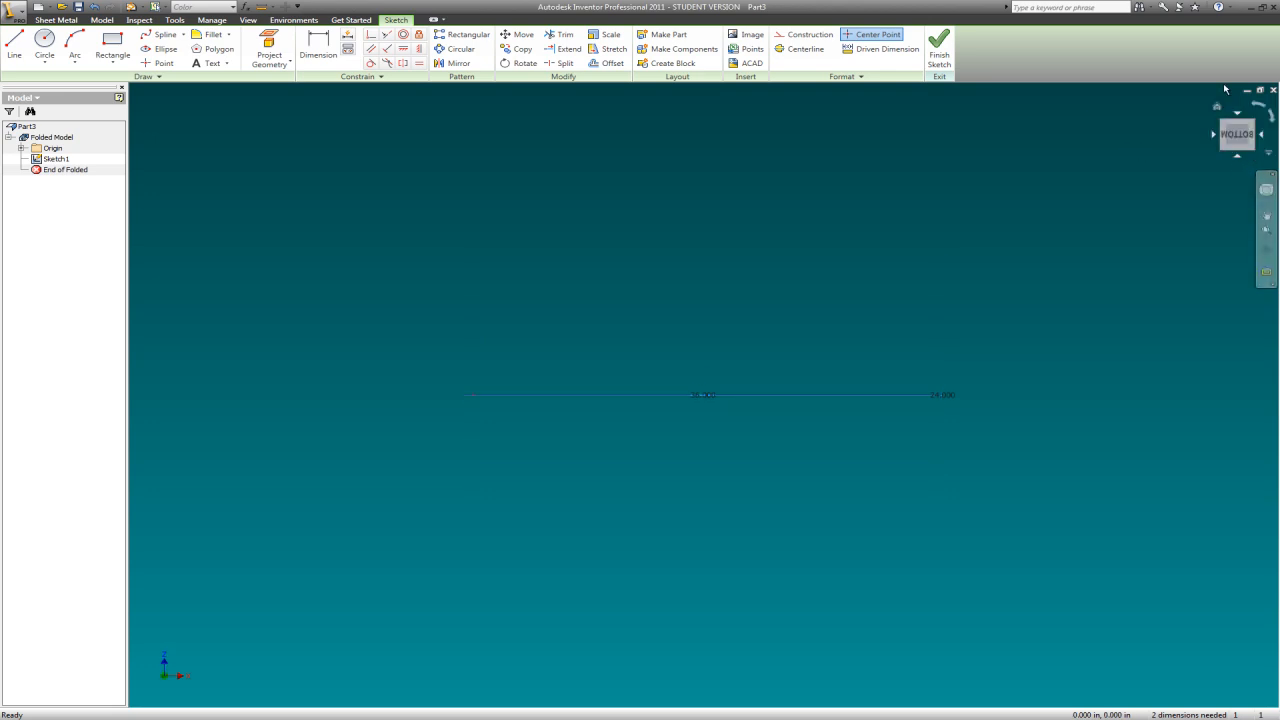
pyautogui.rightClick(1218, 110)
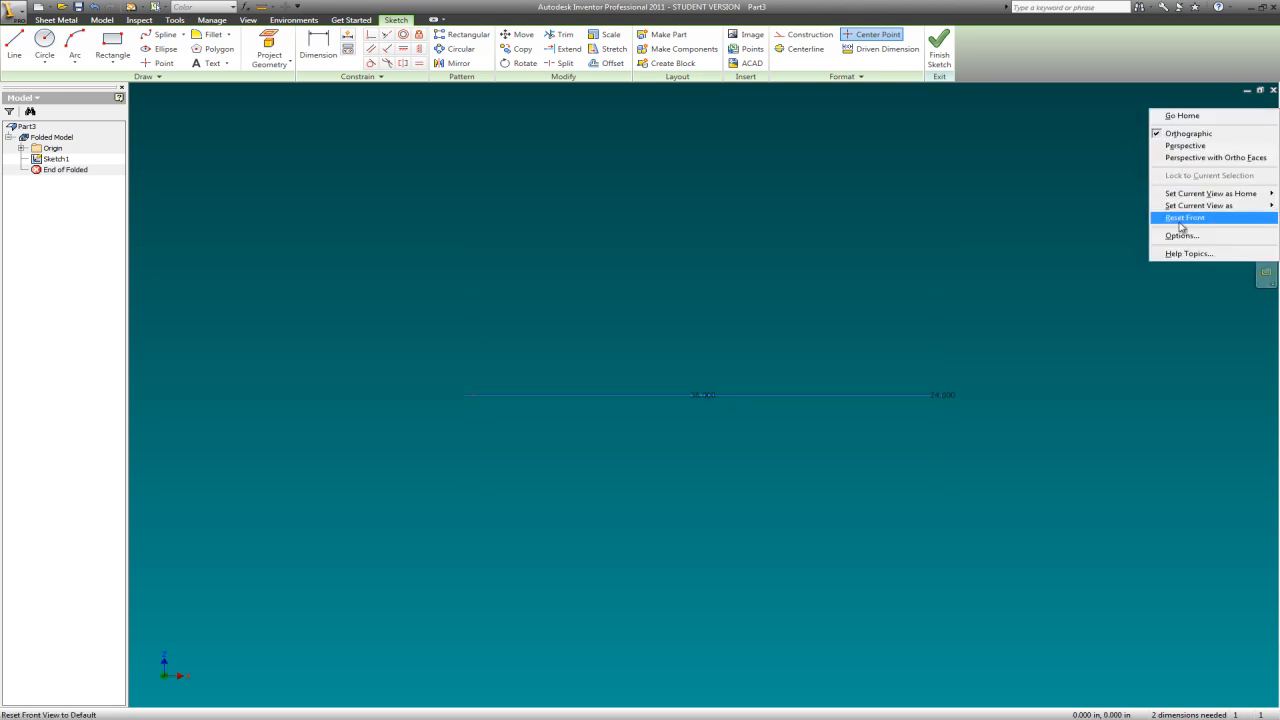
pyautogui.moveTo(1200, 205)
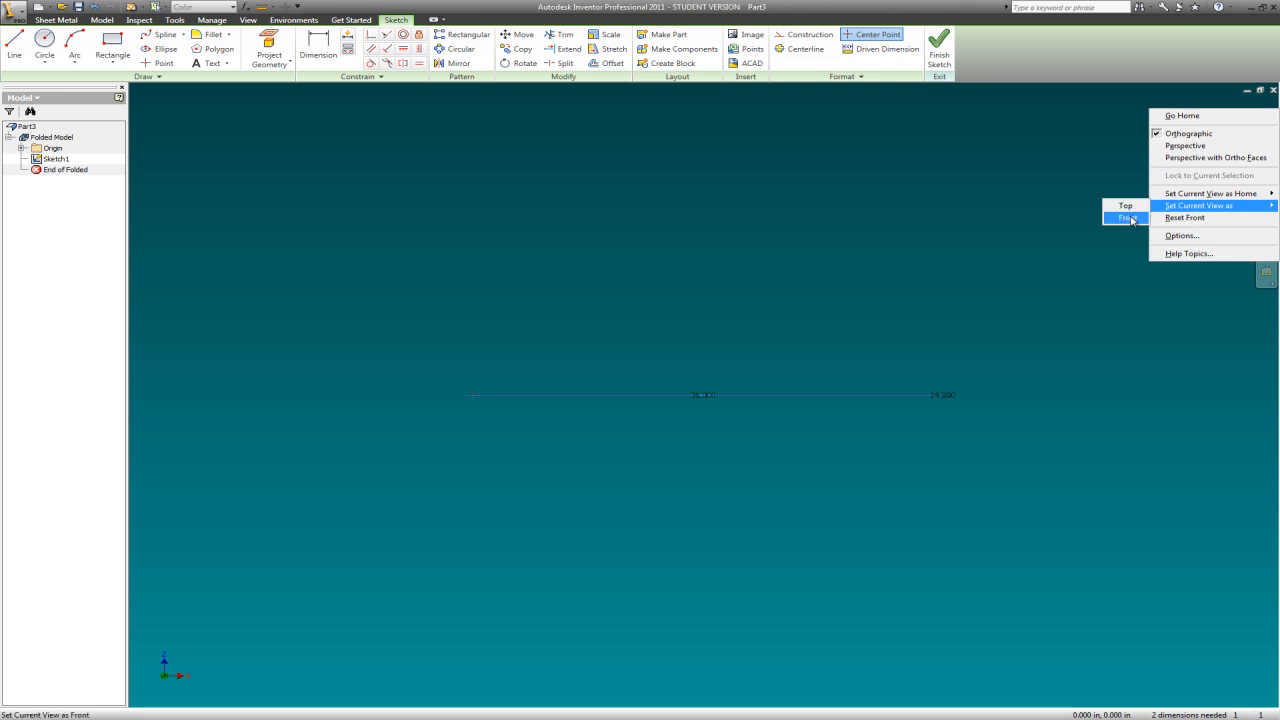
pyautogui.click(1133, 220)
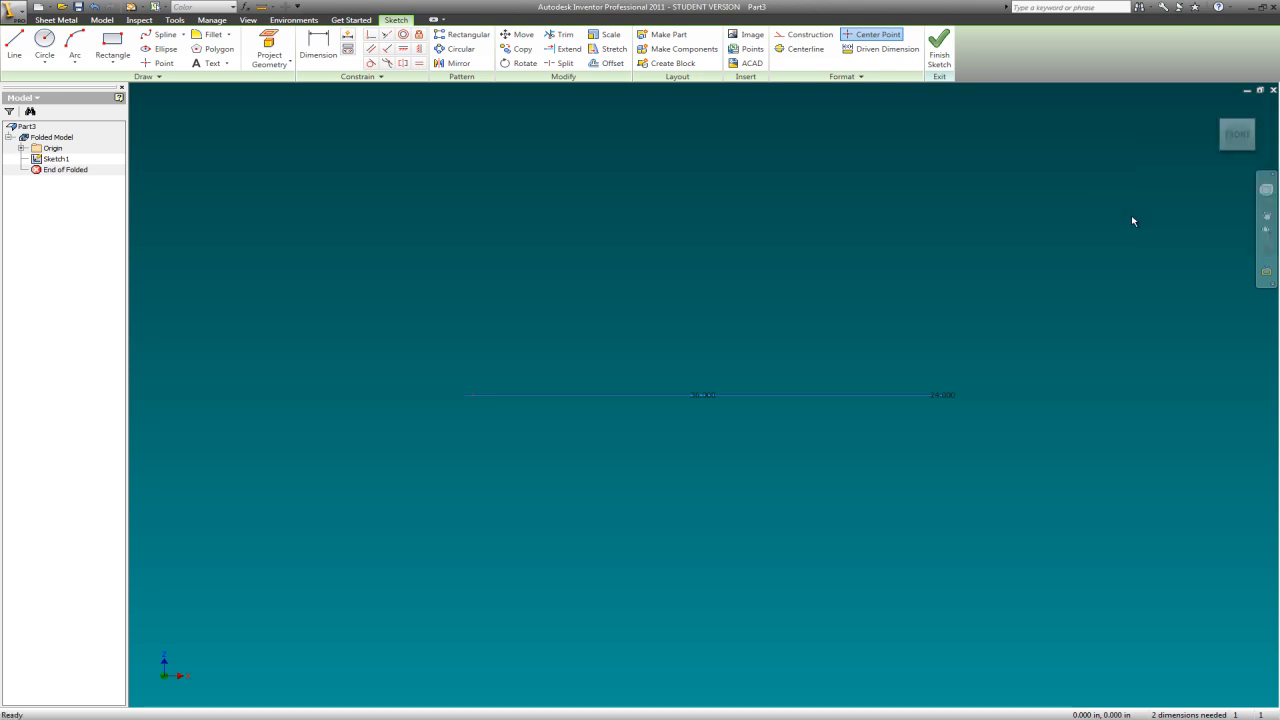
# Set the top-front-right isometric view as the home view with Fit to View, and check it against the Top view.
pyautogui.click(1256, 122)
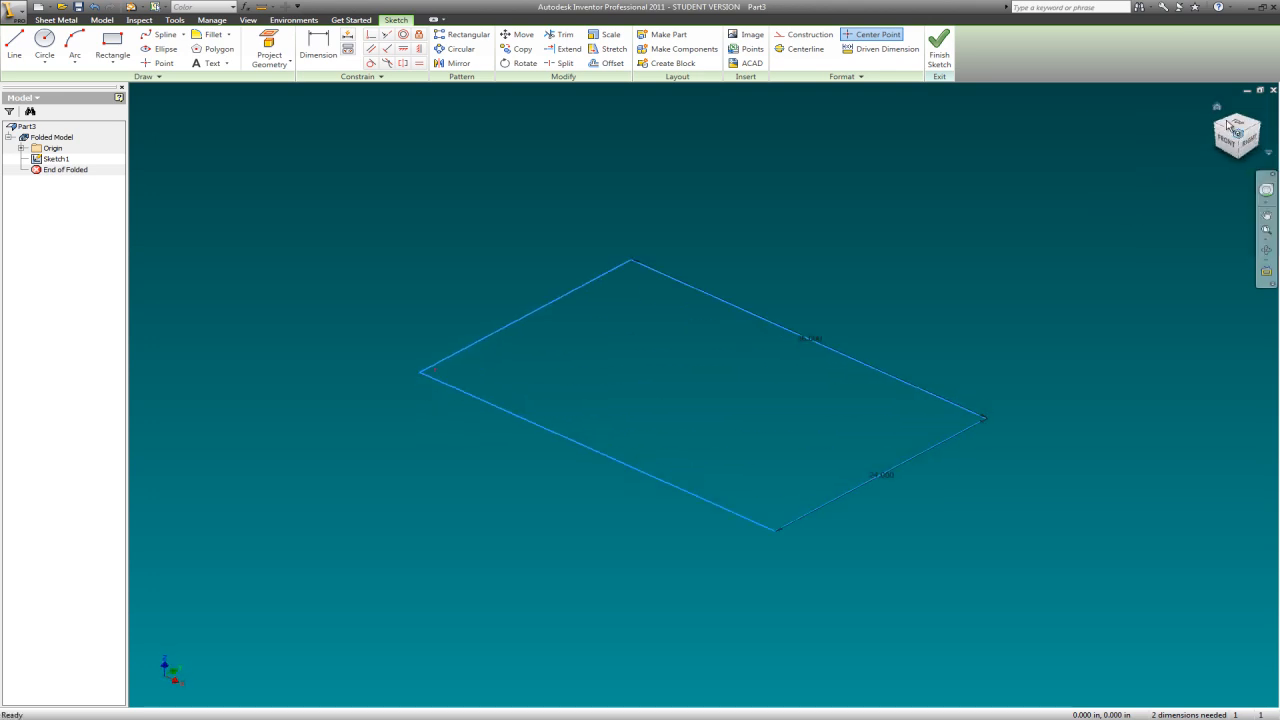
pyautogui.rightClick(1216, 107)
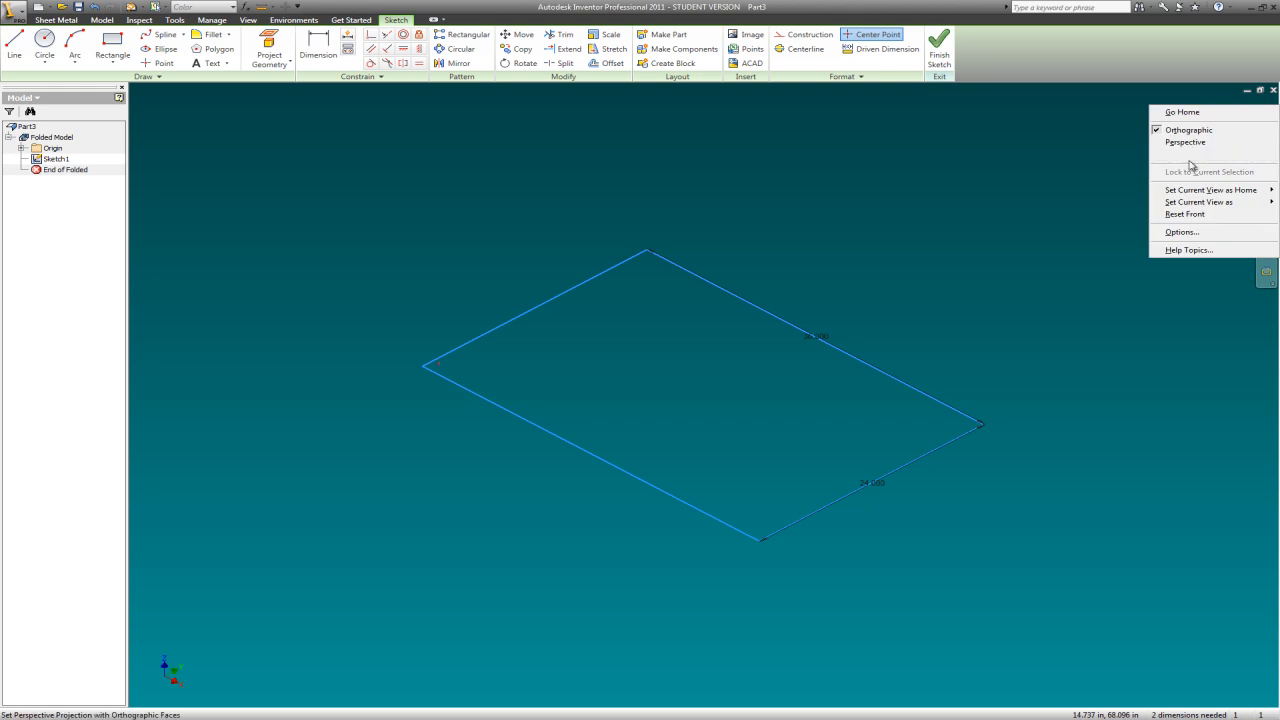
pyautogui.moveTo(1192, 193)
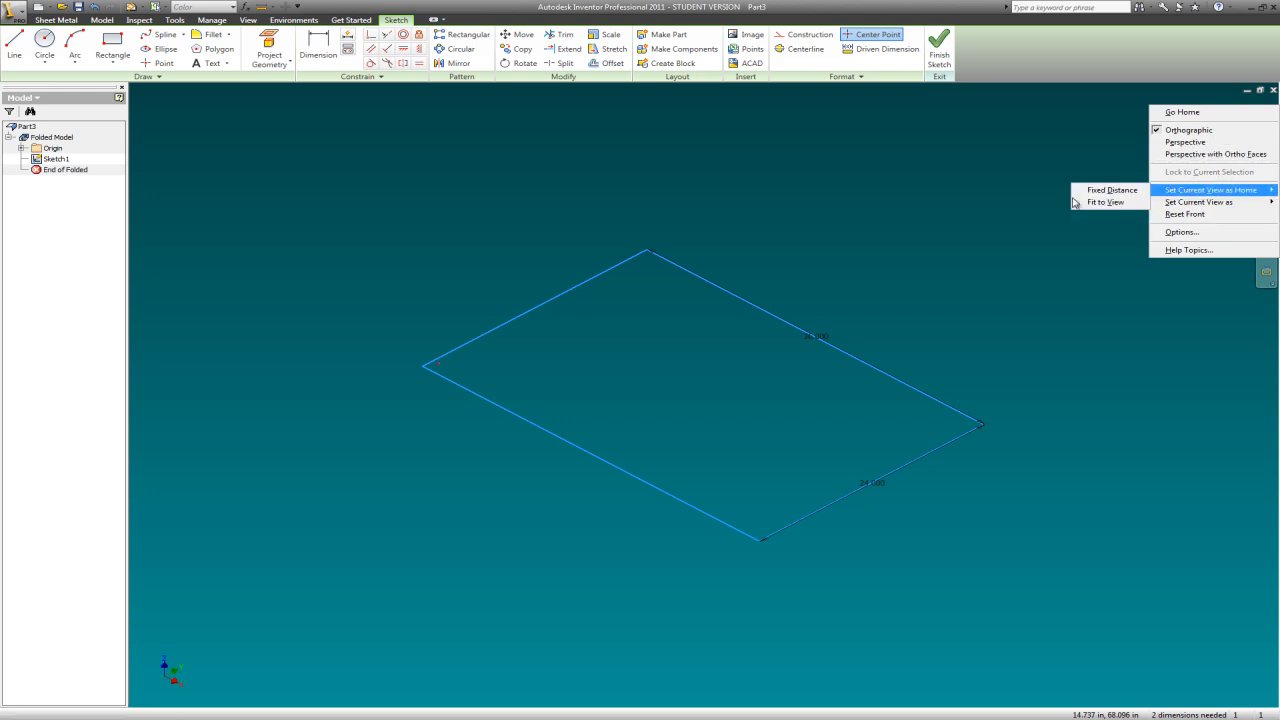
pyautogui.click(1106, 202)
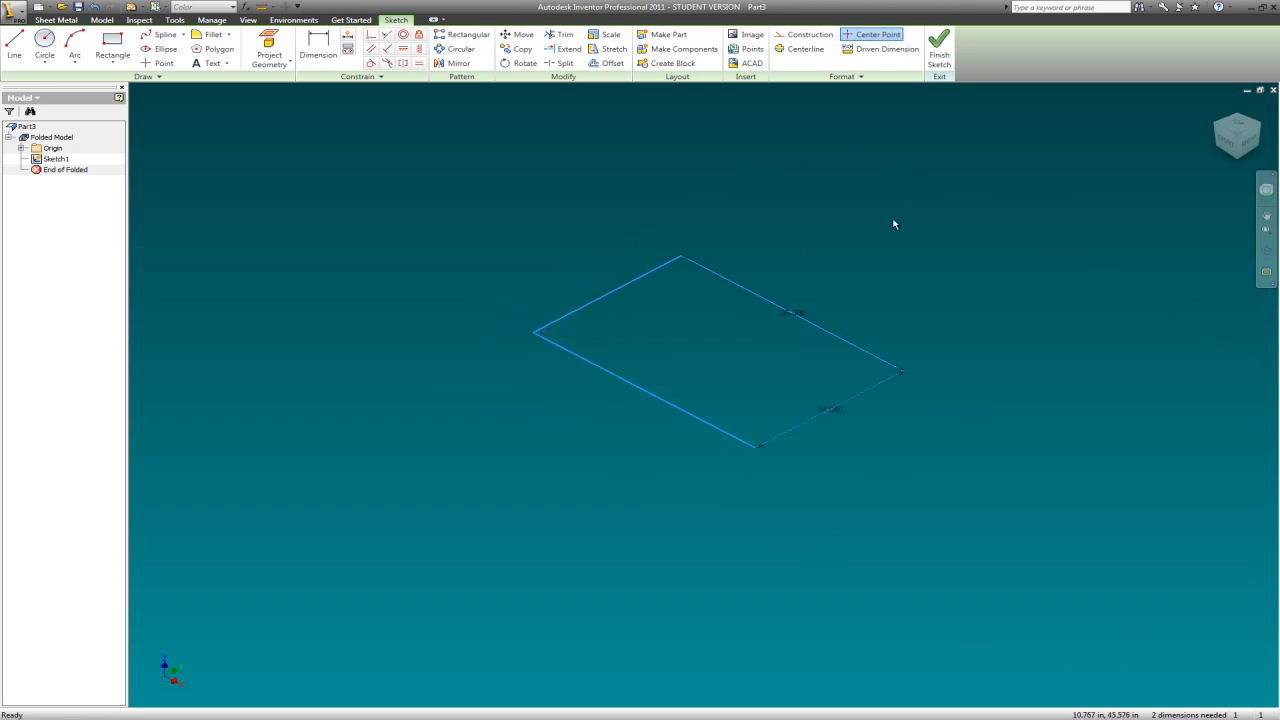
pyautogui.click(1235, 138)
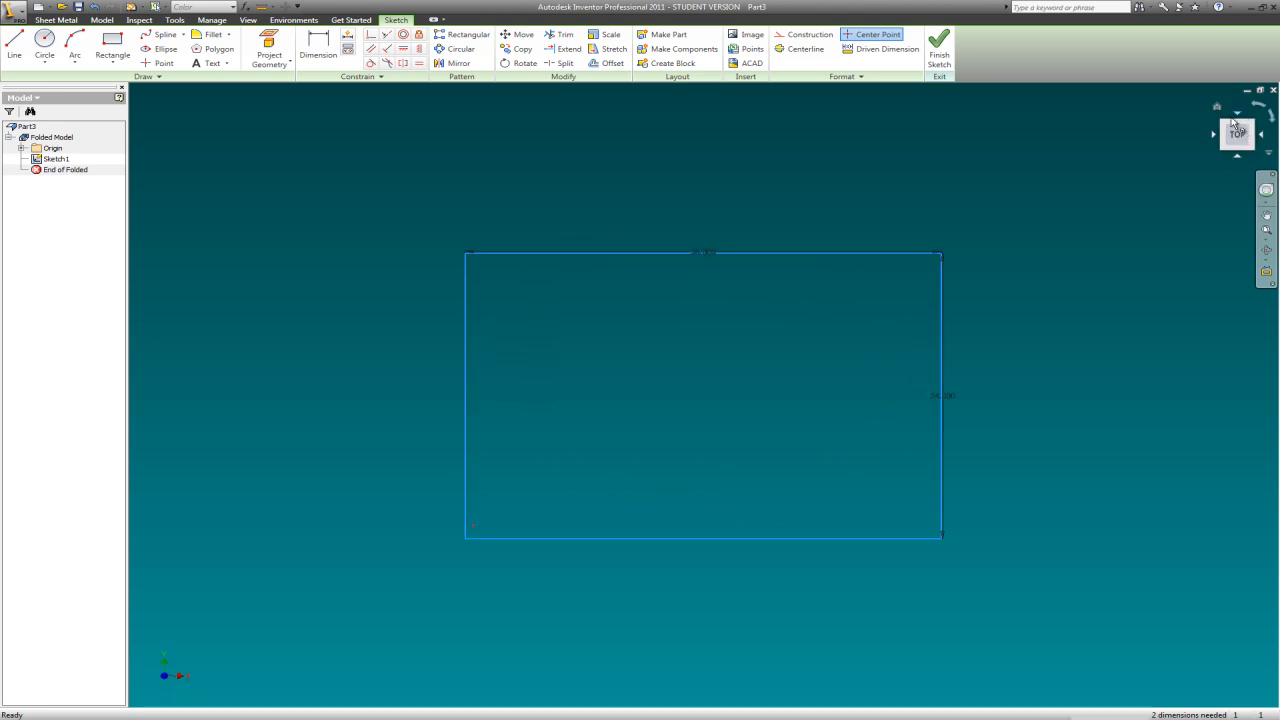
pyautogui.click(1218, 108)
pyautogui.scroll(-3, 257, 380)
pyautogui.scroll(3, 328, 353)
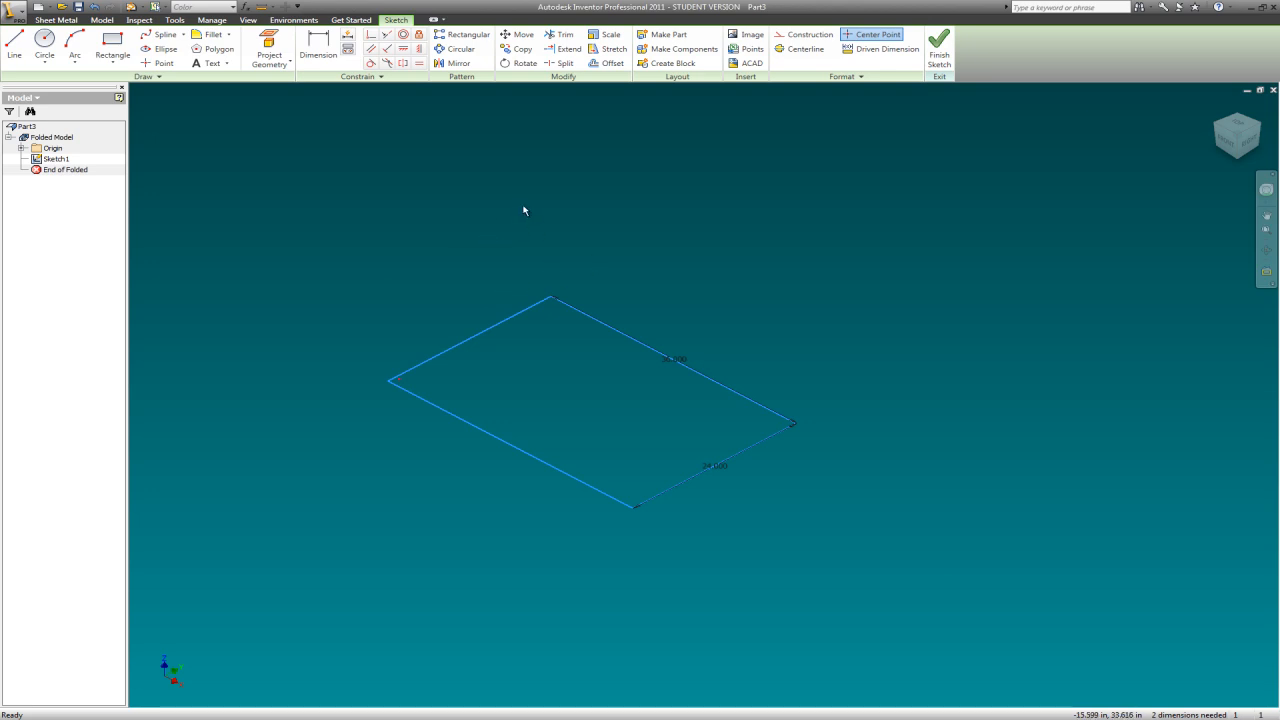
# Chamfer the two front corners of the sketch rectangle with an equal distance of 8 in.
pyautogui.click(230, 38)
pyautogui.click(226, 87)
pyautogui.doubleClick(238, 121)
pyautogui.write('8')
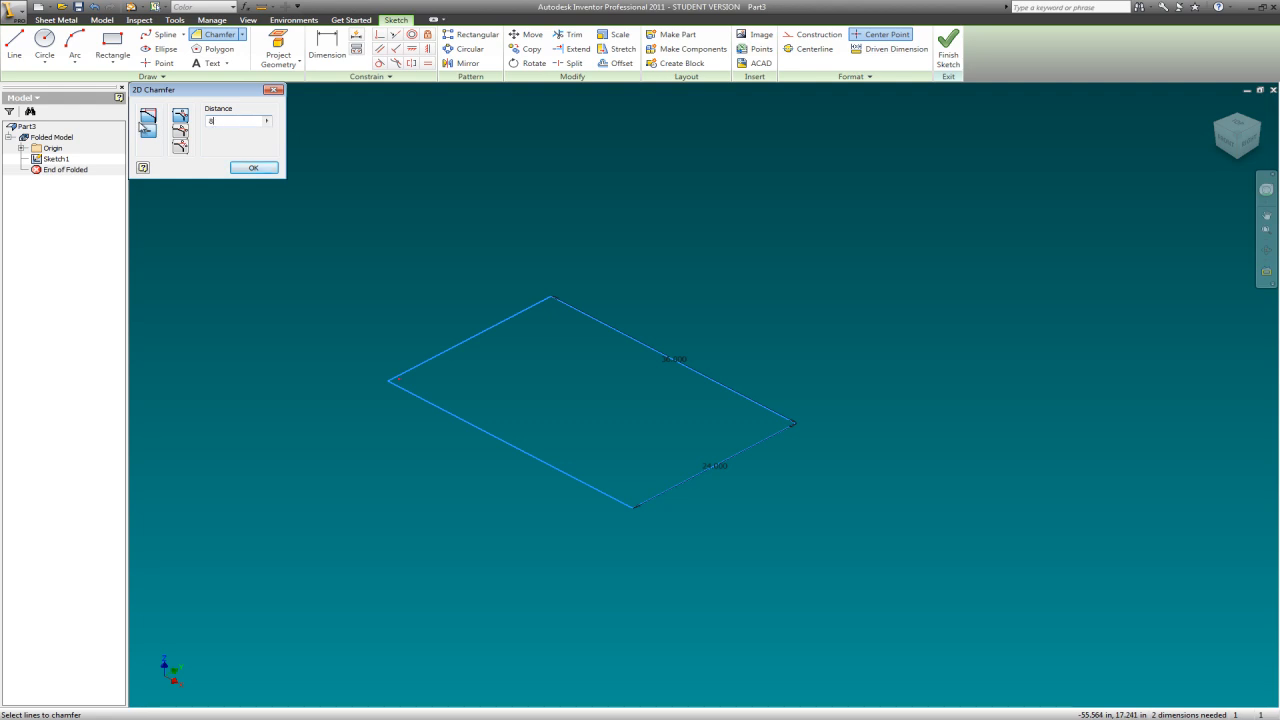
pyautogui.click(454, 350)
pyautogui.click(445, 409)
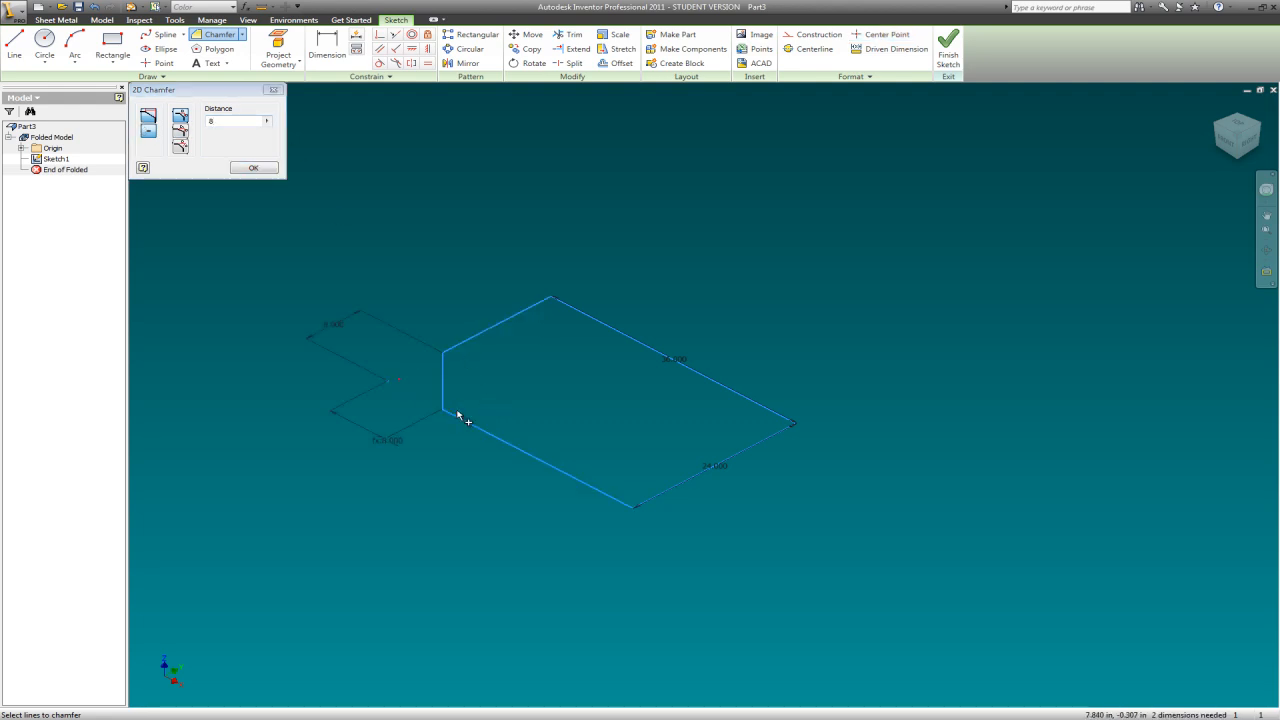
pyautogui.click(596, 489)
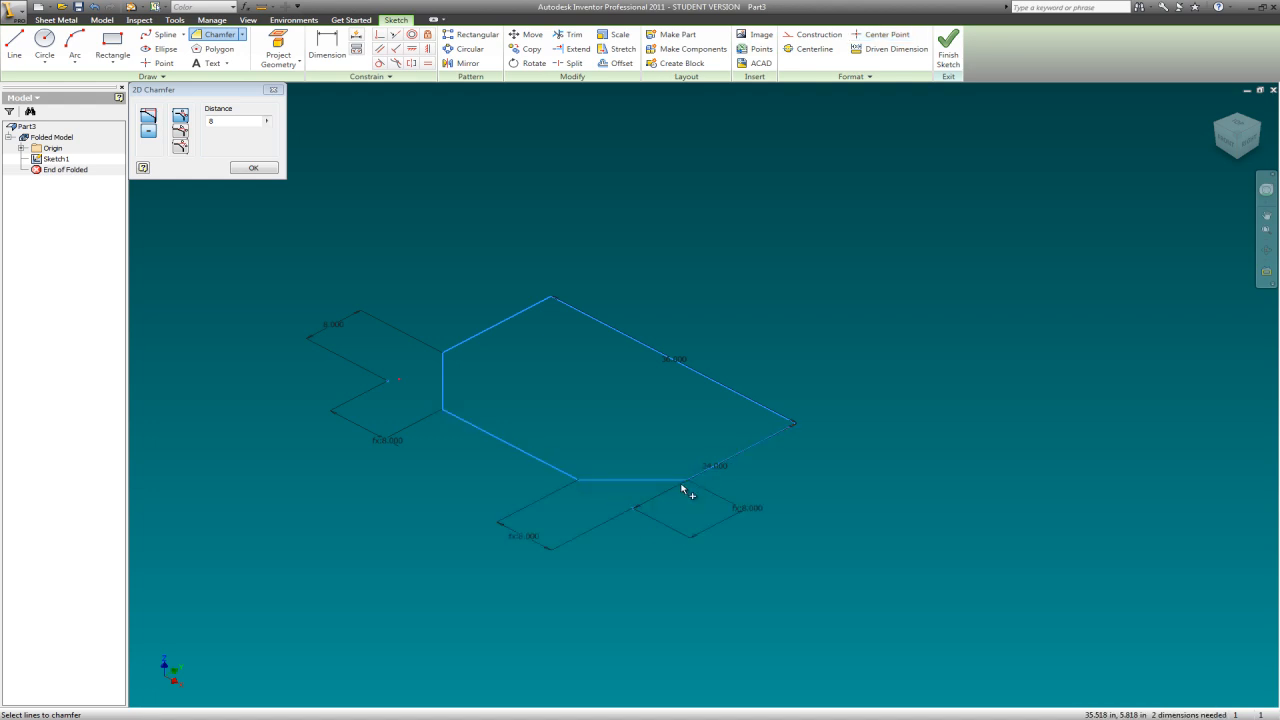
pyautogui.click(683, 483)
pyautogui.click(255, 168)
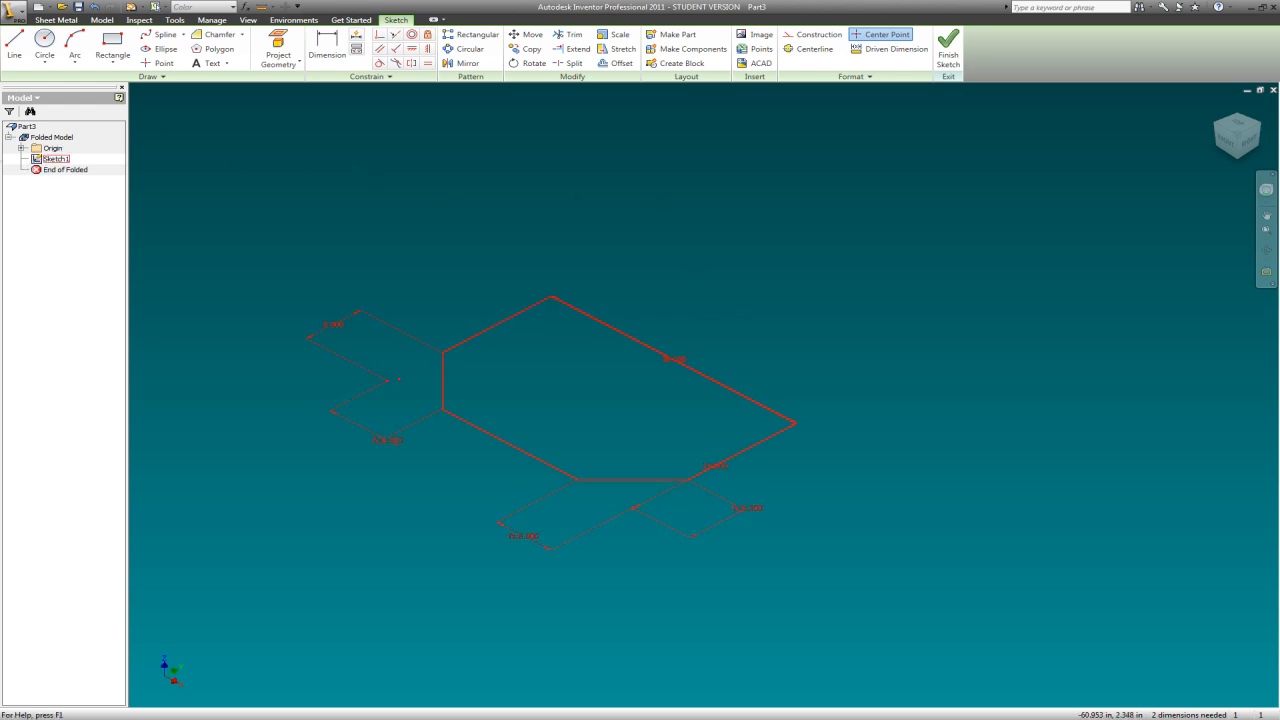
# Make the origin's XY Plane visible and finish the base sketch.
pyautogui.click(21, 149)
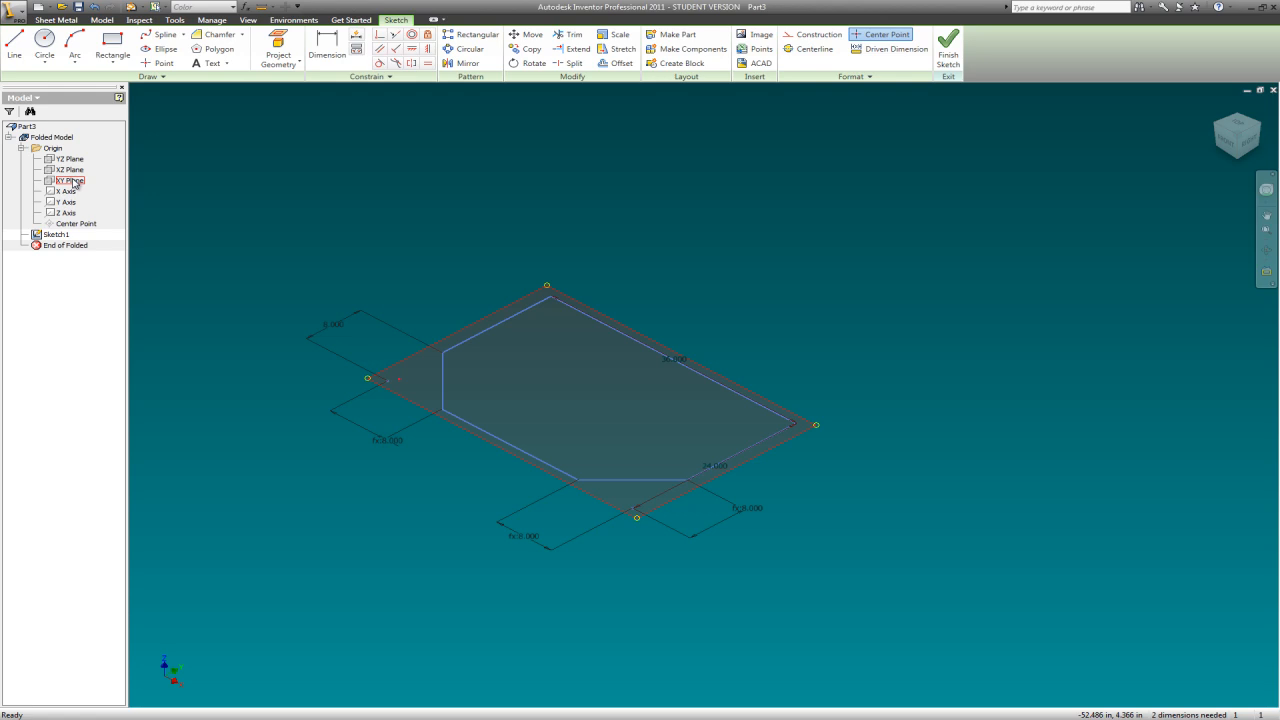
pyautogui.click(74, 182)
pyautogui.rightClick(74, 182)
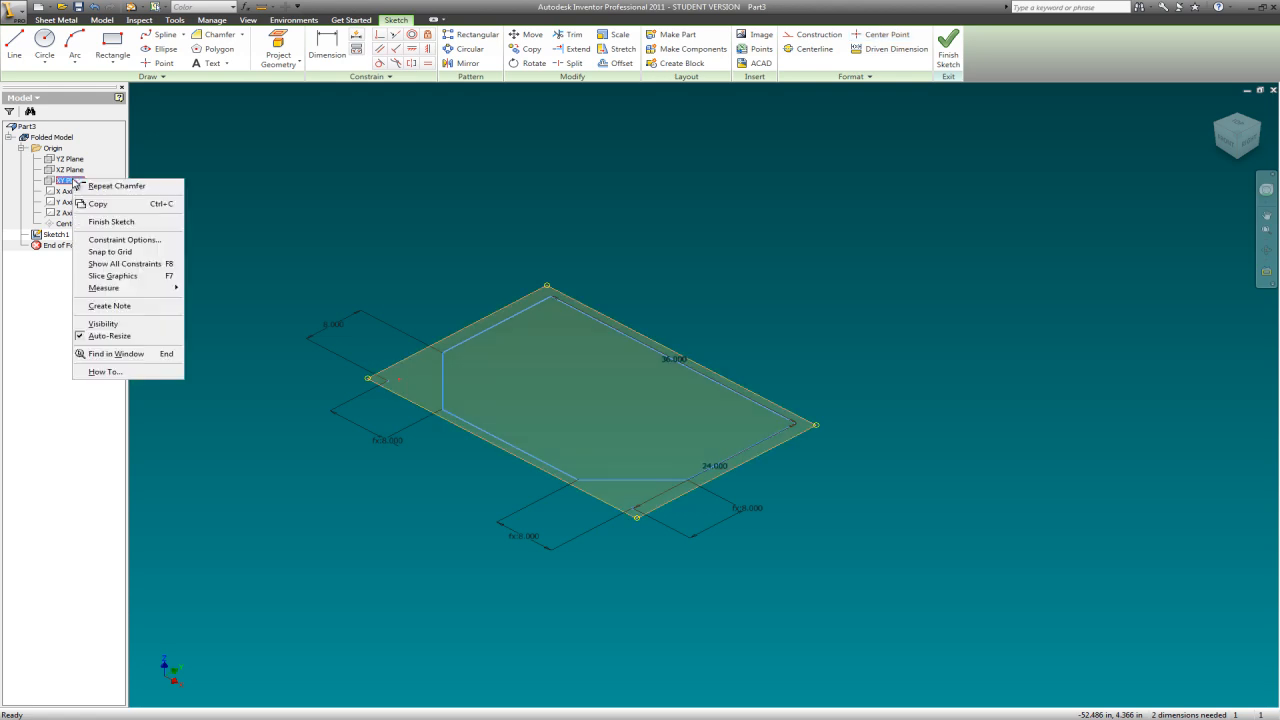
pyautogui.click(96, 324)
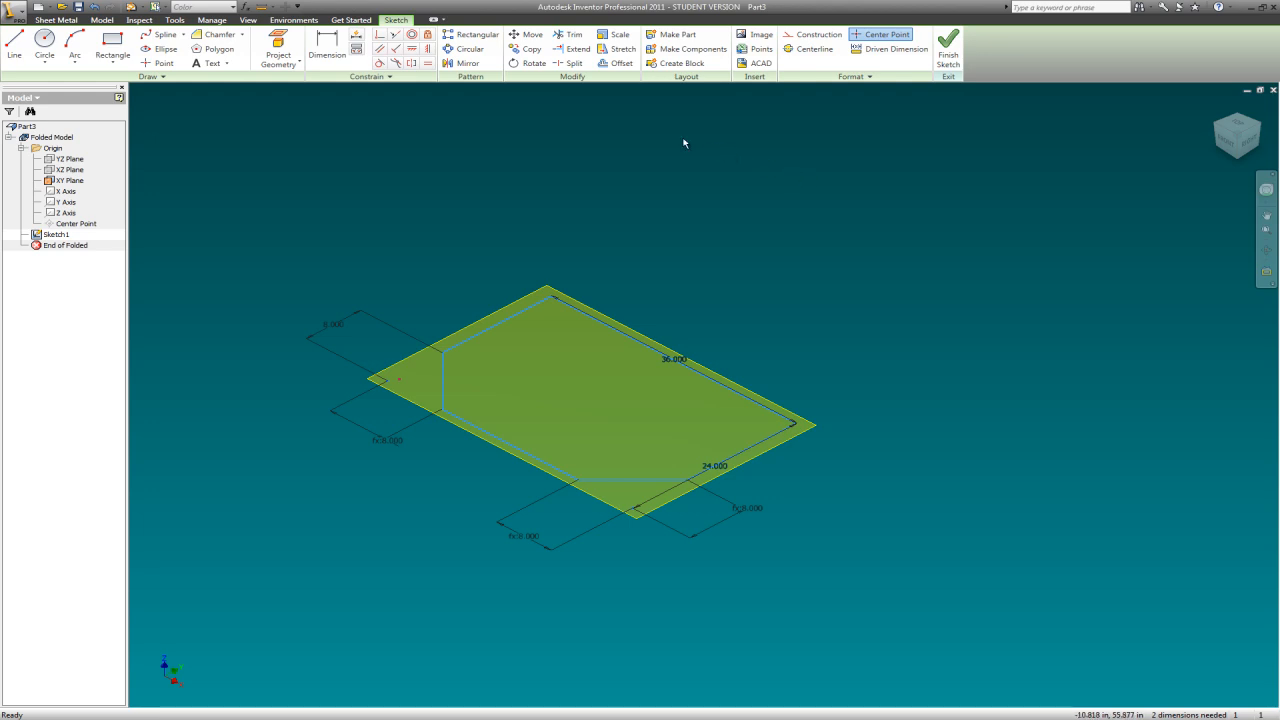
pyautogui.click(949, 45)
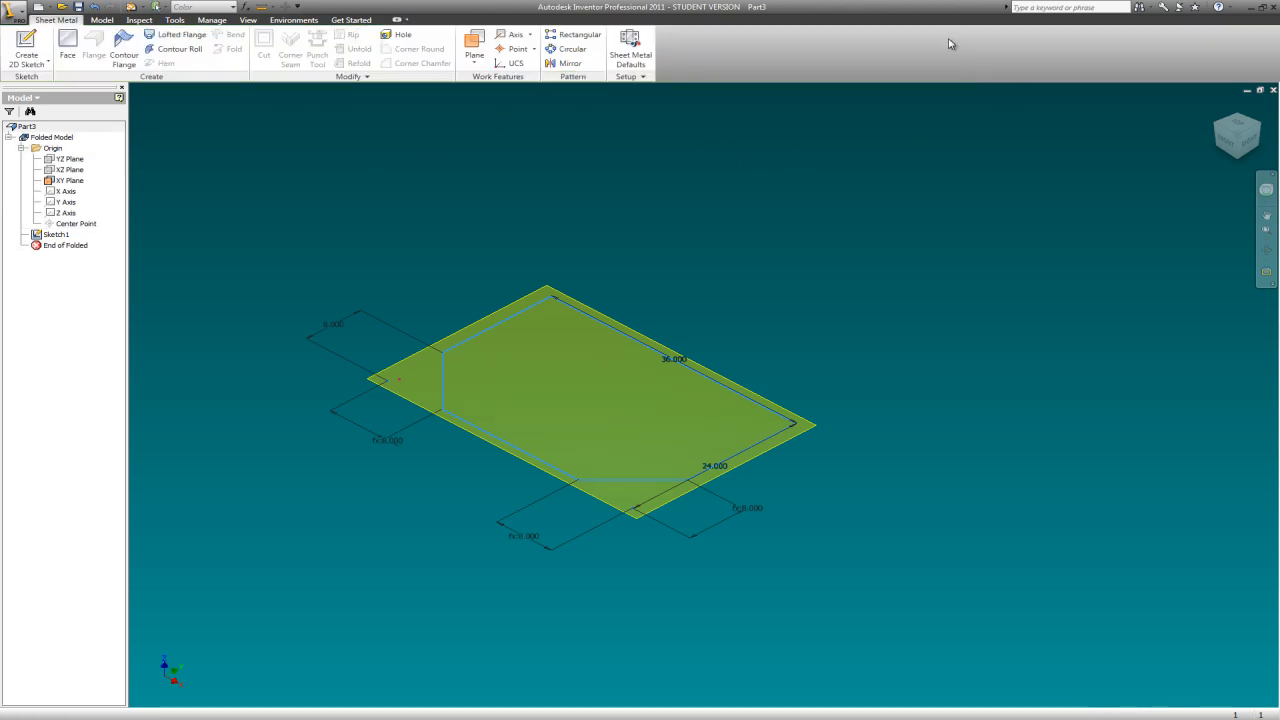
# Create a work plane offset 18 in above the XY Plane.
pyautogui.click(481, 37)
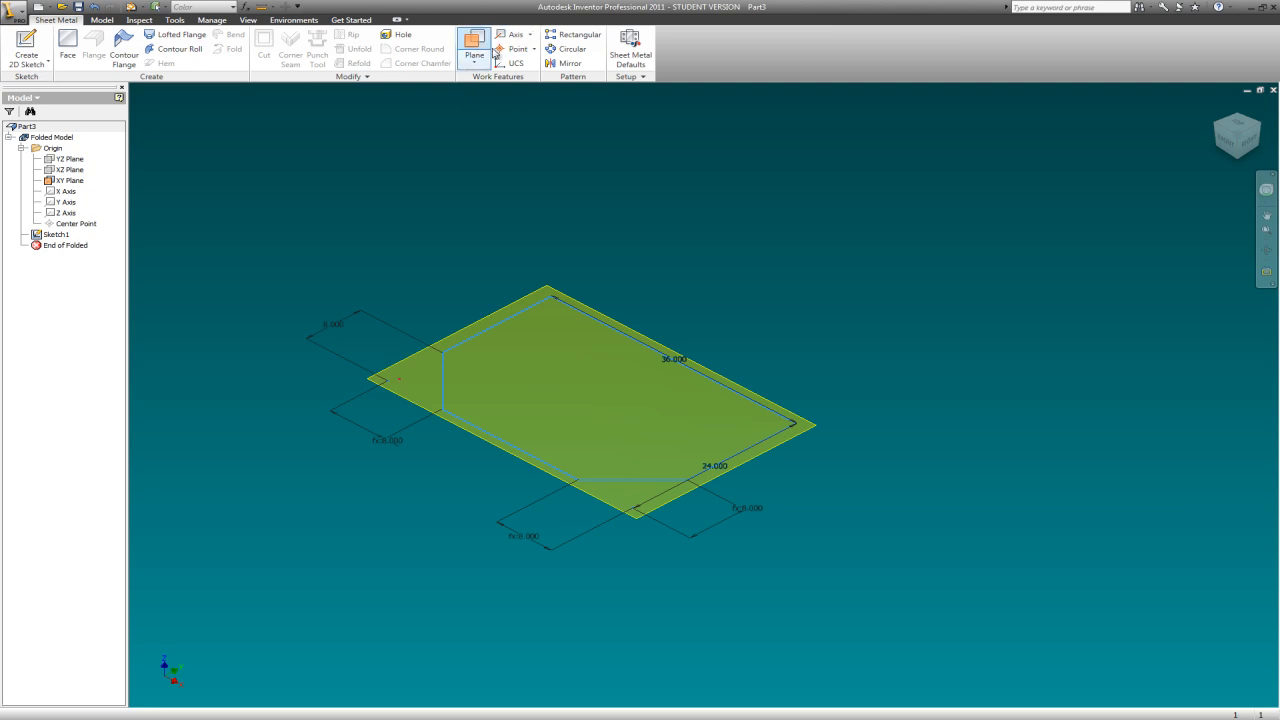
pyautogui.click(792, 436)
pyautogui.moveTo(795, 442); pyautogui.dragTo(785, 304)
pyautogui.write('0')
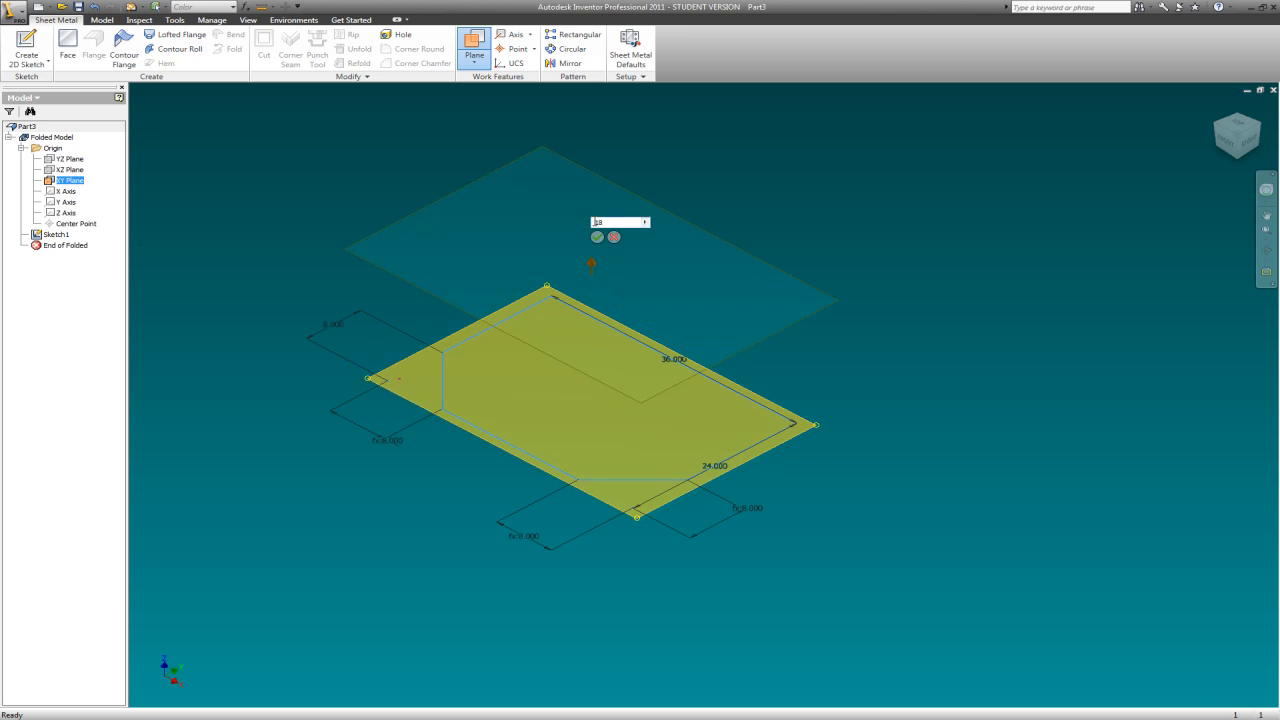
pyautogui.click(597, 238)
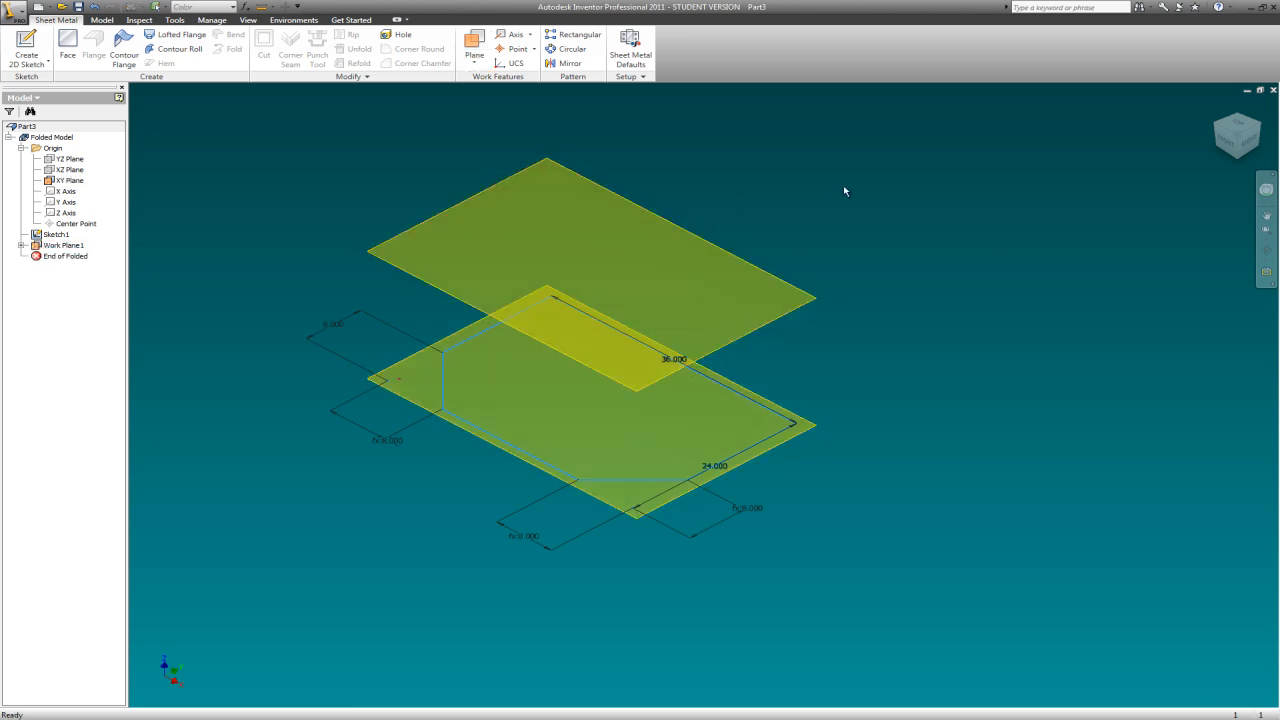
# Start a new sketch on the offset work plane and project the base sketch's 36 in back edge into it.
pyautogui.rightClick(768, 148)
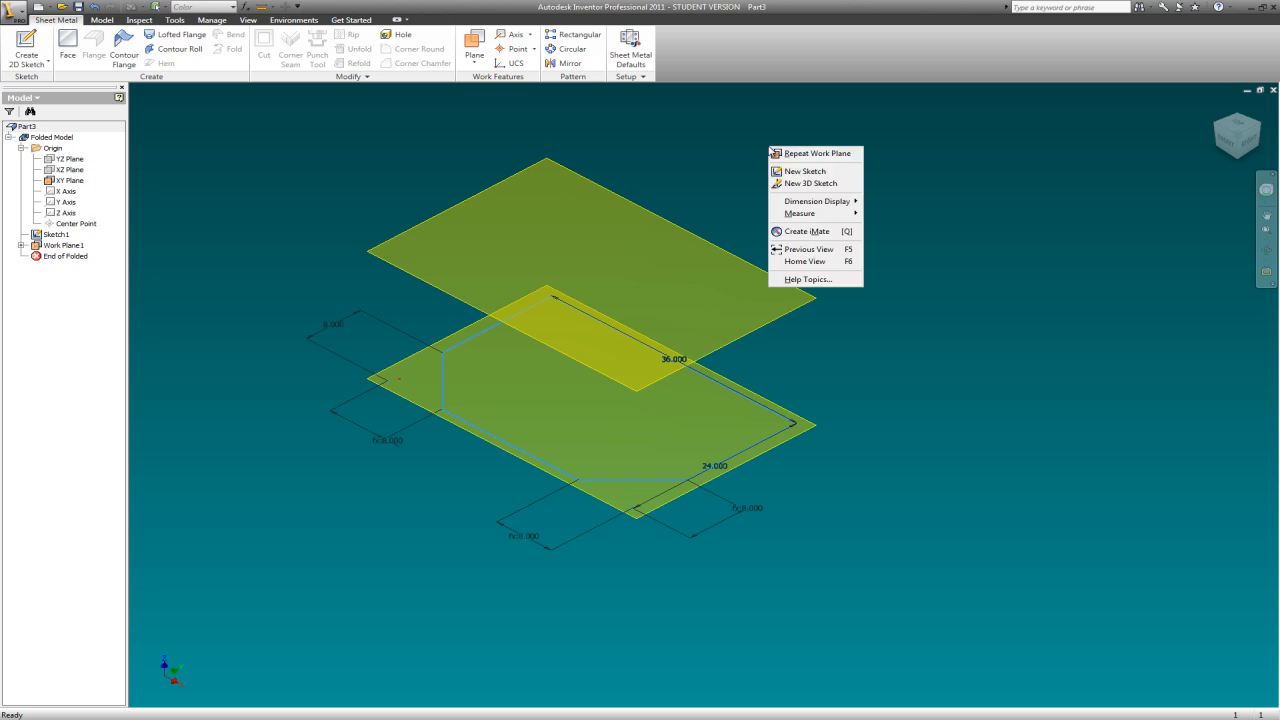
pyautogui.click(806, 171)
pyautogui.click(694, 231)
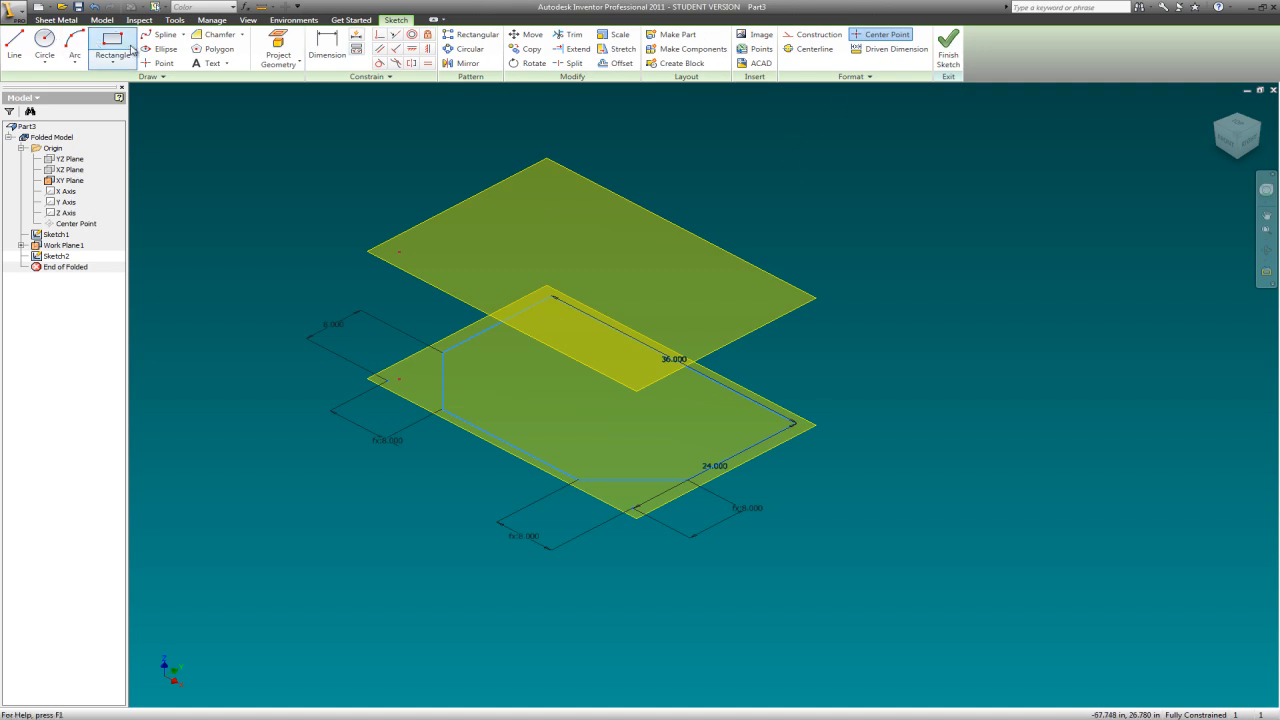
pyautogui.click(278, 45)
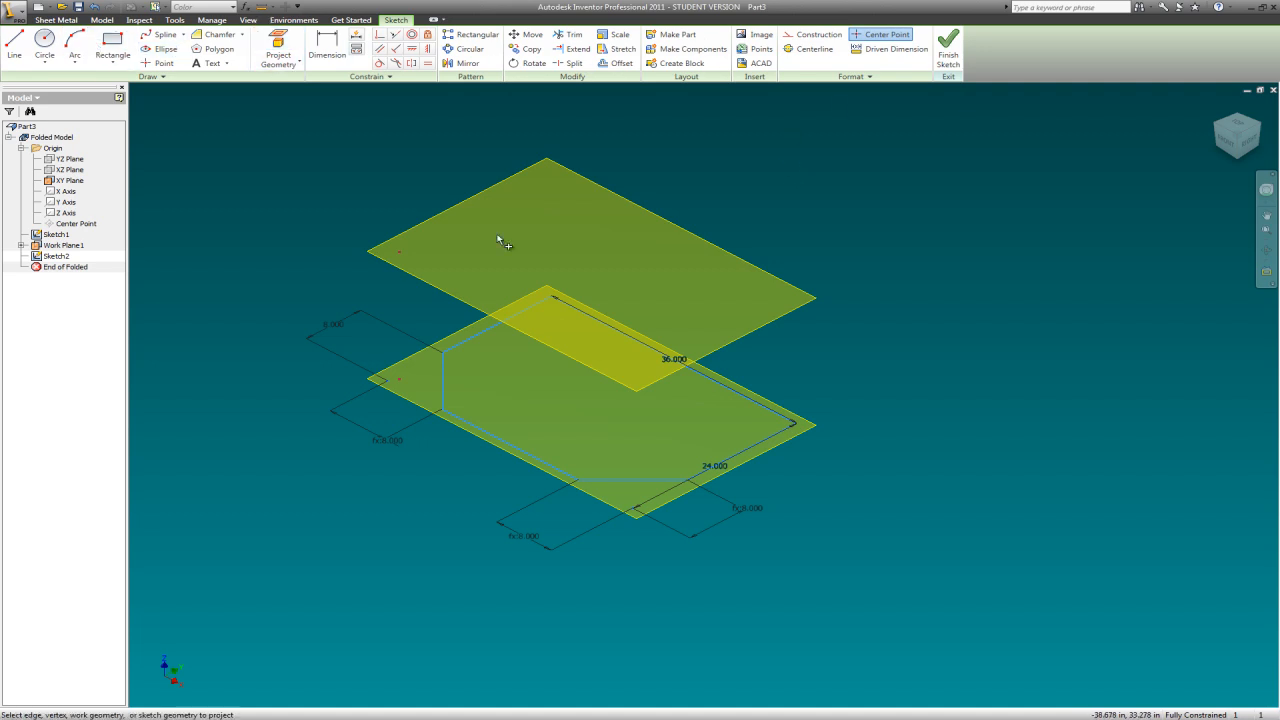
pyautogui.click(727, 389)
# Draw a rectangle 18 in wide and 12 in deep starting on the projected back edge.
pyautogui.click(112, 45)
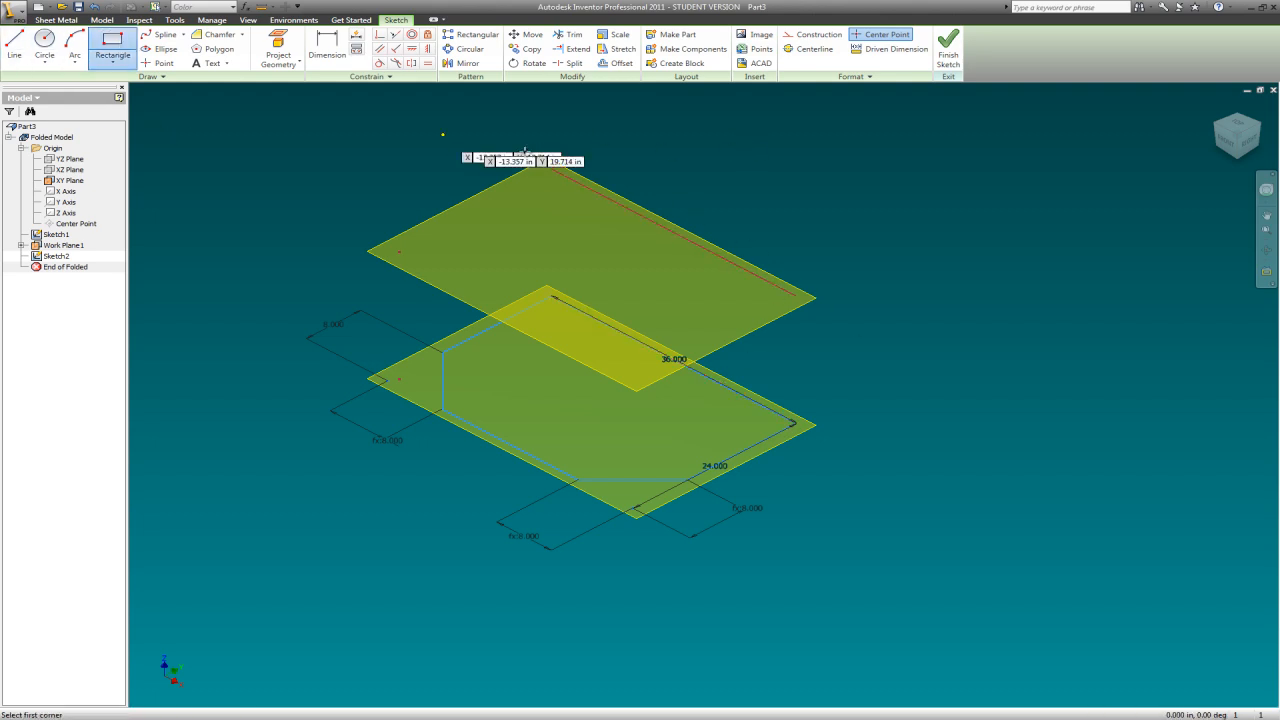
pyautogui.click(617, 202)
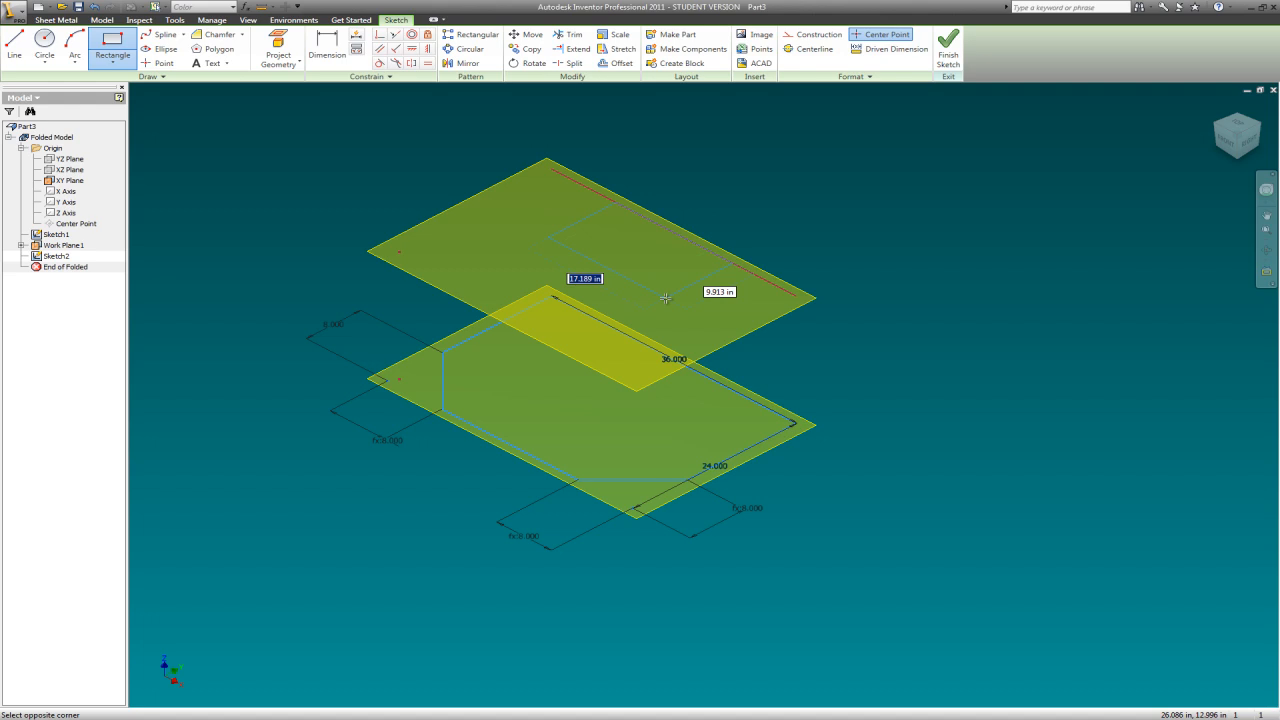
pyautogui.write('18')
pyautogui.press('Tab')
pyautogui.write('12')
pyautogui.press('Return')
pyautogui.scroll(2, 730, 199)
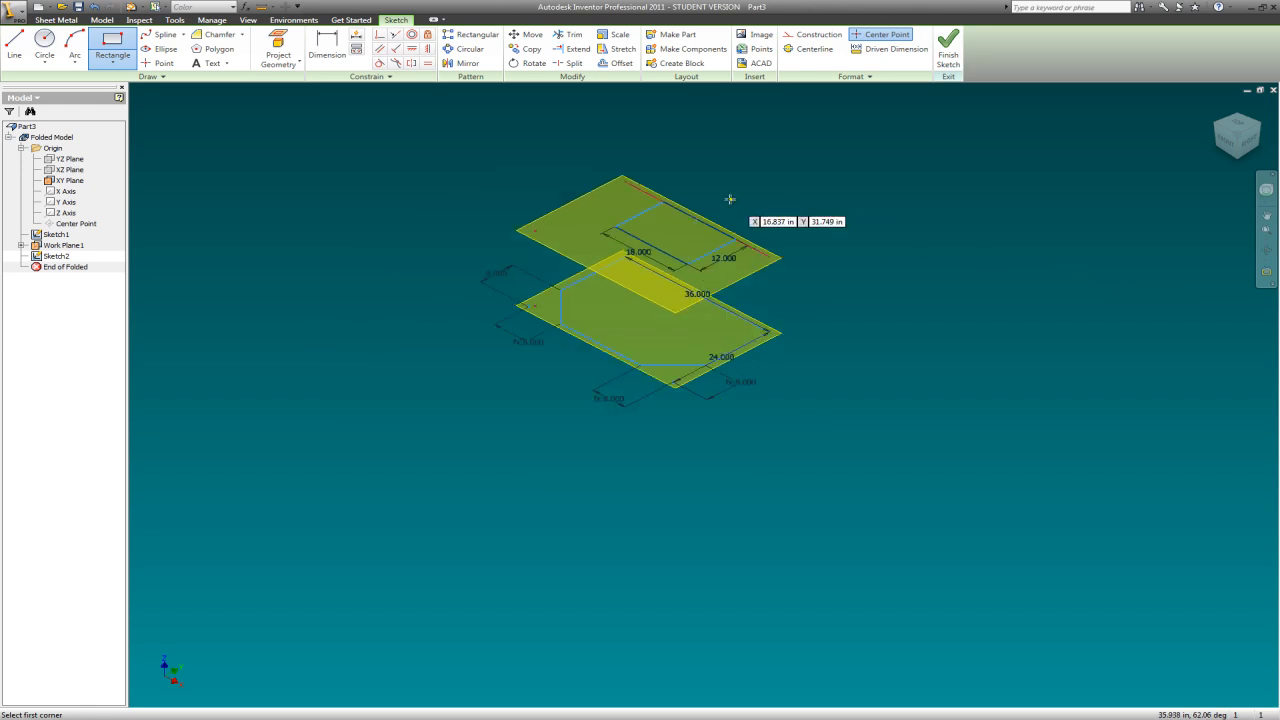
pyautogui.scroll(-3, 760, 196)
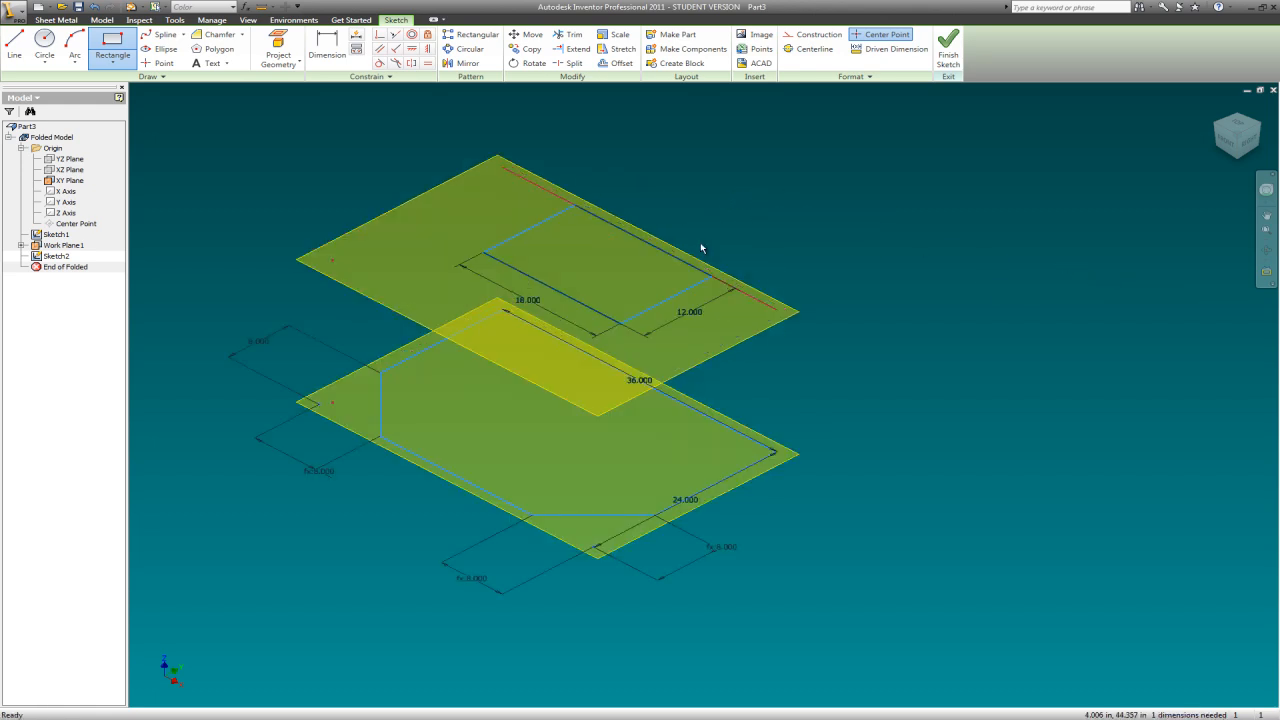
pyautogui.press('Escape')
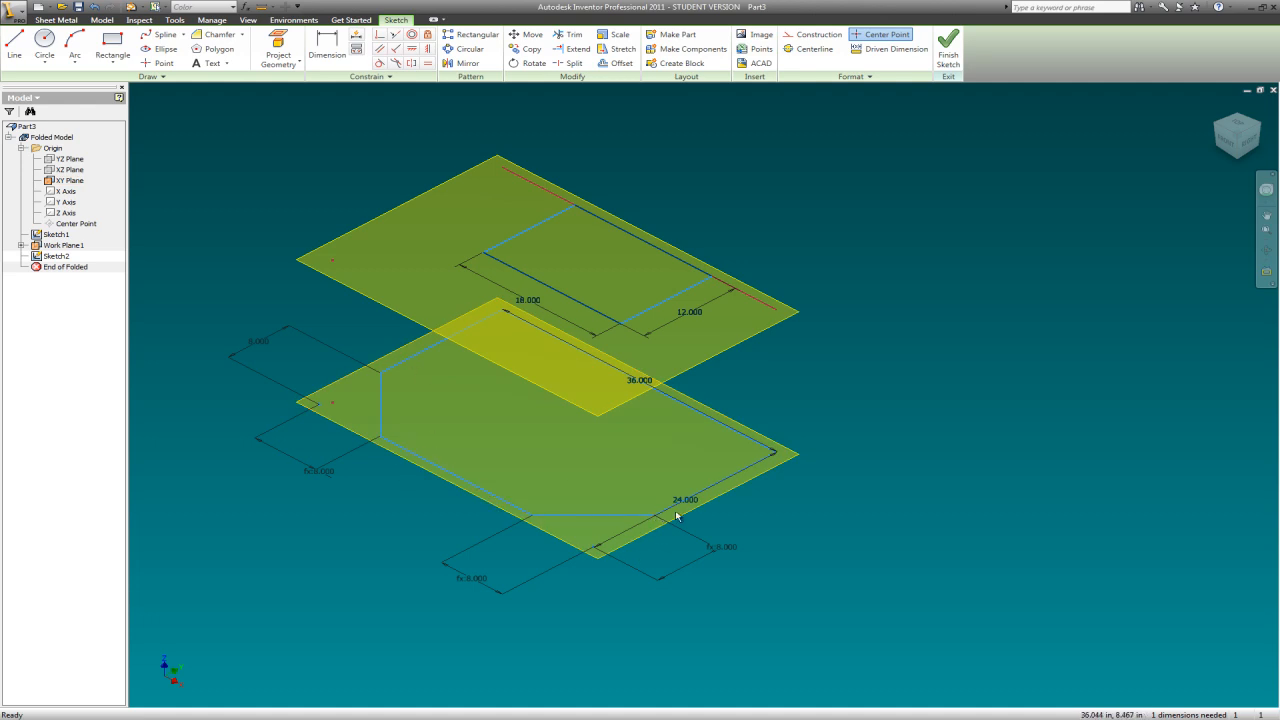
# Dimension the rectangle's right back corner 9 in from the right end of the projected edge.
pyautogui.click(330, 42)
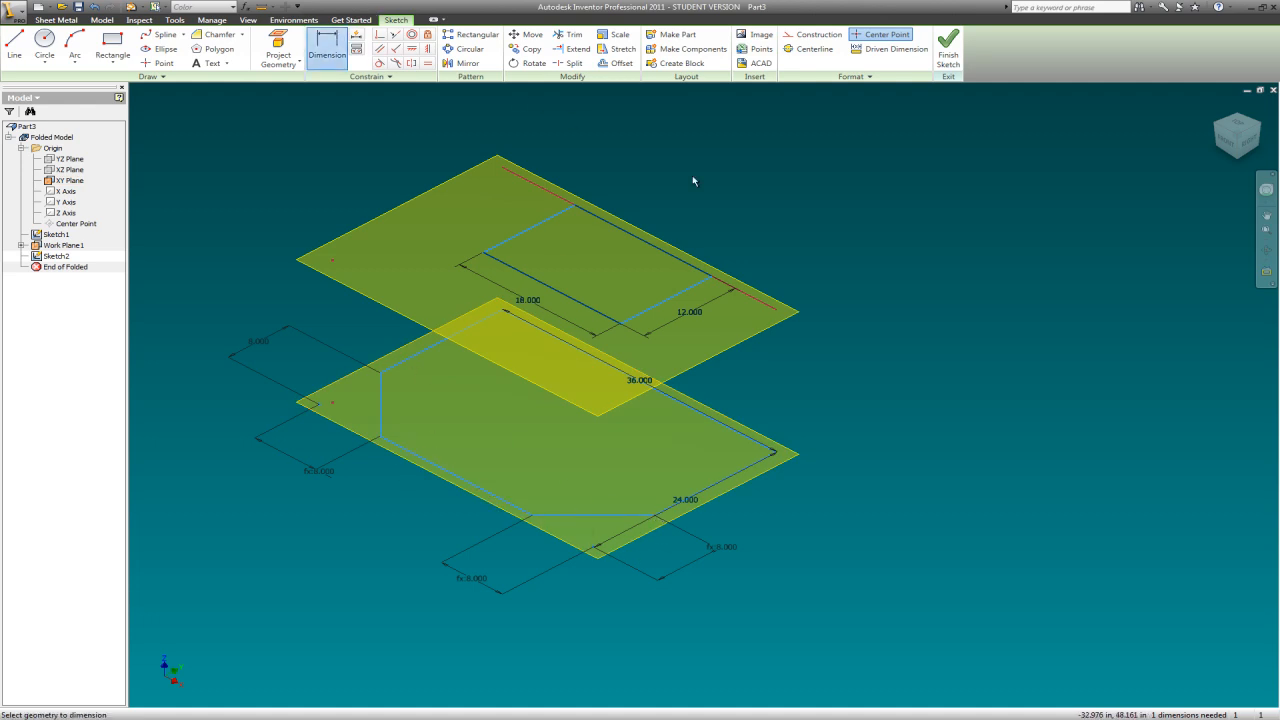
pyautogui.click(779, 315)
pyautogui.click(871, 222)
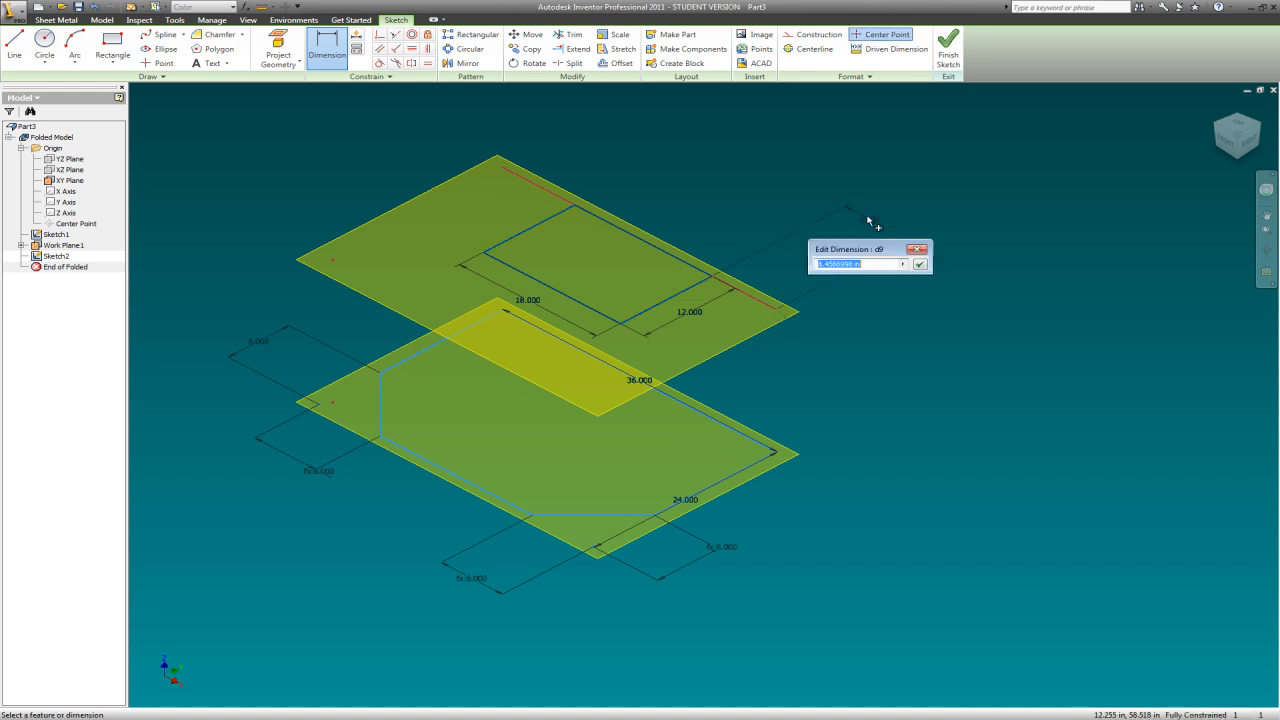
pyautogui.write('9')
pyautogui.press('Return')
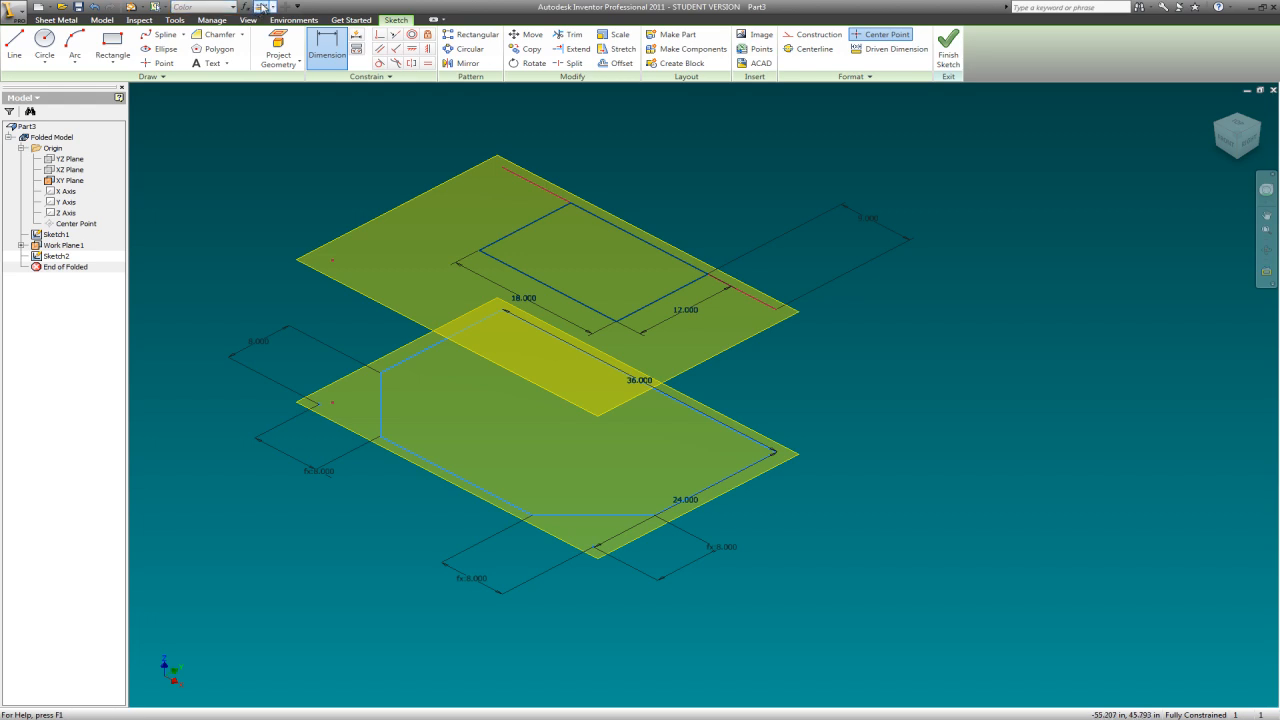
# Measure the distance from the left end of the projected edge to the rectangle's left back corner.
pyautogui.click(261, 7)
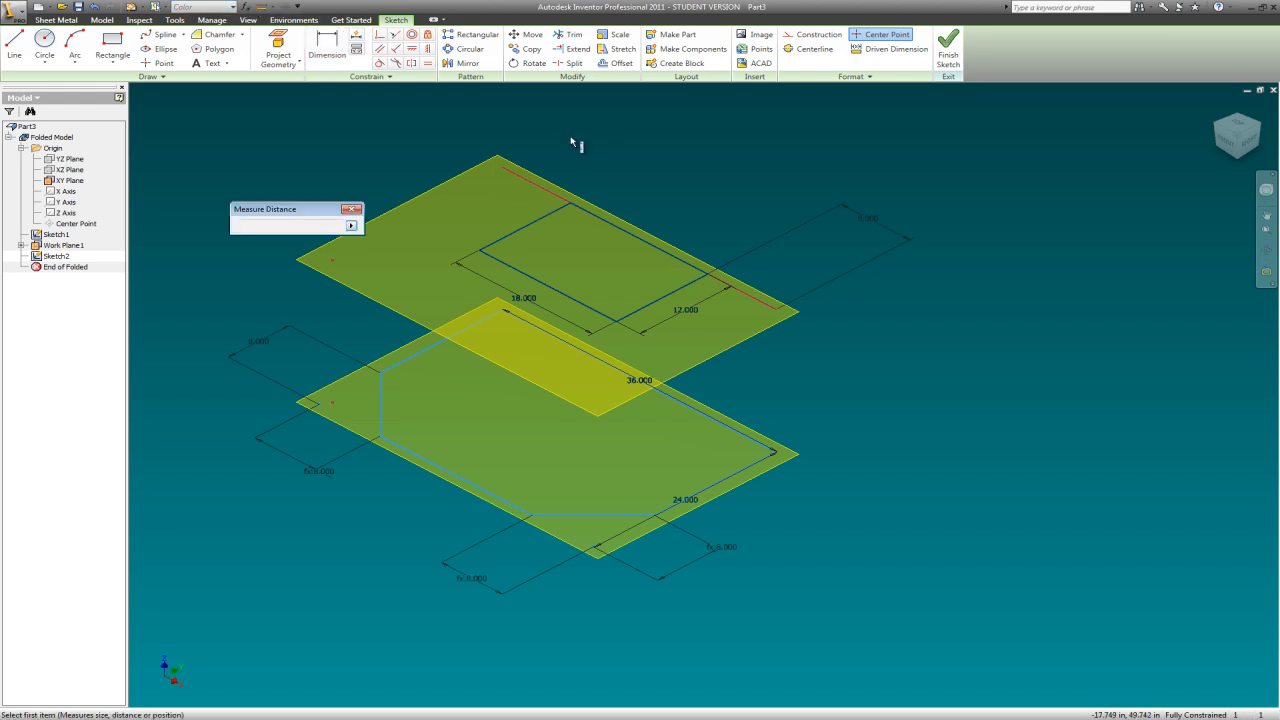
pyautogui.click(503, 168)
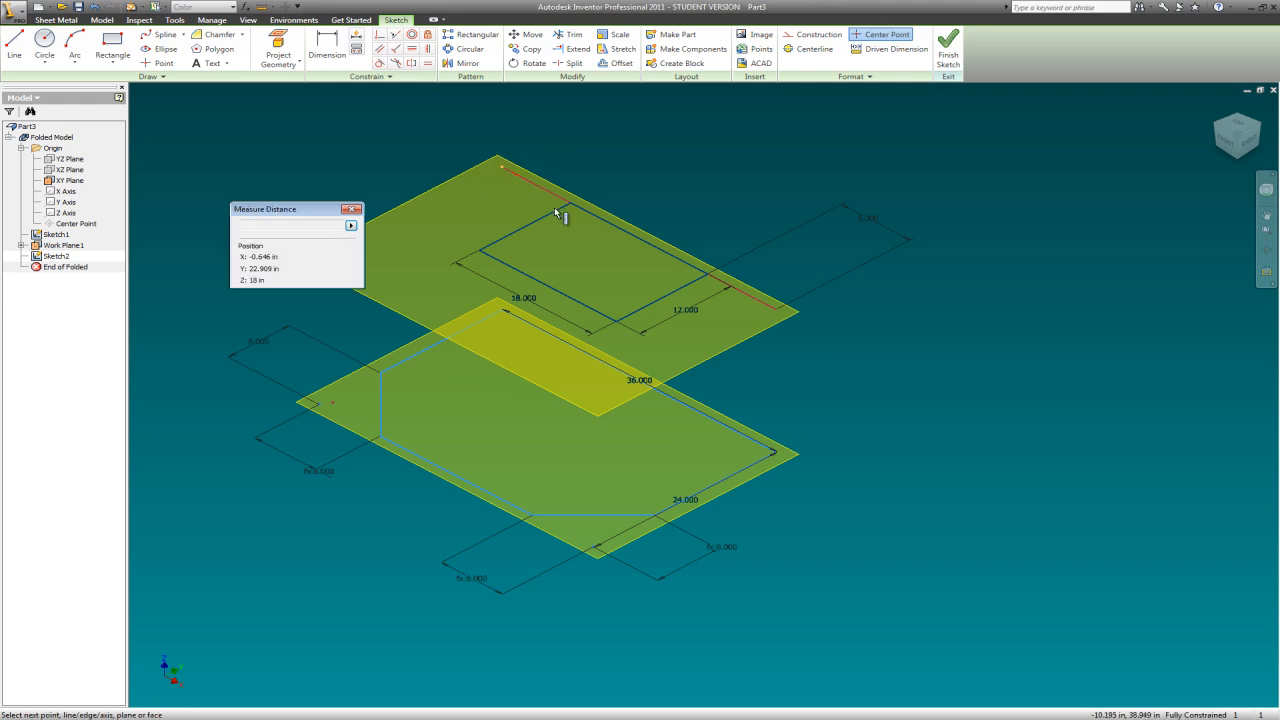
pyautogui.click(569, 200)
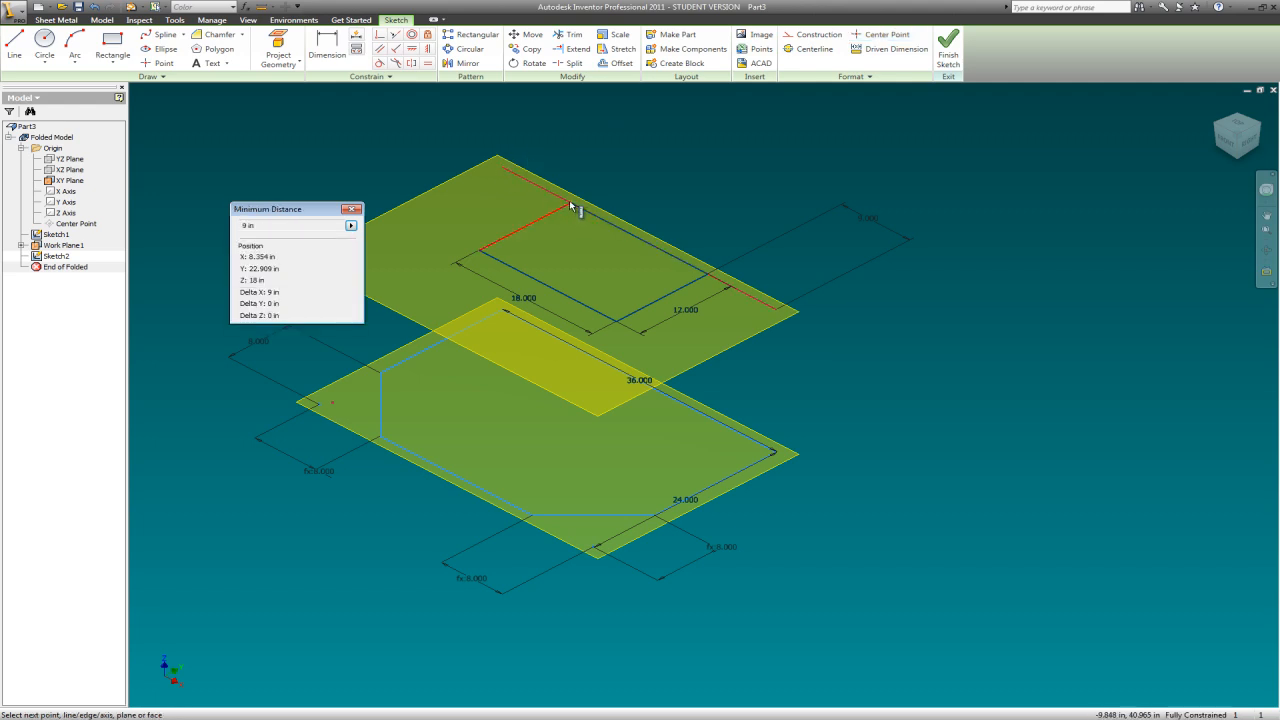
pyautogui.click(352, 209)
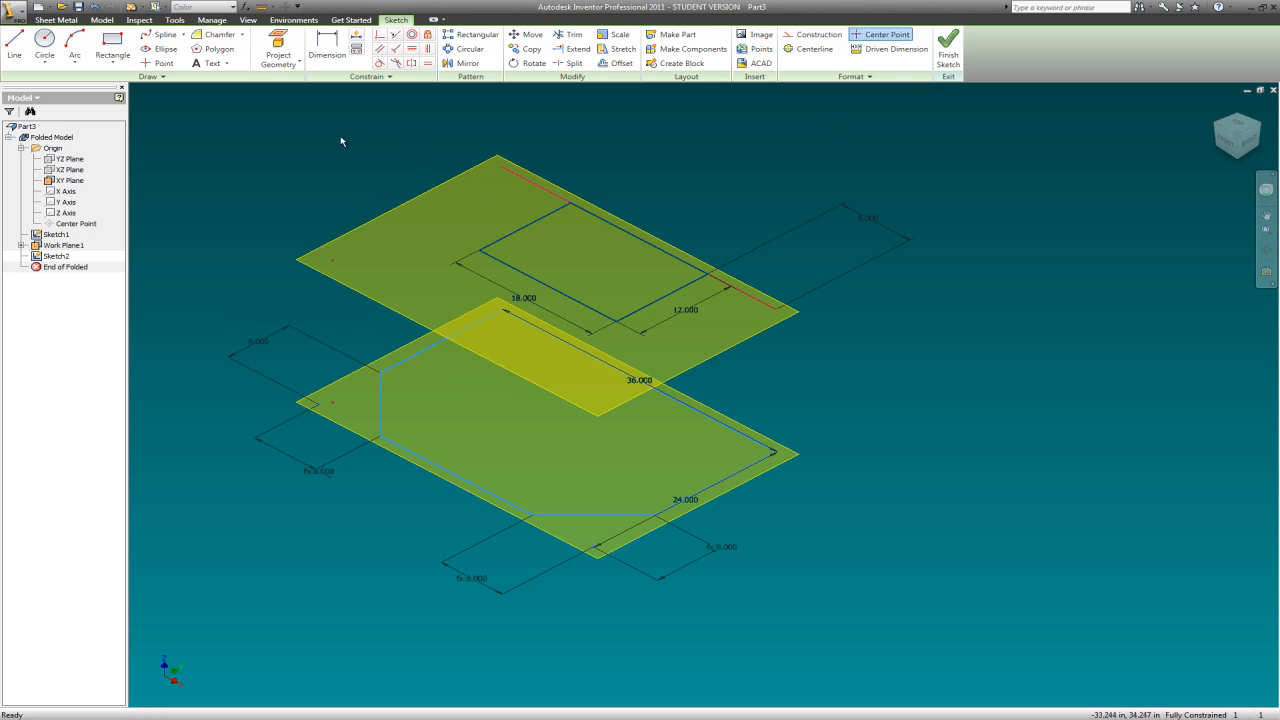
# Hide the offset work plane and the XY Plane, leaving only the sketches displayed.
pyautogui.click(390, 216)
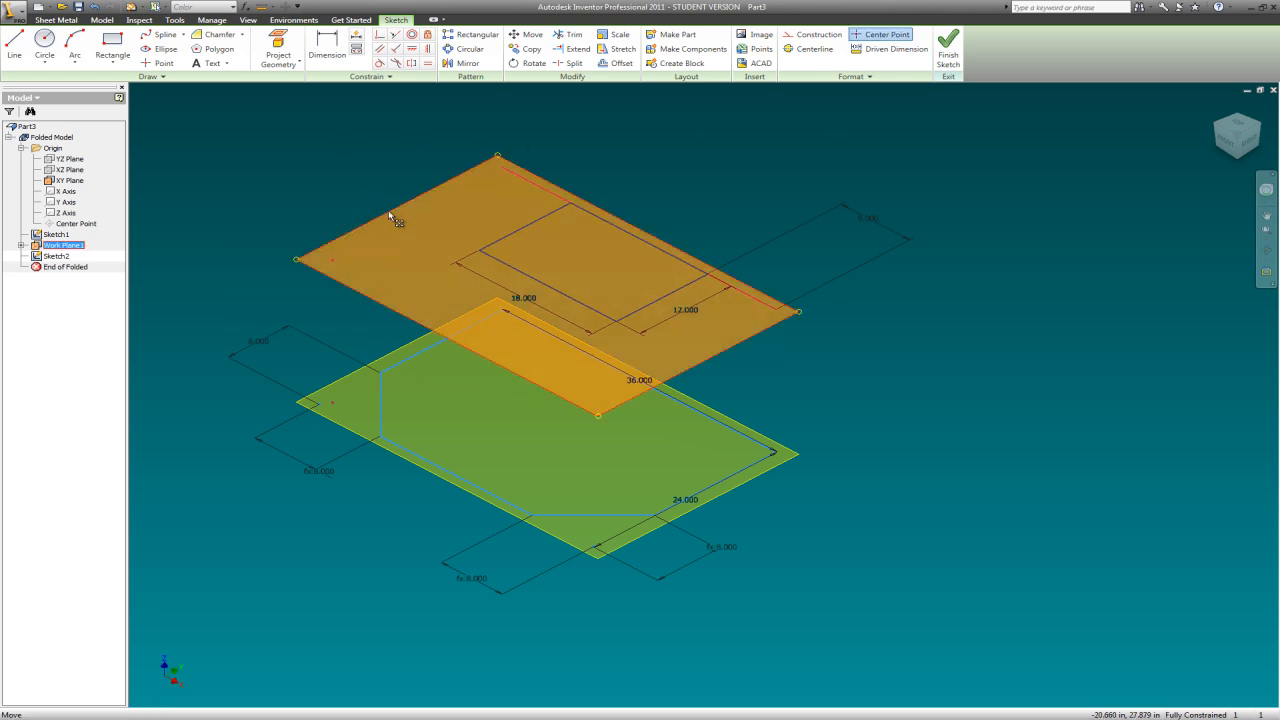
pyautogui.rightClick(389, 212)
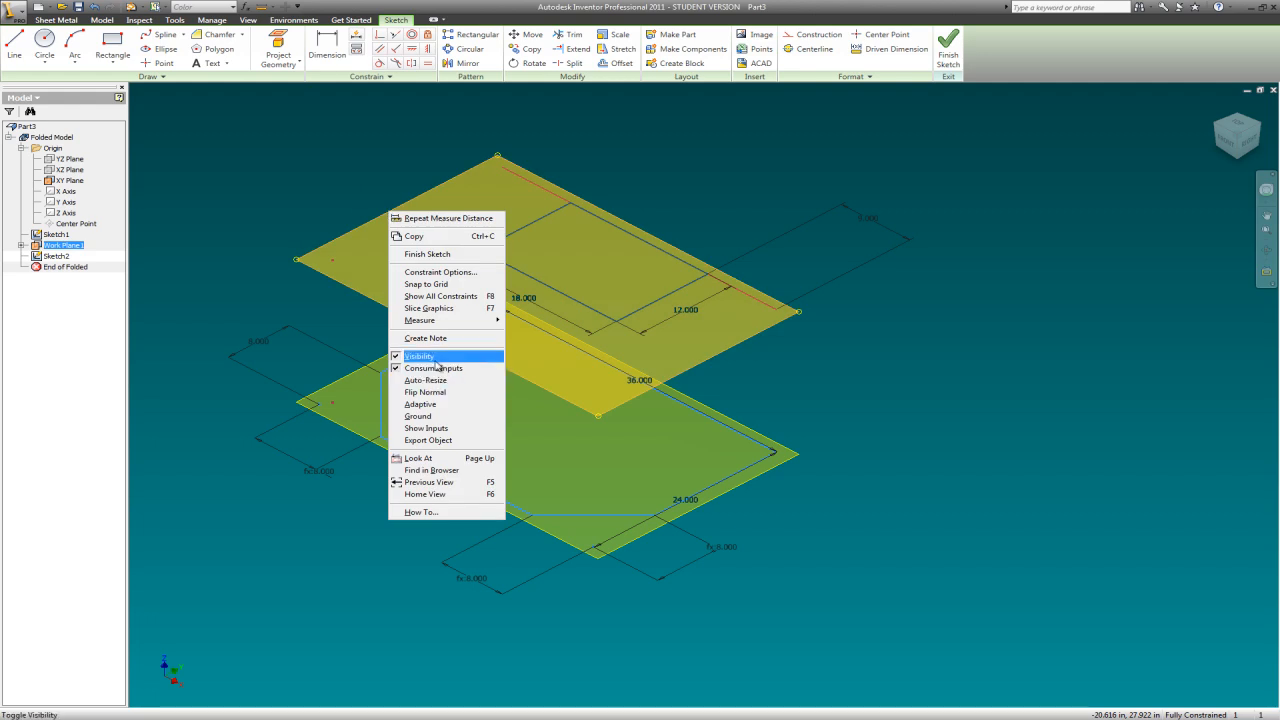
pyautogui.click(432, 357)
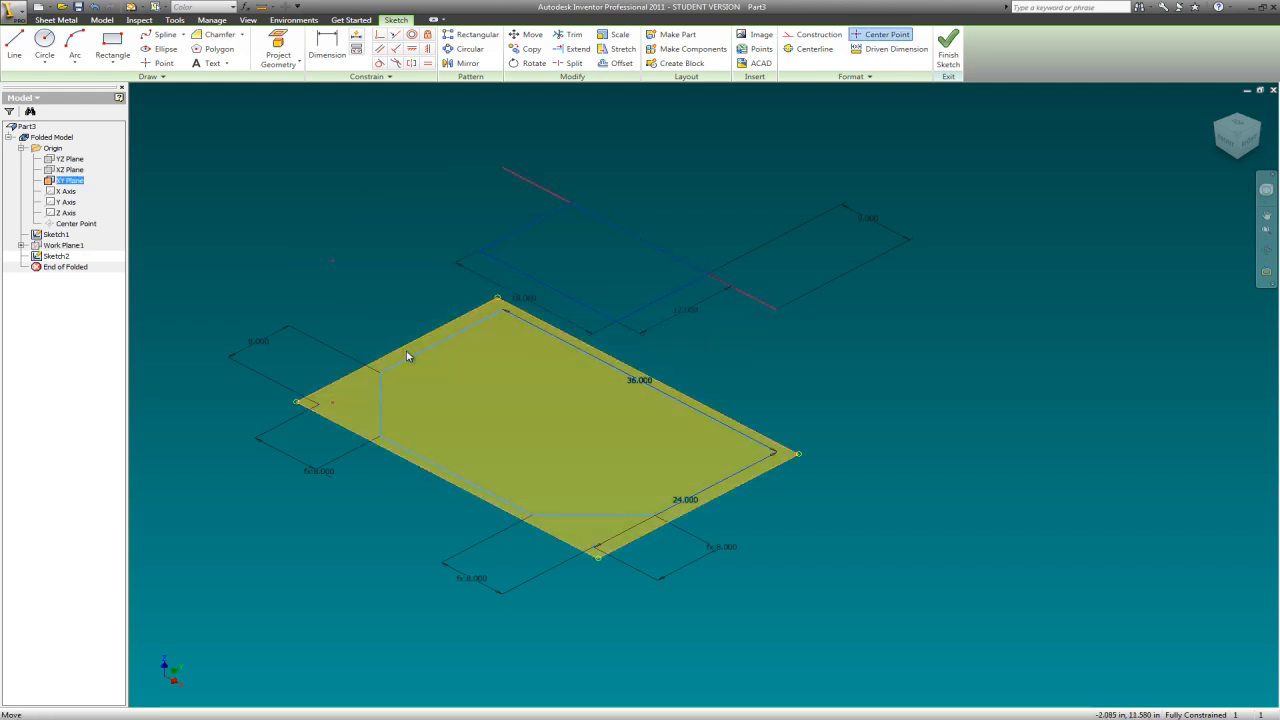
pyautogui.rightClick(408, 357)
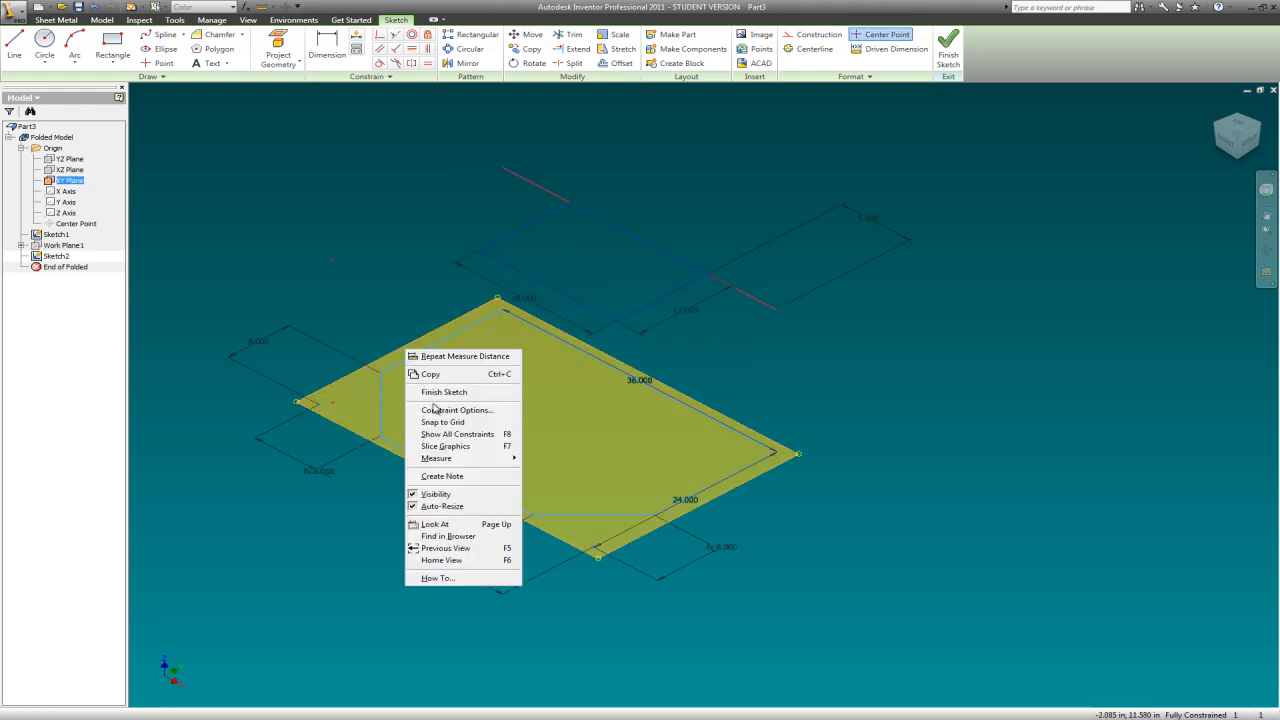
pyautogui.click(436, 496)
pyautogui.scroll(-5, 820, 420)
pyautogui.scroll(3, 815, 370)
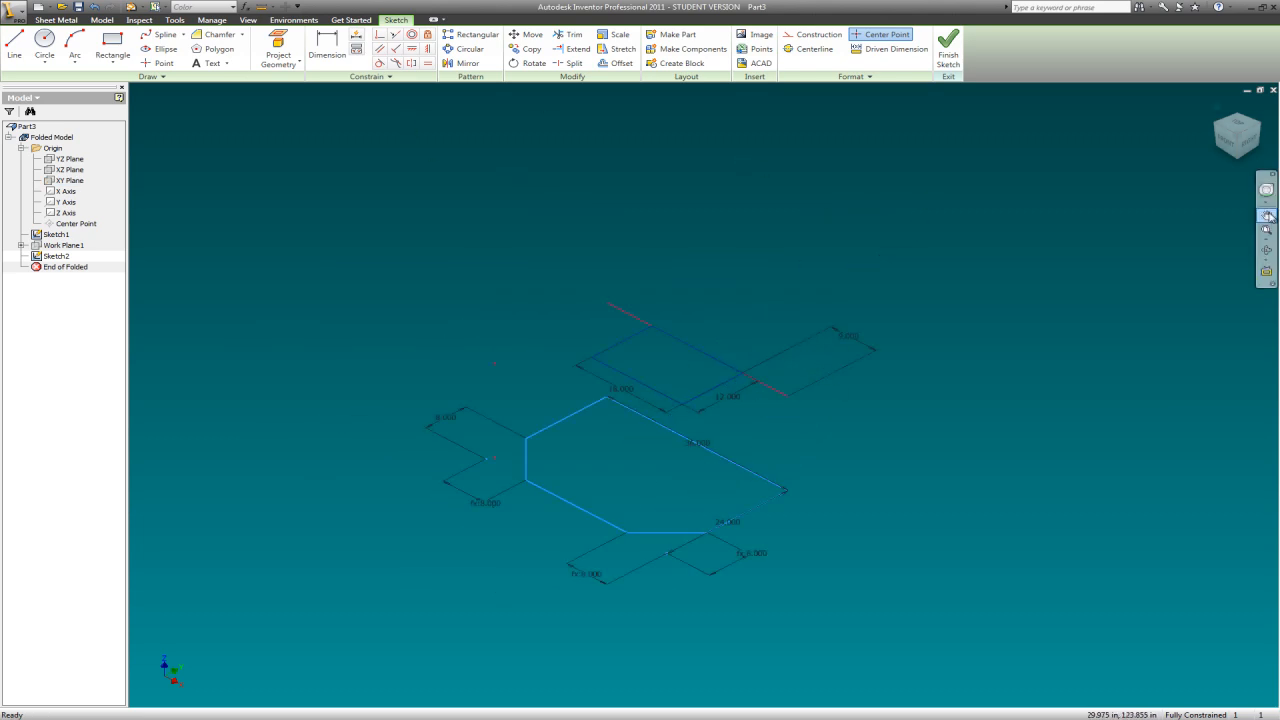
pyautogui.click(1266, 250)
pyautogui.moveTo(760, 449)
pyautogui.mouseDown()
pyautogui.moveTo(766, 386)
pyautogui.moveTo(740, 360)
pyautogui.moveTo(559, 405)
pyautogui.moveTo(603, 491)
pyautogui.moveTo(737, 477)
pyautogui.moveTo(771, 346)
pyautogui.moveTo(682, 510)
pyautogui.moveTo(854, 437)
pyautogui.moveTo(711, 469)
pyautogui.moveTo(574, 614)
pyautogui.moveTo(729, 703)
pyautogui.moveTo(768, 690)
pyautogui.mouseUp()
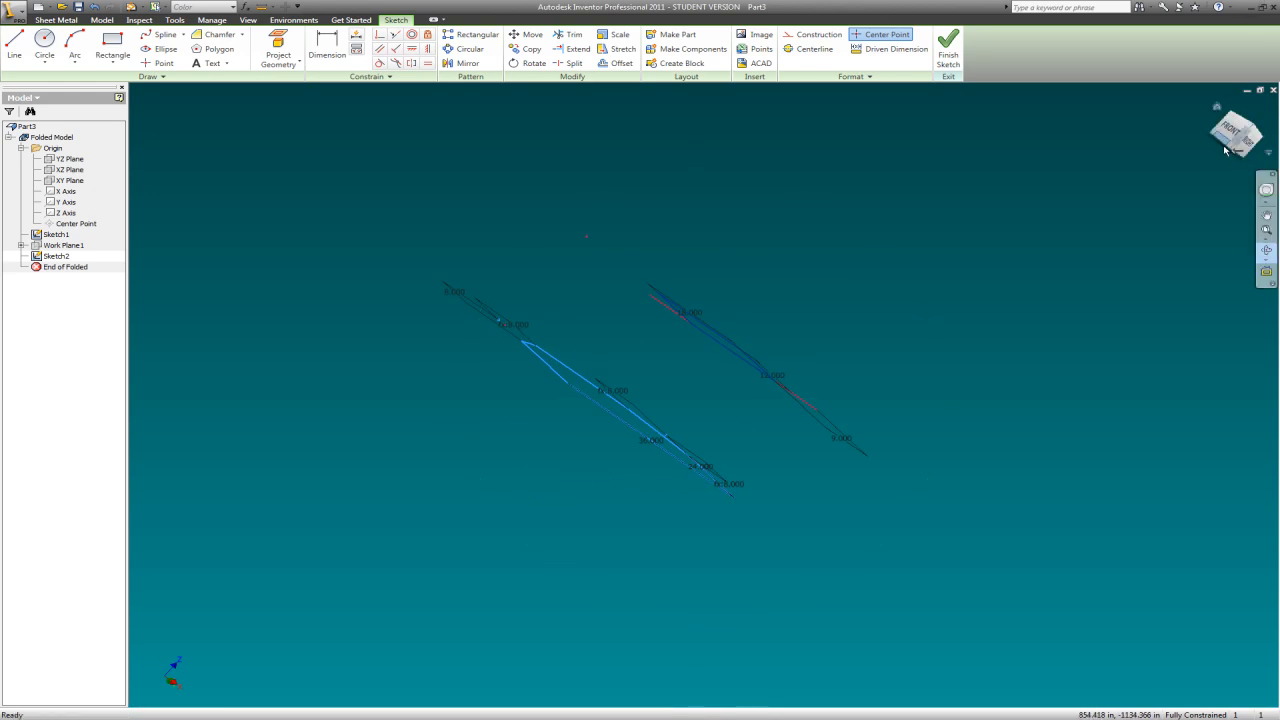
pyautogui.click(1214, 111)
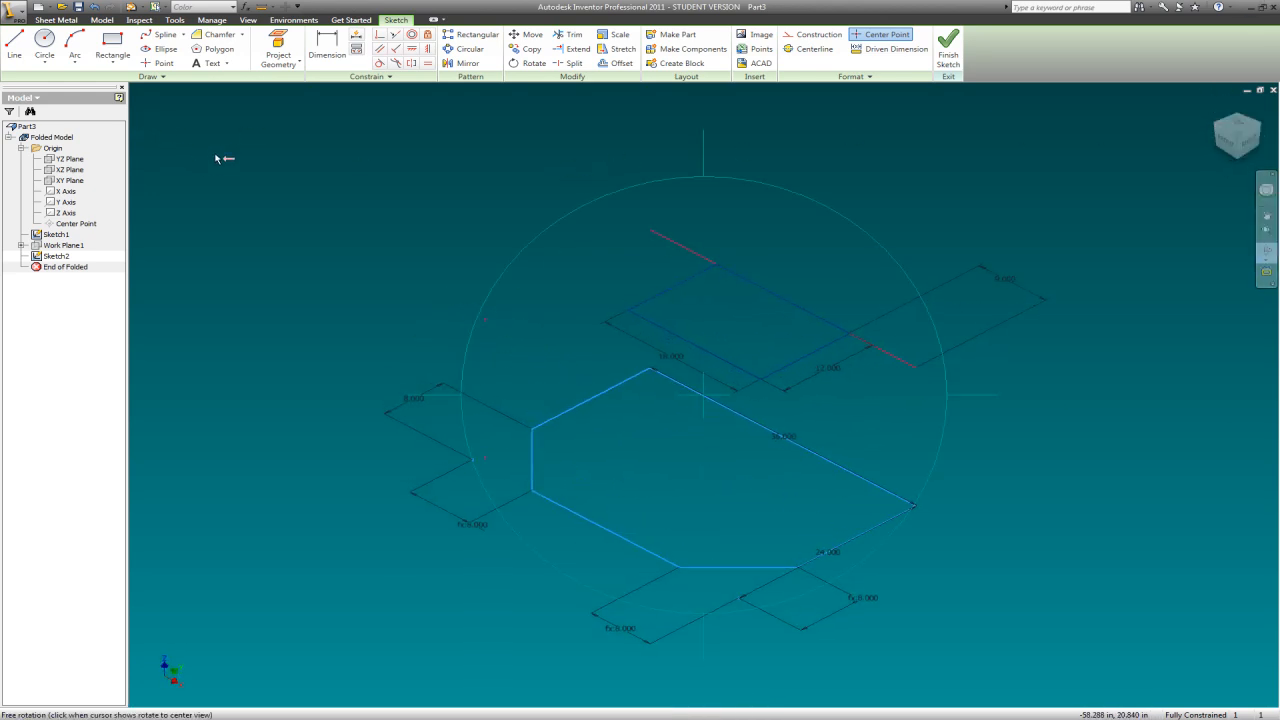
# Finish the sketch and create a lofted flange from the chamfered base profile to the upper rectangle, keeping the default options.
pyautogui.click(949, 41)
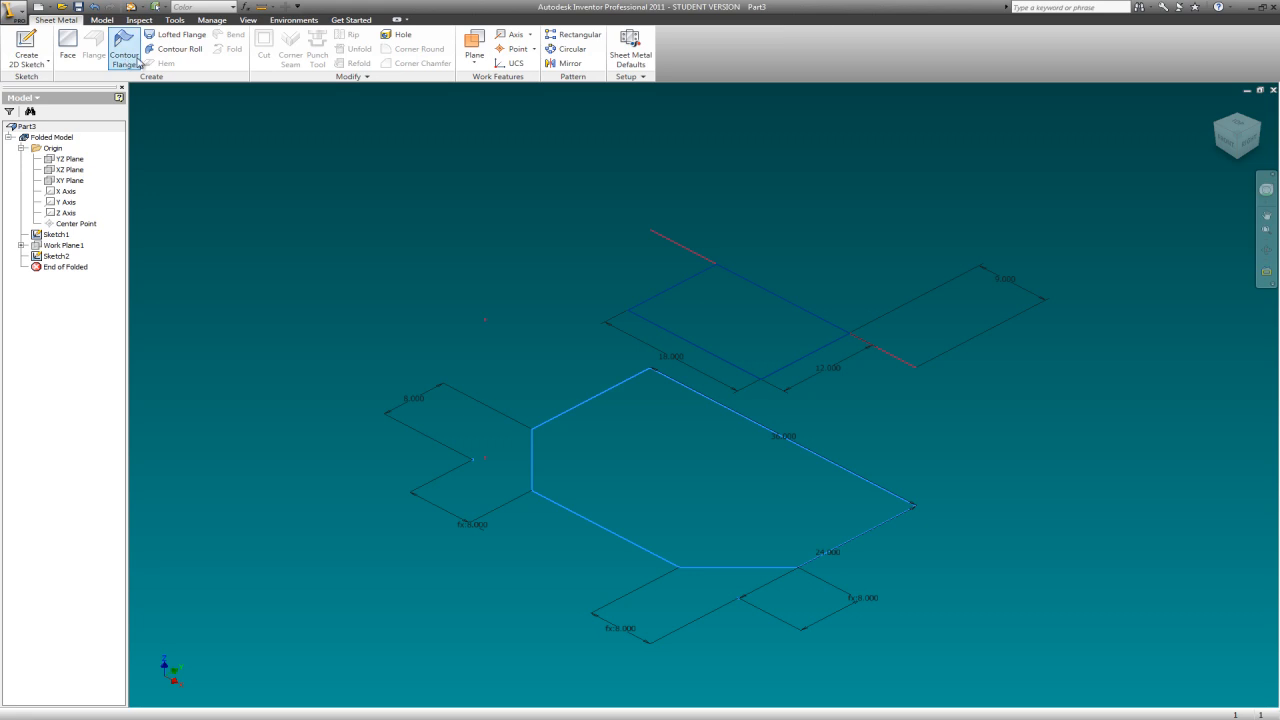
pyautogui.click(183, 37)
pyautogui.click(578, 406)
pyautogui.click(665, 298)
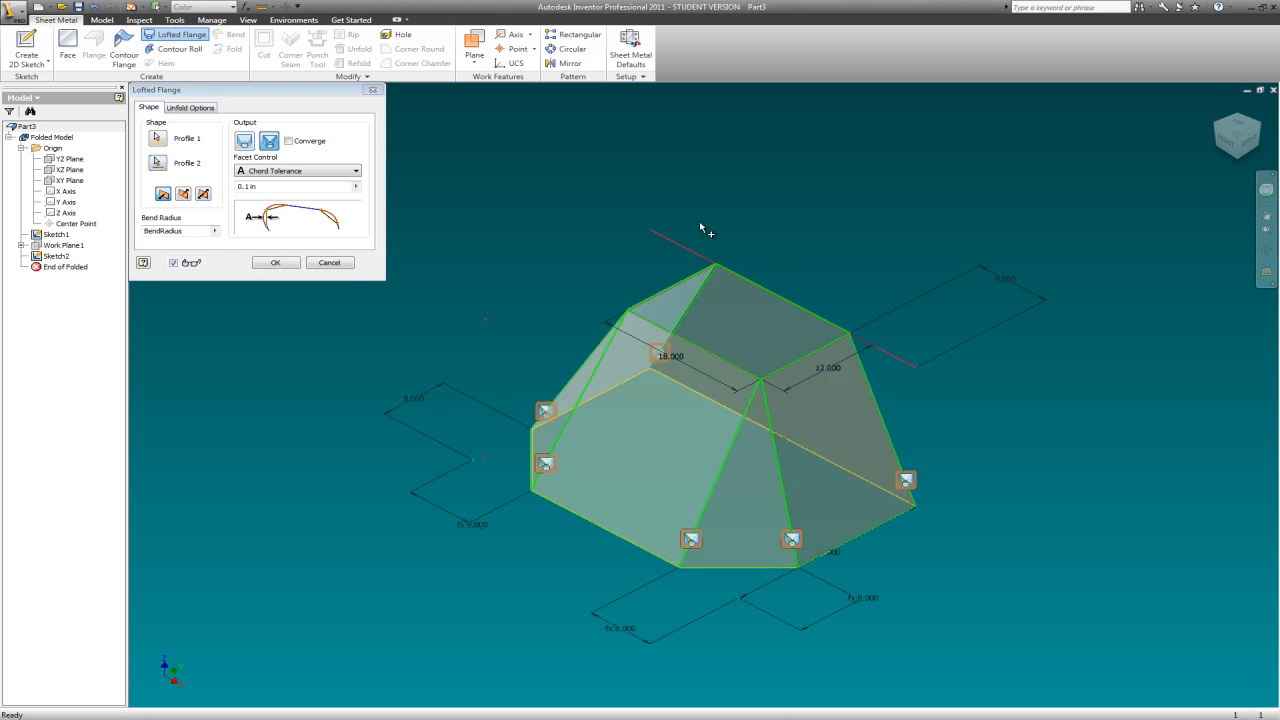
pyautogui.click(277, 263)
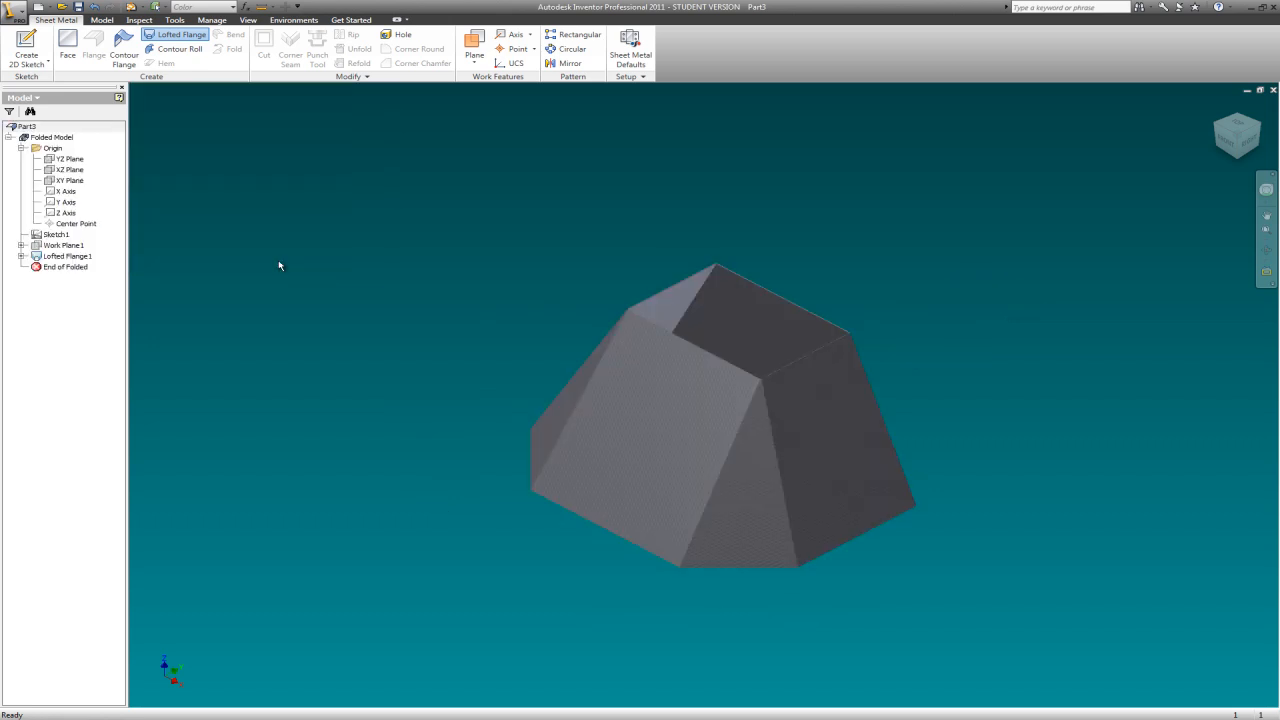
# Examine the lofted flange's faces and the bends meeting at the front corners of its upper opening.
pyautogui.scroll(3, 742, 595)
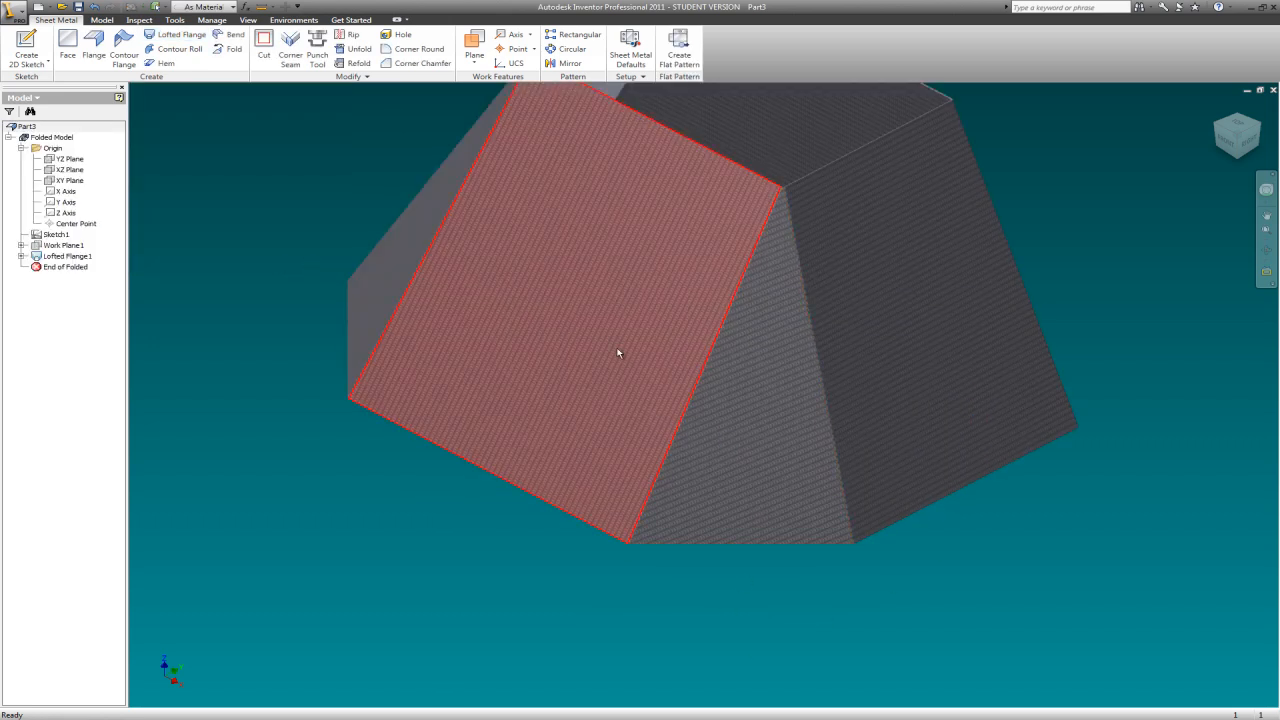
pyautogui.scroll(-3, 828, 255)
pyautogui.scroll(8, 799, 262)
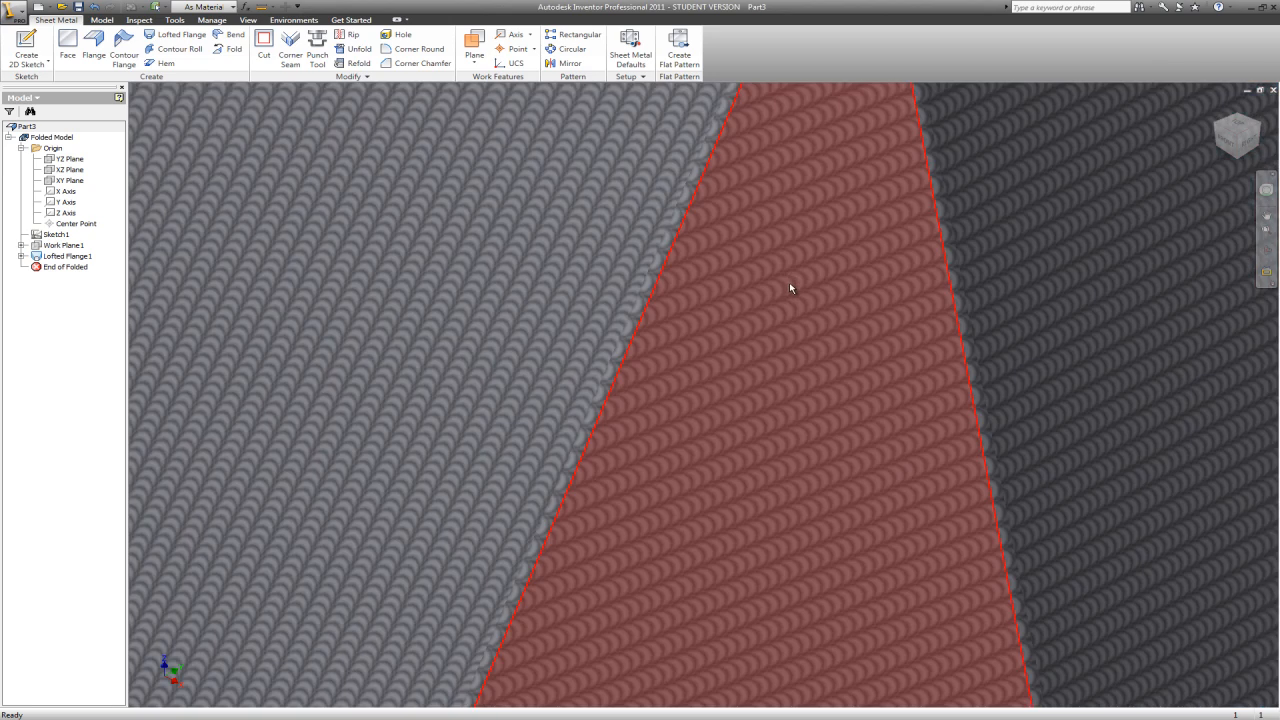
pyautogui.scroll(-6, 582, 319)
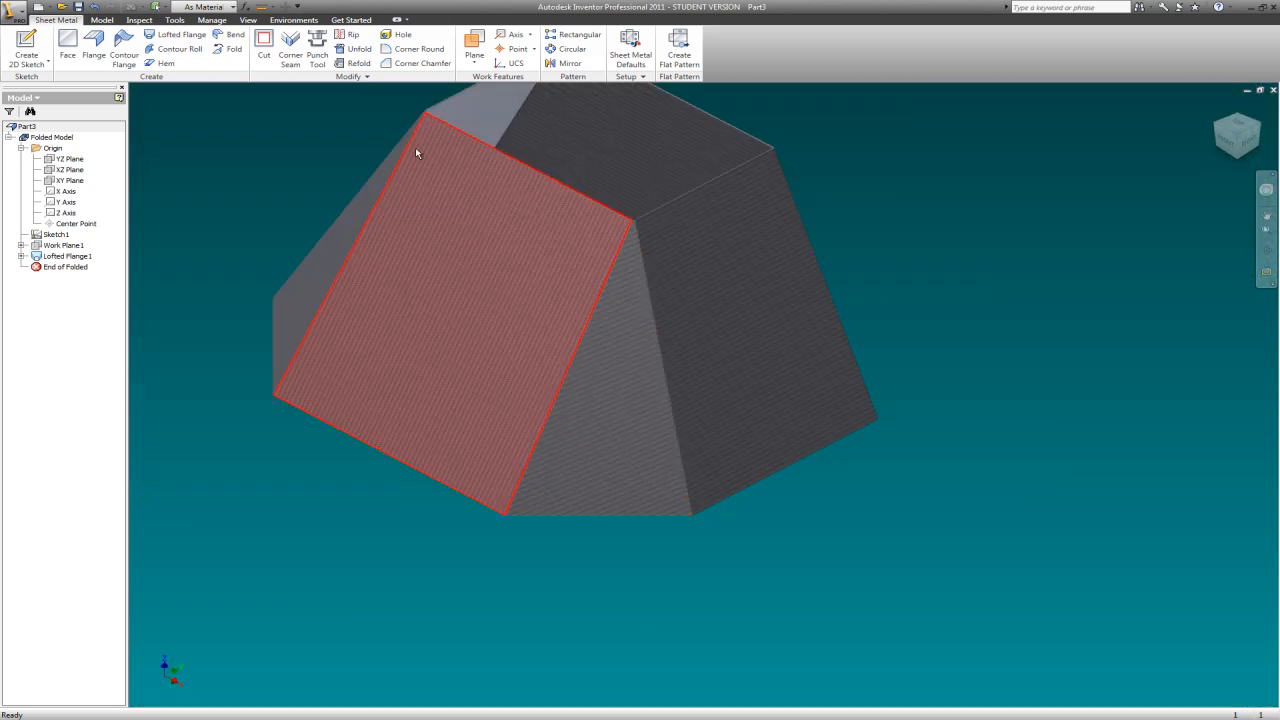
pyautogui.scroll(4, 469, 190)
pyautogui.scroll(-4, 473, 252)
pyautogui.scroll(-2, 466, 166)
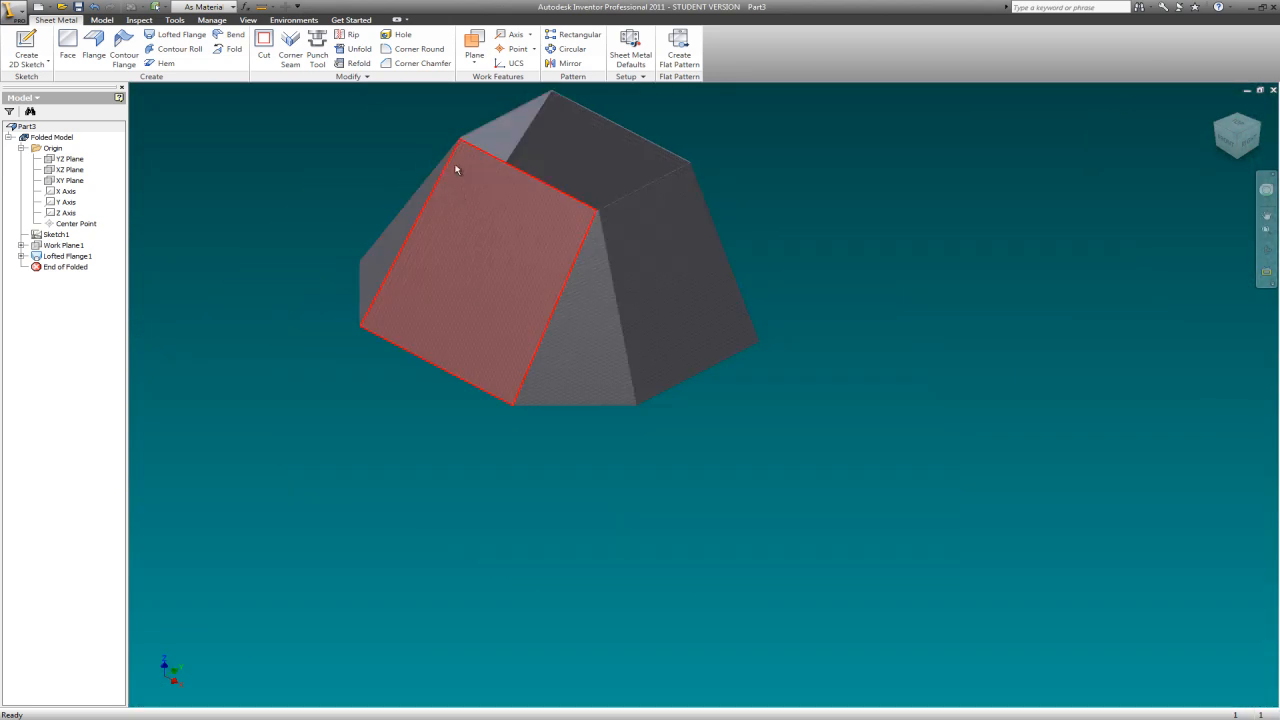
pyautogui.scroll(4, 432, 130)
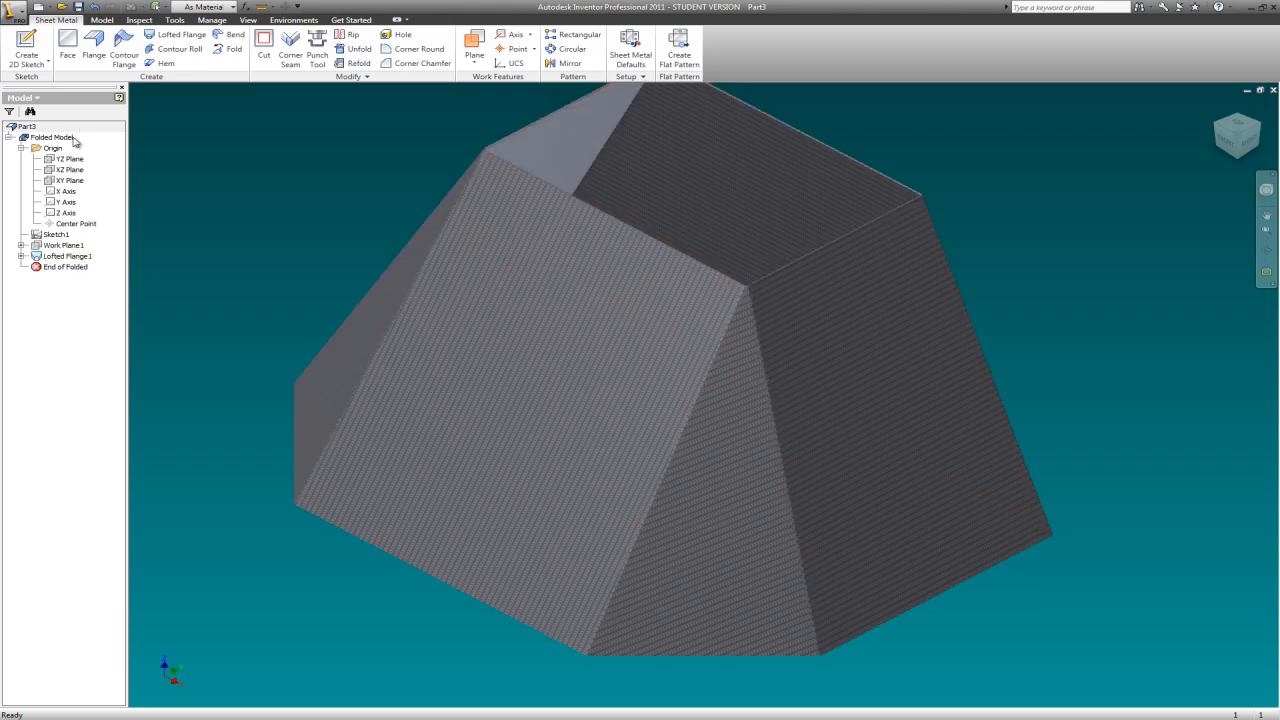
# Edit the lofted flange, compare its corner bends with and without Converge, and apply it with Converge enabled.
pyautogui.click(69, 257)
pyautogui.rightClick(71, 263)
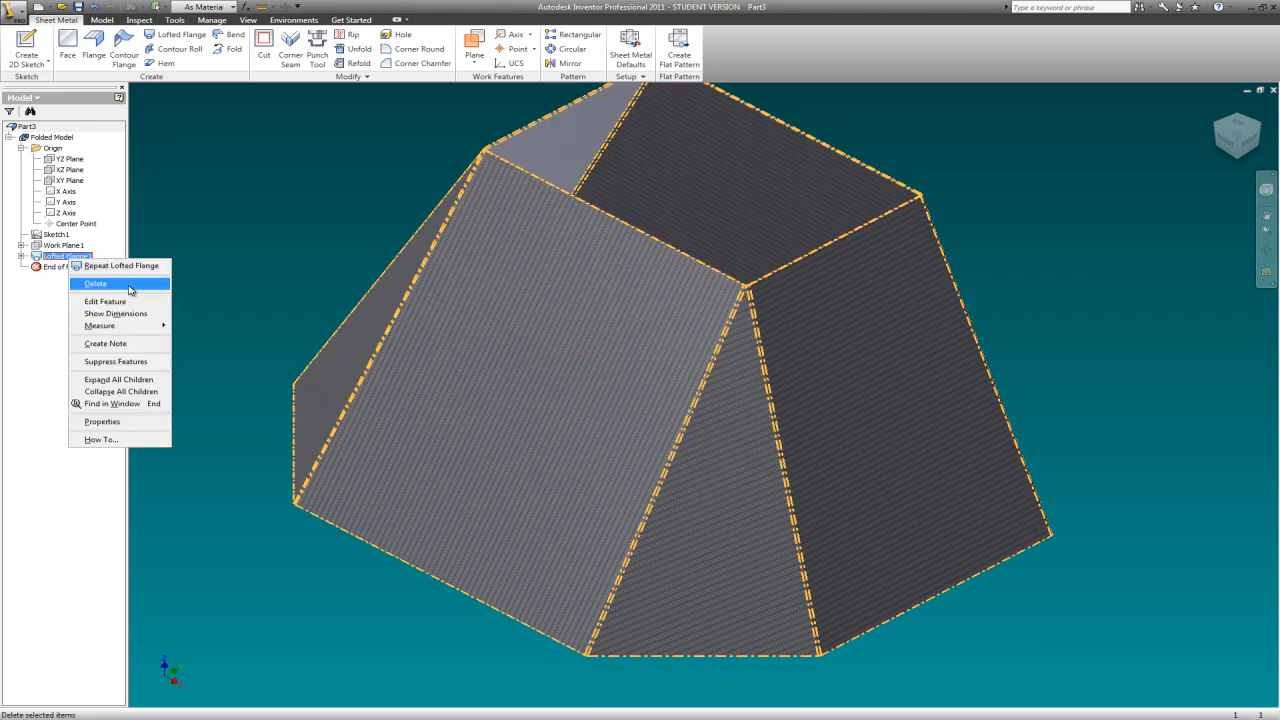
pyautogui.click(127, 301)
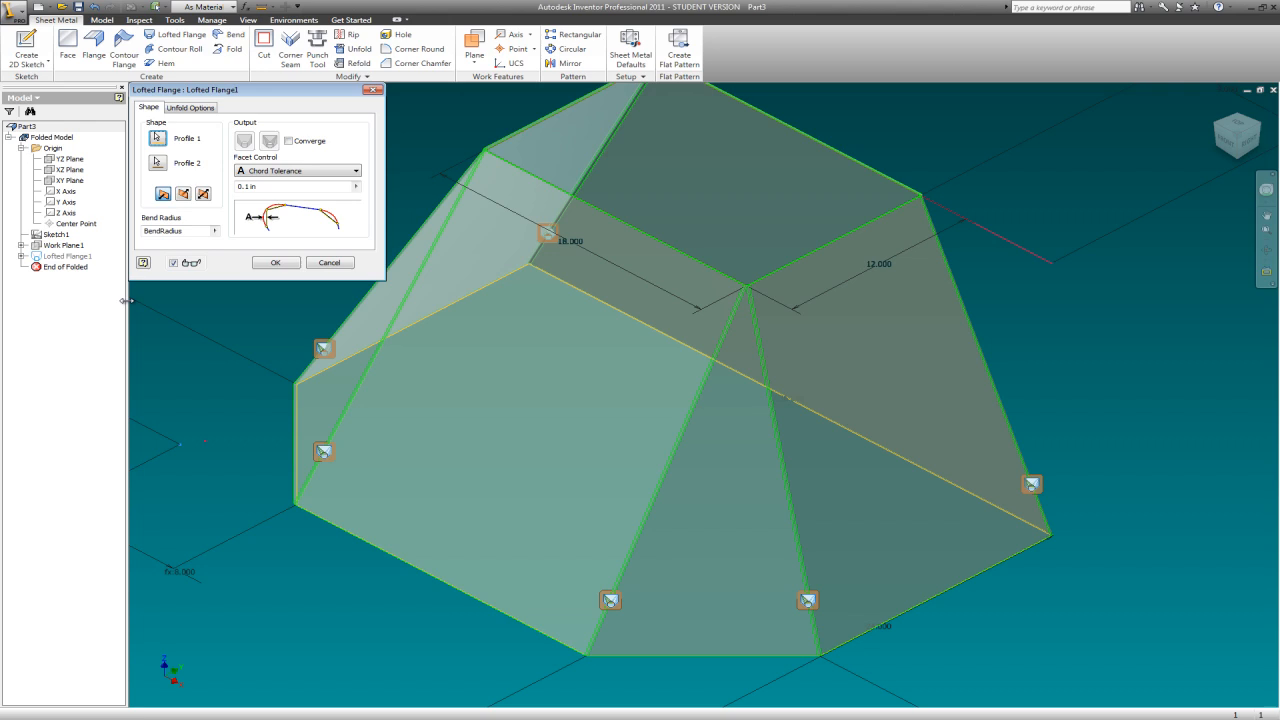
pyautogui.click(289, 141)
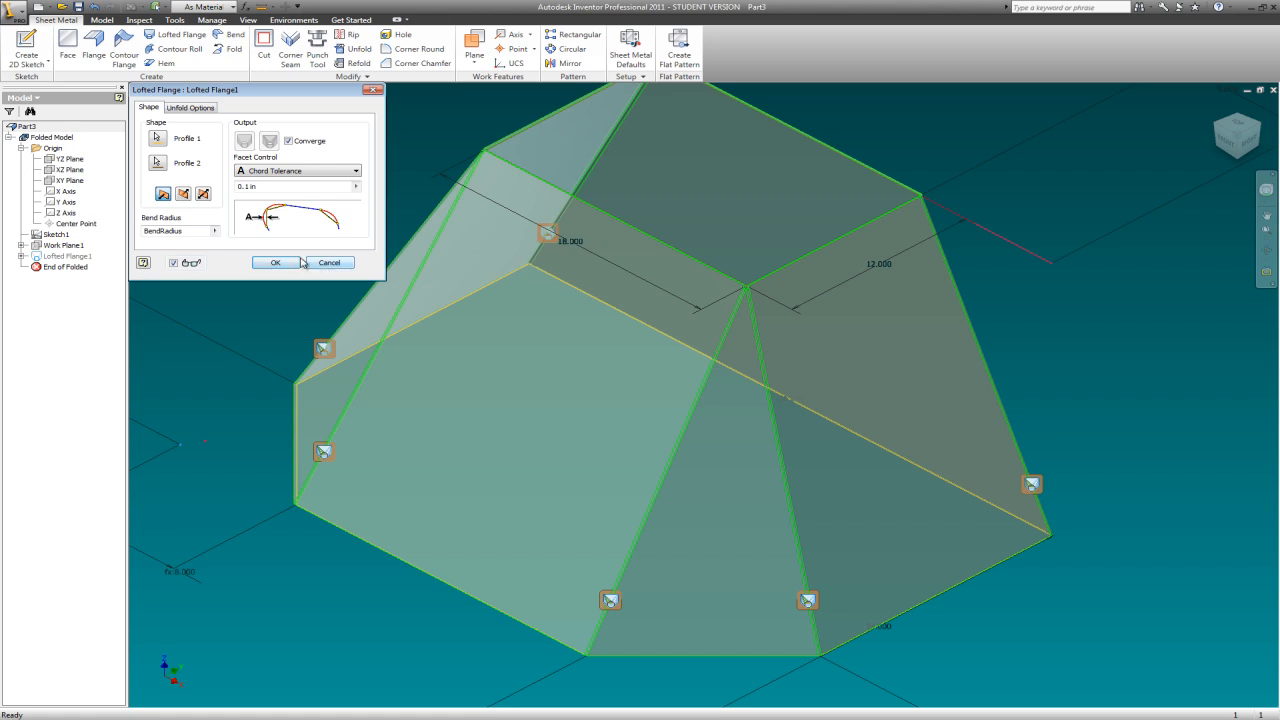
pyautogui.click(290, 142)
pyautogui.scroll(-5, 748, 301)
pyautogui.scroll(8, 757, 289)
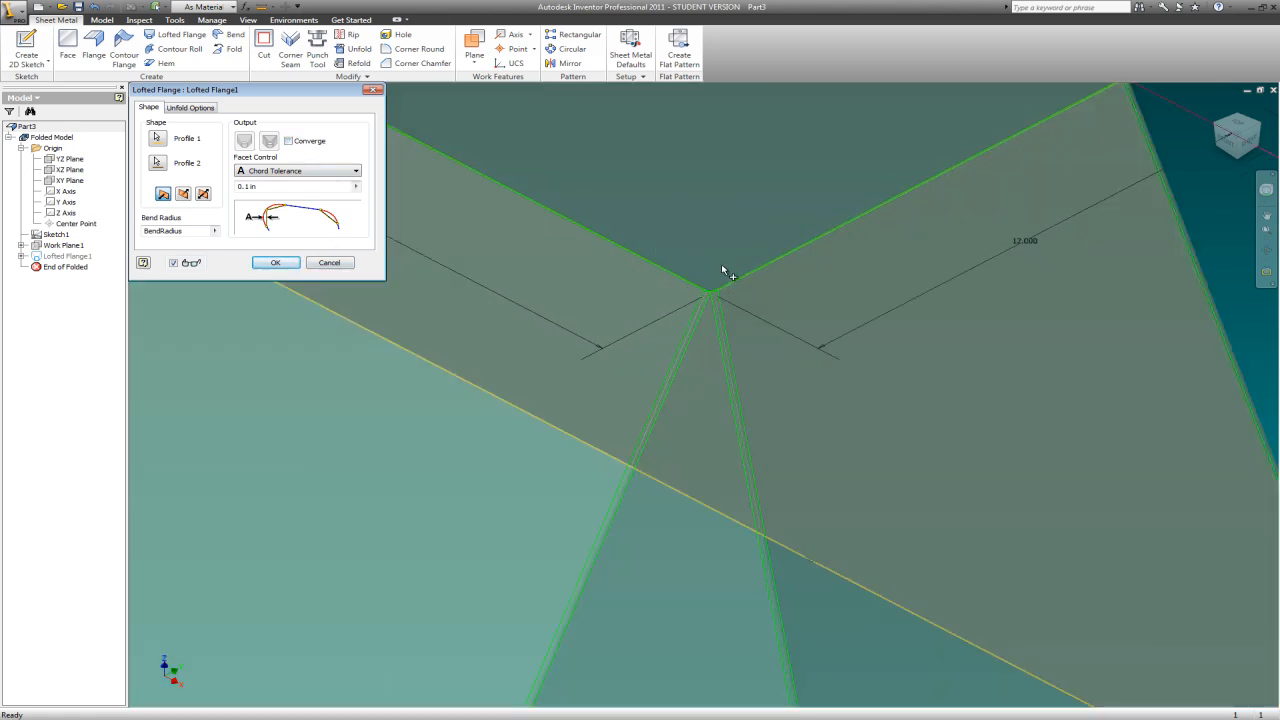
pyautogui.scroll(6, 728, 280)
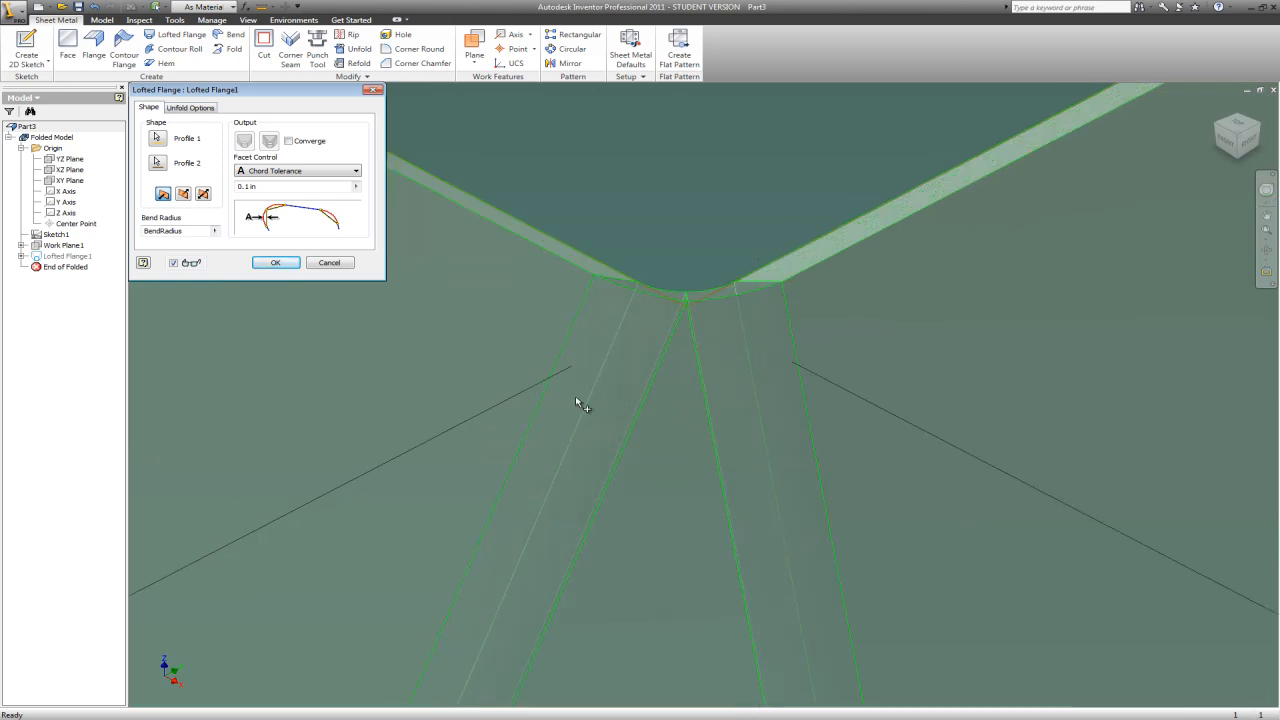
pyautogui.click(289, 141)
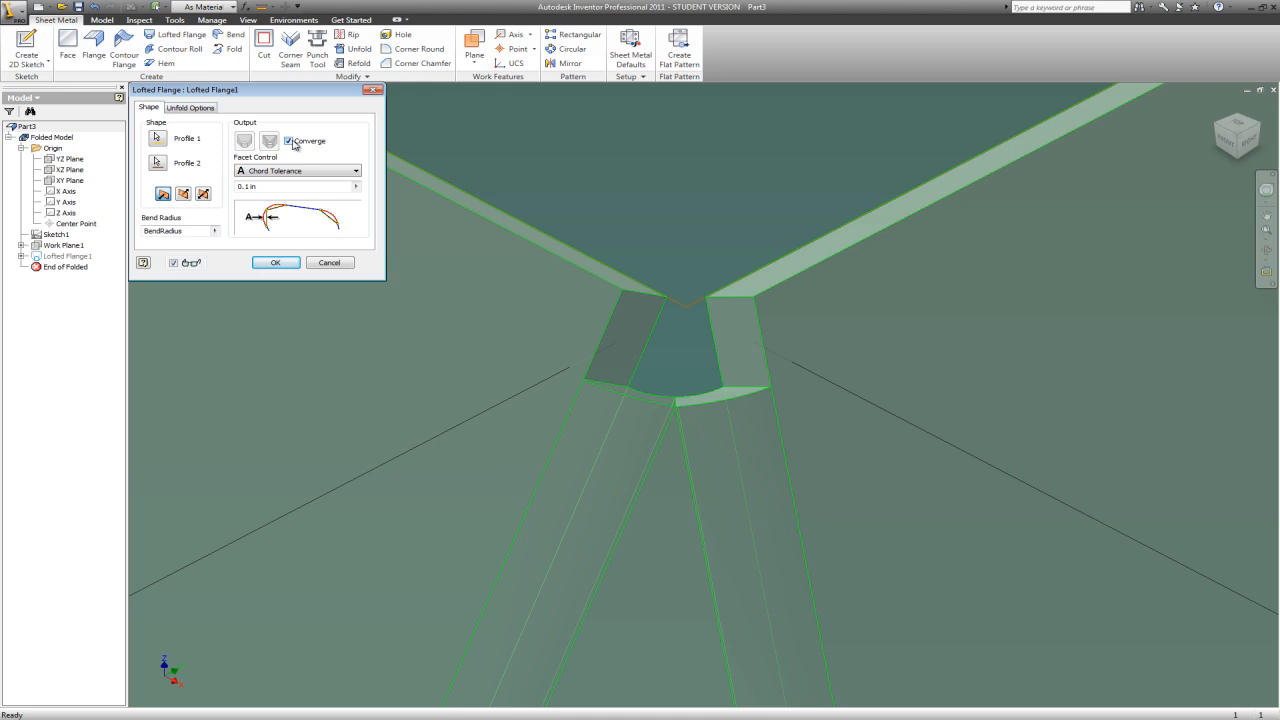
pyautogui.click(294, 146)
pyautogui.click(294, 146)
pyautogui.click(288, 266)
# Inspect the converged bend corner at the upper opening and the overall hood shape.
pyautogui.scroll(4, 908, 396)
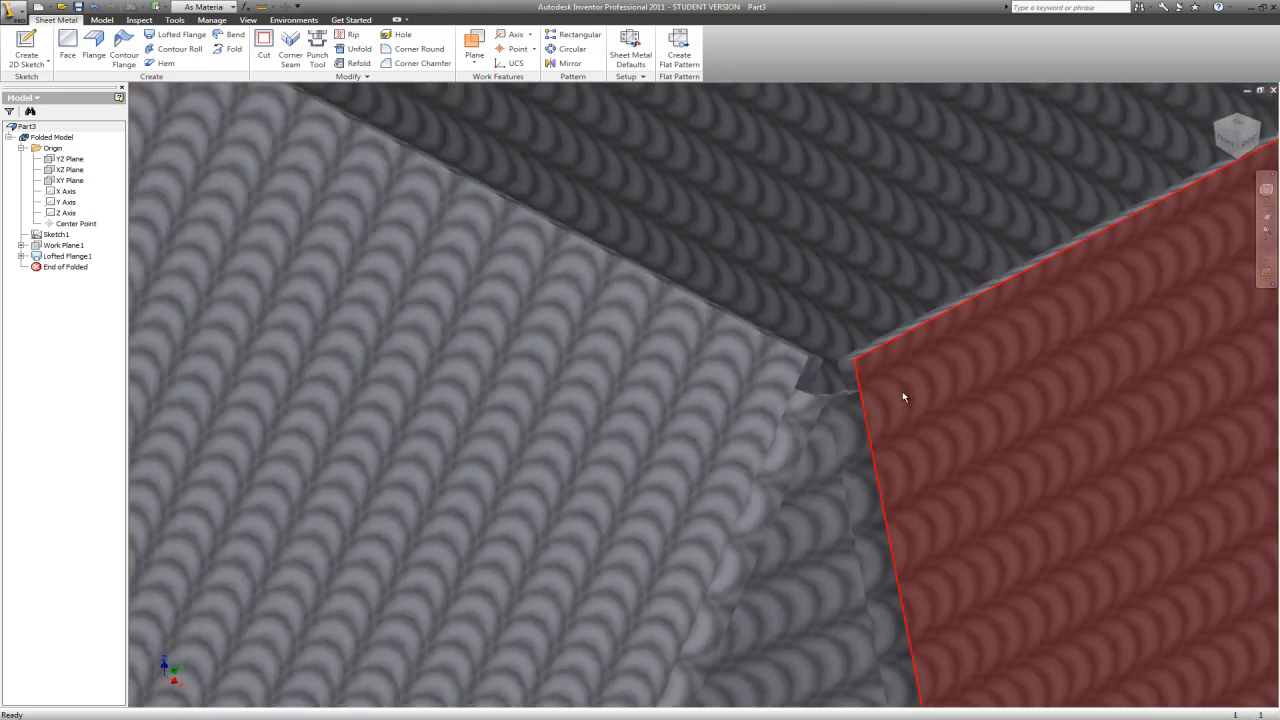
pyautogui.scroll(5, 908, 396)
pyautogui.scroll(-5, 1143, 360)
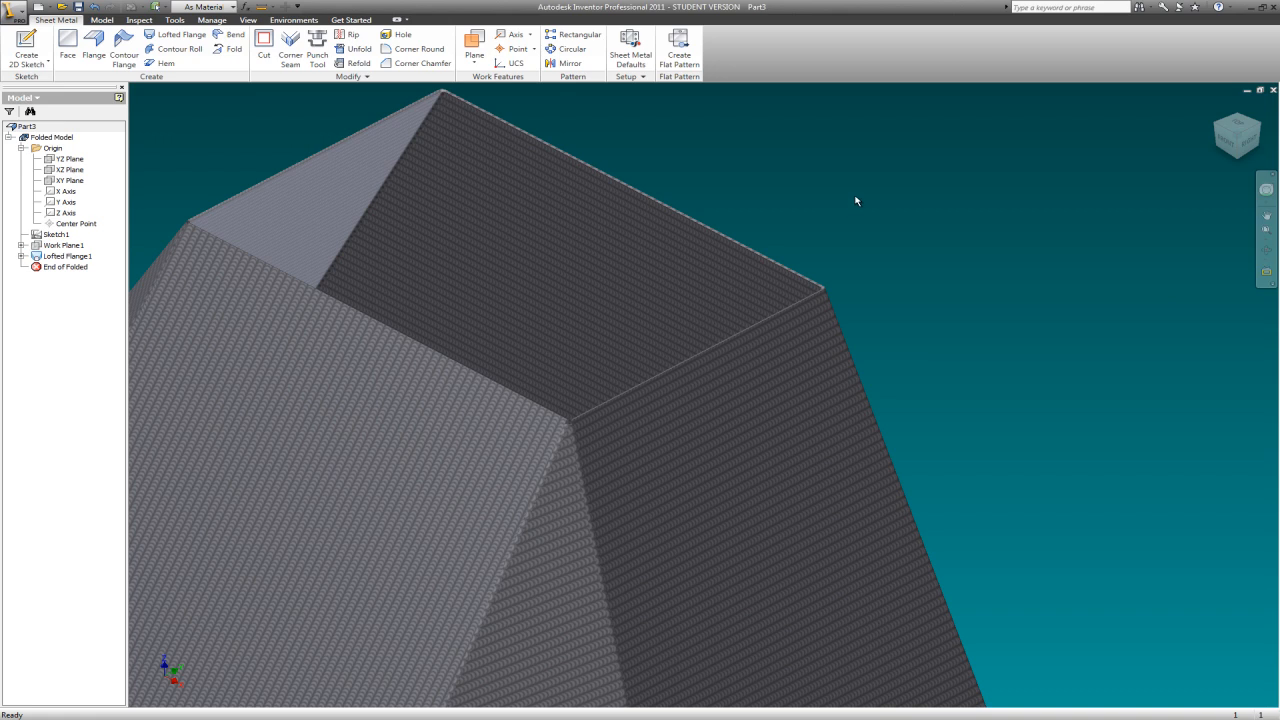
pyautogui.scroll(-2, 855, 200)
pyautogui.scroll(4, 858, 218)
pyautogui.scroll(-2, 834, 226)
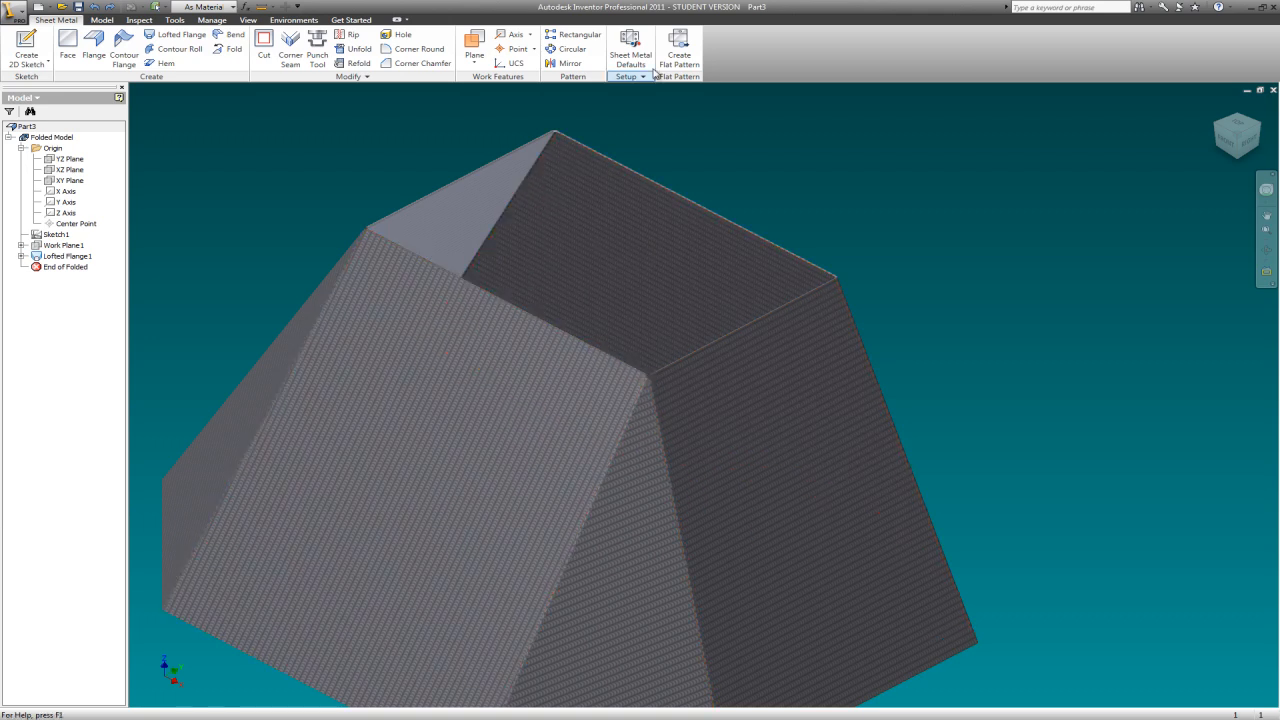
# Change the 12 Gage SS sheet metal rule's material to Stainless Steel, 440C and save the style.
pyautogui.click(643, 38)
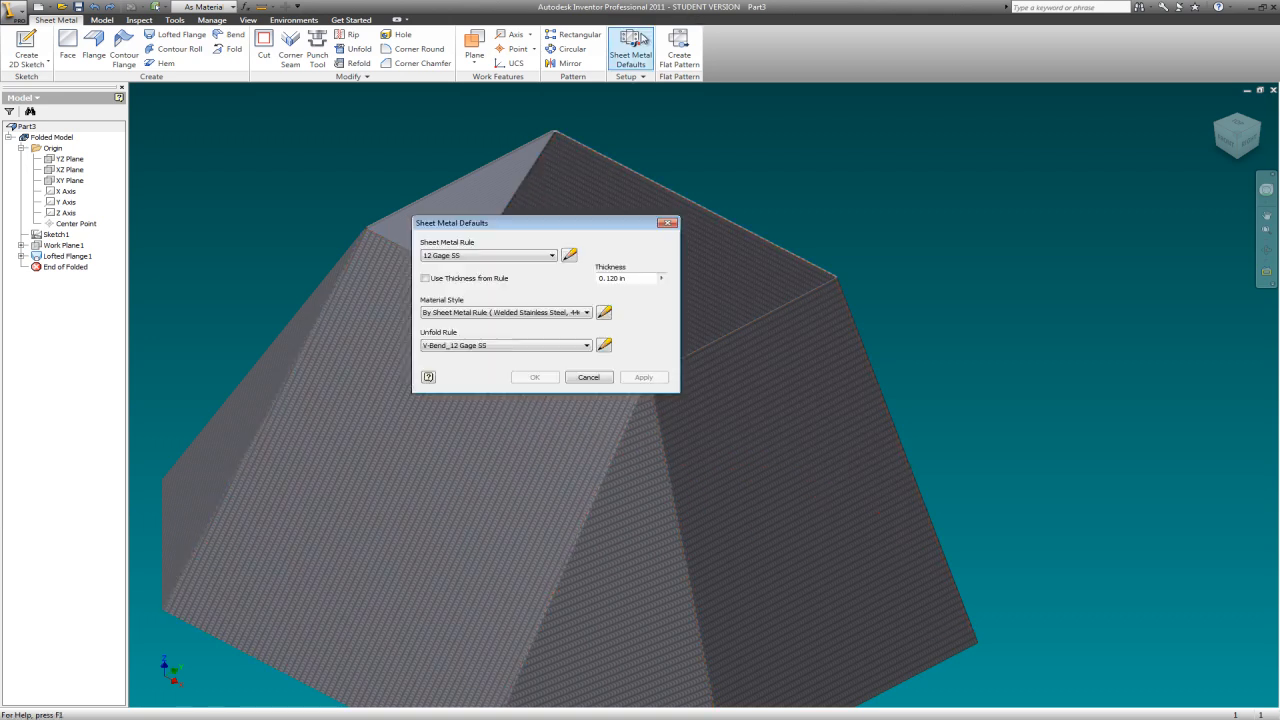
pyautogui.click(570, 255)
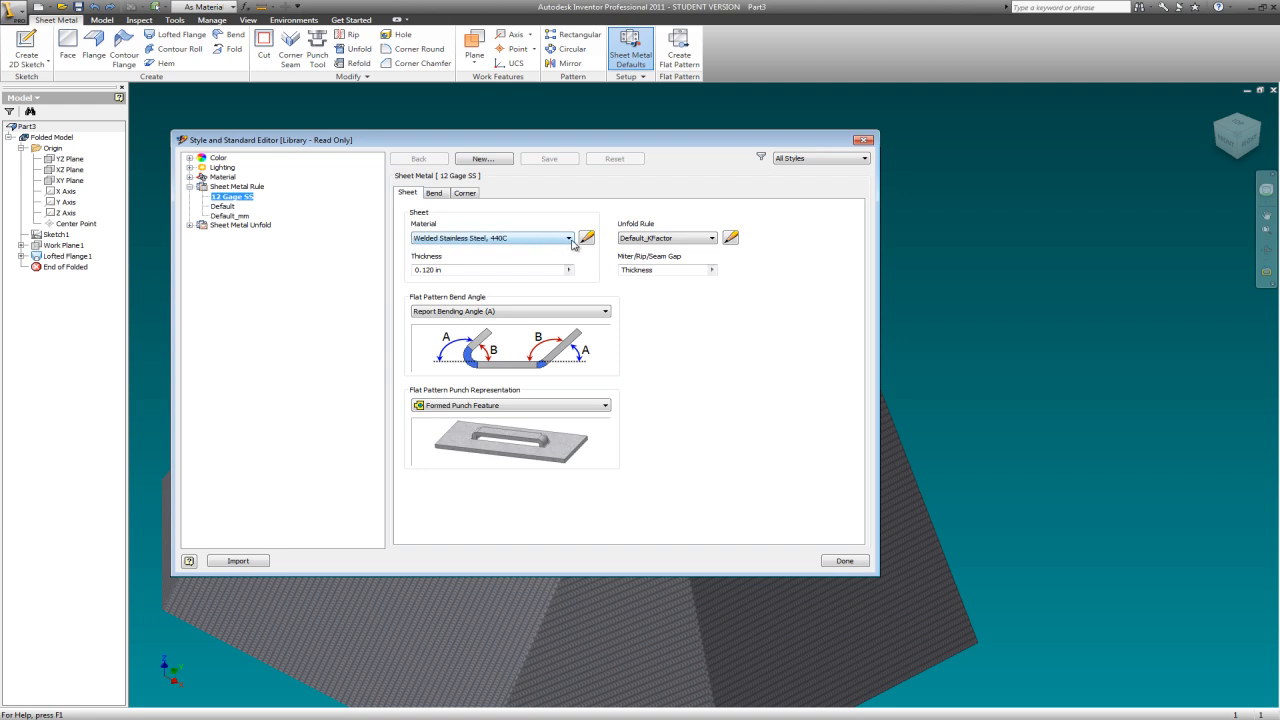
pyautogui.click(568, 238)
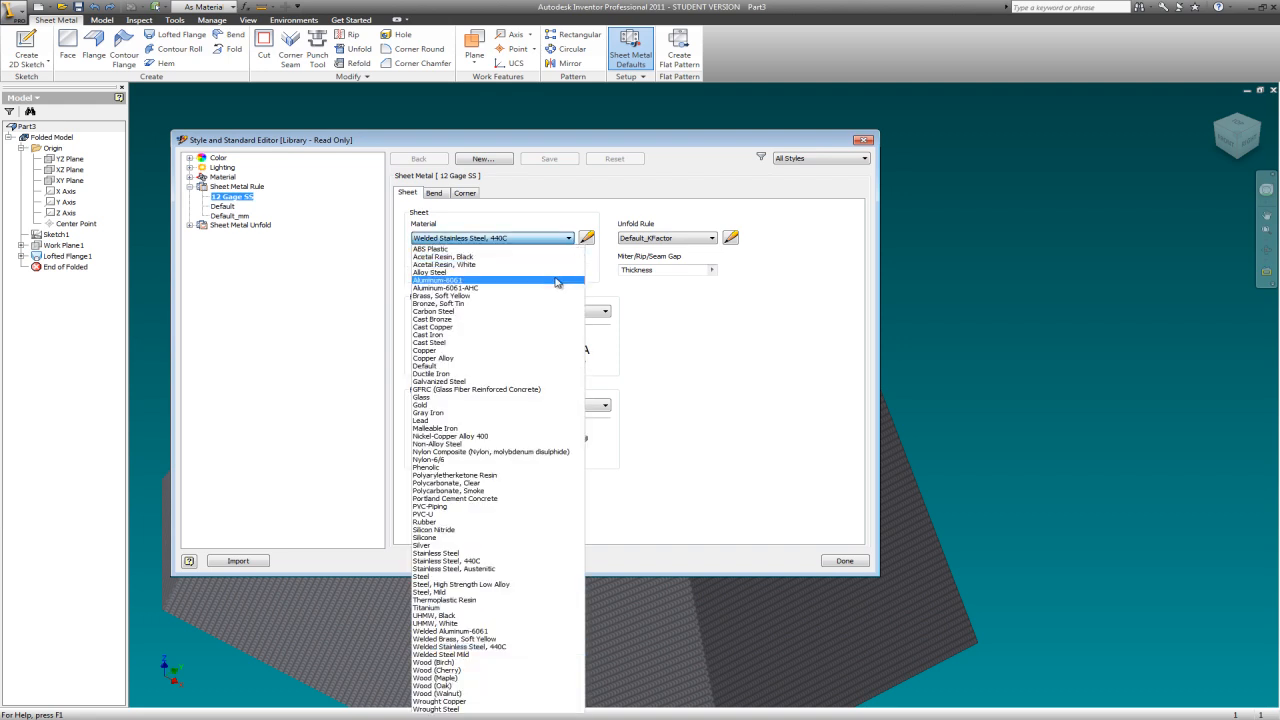
pyautogui.click(446, 561)
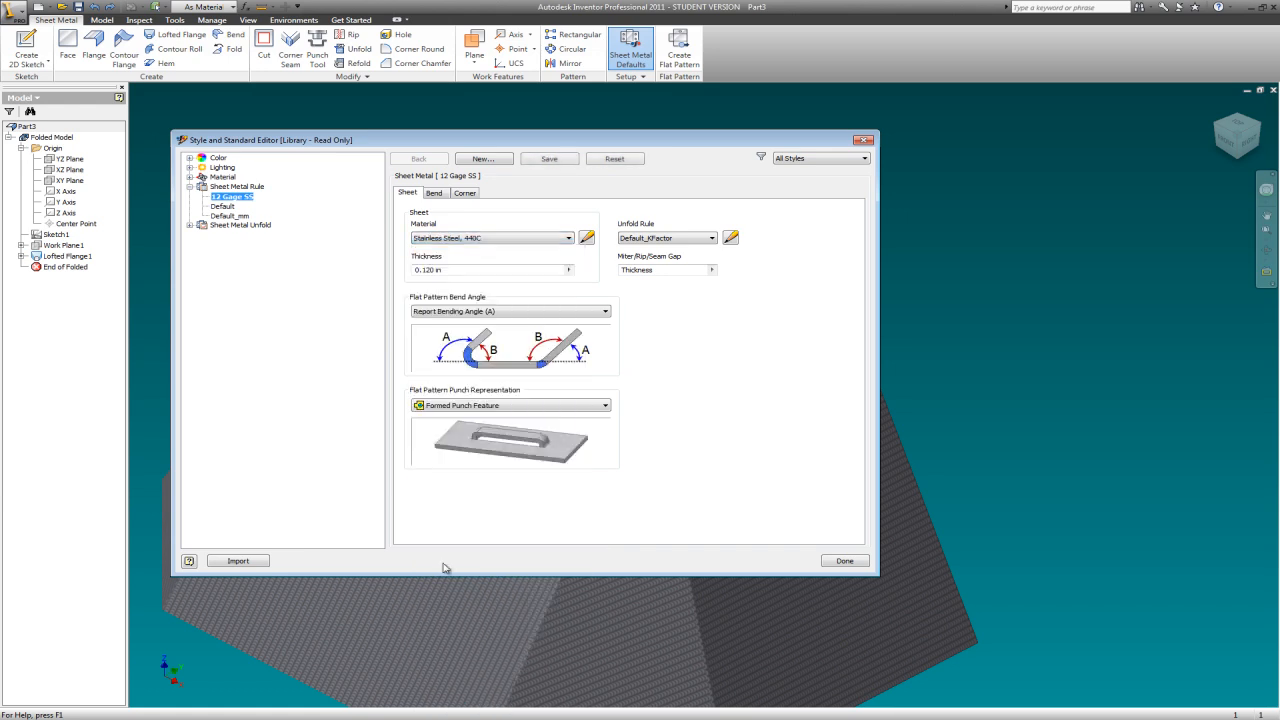
pyautogui.click(847, 561)
pyautogui.click(460, 385)
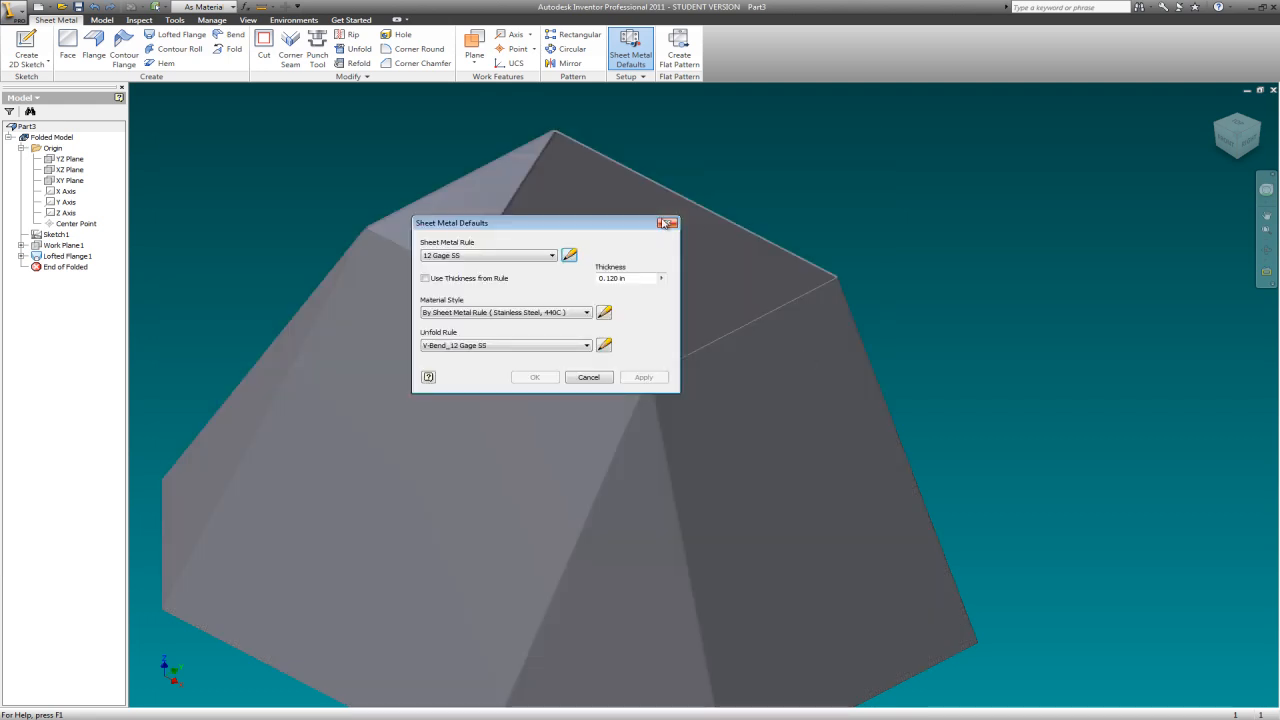
pyautogui.click(668, 225)
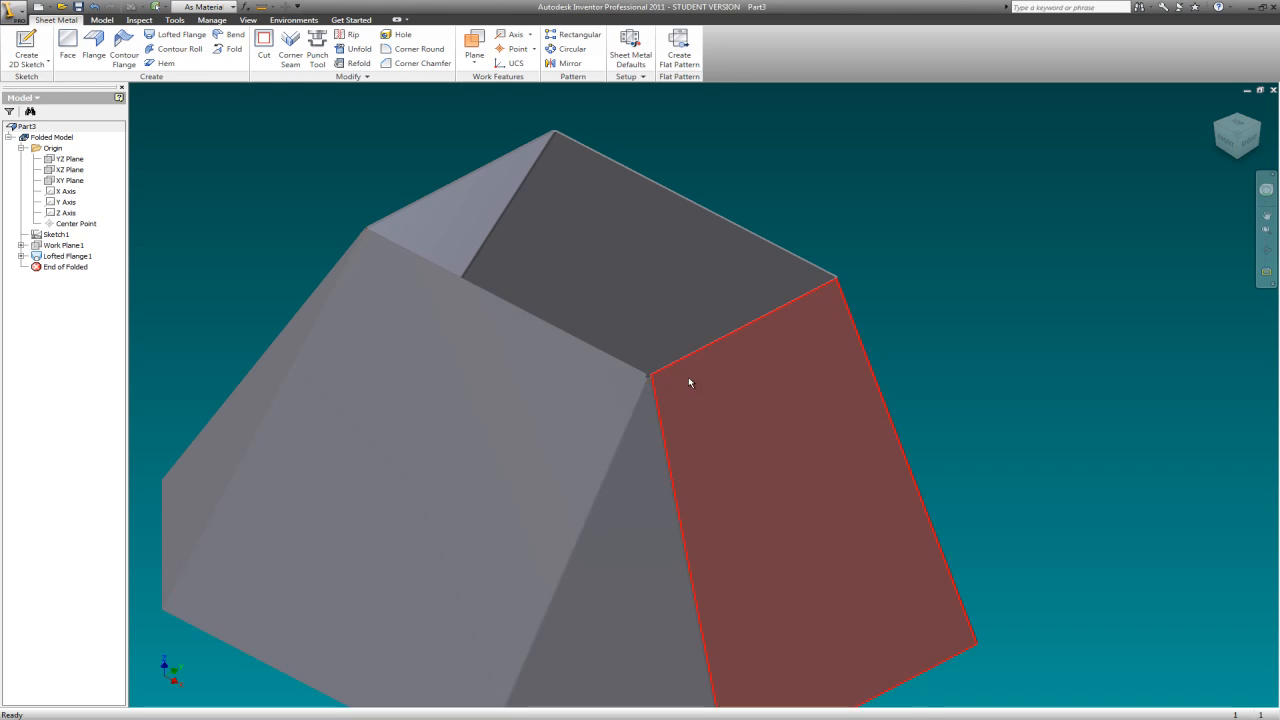
# Inspect the converged corner at the hood's upper opening and create a flat pattern, viewing it from the home view.
pyautogui.scroll(-3, 642, 388)
pyautogui.scroll(5, 642, 388)
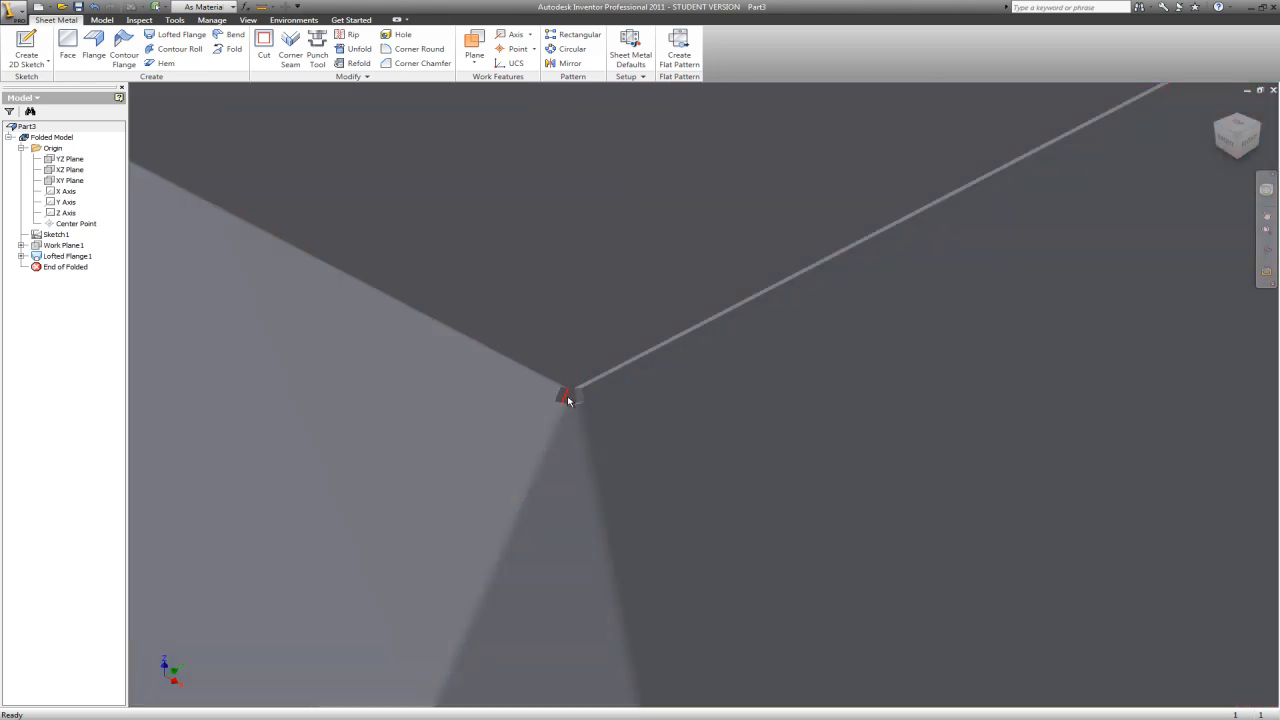
pyautogui.scroll(-5, 617, 330)
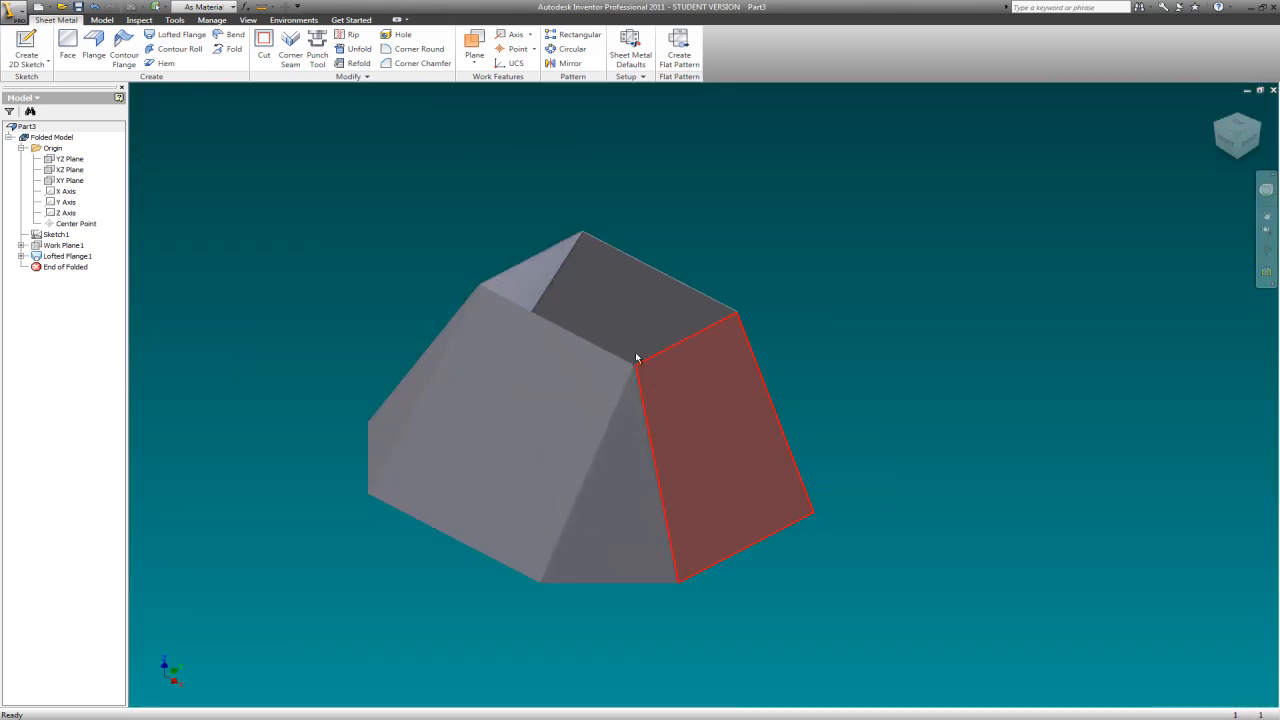
pyautogui.scroll(2, 477, 215)
pyautogui.scroll(-2, 702, 167)
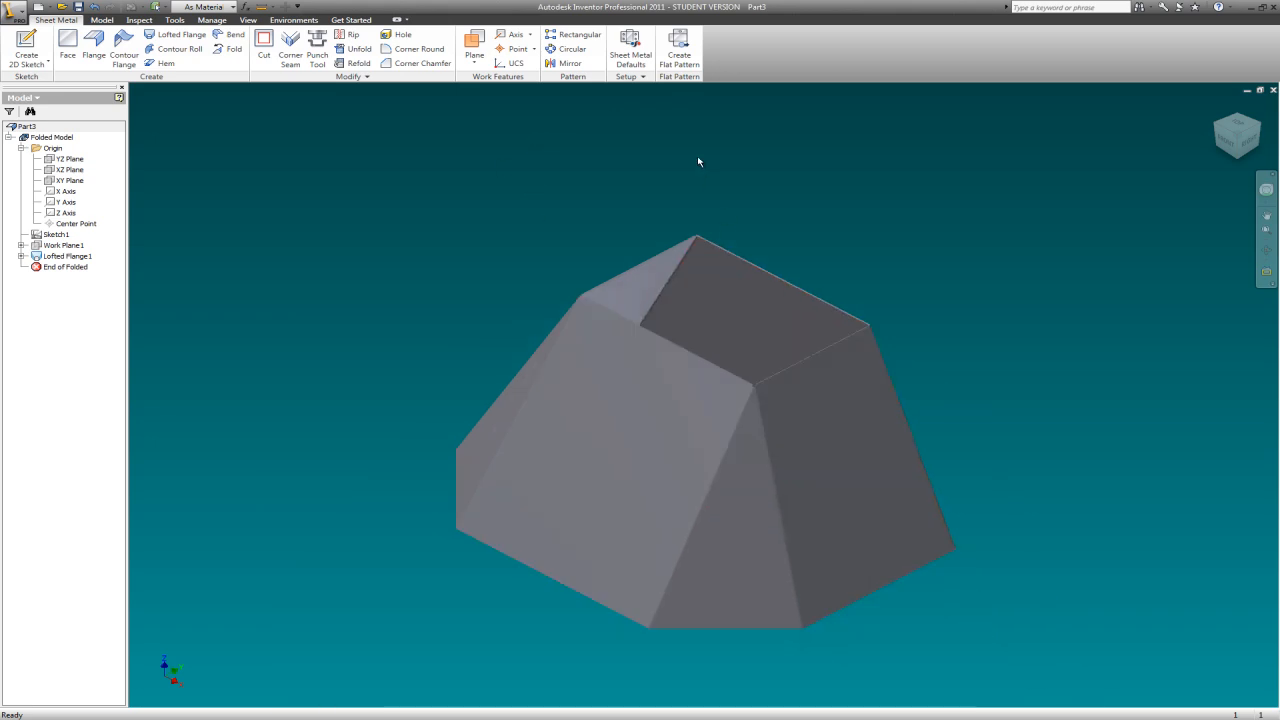
pyautogui.scroll(-2, 954, 174)
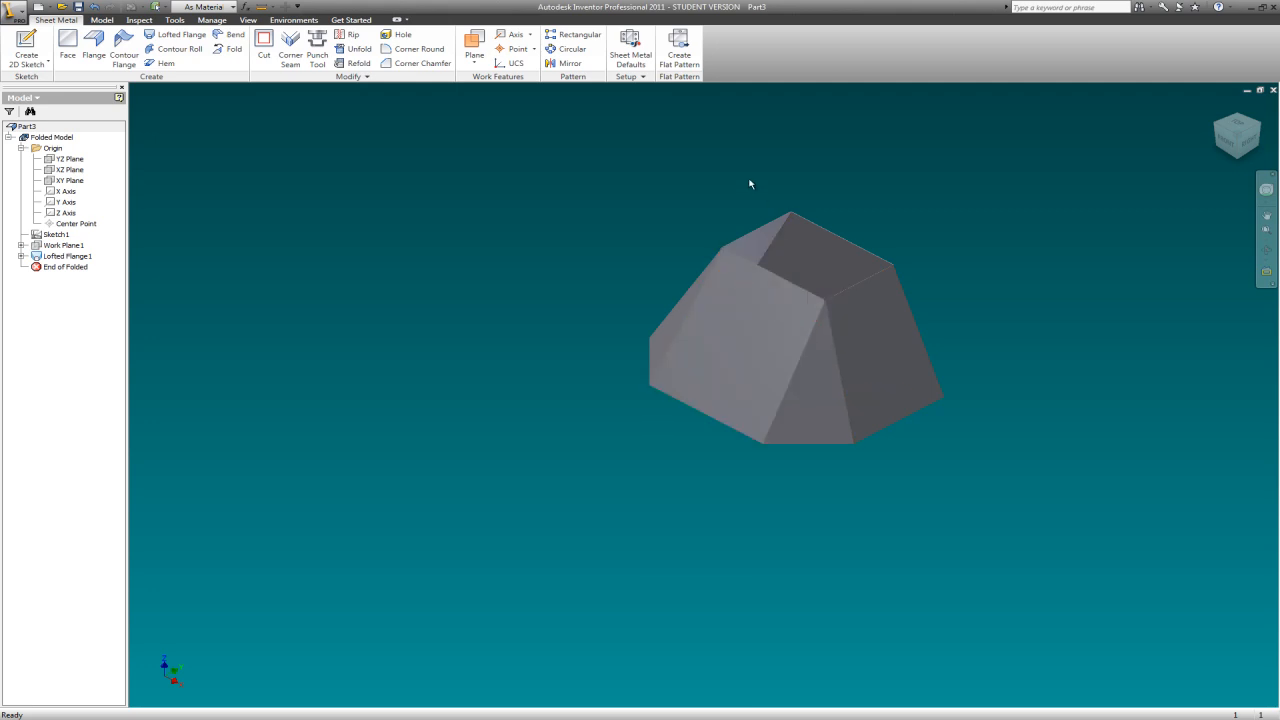
pyautogui.click(679, 47)
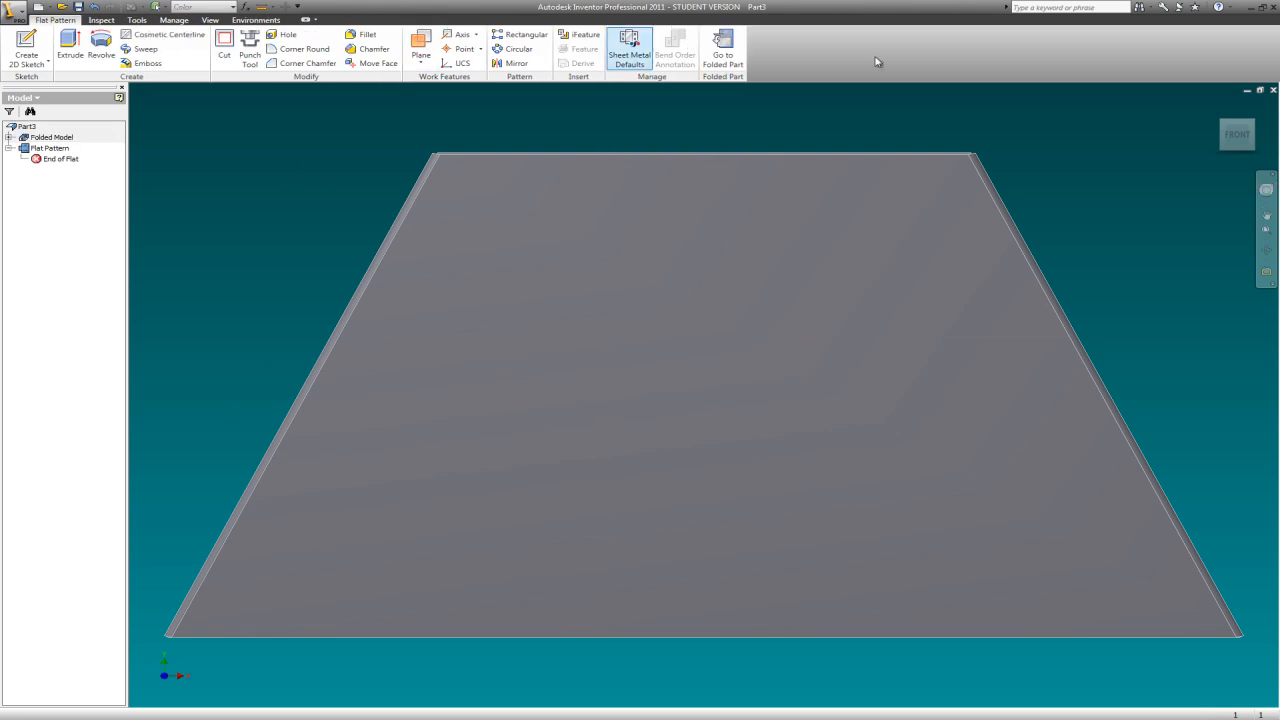
pyautogui.click(1217, 108)
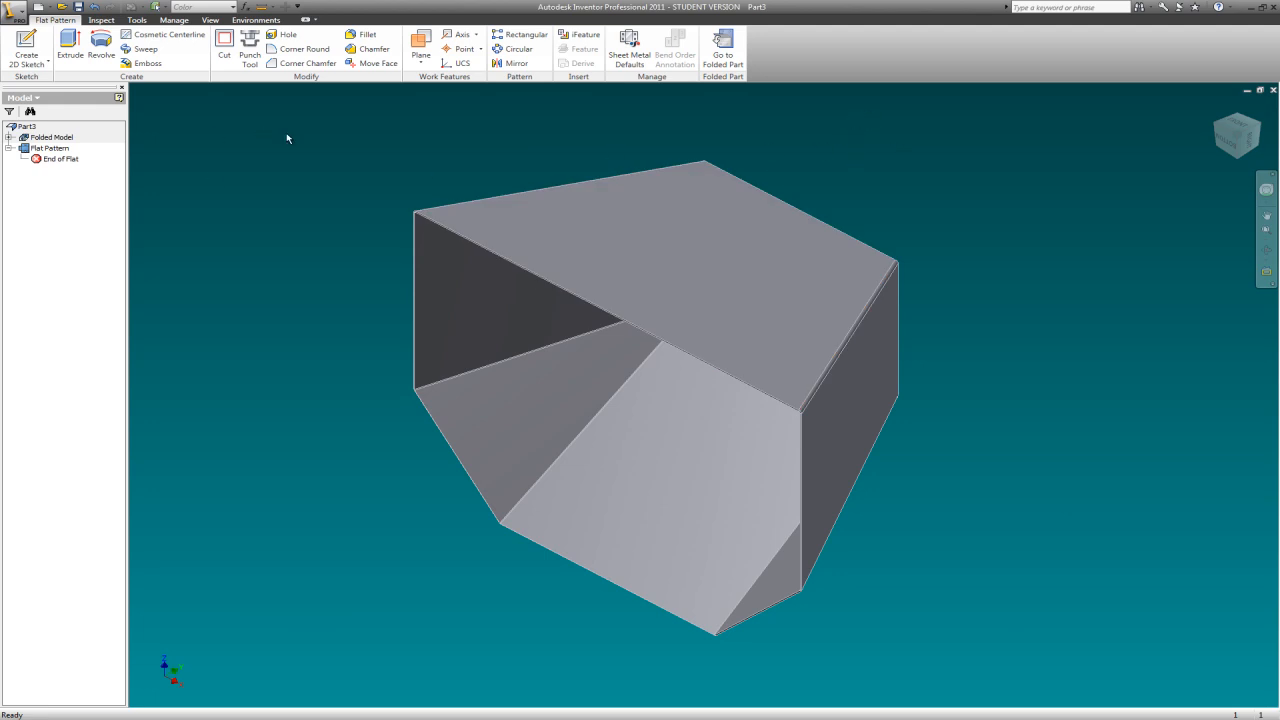
# Delete the hood's flat pattern.
pyautogui.rightClick(317, 139)
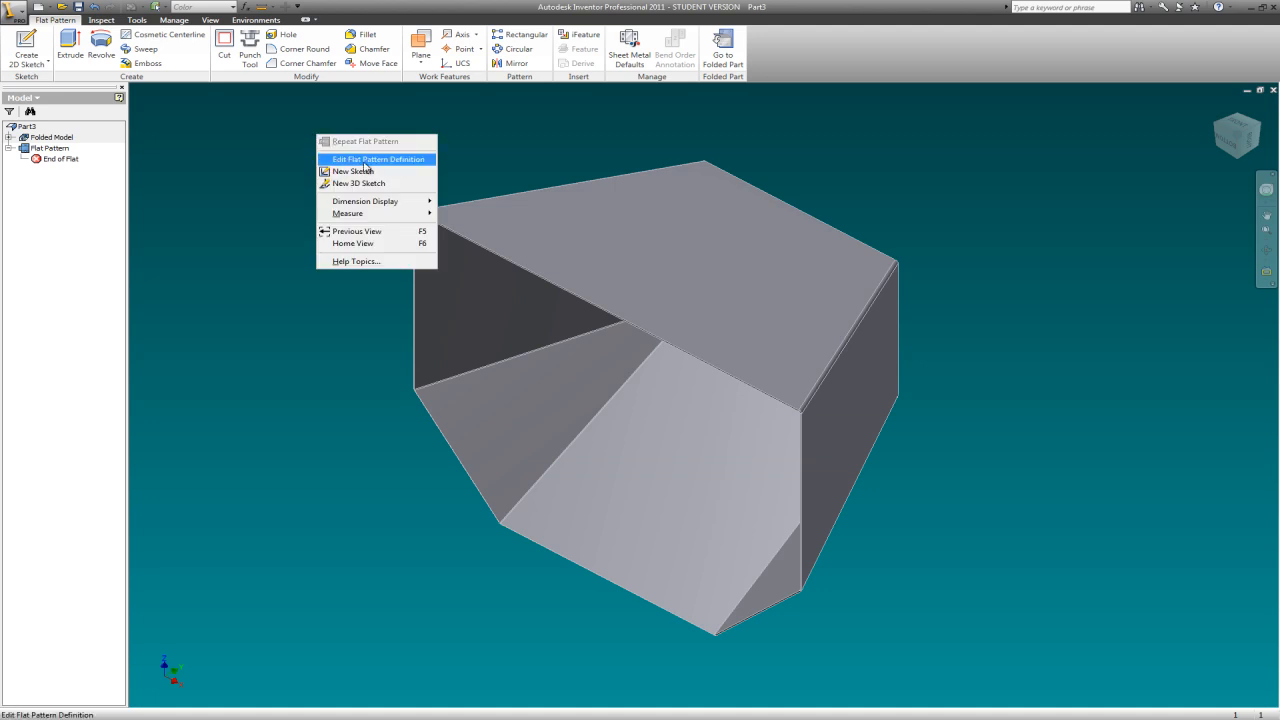
pyautogui.click(550, 121)
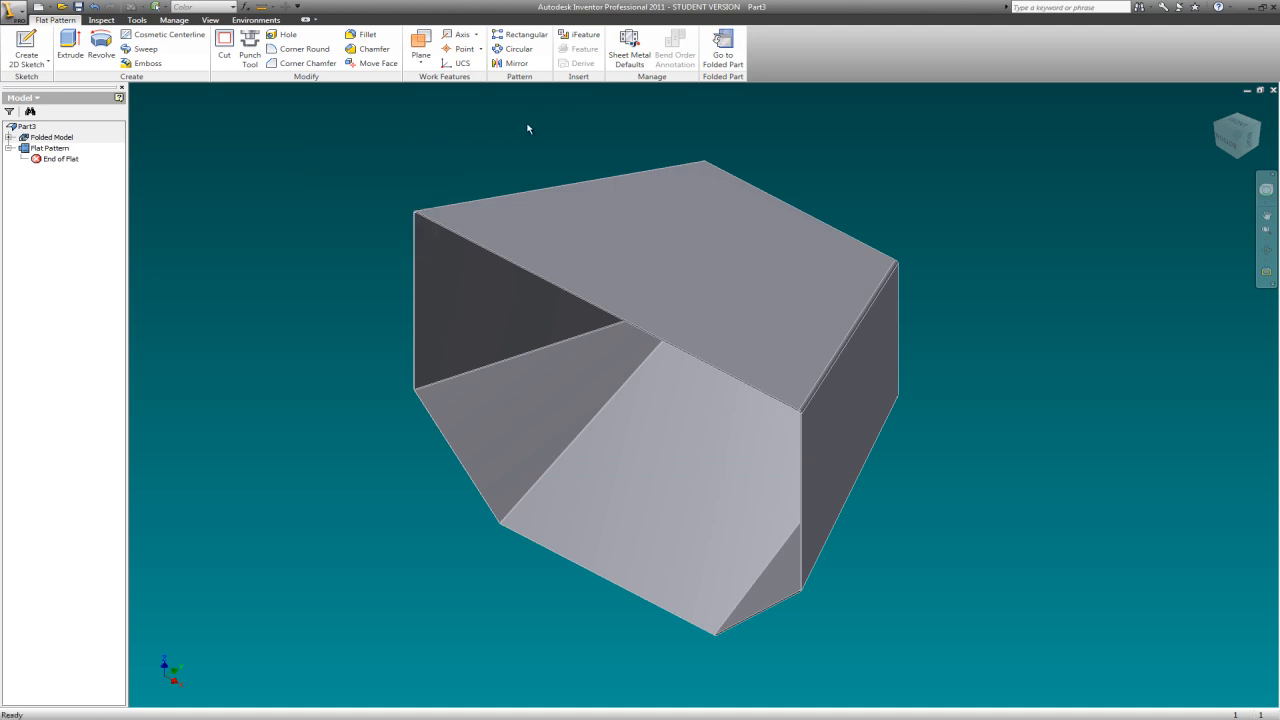
pyautogui.rightClick(609, 114)
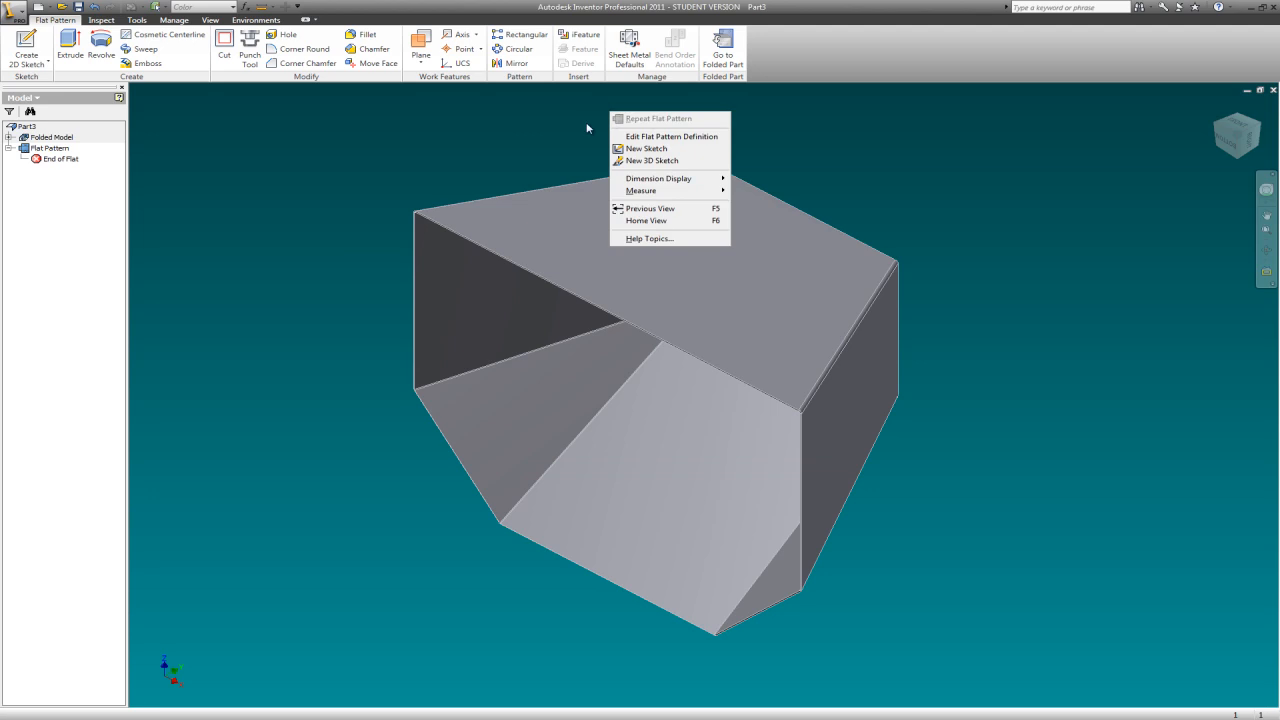
pyautogui.click(115, 152)
pyautogui.click(8, 148)
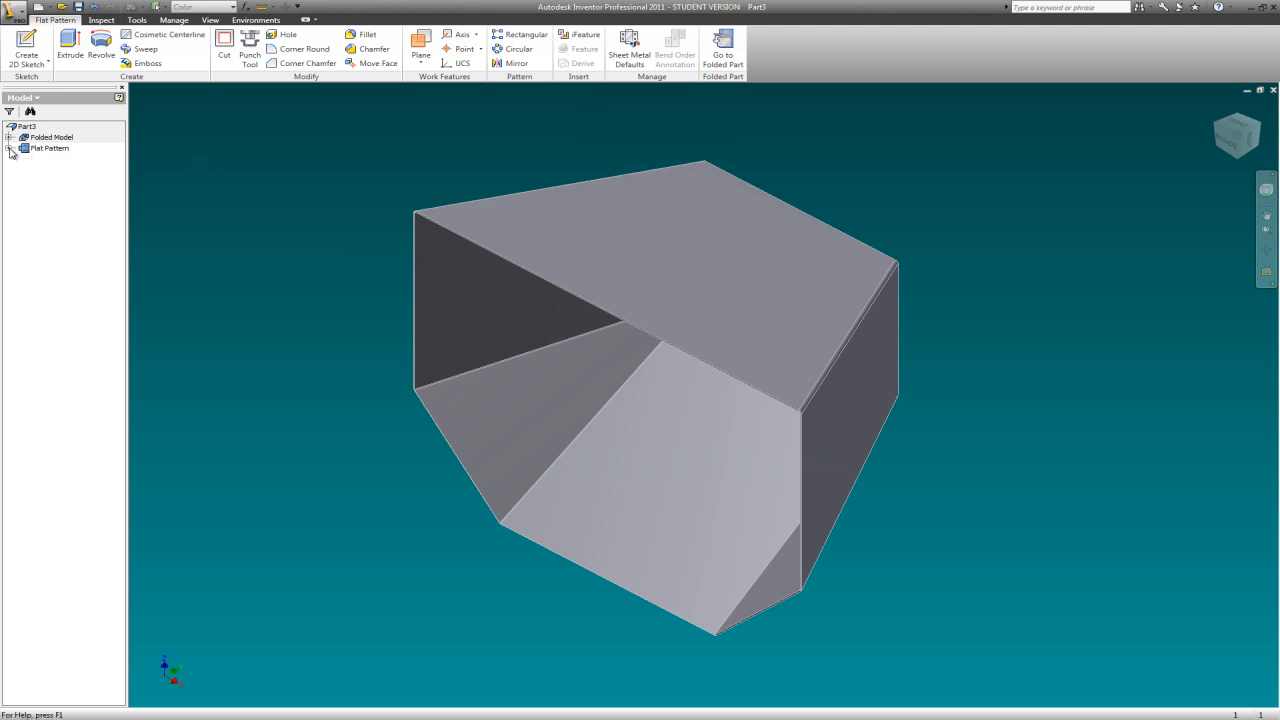
pyautogui.click(8, 148)
pyautogui.click(9, 138)
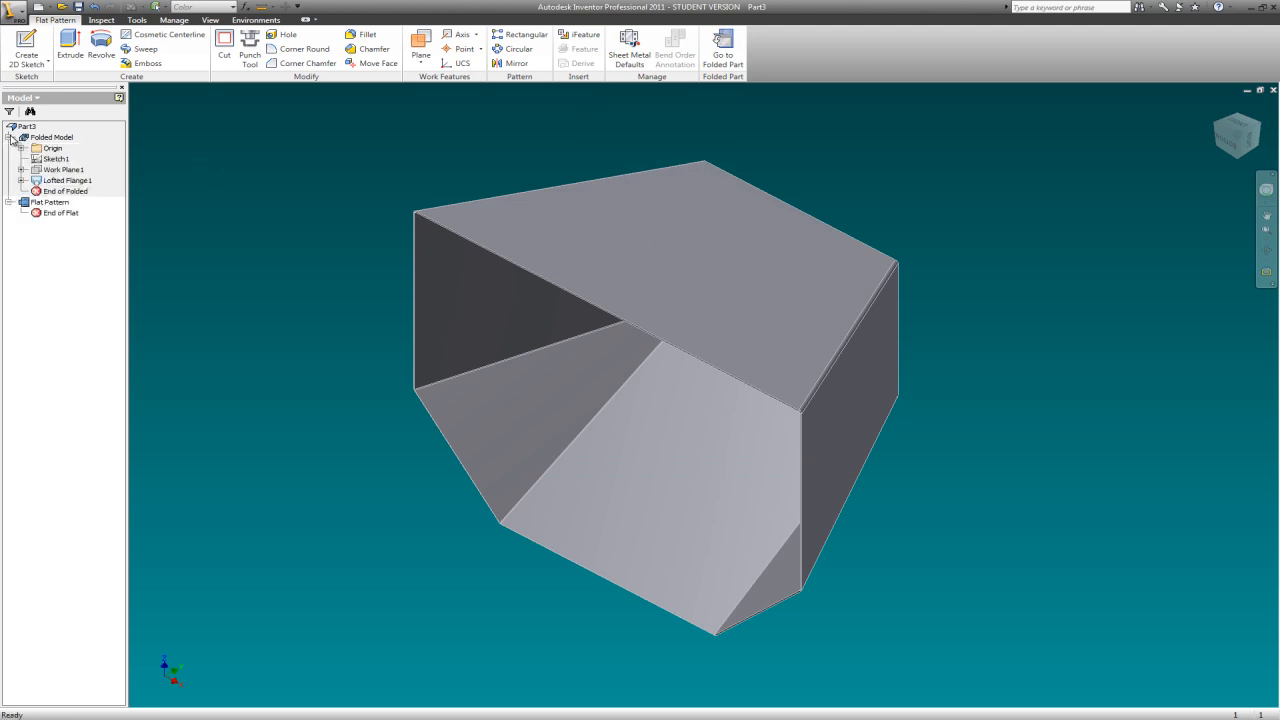
pyautogui.rightClick(182, 151)
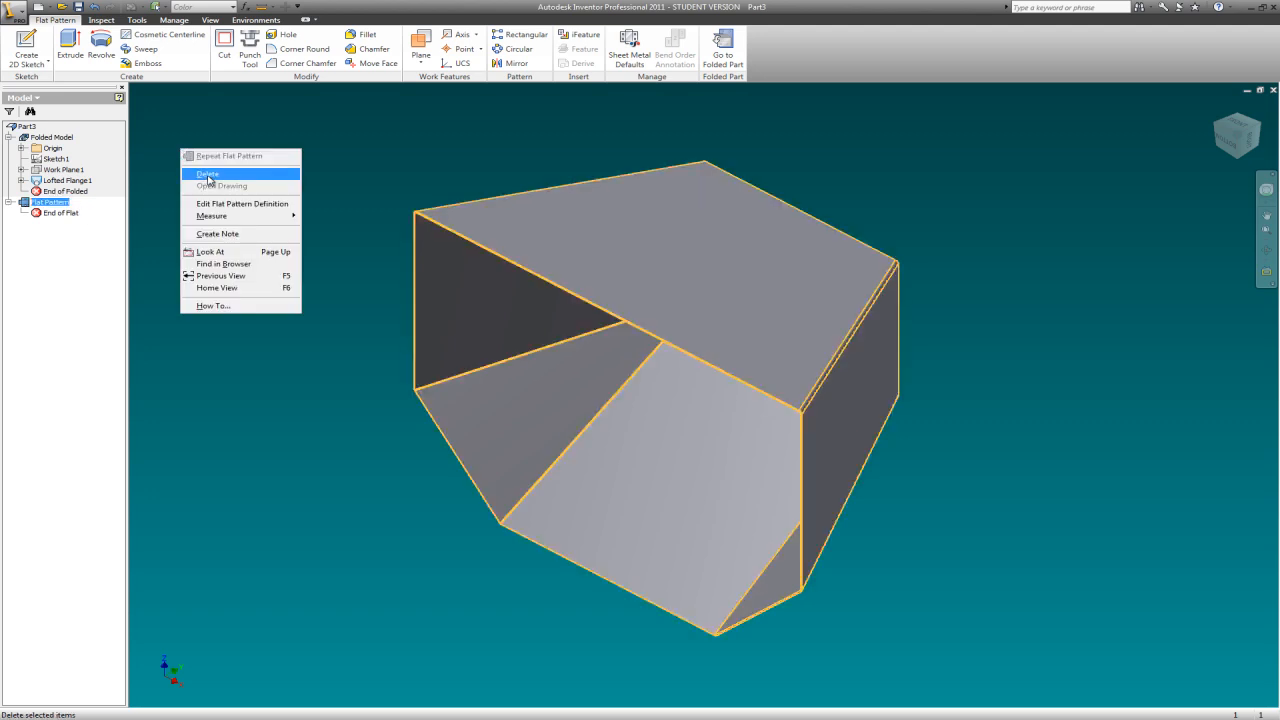
pyautogui.click(208, 175)
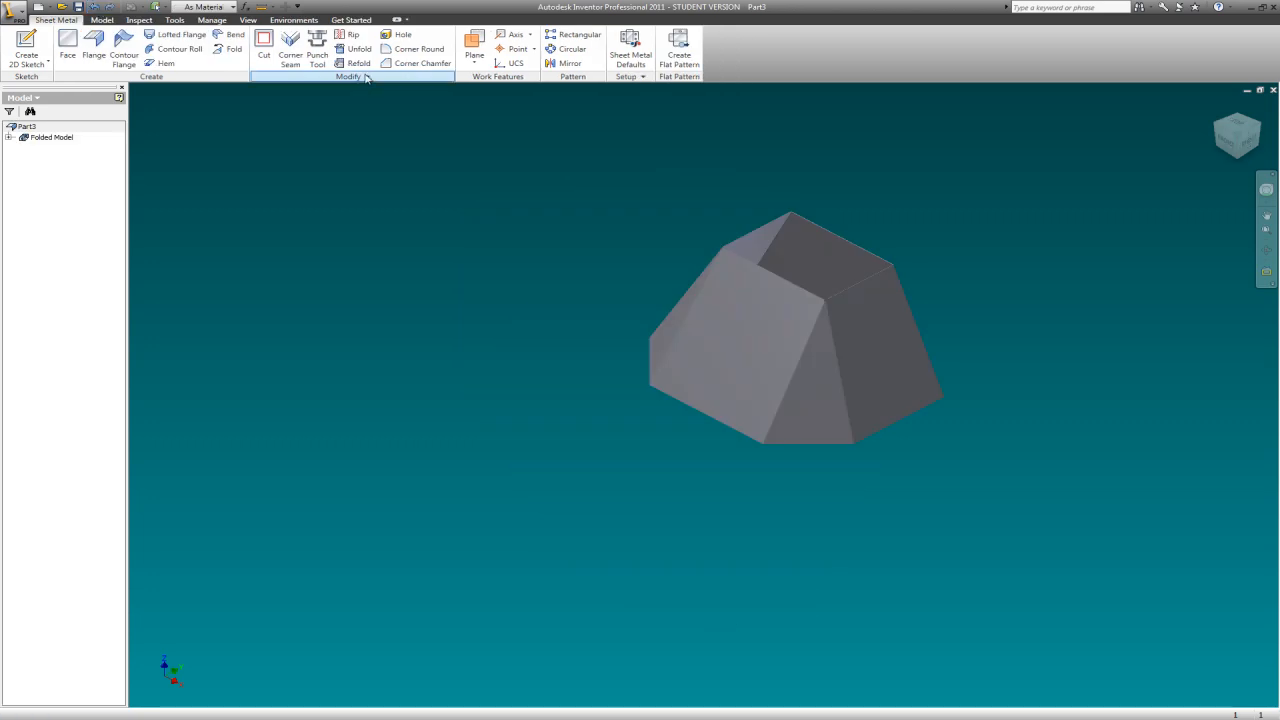
# Start a new 2D sketch on the hood's large flat back face.
pyautogui.scroll(5, 548, 368)
pyautogui.scroll(-3, 604, 346)
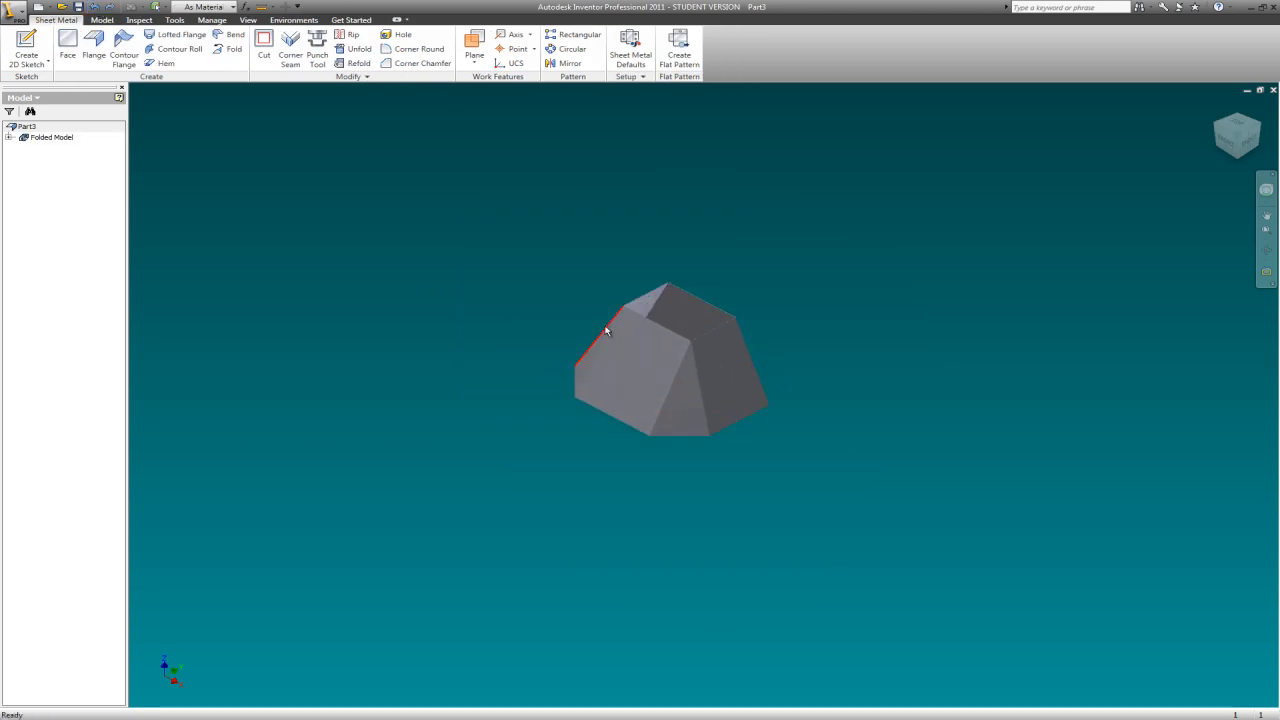
pyautogui.rightClick(285, 178)
pyautogui.click(333, 199)
pyautogui.click(1262, 127)
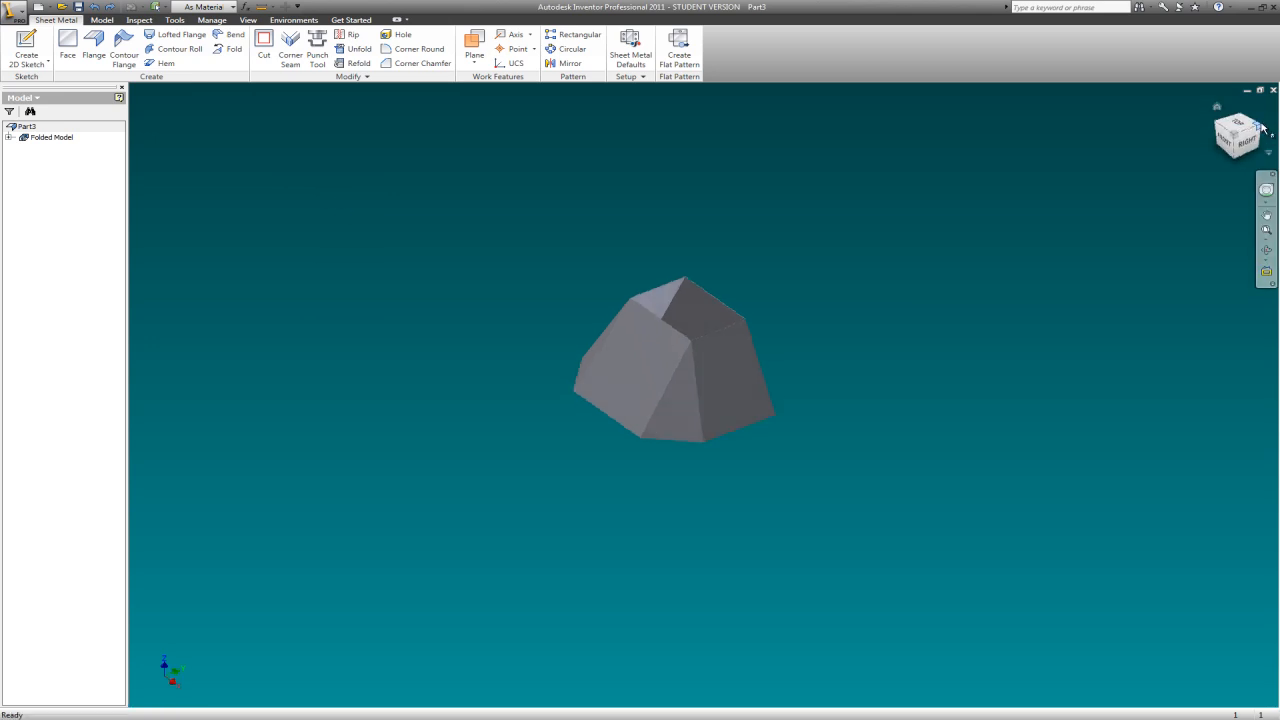
pyautogui.click(818, 491)
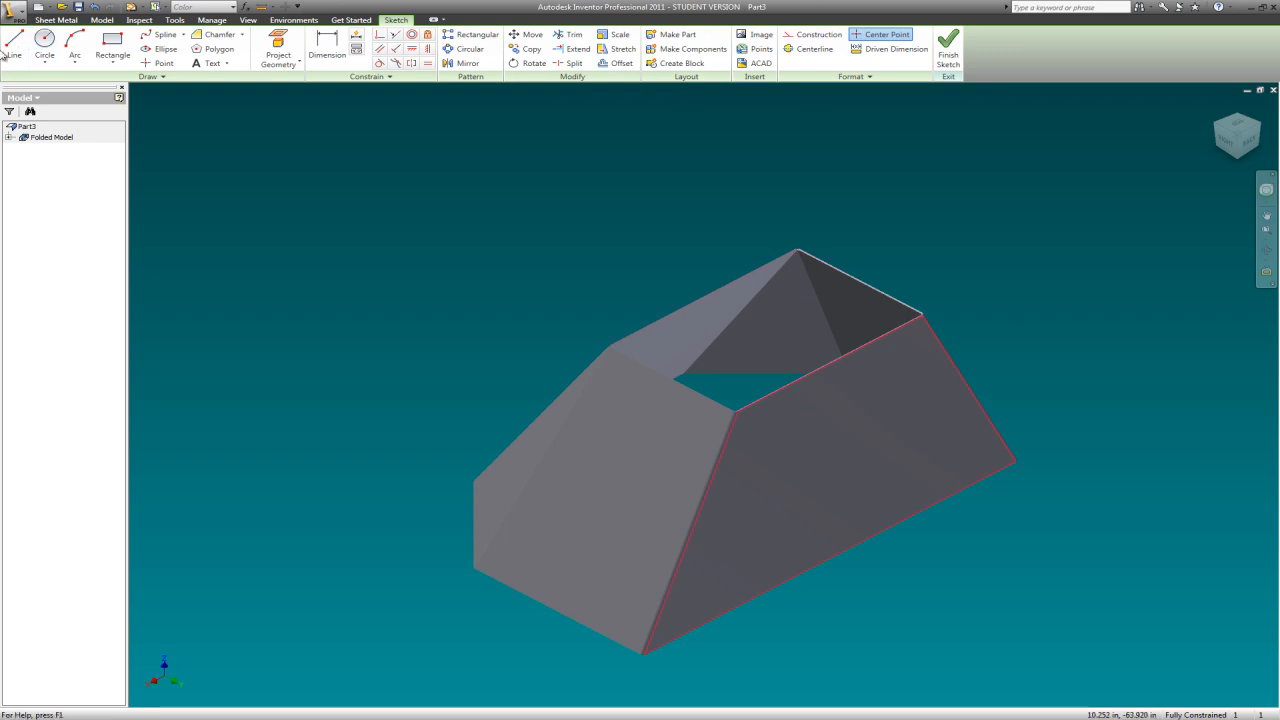
# Draw a construction line down the back face from the upper edge's midpoint to the lower edge's midpoint, and finish the sketch.
pyautogui.click(786, 38)
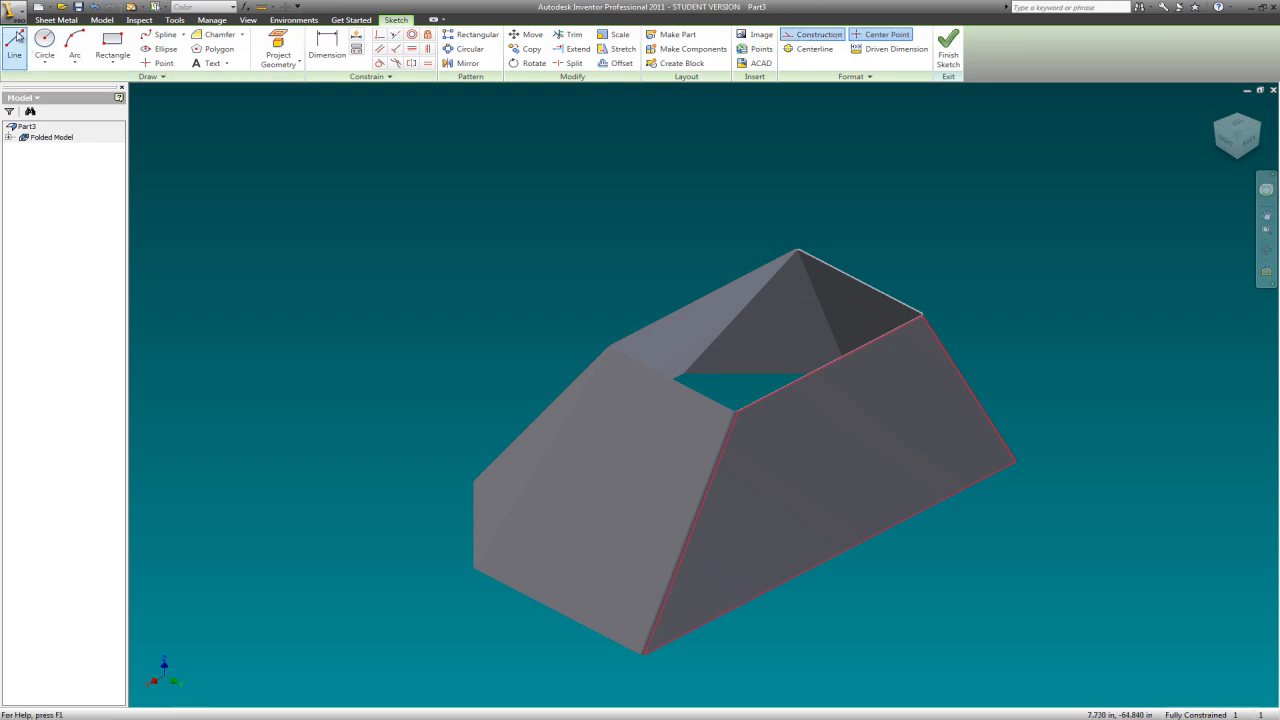
pyautogui.click(16, 38)
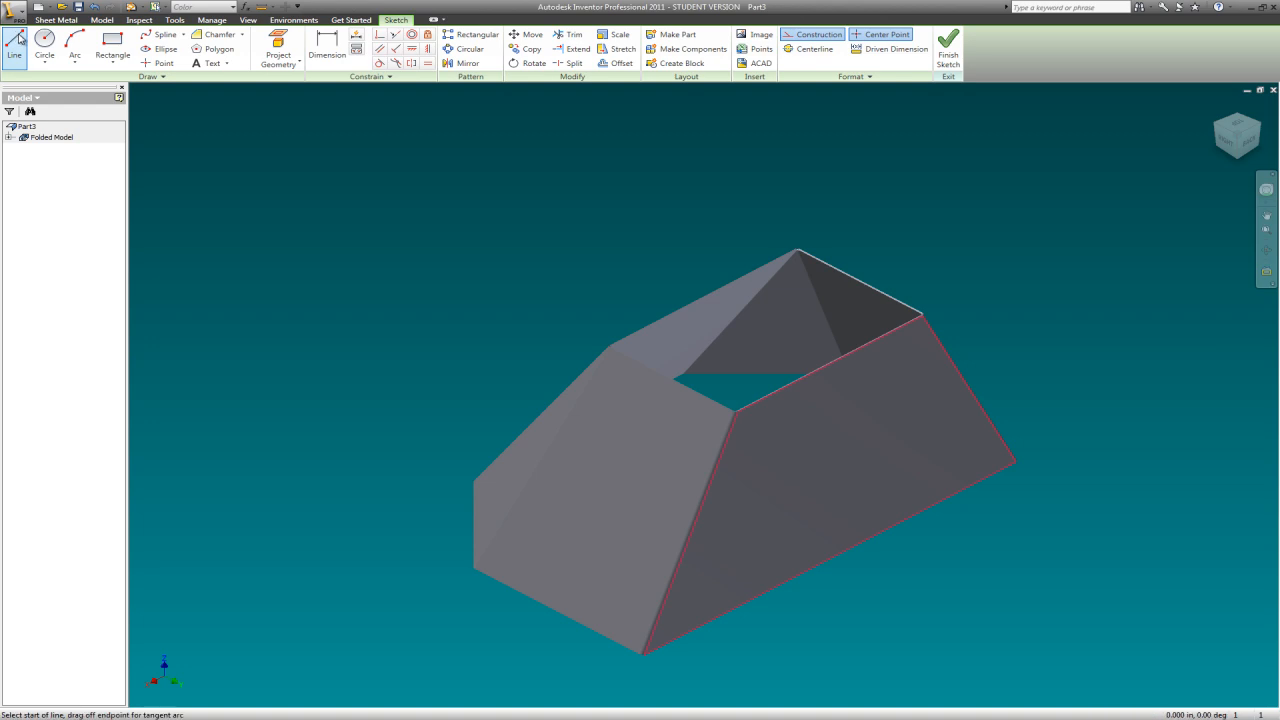
pyautogui.click(831, 363)
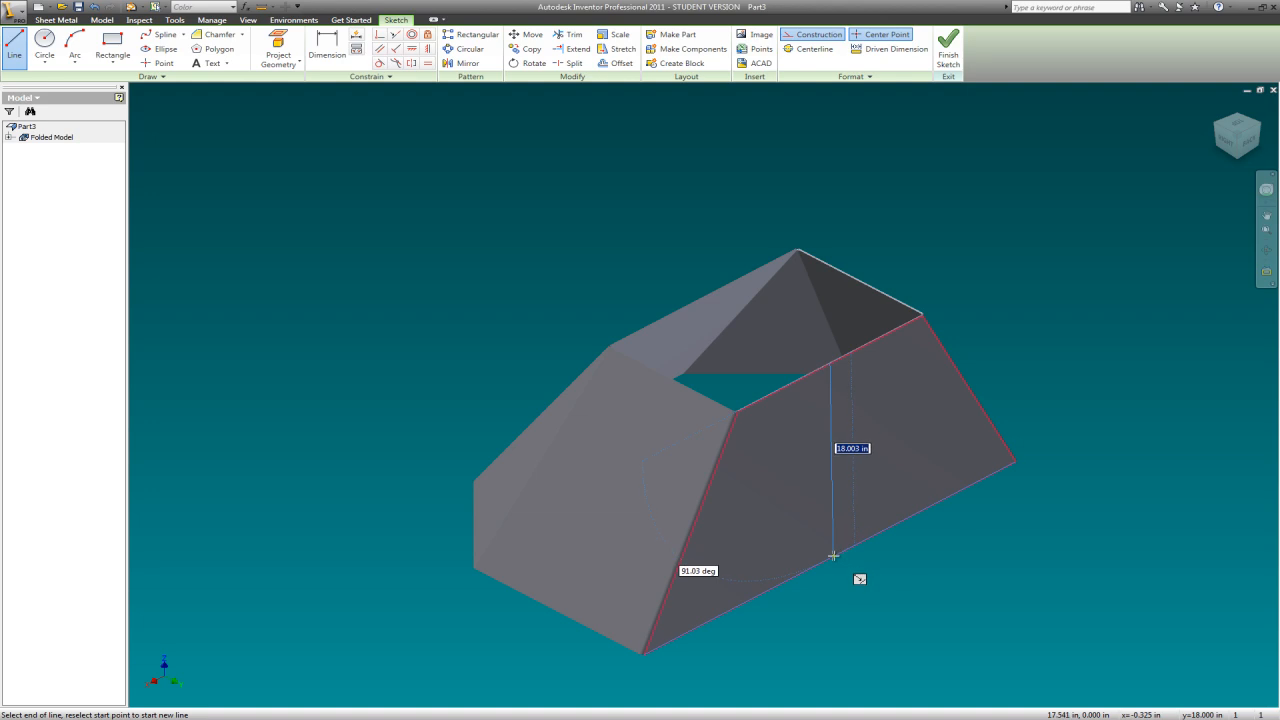
pyautogui.scroll(-3, 835, 557)
pyautogui.scroll(3, 835, 557)
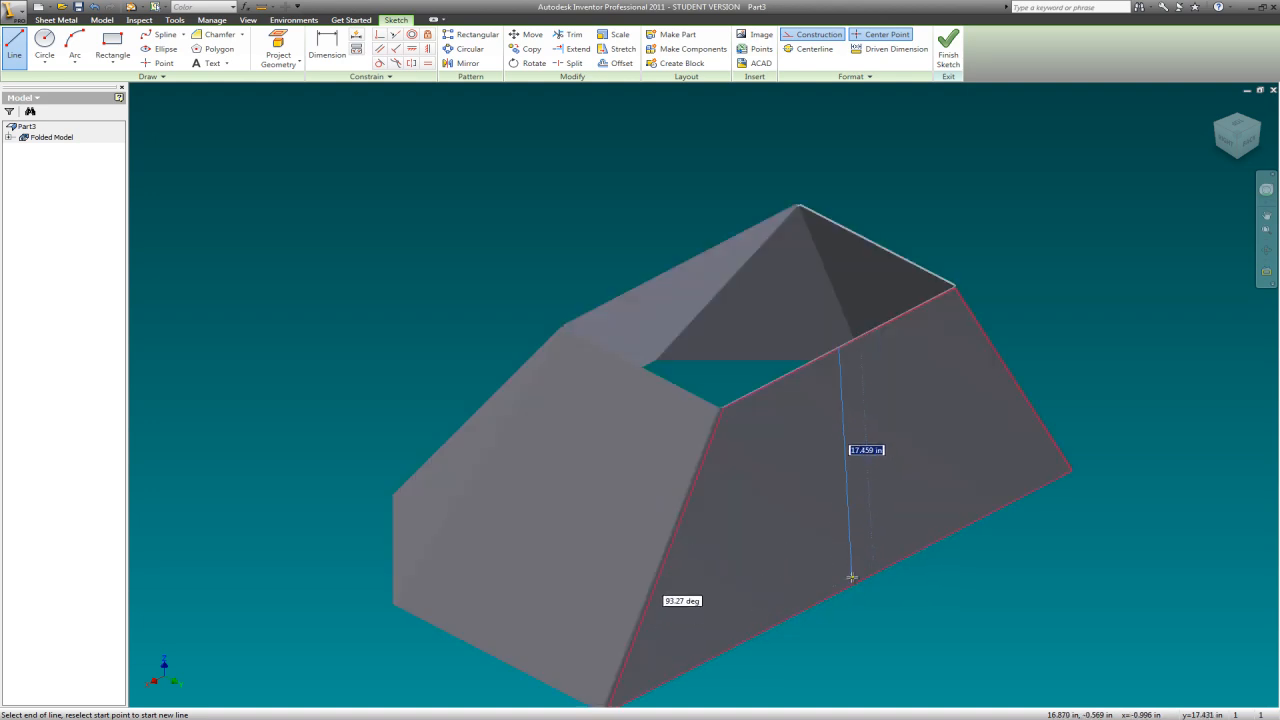
pyautogui.scroll(3, 851, 580)
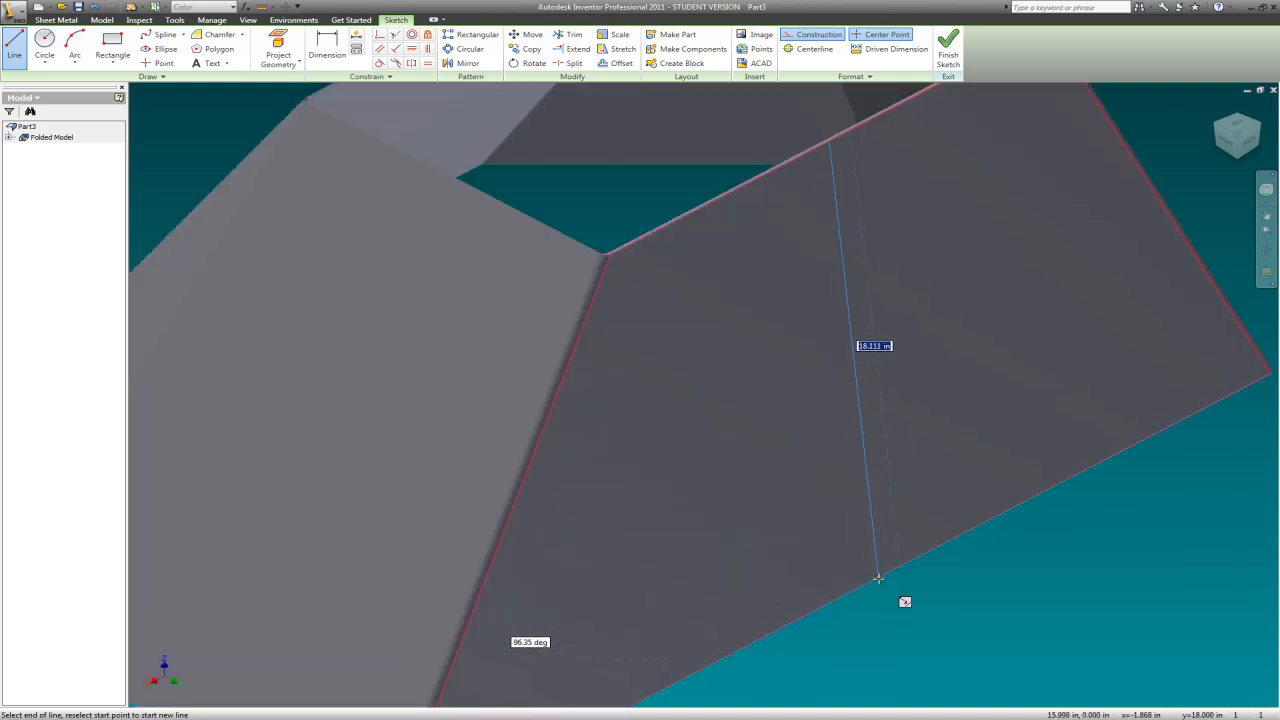
pyautogui.doubleClick(828, 603)
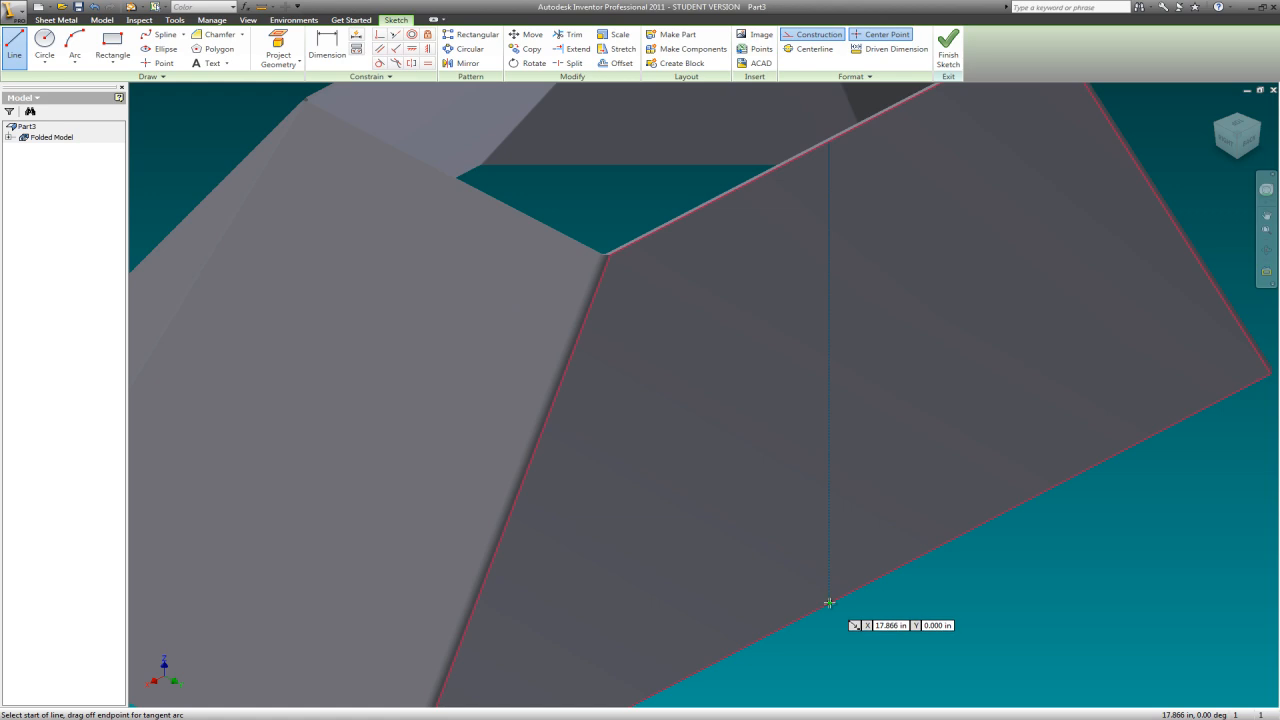
pyautogui.press('Escape')
pyautogui.scroll(-2, 766, 297)
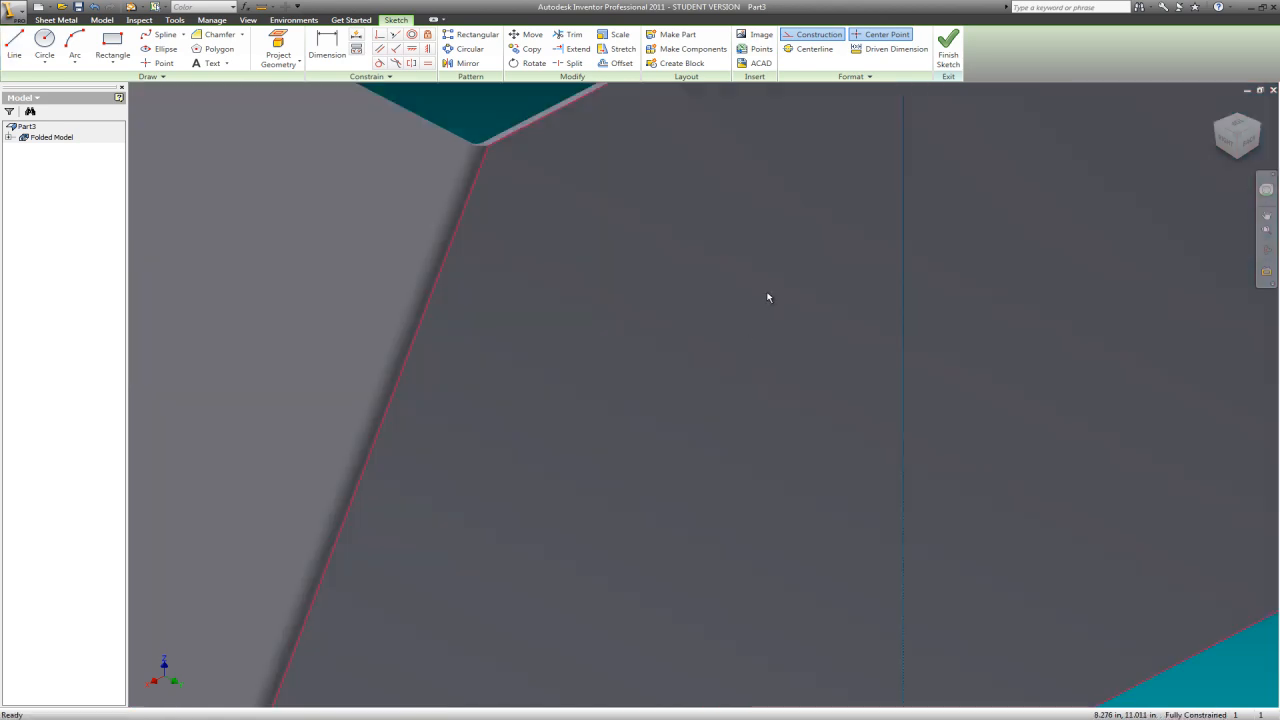
pyautogui.scroll(5, 811, 351)
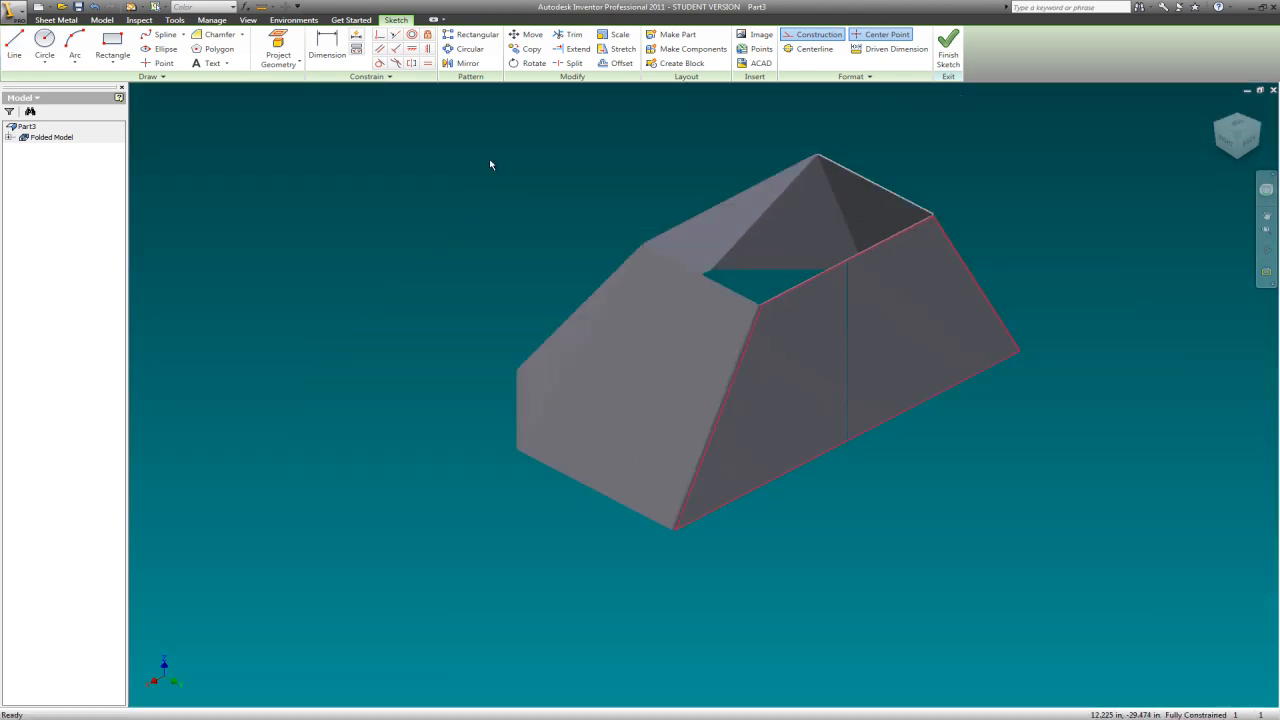
pyautogui.click(949, 50)
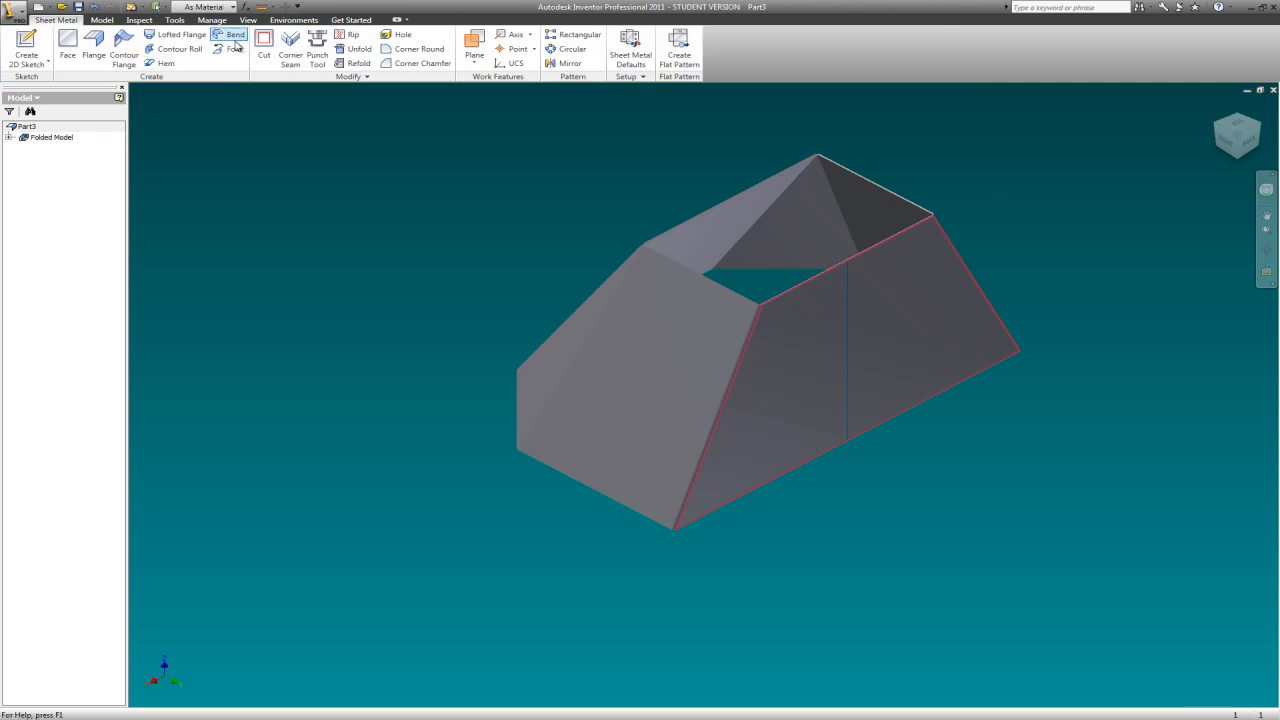
pyautogui.click(357, 38)
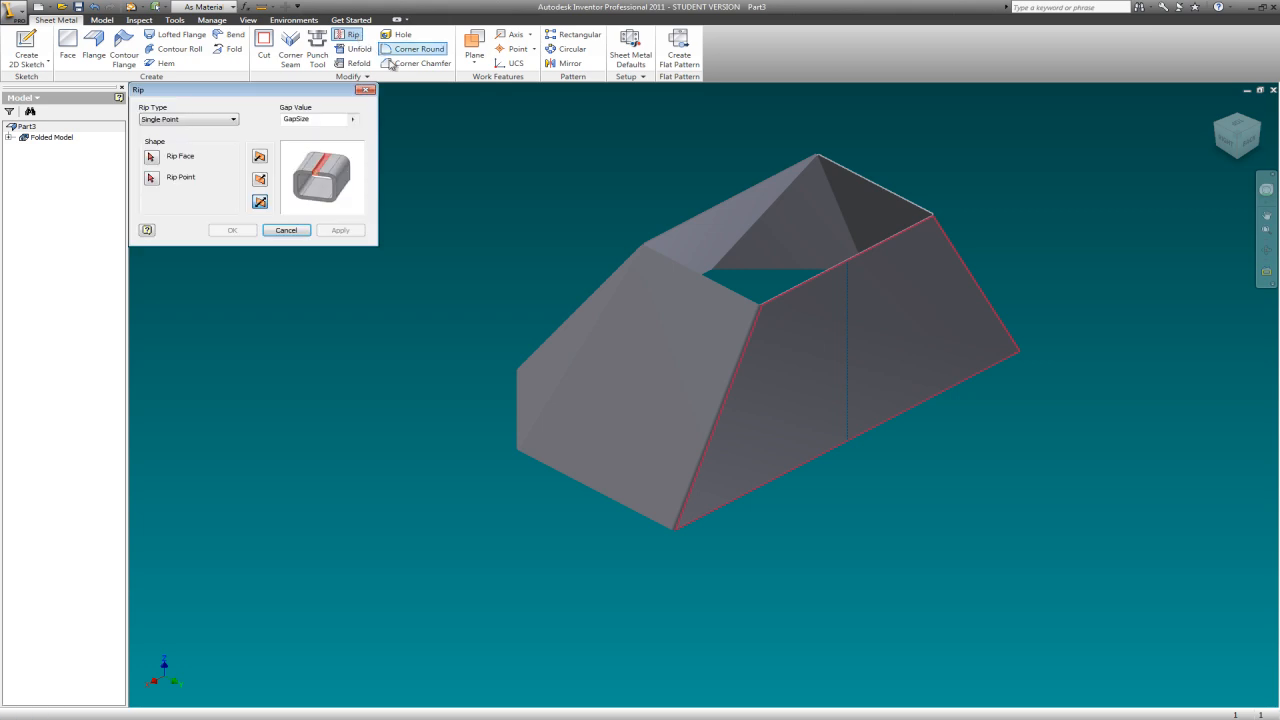
pyautogui.click(812, 391)
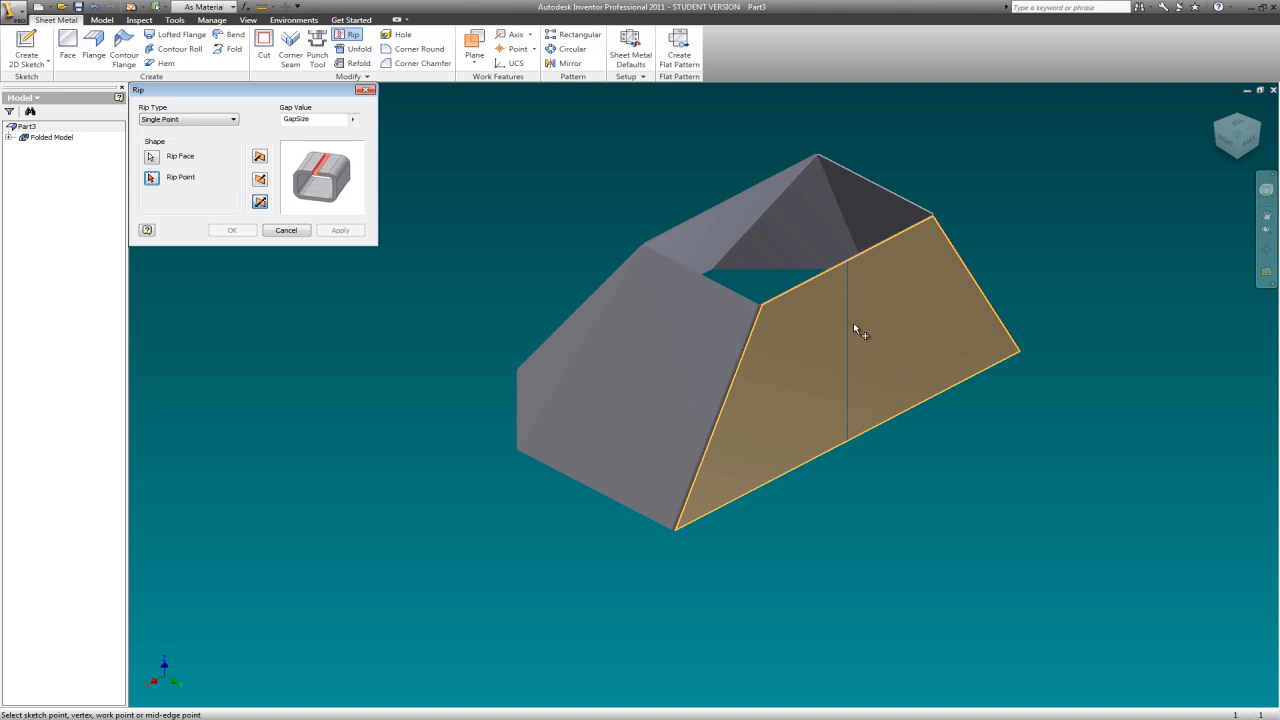
pyautogui.scroll(-3, 890, 390)
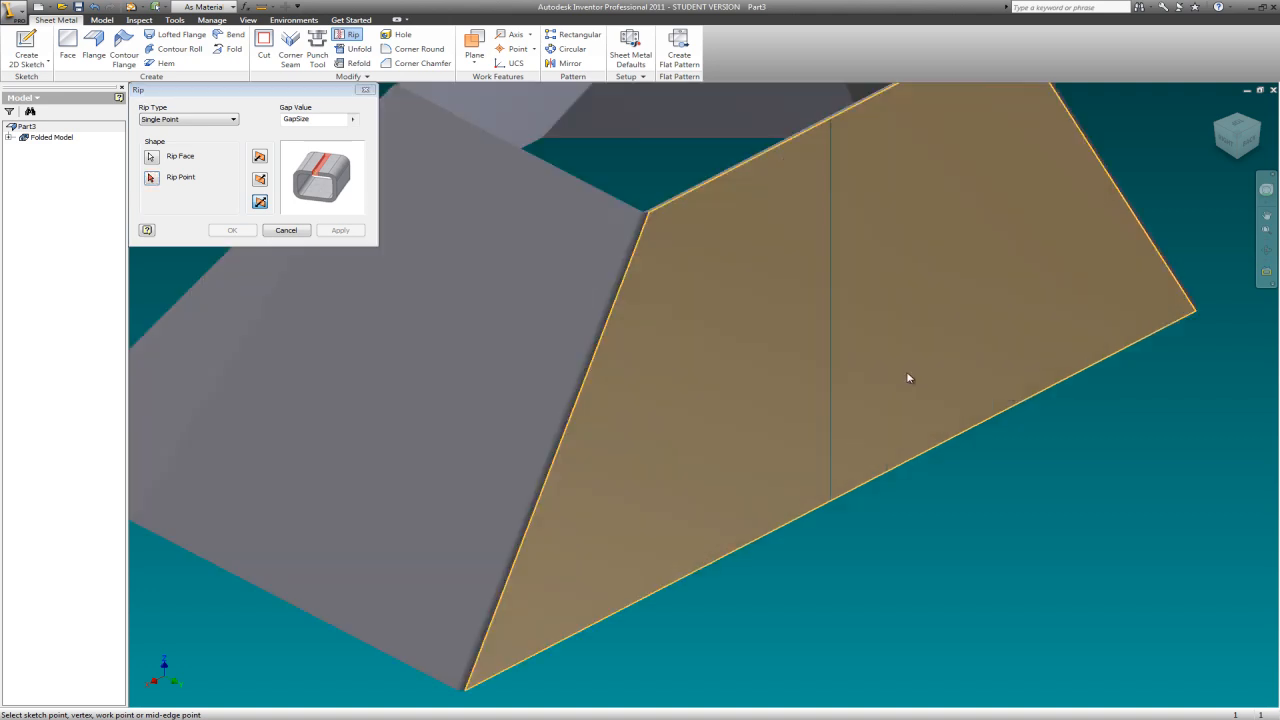
pyautogui.click(151, 177)
pyautogui.click(286, 230)
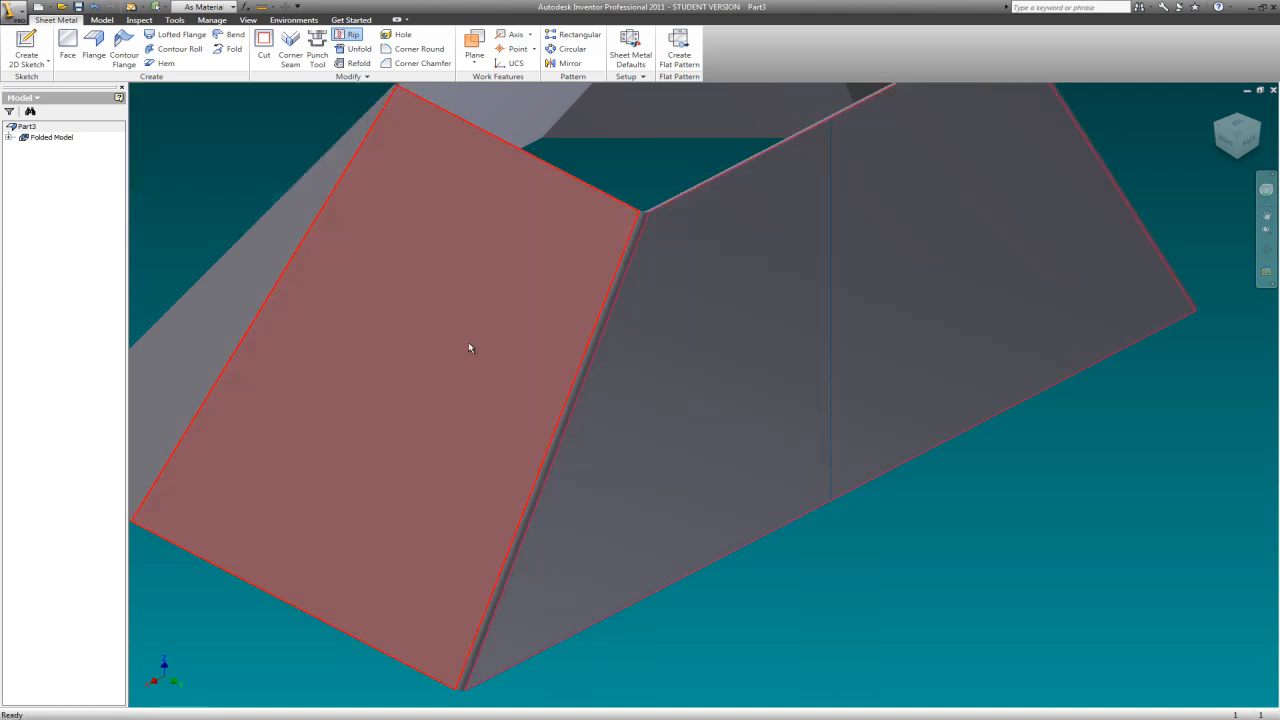
pyautogui.click(347, 35)
pyautogui.click(803, 209)
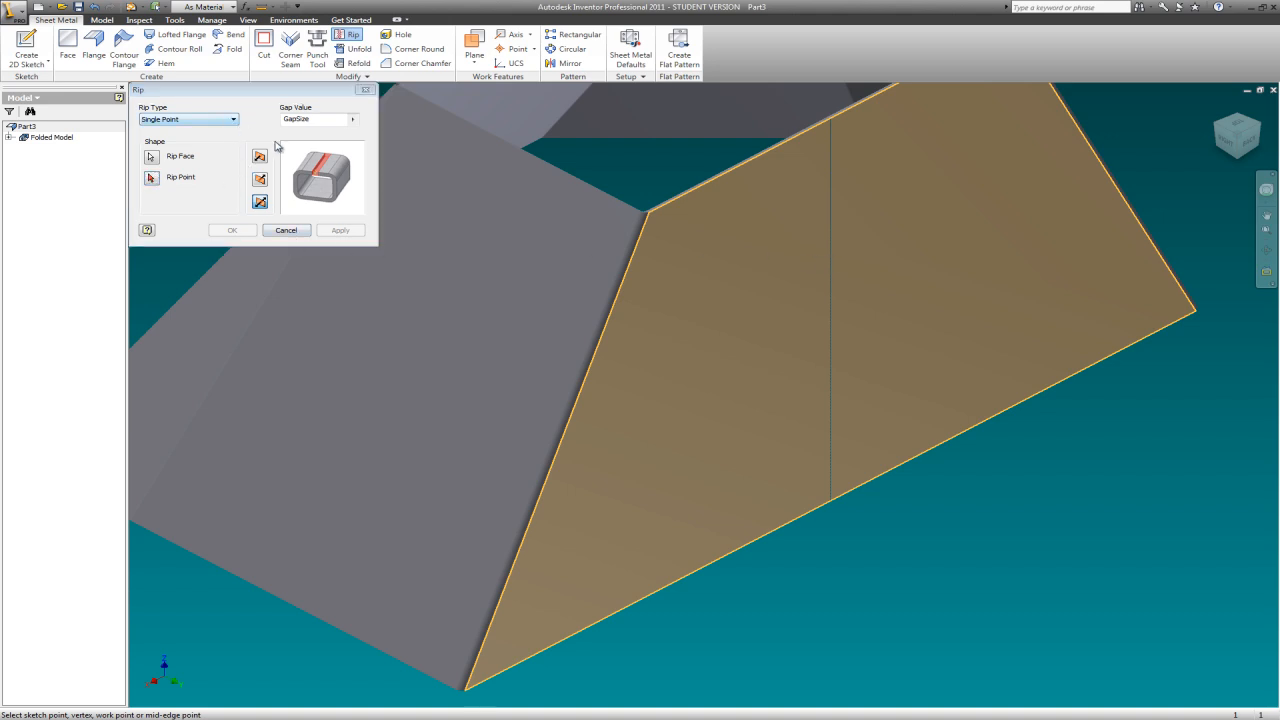
pyautogui.press('Escape')
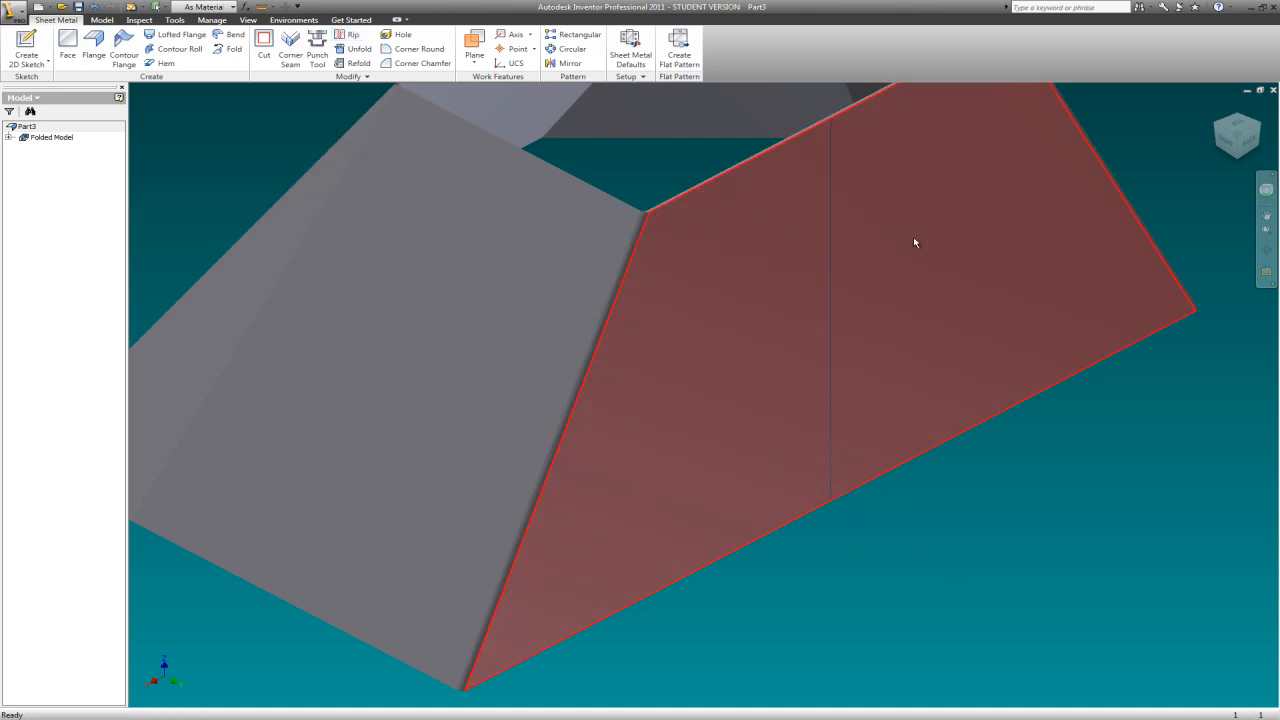
# Define a Point to Point rip on the back face, running from its lower left corner to the upper edge's midpoint.
pyautogui.scroll(-5, 873, 231)
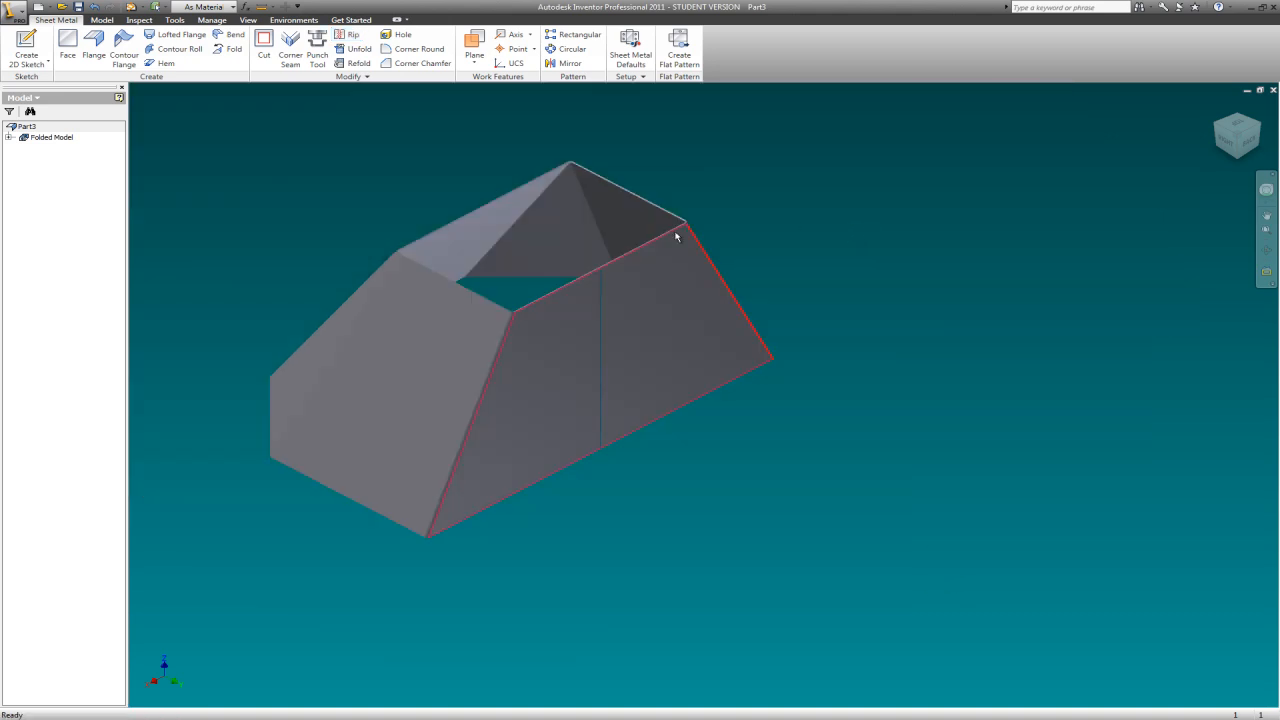
pyautogui.click(352, 34)
pyautogui.click(573, 370)
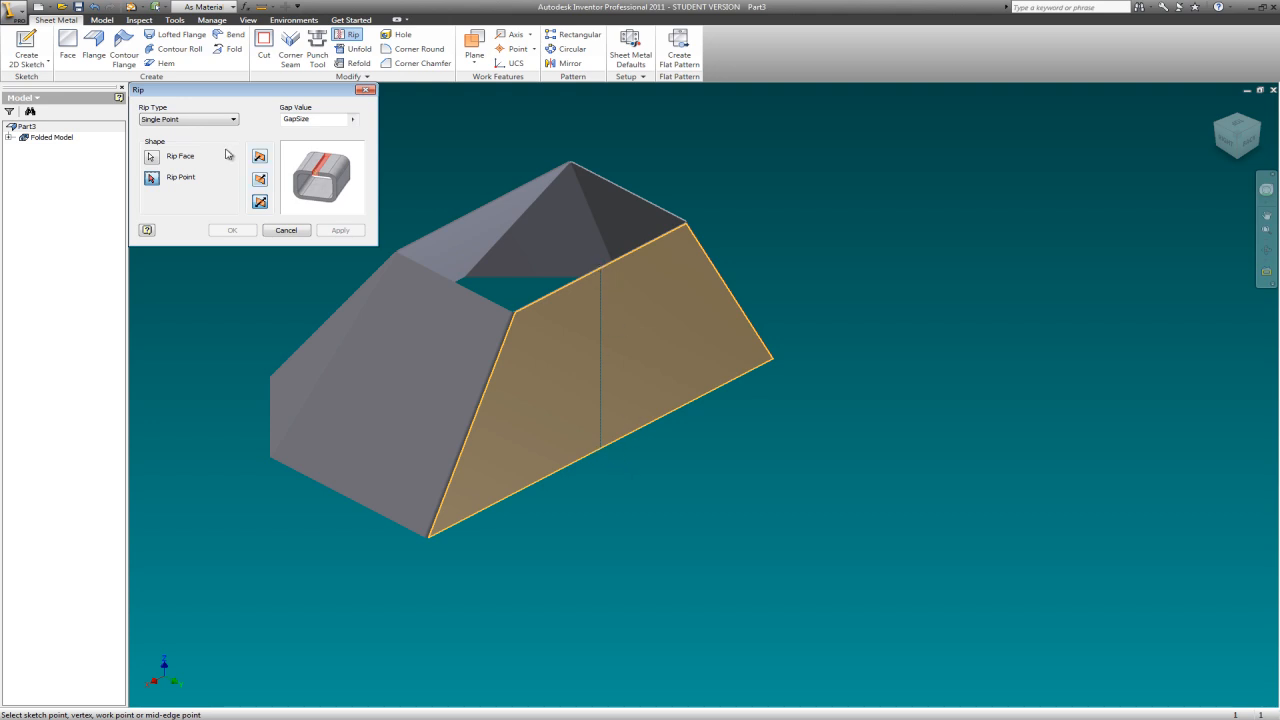
pyautogui.click(234, 120)
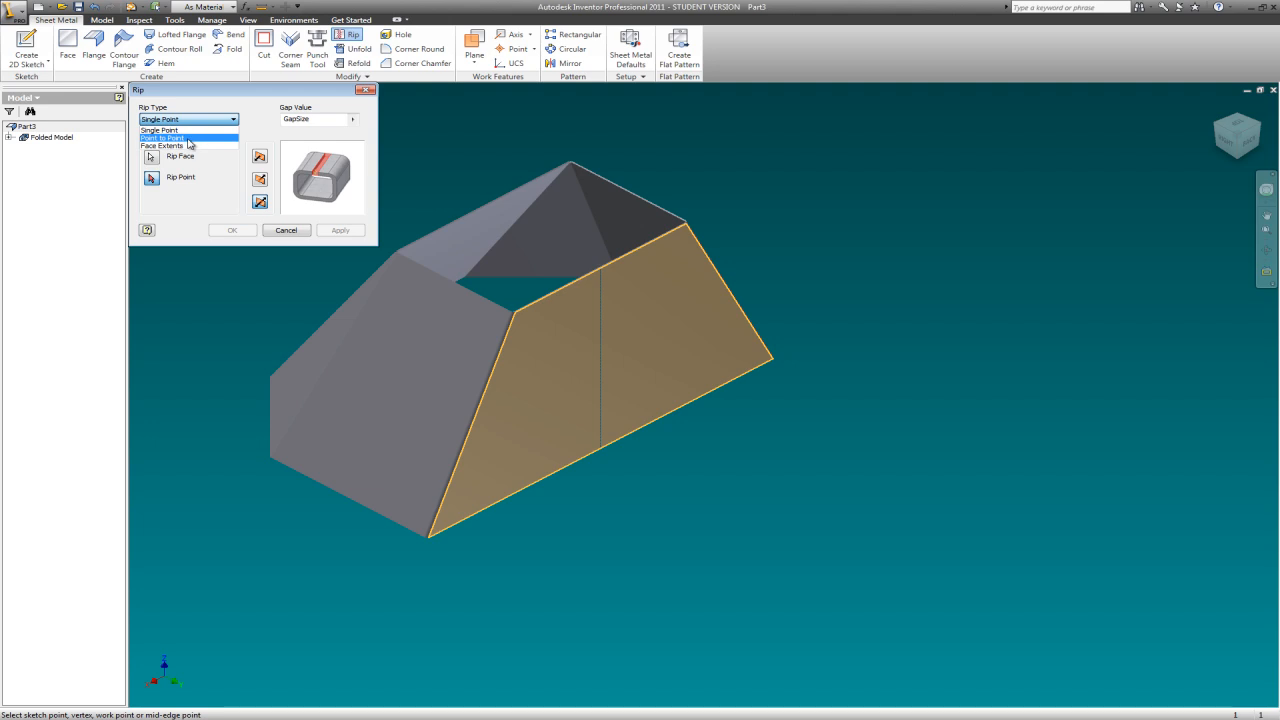
pyautogui.click(193, 139)
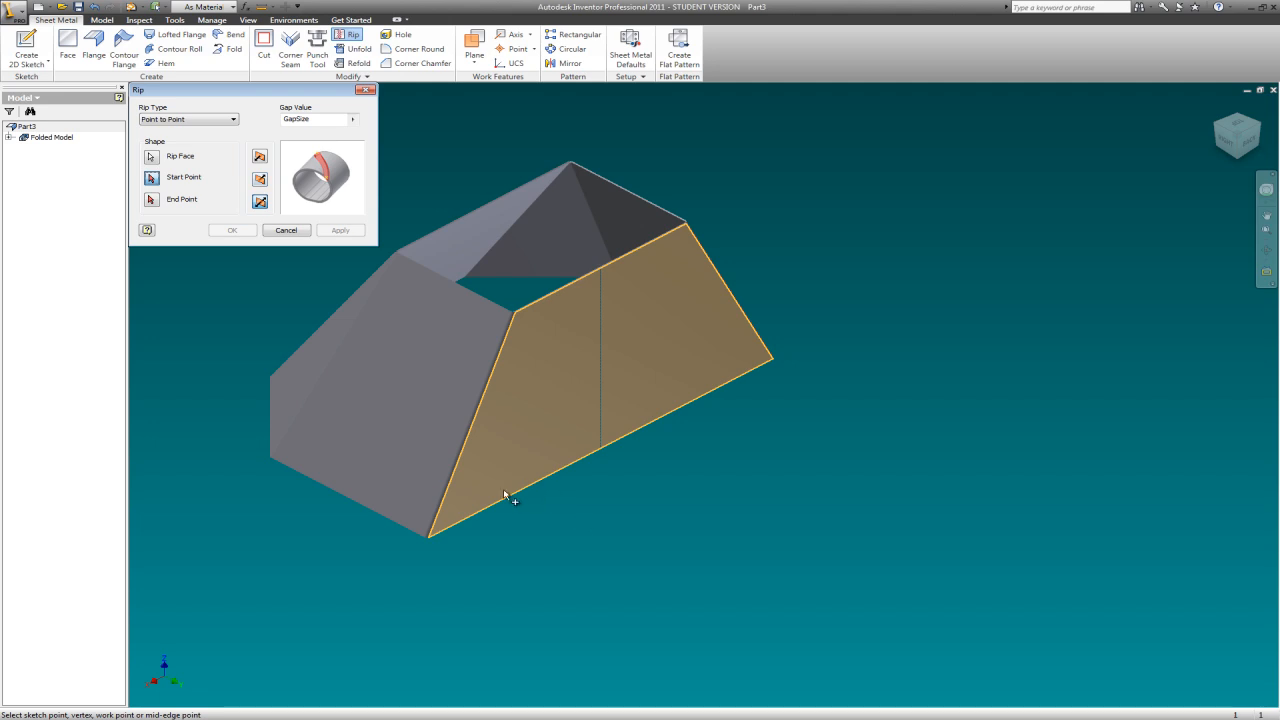
pyautogui.click(429, 536)
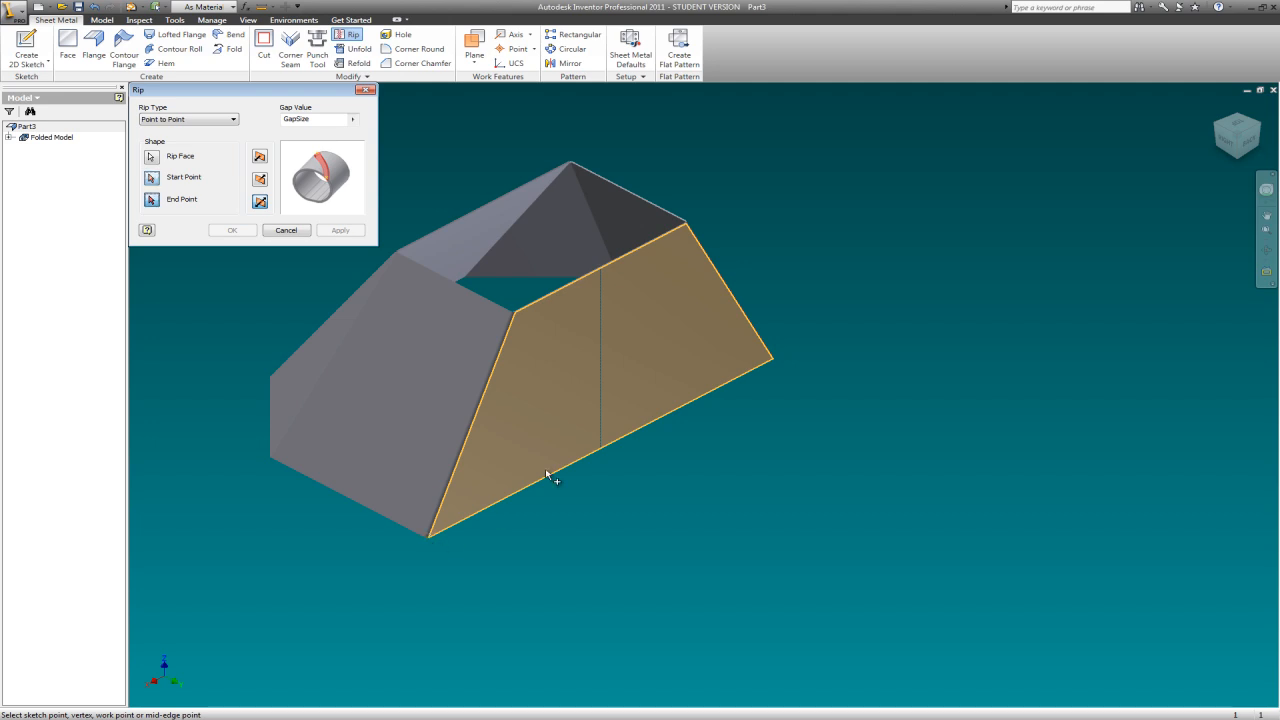
pyautogui.click(600, 268)
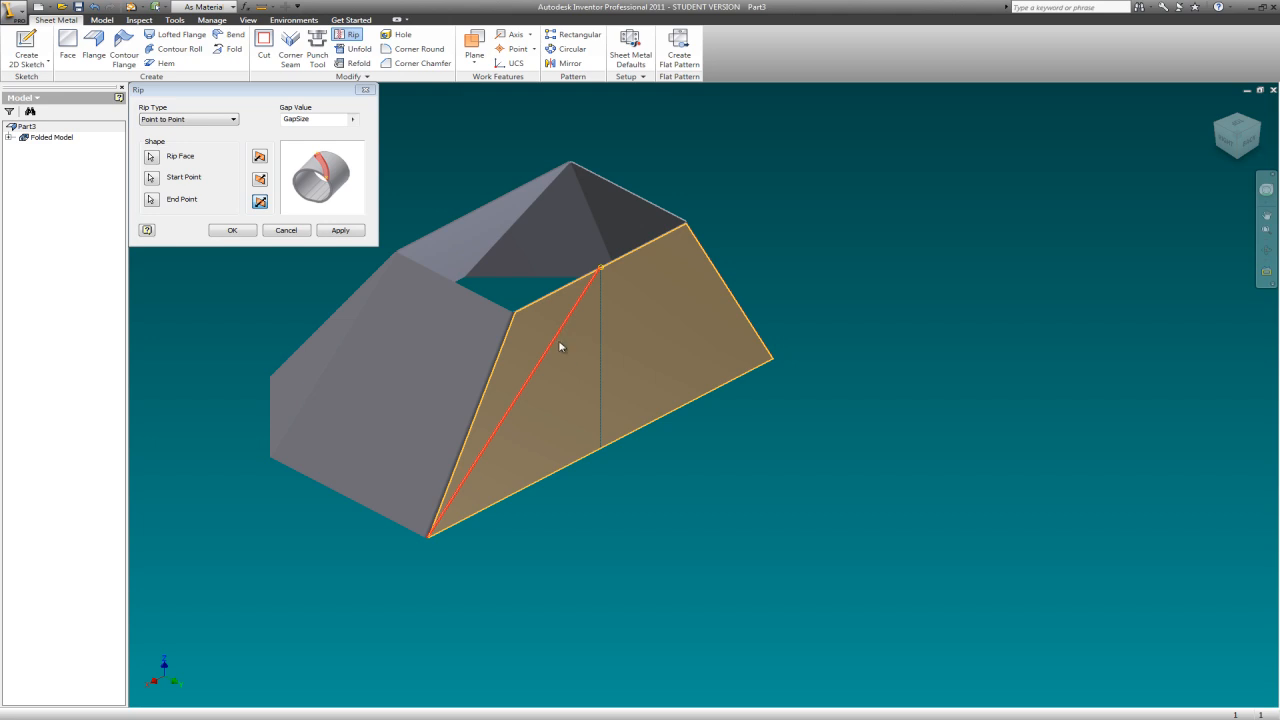
# Set the rip's gap value to .25, apply the rip and finish the Rip command.
pyautogui.click(353, 119)
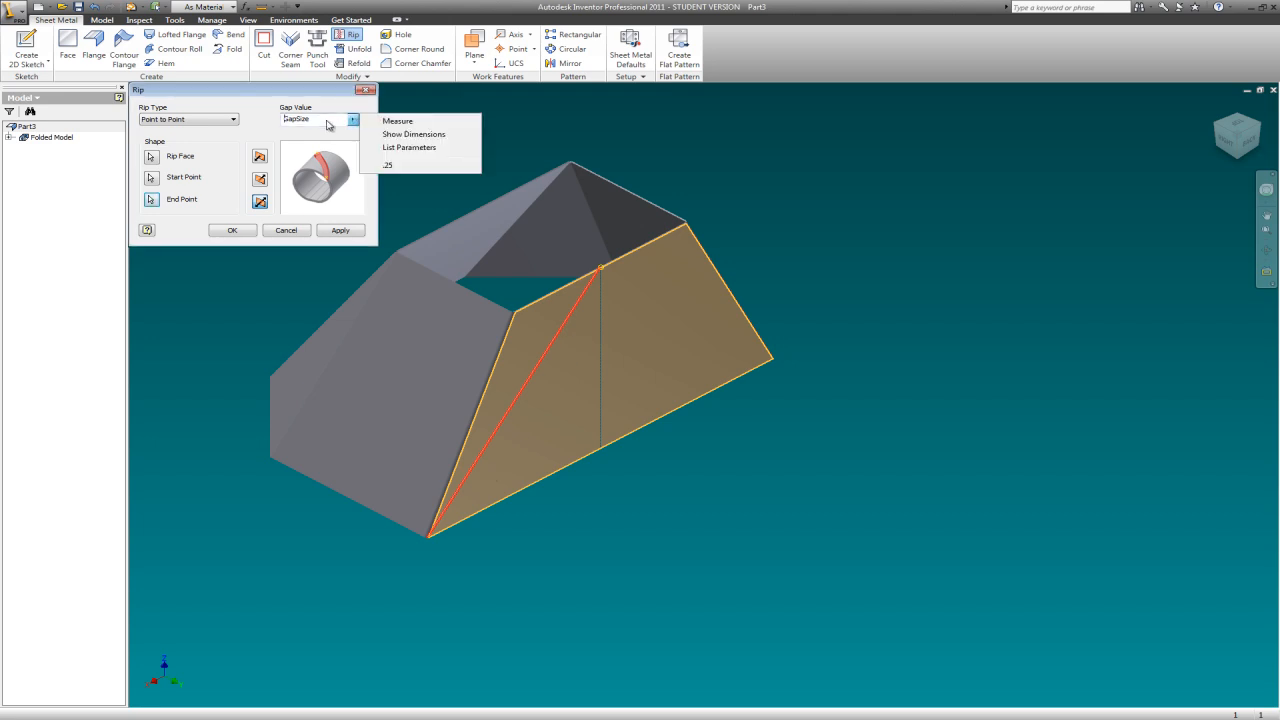
pyautogui.click(390, 165)
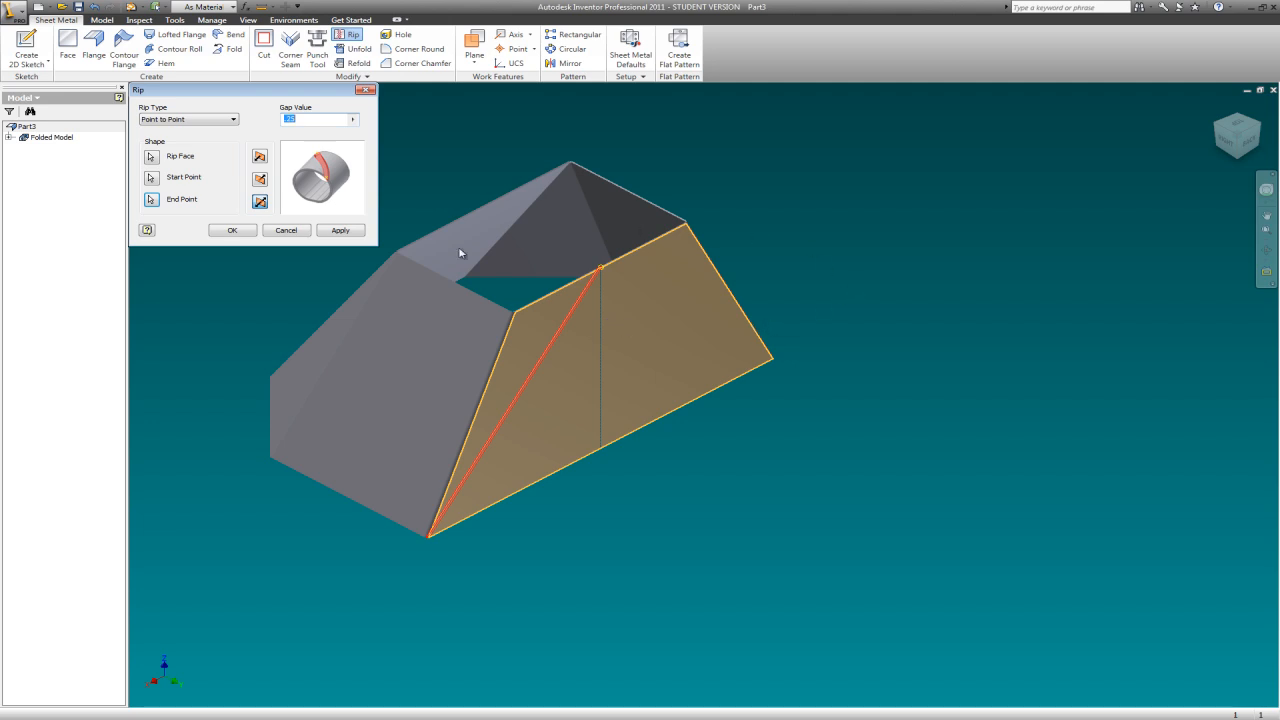
pyautogui.click(354, 231)
pyautogui.scroll(-5, 623, 351)
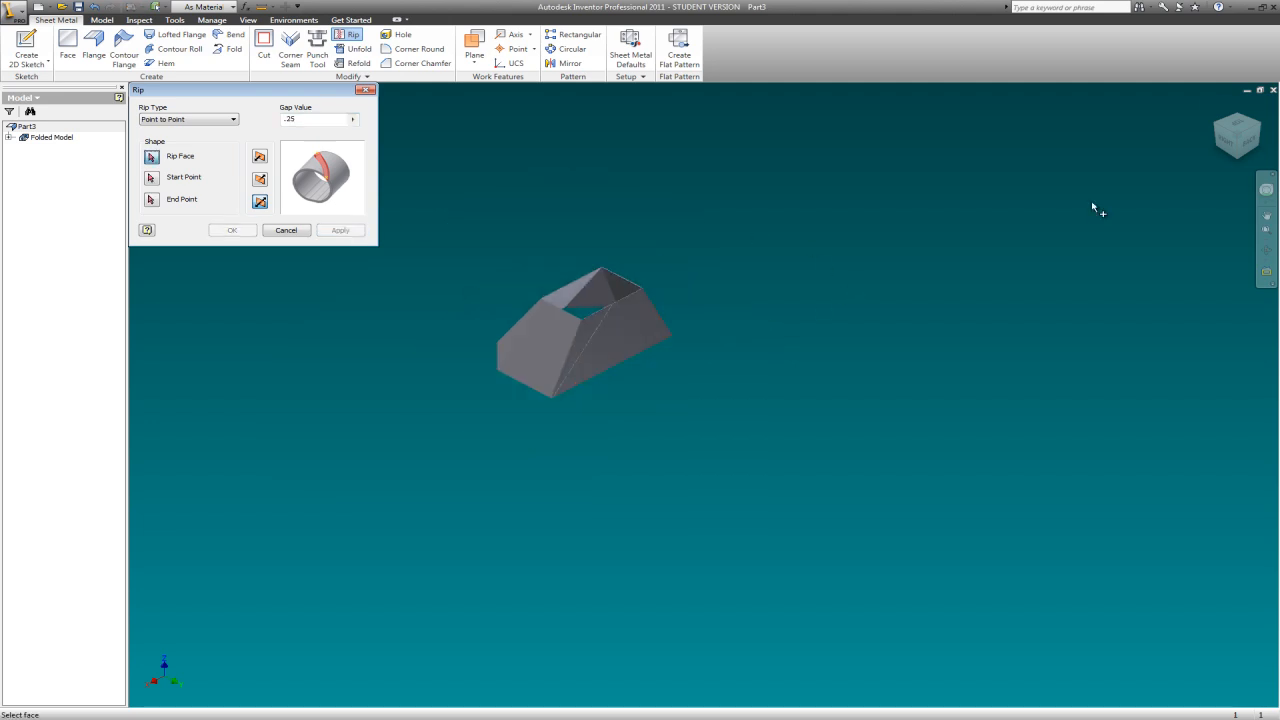
pyautogui.click(1238, 138)
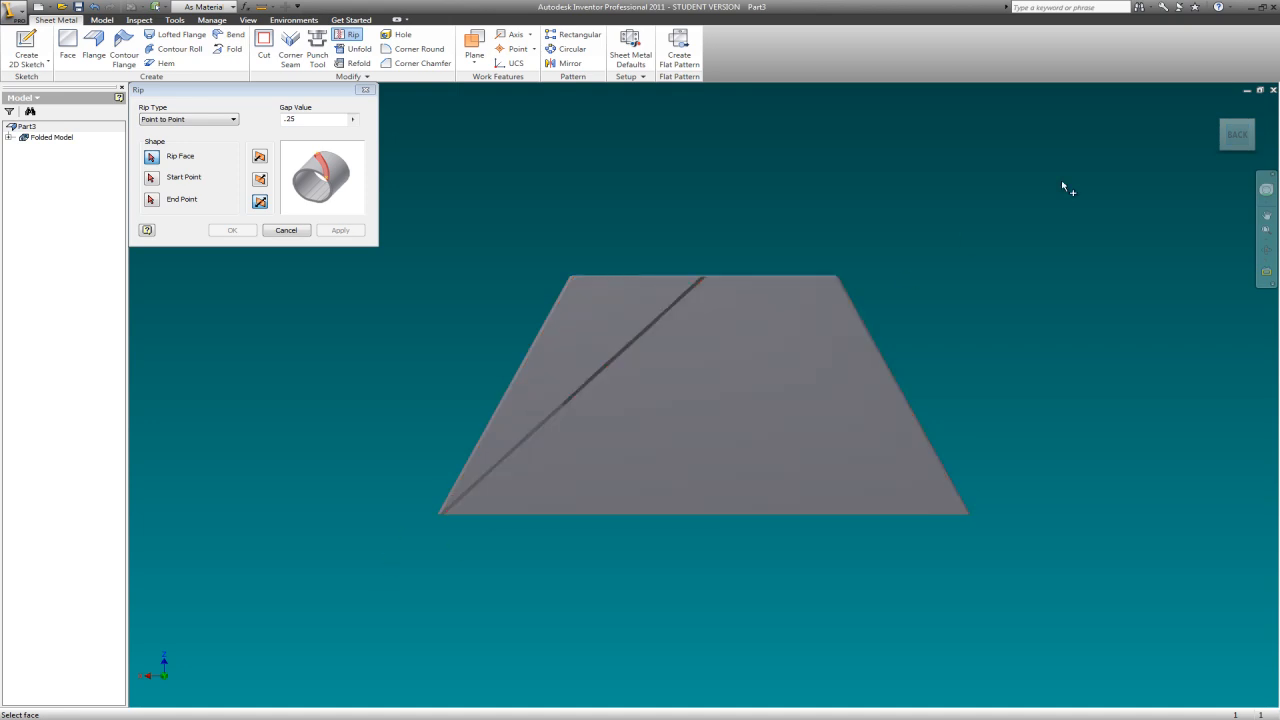
pyautogui.moveTo(1240, 125)
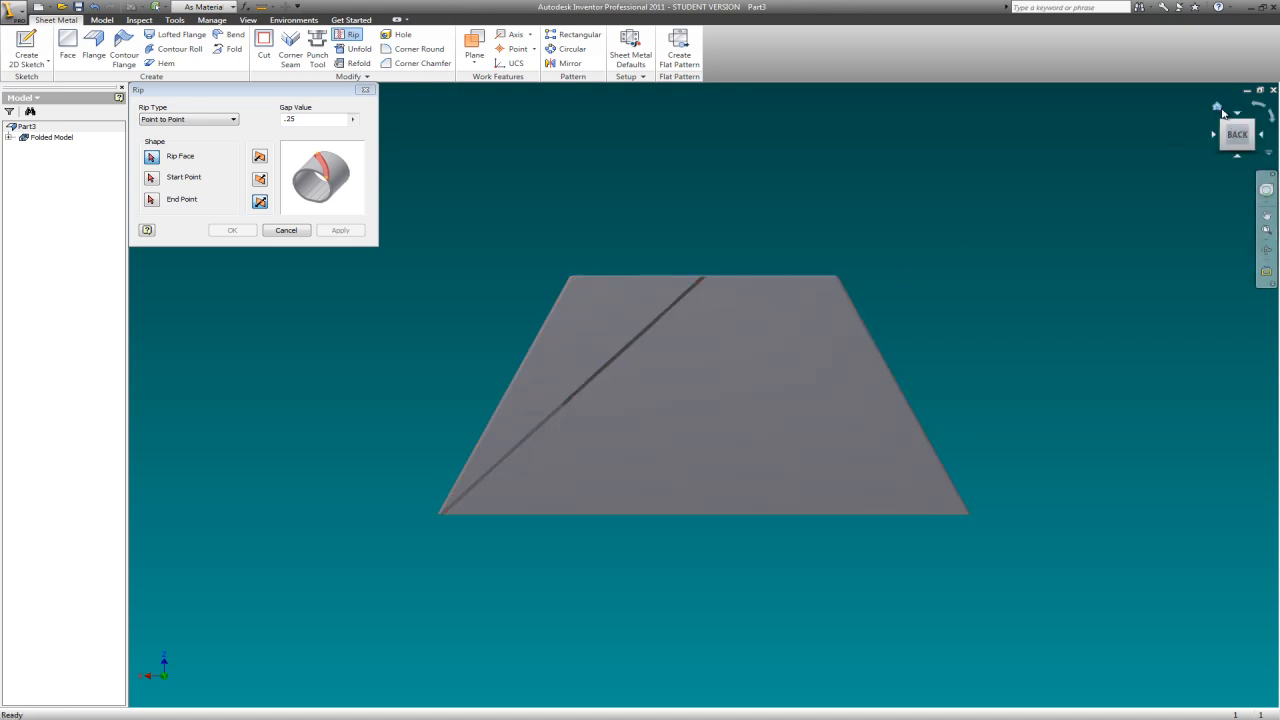
pyautogui.click(1224, 123)
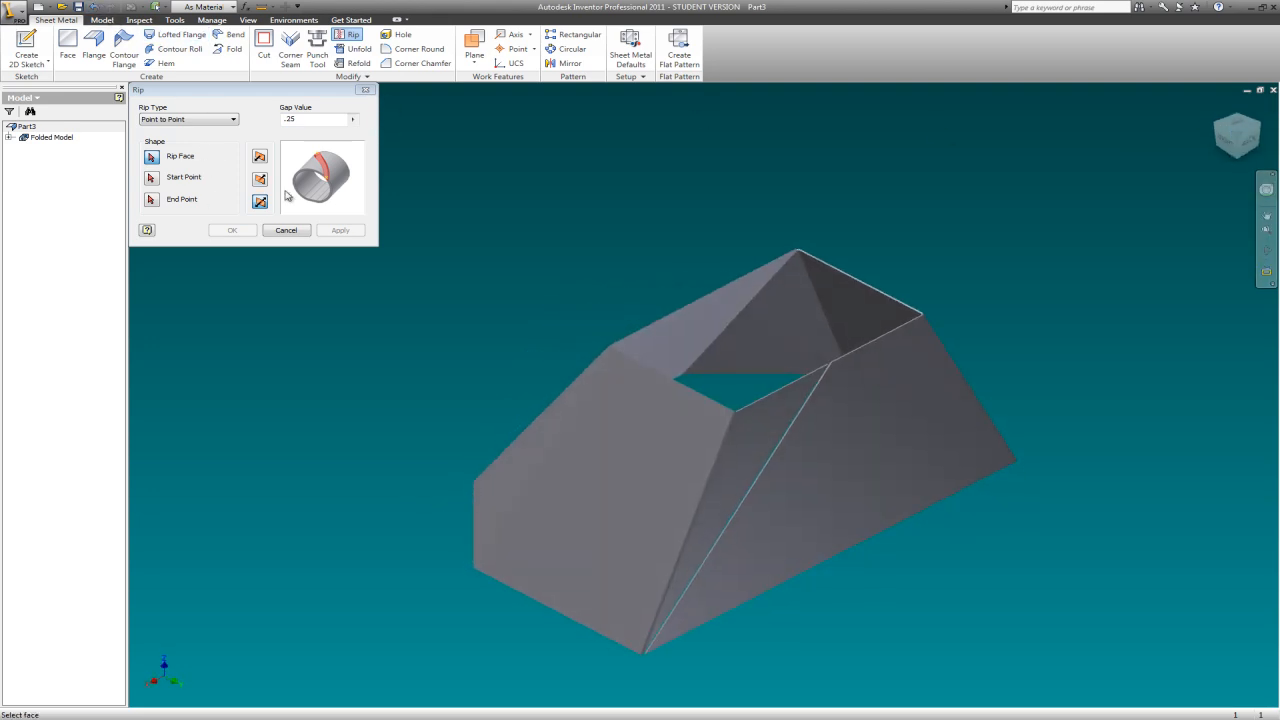
pyautogui.click(365, 89)
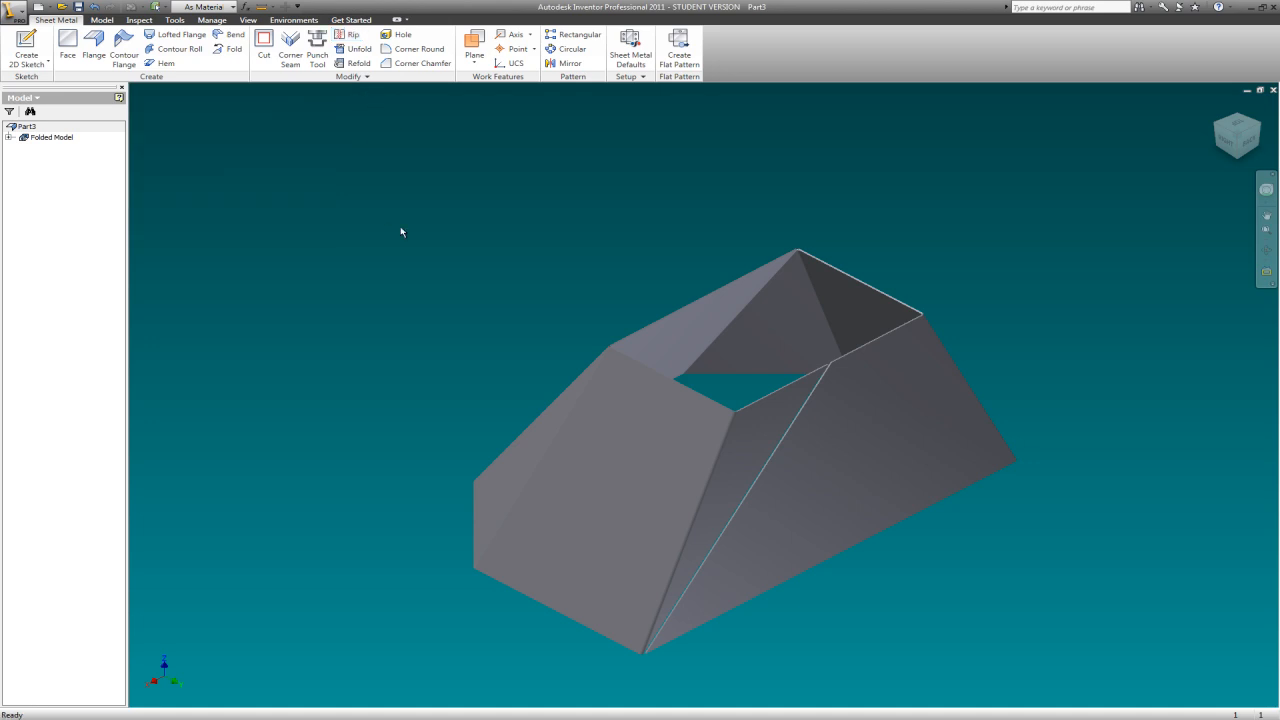
# Reopen the rip feature for editing and change its rip type to Single Point.
pyautogui.click(9, 137)
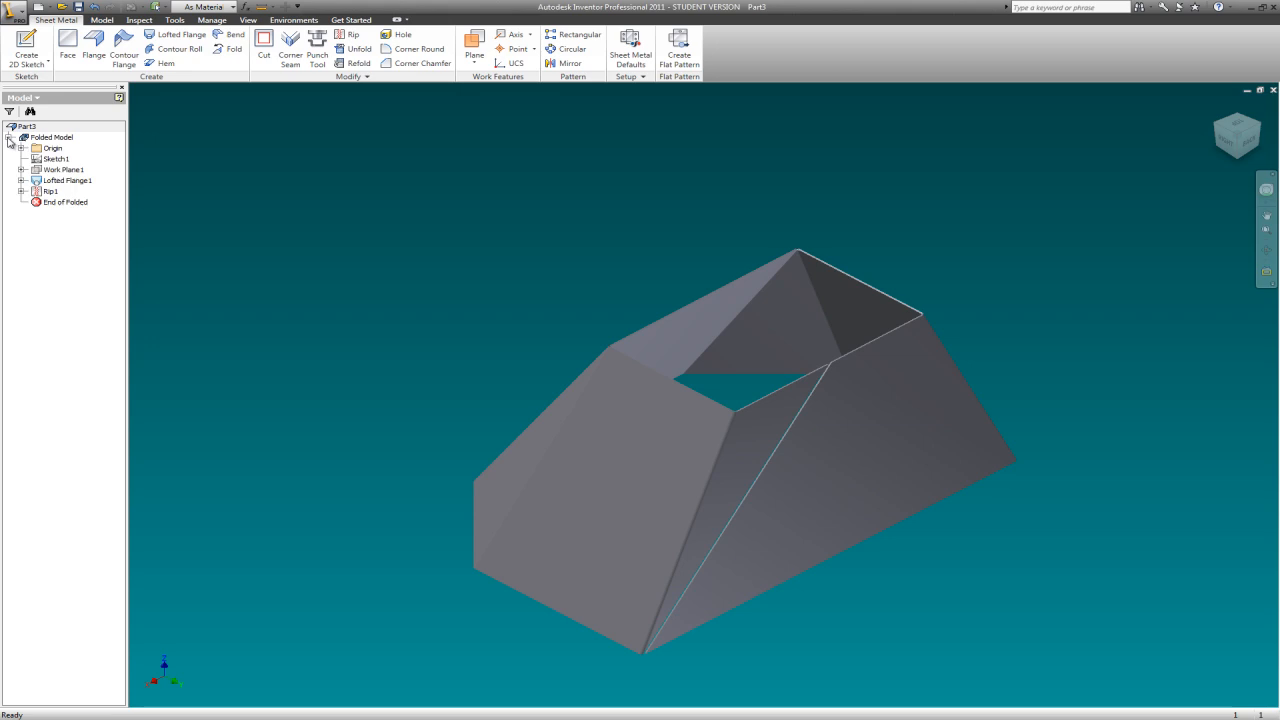
pyautogui.rightClick(48, 192)
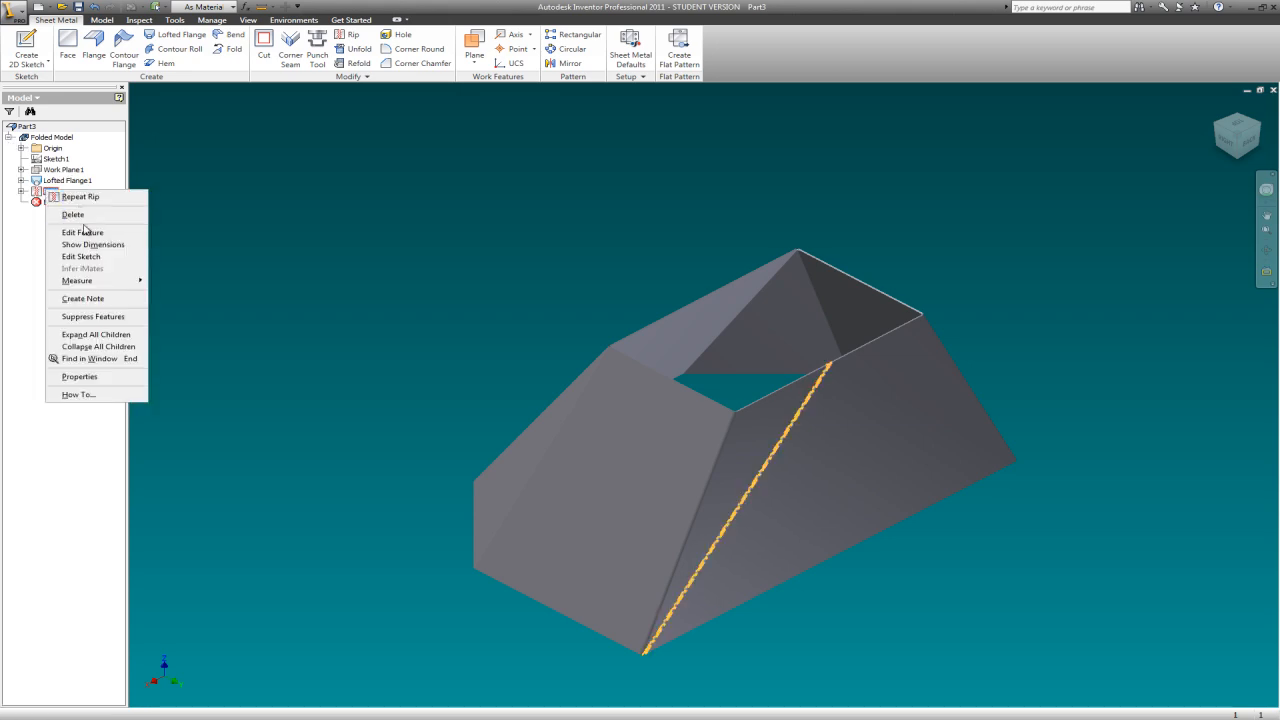
pyautogui.click(88, 233)
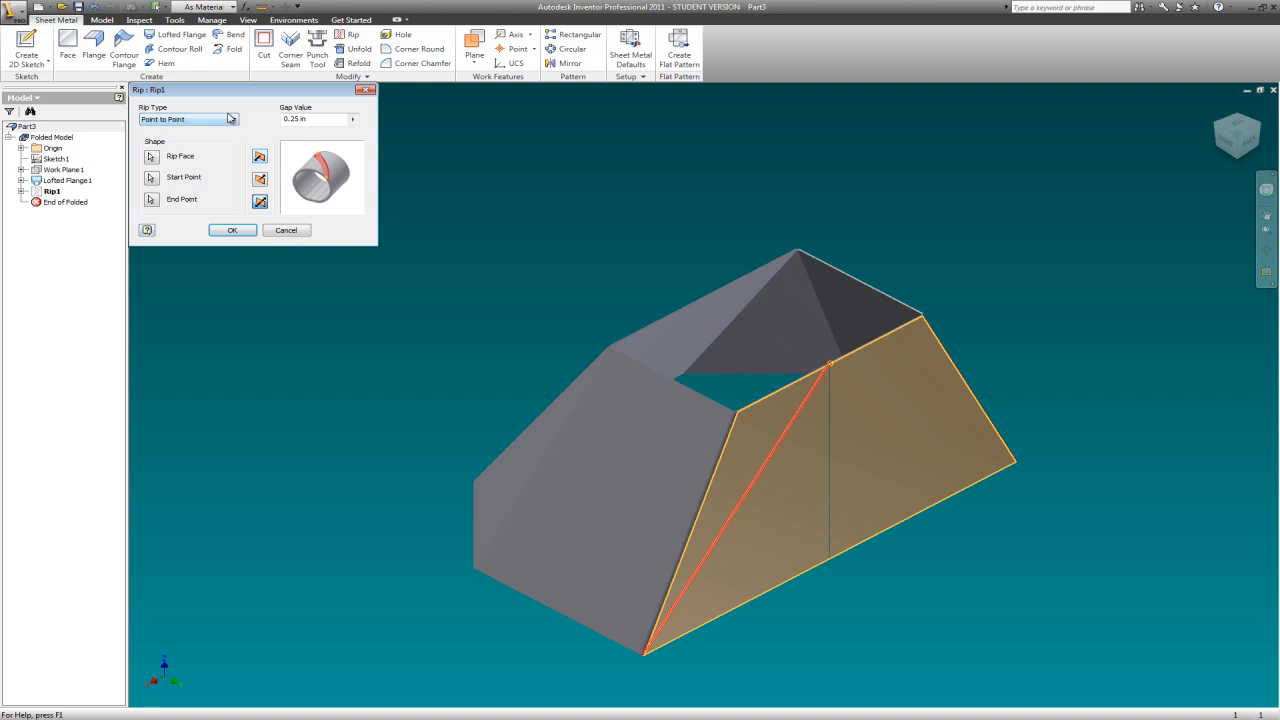
pyautogui.click(235, 120)
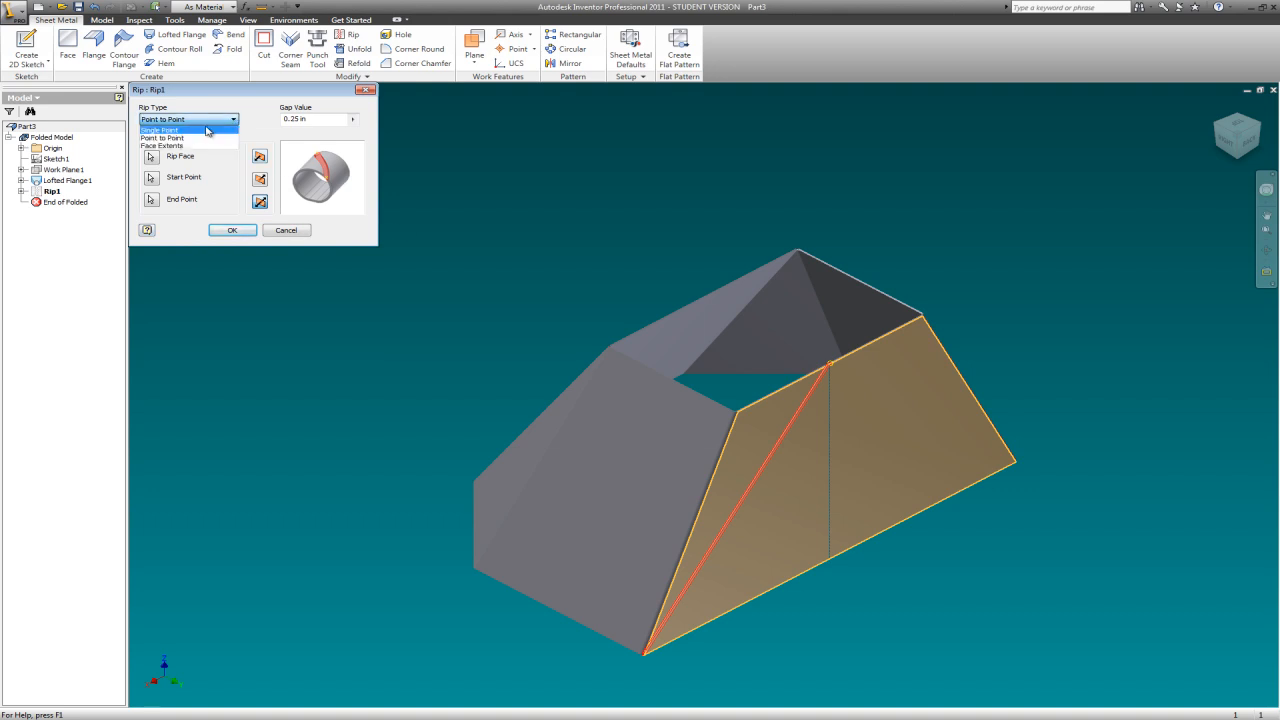
pyautogui.click(165, 129)
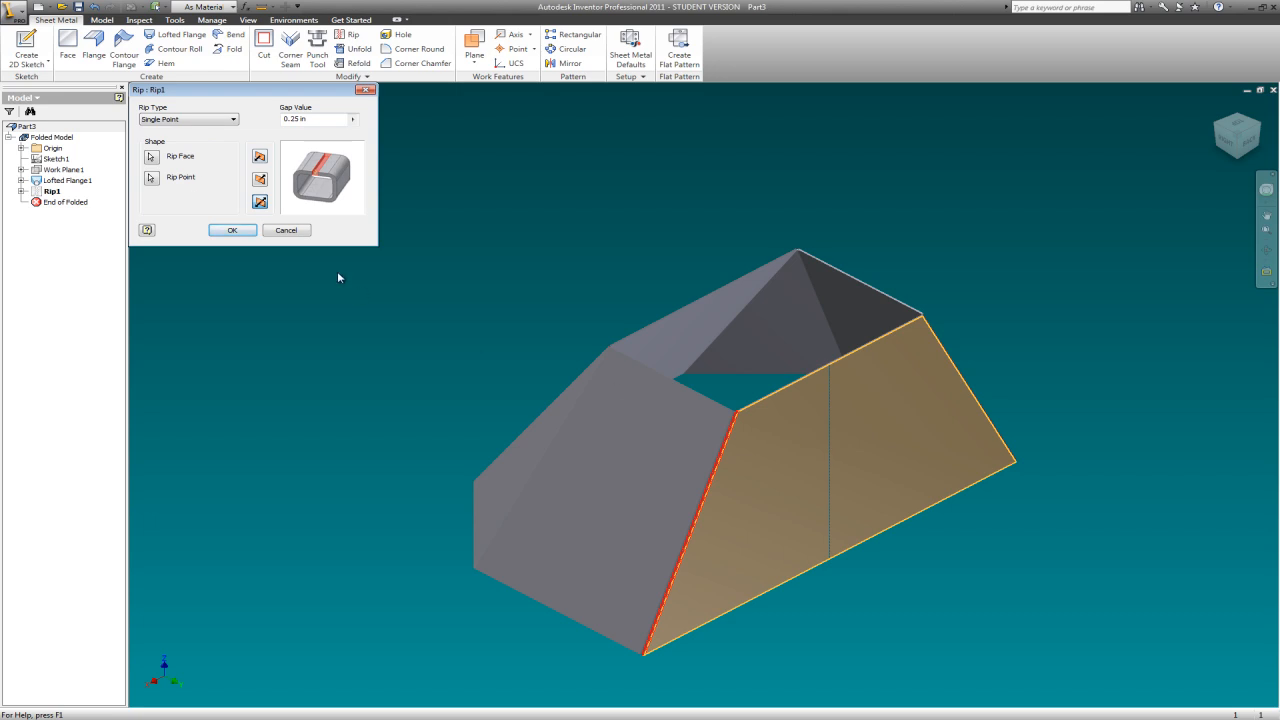
# Redefine the rip on the back face with the upper edge's midpoint as its rip point, and accept the edit.
pyautogui.click(158, 157)
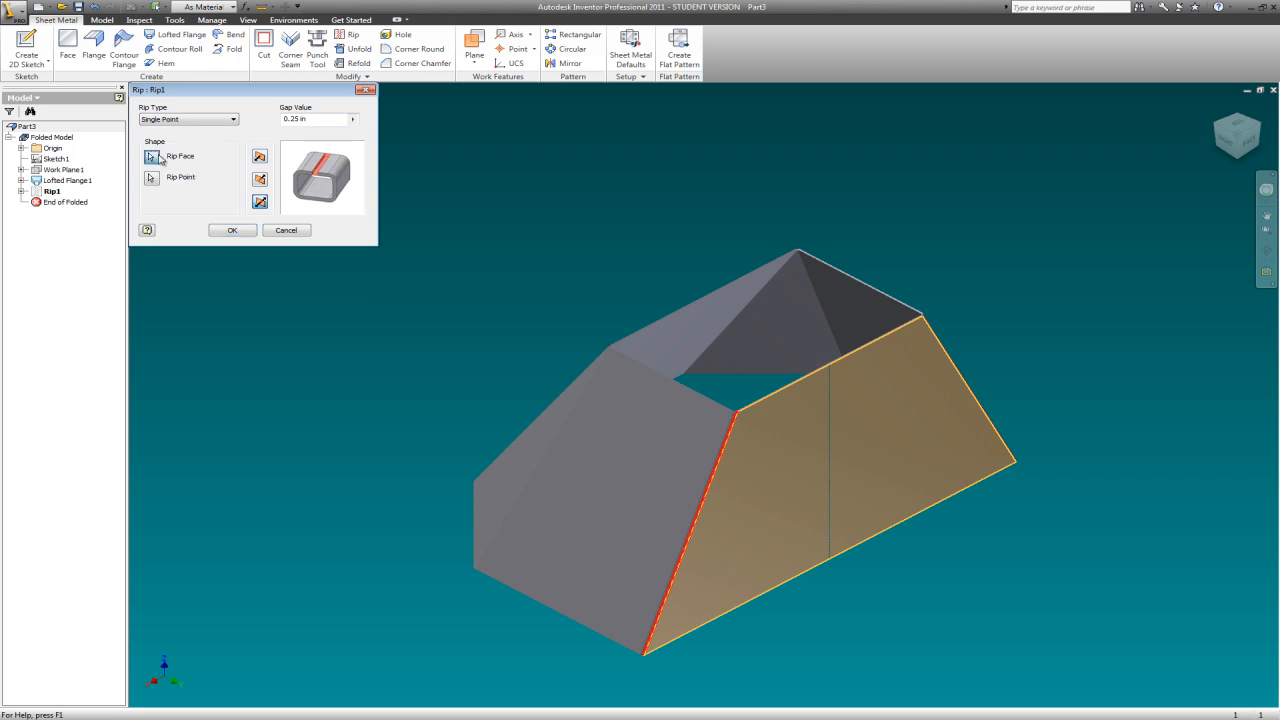
pyautogui.click(784, 427)
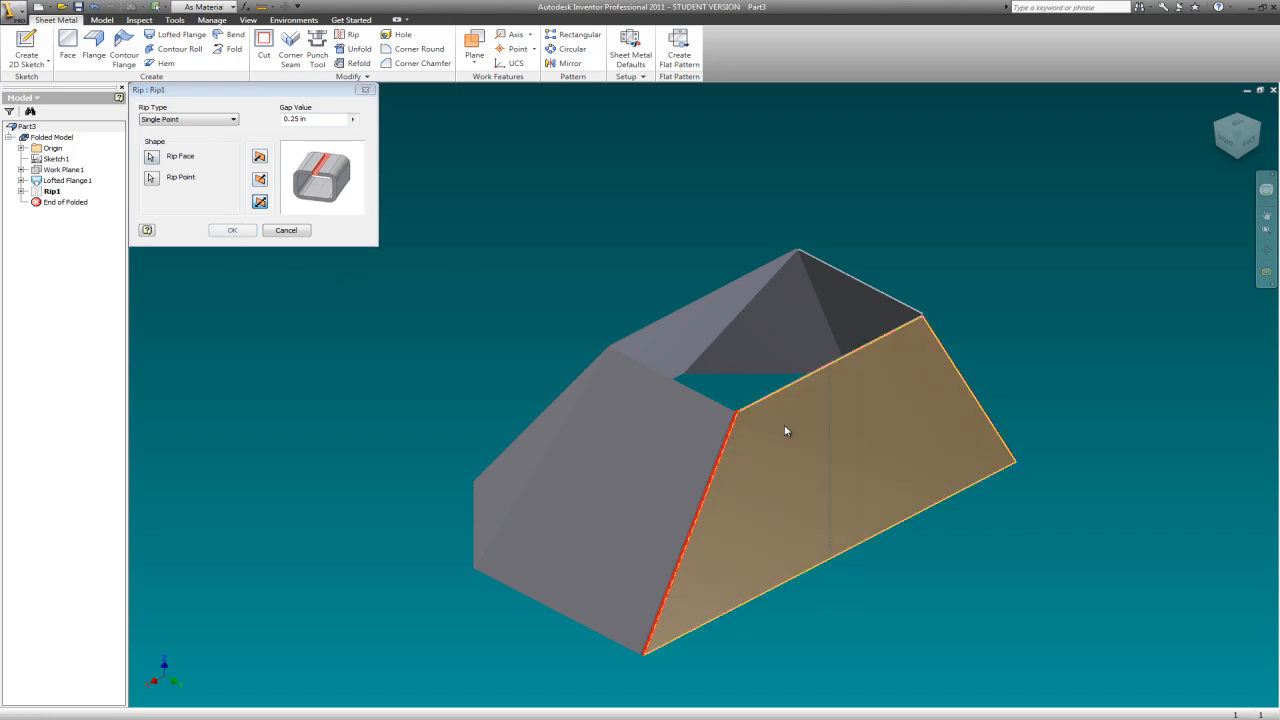
pyautogui.click(152, 178)
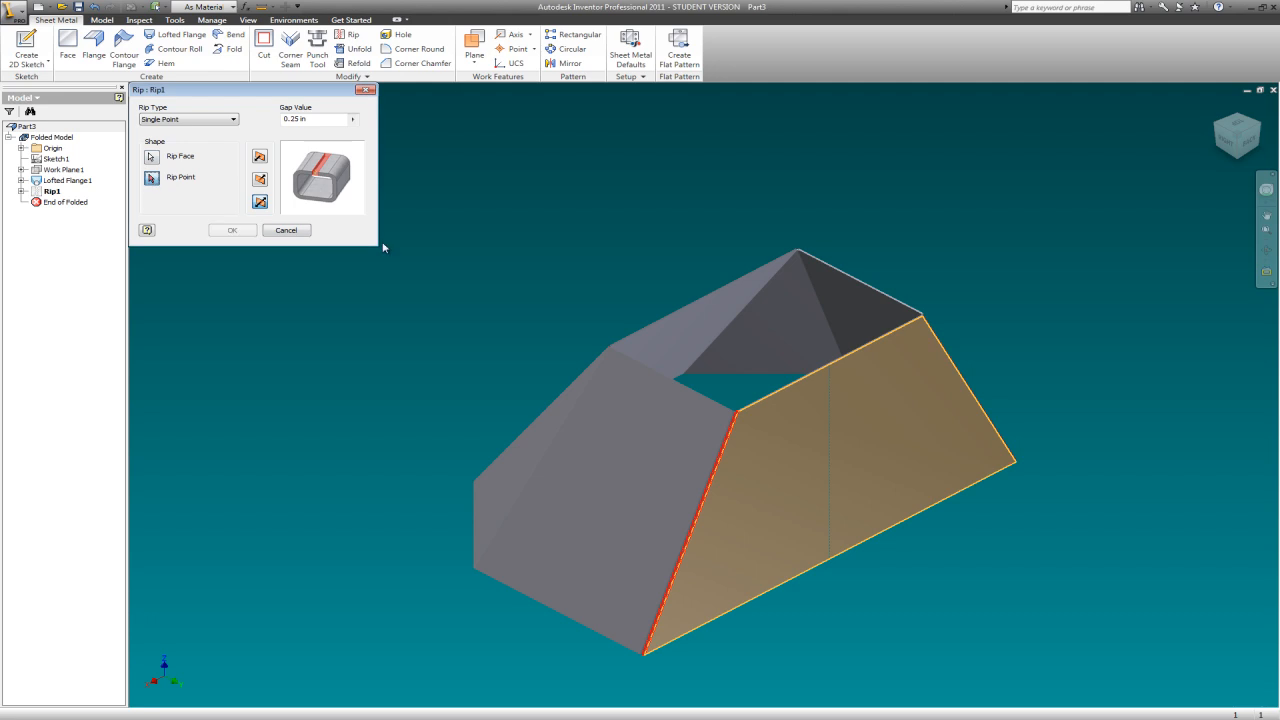
pyautogui.click(830, 366)
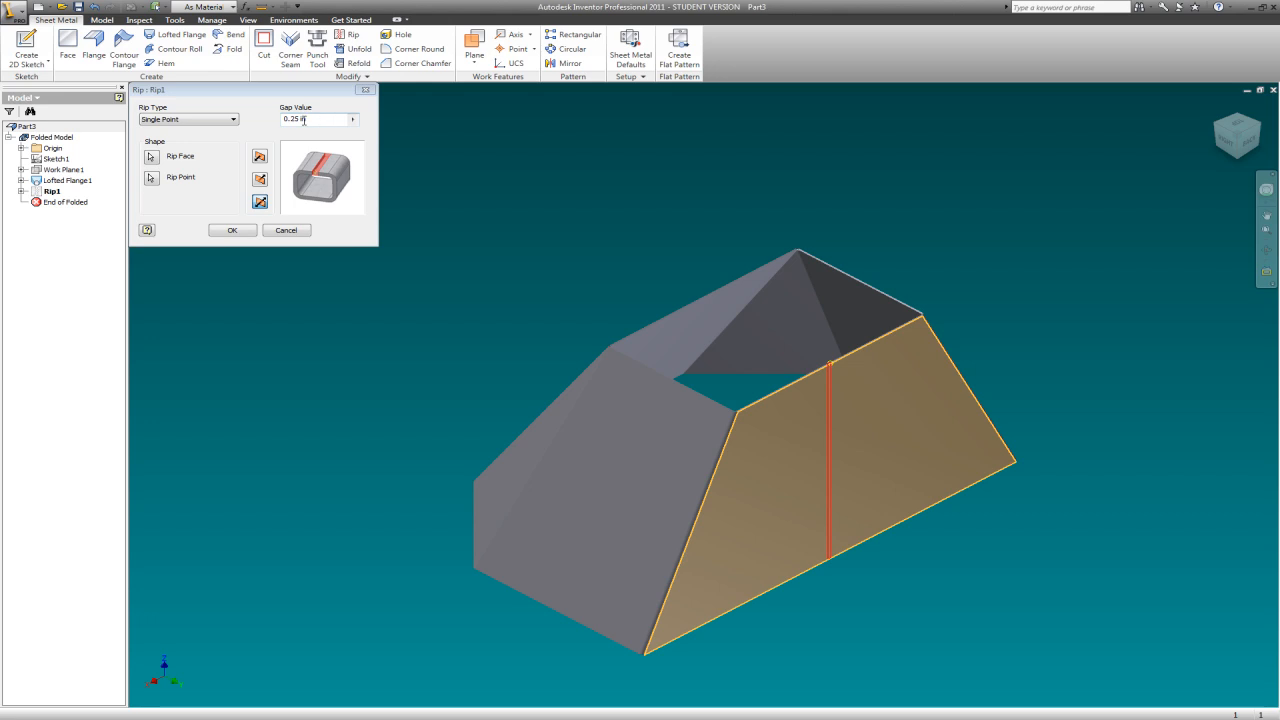
pyautogui.click(243, 232)
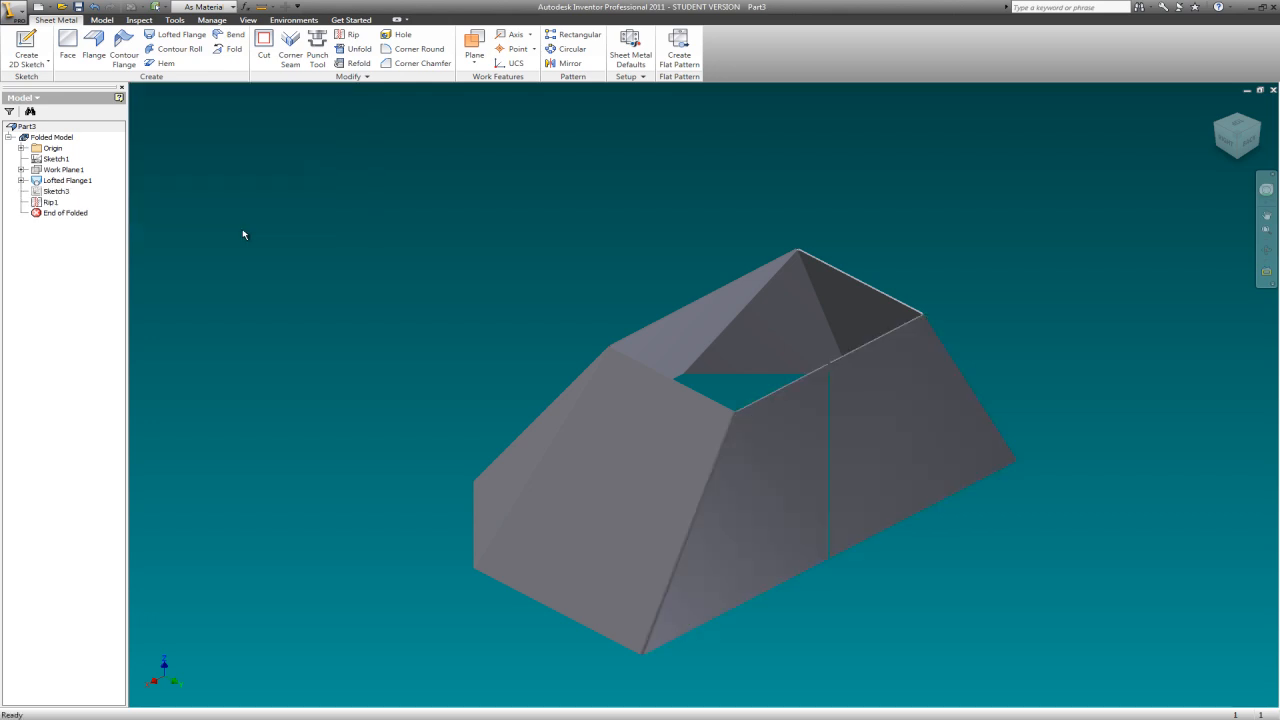
# Examine the rip gap in the middle of the back face up close from the top view.
pyautogui.click(1238, 126)
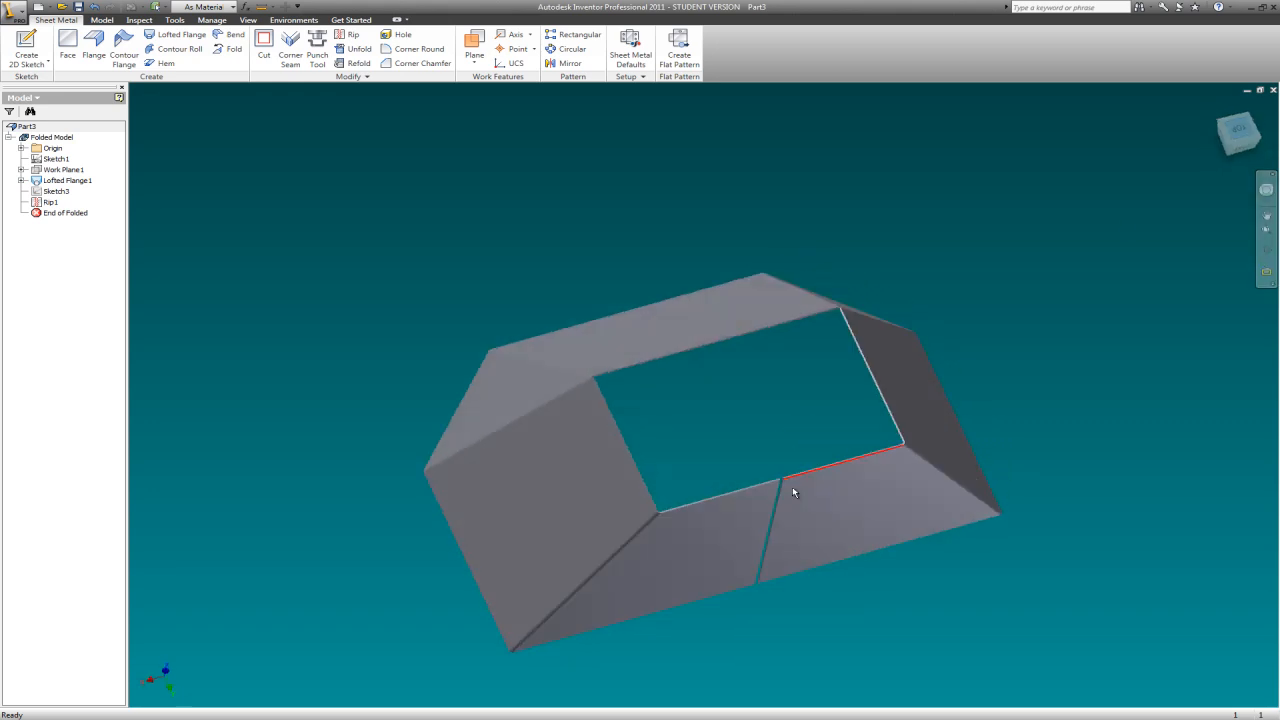
pyautogui.scroll(2, 742, 592)
pyautogui.scroll(-7, 732, 597)
pyautogui.scroll(-2, 732, 598)
pyautogui.scroll(3, 694, 423)
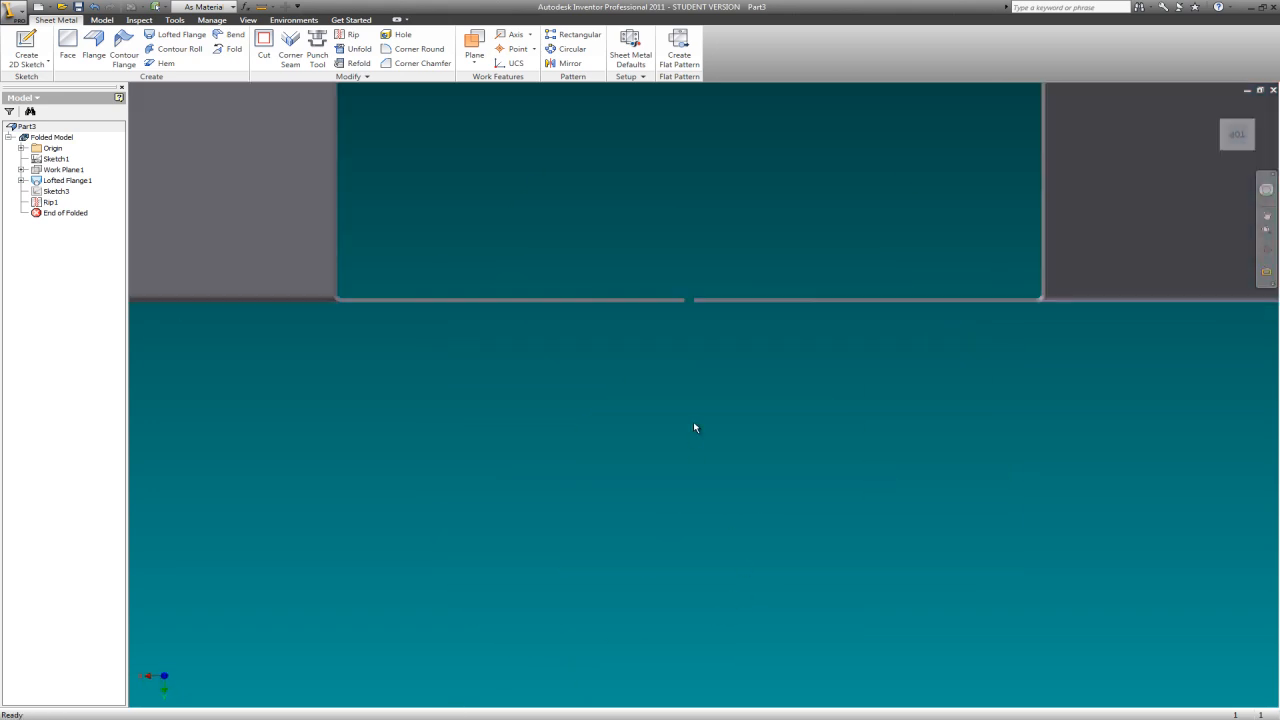
pyautogui.scroll(2, 690, 290)
pyautogui.scroll(-5, 718, 278)
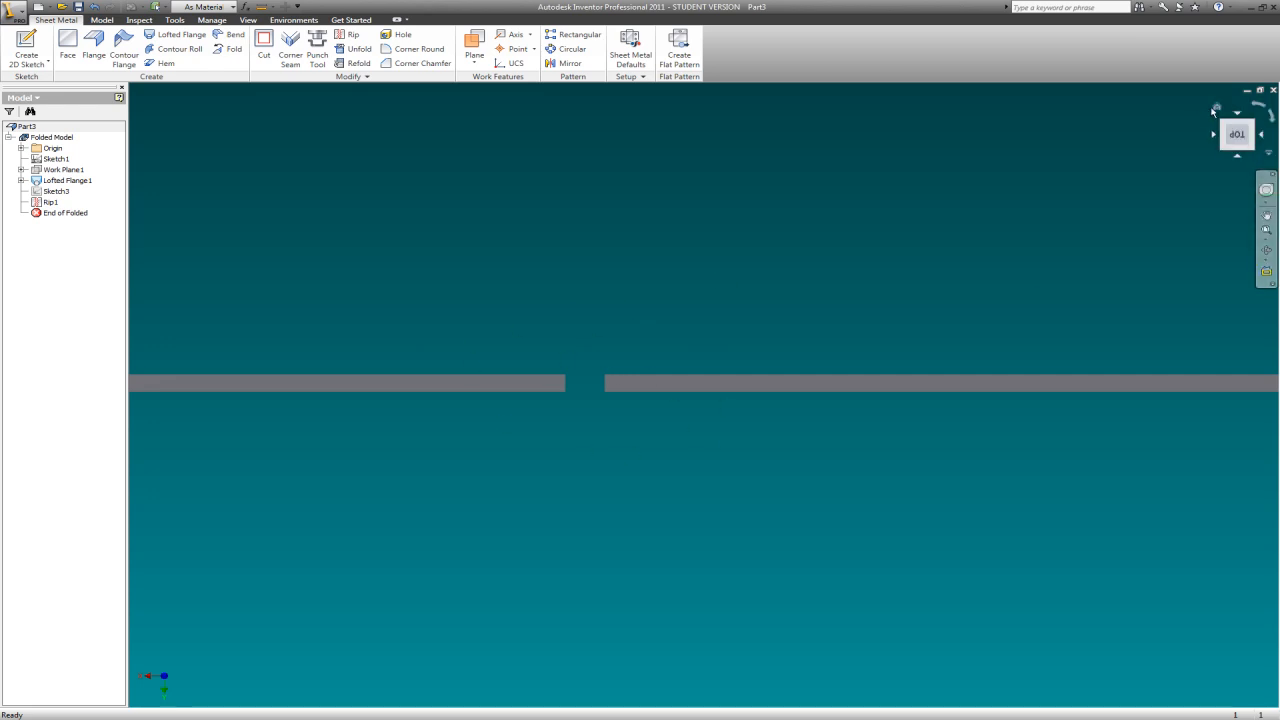
pyautogui.click(1217, 106)
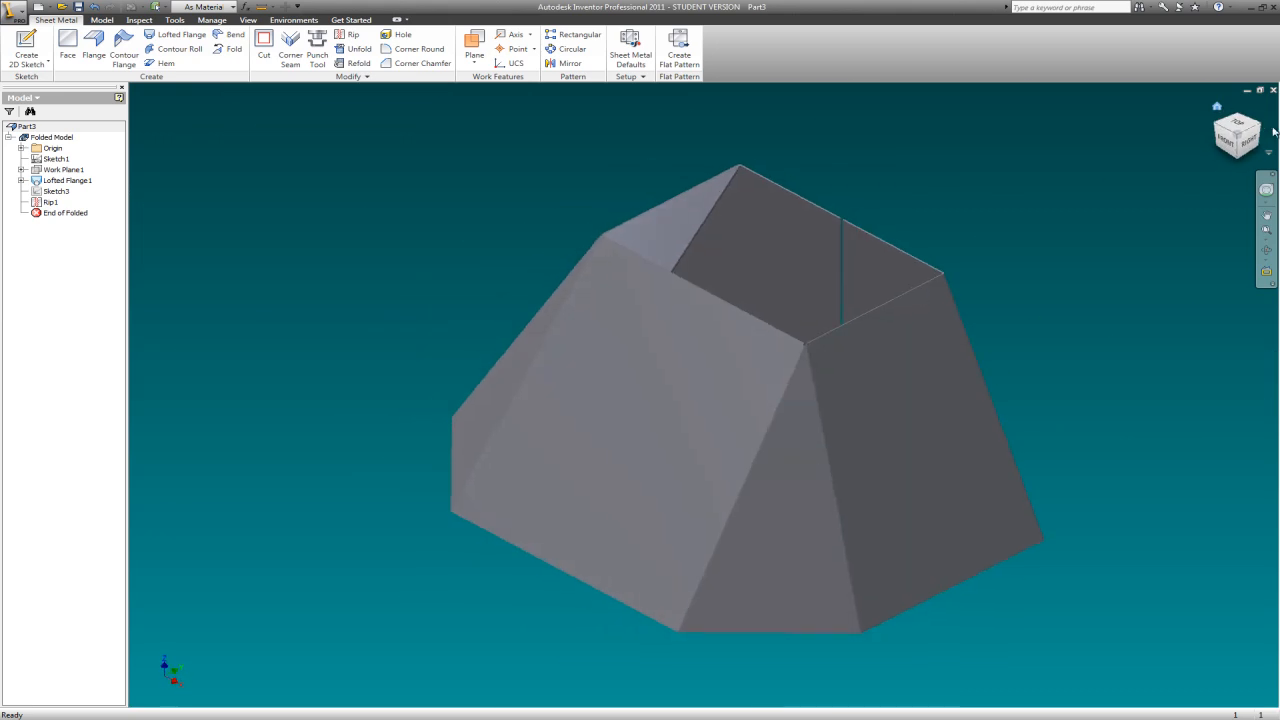
pyautogui.click(1261, 127)
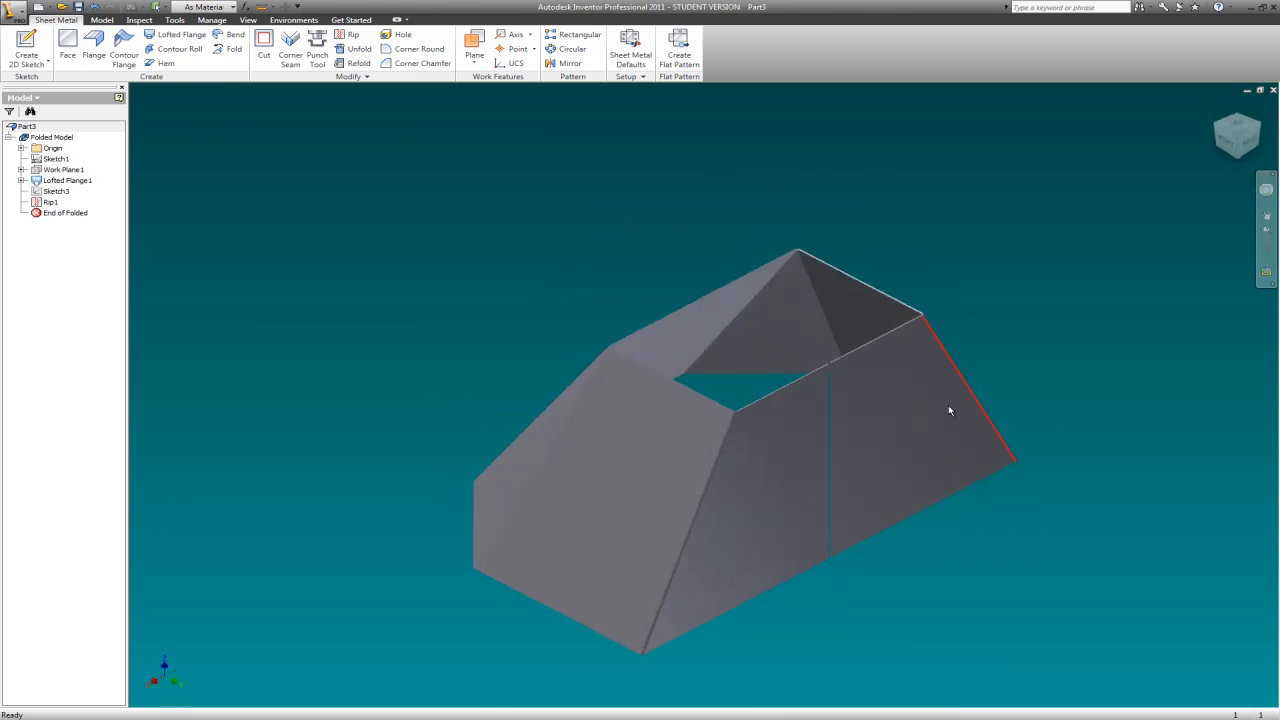
# Add a flange along the vertical rip edge on the back face's right half, with a 45-degree angle and a .125 height.
pyautogui.scroll(3, 864, 487)
pyautogui.scroll(-4, 864, 487)
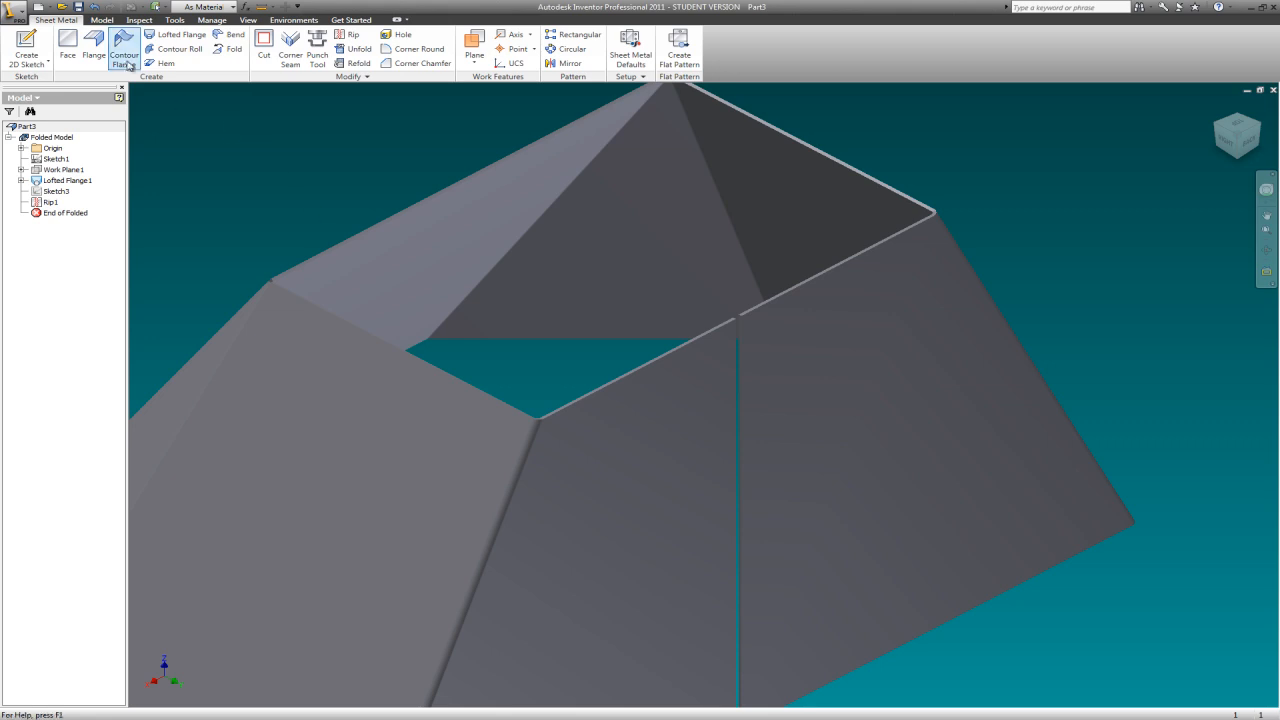
pyautogui.click(104, 40)
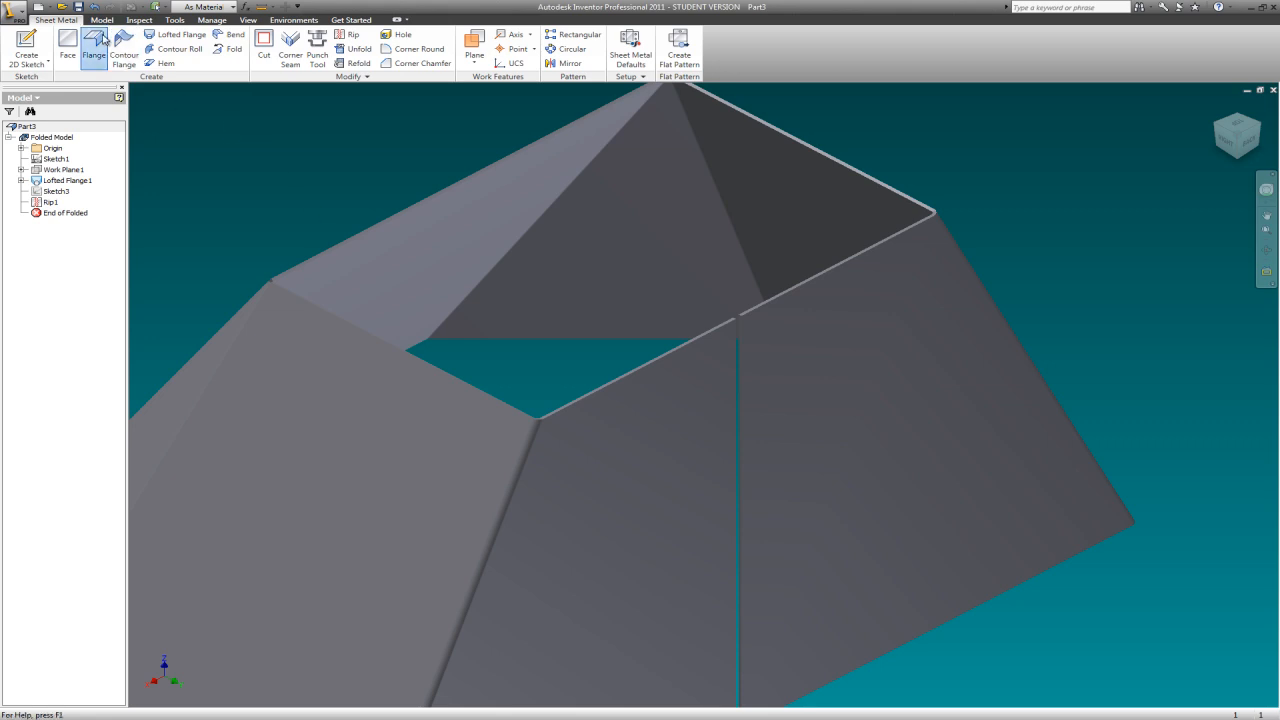
pyautogui.click(744, 448)
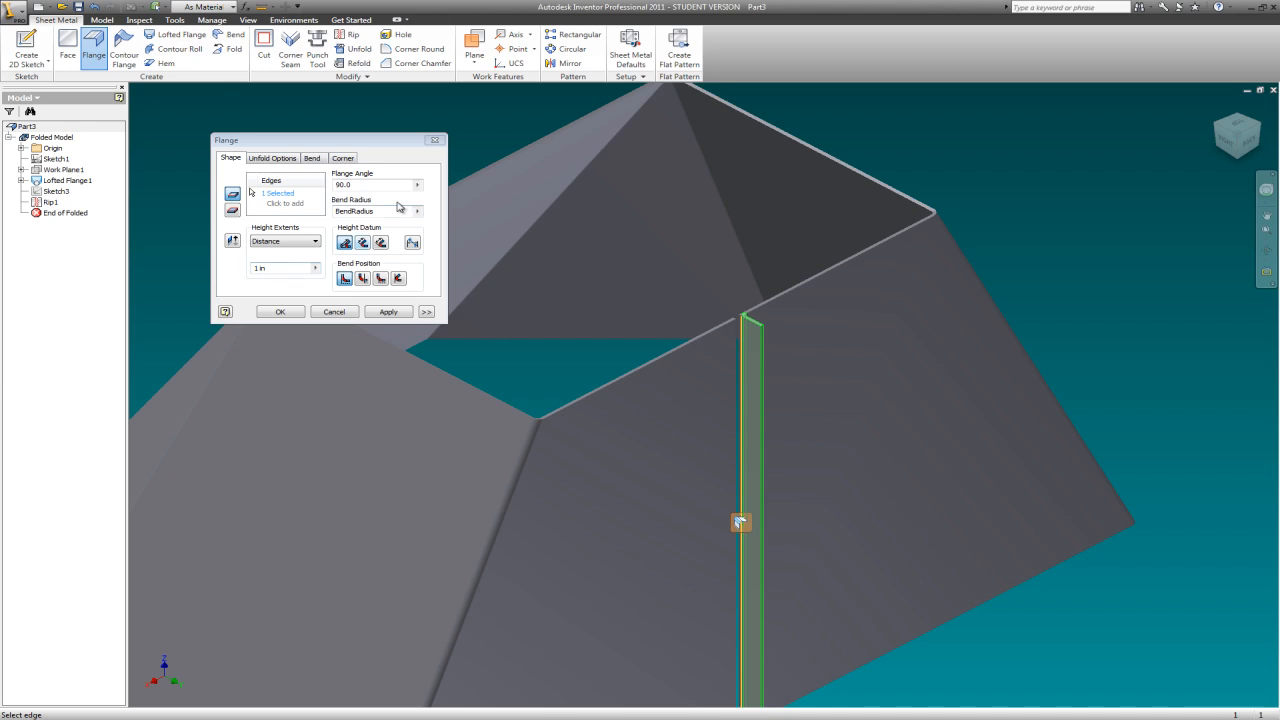
pyautogui.click(338, 184)
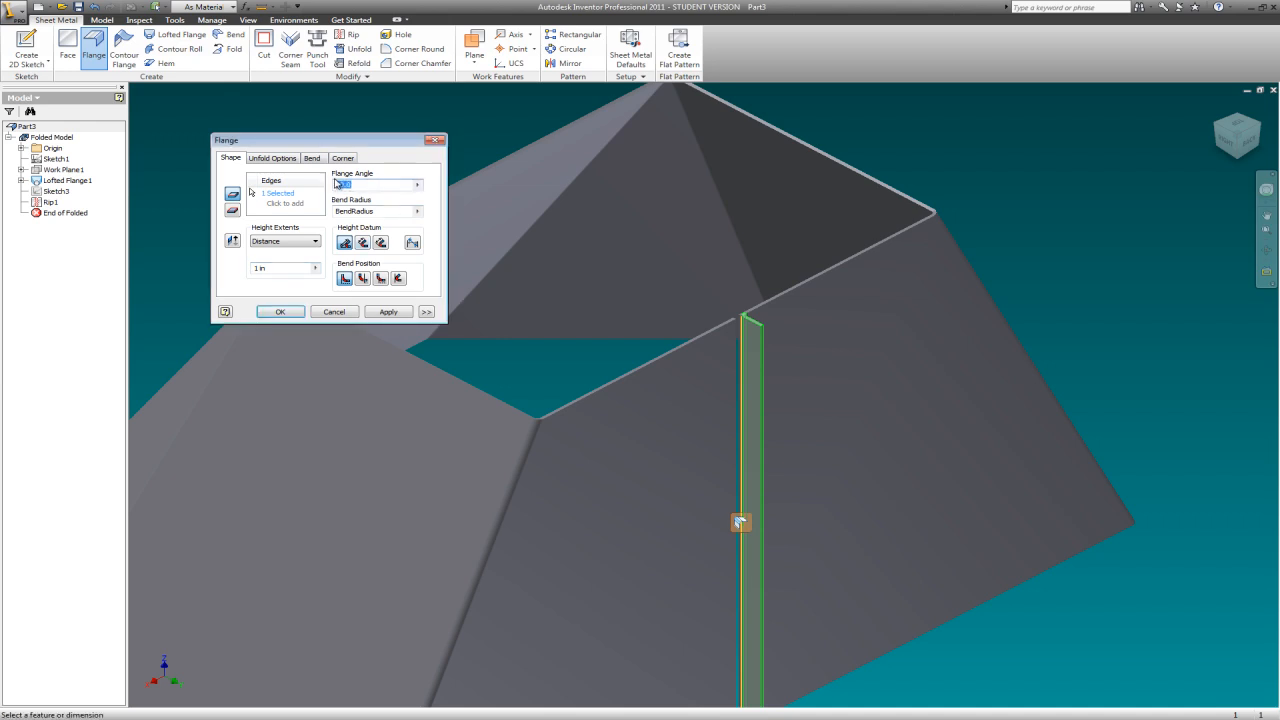
pyautogui.press('BackSpace')
pyautogui.write('45')
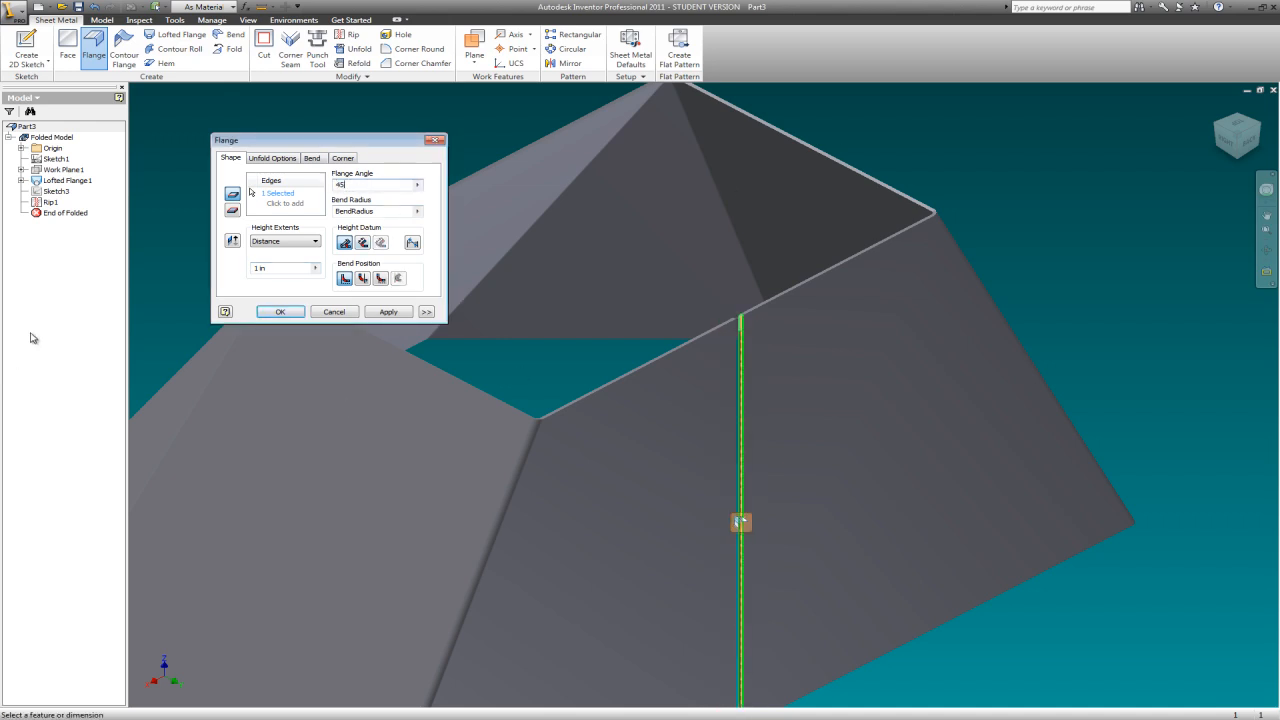
pyautogui.click(277, 266)
pyautogui.write('.125')
pyautogui.press('Return')
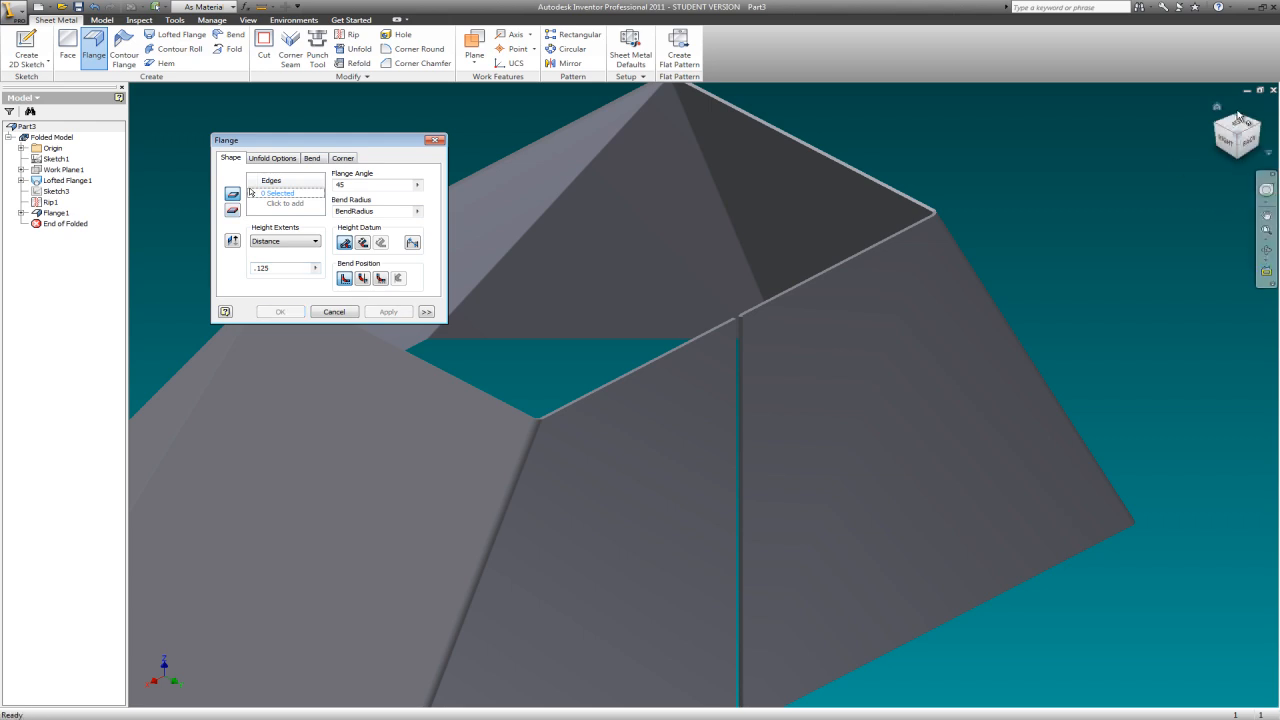
pyautogui.click(1240, 116)
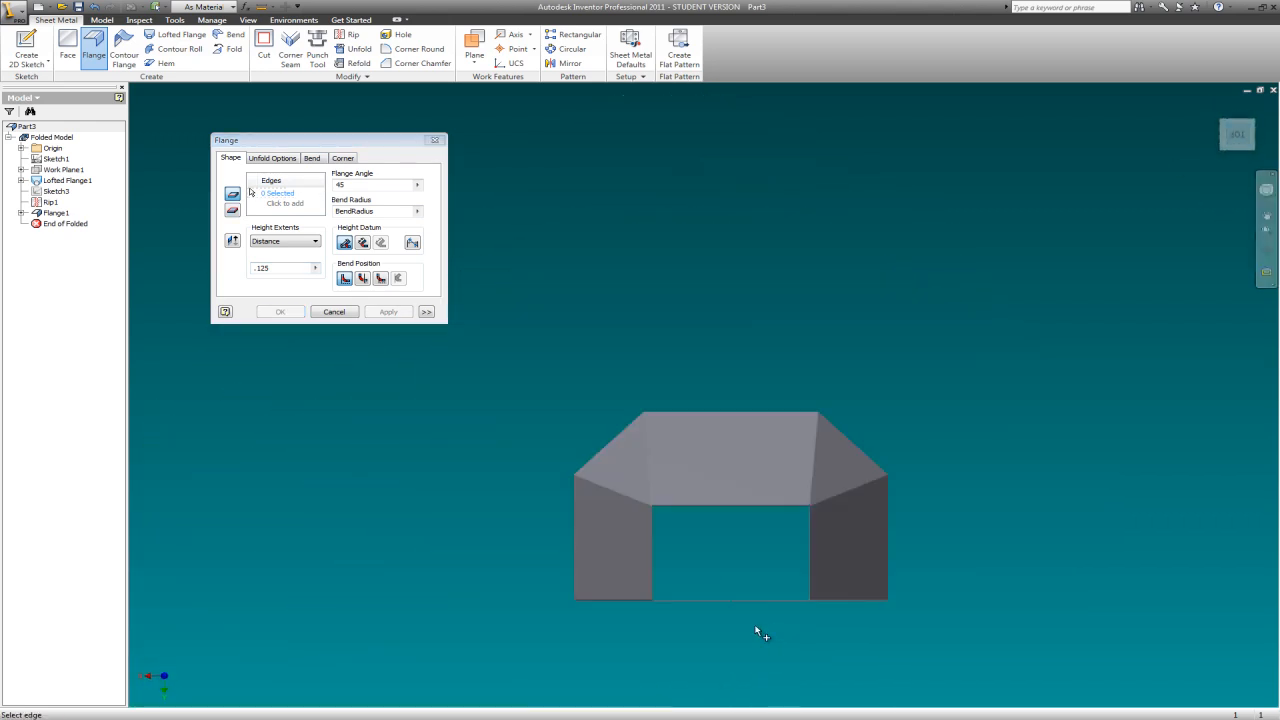
# Edit the 45-degree flange on the rip edge and set its height to .2.
pyautogui.scroll(8, 785, 525)
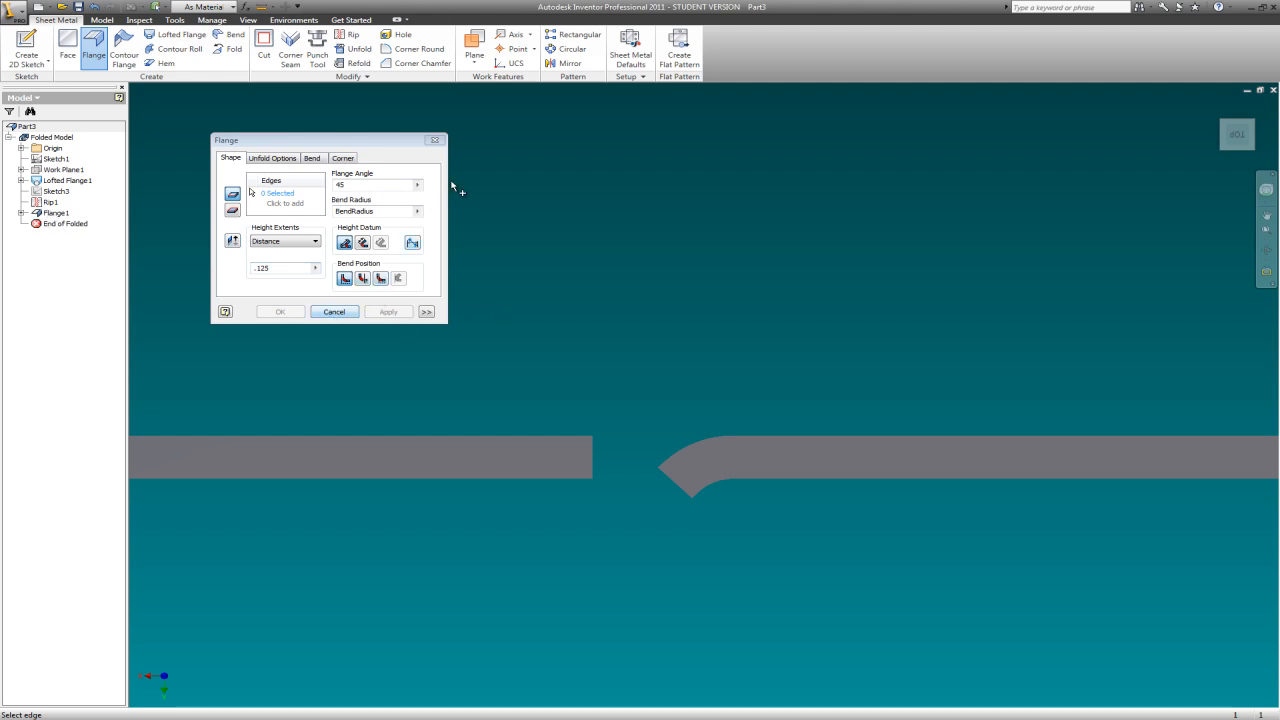
pyautogui.click(438, 142)
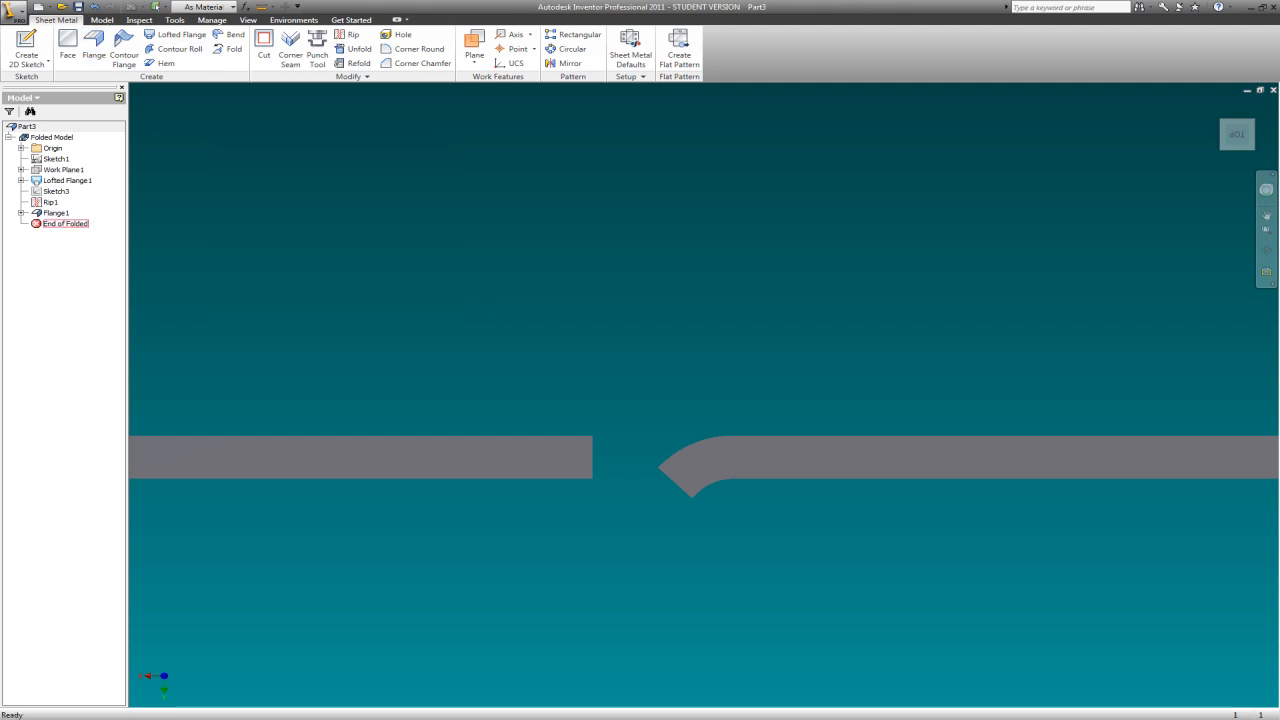
pyautogui.rightClick(60, 214)
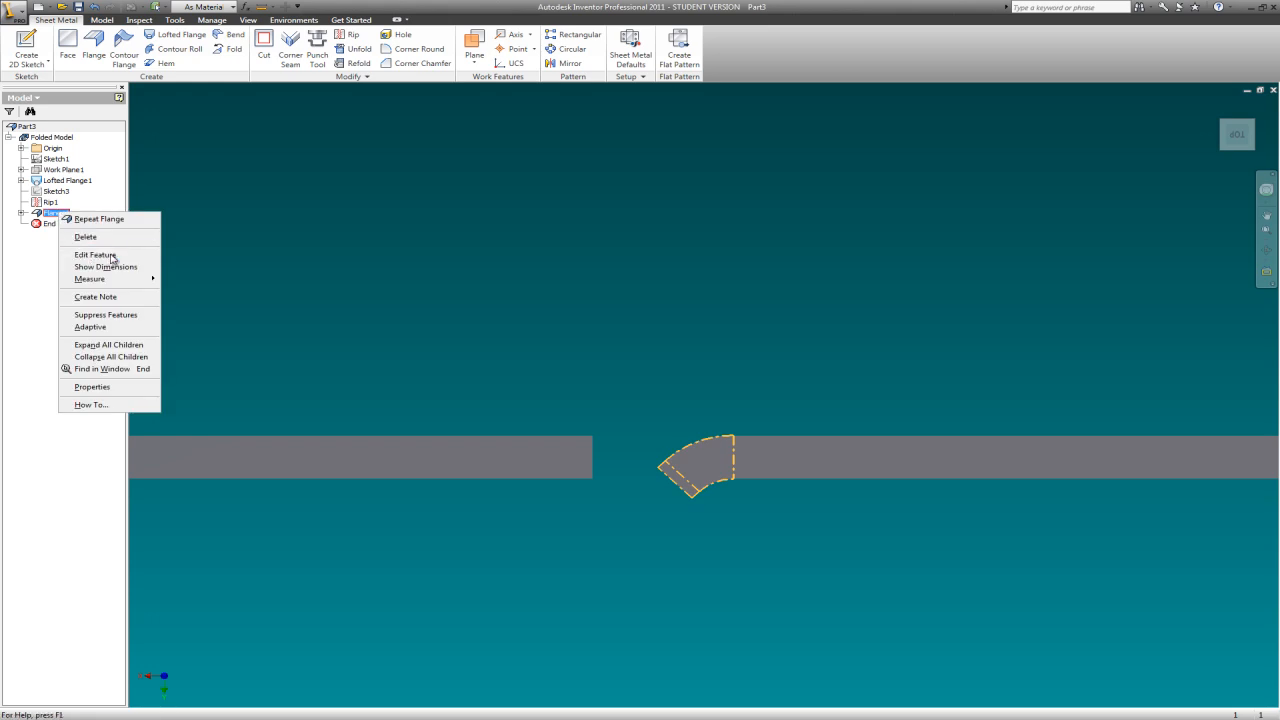
pyautogui.click(100, 258)
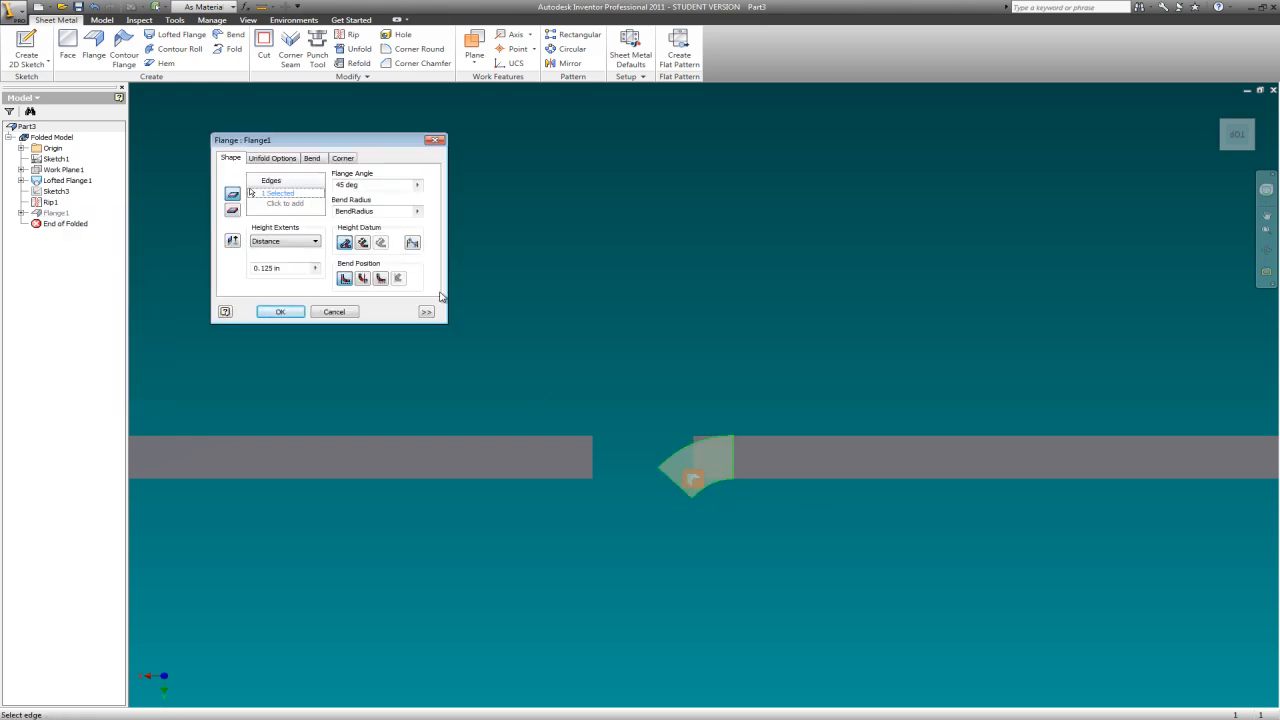
pyautogui.write('.2')
pyautogui.press('Return')
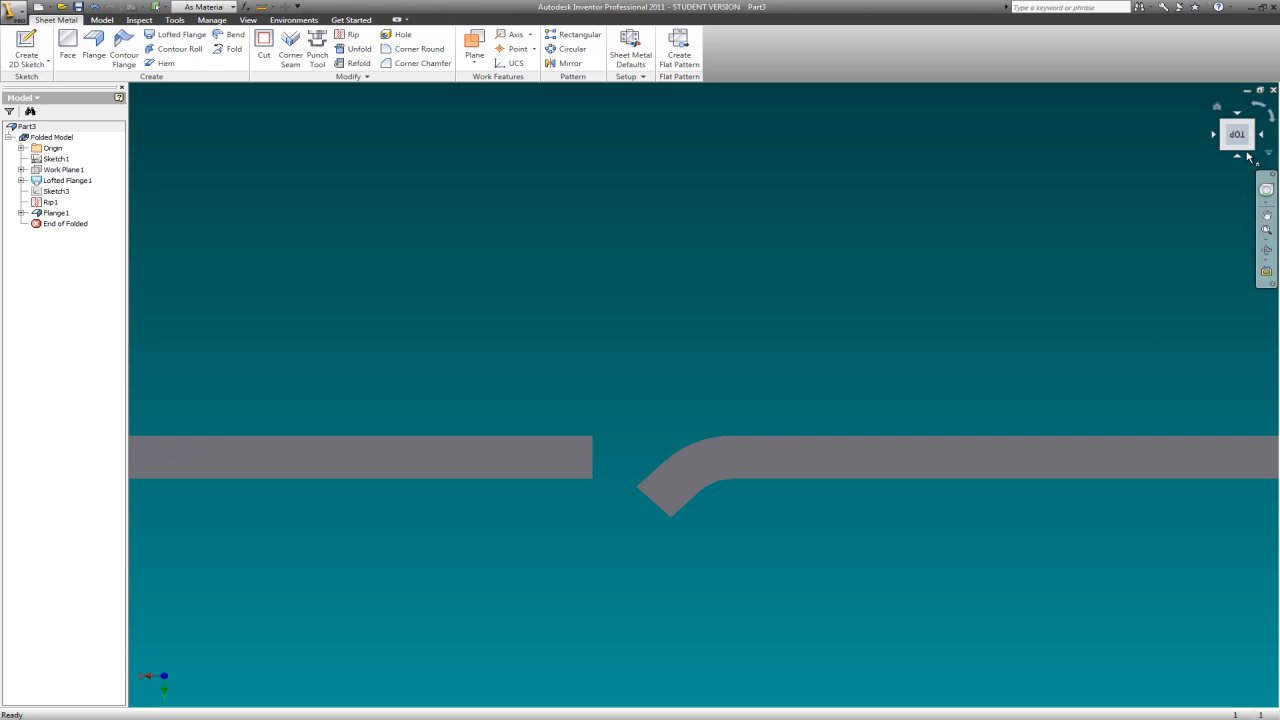
# Start a second 45-degree flange on the free edge of the first rip flange so it bends back parallel to the back face.
pyautogui.click(1241, 157)
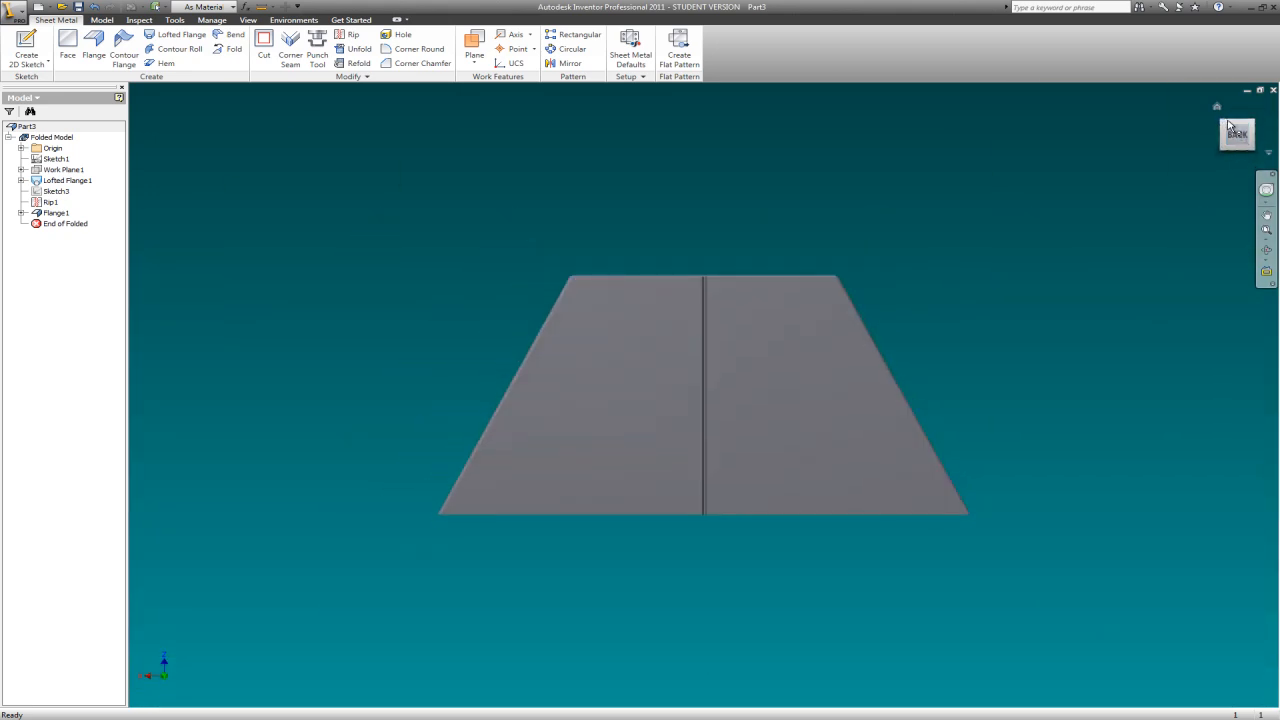
pyautogui.click(1233, 131)
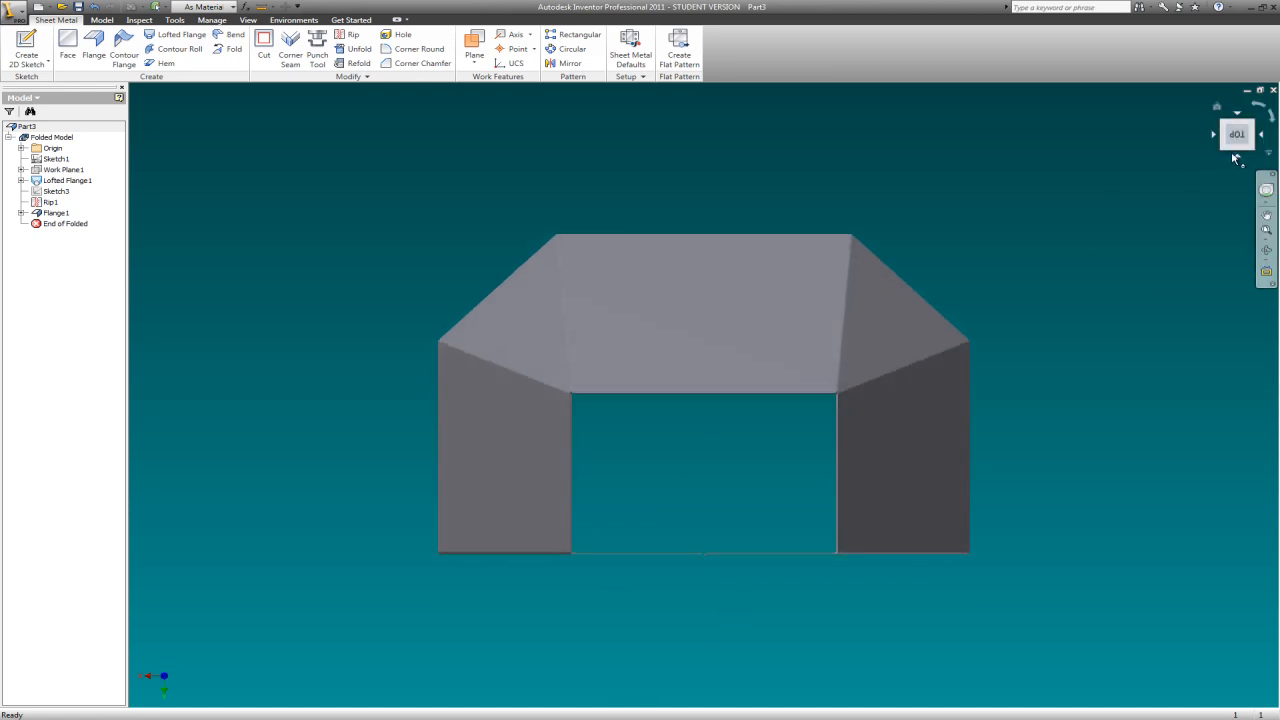
pyautogui.click(1230, 122)
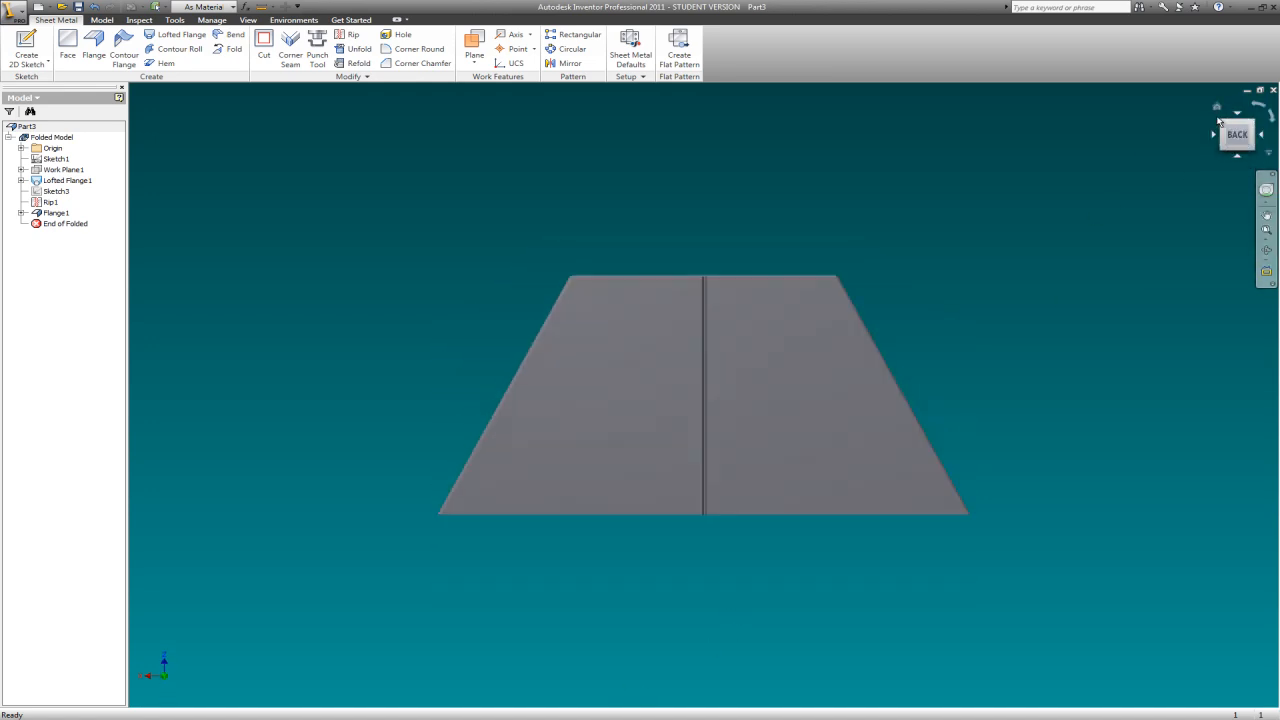
pyautogui.click(1222, 123)
pyautogui.scroll(-4, 869, 403)
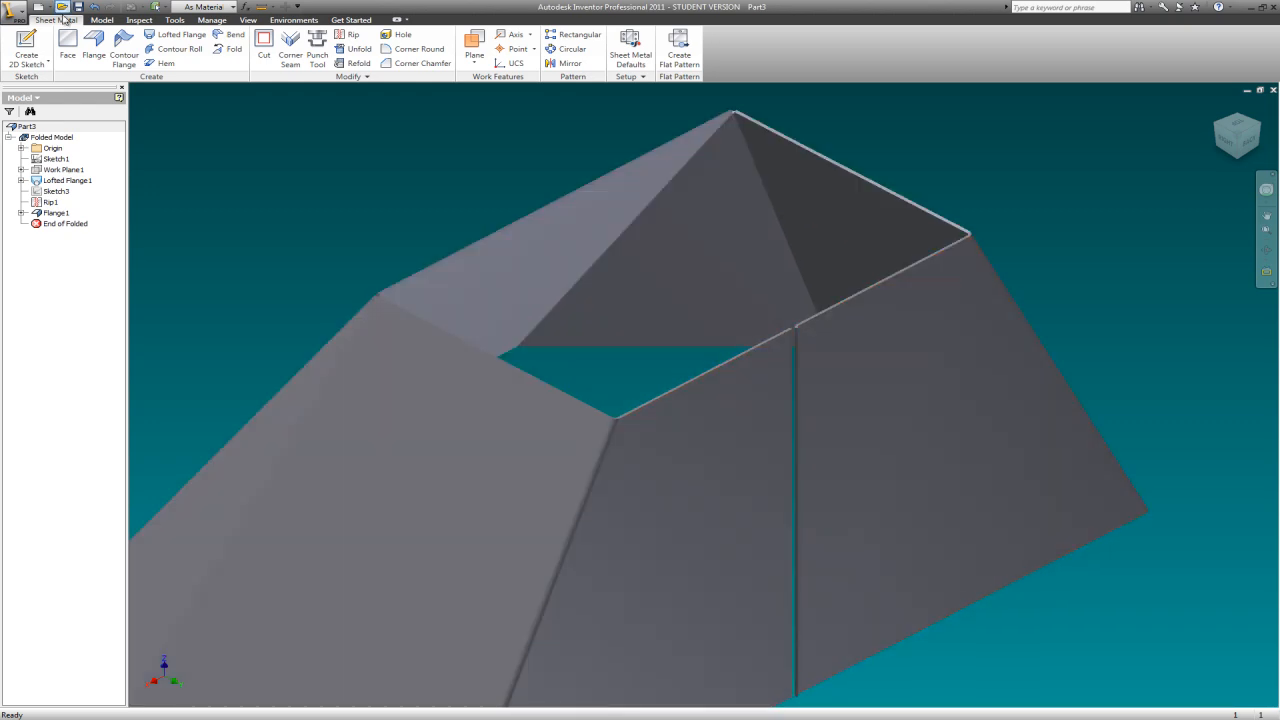
pyautogui.click(94, 45)
pyautogui.scroll(-5, 750, 360)
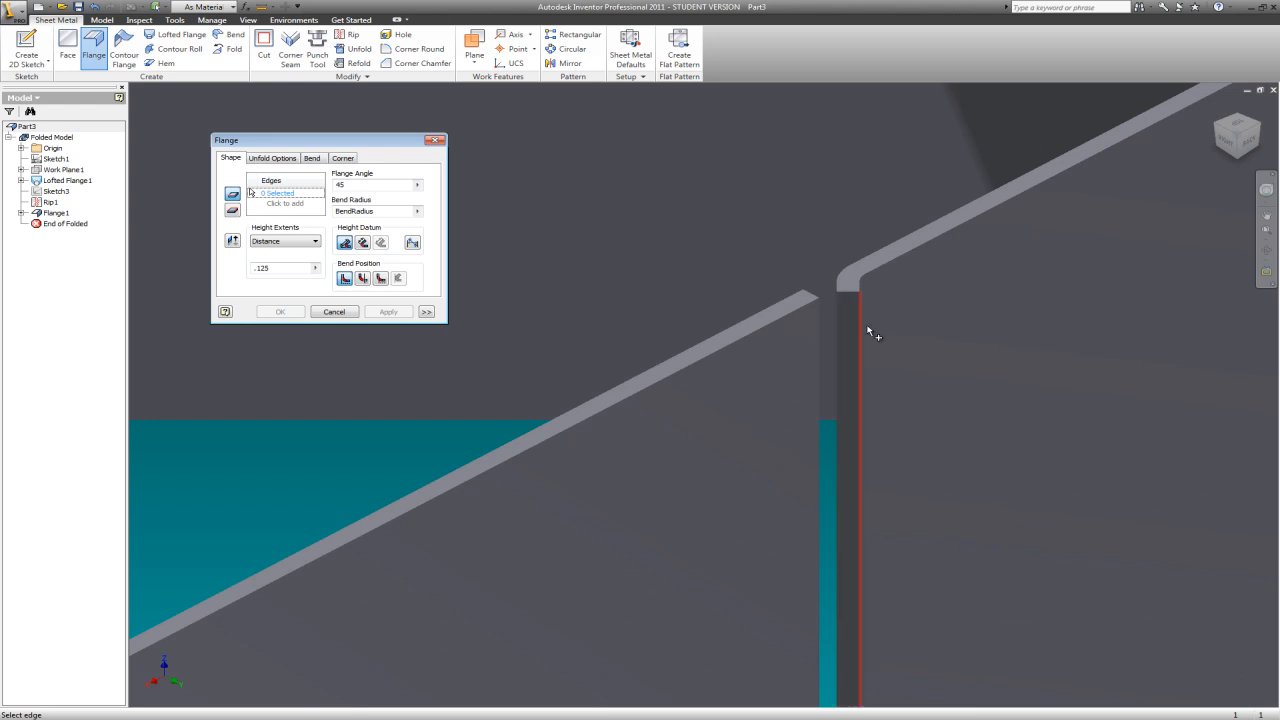
pyautogui.click(841, 338)
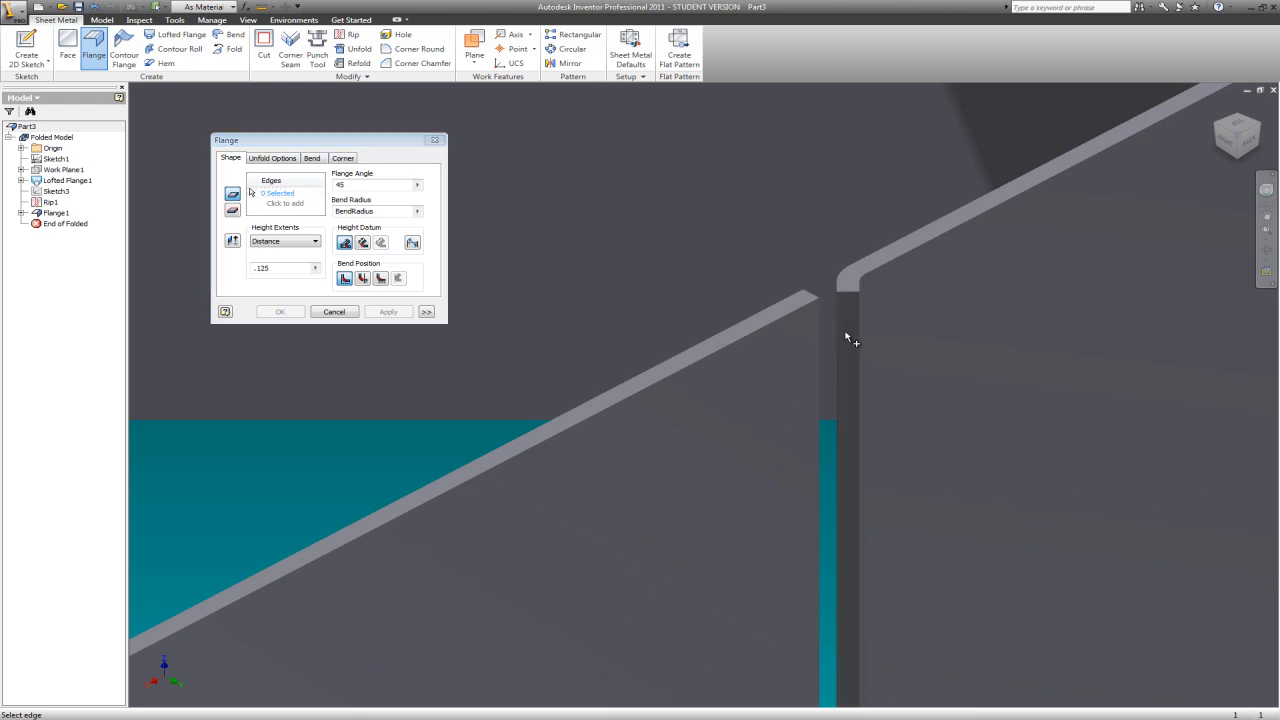
pyautogui.click(841, 348)
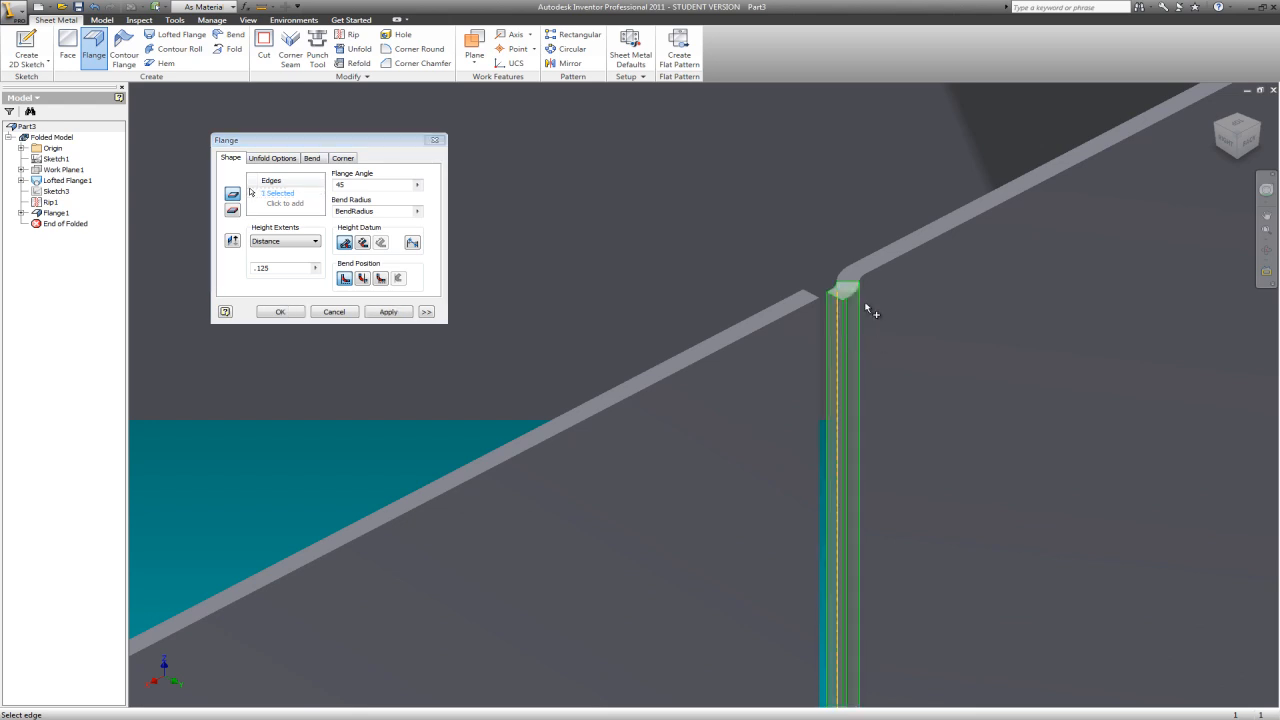
# Examine the second flange's preview up close from the top view, next to the opposite rip edge.
pyautogui.click(1238, 125)
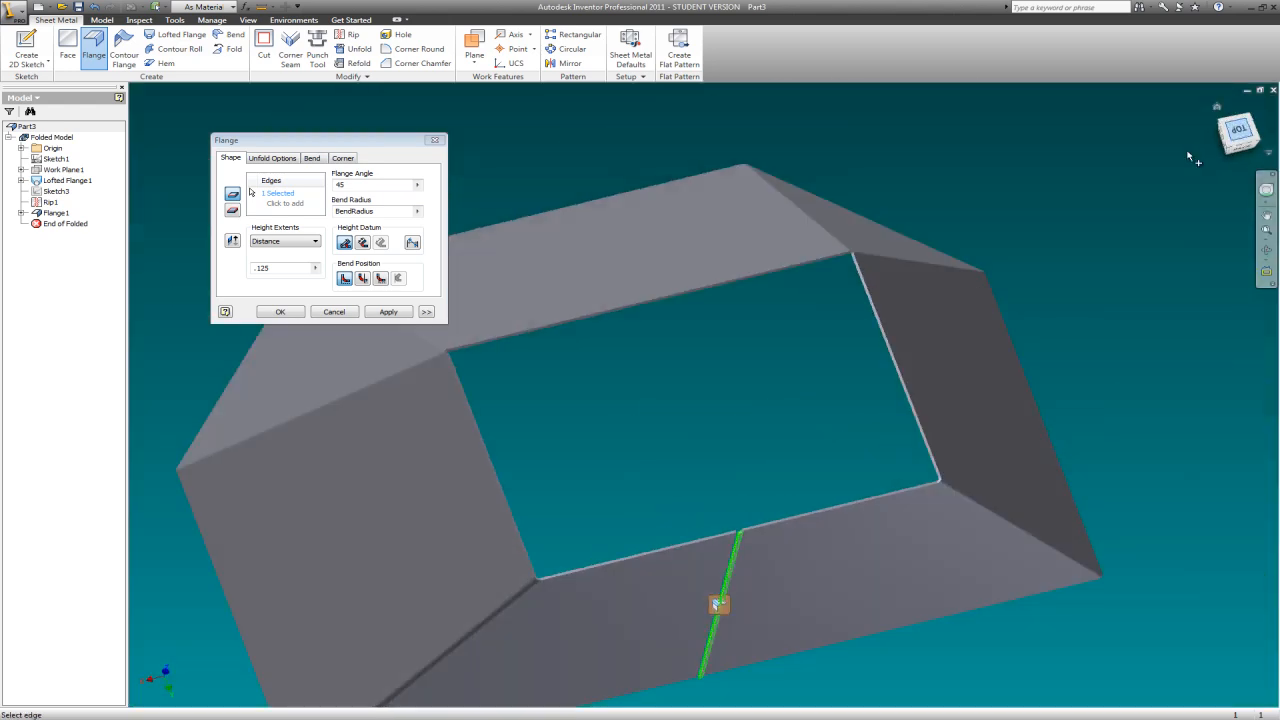
pyautogui.scroll(-2, 753, 574)
pyautogui.scroll(-4, 649, 366)
pyautogui.scroll(-2, 796, 464)
pyautogui.scroll(-2, 720, 414)
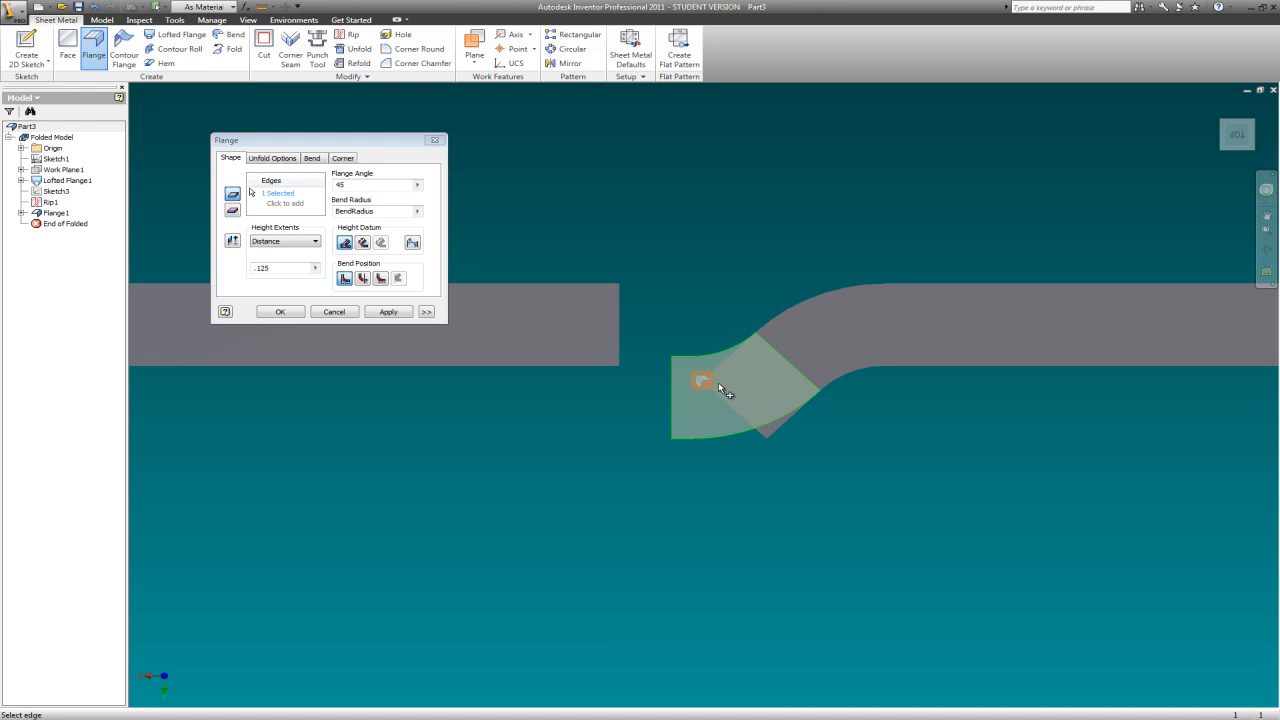
pyautogui.scroll(-2, 722, 372)
pyautogui.scroll(-3, 874, 271)
pyautogui.scroll(2, 877, 237)
pyautogui.scroll(2, 857, 254)
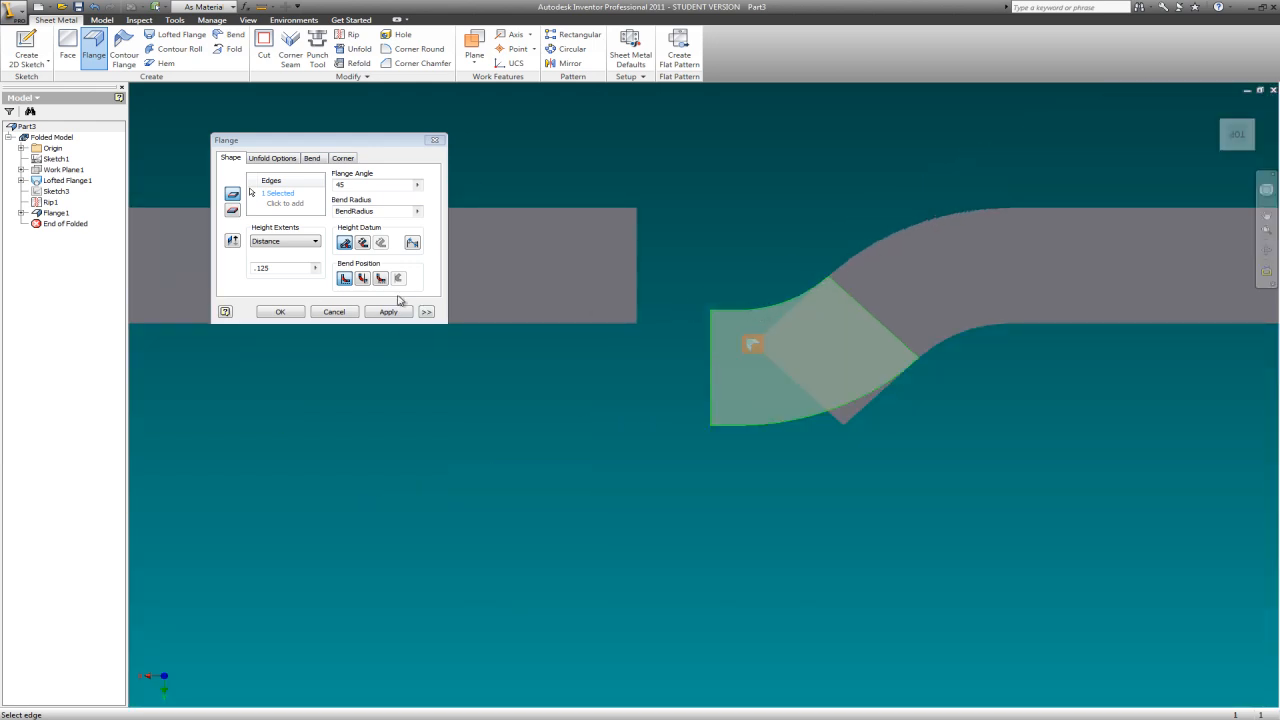
# Set the second flange's height to 1 and create it, accepting the intersection warning.
pyautogui.click(269, 267)
pyautogui.moveTo(268, 264); pyautogui.dragTo(210, 250)
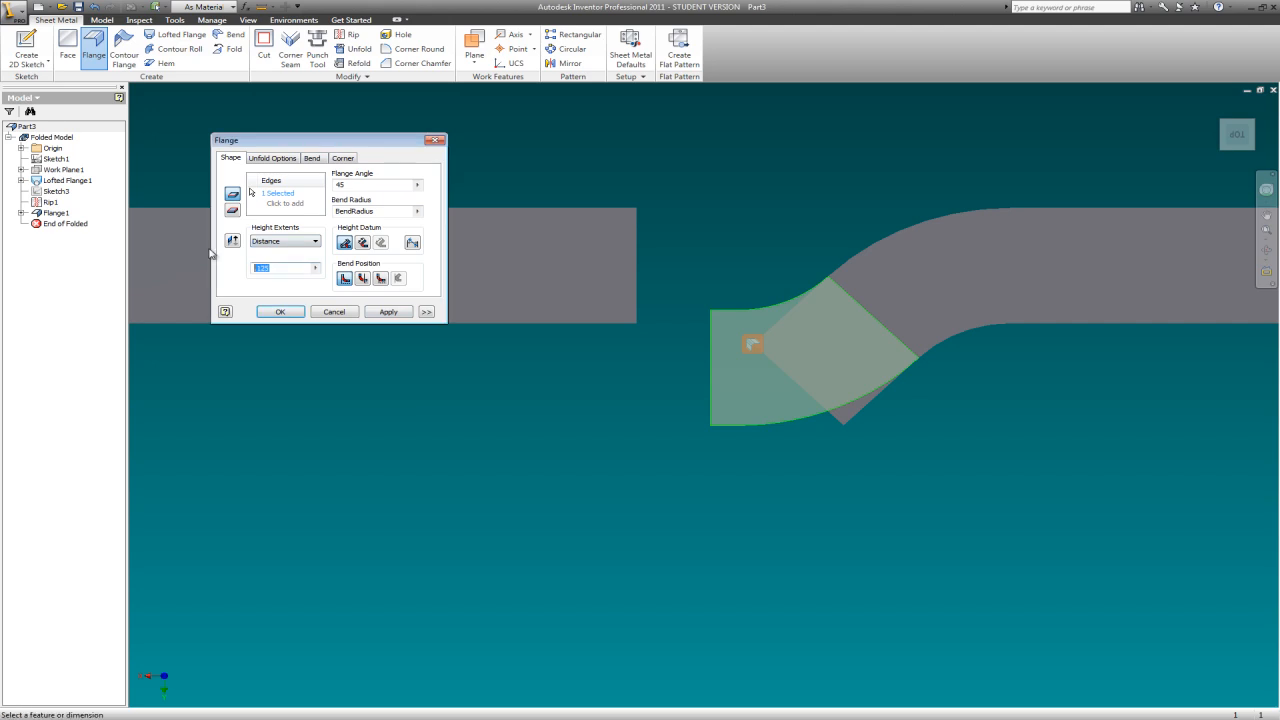
pyautogui.write('1')
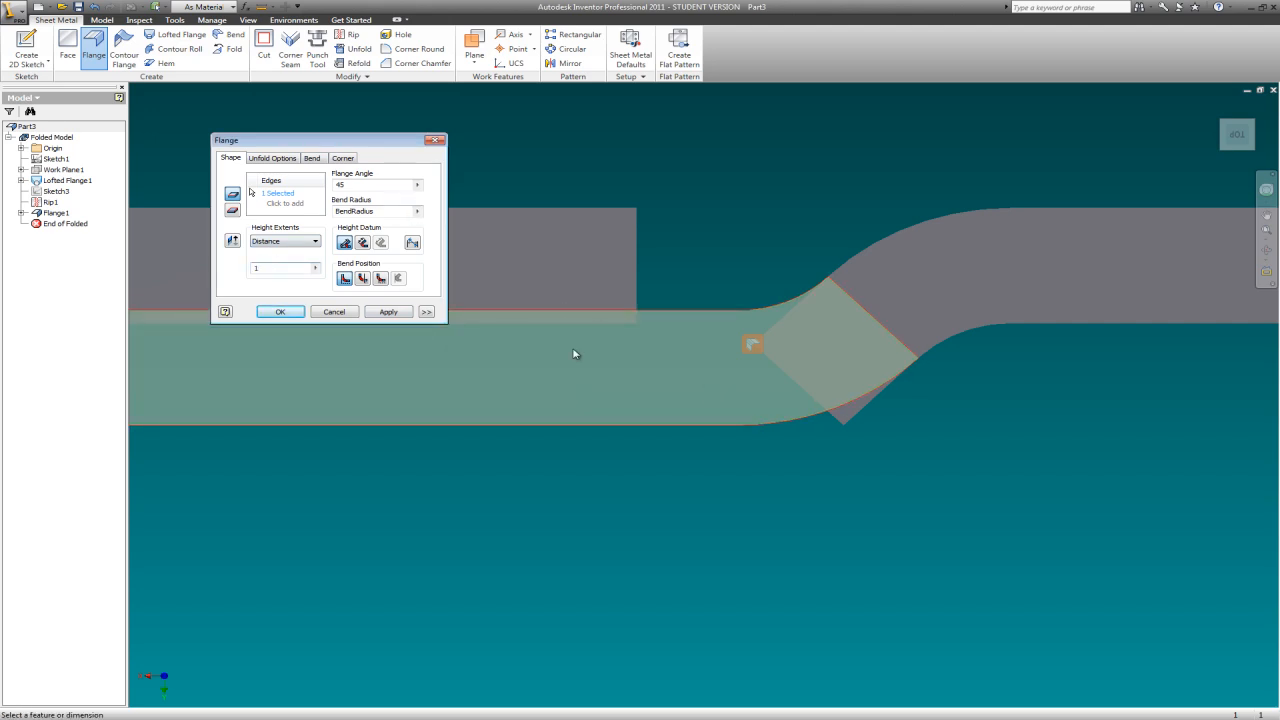
pyautogui.click(388, 312)
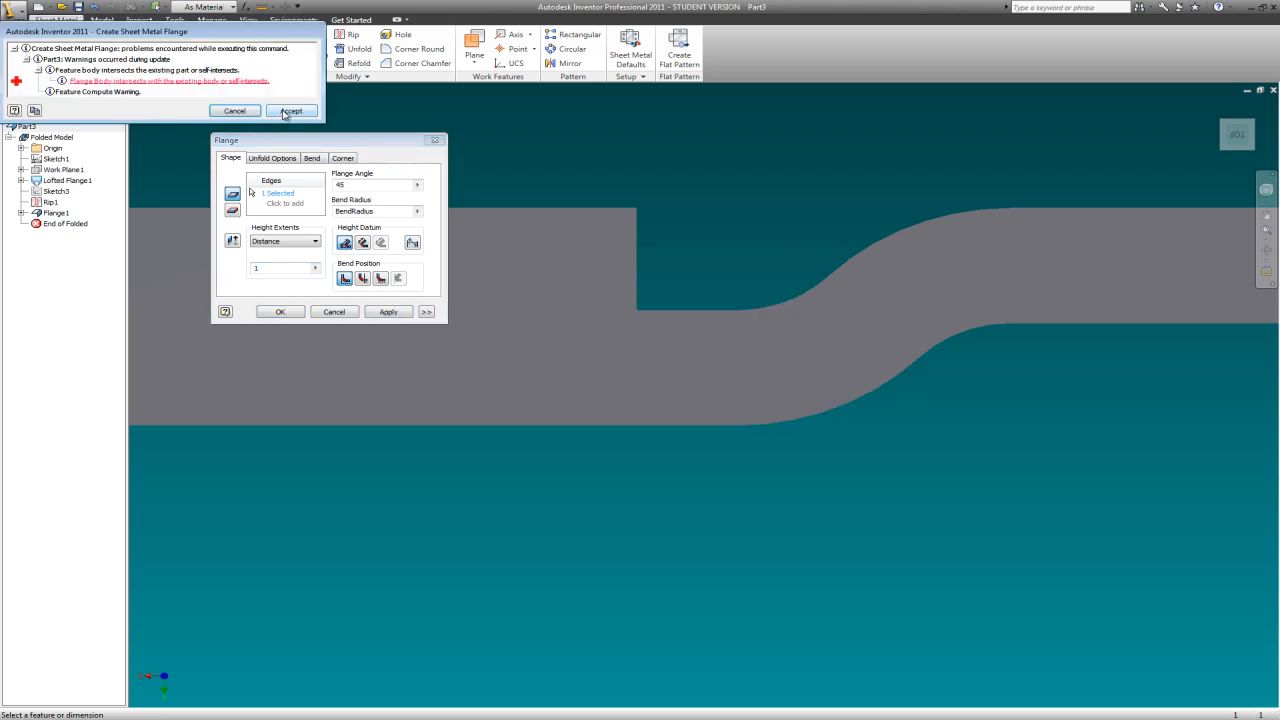
pyautogui.click(291, 111)
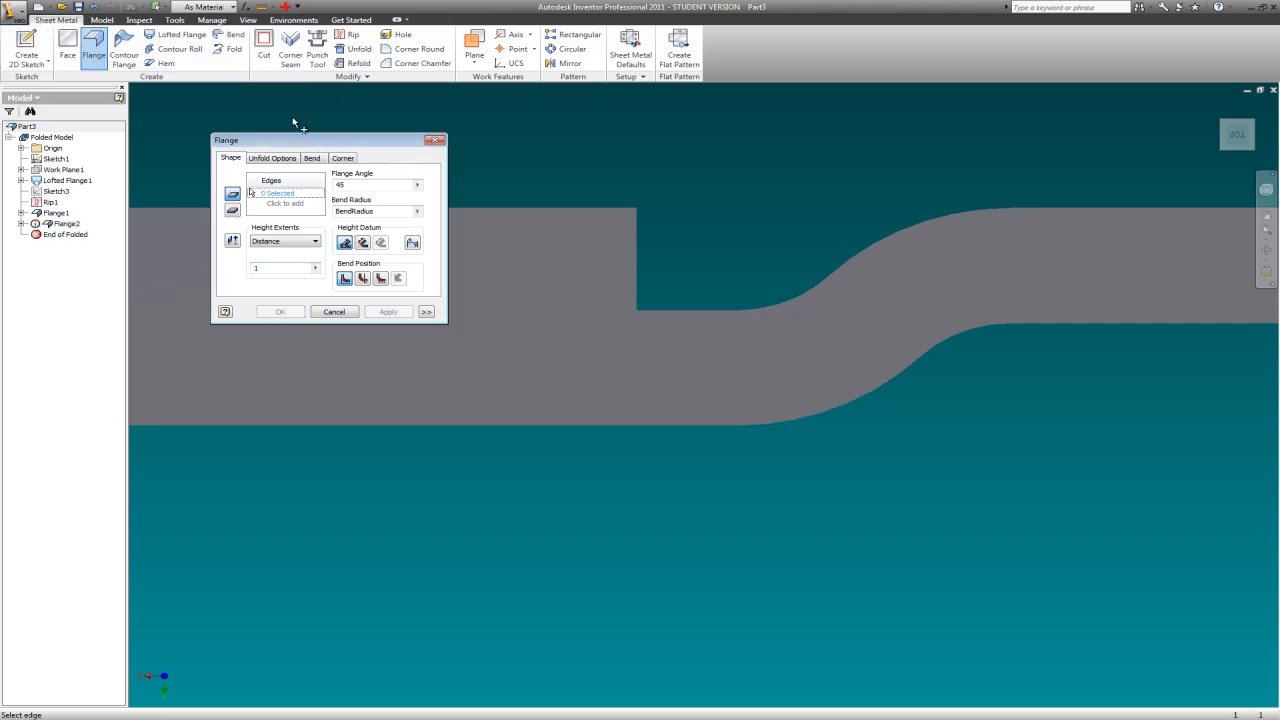
pyautogui.click(438, 139)
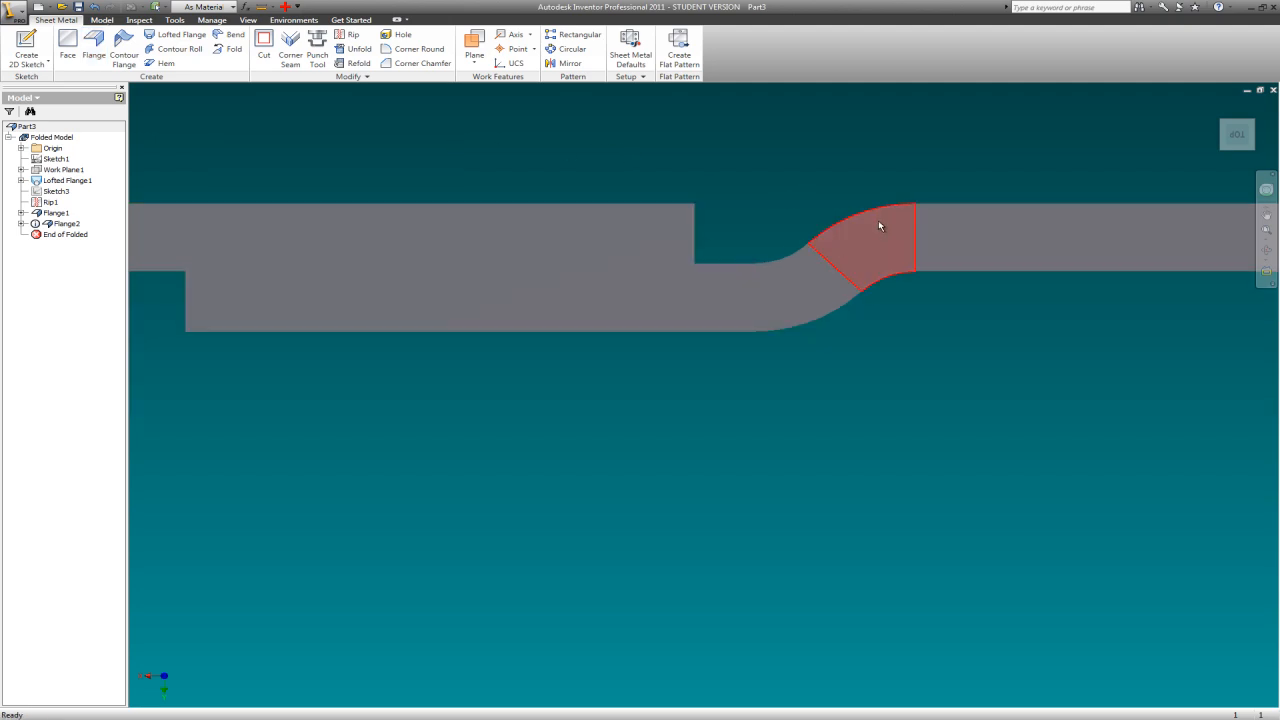
# Increase the first rip flange's height to .3 to move the second flange clear of the back face.
pyautogui.click(56, 213)
pyautogui.rightClick(57, 217)
pyautogui.click(95, 256)
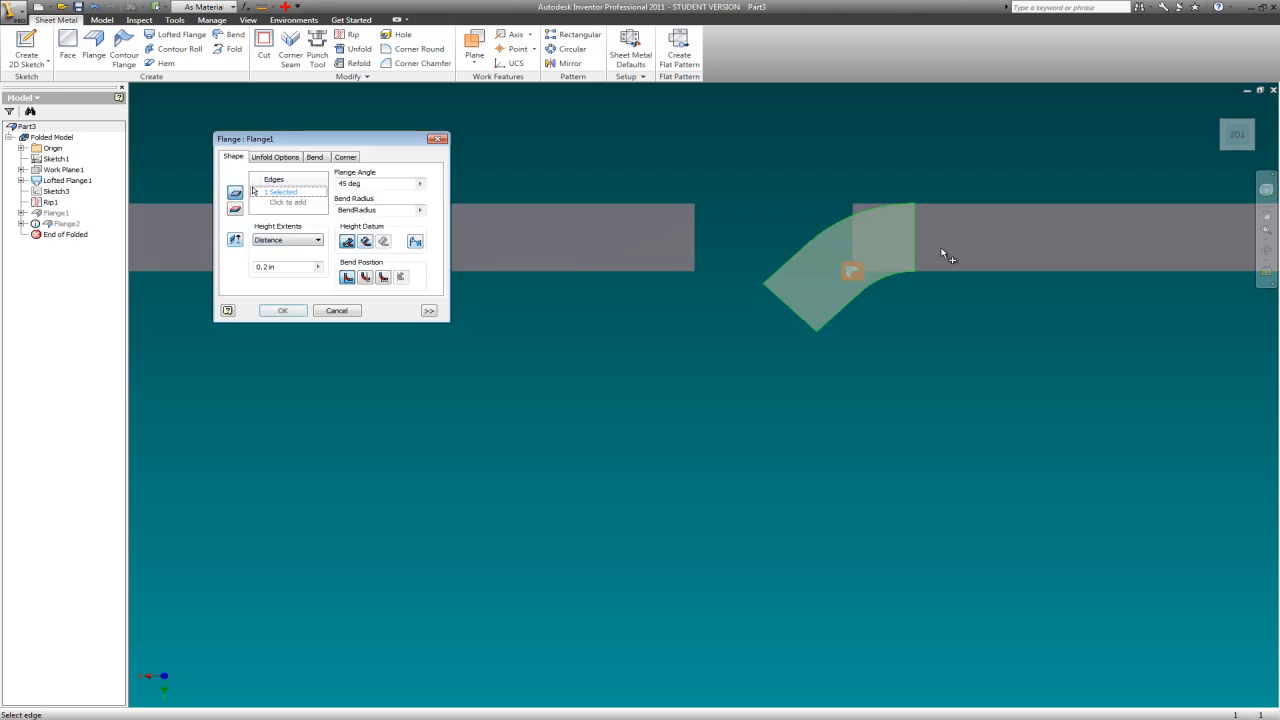
pyautogui.doubleClick(293, 268)
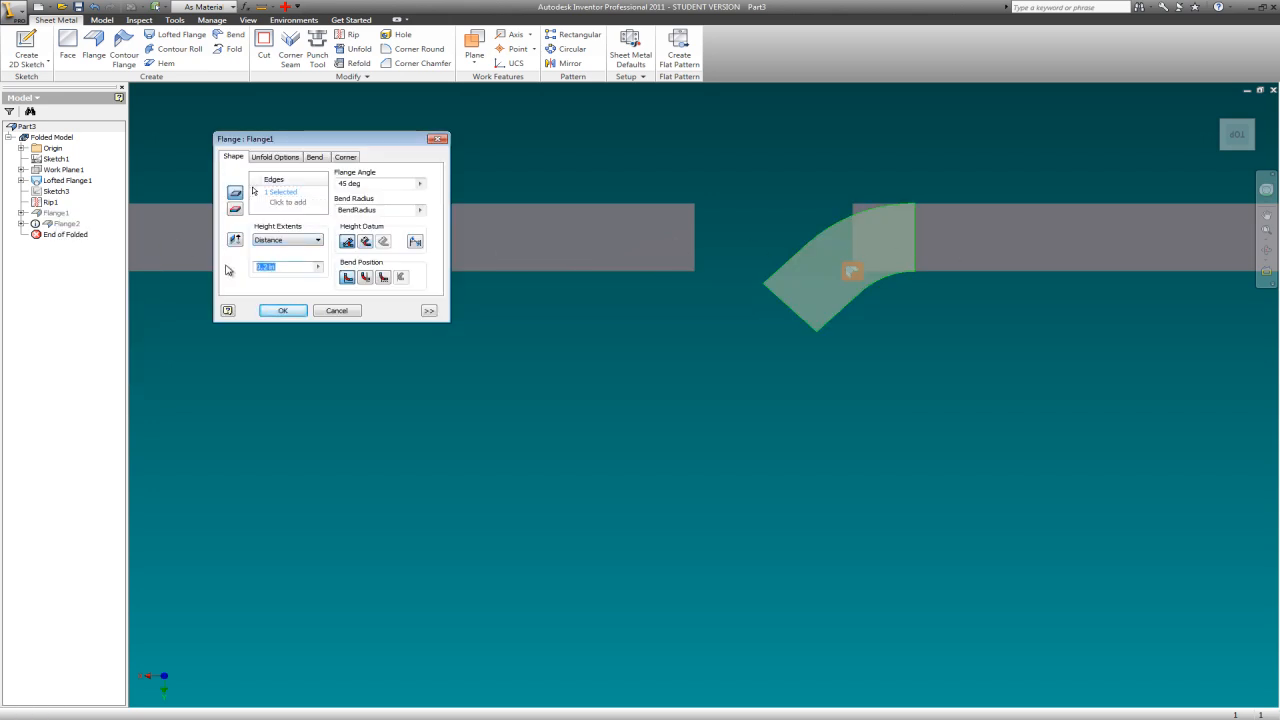
pyautogui.write('.3')
pyautogui.press('Return')
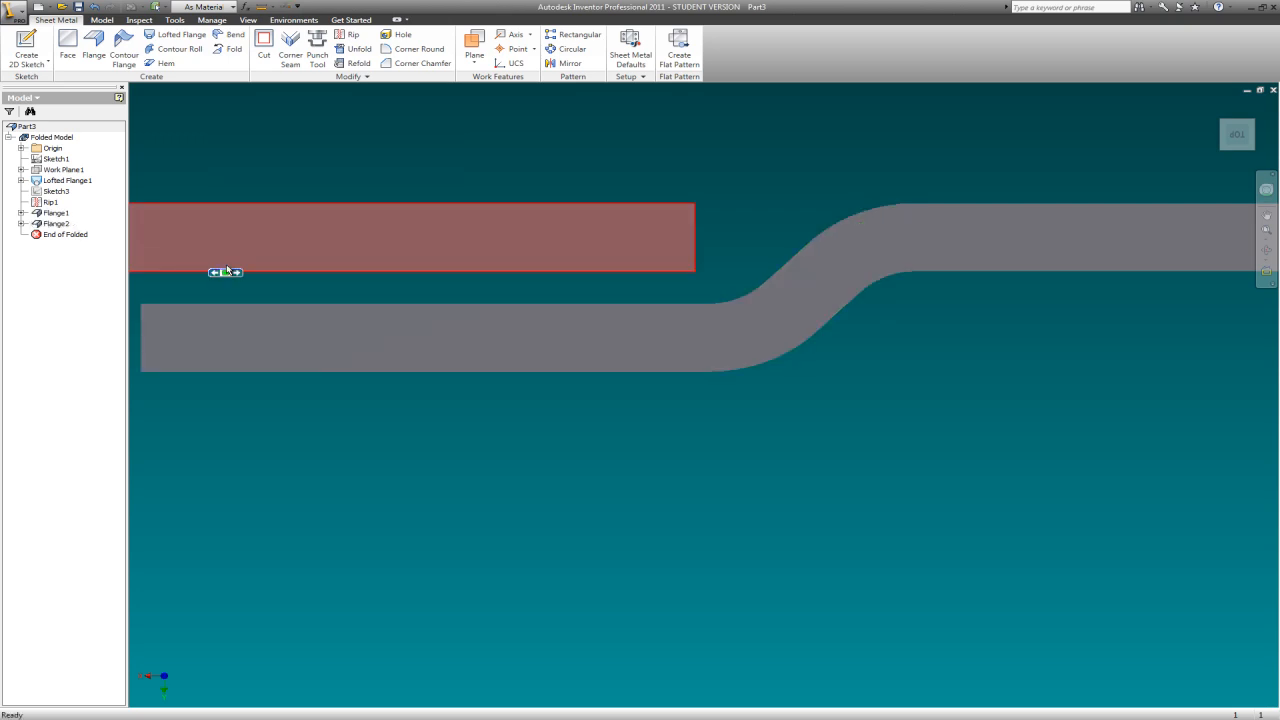
# Set the first rip flange's height to .25 to narrow the gap between the overlapping sheets.
pyautogui.click(48, 215)
pyautogui.rightClick(48, 216)
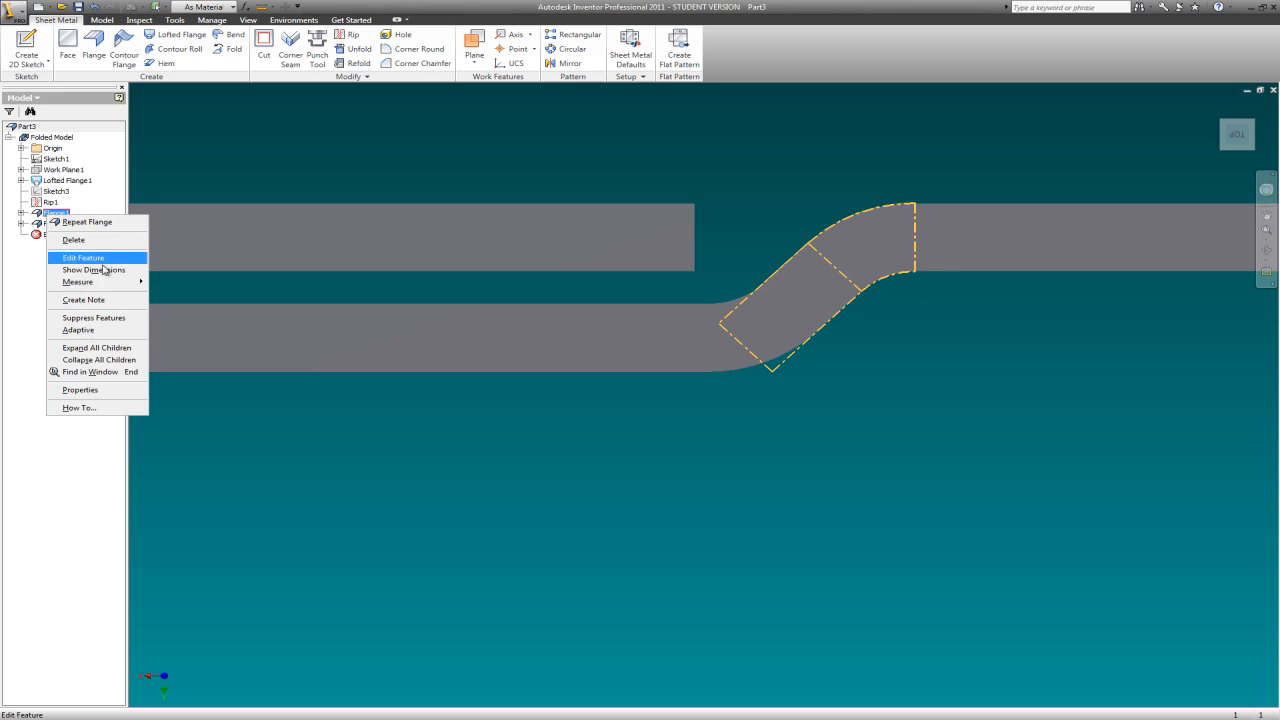
pyautogui.click(110, 260)
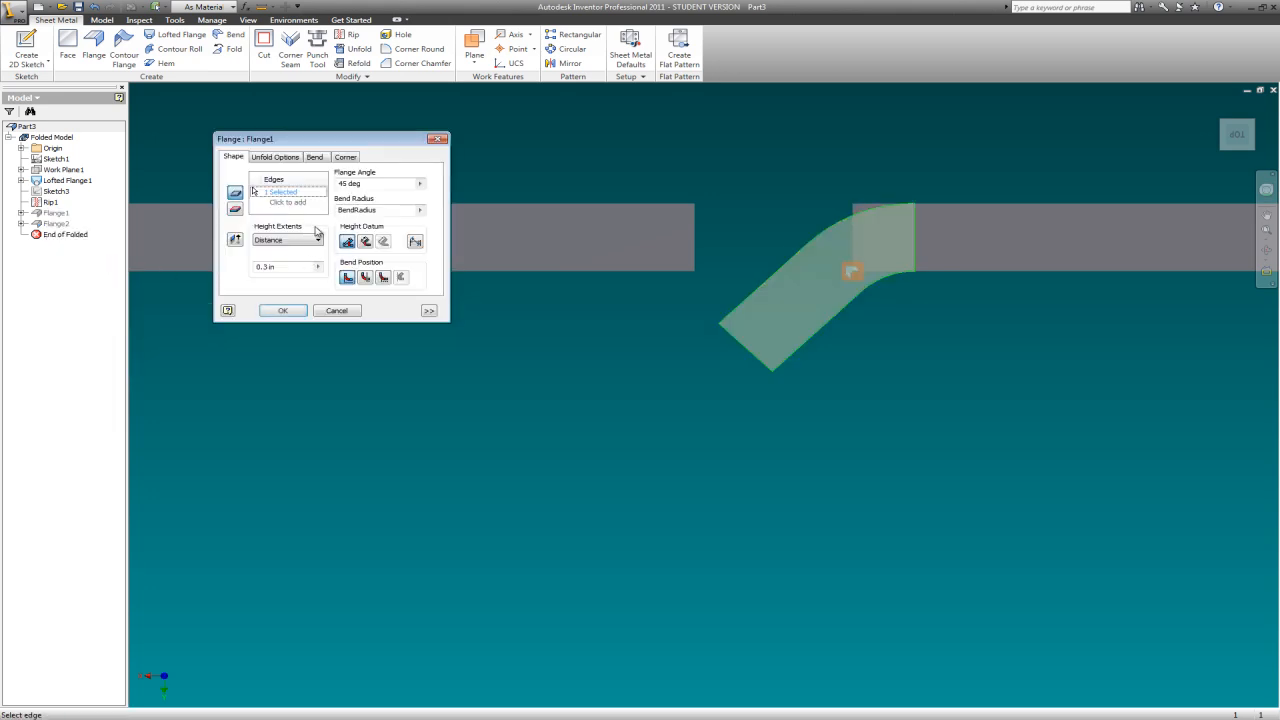
pyautogui.click(285, 268)
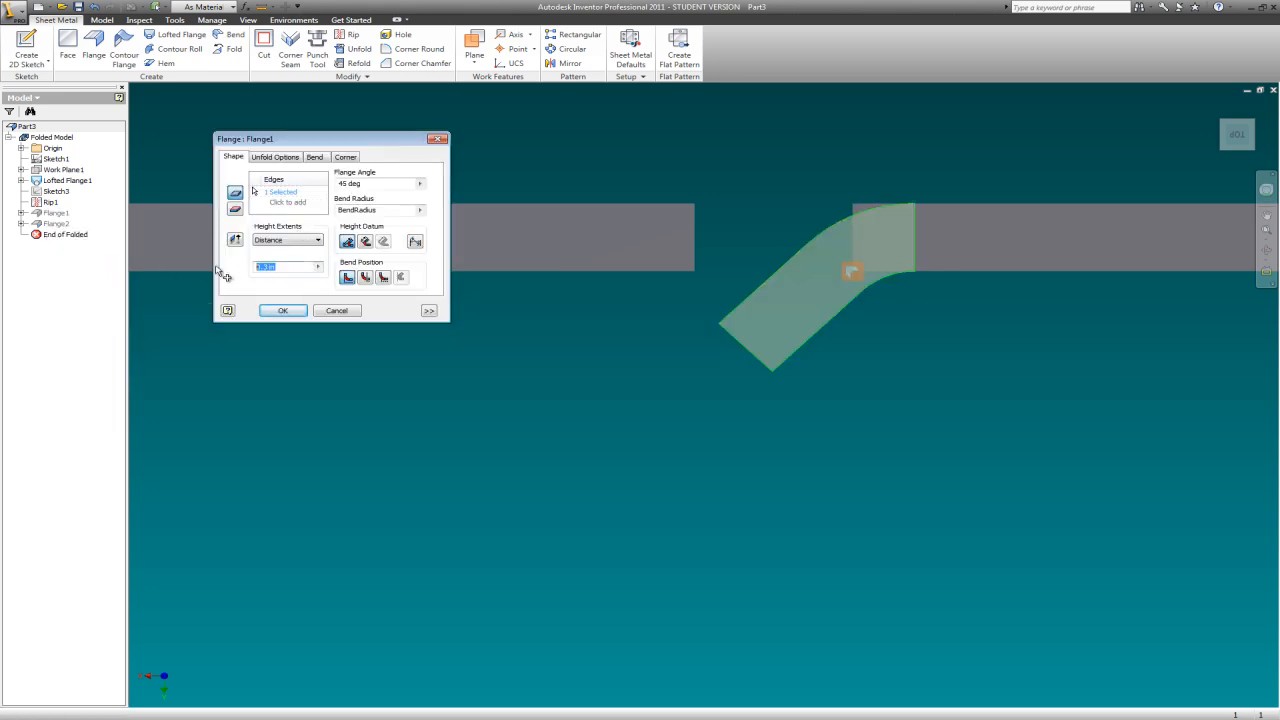
pyautogui.write('.25')
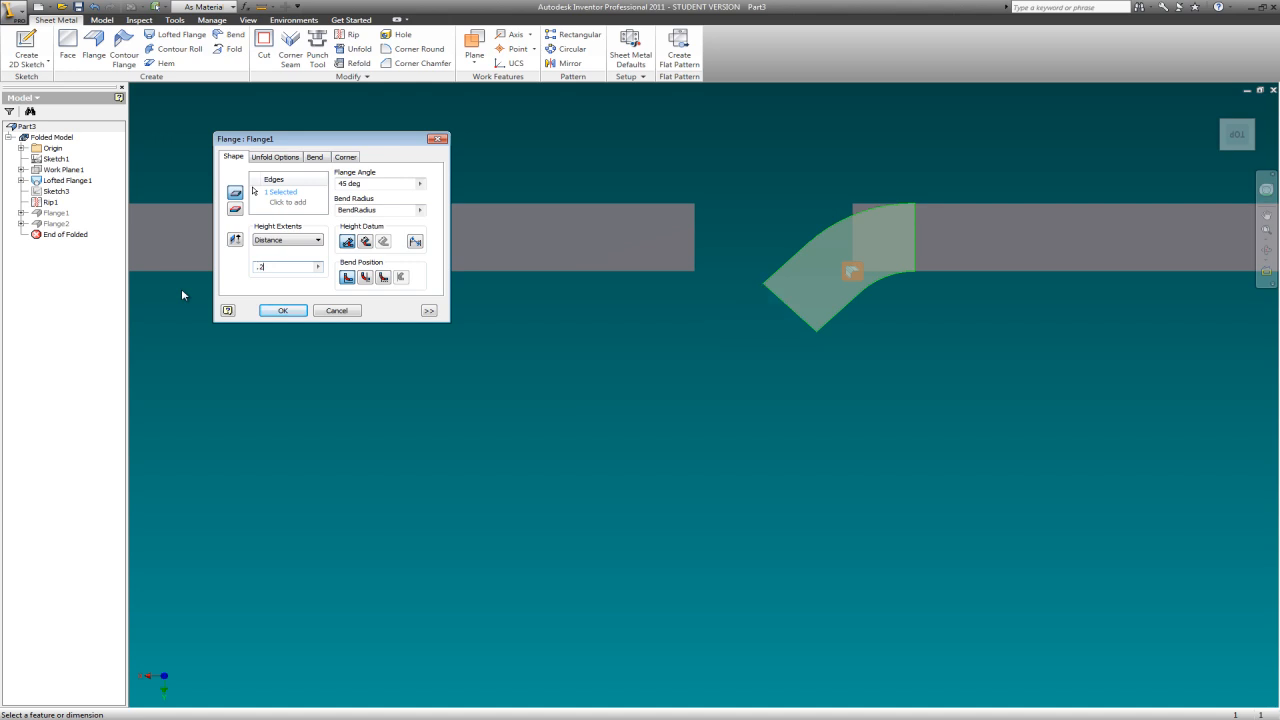
pyautogui.click(292, 311)
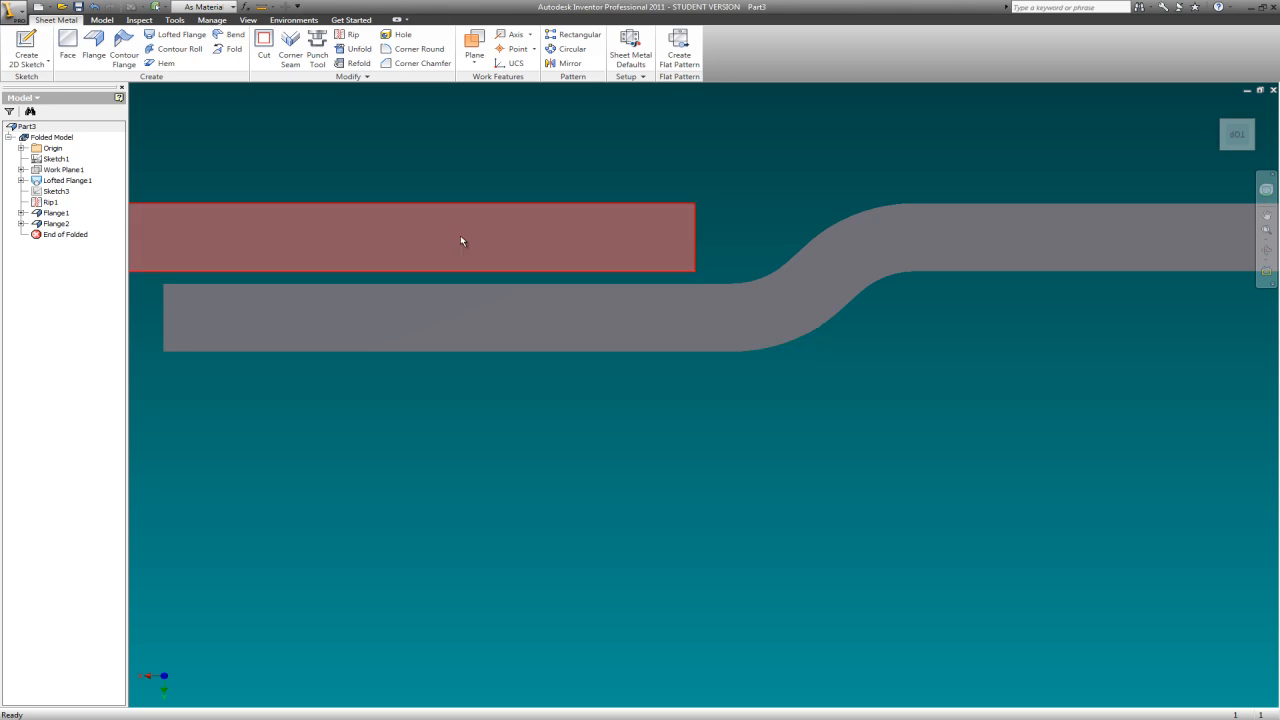
# Examine the overlapping joint along the back face's rip from several views and check the first flange's settings.
pyautogui.scroll(-5, 800, 212)
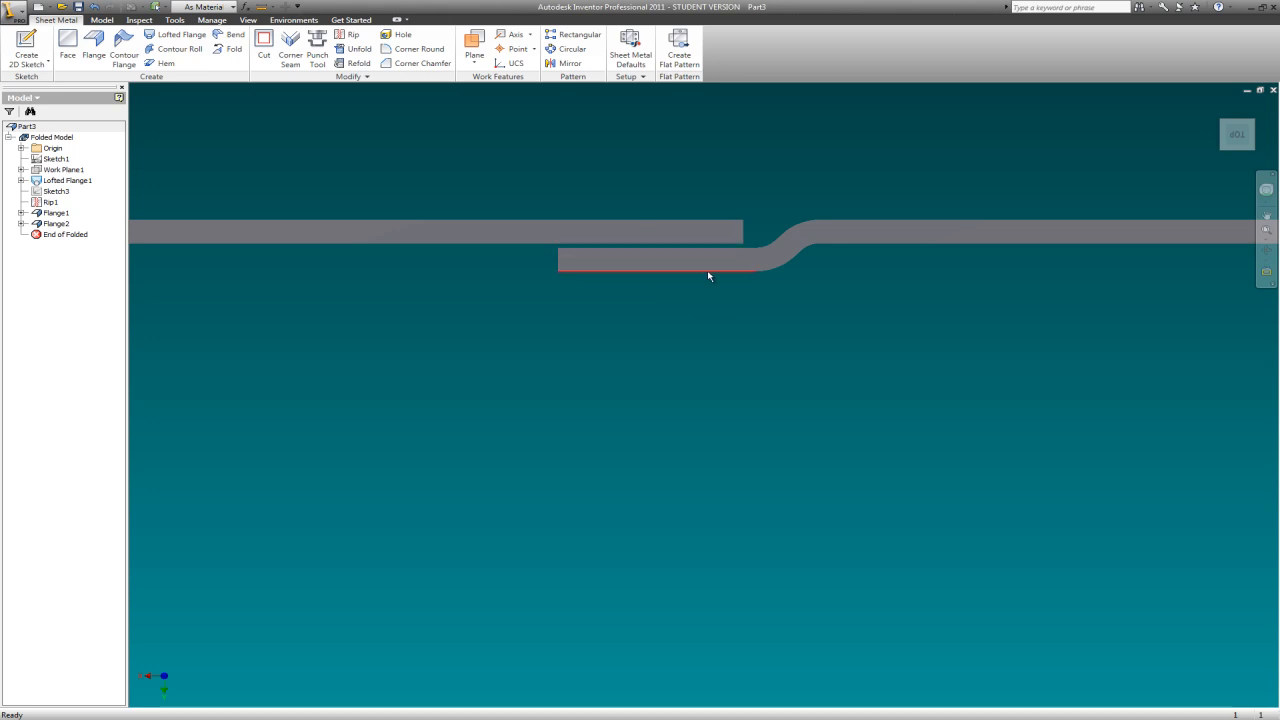
pyautogui.click(1221, 151)
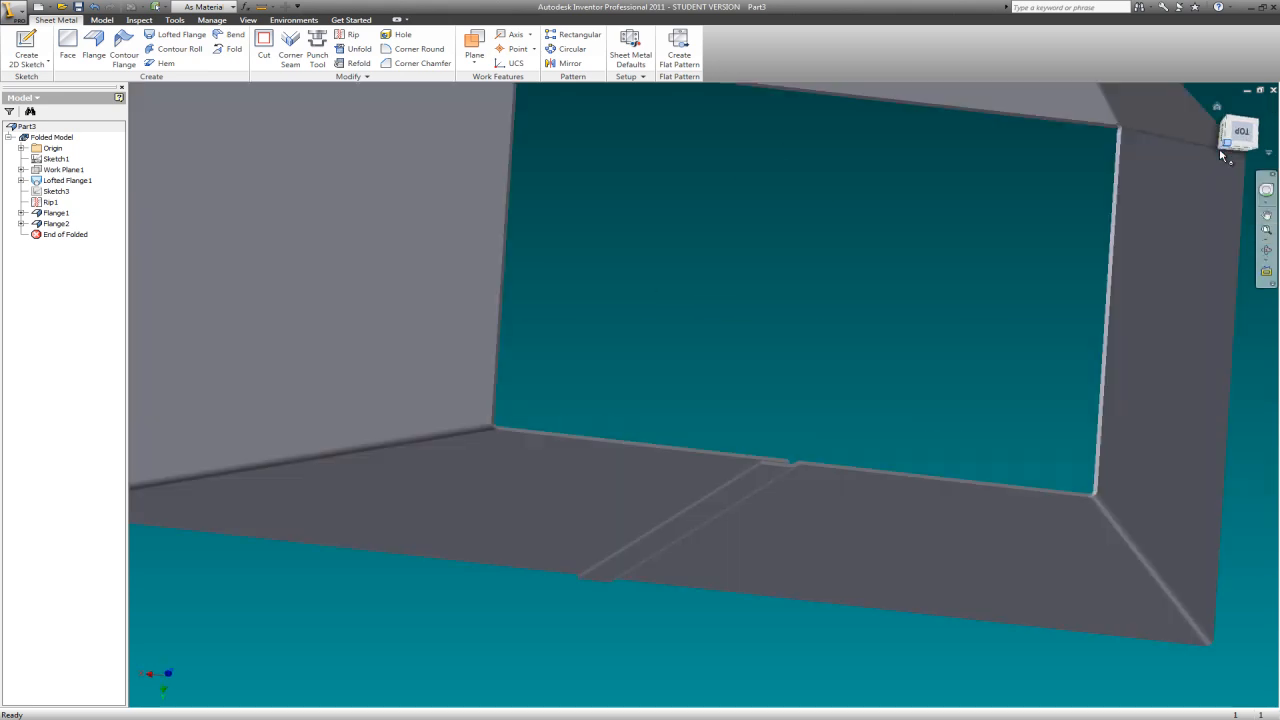
pyautogui.scroll(2, 811, 521)
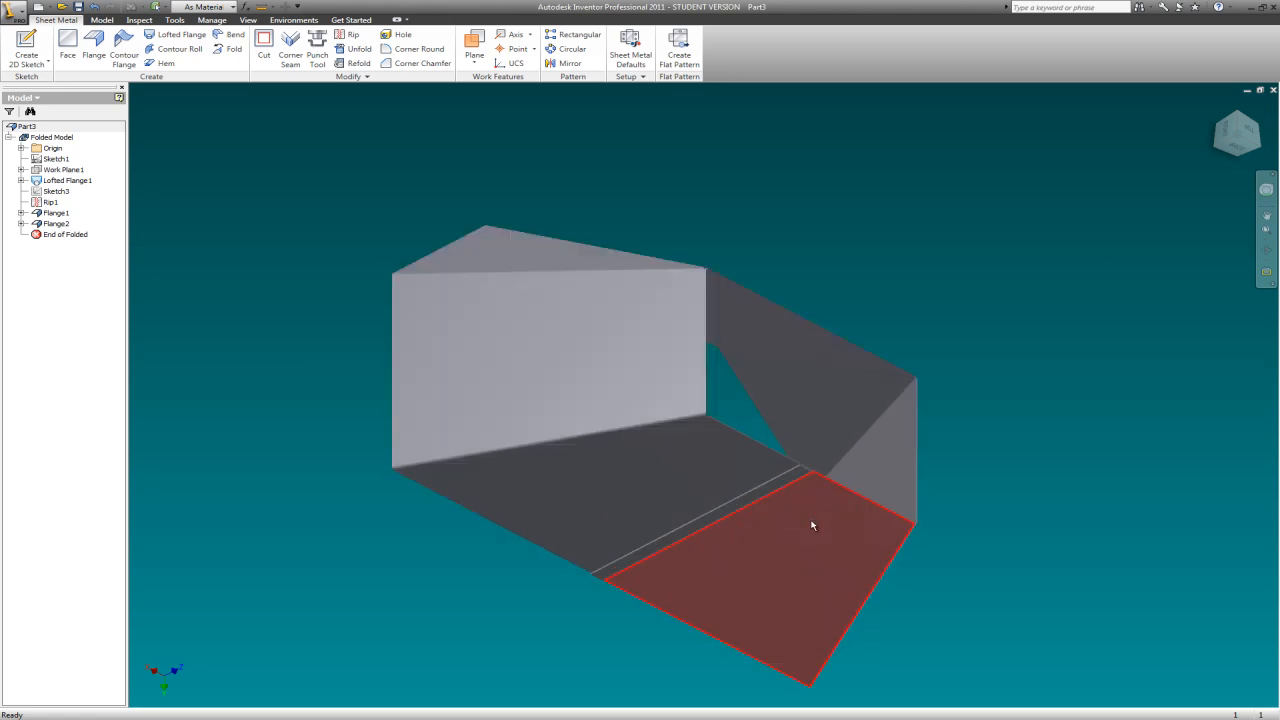
pyautogui.scroll(-7, 812, 520)
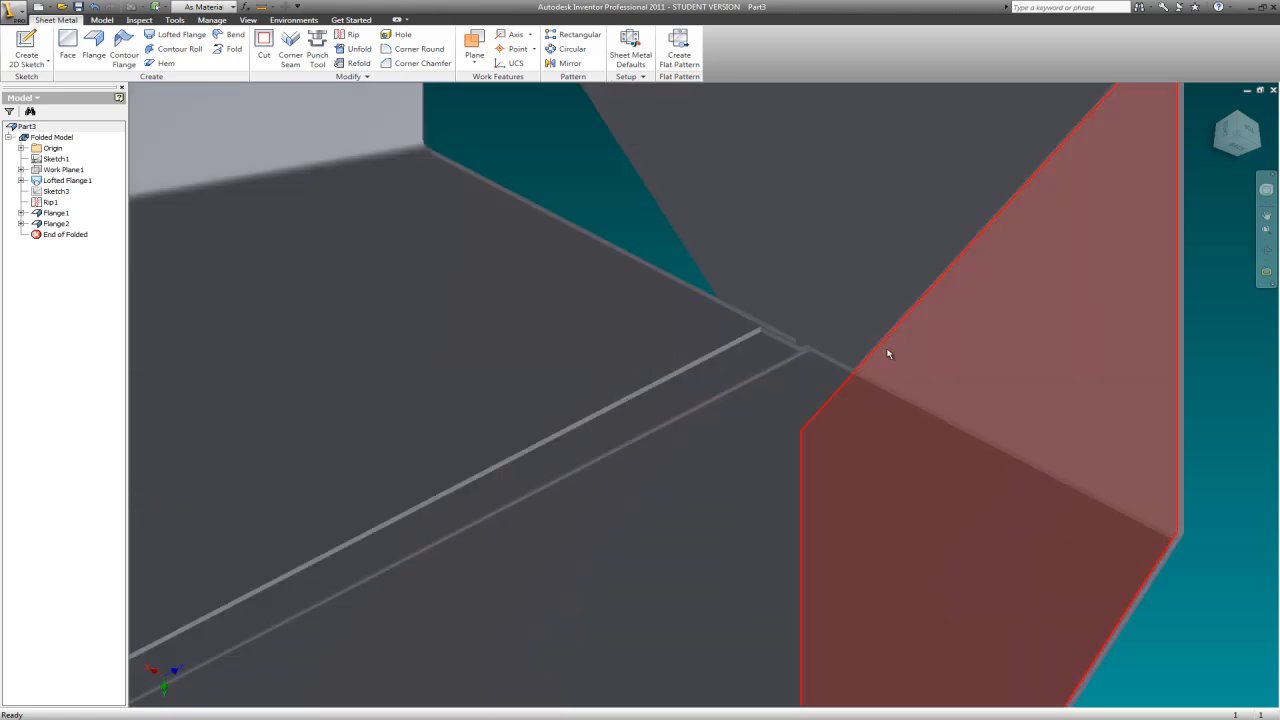
pyautogui.click(55, 213)
pyautogui.rightClick(55, 215)
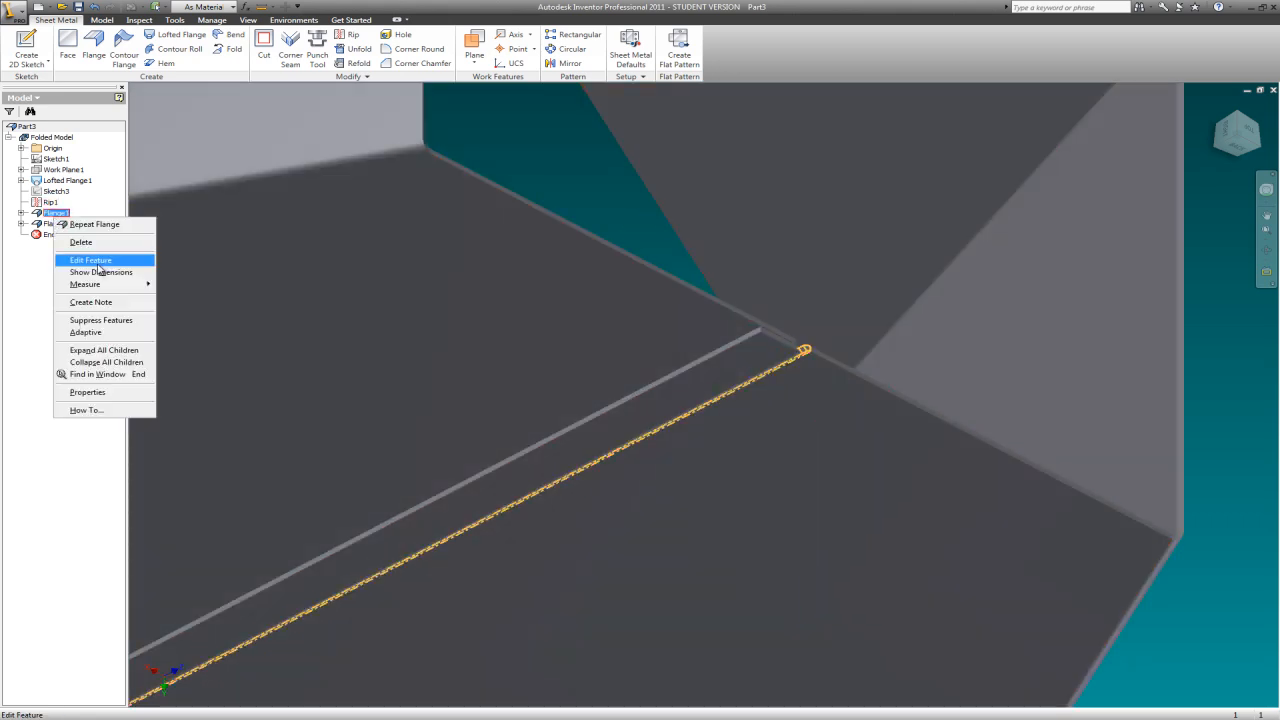
pyautogui.click(98, 263)
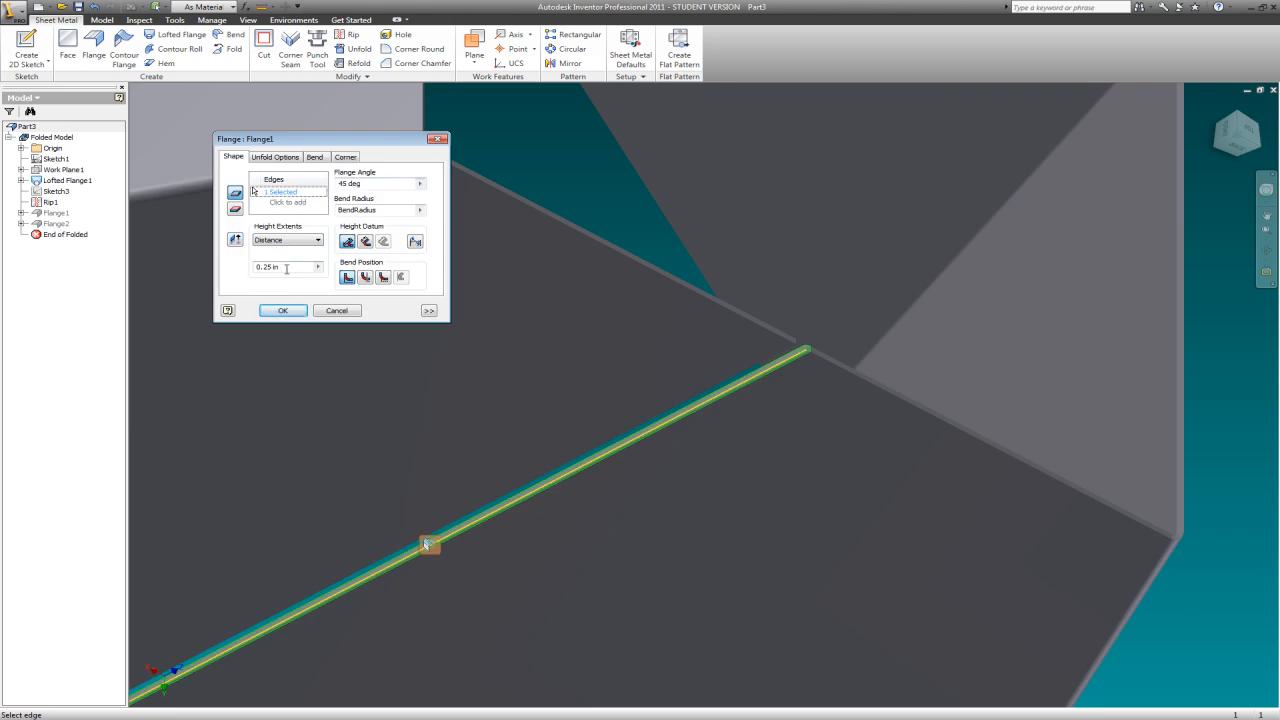
pyautogui.click(285, 311)
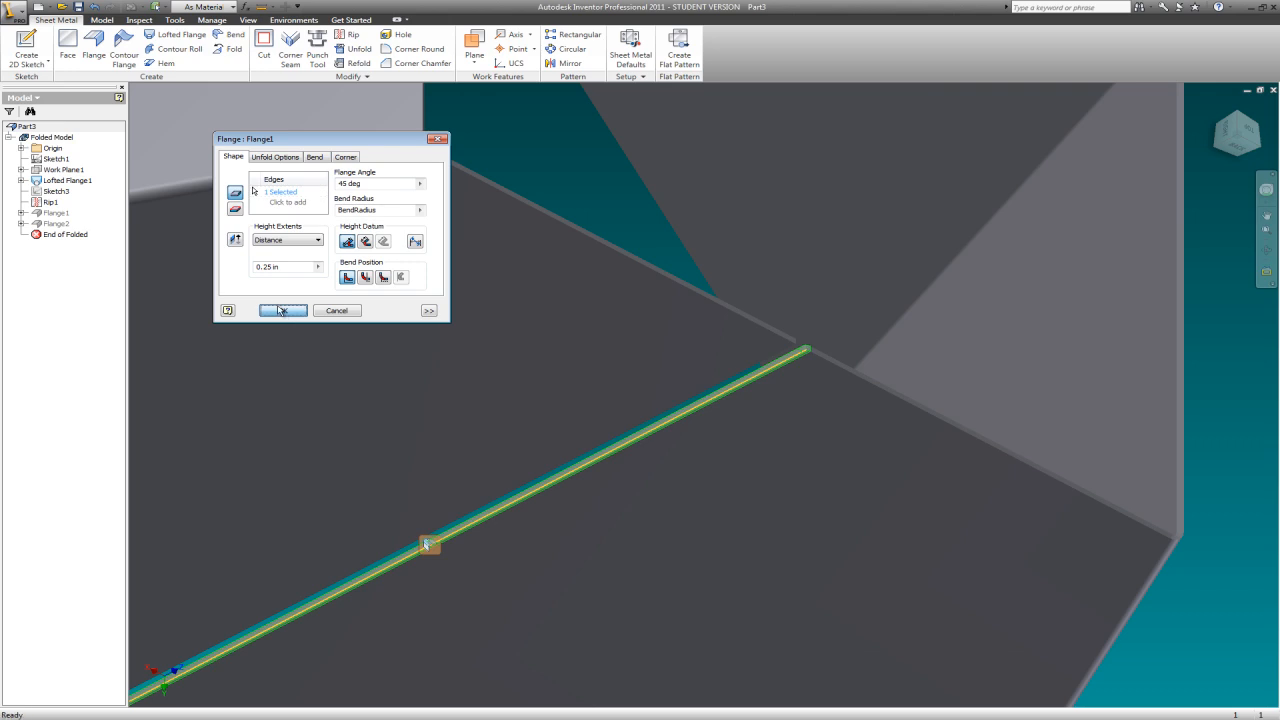
# Review the second flange's shape settings, including its height, and close them without changing anything.
pyautogui.click(63, 226)
pyautogui.rightClick(67, 232)
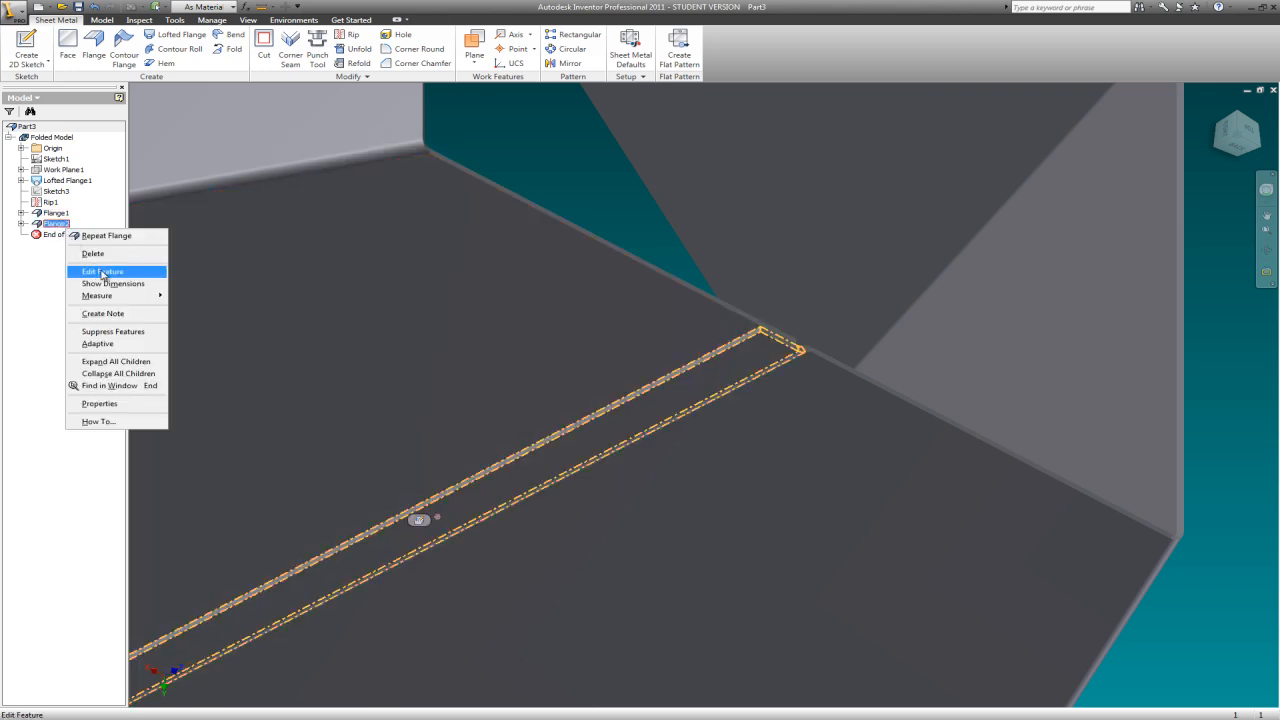
pyautogui.click(103, 272)
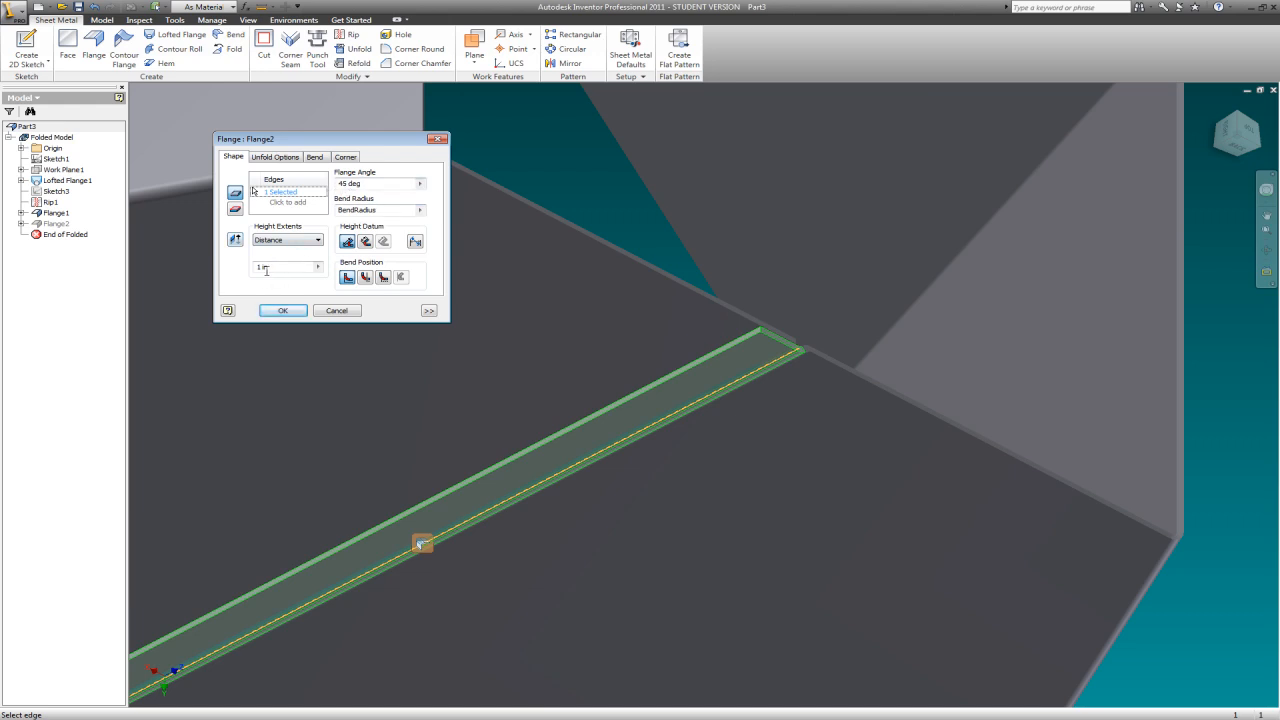
pyautogui.click(283, 310)
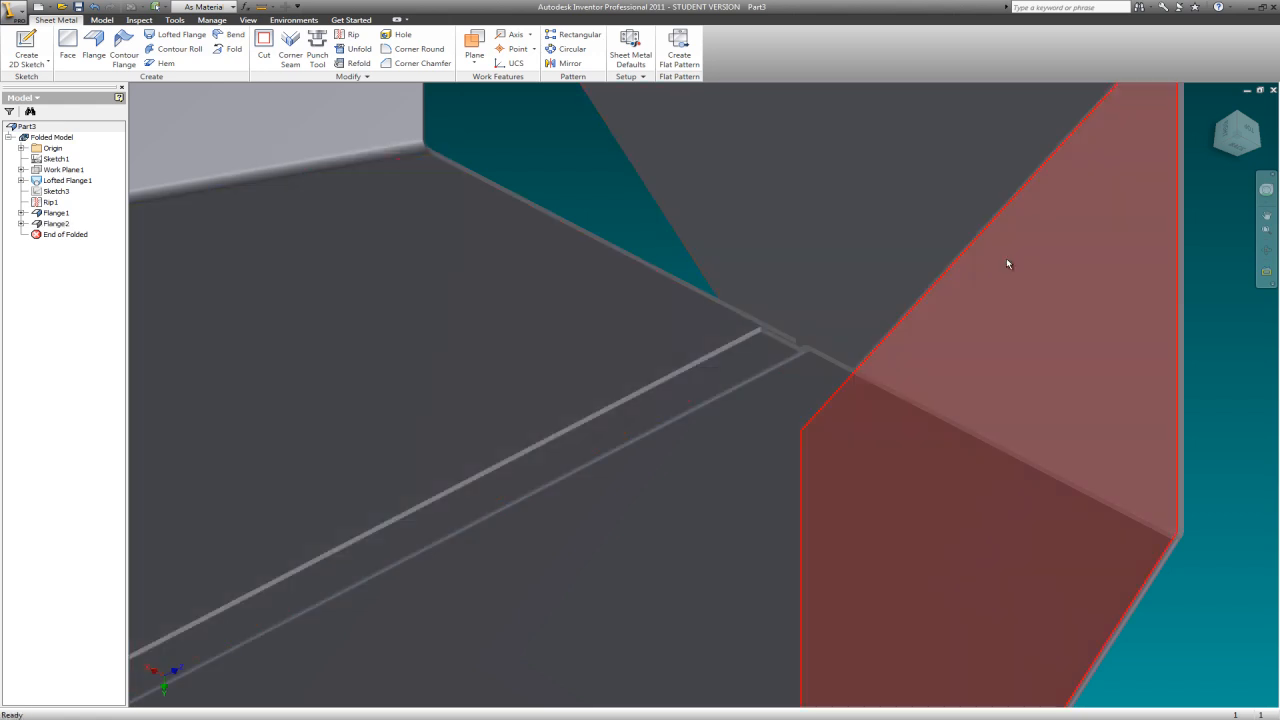
pyautogui.click(166, 64)
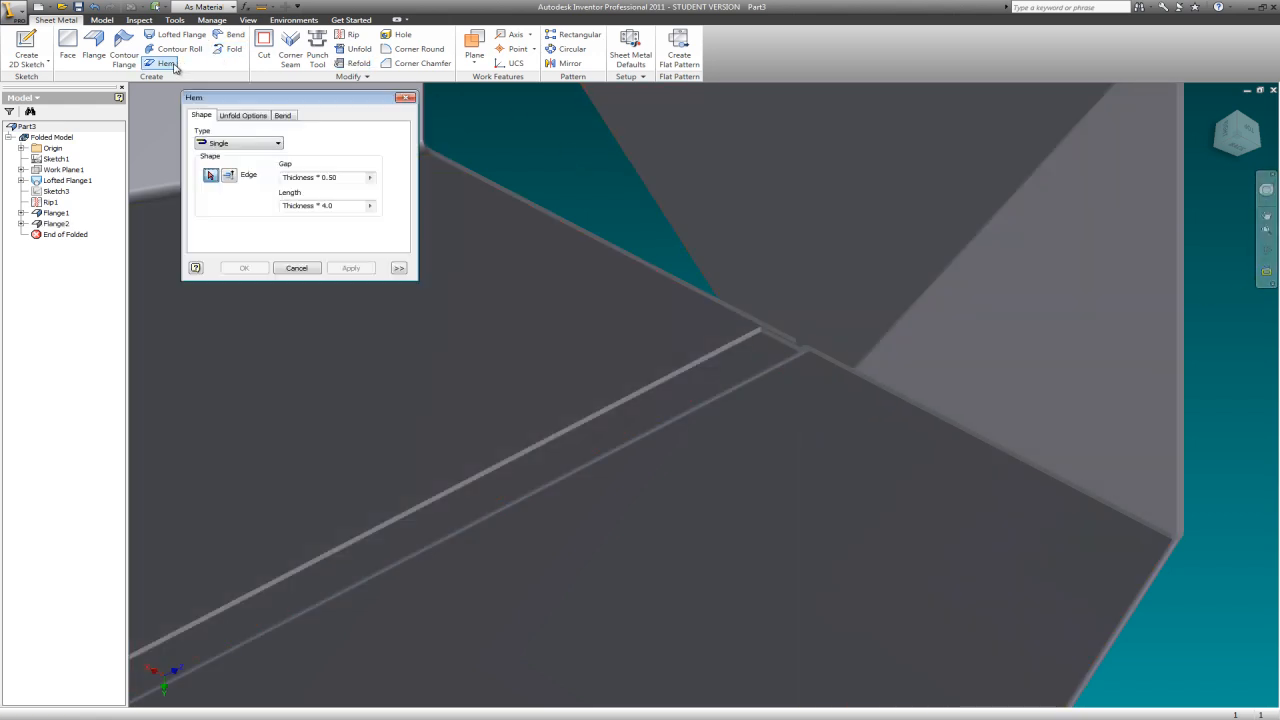
pyautogui.click(279, 144)
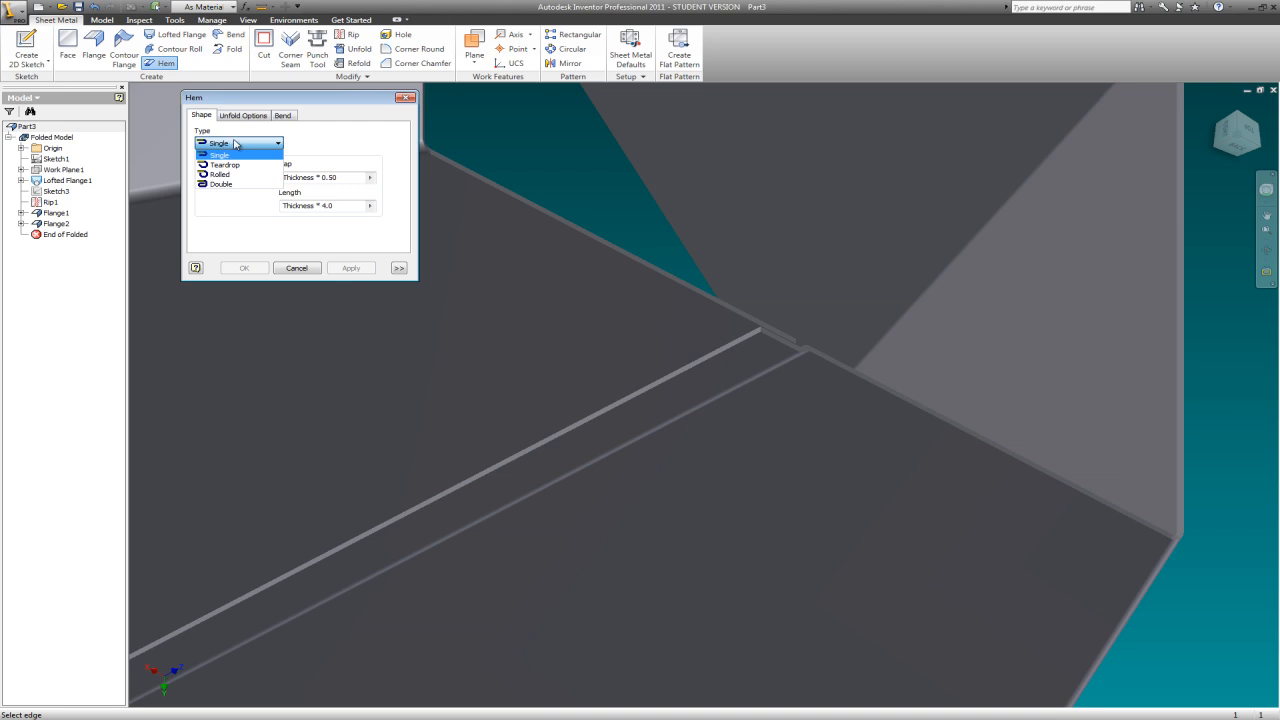
pyautogui.click(229, 146)
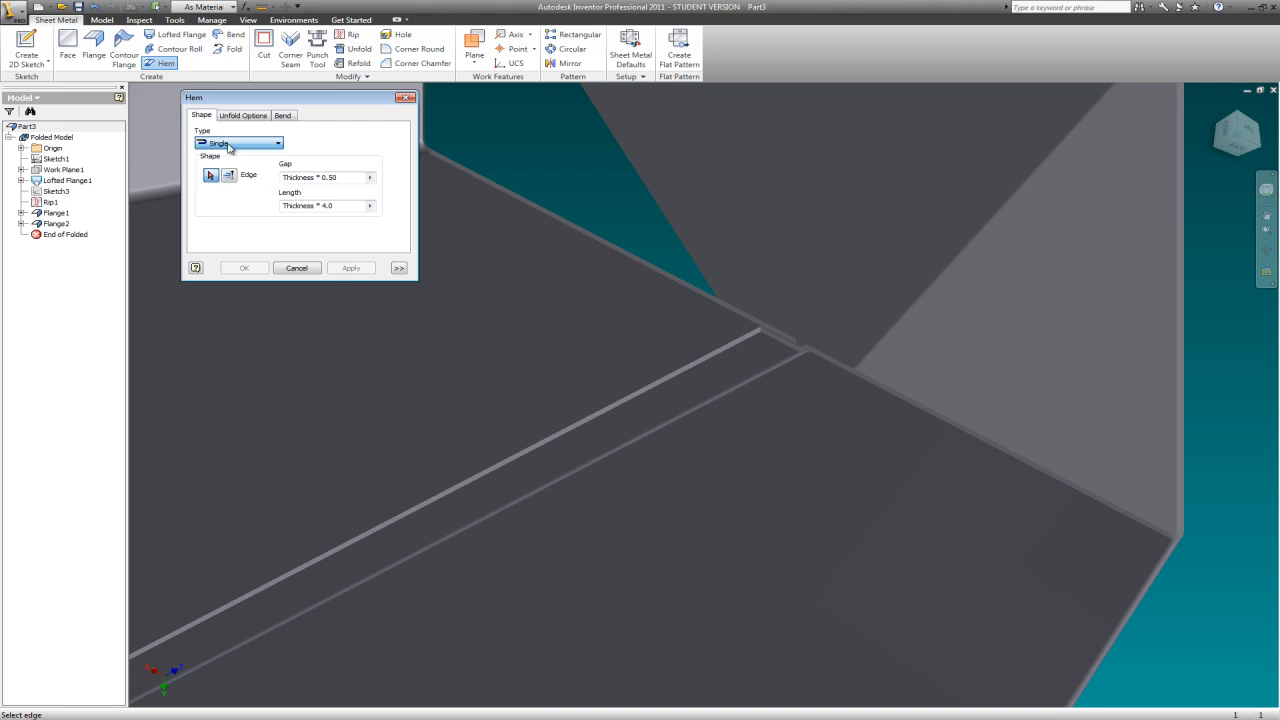
pyautogui.click(754, 336)
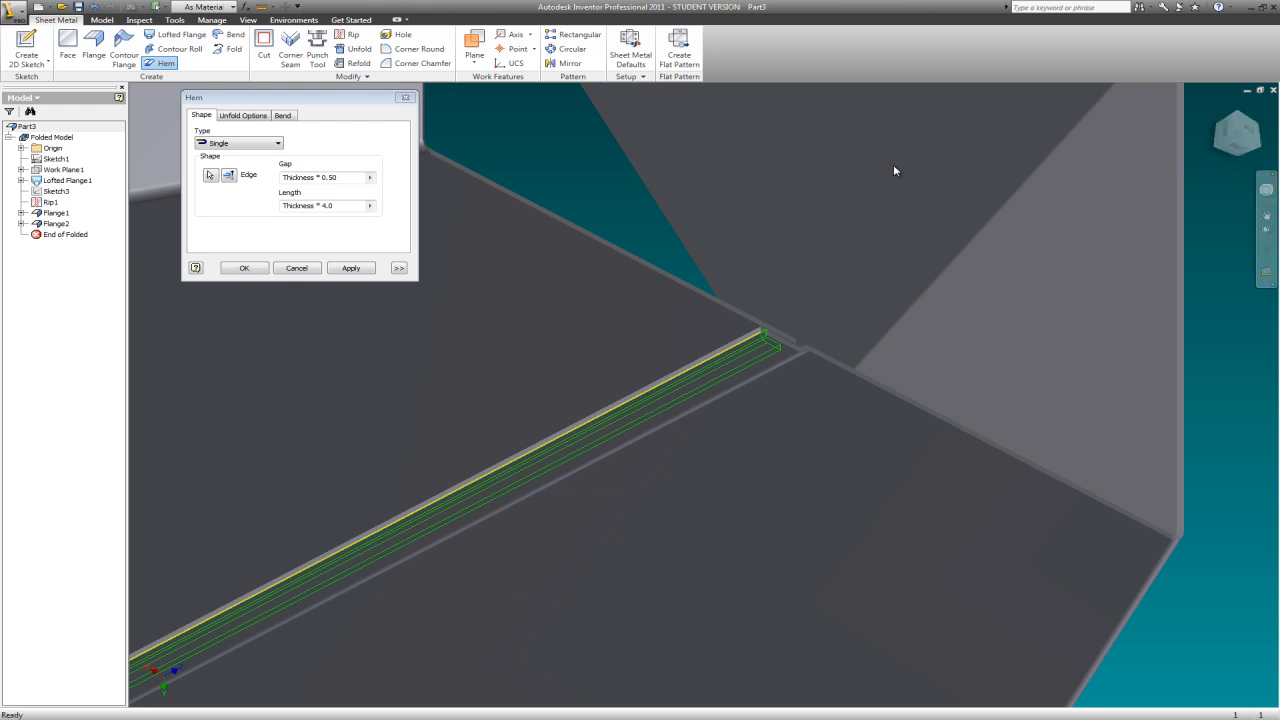
pyautogui.press('Return')
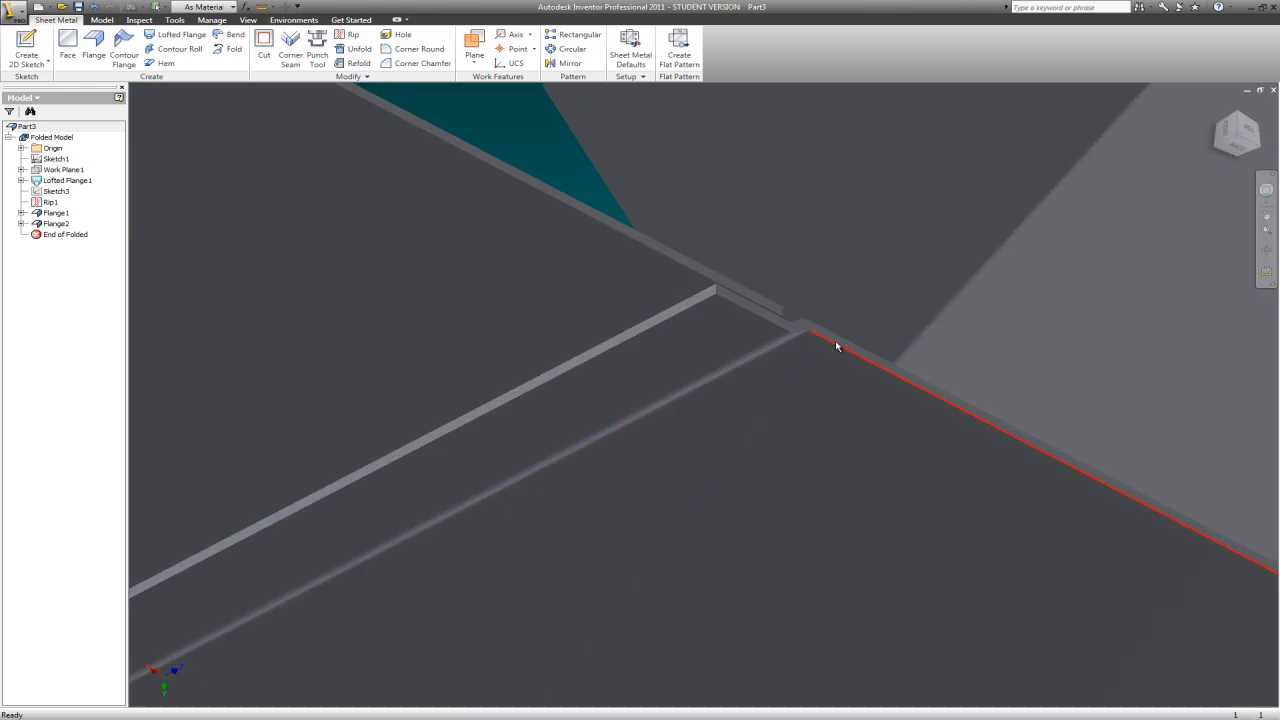
# Inspect the overlapping joint end-on and set the first rip flange's height to .375.
pyautogui.scroll(3, 828, 357)
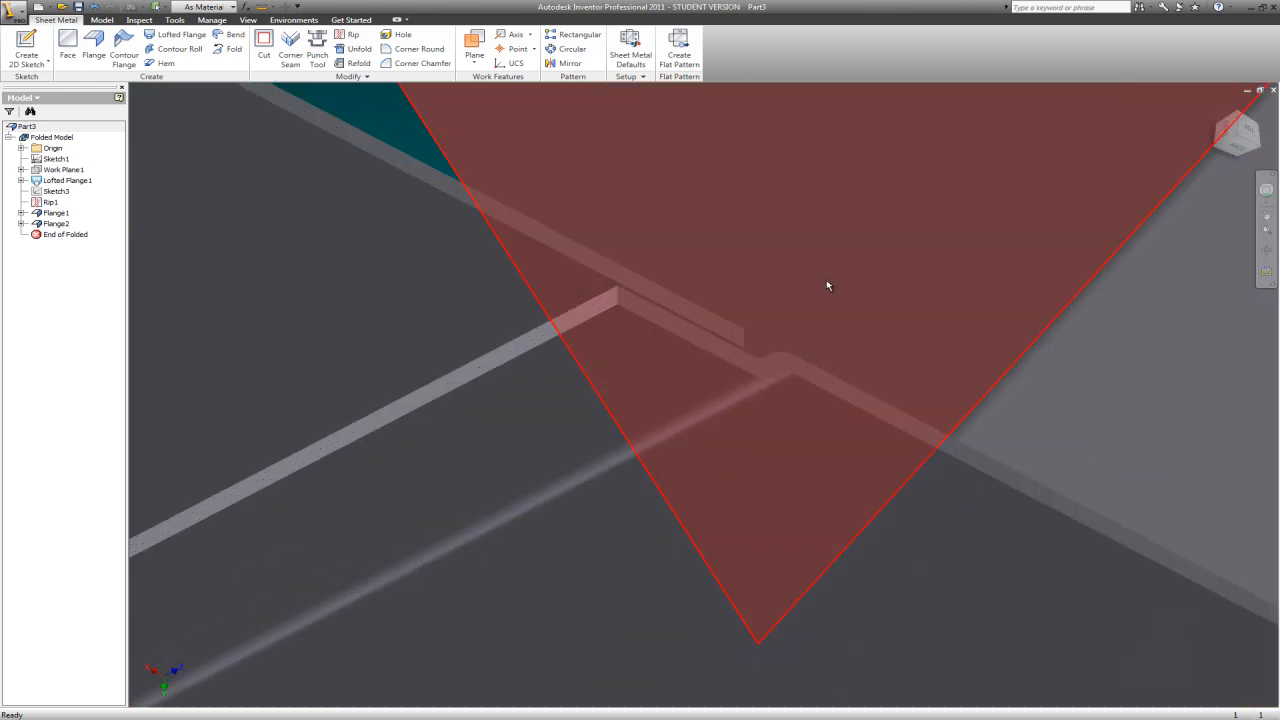
pyautogui.click(1252, 138)
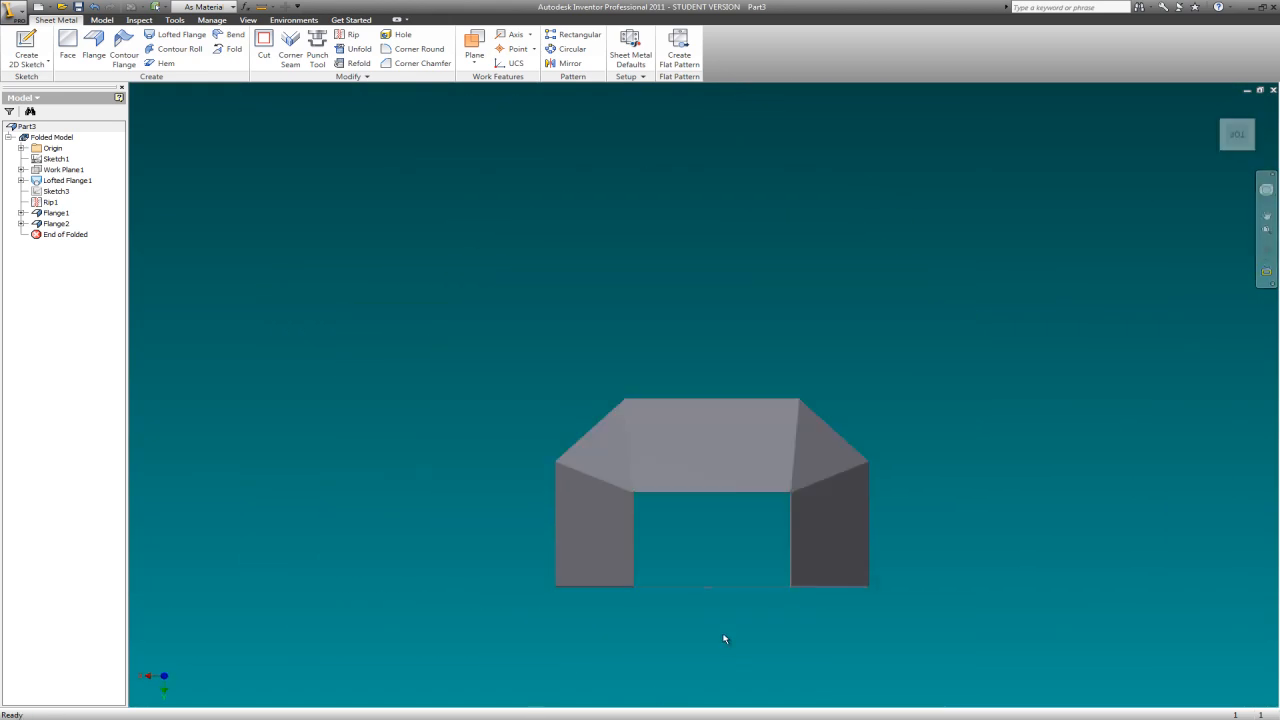
pyautogui.scroll(6, 729, 620)
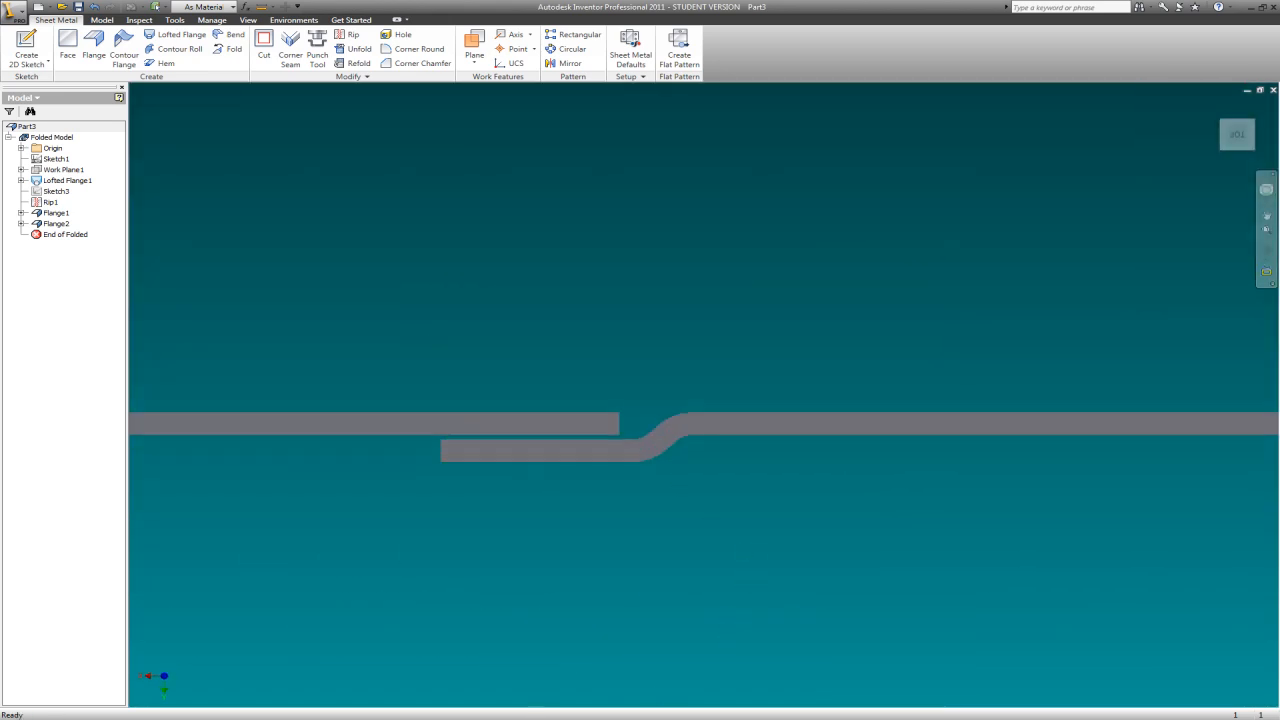
pyautogui.rightClick(61, 214)
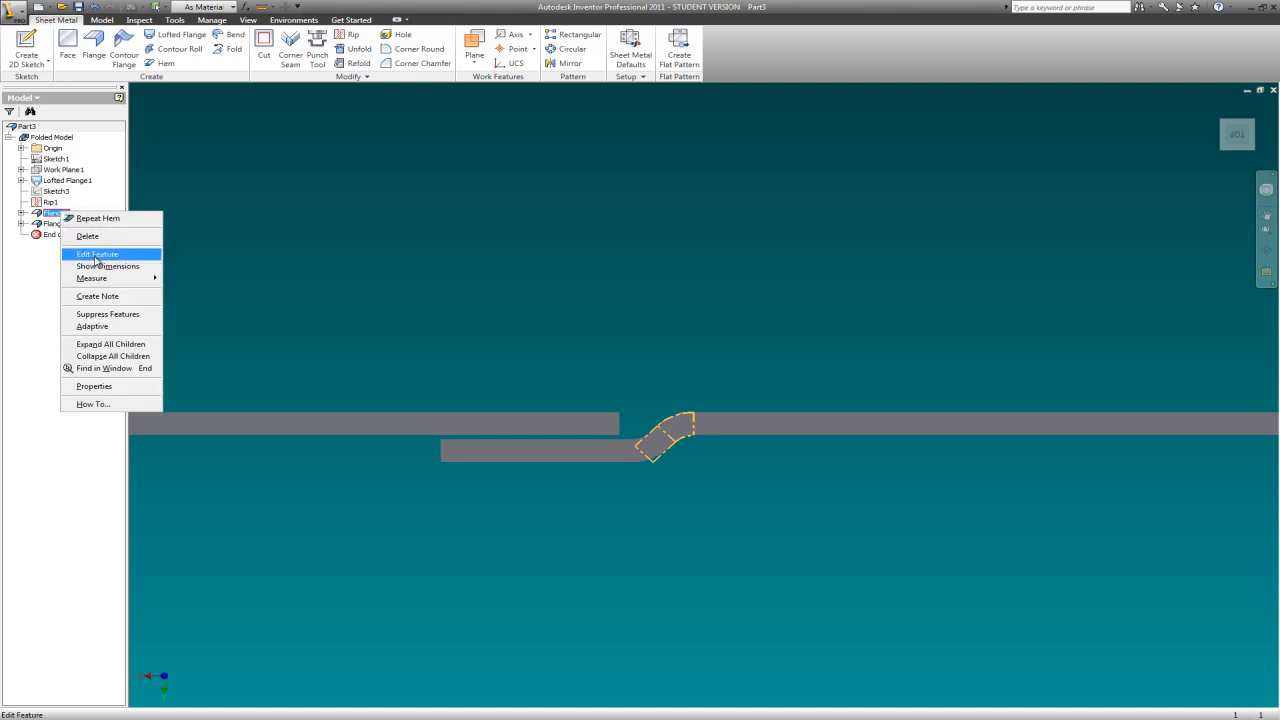
pyautogui.click(96, 256)
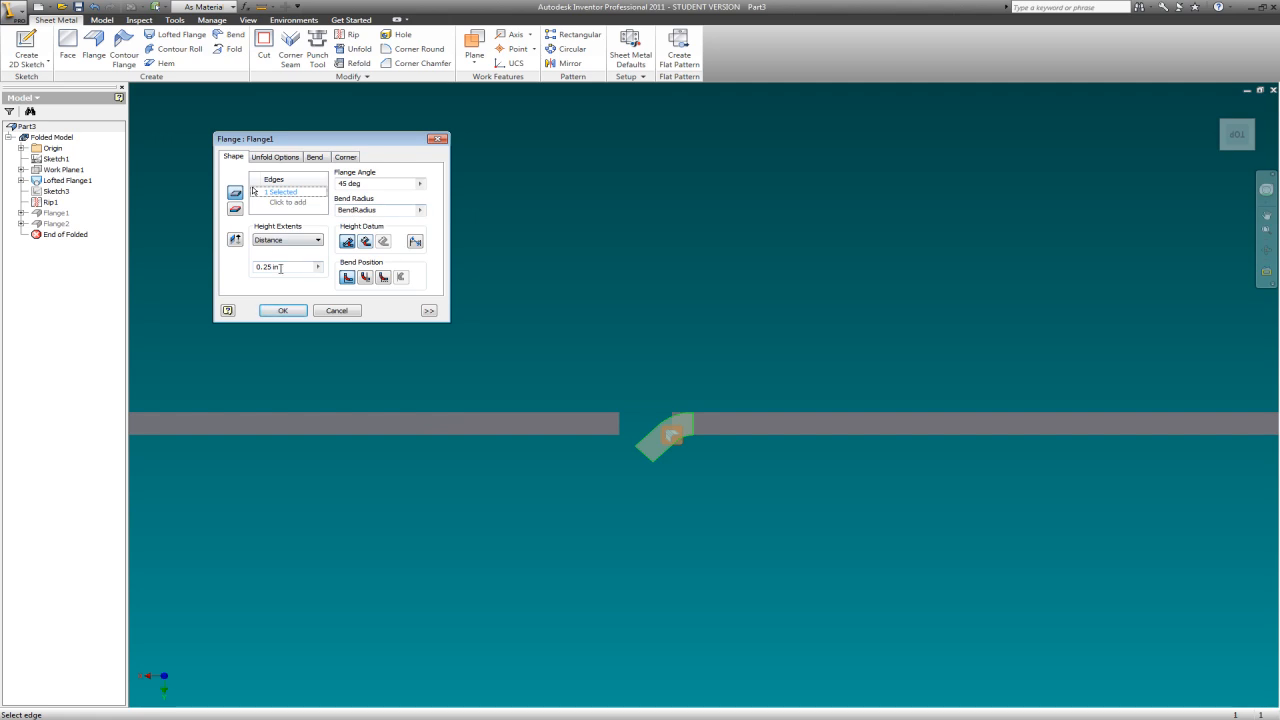
pyautogui.moveTo(275, 271); pyautogui.dragTo(212, 275)
pyautogui.write('.375')
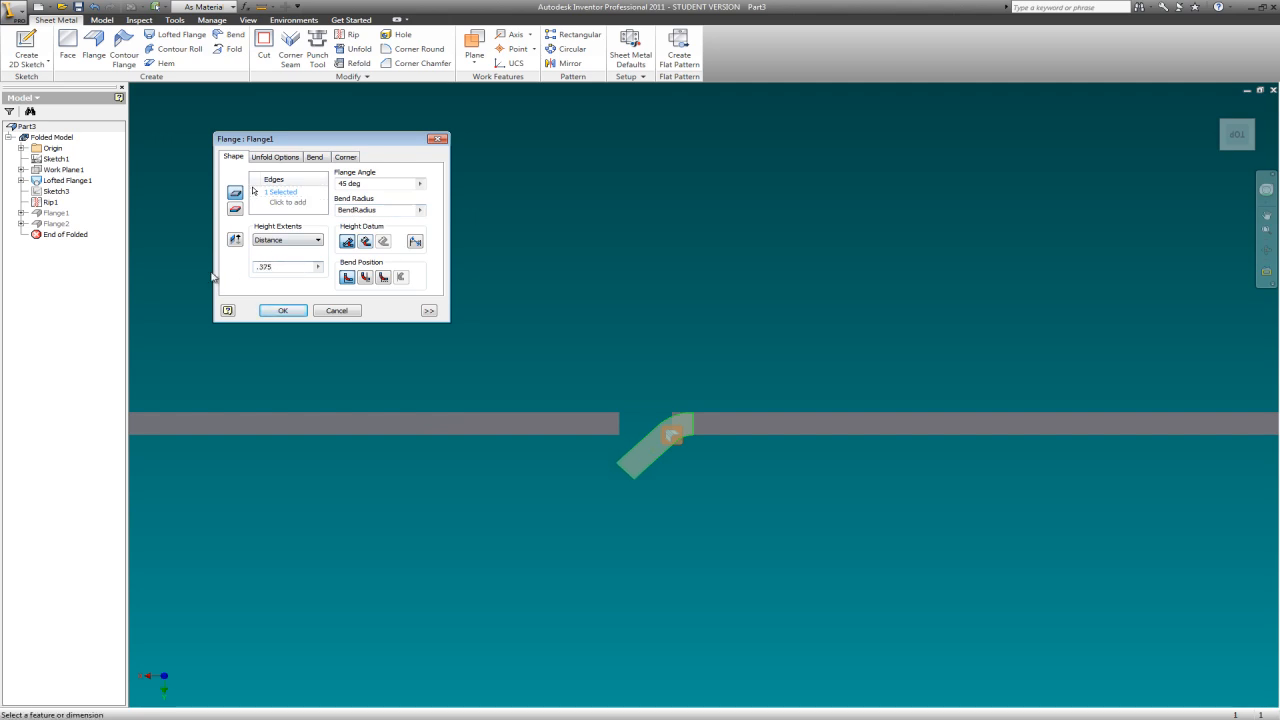
# Apply a height distance of 0.375 in to the 45-degree flange Flange1.
pyautogui.click(285, 312)
pyautogui.scroll(2, 611, 515)
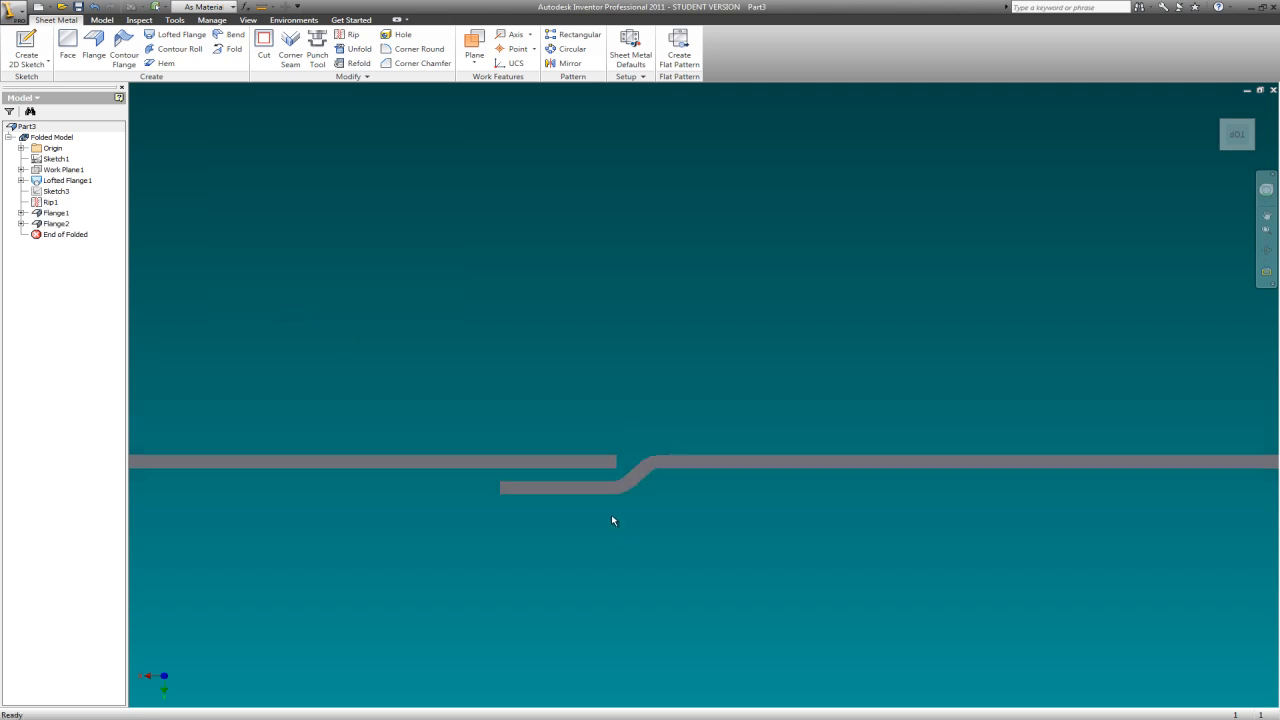
# Measure the gap between the underside of the straight panel end and the upper edge of the offset flange.
pyautogui.scroll(-5, 610, 512)
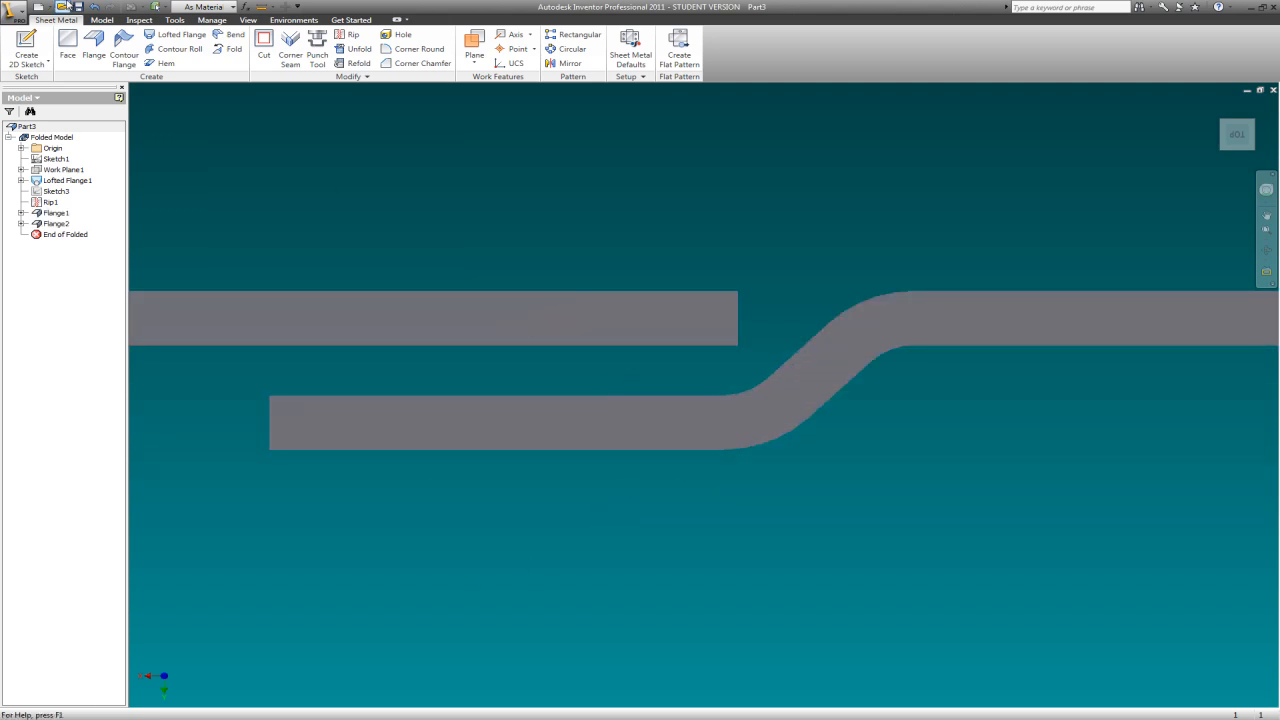
pyautogui.click(275, 7)
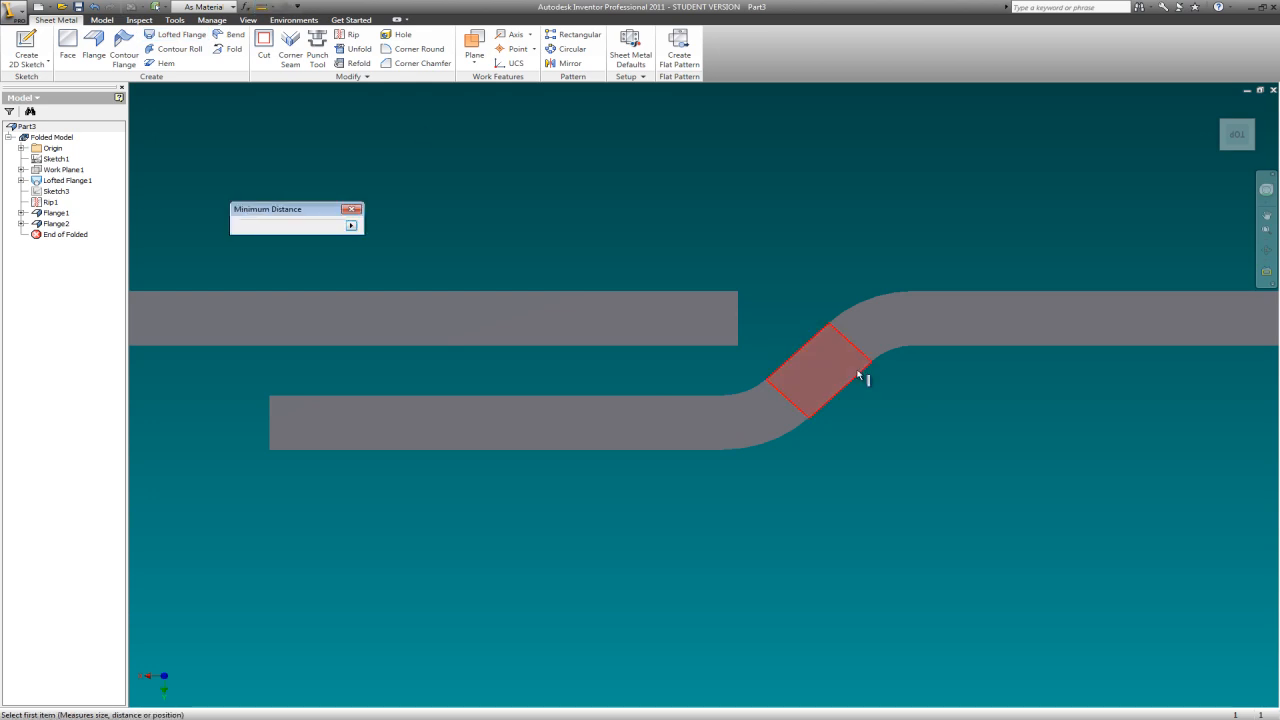
pyautogui.click(623, 347)
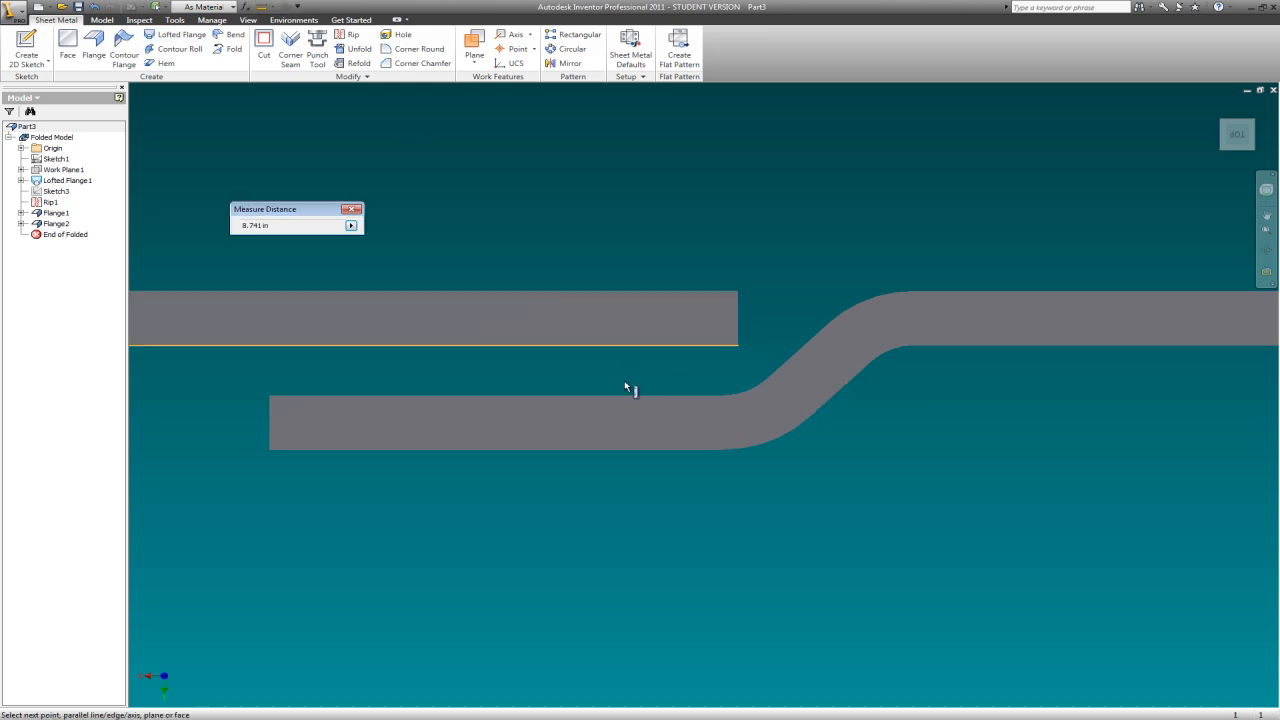
pyautogui.click(620, 395)
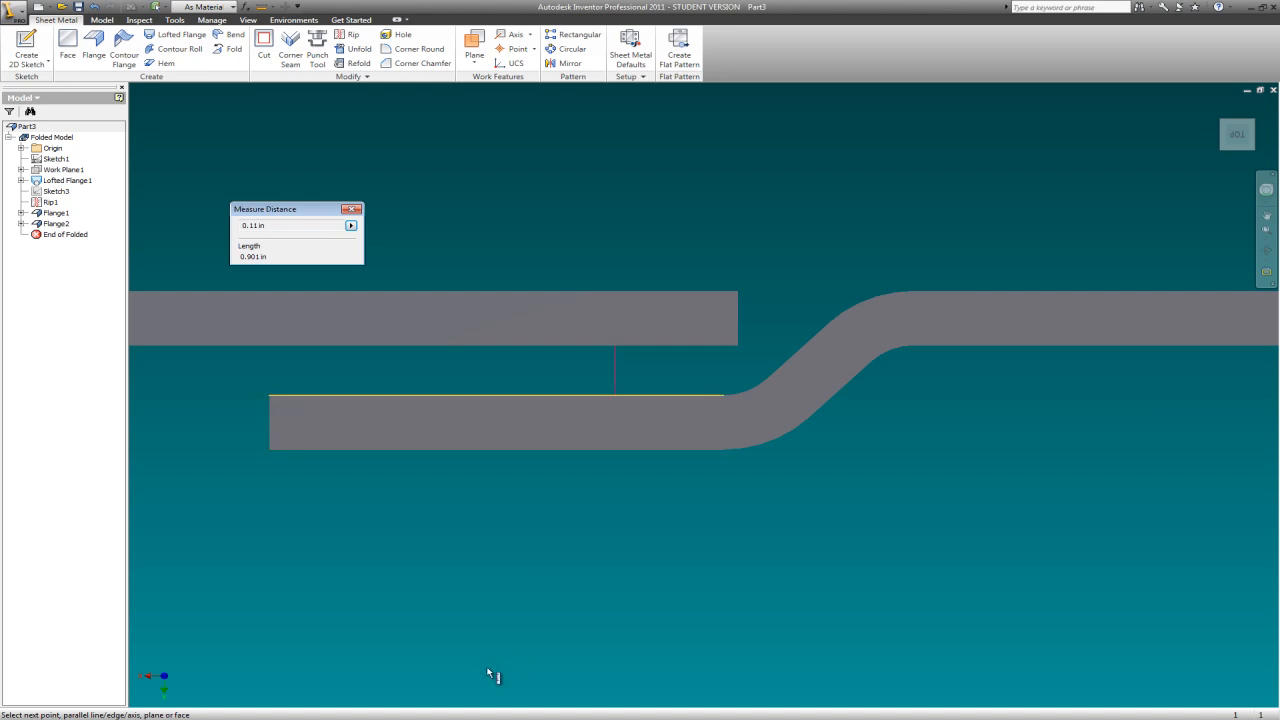
pyautogui.press('Escape')
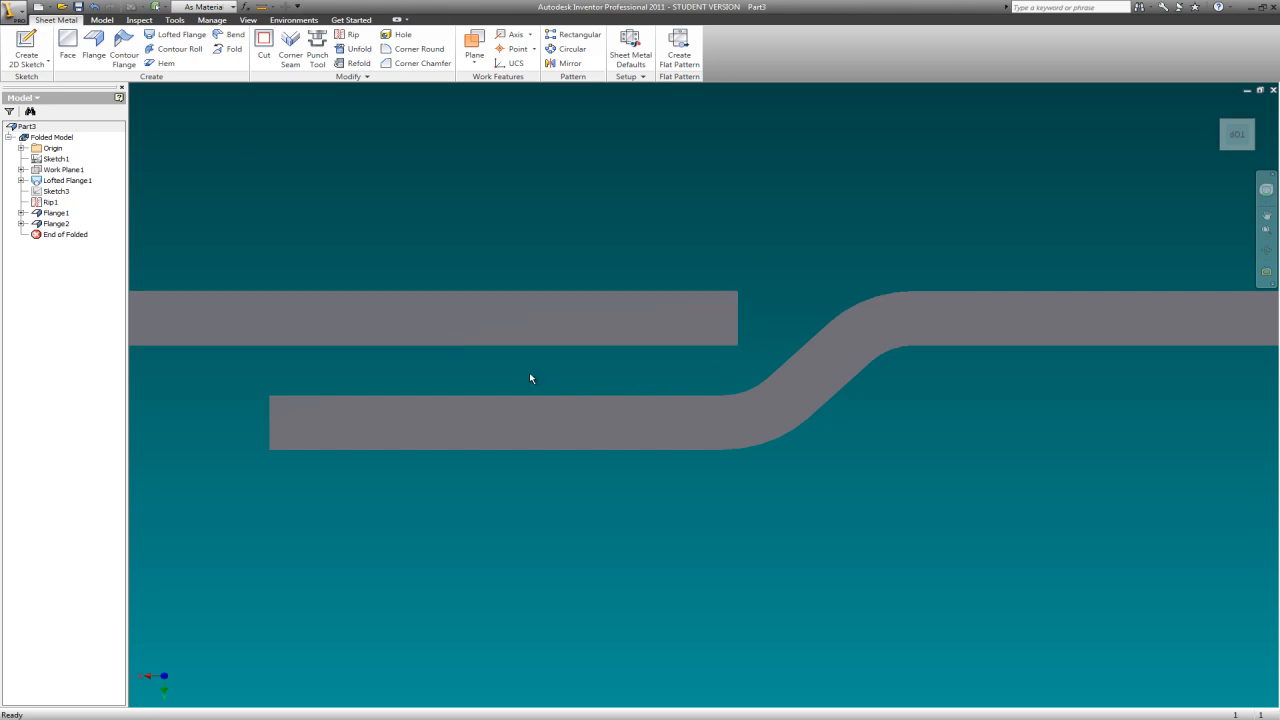
# Set the height distance of the 45-degree flange Flange1 to 0.4 in.
pyautogui.rightClick(58, 214)
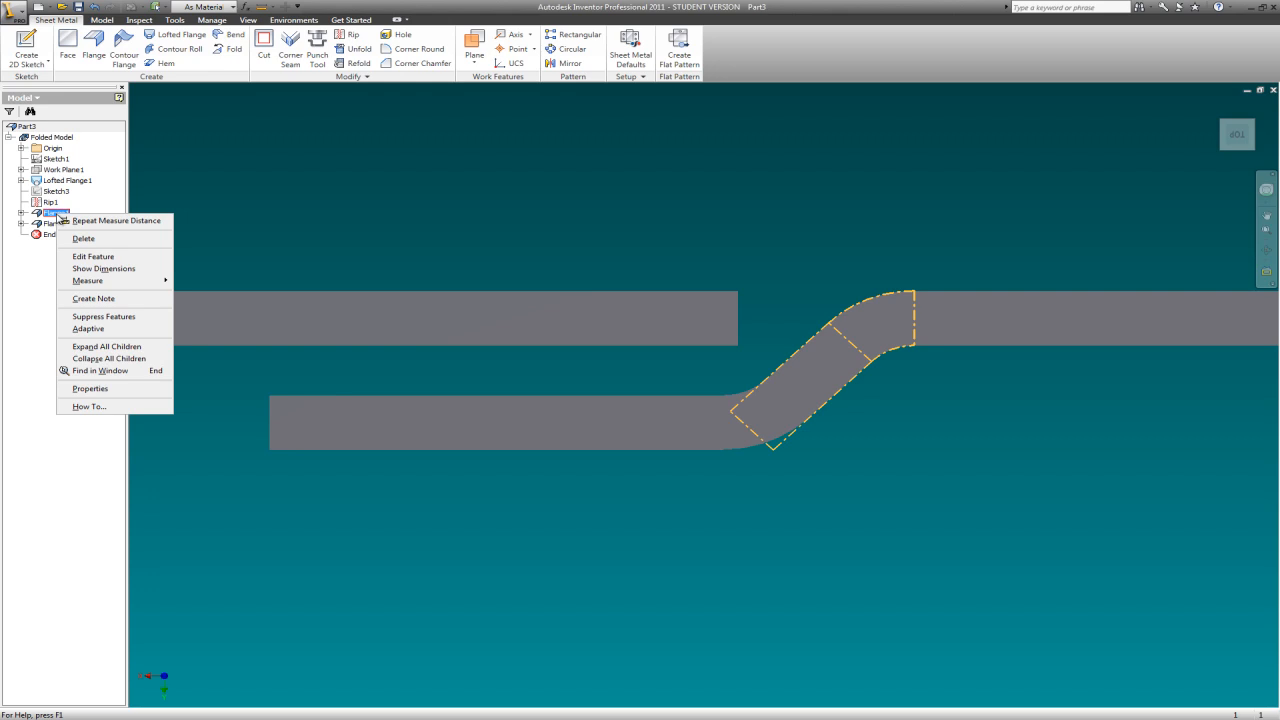
pyautogui.click(102, 260)
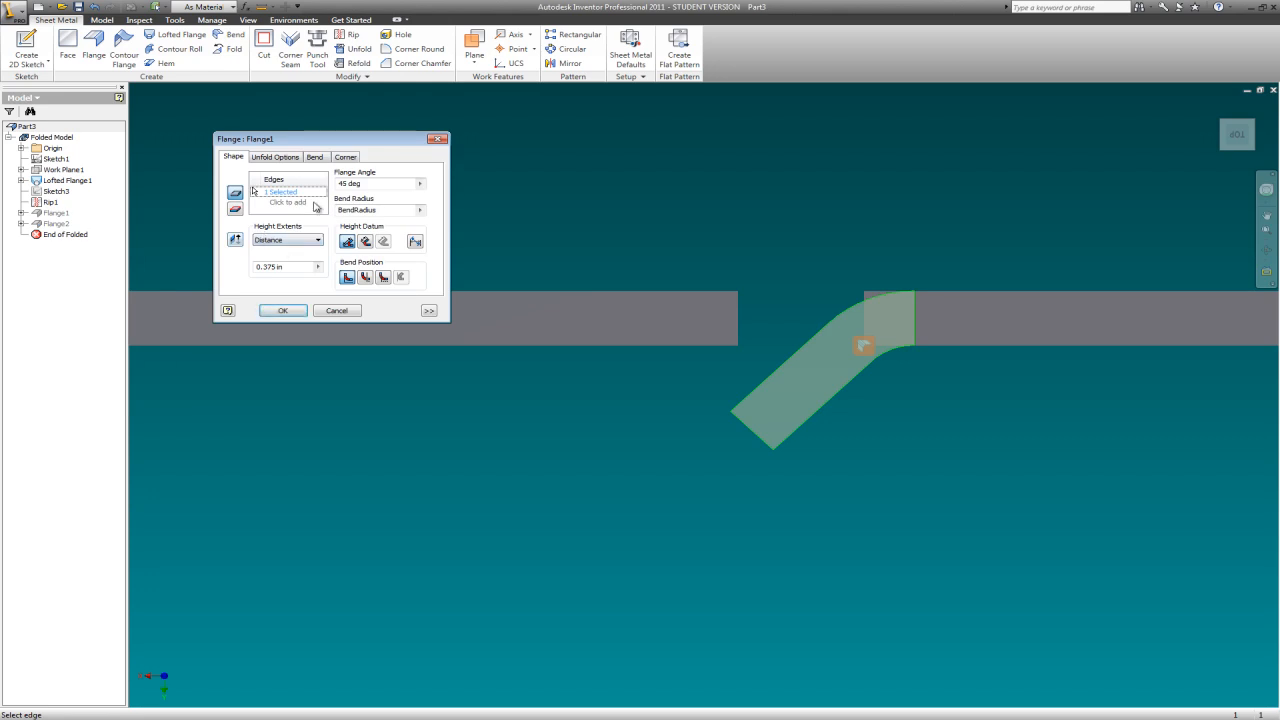
pyautogui.moveTo(296, 266); pyautogui.dragTo(256, 284)
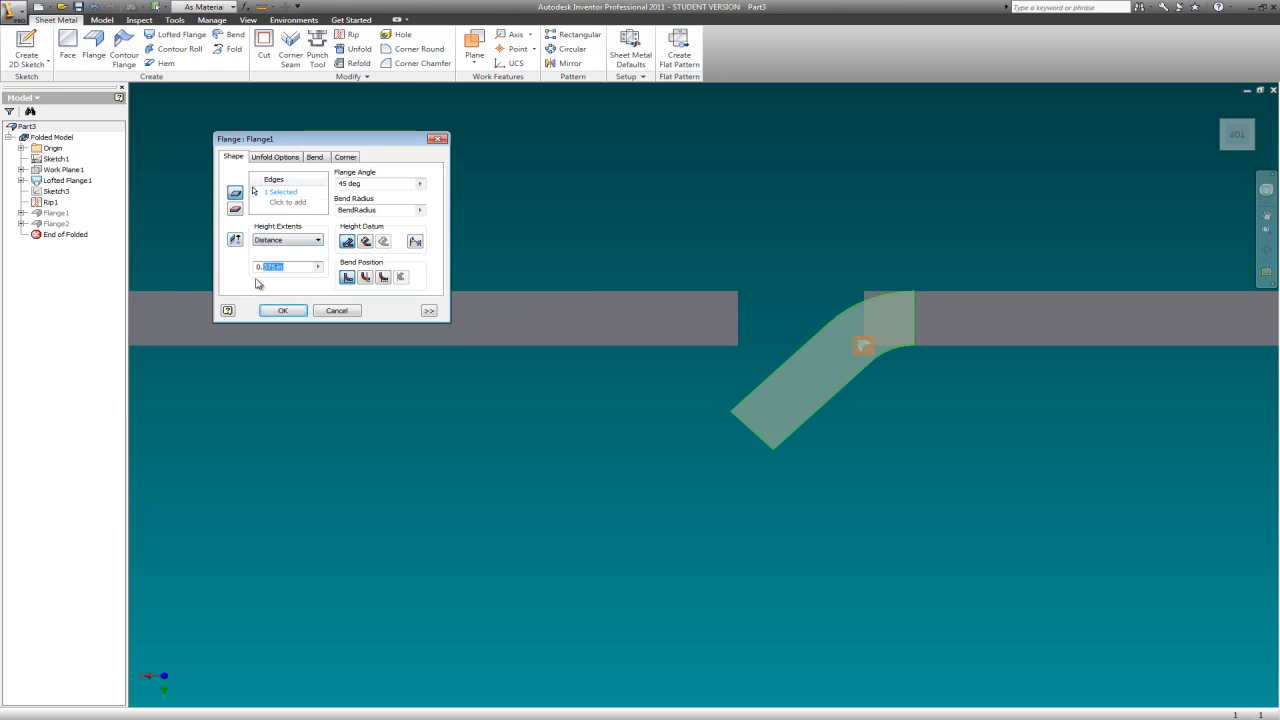
pyautogui.write('4')
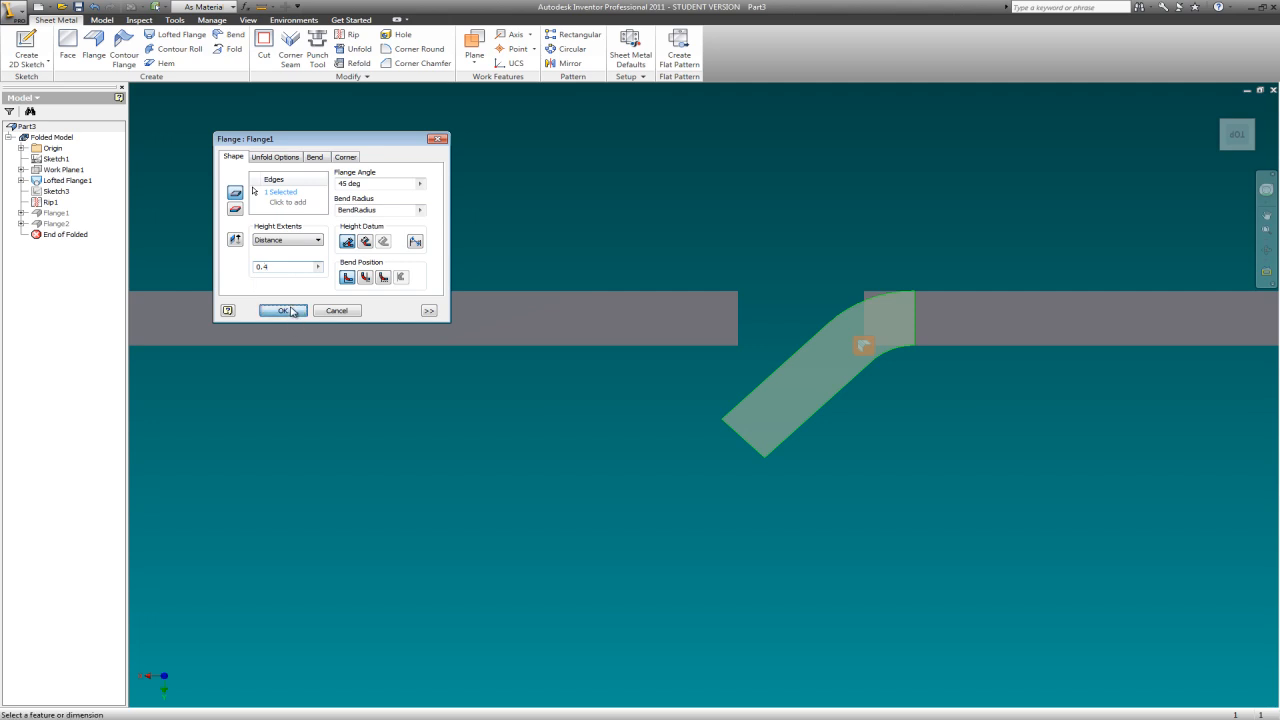
pyautogui.click(284, 311)
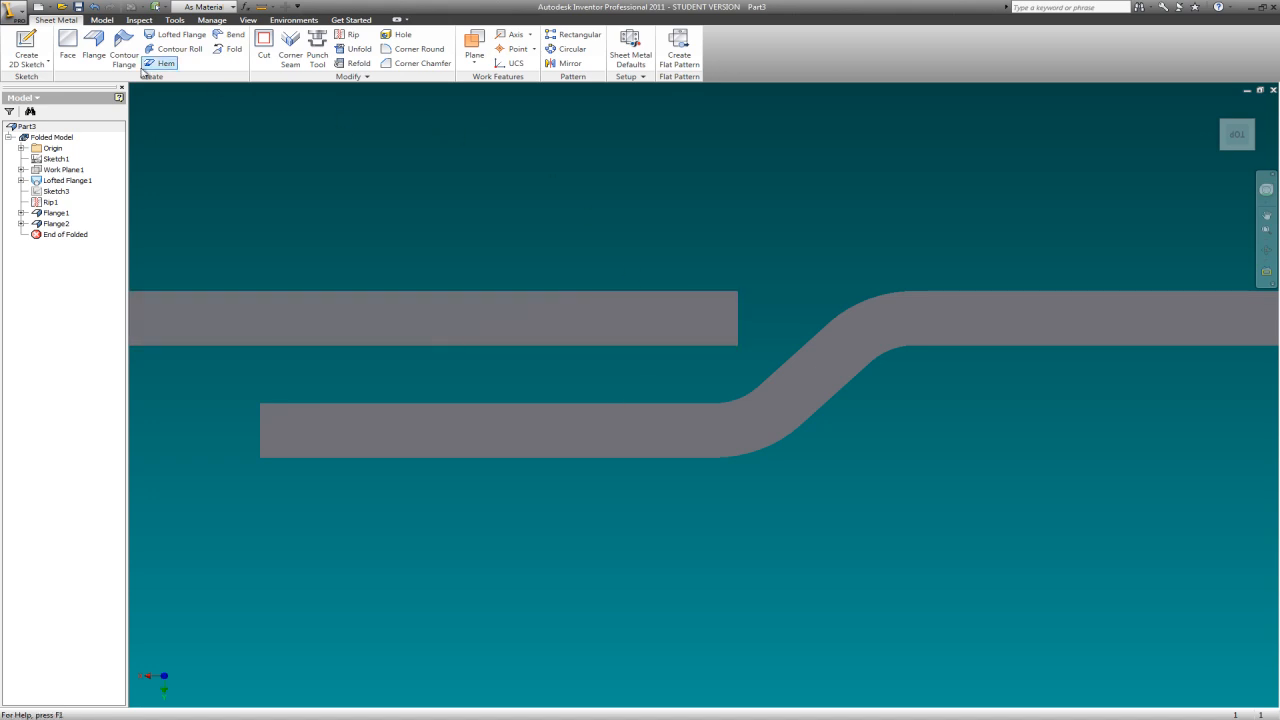
# Start a single hem on the underside edge of the straight panel end, above the offset flange.
pyautogui.click(161, 63)
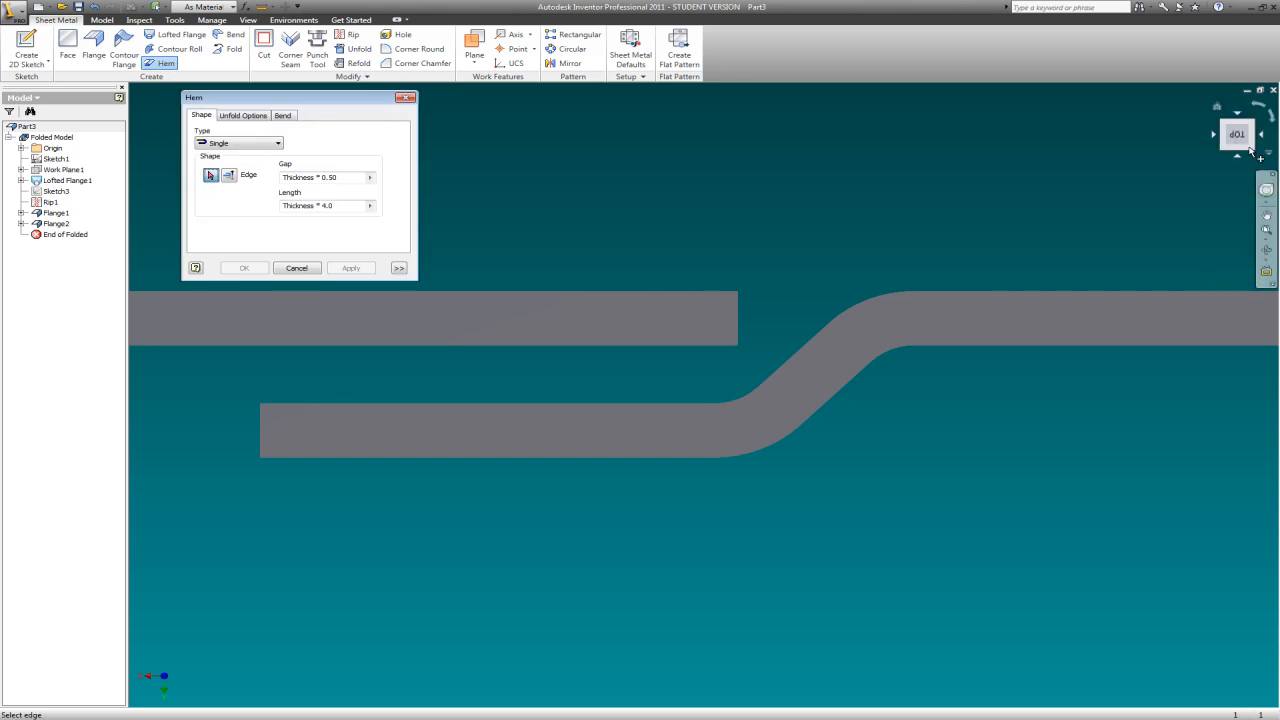
pyautogui.click(1267, 252)
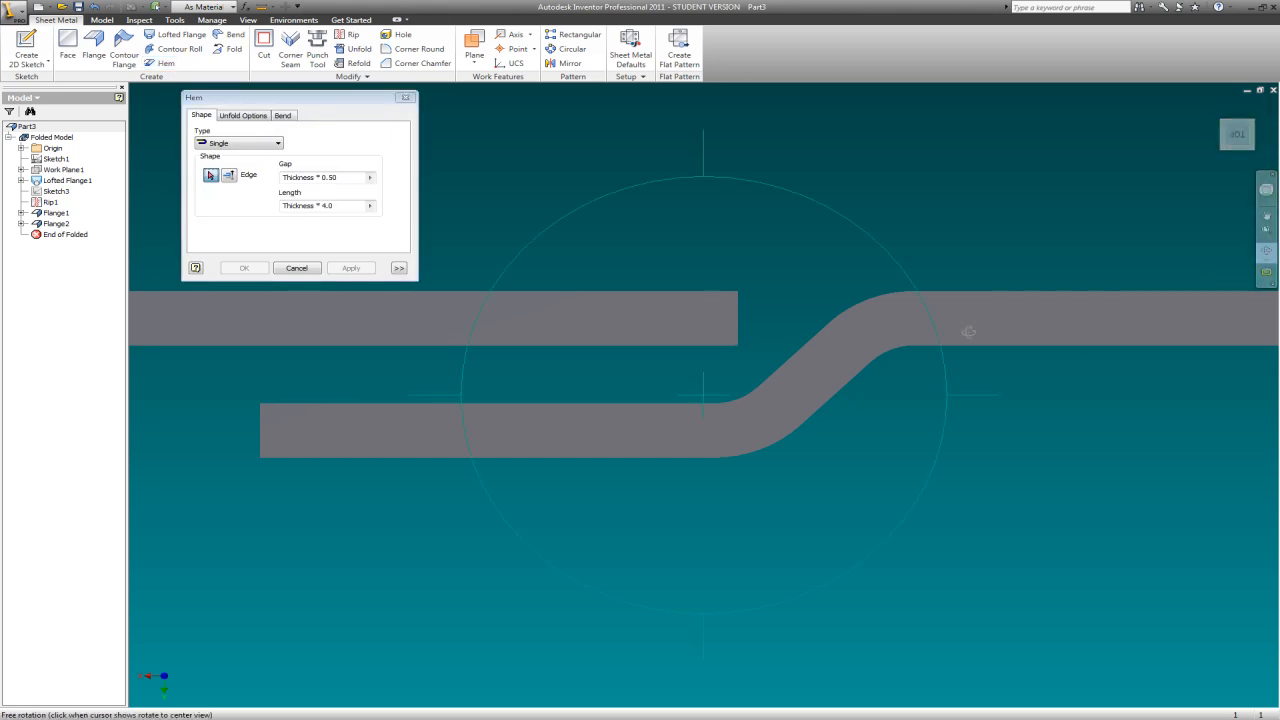
pyautogui.moveTo(754, 391)
pyautogui.mouseDown()
pyautogui.moveTo(760, 380)
pyautogui.moveTo(737, 374)
pyautogui.moveTo(746, 384)
pyautogui.mouseUp()
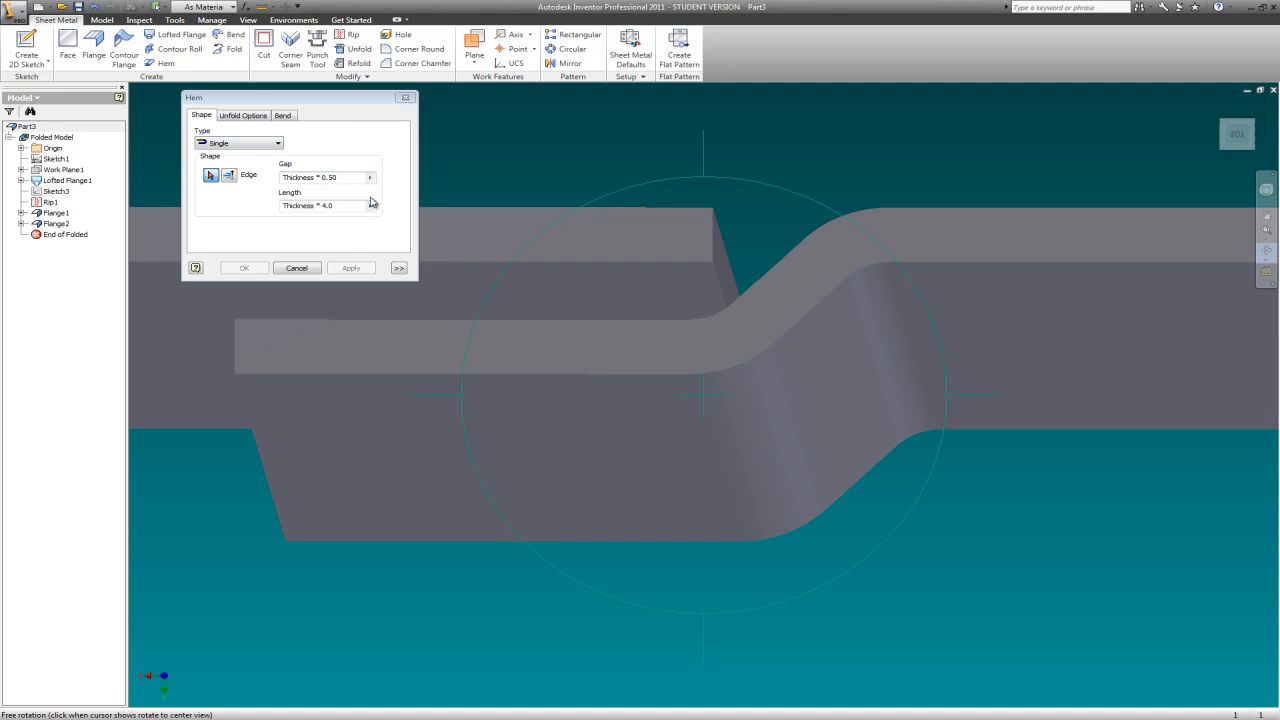
pyautogui.press('Escape')
pyautogui.click(718, 284)
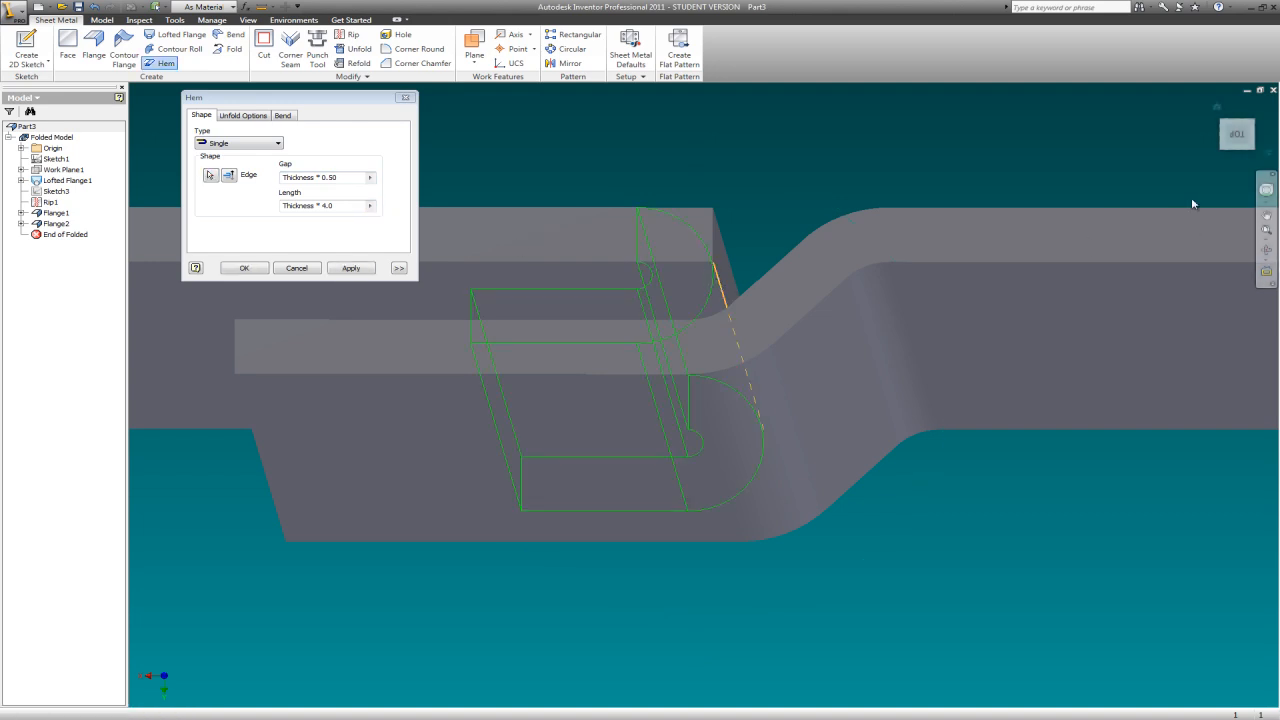
pyautogui.click(1232, 140)
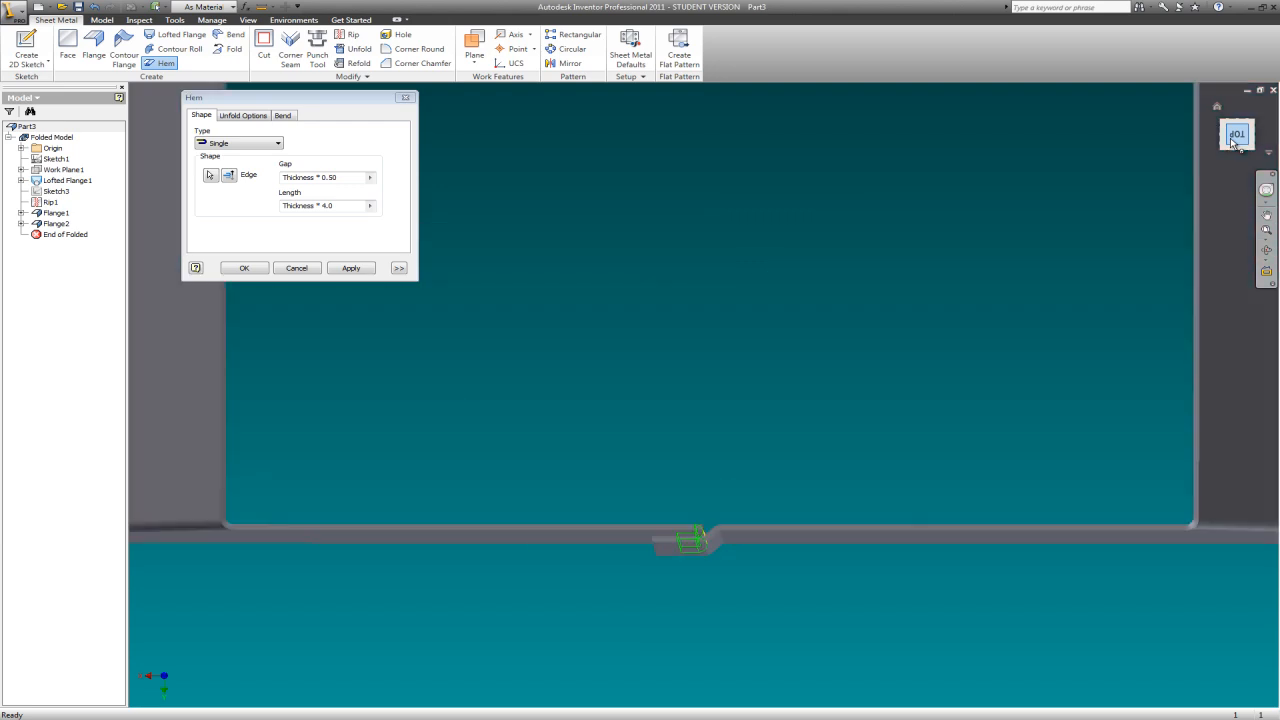
pyautogui.scroll(-5, 683, 515)
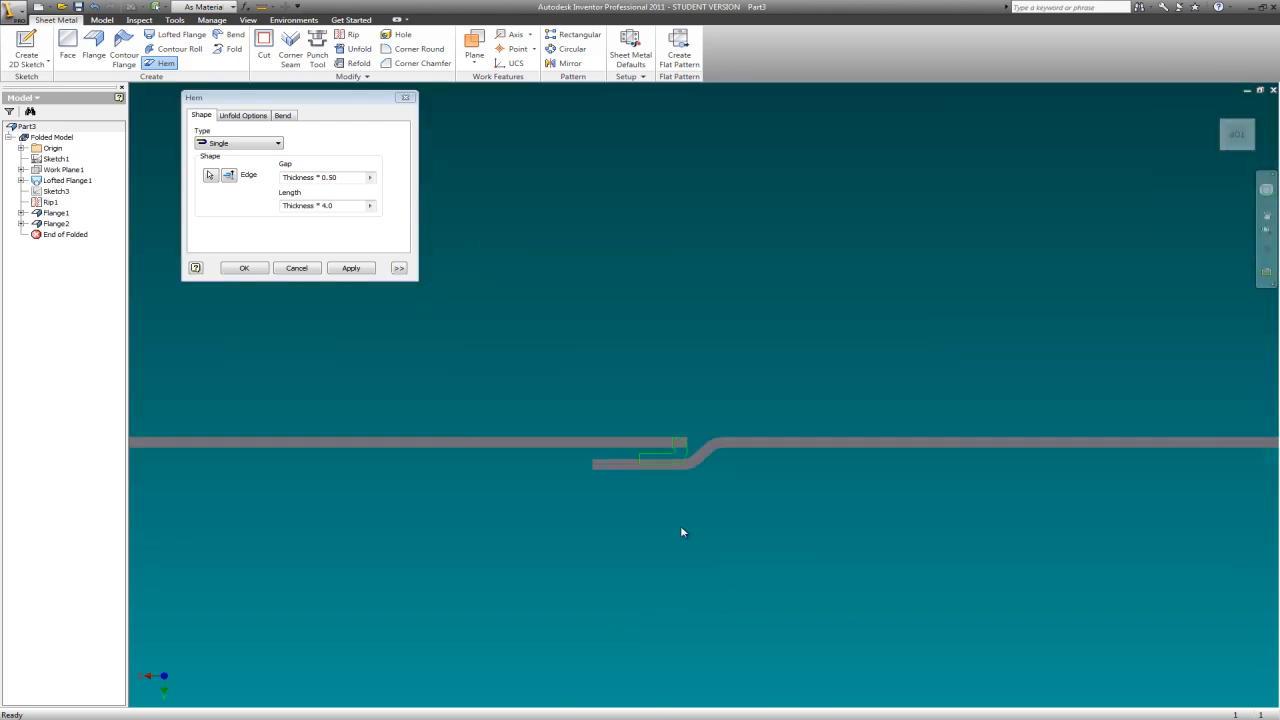
pyautogui.scroll(-2, 645, 437)
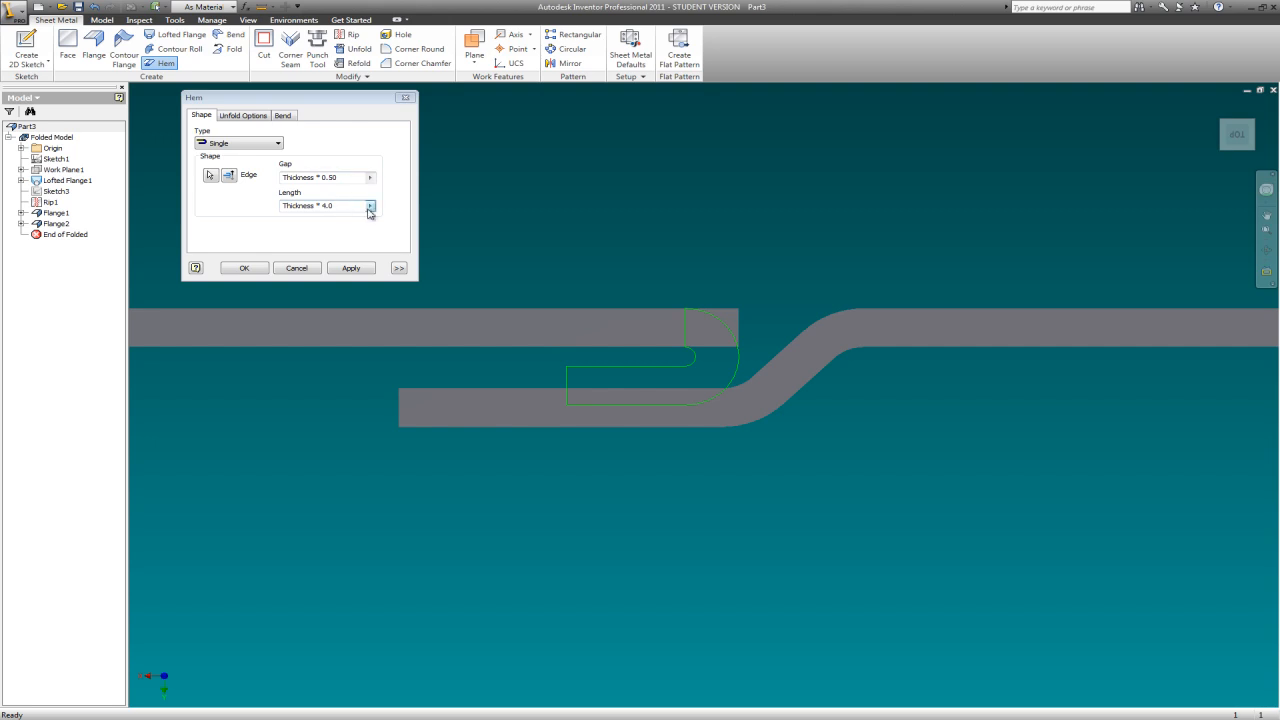
# Create the hem with a length of Thickness * 8 and a gap of Thickness * 1.1.
pyautogui.moveTo(347, 210); pyautogui.dragTo(321, 216)
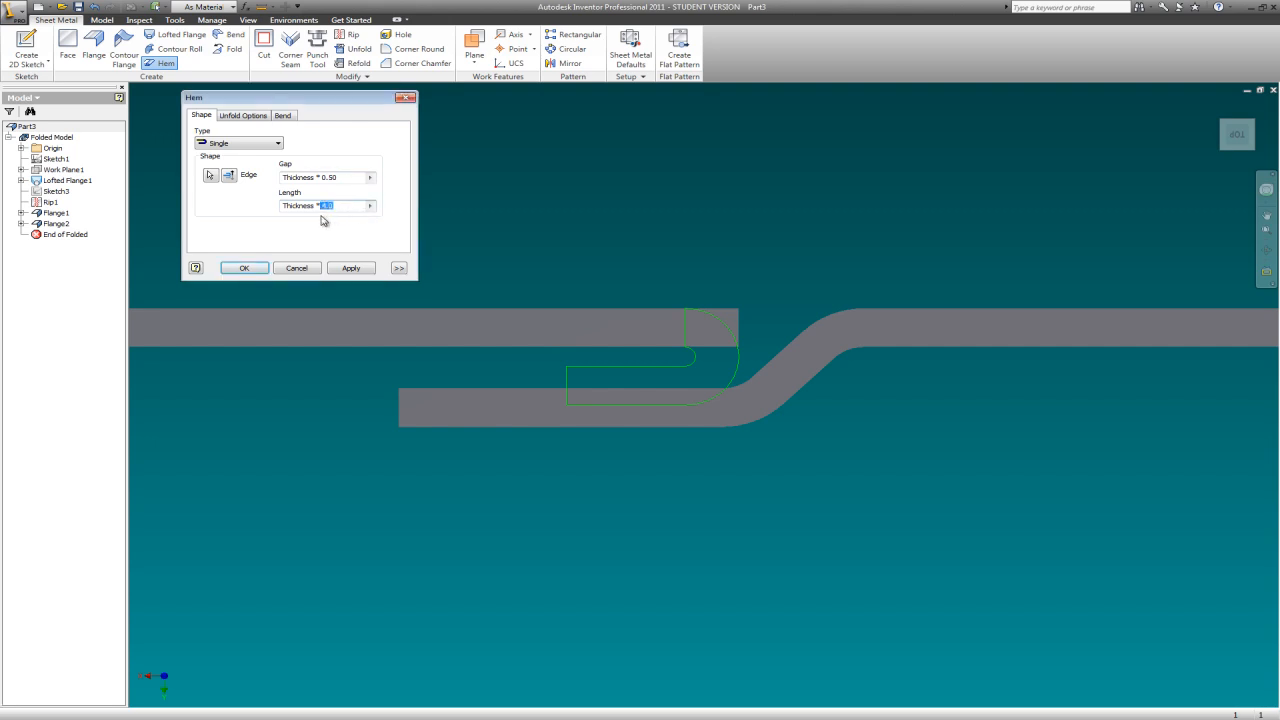
pyautogui.write('8')
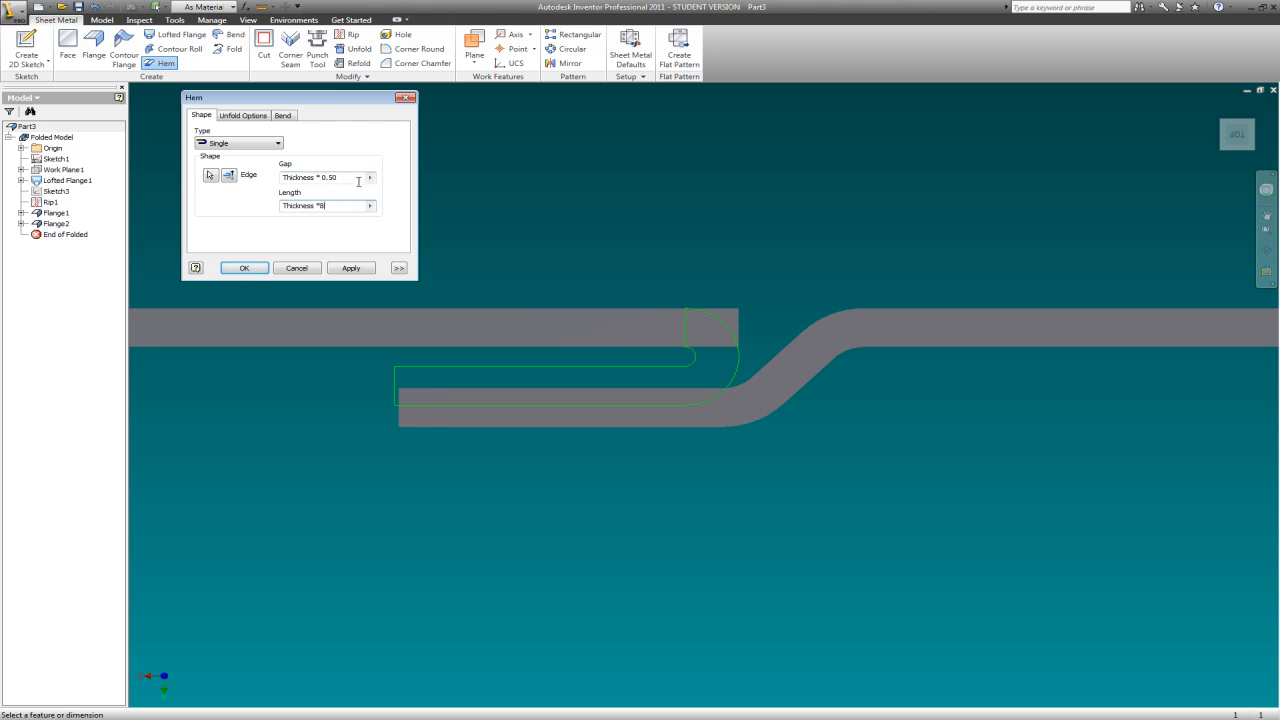
pyautogui.click(370, 177)
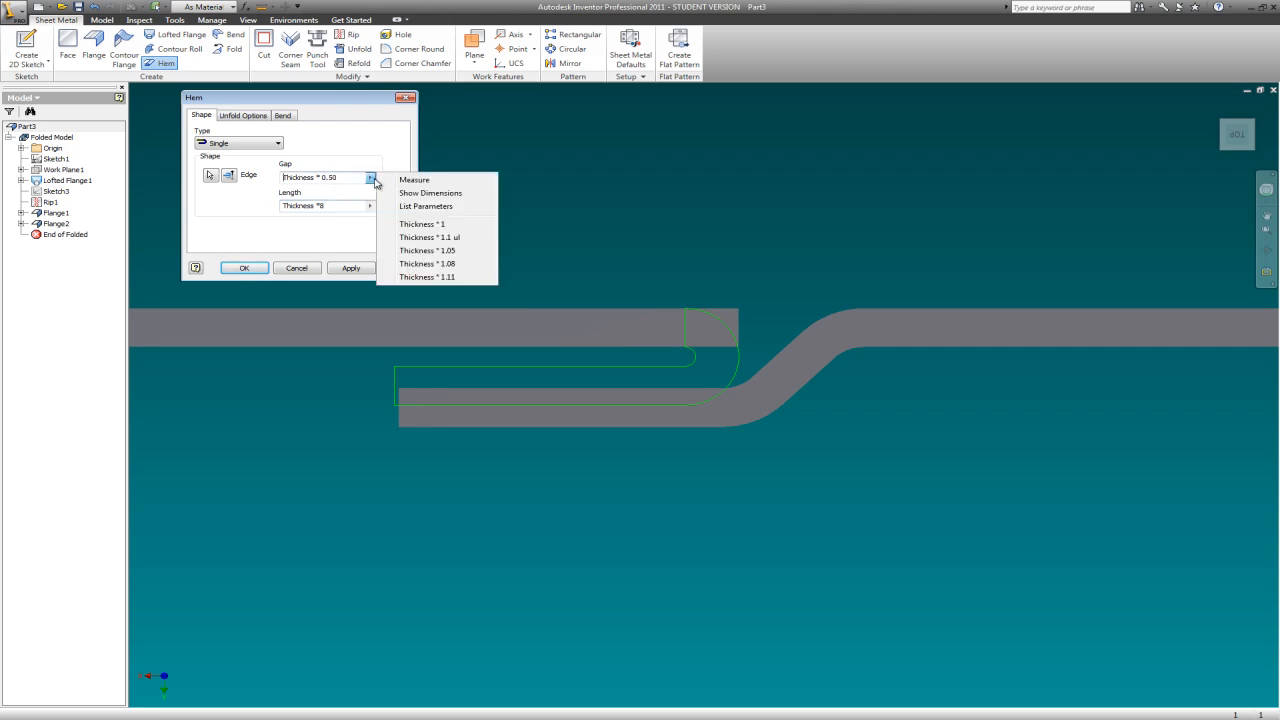
pyautogui.click(386, 192)
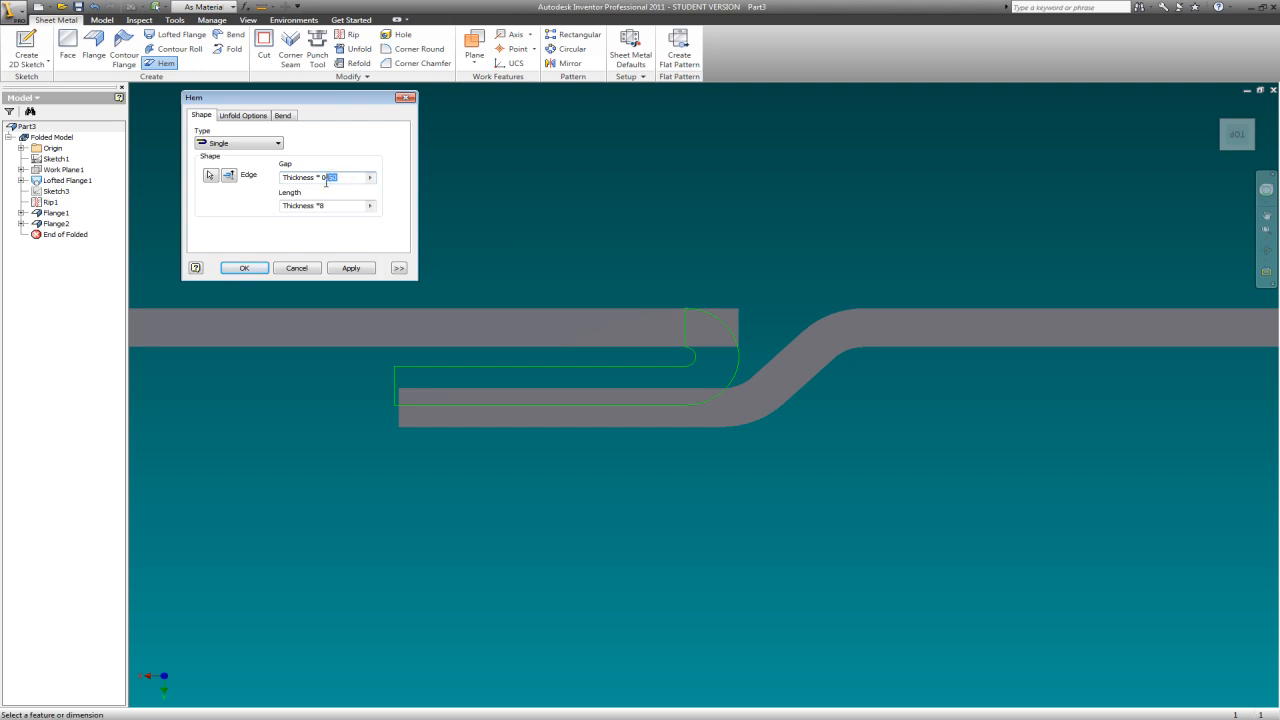
pyautogui.write('1')
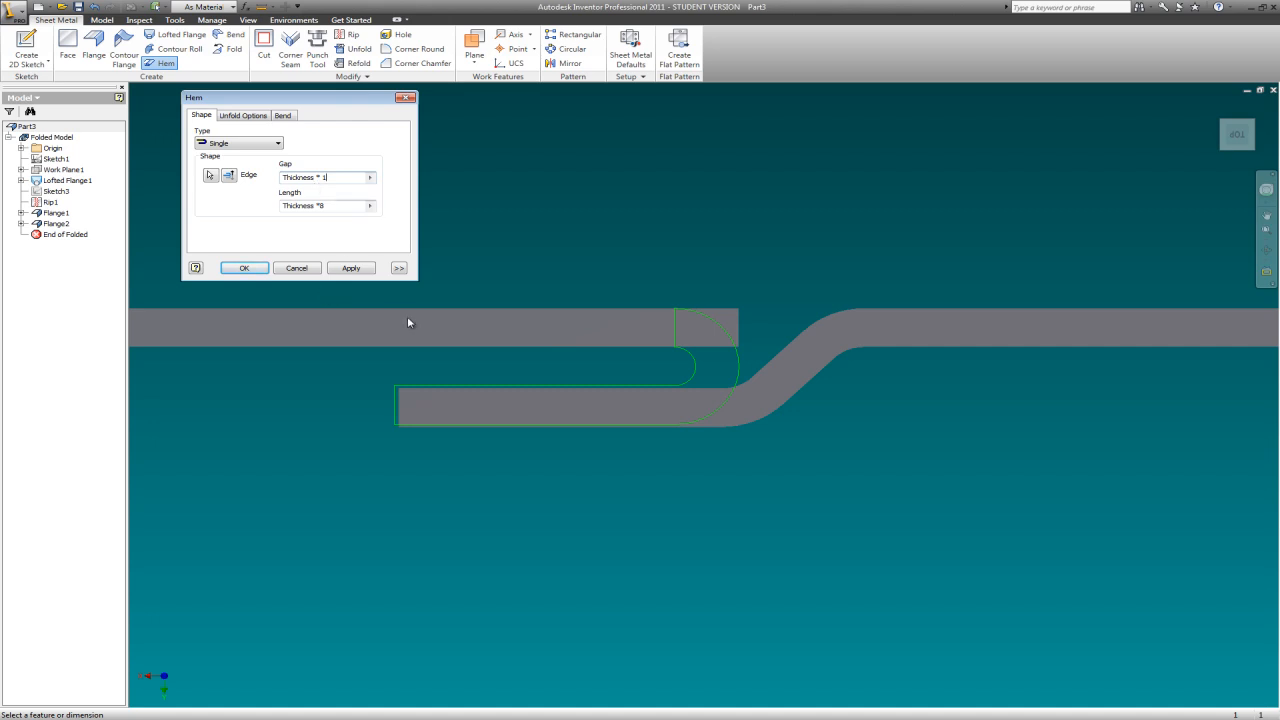
pyautogui.write('.1')
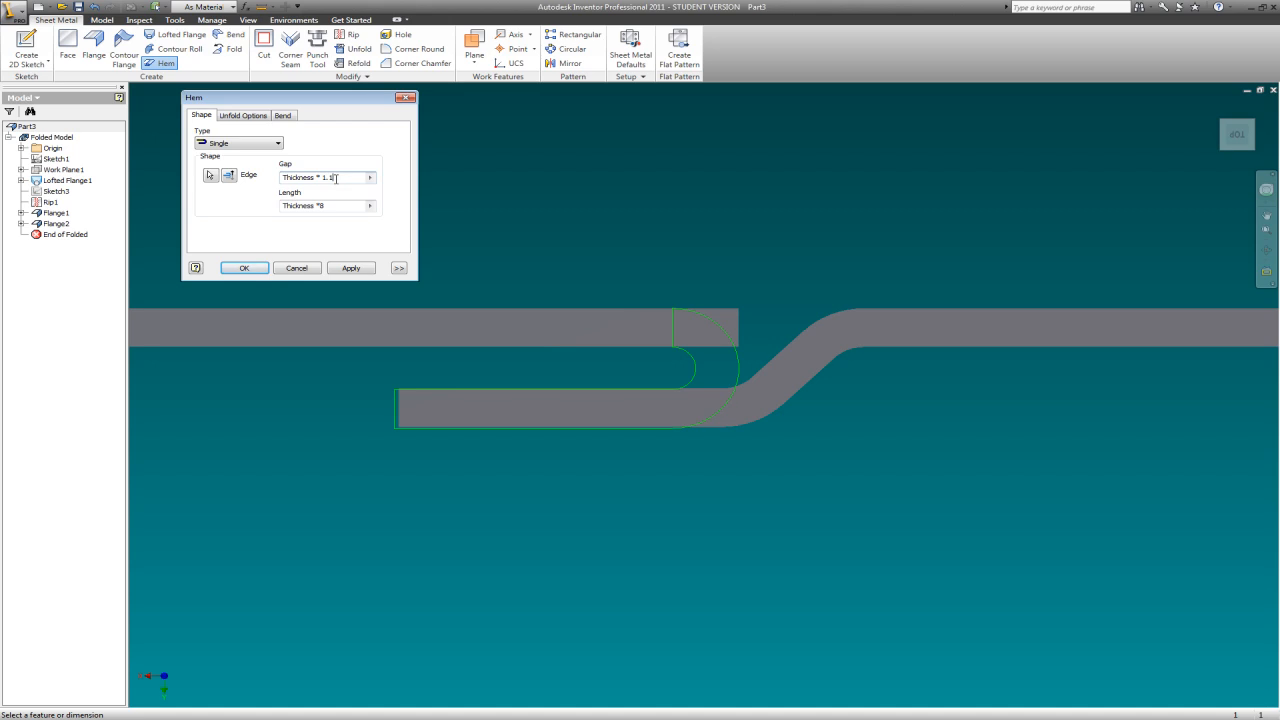
pyautogui.click(351, 268)
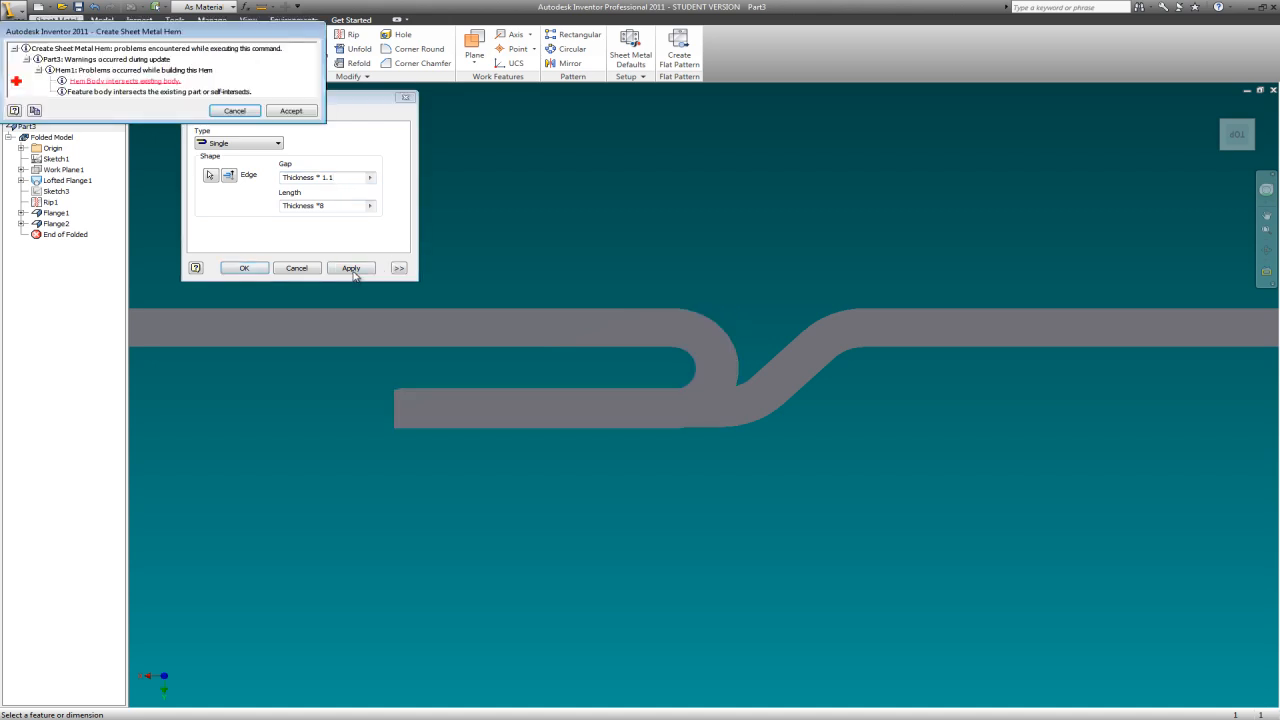
pyautogui.click(302, 112)
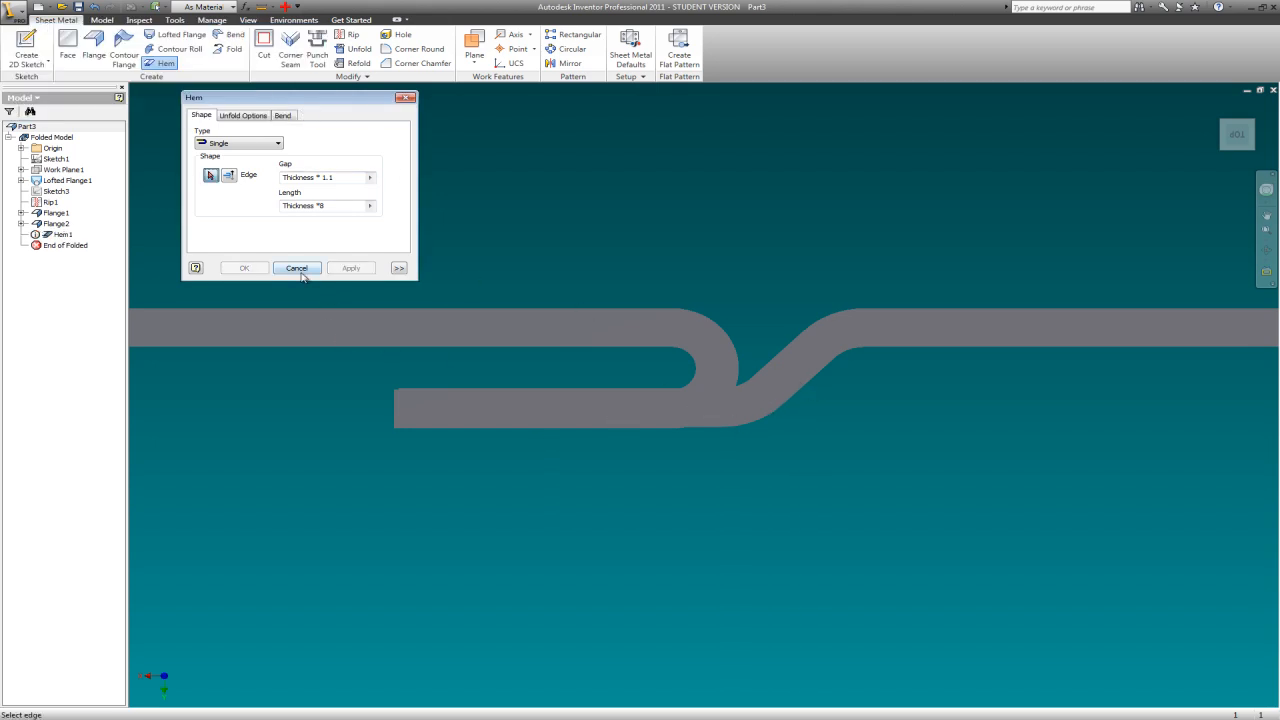
pyautogui.click(405, 97)
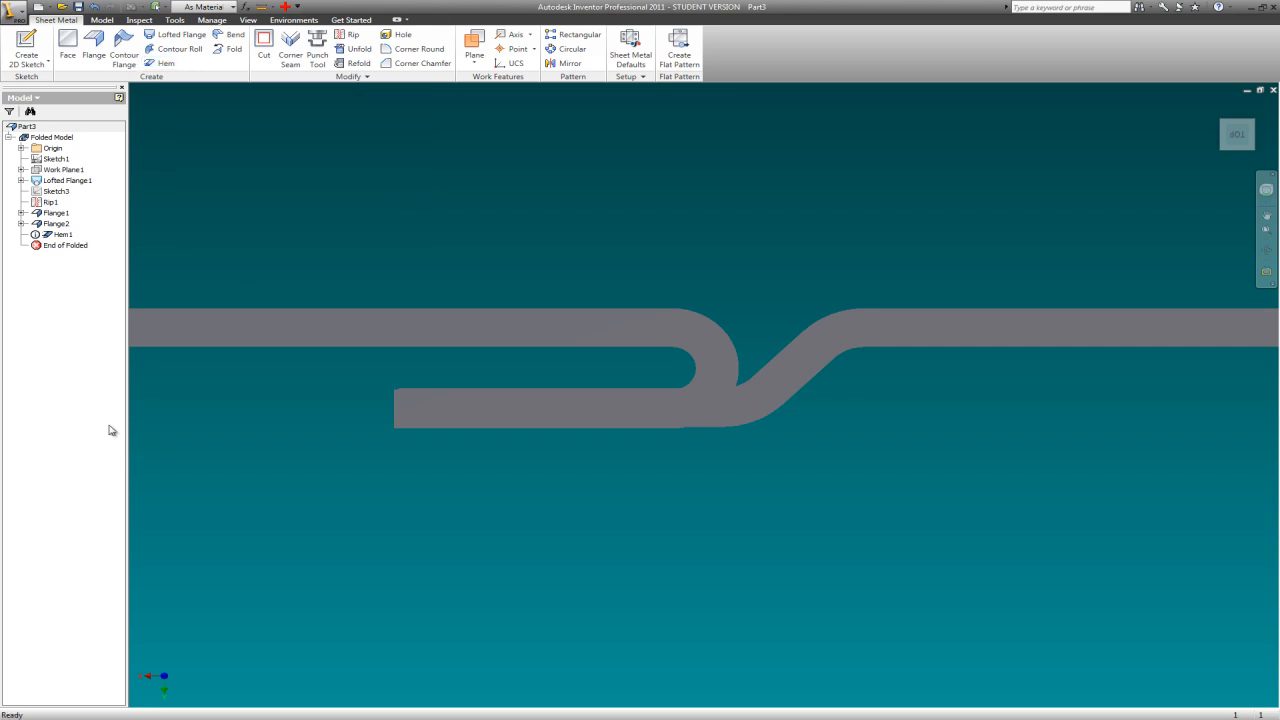
# Try to change the height distance of the 45-degree flange Flange1 to 0.75 in.
pyautogui.rightClick(55, 215)
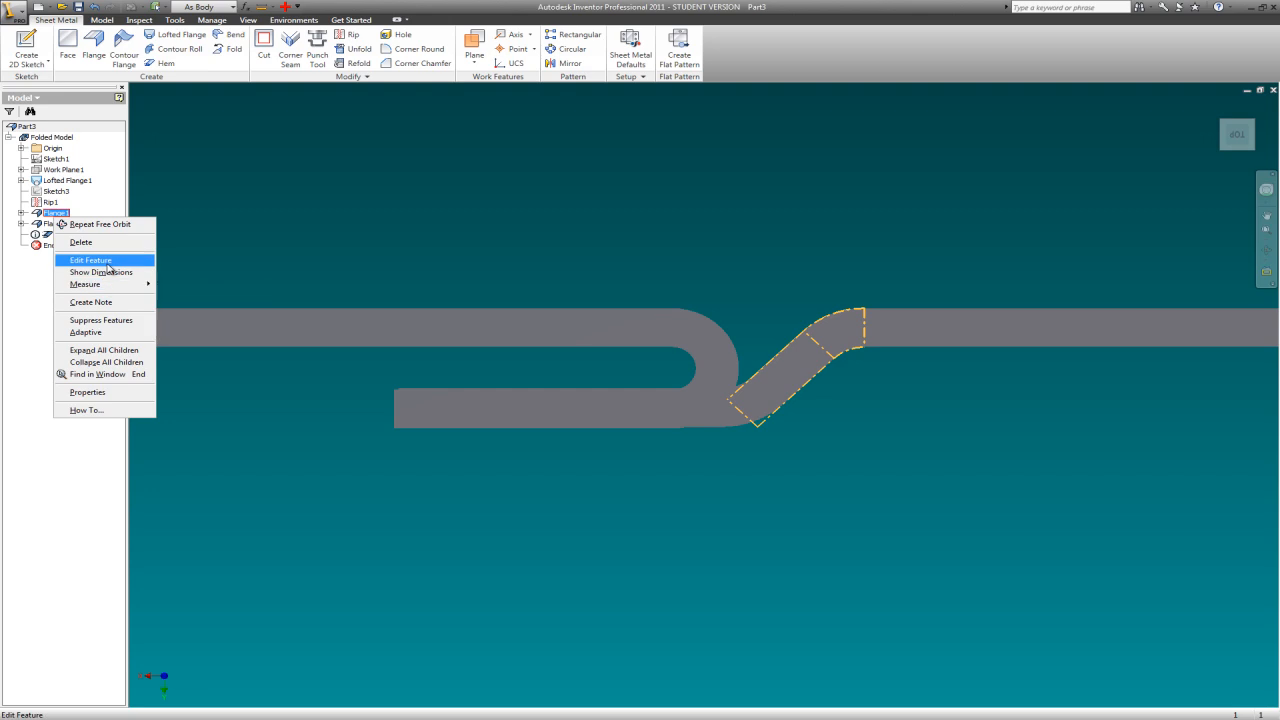
pyautogui.click(106, 261)
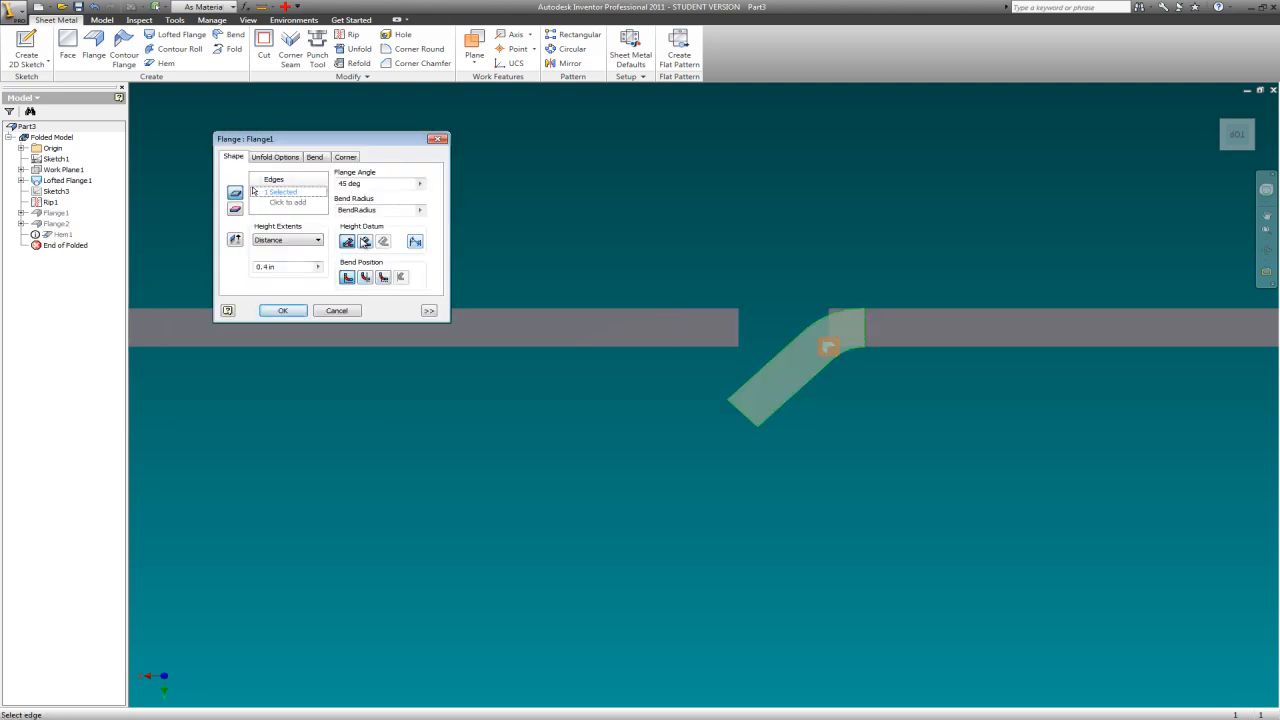
pyautogui.click(296, 266)
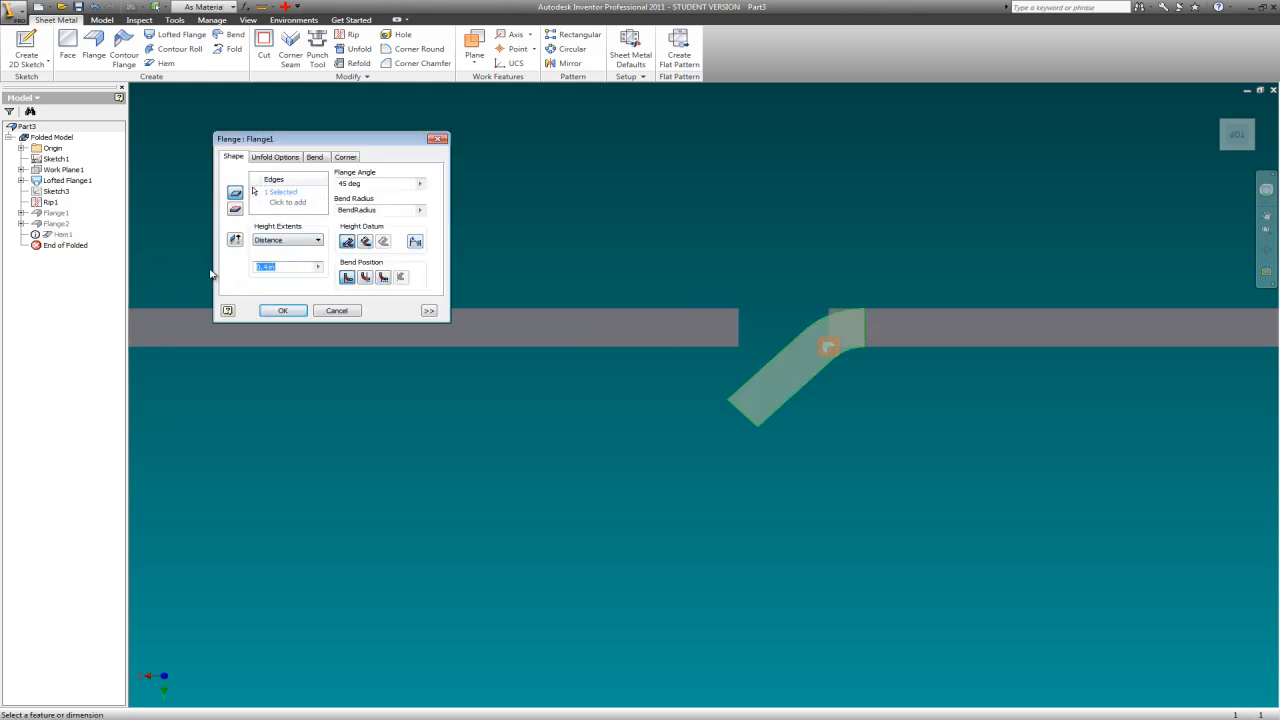
pyautogui.write('1')
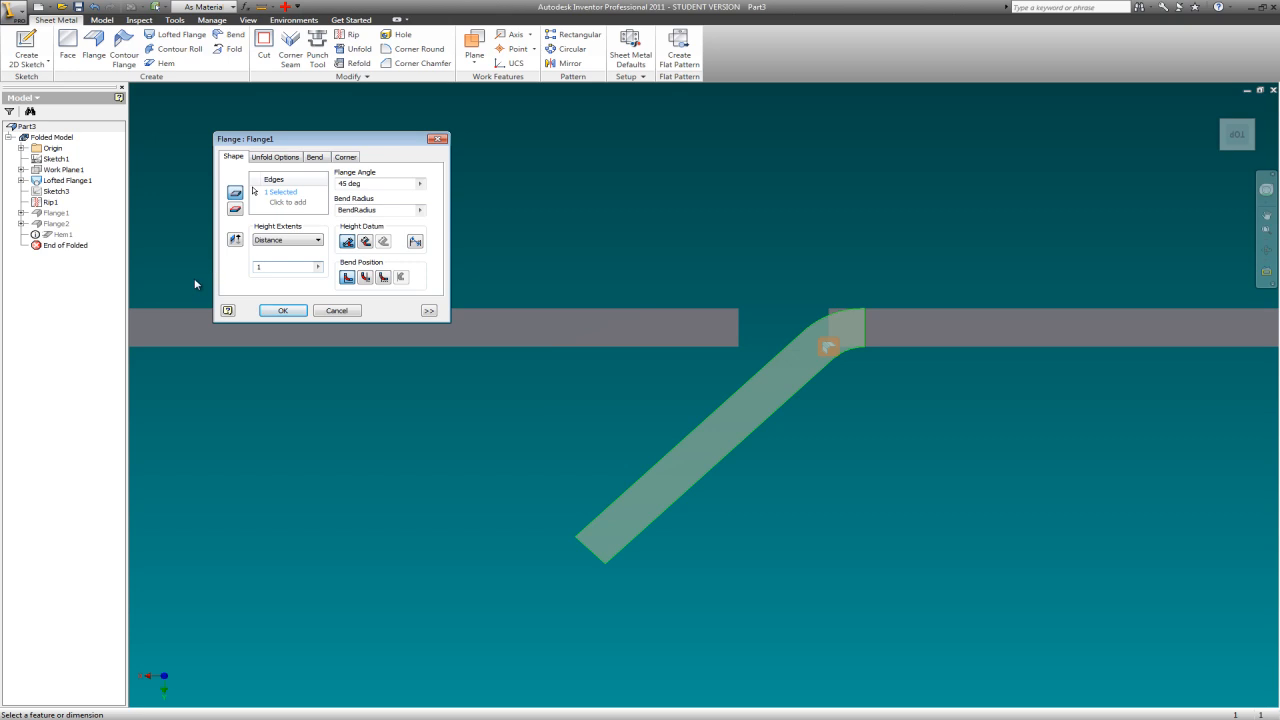
pyautogui.write('.75')
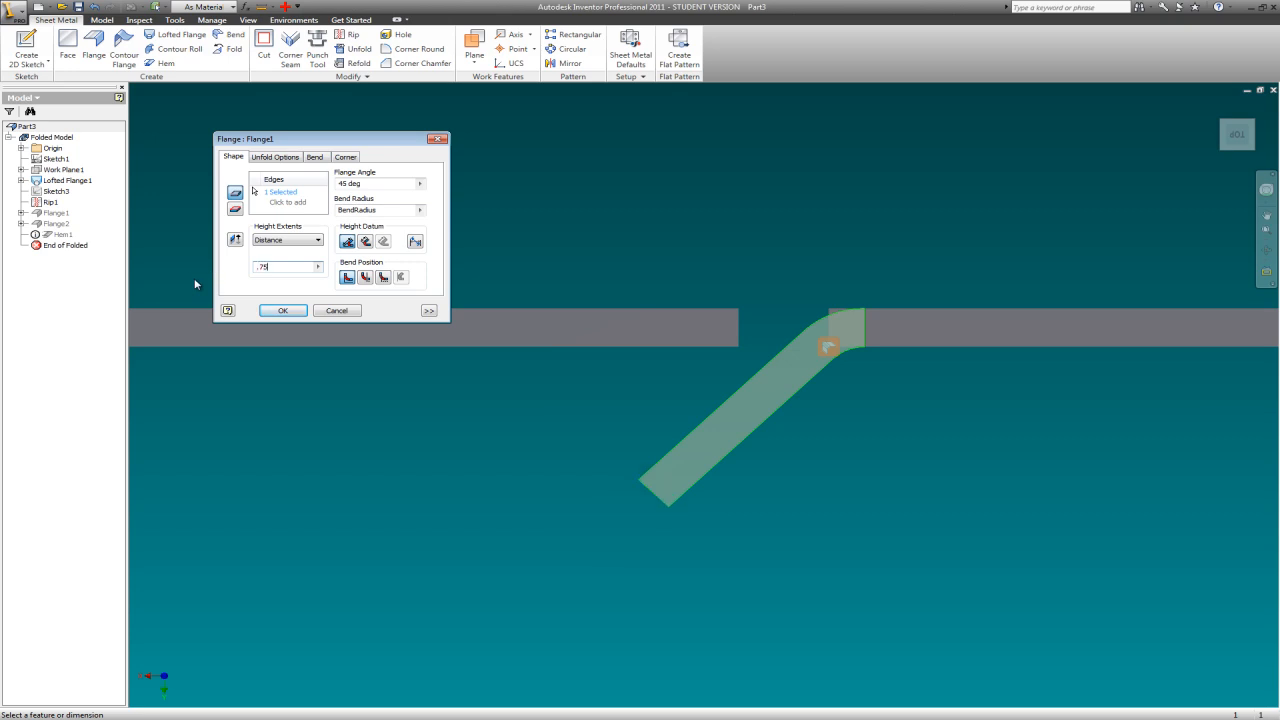
pyautogui.click(279, 311)
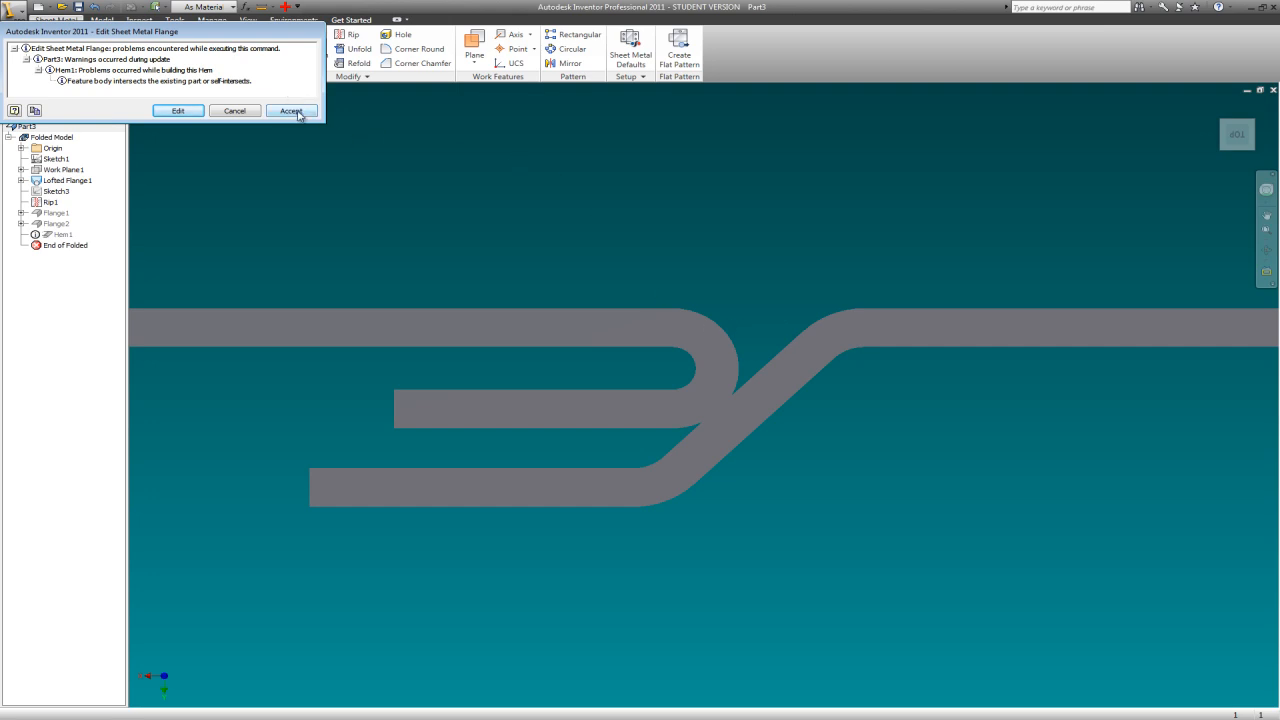
pyautogui.click(230, 112)
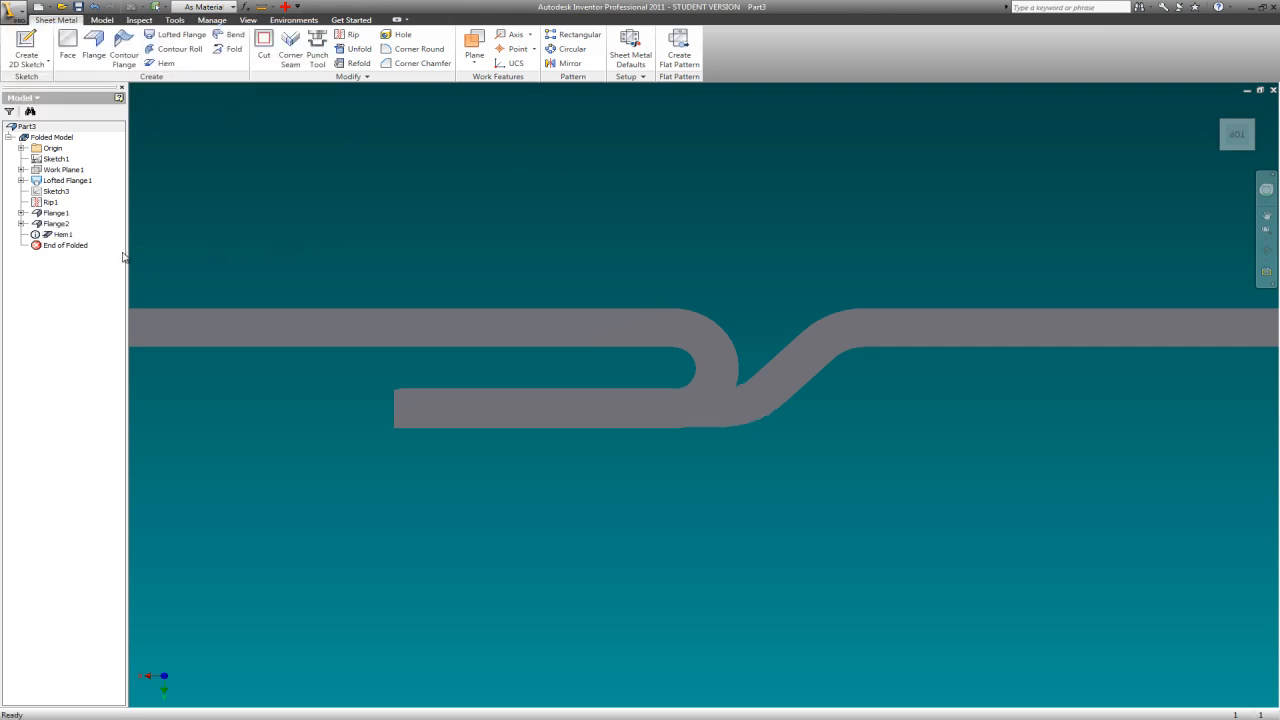
# Change the gap value of the single-point rip Rip1 to 0.375 in and accept the rebuild.
pyautogui.rightClick(52, 204)
pyautogui.click(52, 204)
pyautogui.rightClick(52, 204)
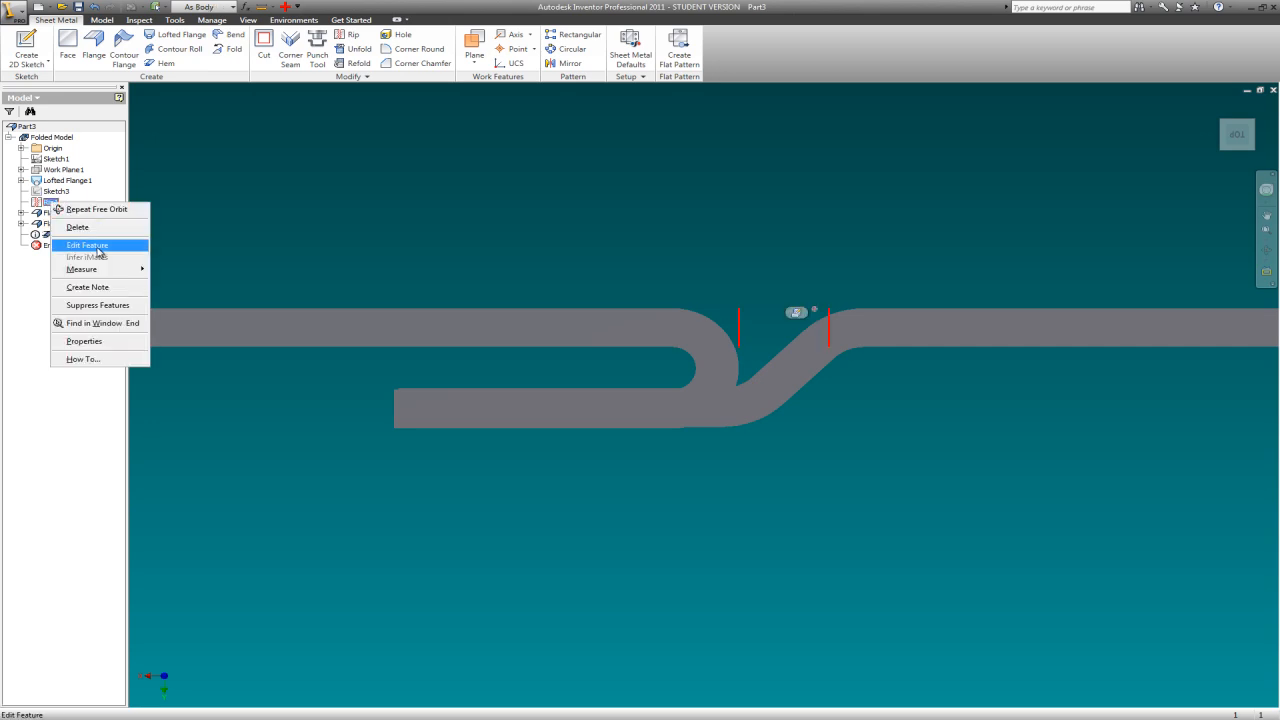
pyautogui.click(191, 252)
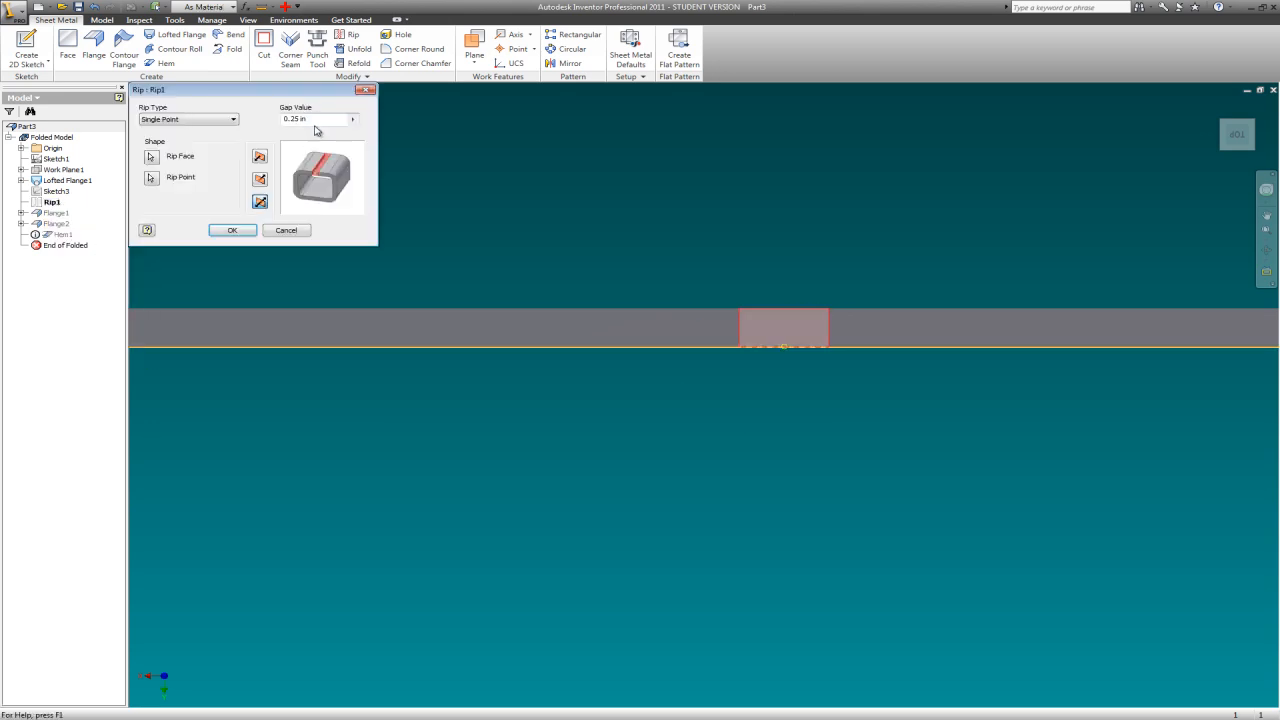
pyautogui.moveTo(312, 119); pyautogui.dragTo(286, 121)
pyautogui.write('.375')
pyautogui.press('Return')
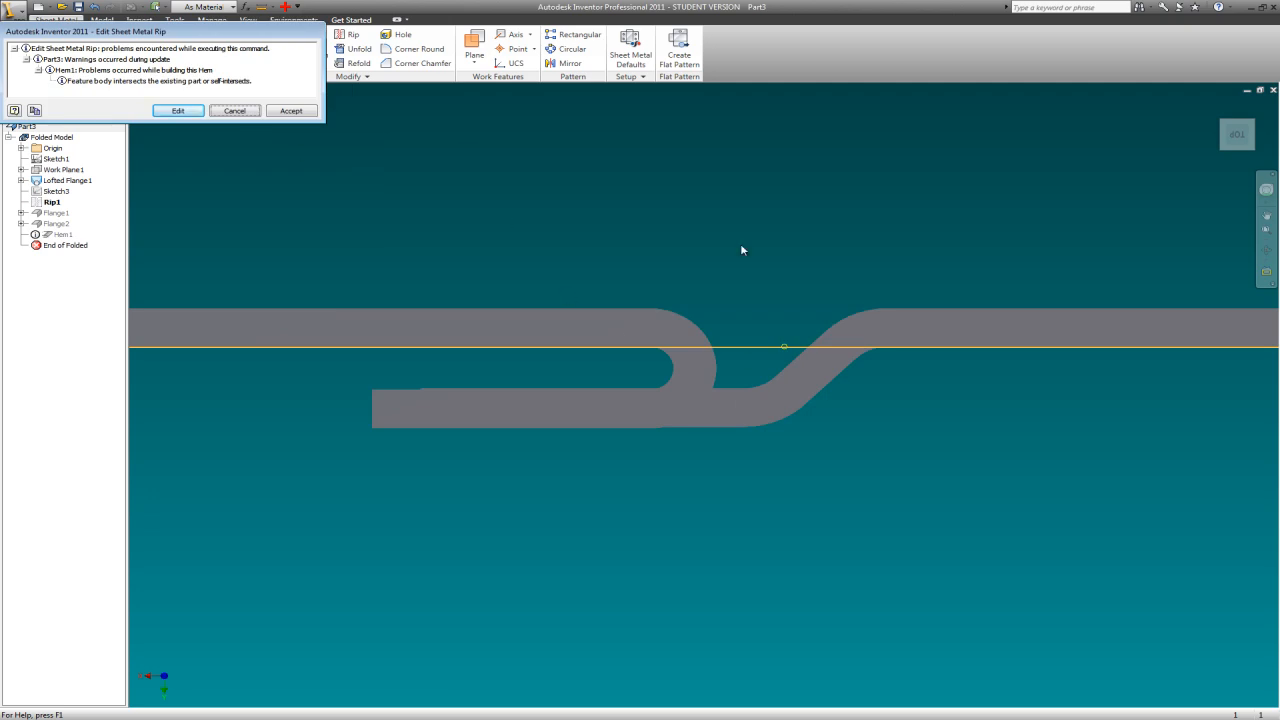
pyautogui.click(291, 110)
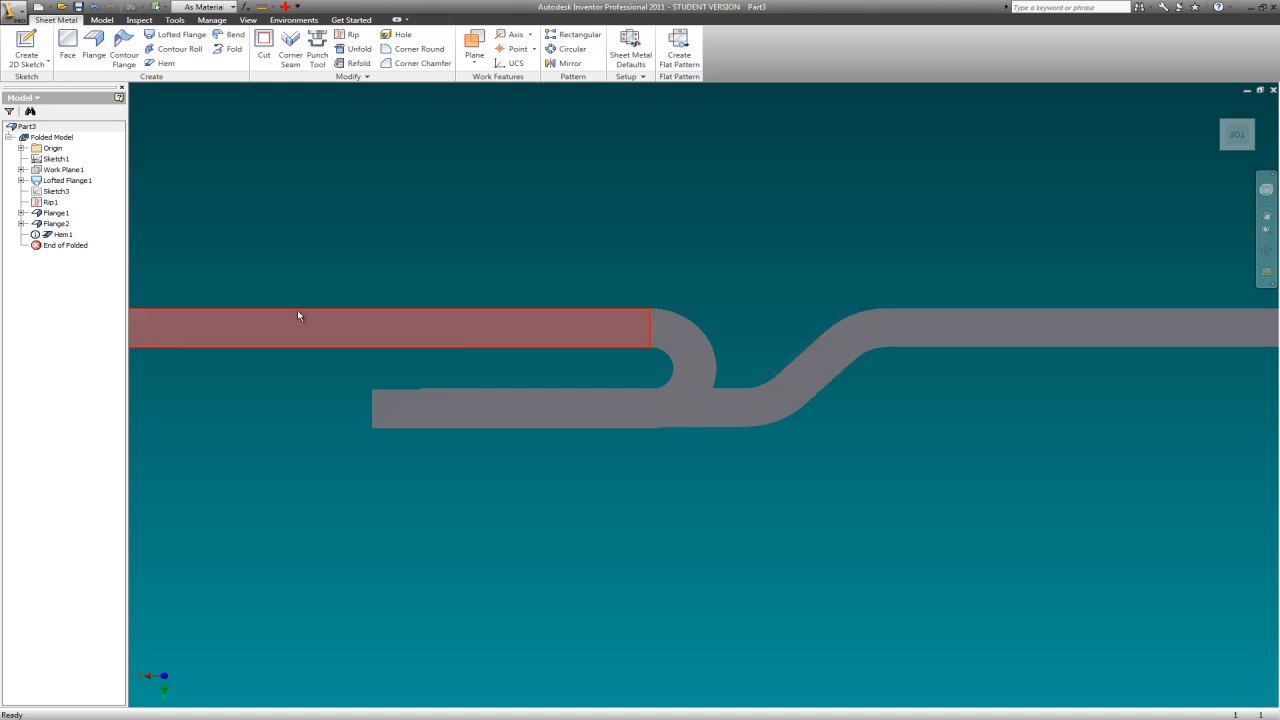
# Try a height distance of 0.8 in for the 45-degree flange Flange1.
pyautogui.click(56, 213)
pyautogui.rightClick(60, 214)
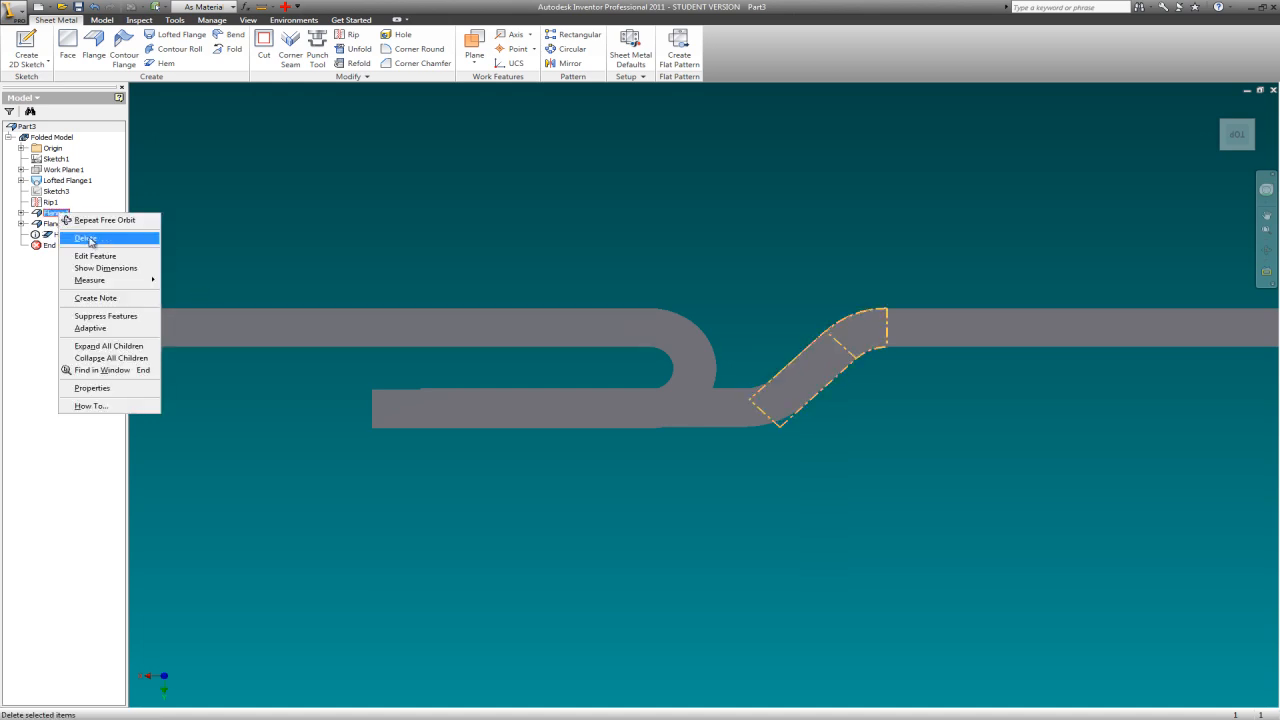
pyautogui.click(106, 256)
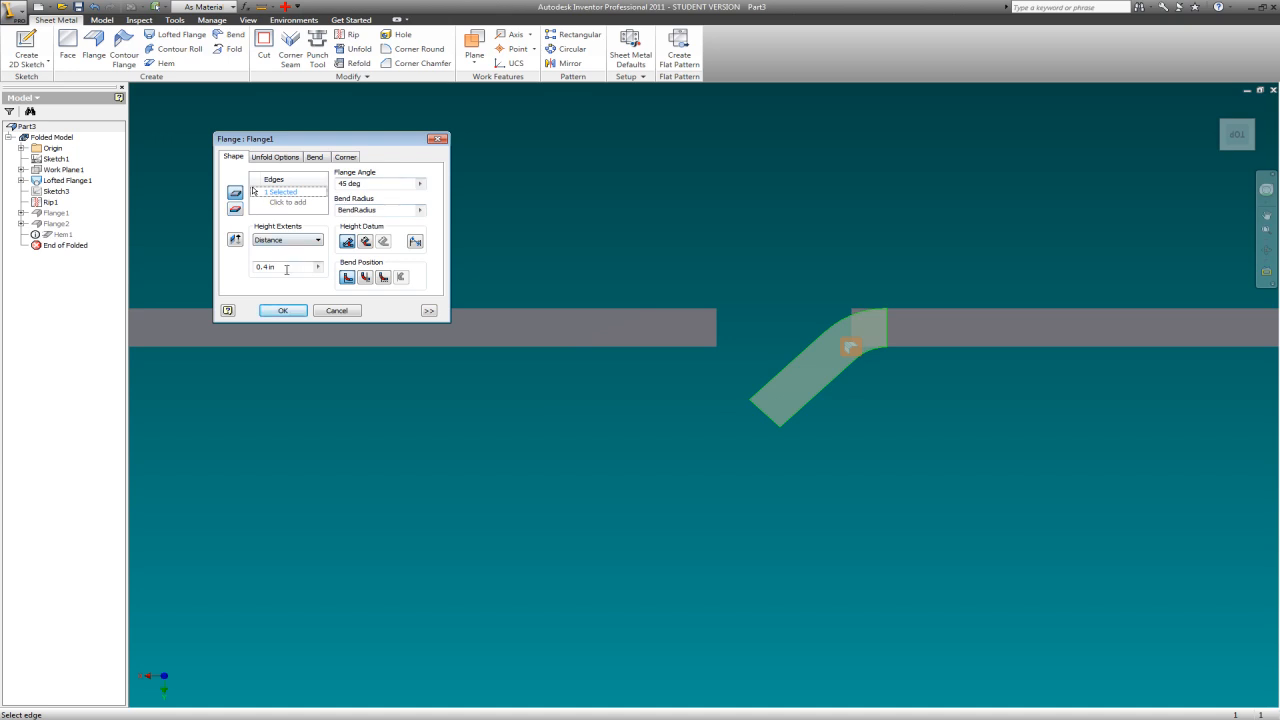
pyautogui.moveTo(288, 267); pyautogui.dragTo(263, 272)
pyautogui.write('8')
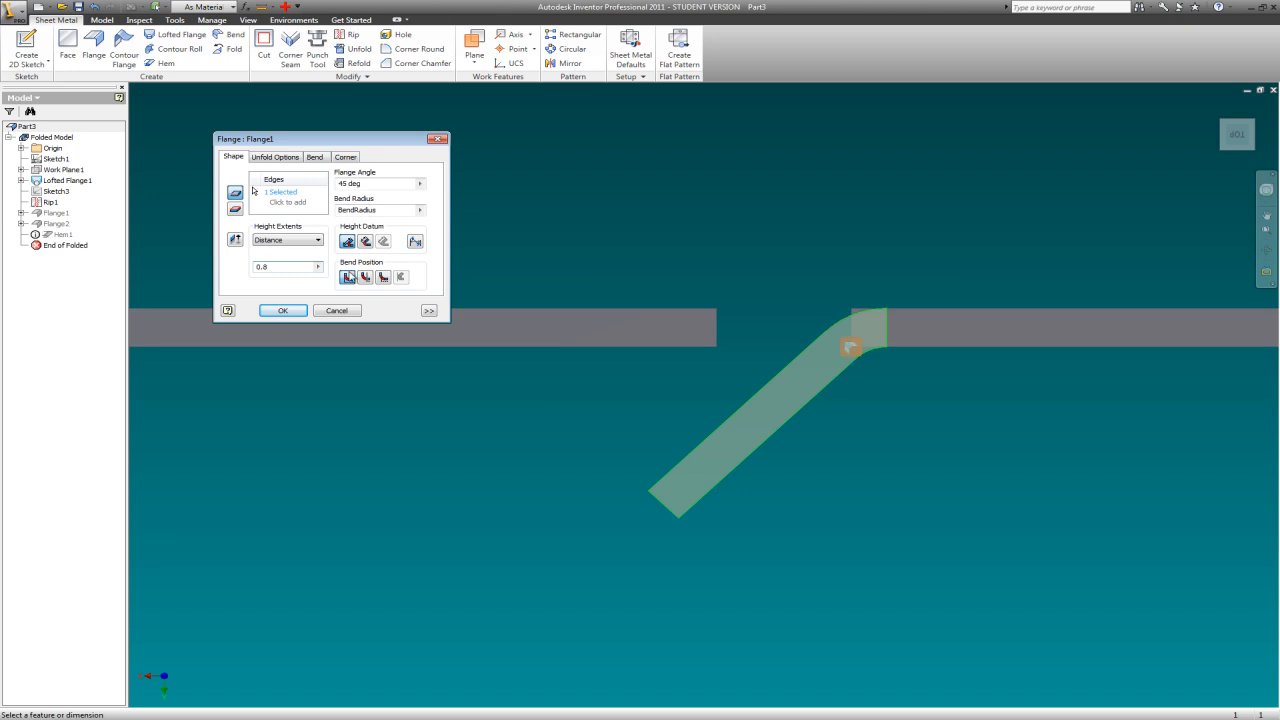
pyautogui.click(273, 313)
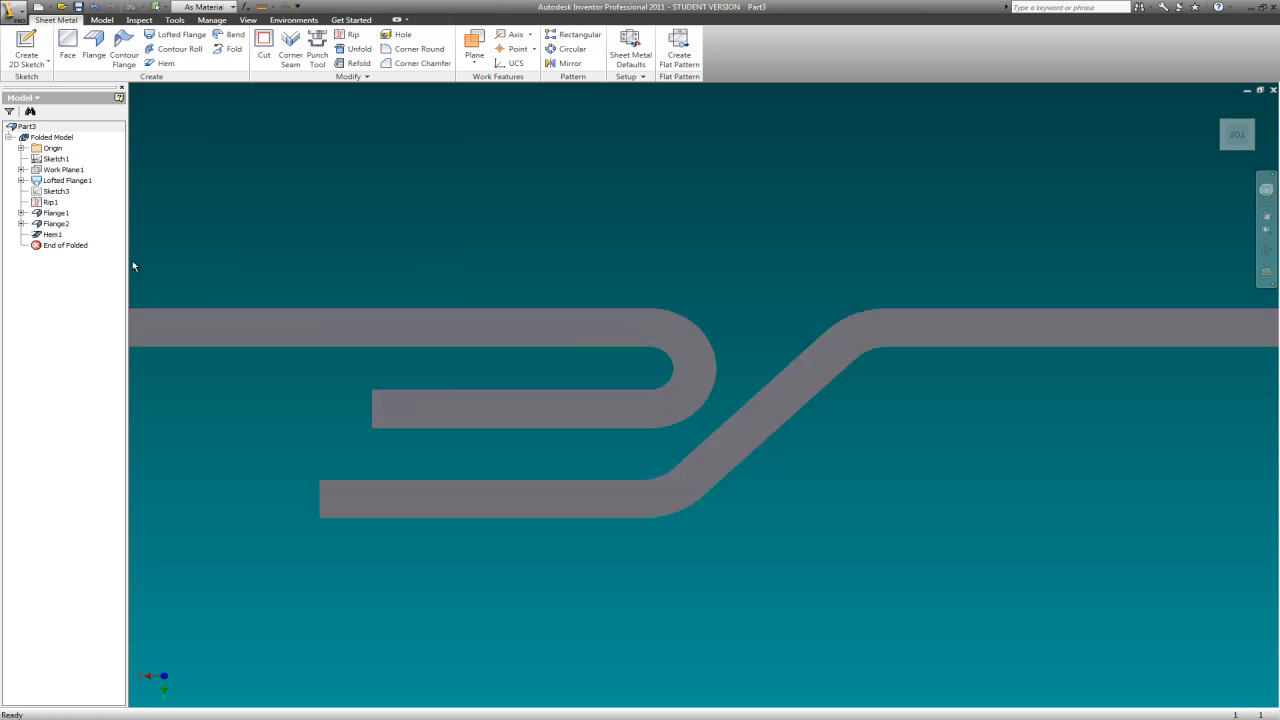
# Set the height distance of the sloped flange Flange1 to 0.6 in.
pyautogui.click(61, 213)
pyautogui.rightClick(61, 213)
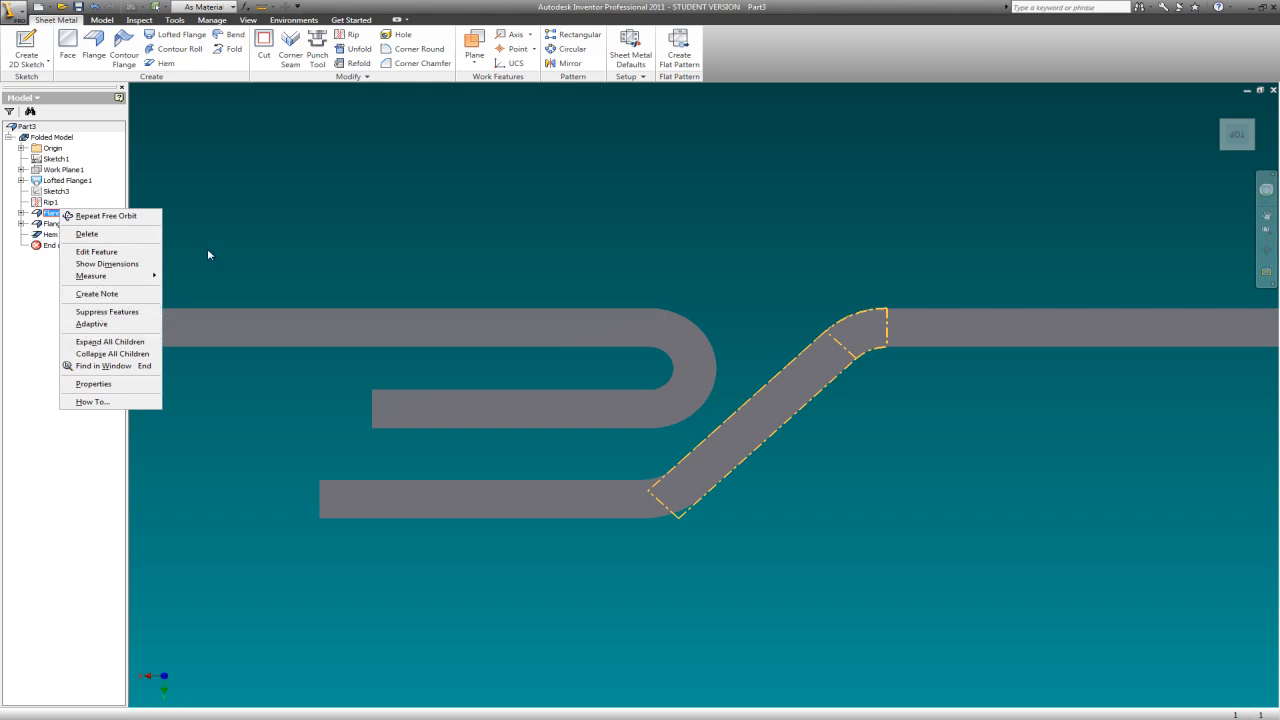
pyautogui.click(100, 253)
pyautogui.click(285, 267)
pyautogui.write('.6')
pyautogui.click(285, 314)
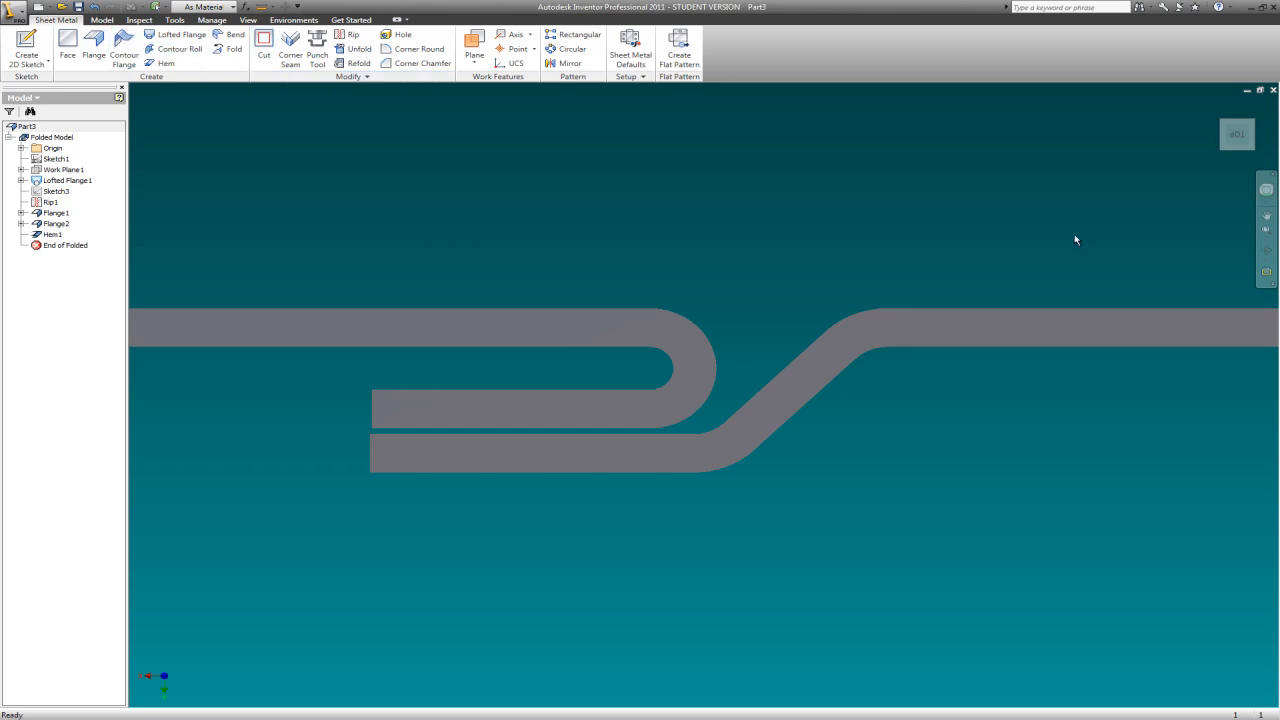
# Start a single hem on the upper end edge of the offset flange Flange2, facing the existing hem.
pyautogui.click(1266, 250)
pyautogui.moveTo(730, 445); pyautogui.dragTo(743, 434)
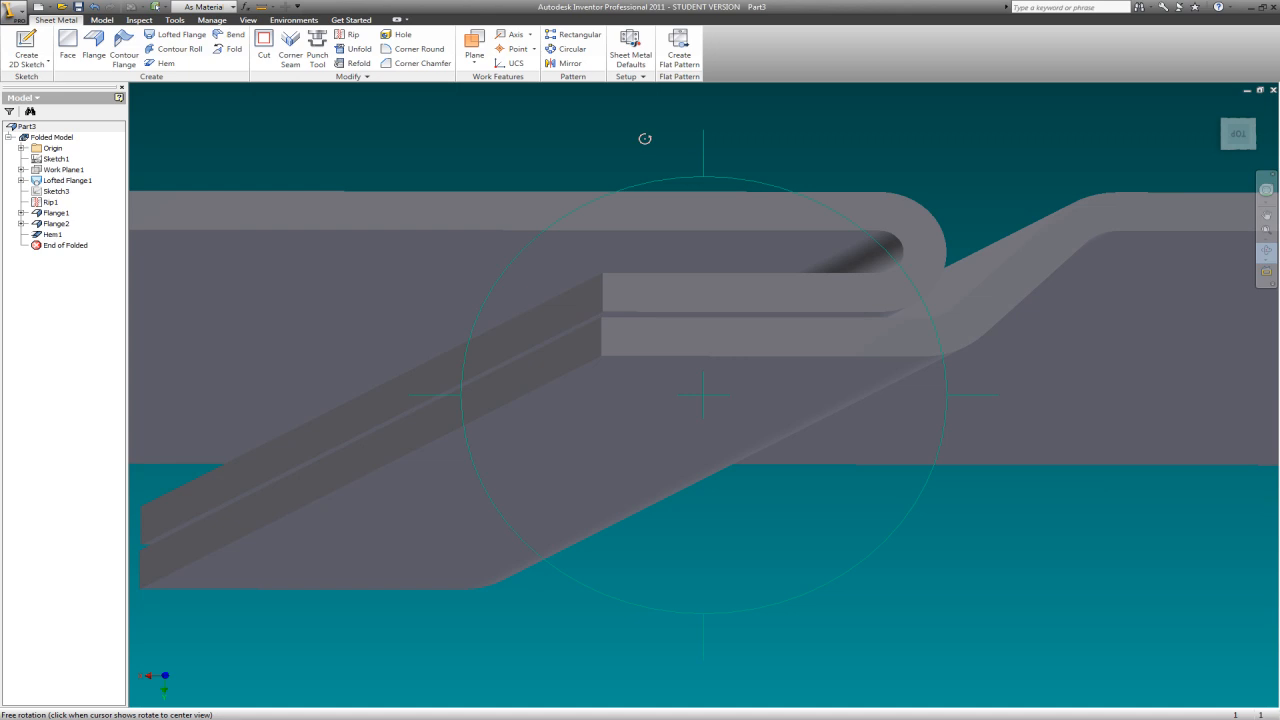
pyautogui.press('Escape')
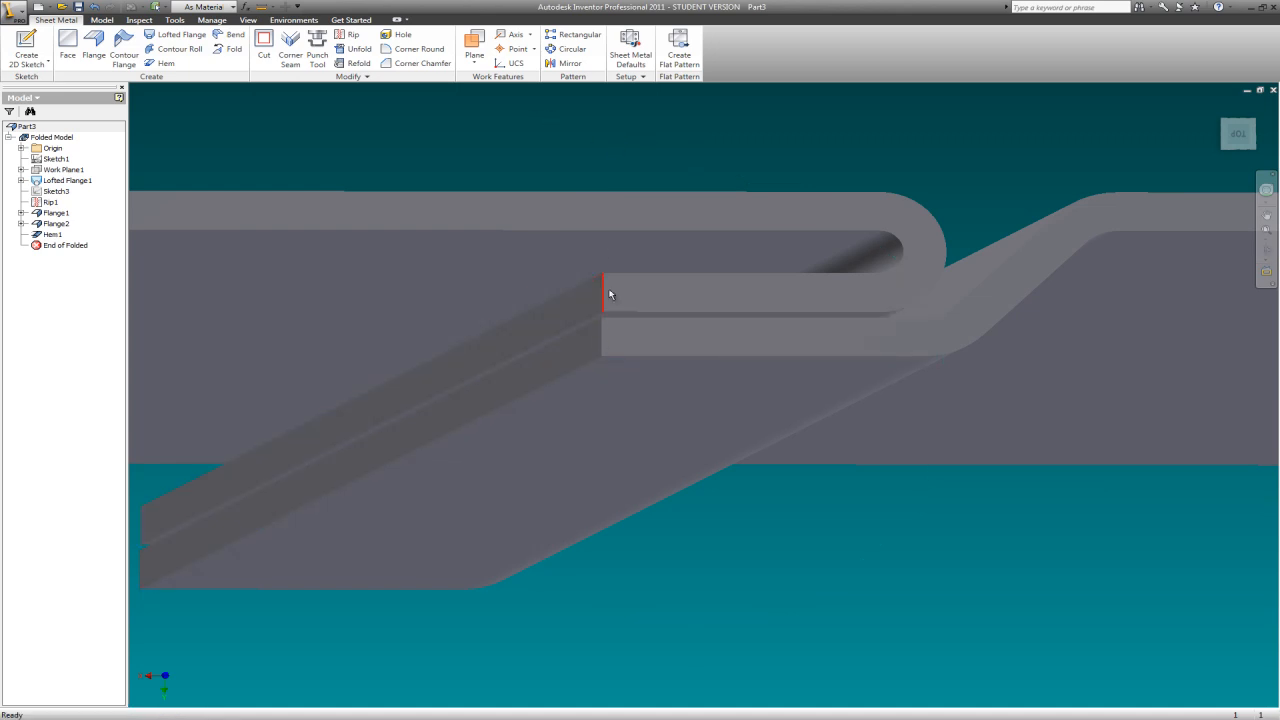
pyautogui.click(160, 63)
pyautogui.click(576, 336)
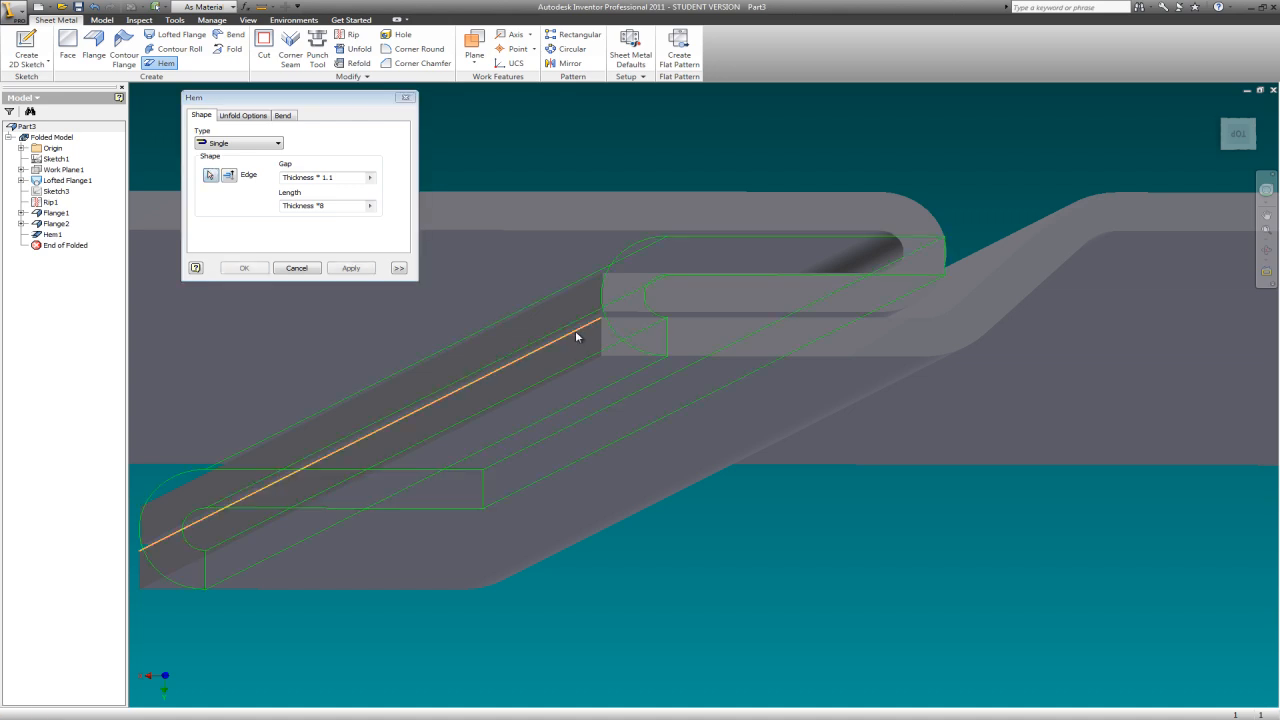
pyautogui.click(1241, 138)
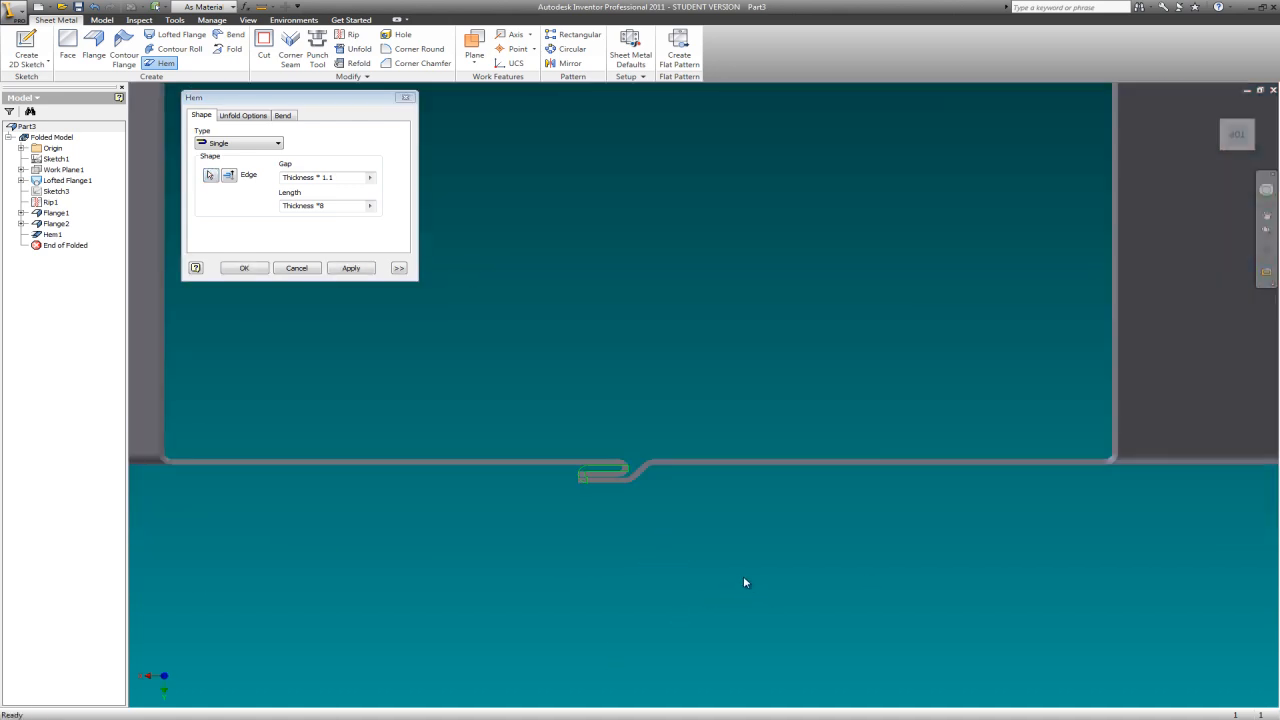
pyautogui.scroll(2, 970, 595)
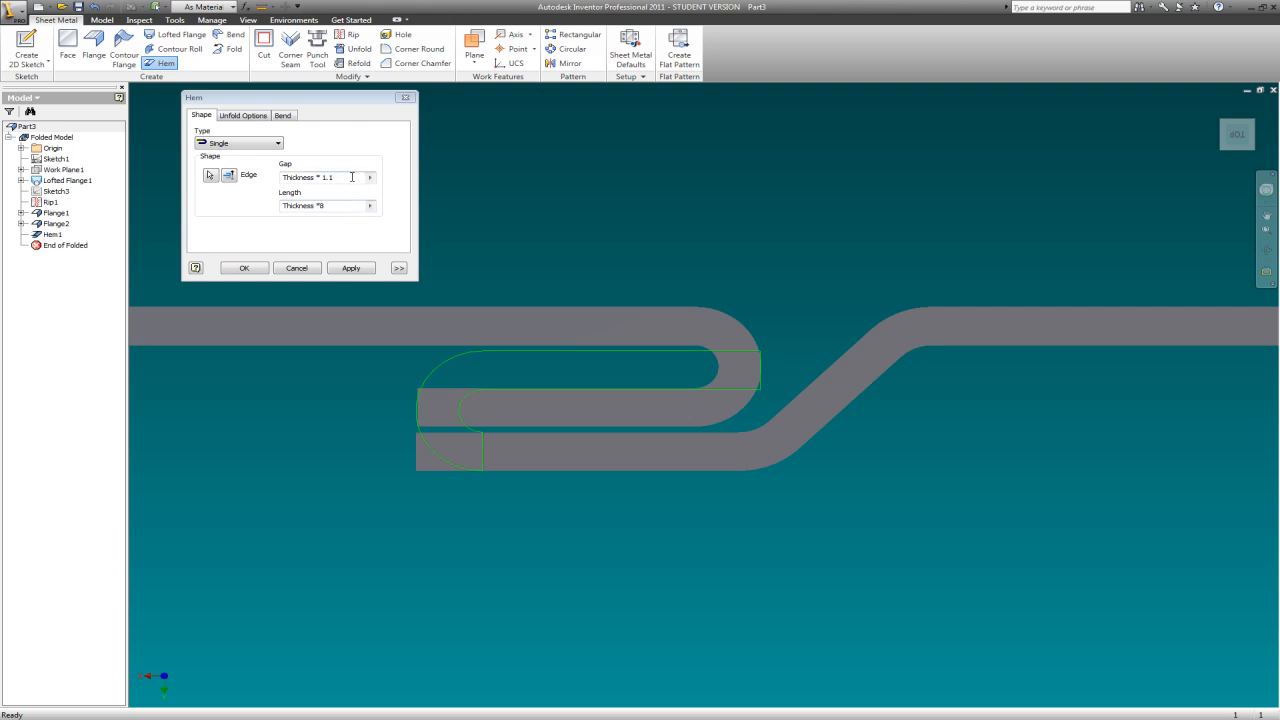
# Create the second hem with a gap of Thickness * 1.2 and a length of Thickness * 8, accepting the result.
pyautogui.click(352, 177)
pyautogui.press('BackSpace')
pyautogui.write('2')
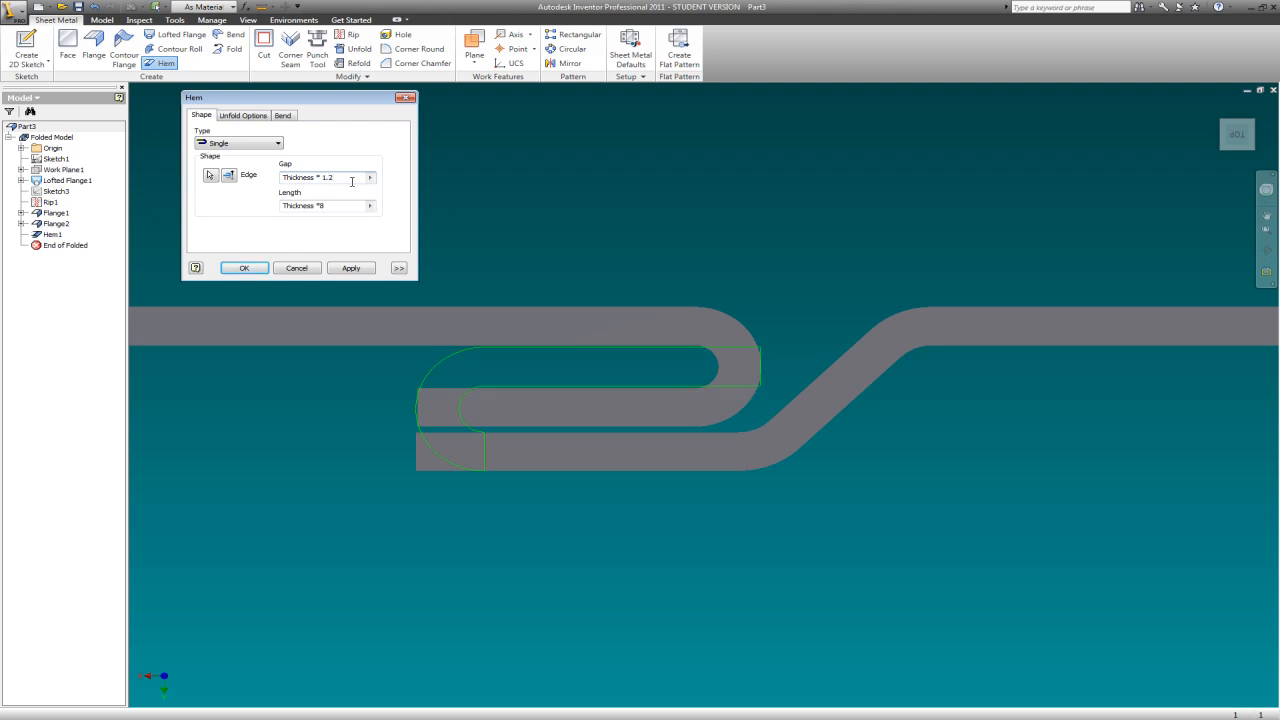
pyautogui.scroll(-2, 729, 377)
pyautogui.scroll(5, 637, 399)
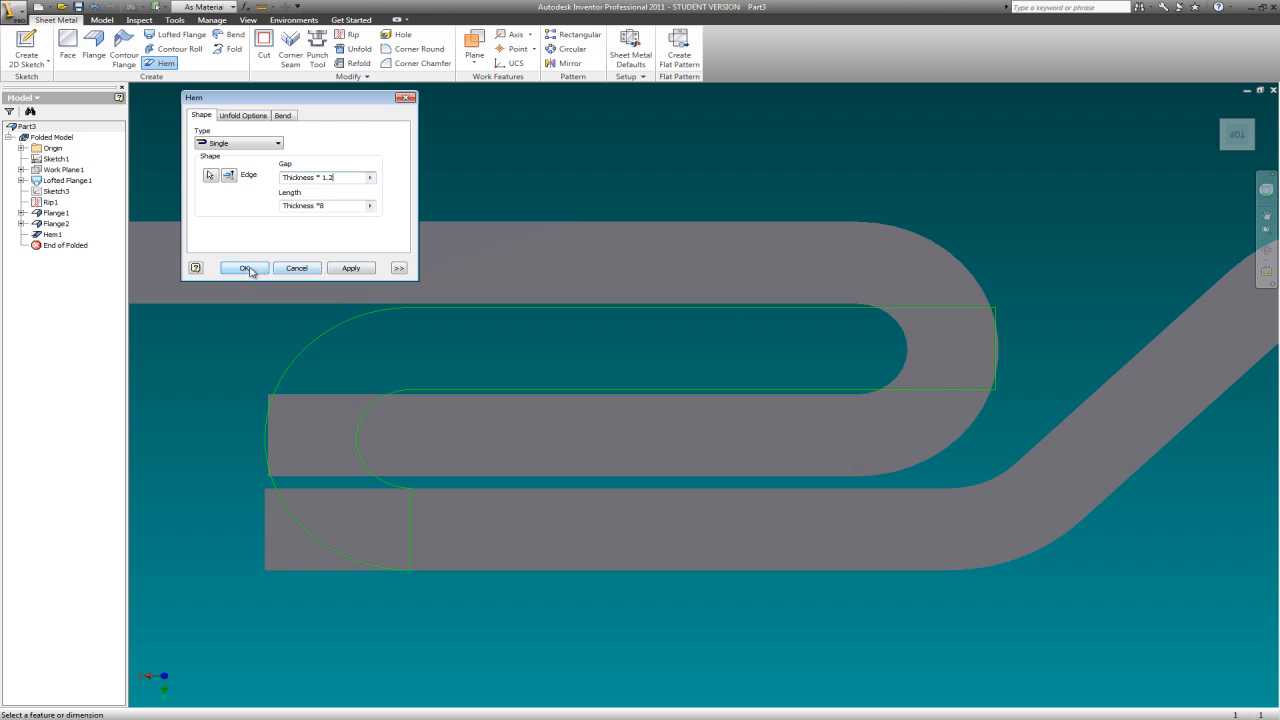
pyautogui.click(350, 270)
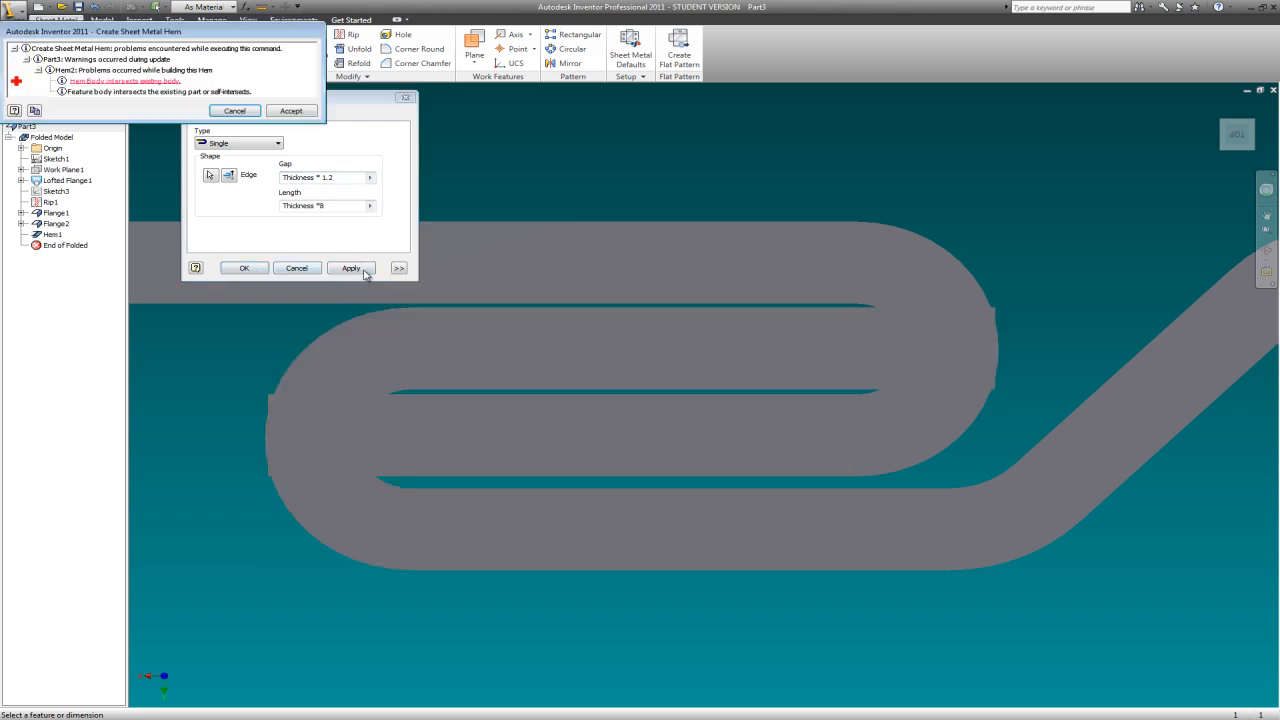
pyautogui.click(290, 111)
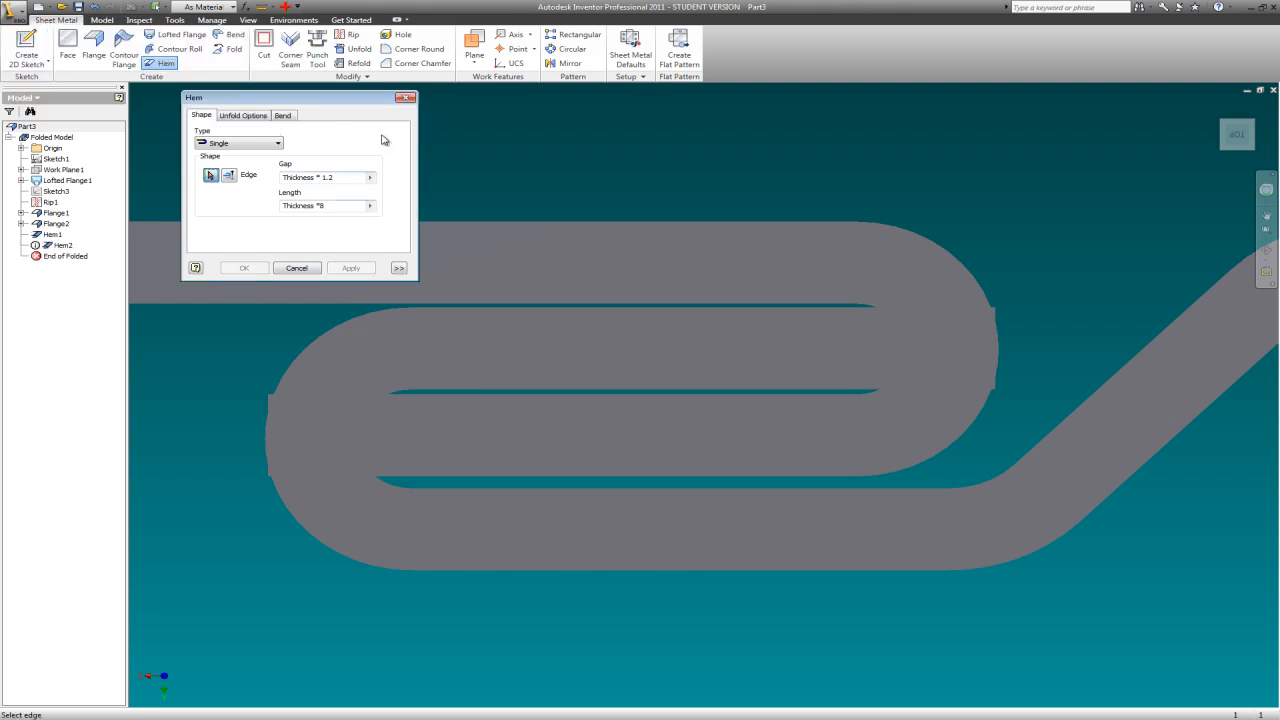
pyautogui.click(405, 97)
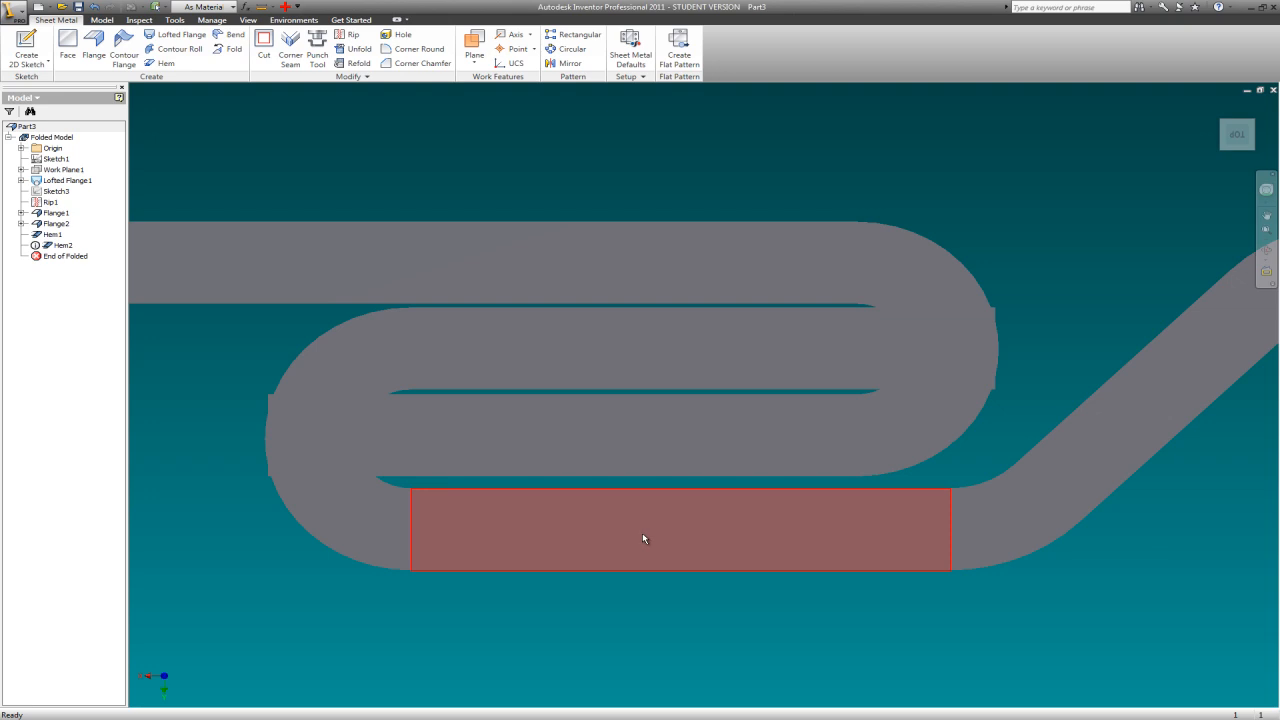
# Set the height distance of the second flange Flange2 to 1.25 in.
pyautogui.rightClick(58, 229)
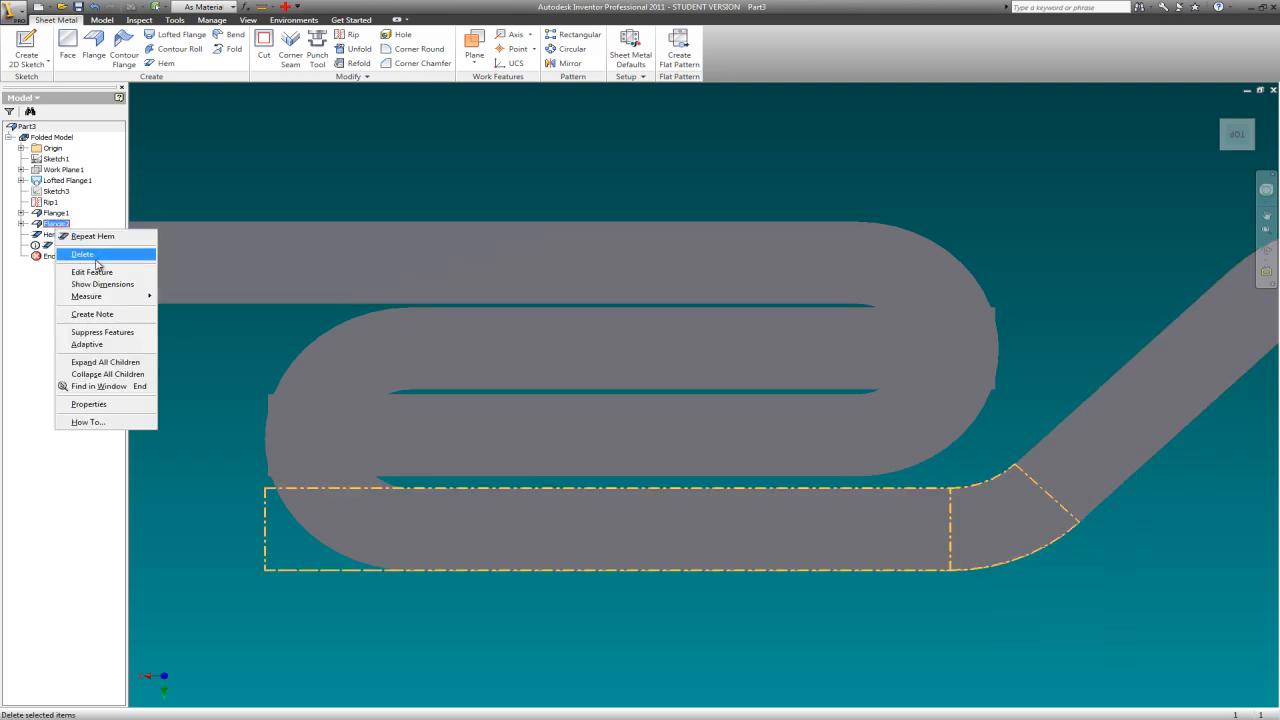
pyautogui.click(92, 272)
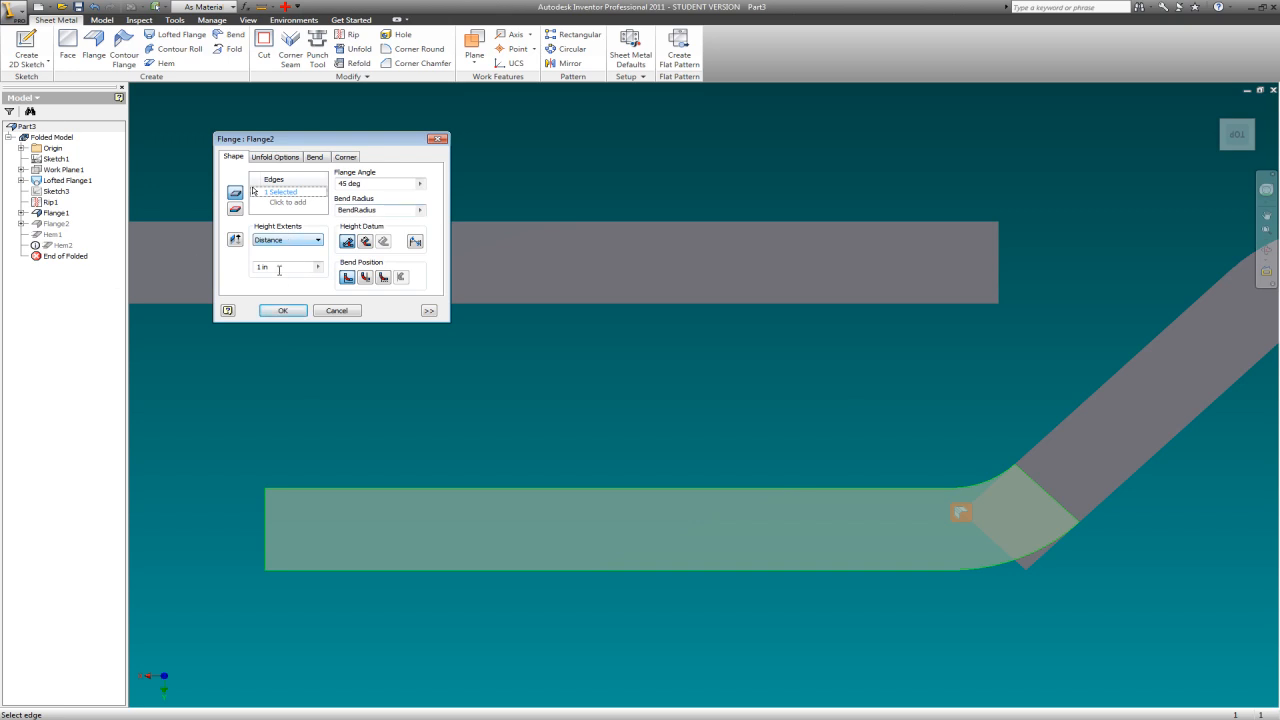
pyautogui.click(287, 266)
pyautogui.write('1.25')
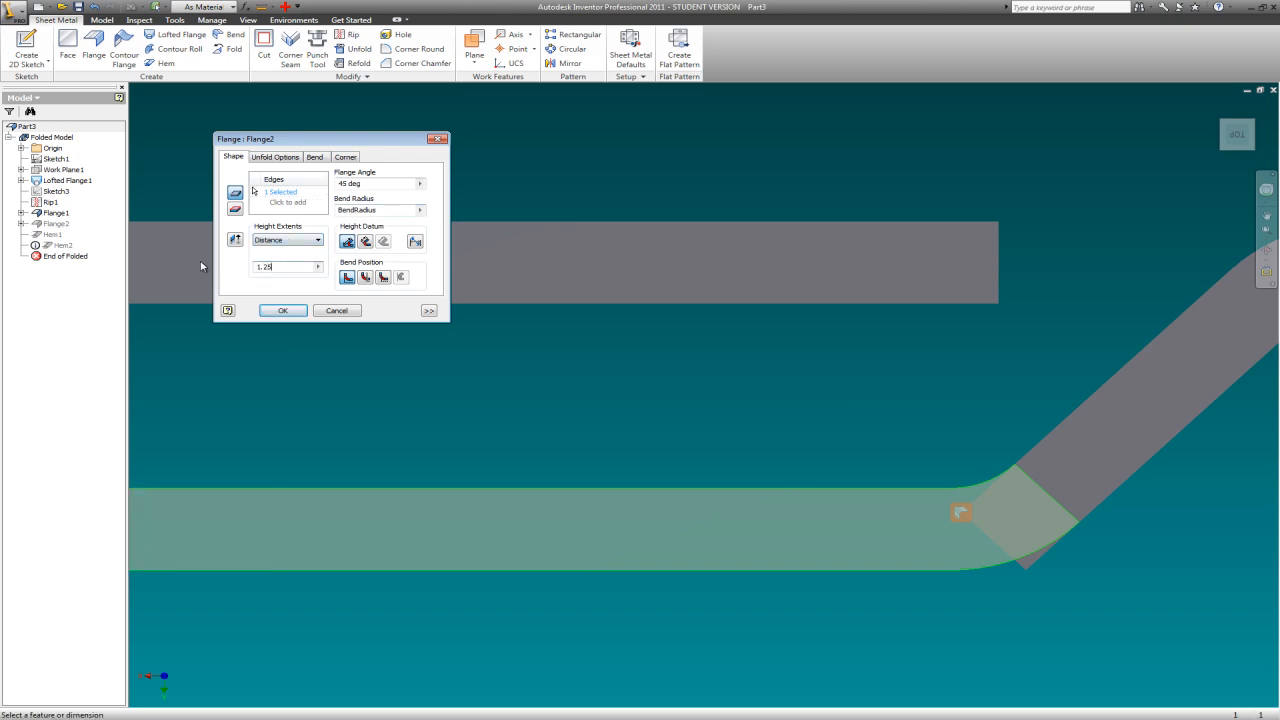
pyautogui.click(285, 310)
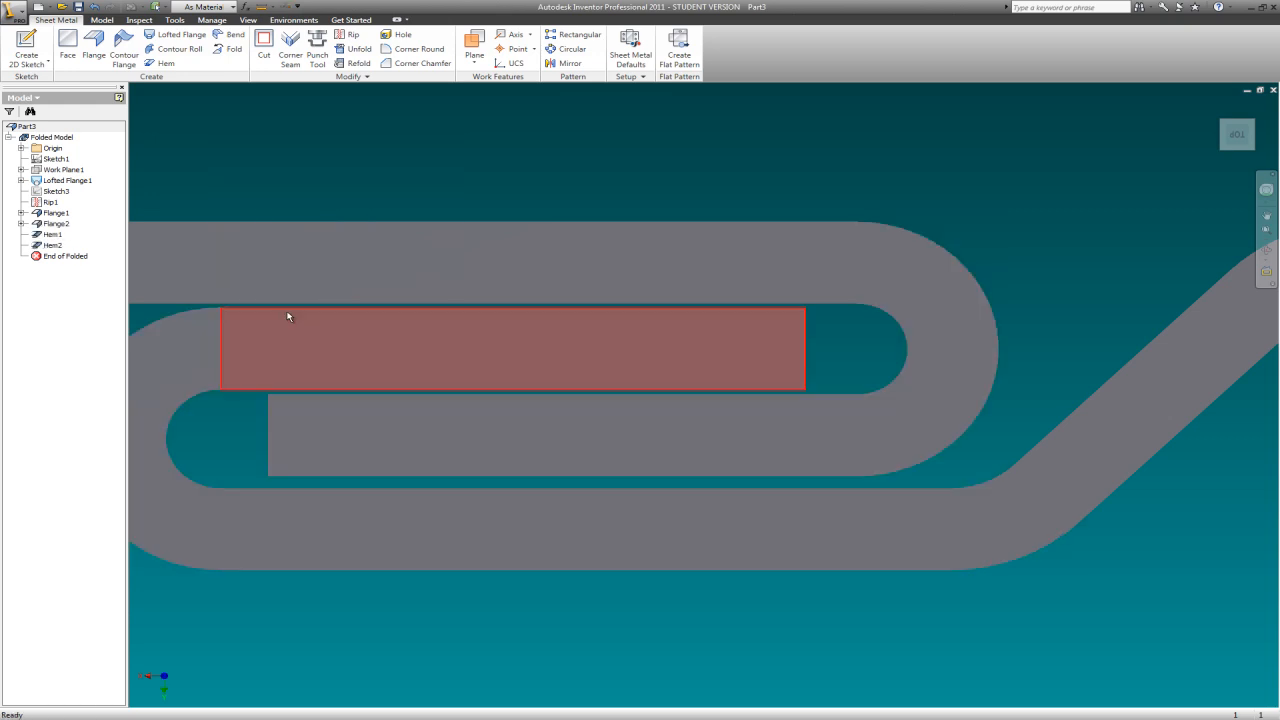
# Try to shorten the height distance of the second flange Flange2.
pyautogui.rightClick(55, 226)
pyautogui.click(86, 268)
pyautogui.moveTo(297, 268); pyautogui.dragTo(265, 269)
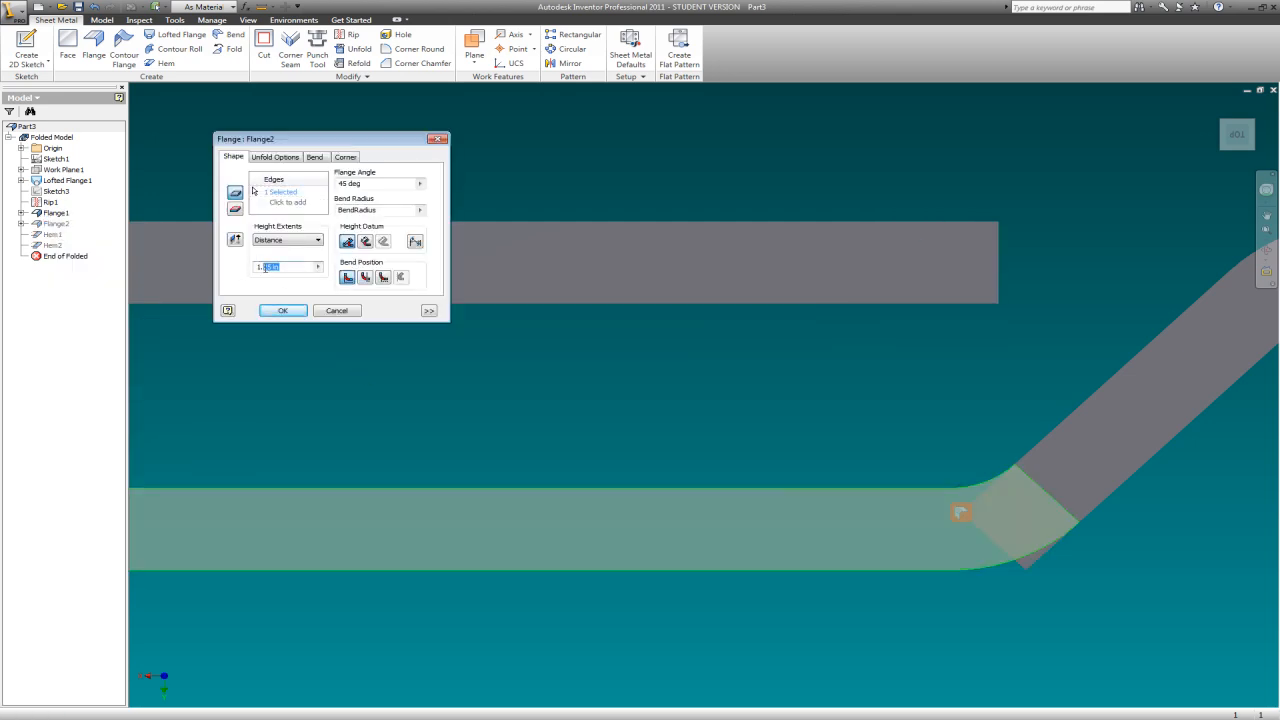
pyautogui.click(279, 267)
pyautogui.write('12')
pyautogui.click(283, 311)
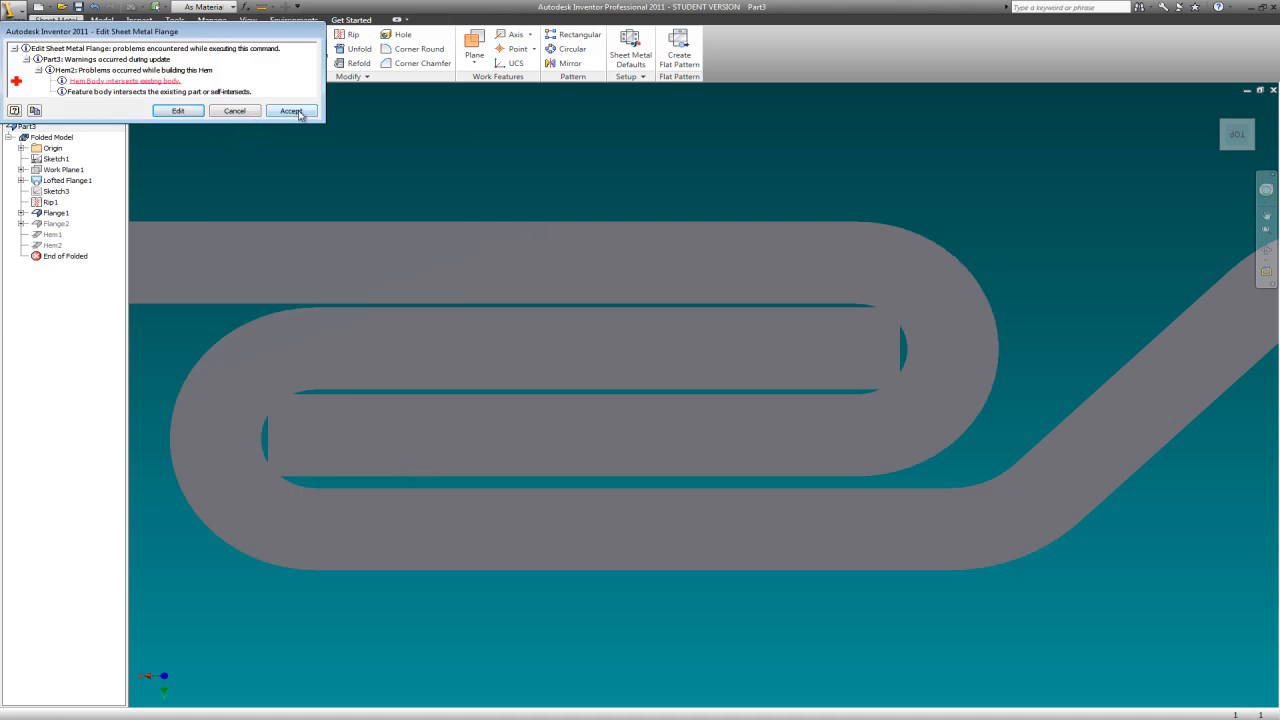
pyautogui.click(255, 112)
# Examine the clearances of the two interlocked hems and the finished seam on the whole transition part.
pyautogui.scroll(-3, 914, 181)
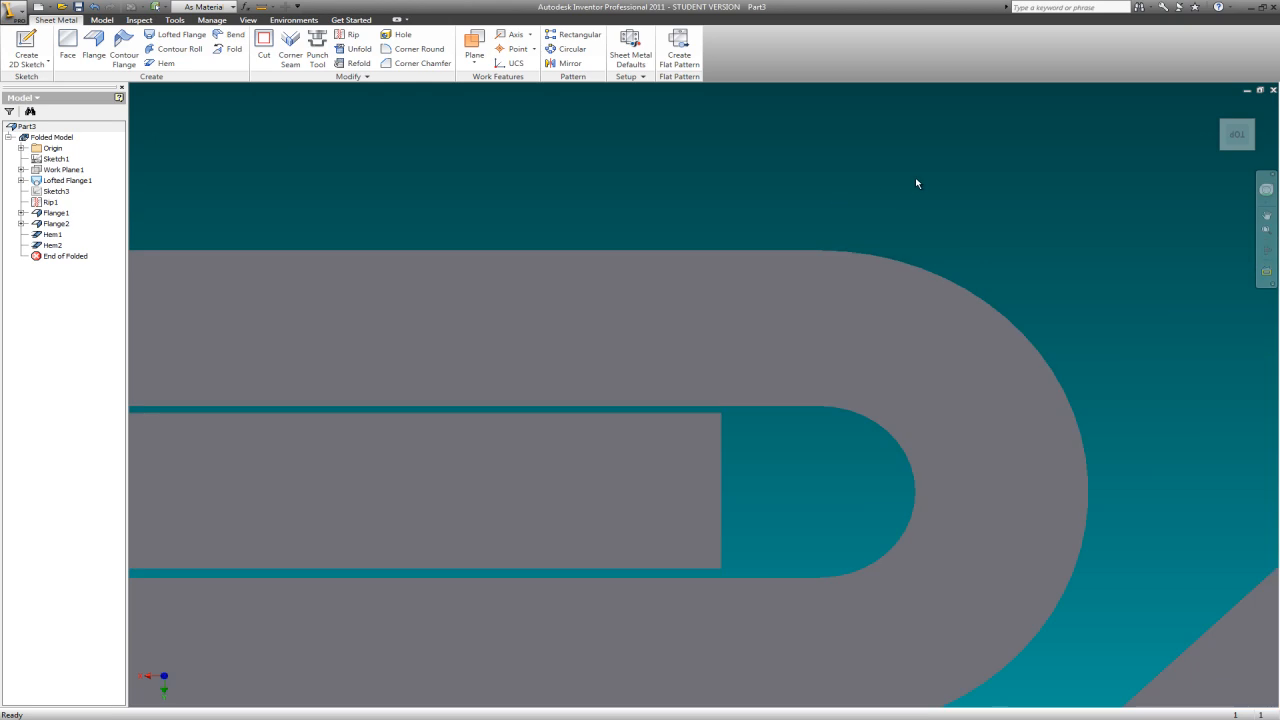
pyautogui.scroll(5, 946, 238)
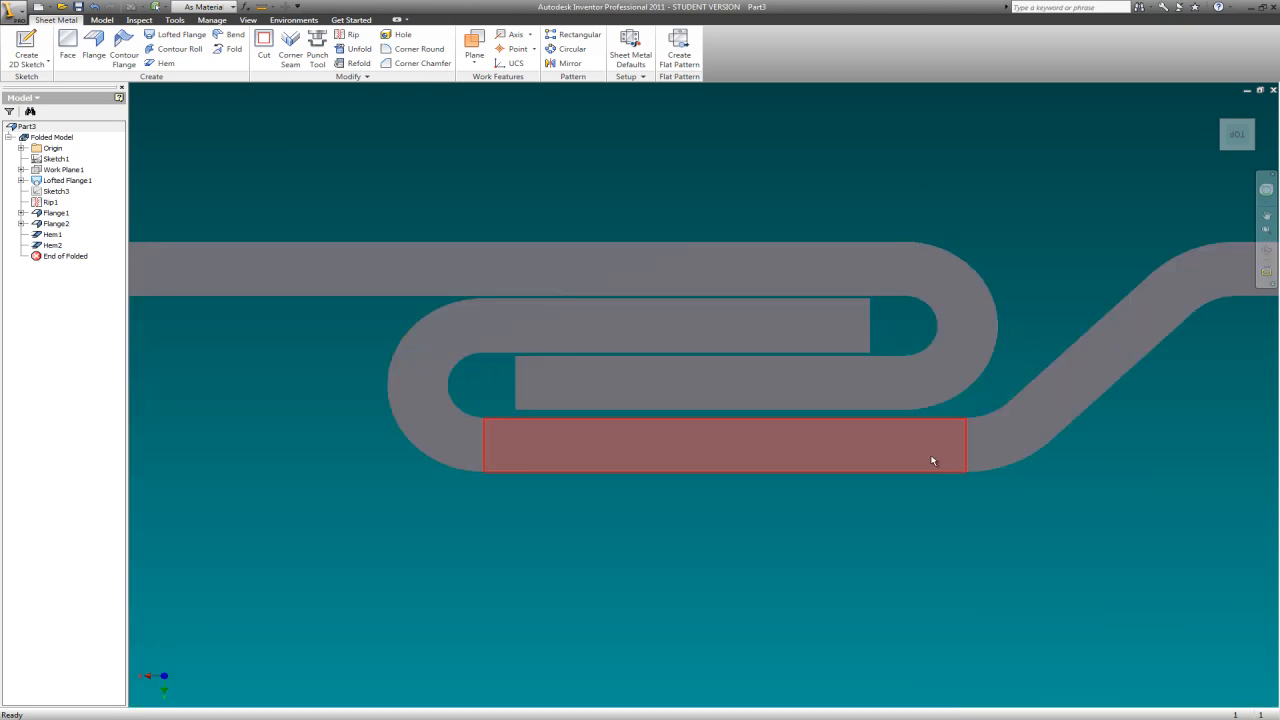
pyautogui.scroll(2, 898, 338)
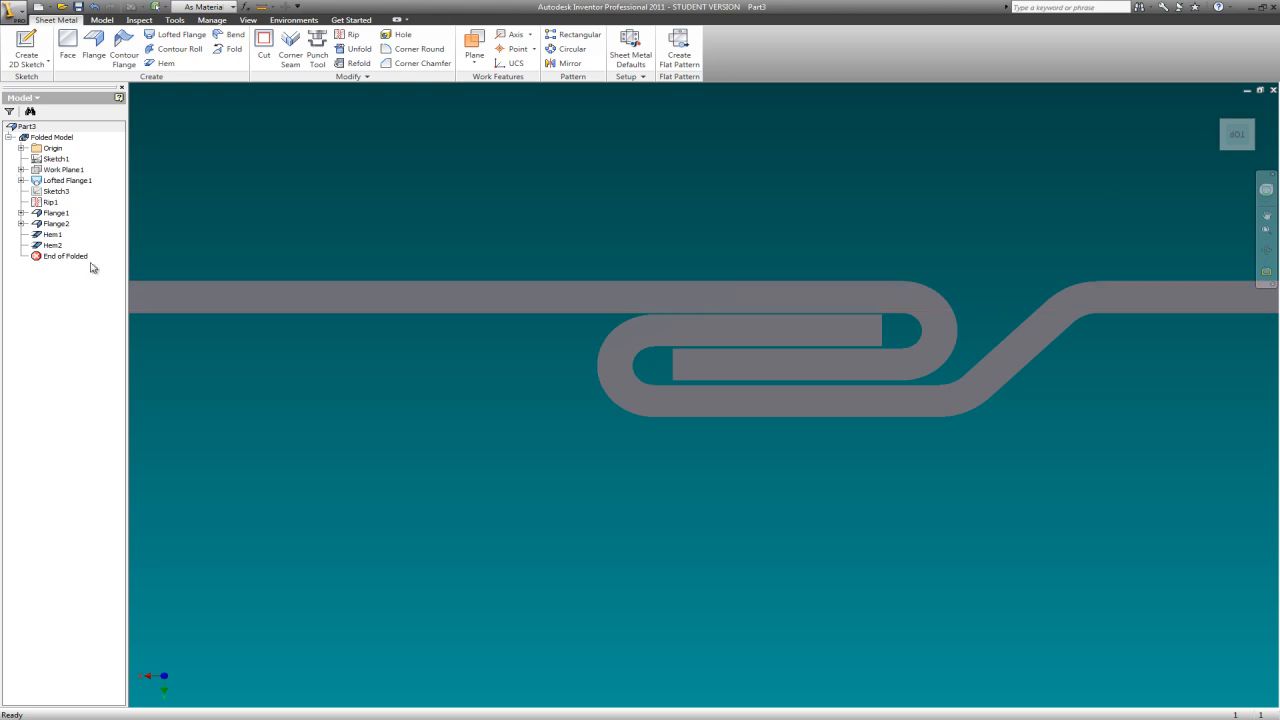
pyautogui.click(1223, 121)
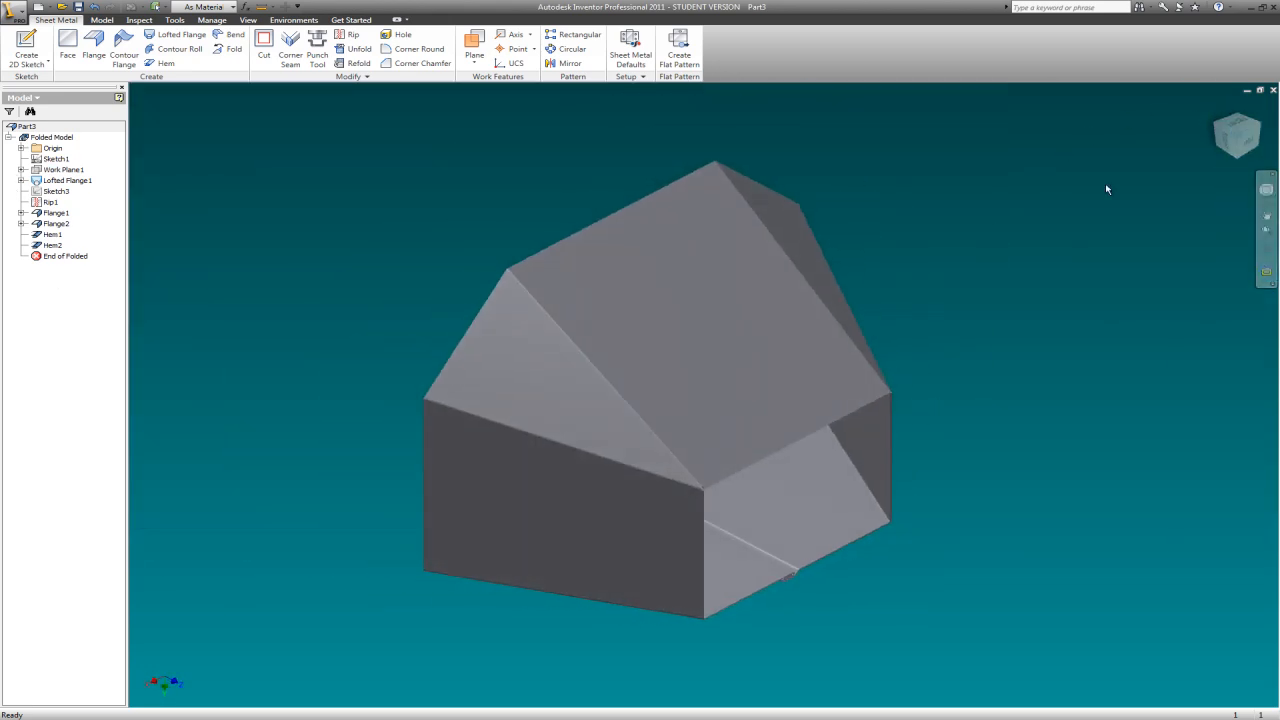
pyautogui.click(1218, 108)
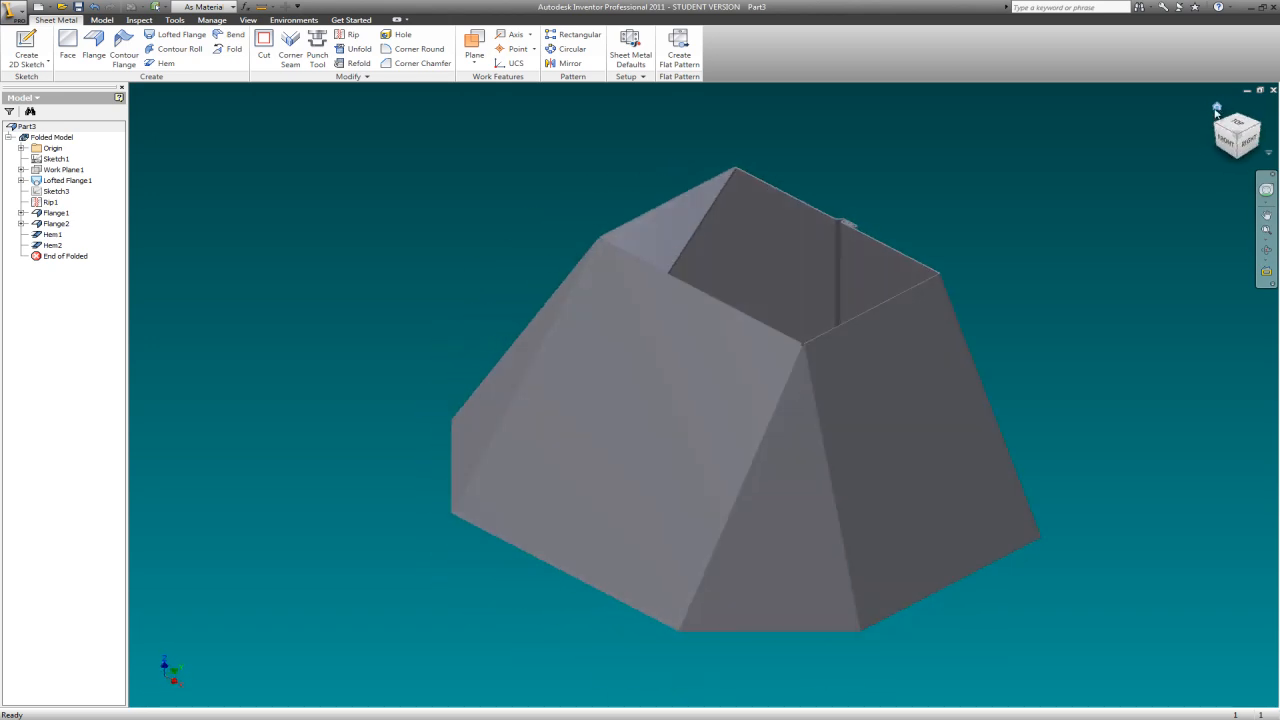
pyautogui.click(1262, 130)
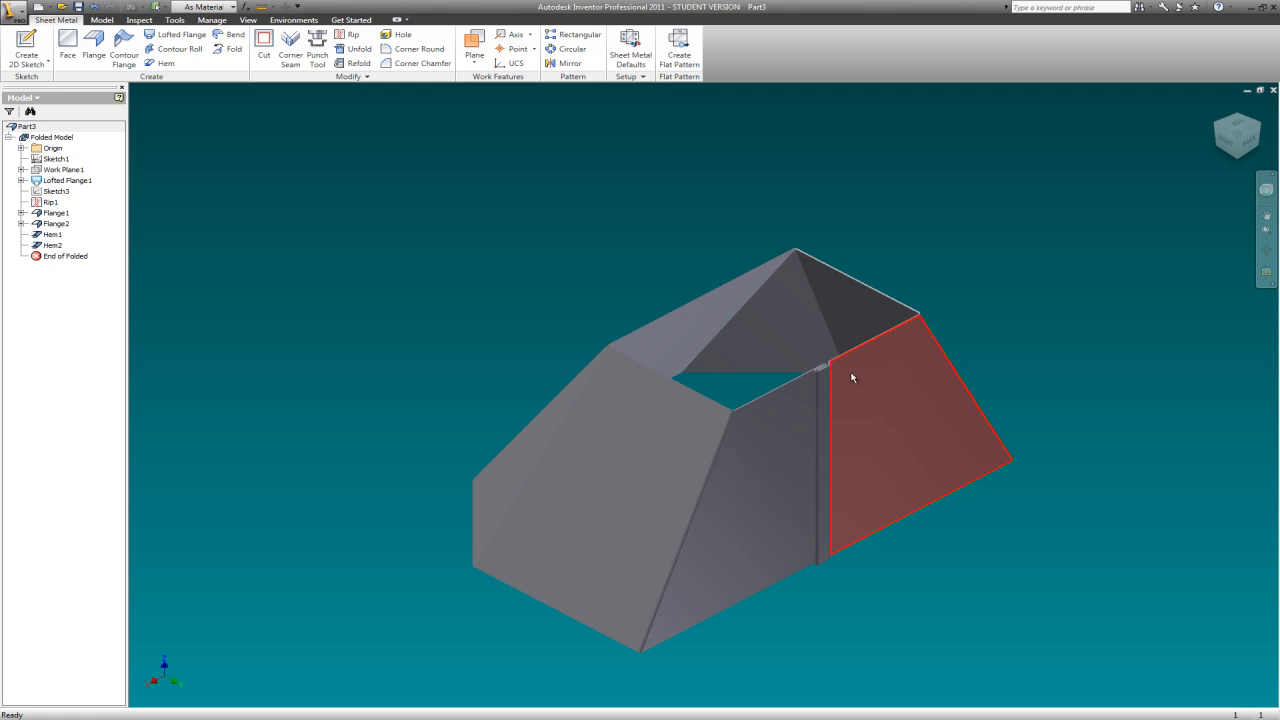
pyautogui.scroll(-3, 848, 372)
pyautogui.scroll(10, 848, 372)
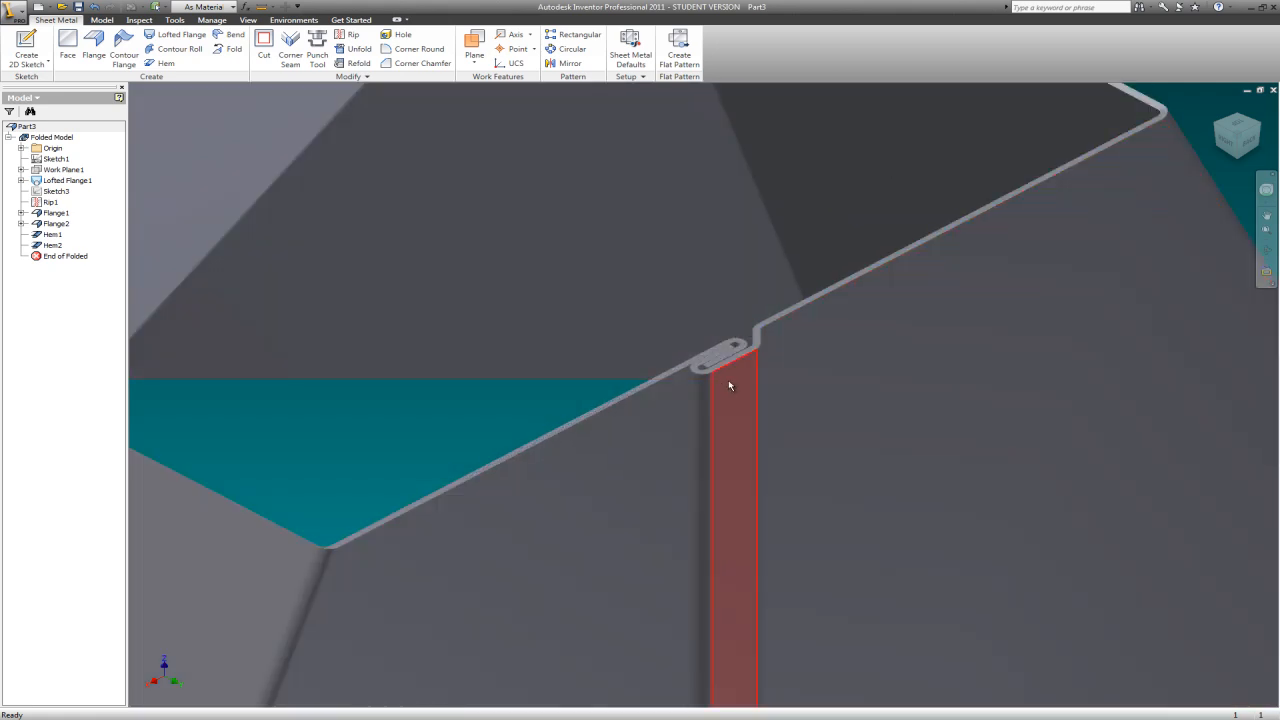
pyautogui.scroll(-10, 730, 348)
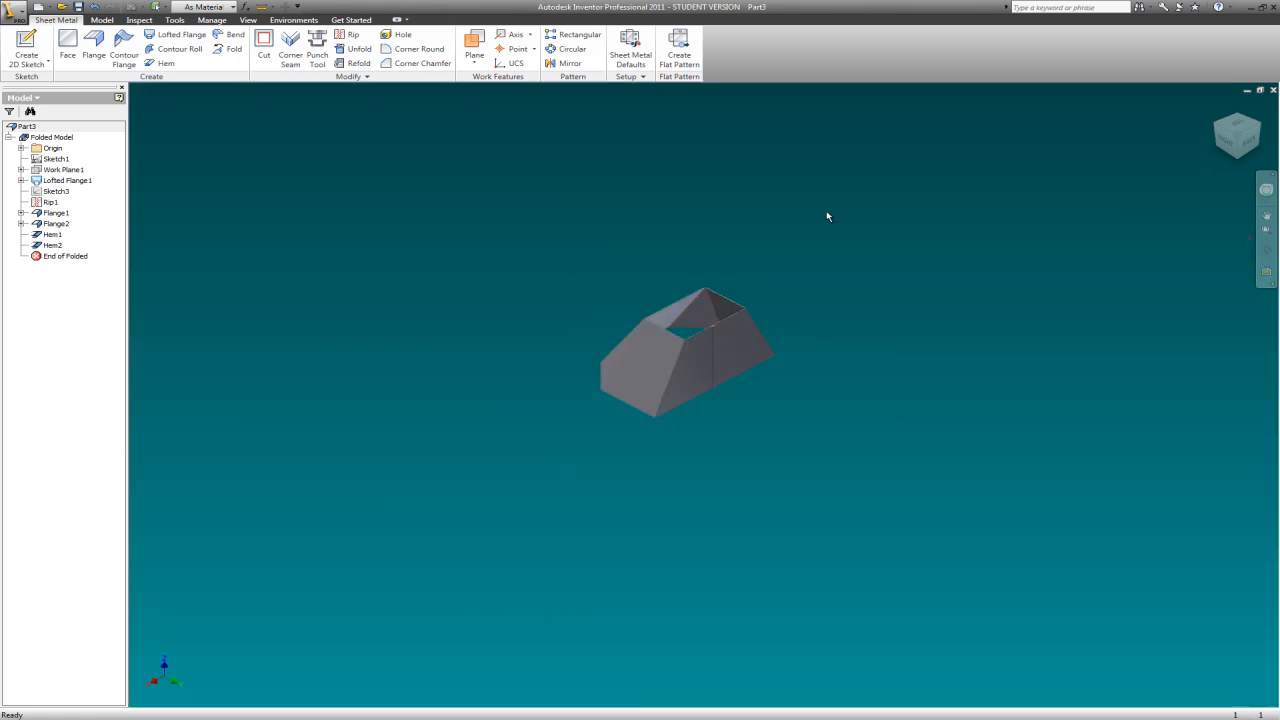
# Create the flat pattern of the seamed sheet metal part.
pyautogui.click(680, 48)
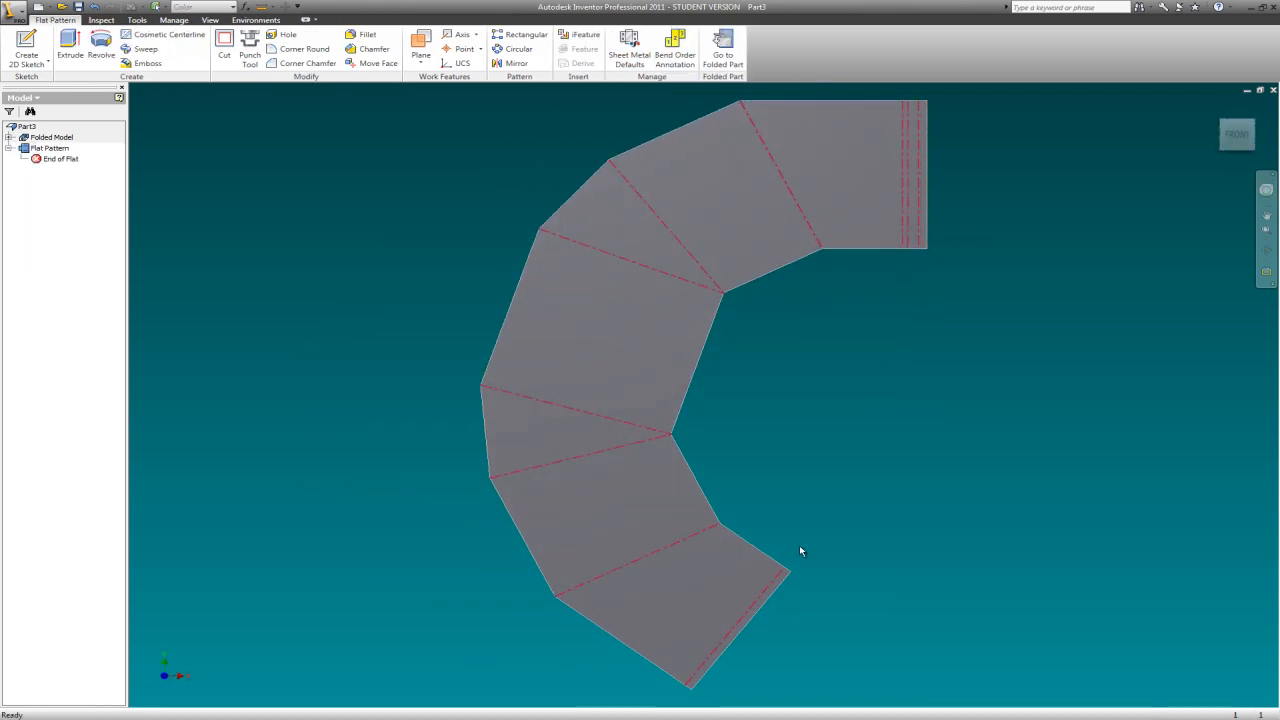
# Examine the bend lines and outline of the flat pattern, especially at the two seam ends.
pyautogui.scroll(-2, 760, 577)
pyautogui.scroll(8, 843, 466)
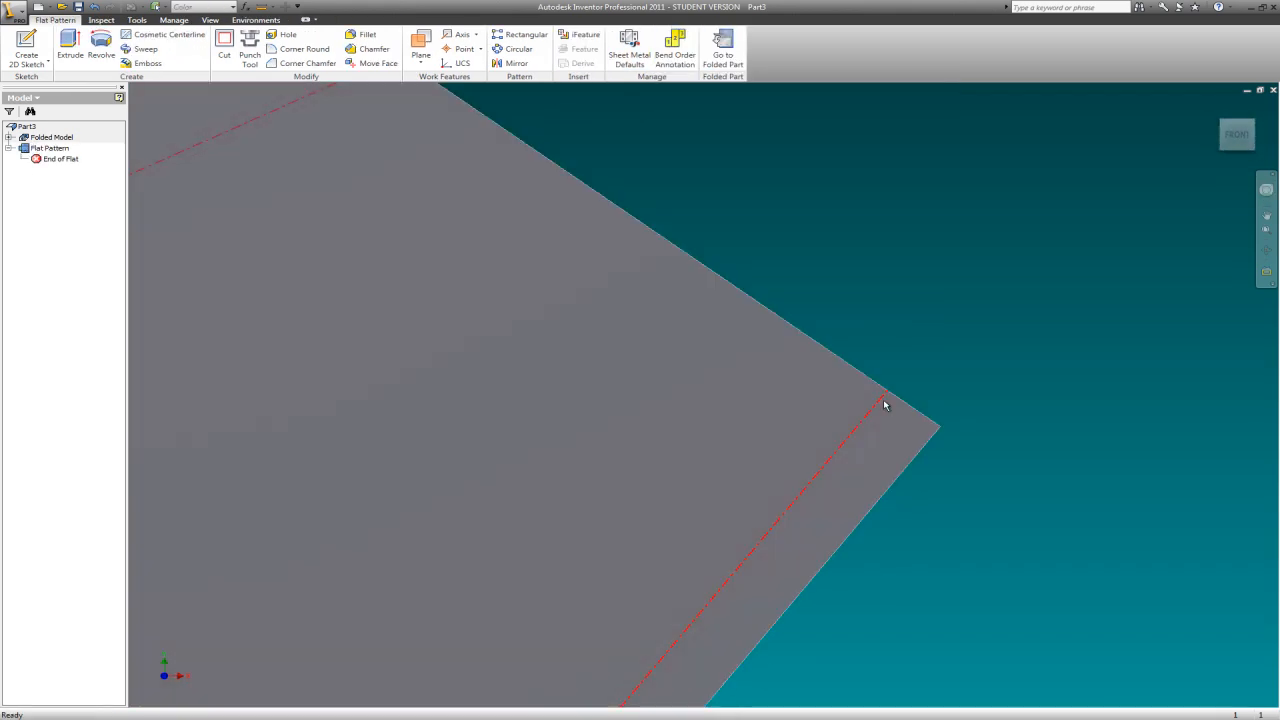
pyautogui.scroll(-8, 865, 428)
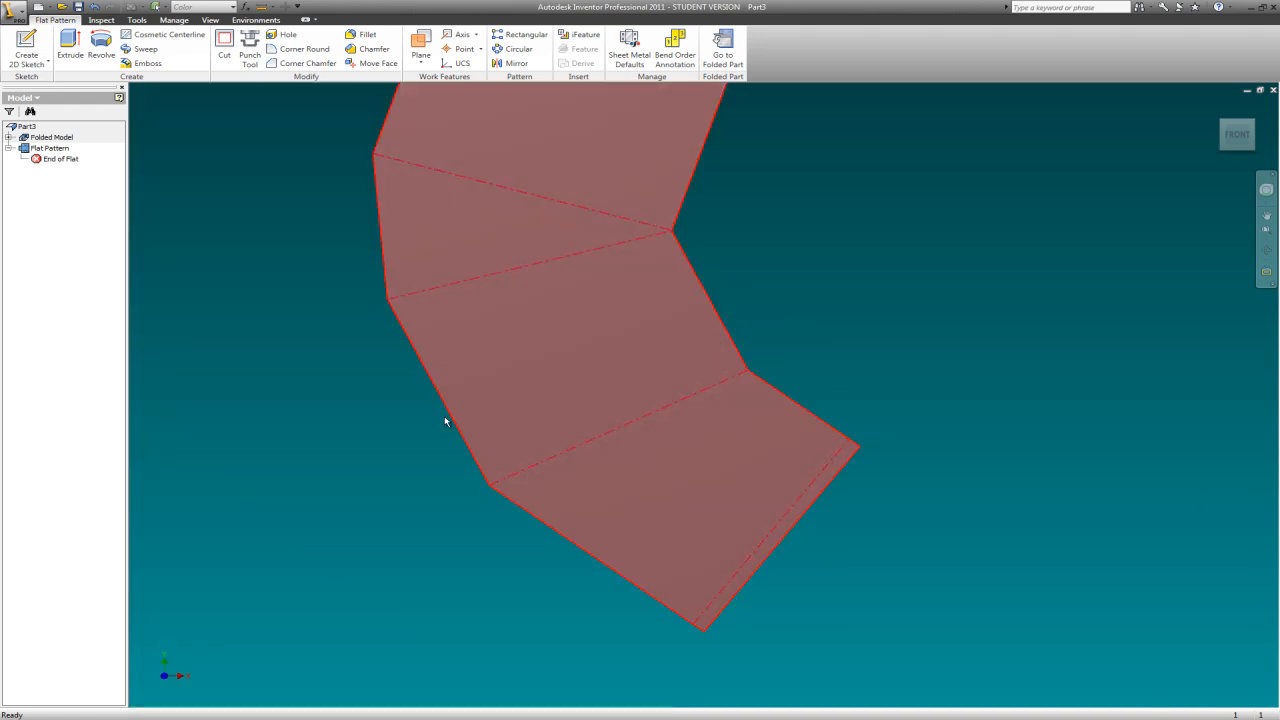
pyautogui.scroll(-3, 420, 428)
pyautogui.scroll(-5, 412, 355)
pyautogui.scroll(6, 549, 228)
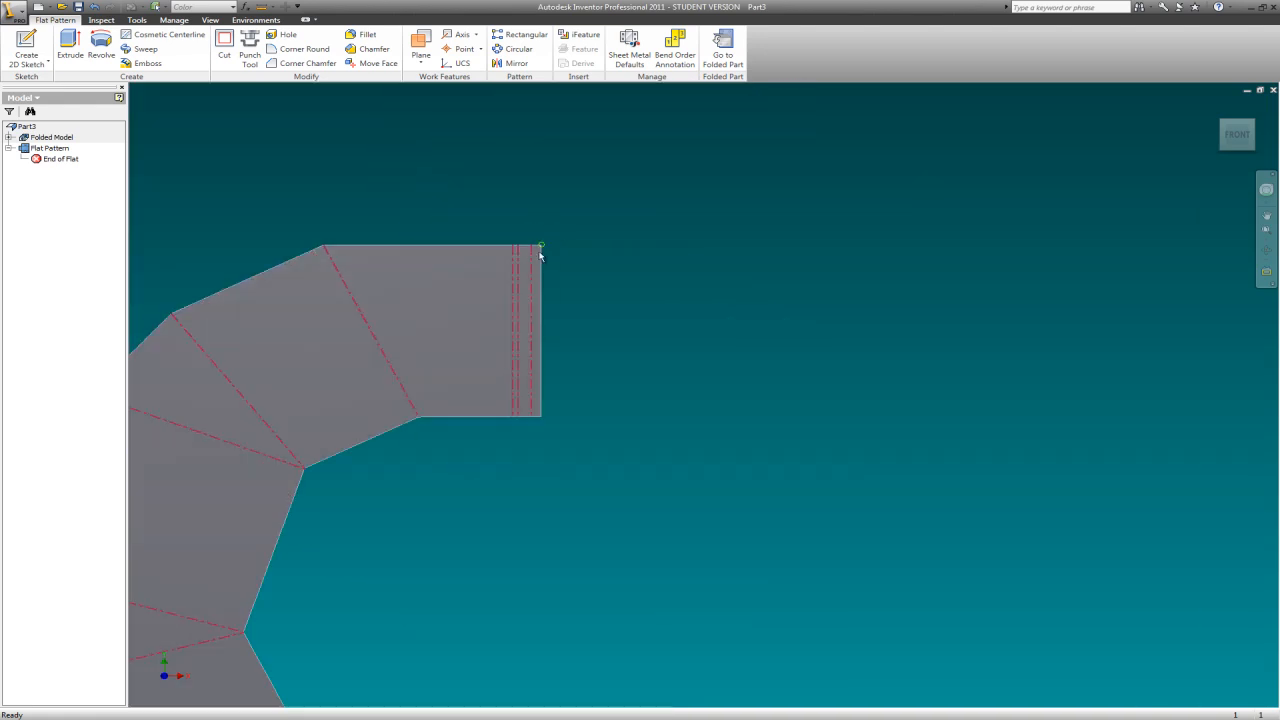
pyautogui.scroll(6, 530, 280)
pyautogui.scroll(-5, 755, 200)
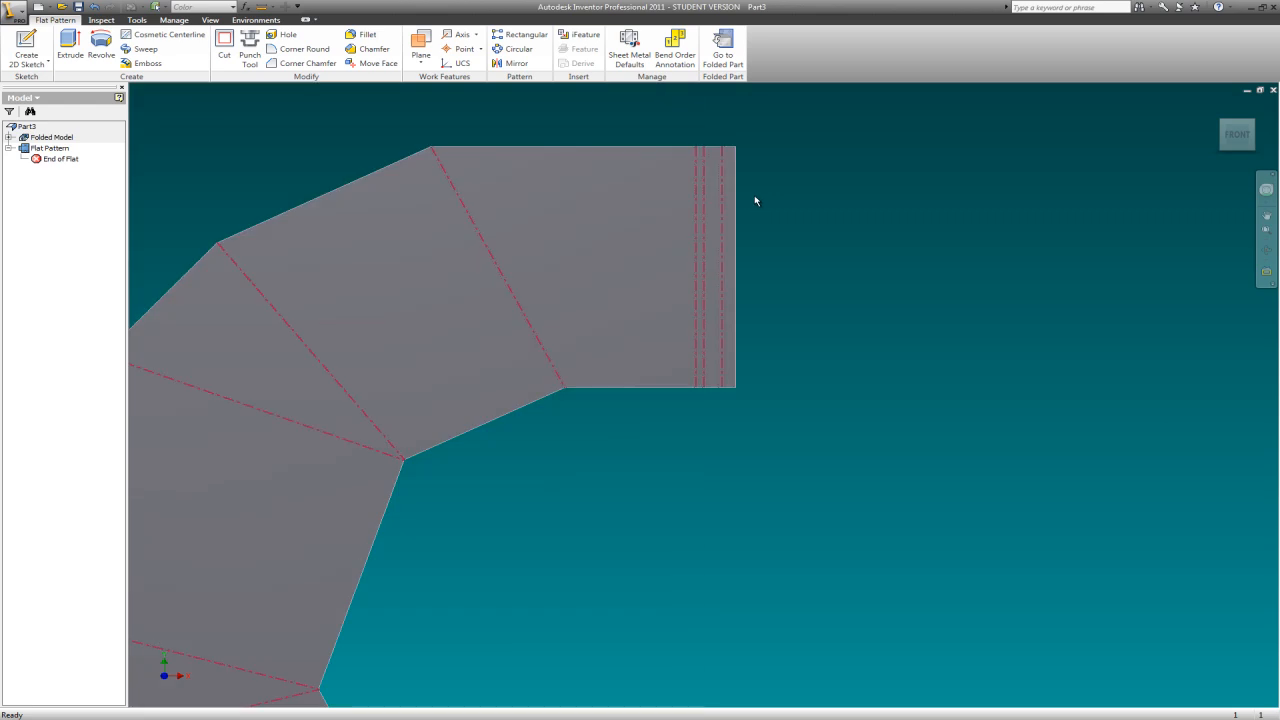
pyautogui.scroll(5, 566, 418)
pyautogui.scroll(-3, 677, 300)
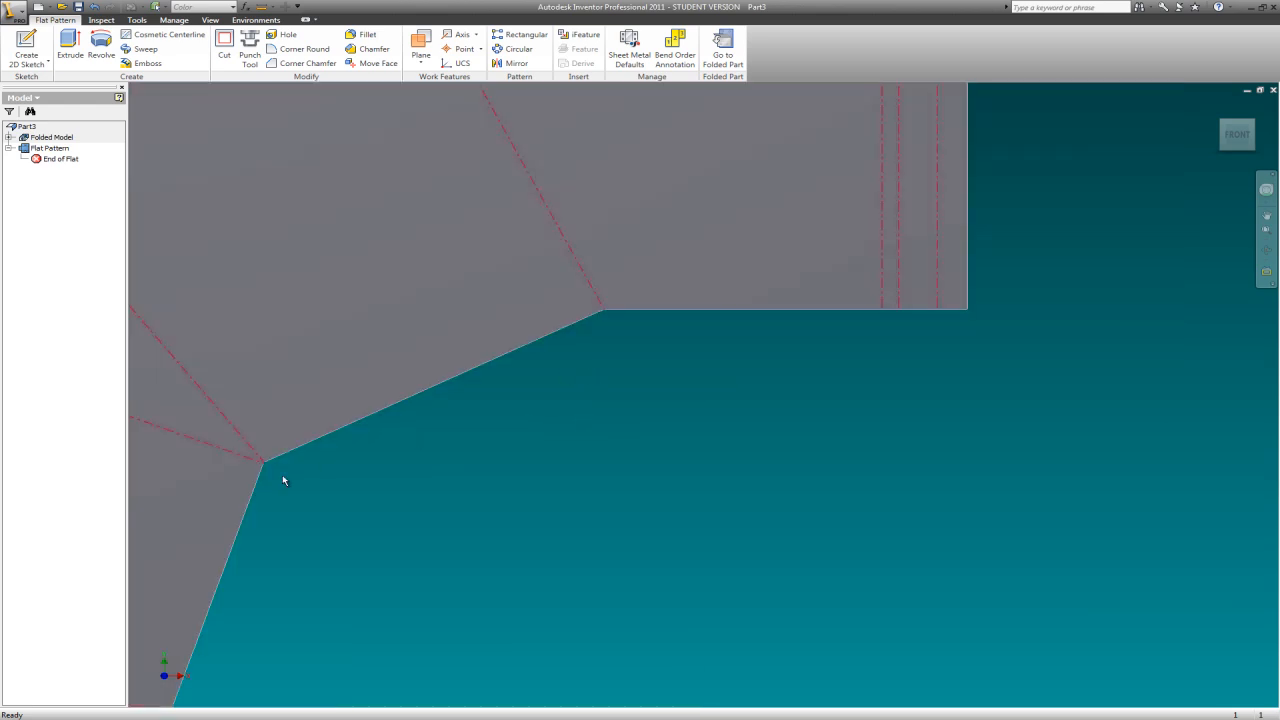
pyautogui.scroll(5, 300, 463)
pyautogui.scroll(-8, 1160, 272)
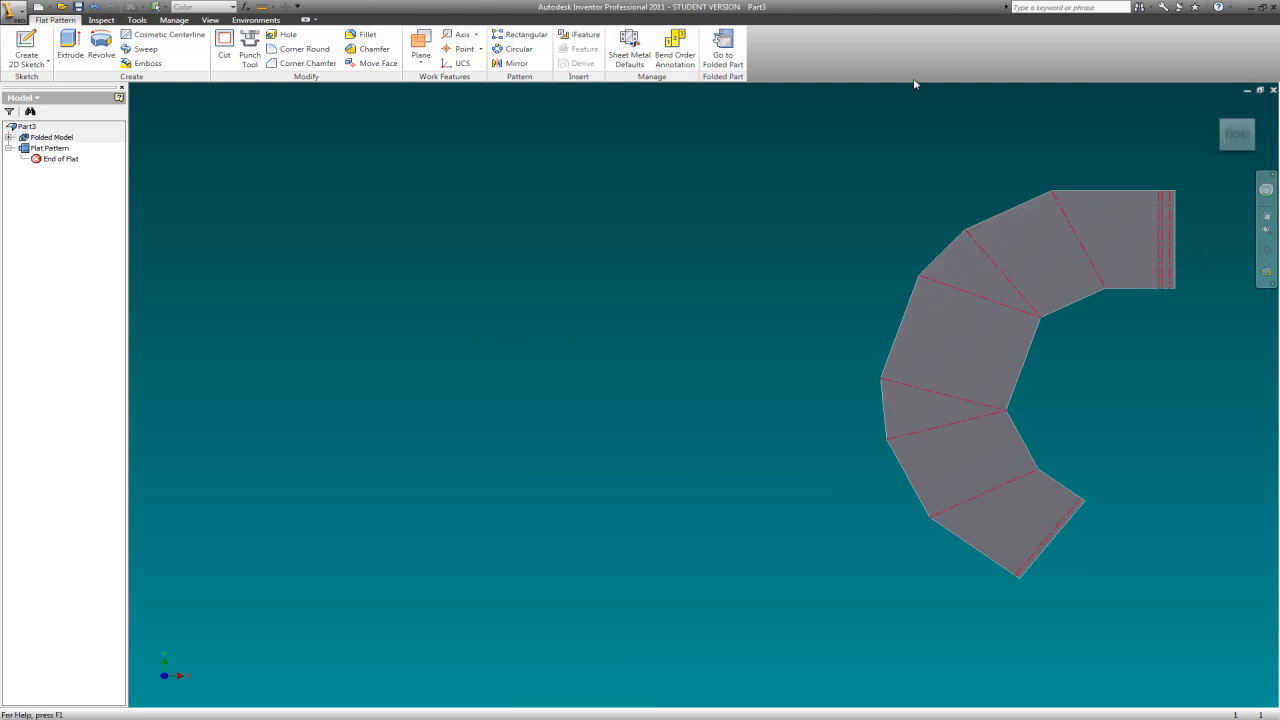
# Return to the folded part and view it from below, showing the edges of its large opening.
pyautogui.click(722, 50)
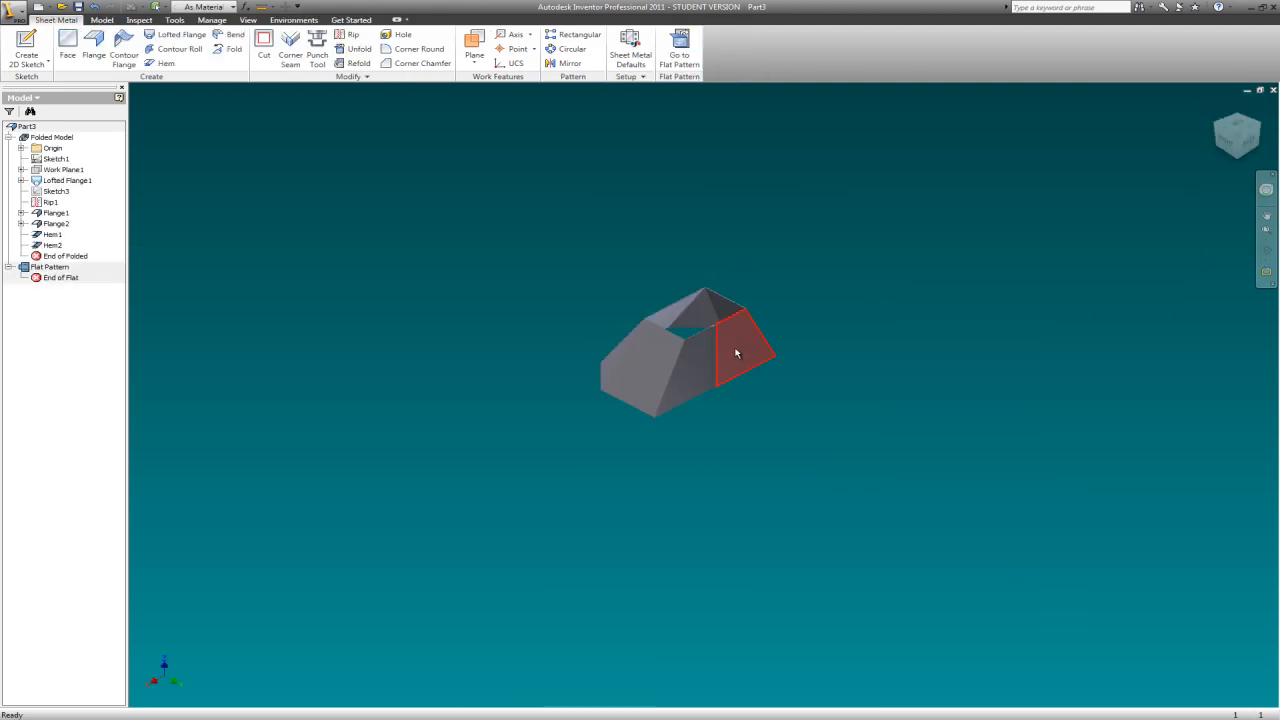
pyautogui.scroll(5, 730, 358)
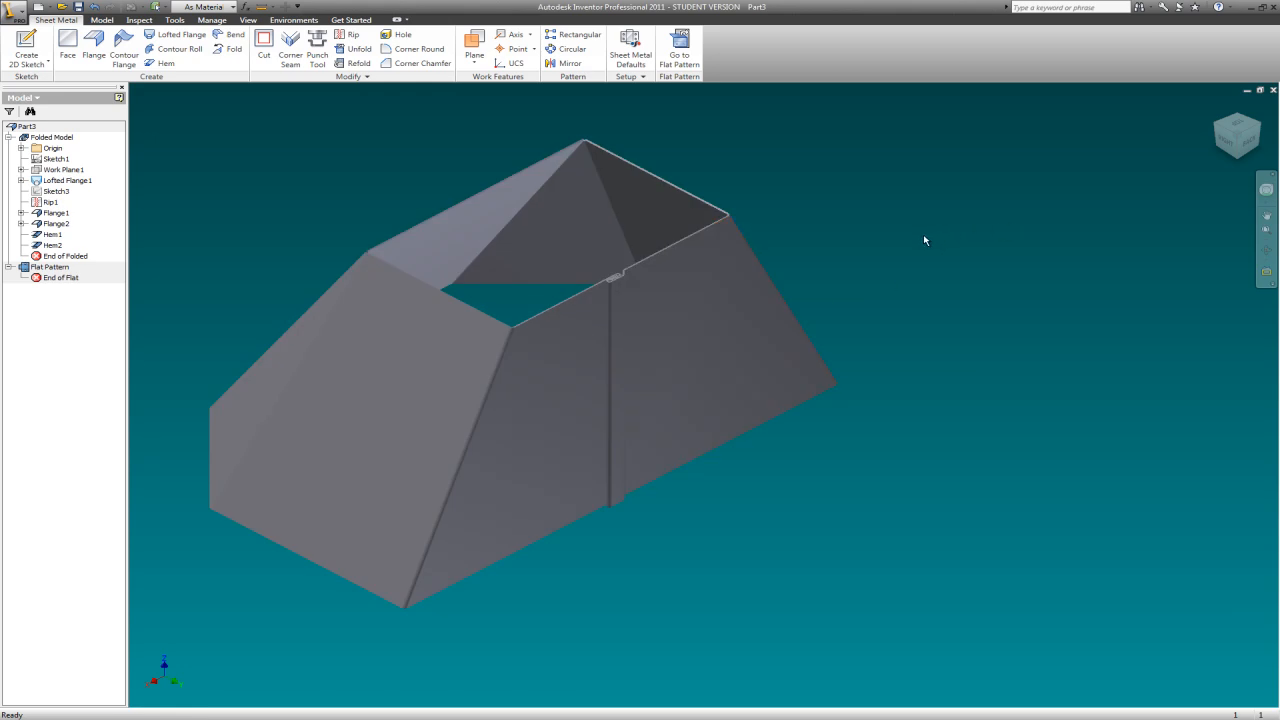
pyautogui.click(1244, 155)
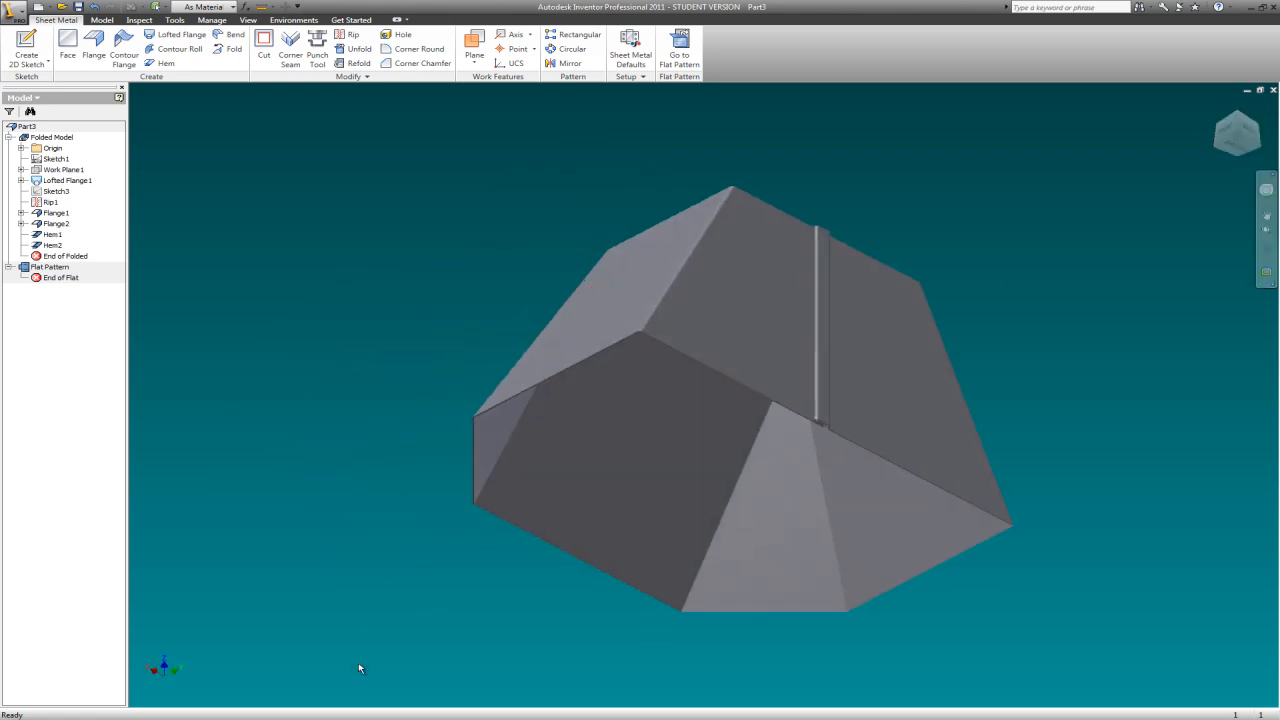
pyautogui.scroll(-3, 477, 626)
pyautogui.scroll(8, 496, 617)
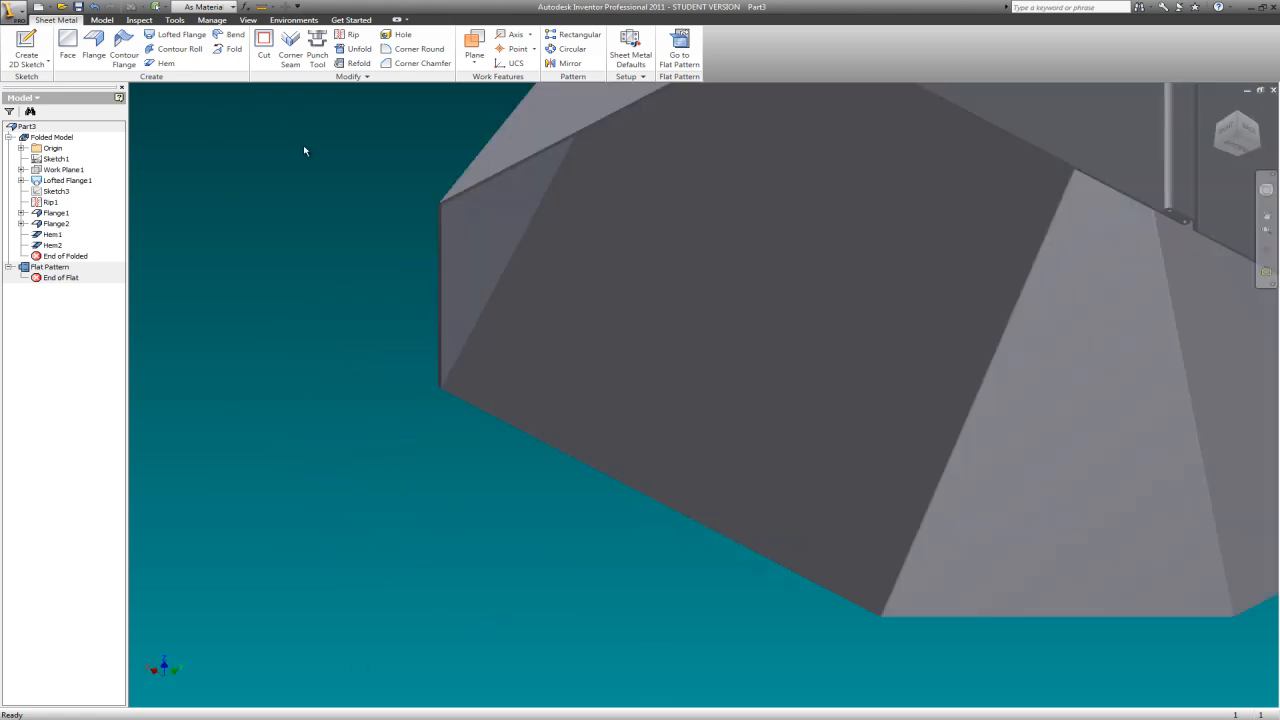
# Start a Double hem on the bottom edge of the long wall opposite the seam.
pyautogui.click(168, 63)
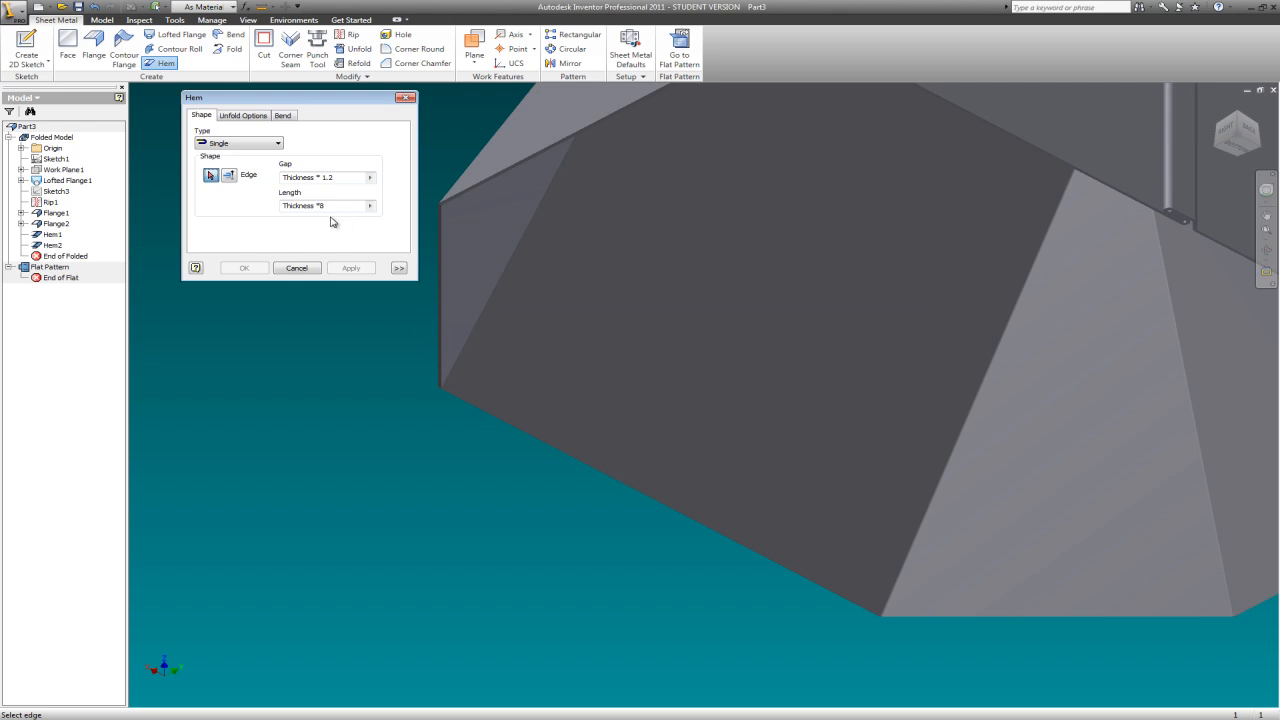
pyautogui.click(279, 144)
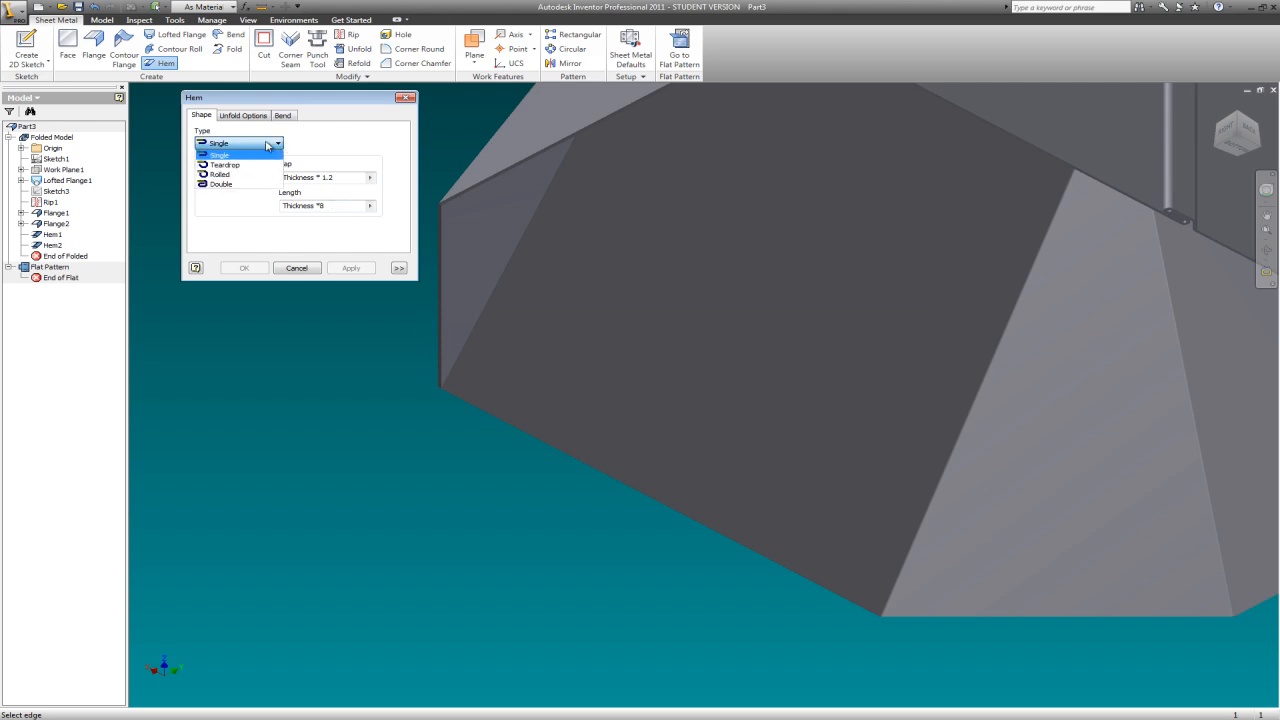
pyautogui.click(233, 185)
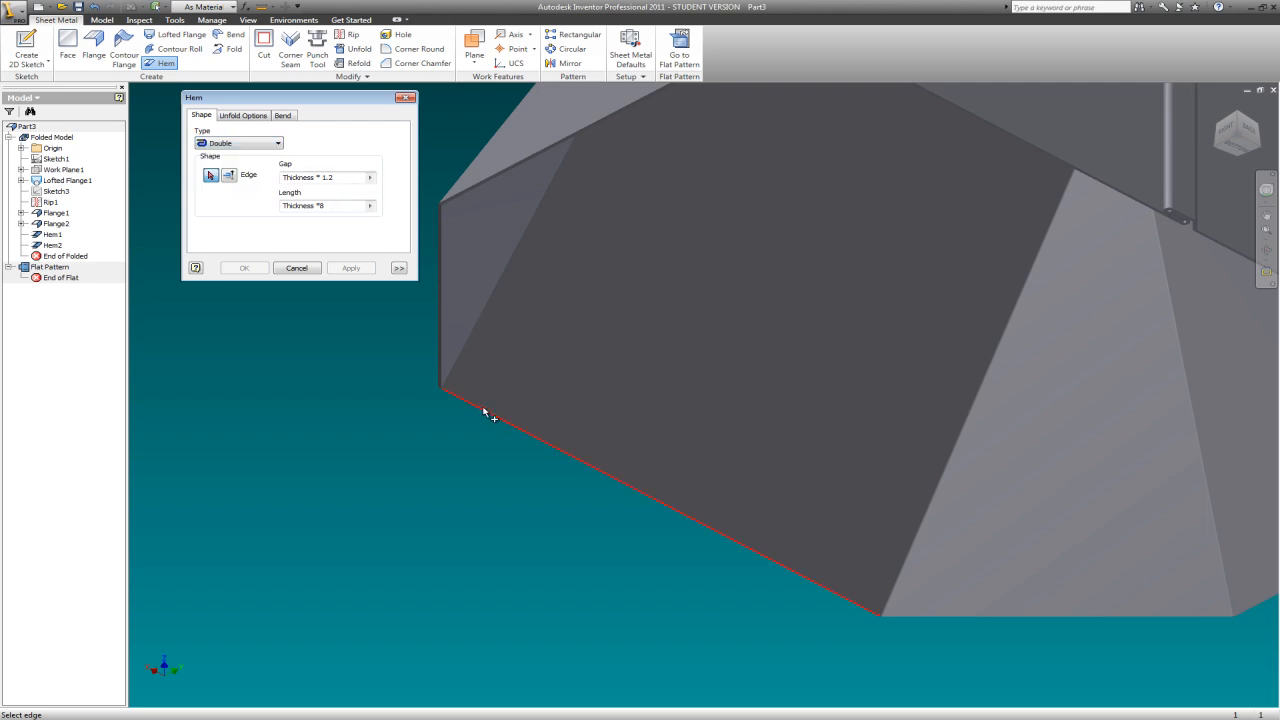
pyautogui.scroll(-5, 488, 417)
pyautogui.scroll(10, 500, 434)
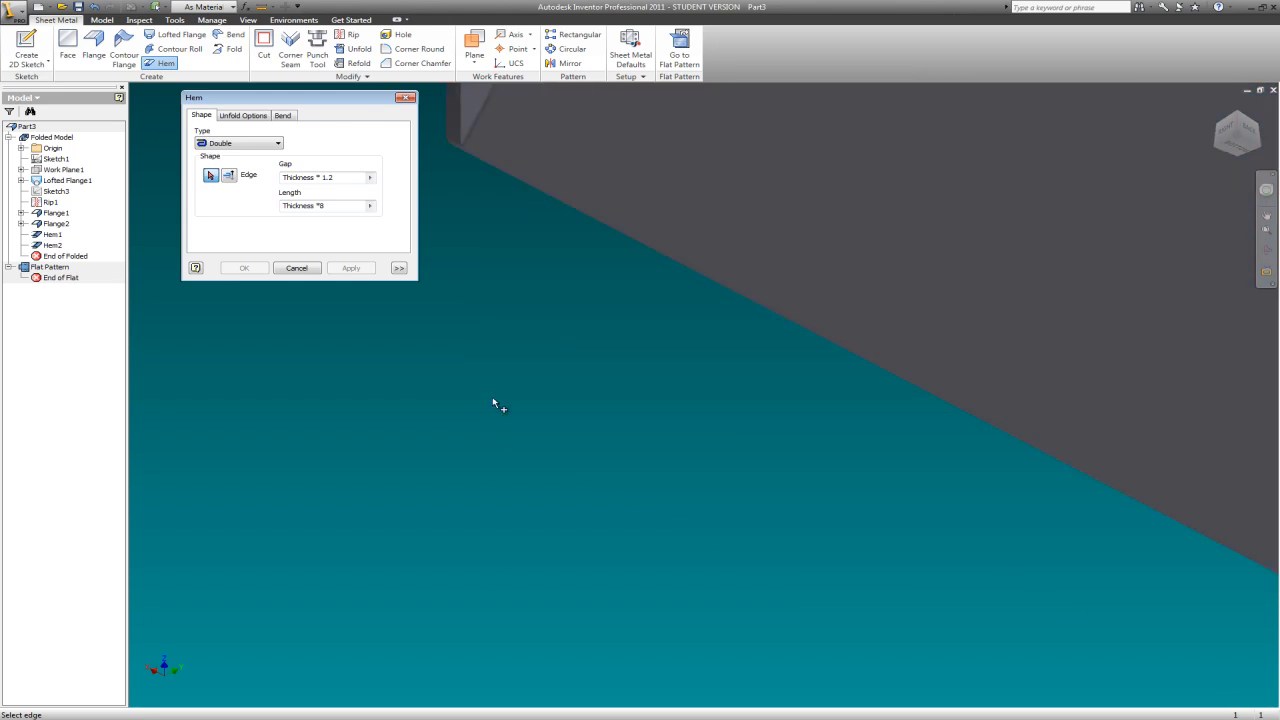
pyautogui.click(645, 237)
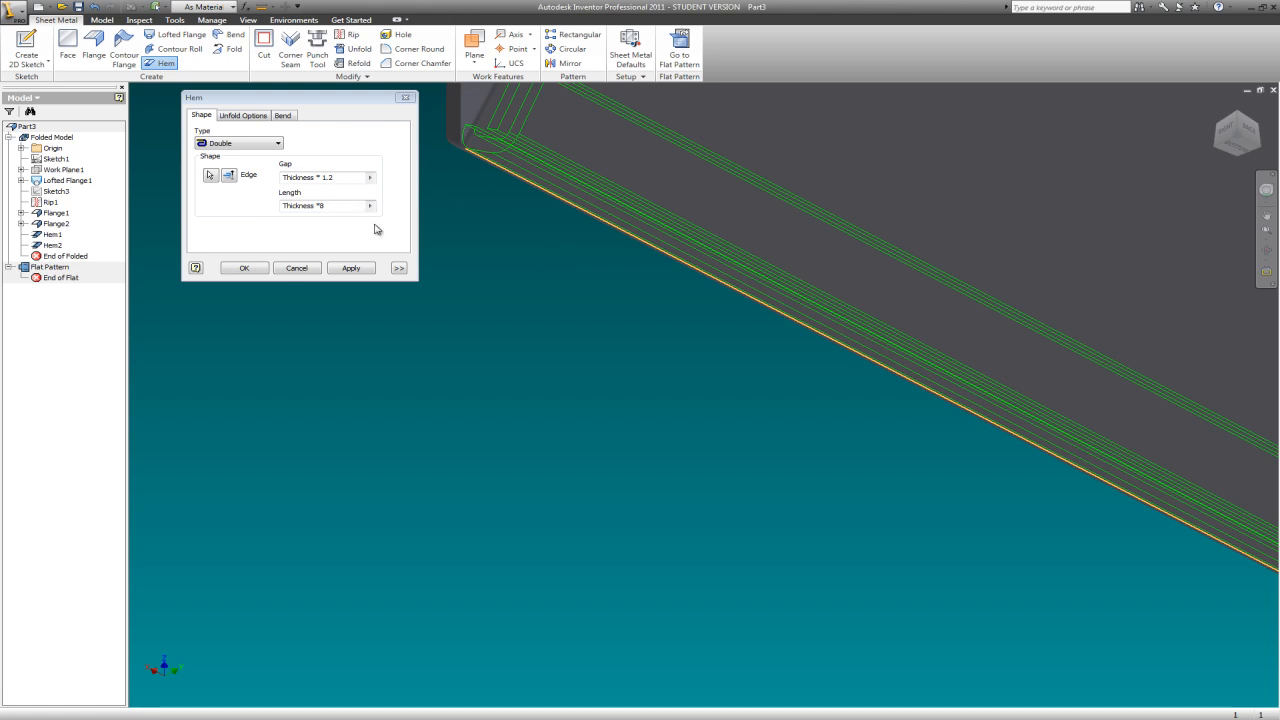
# Try to build the double hem with a length of Thickness * 1.
pyautogui.click(330, 206)
pyautogui.moveTo(323, 212); pyautogui.dragTo(321, 217)
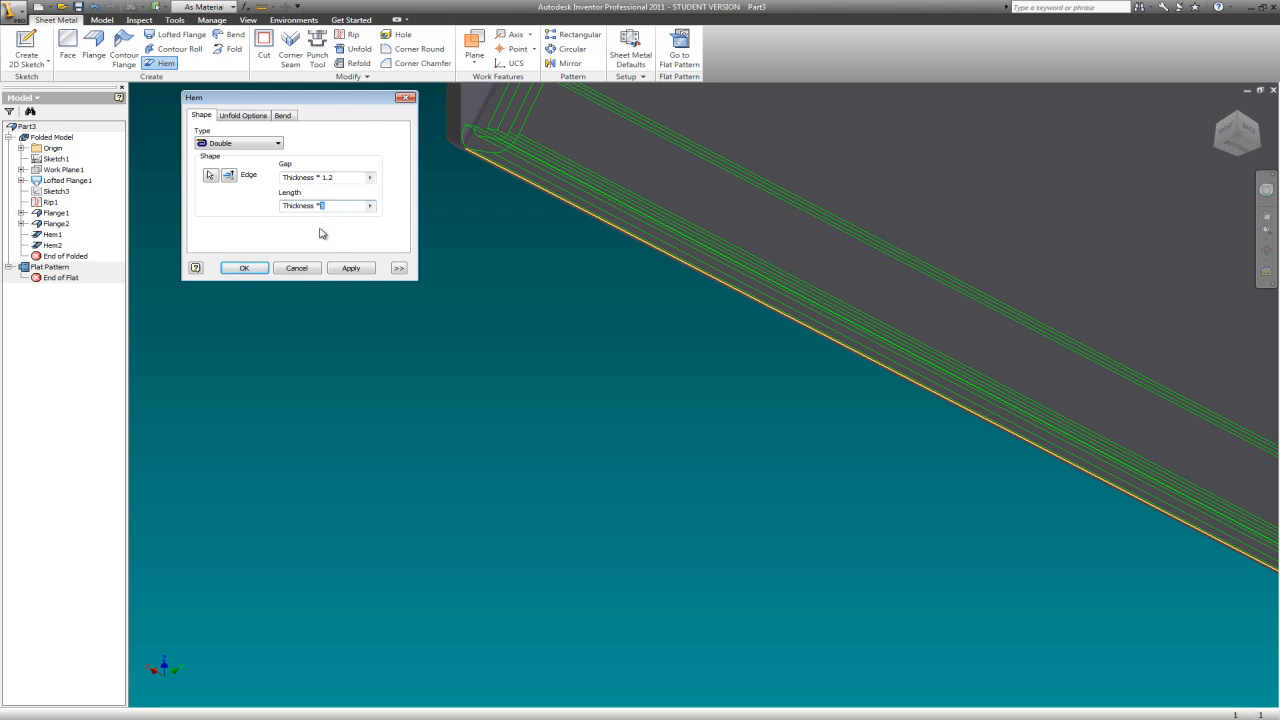
pyautogui.write('1')
pyautogui.press('BackSpace')
pyautogui.write('1')
pyautogui.click(350, 270)
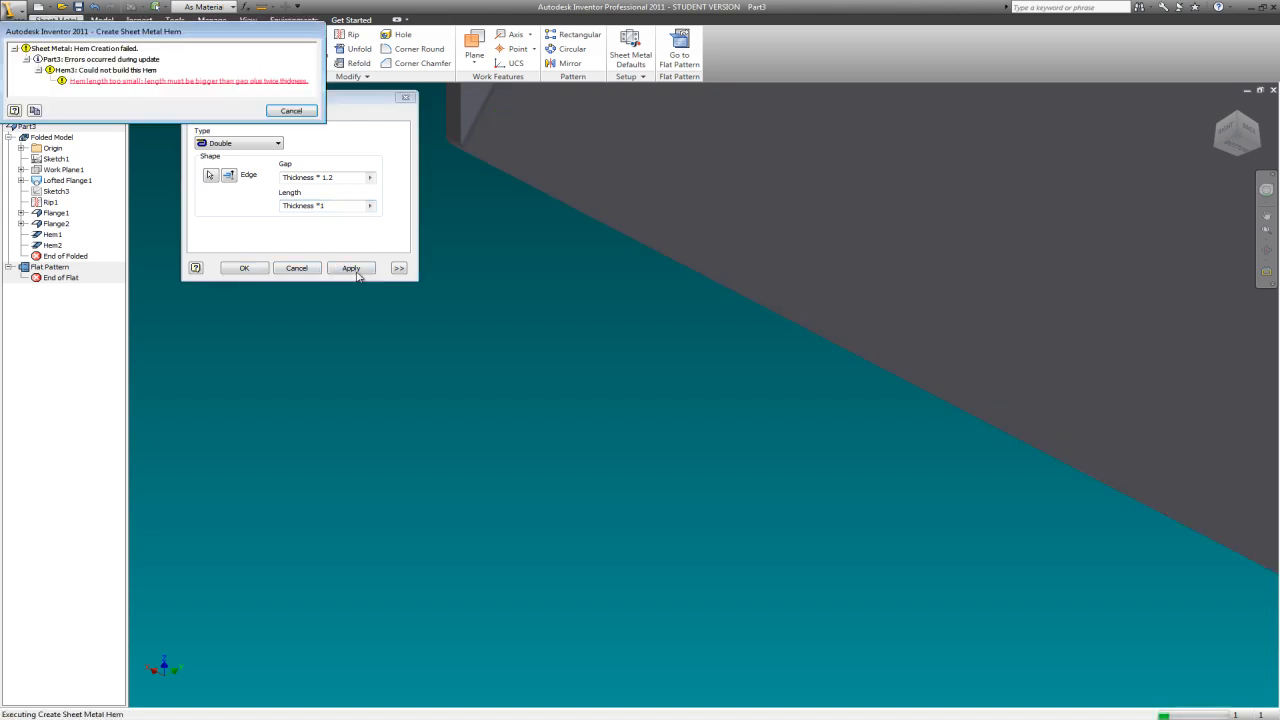
pyautogui.click(292, 110)
# Try to build the double hem with a length of Thickness * .8.
pyautogui.moveTo(339, 210); pyautogui.dragTo(321, 209)
pyautogui.write('8')
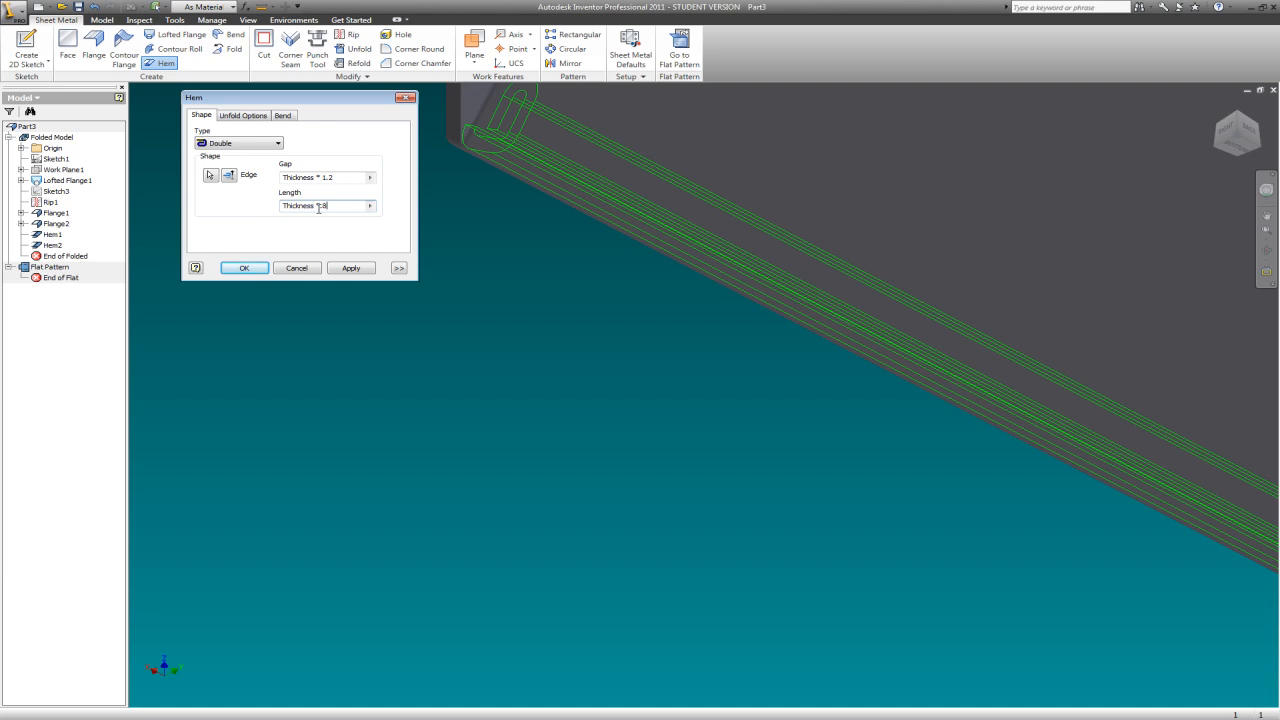
pyautogui.click(352, 268)
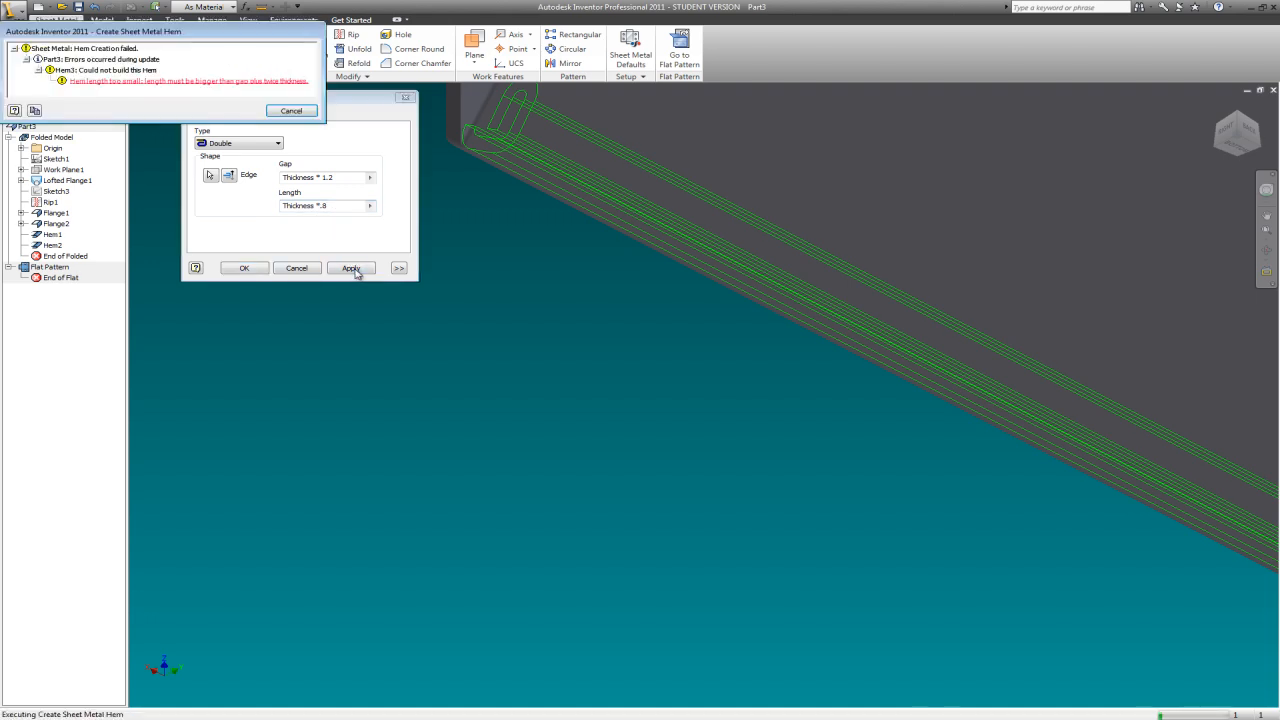
pyautogui.click(289, 111)
# Create the double hem with a length of Thickness * 10 and a gap of Thickness * 1.
pyautogui.moveTo(329, 206); pyautogui.dragTo(322, 208)
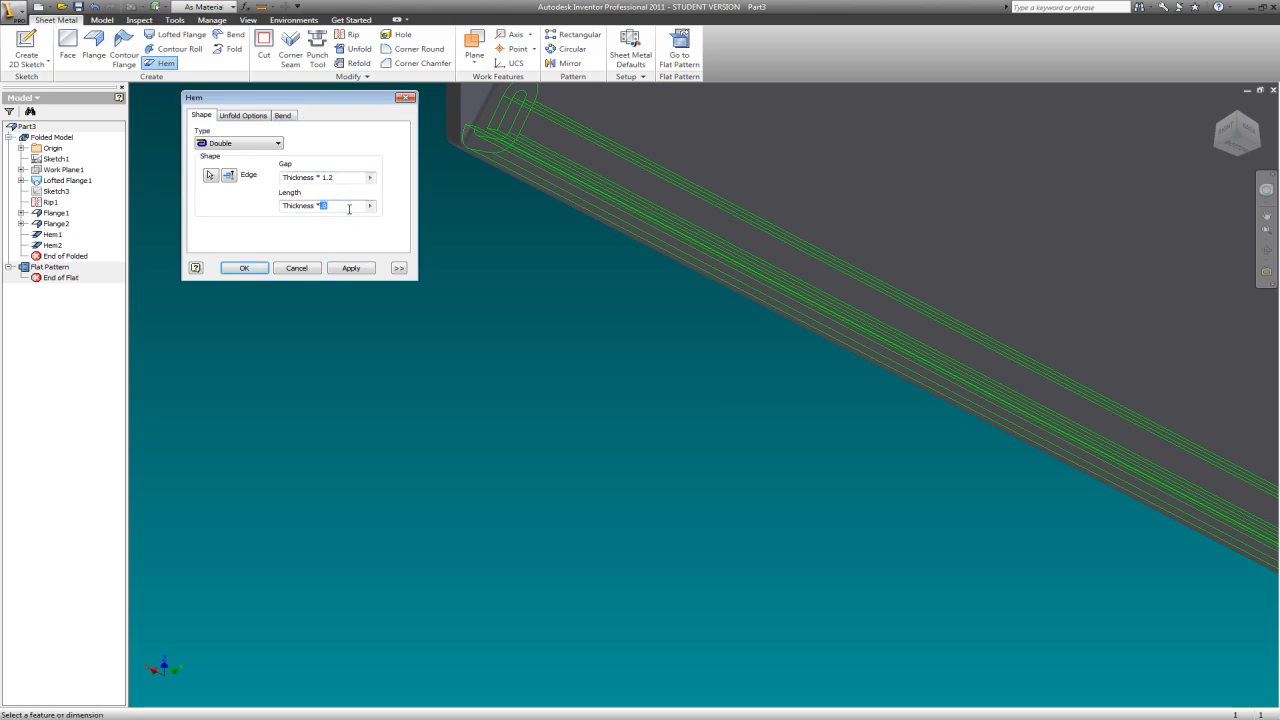
pyautogui.write('8')
pyautogui.write('10')
pyautogui.scroll(-2, 659, 301)
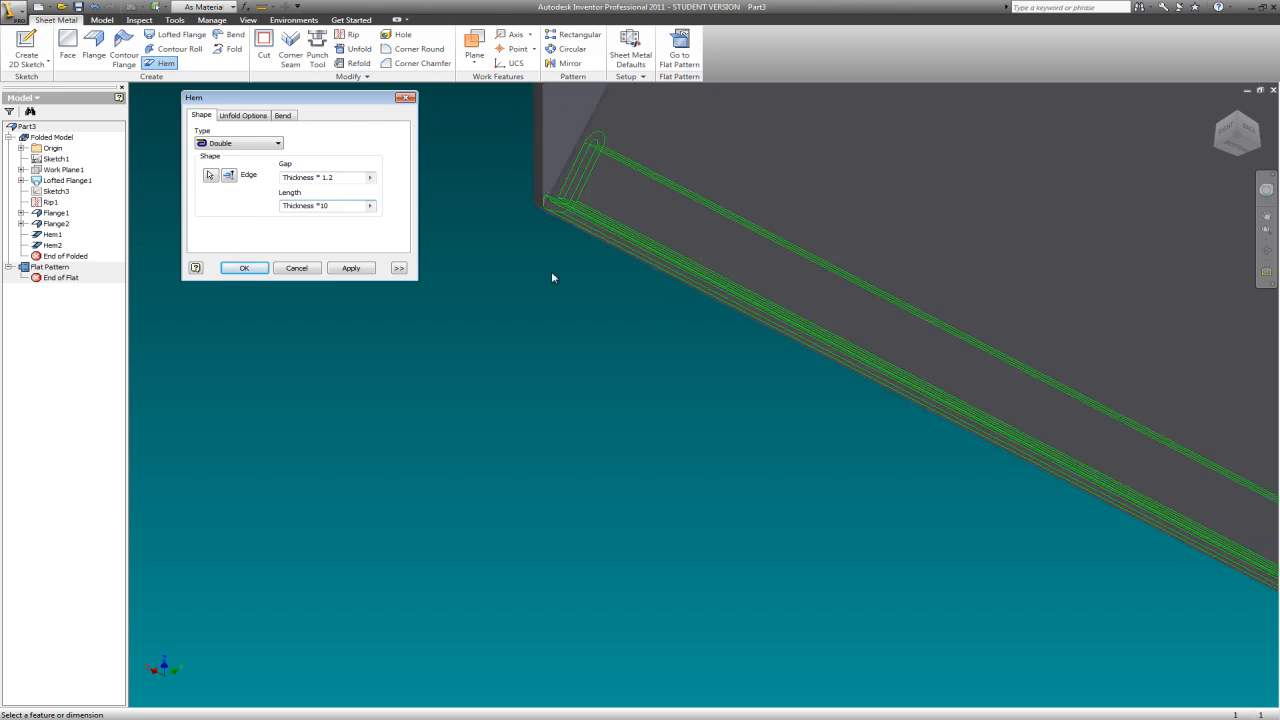
pyautogui.click(355, 178)
pyautogui.write('=')
pyautogui.press('BackSpace')
pyautogui.press('BackSpace')
pyautogui.click(361, 269)
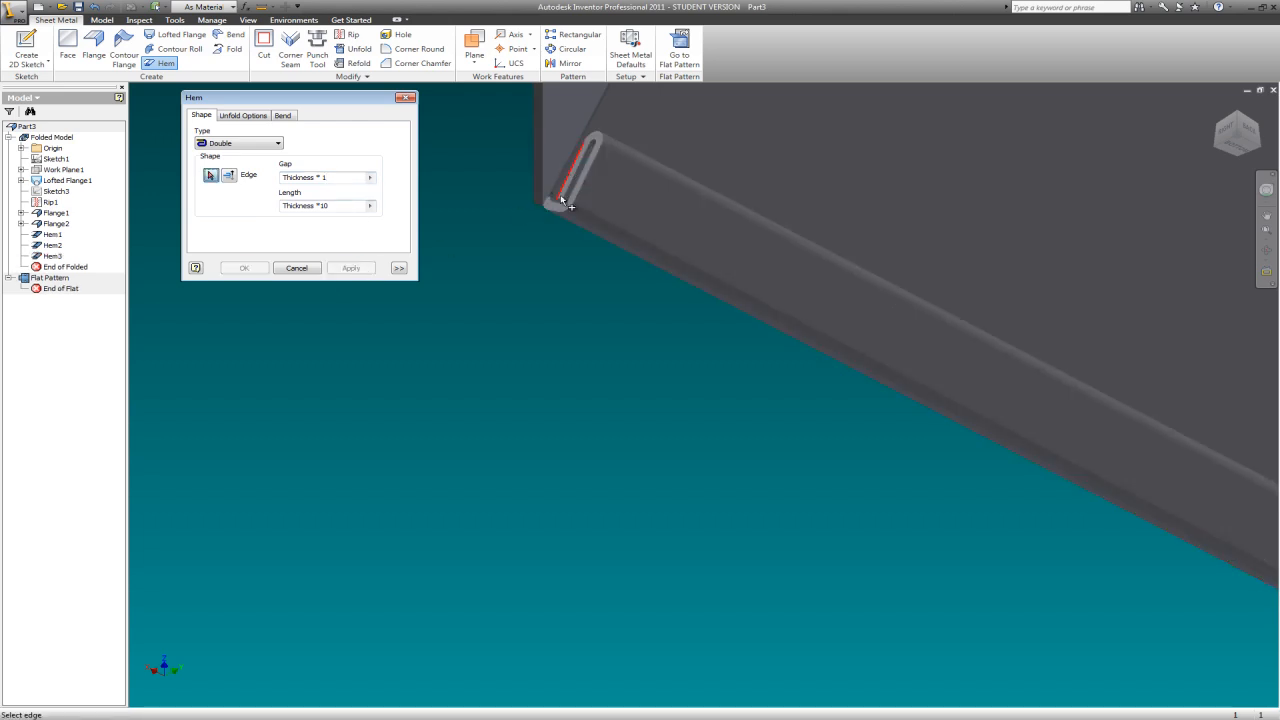
pyautogui.scroll(5, 558, 198)
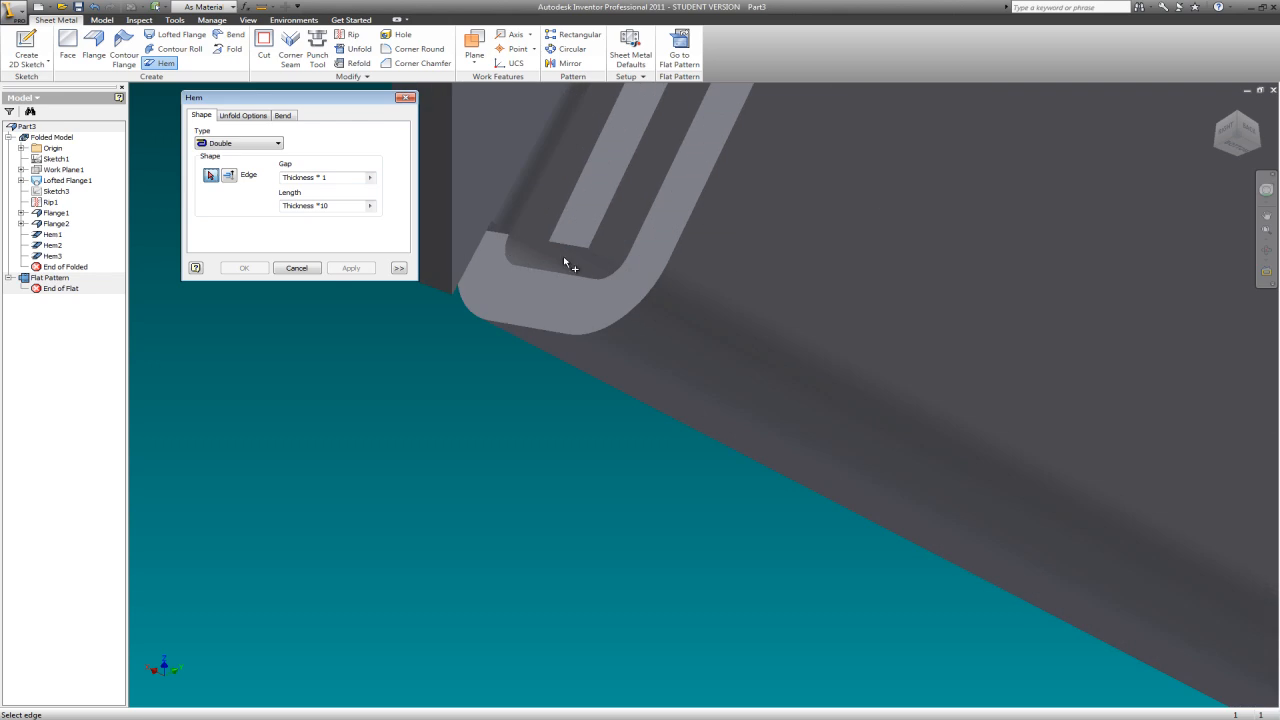
pyautogui.click(347, 179)
pyautogui.press('BackSpace')
pyautogui.write('.8')
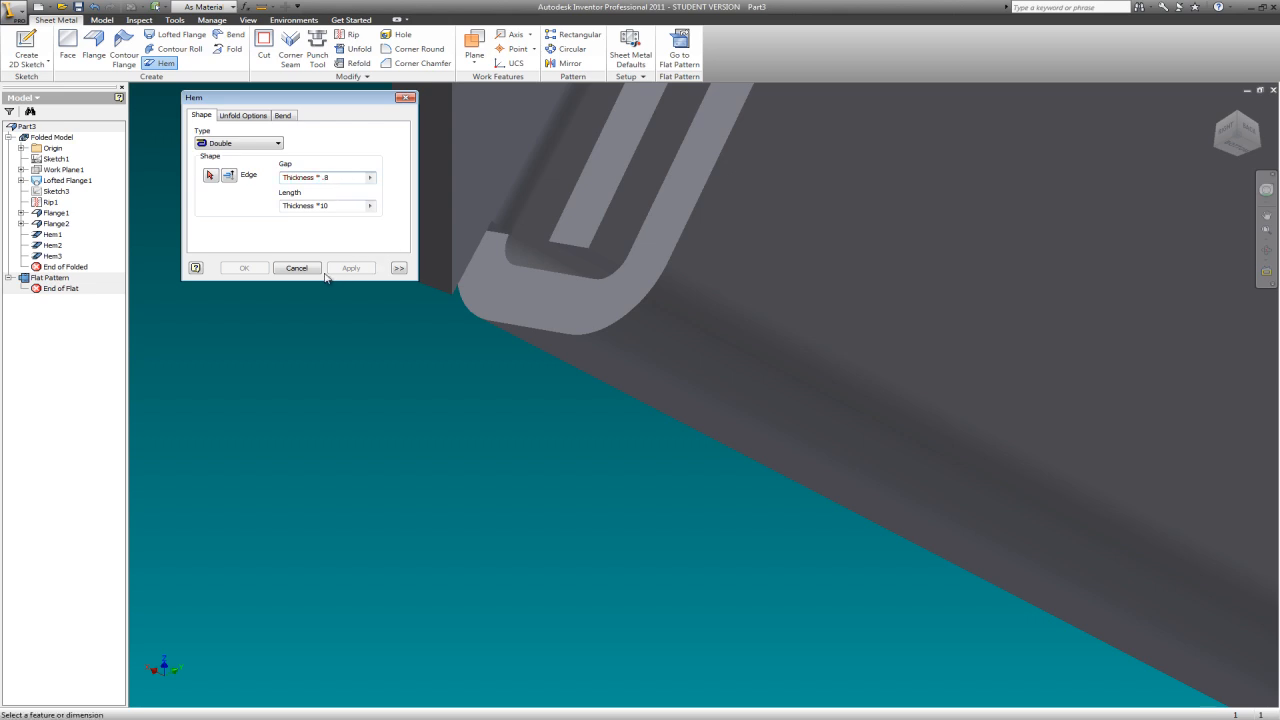
pyautogui.press('BackSpace')
pyautogui.write('8')
pyautogui.press('BackSpace')
pyautogui.write('1')
pyautogui.click(406, 99)
# Edit the double hem Hem3 on the bottom edge, setting its length to Thickness * 6.
pyautogui.scroll(5, 447, 418)
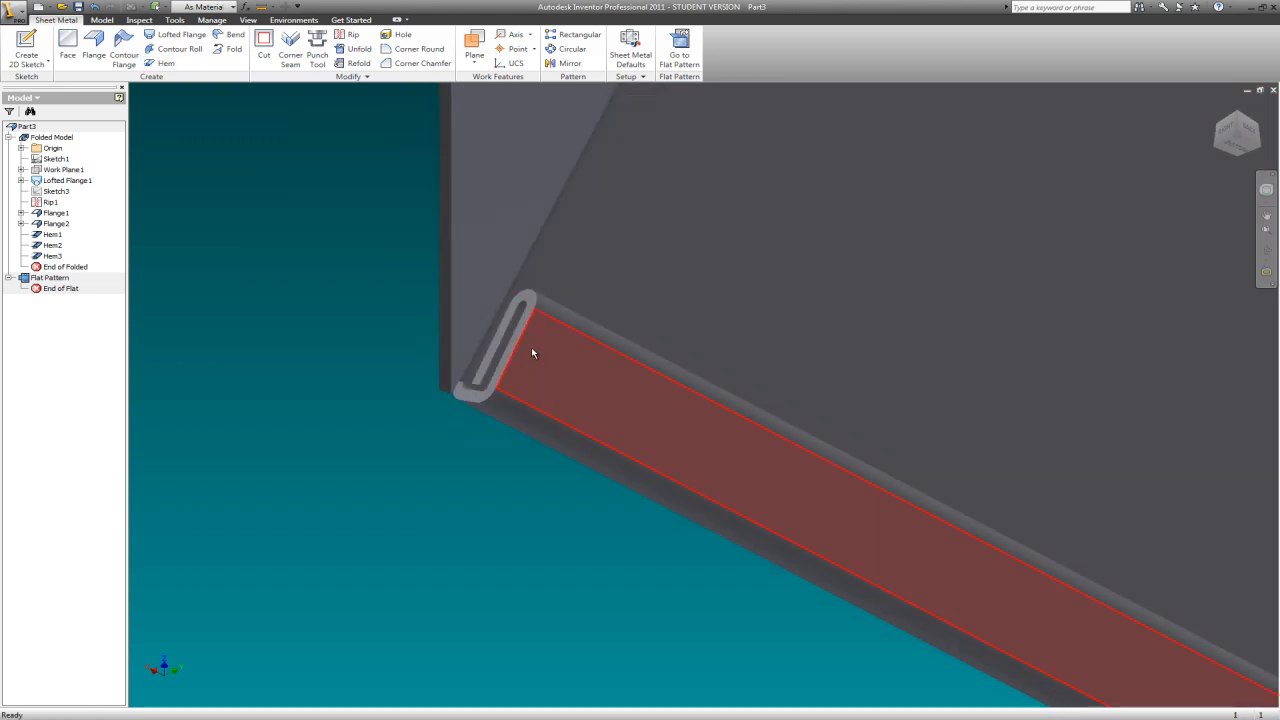
pyautogui.scroll(2, 526, 323)
pyautogui.scroll(2, 811, 471)
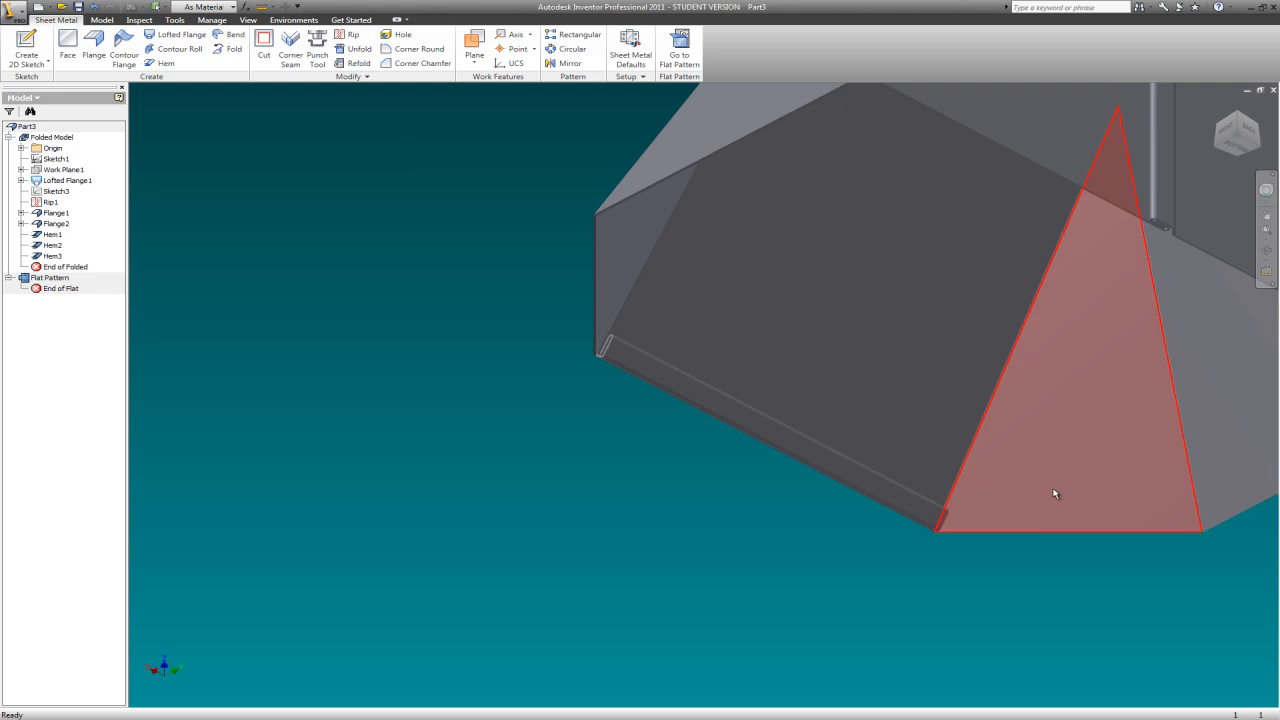
pyautogui.scroll(-3, 1049, 486)
pyautogui.scroll(2, 801, 390)
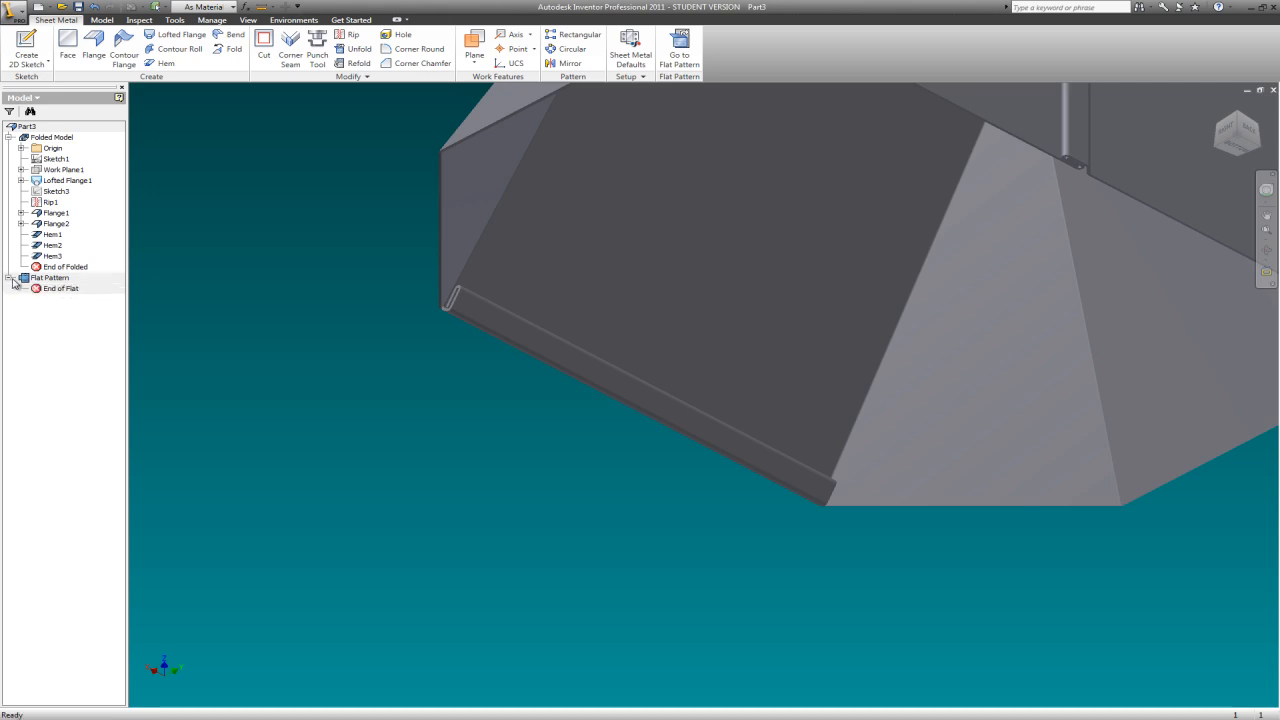
pyautogui.rightClick(55, 278)
pyautogui.click(170, 264)
pyautogui.rightClick(57, 258)
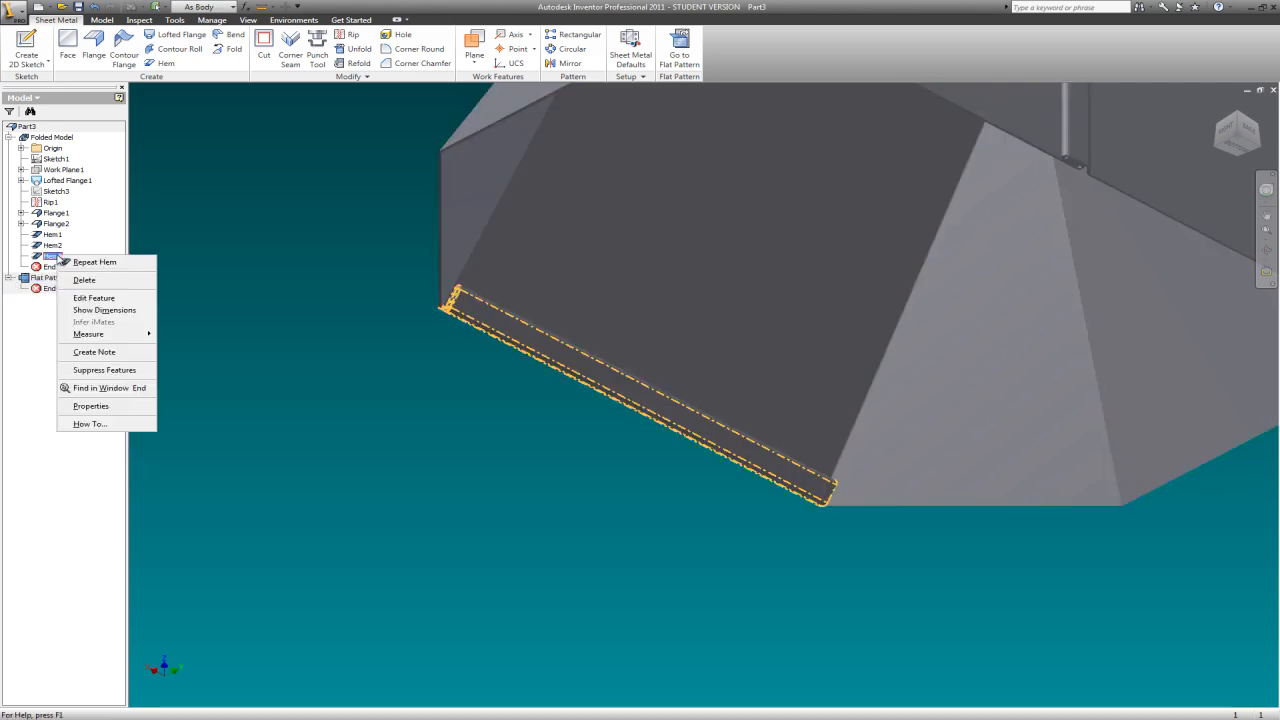
pyautogui.click(100, 299)
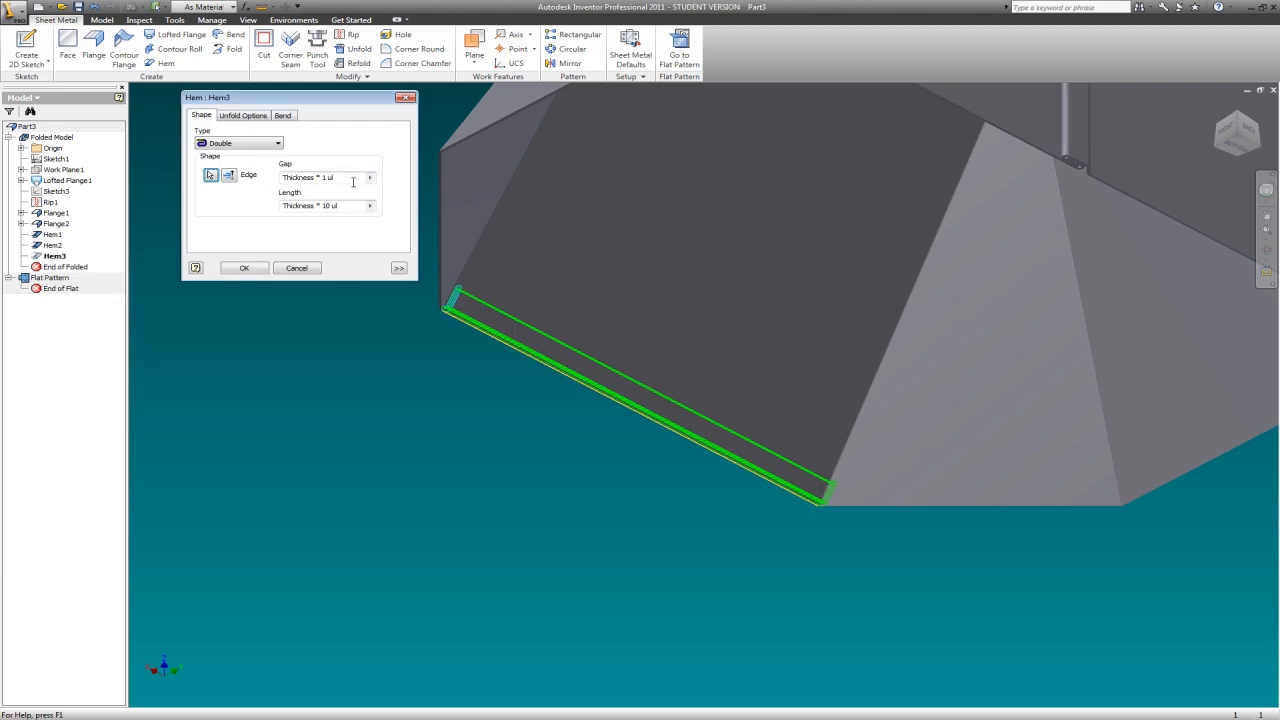
pyautogui.doubleClick(334, 205)
pyautogui.moveTo(330, 211); pyautogui.dragTo(323, 228)
pyautogui.write('8')
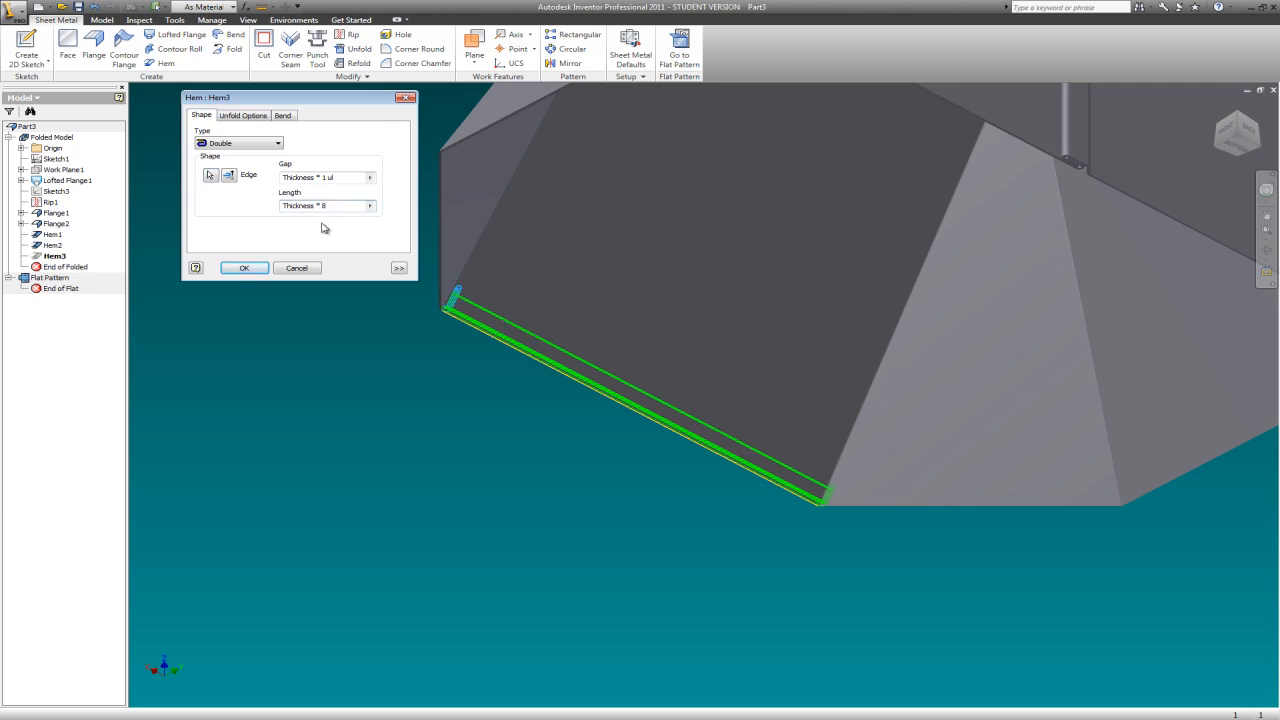
pyautogui.press('BackSpace')
pyautogui.write('7')
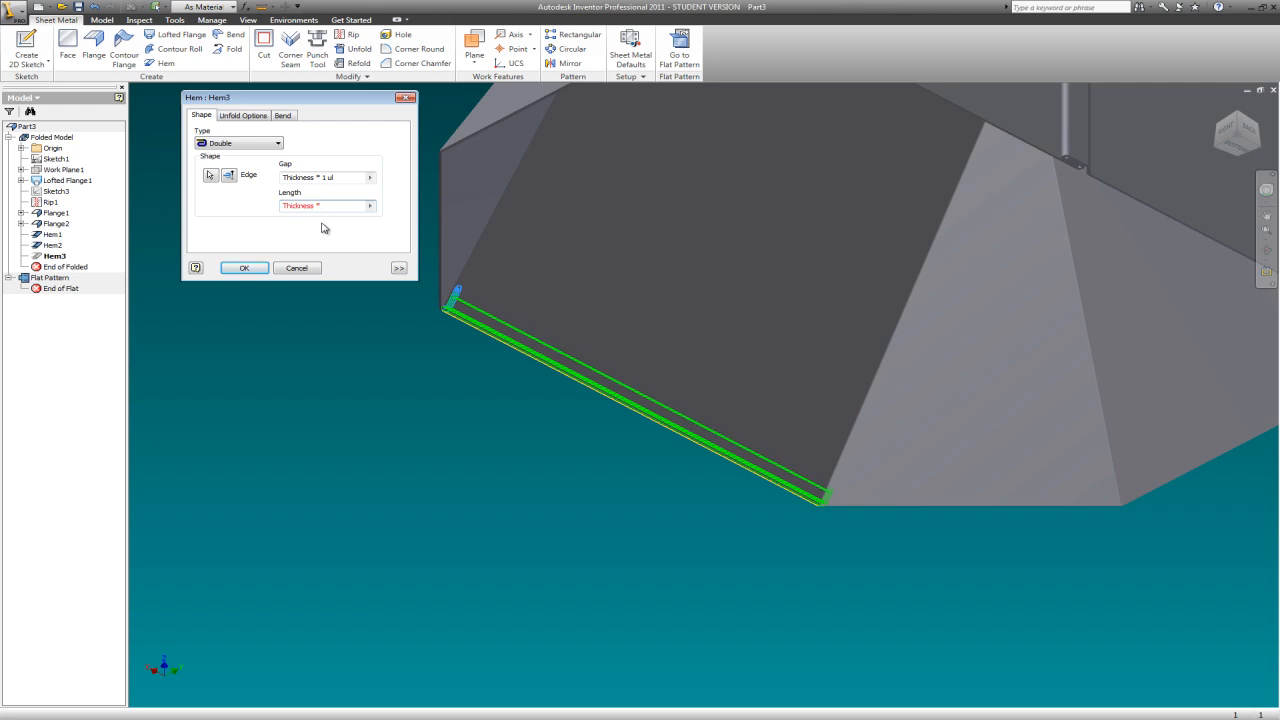
pyautogui.write('5')
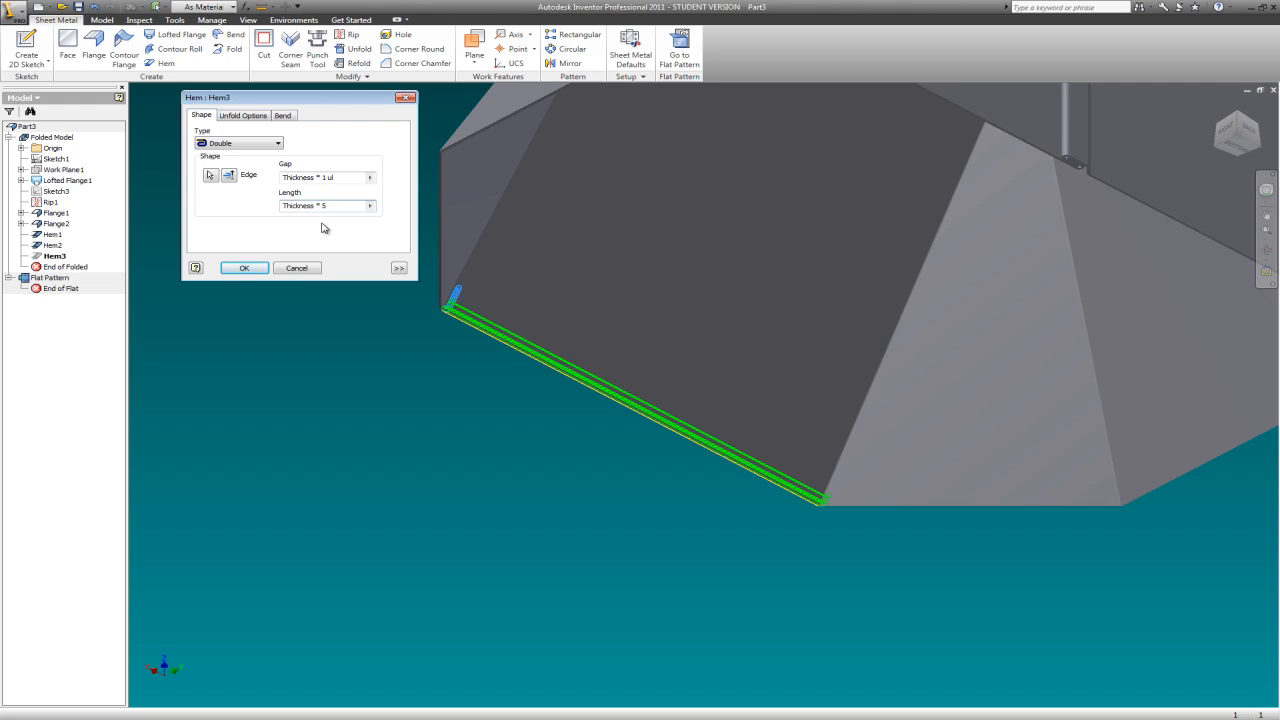
pyautogui.press('BackSpace')
pyautogui.write('6')
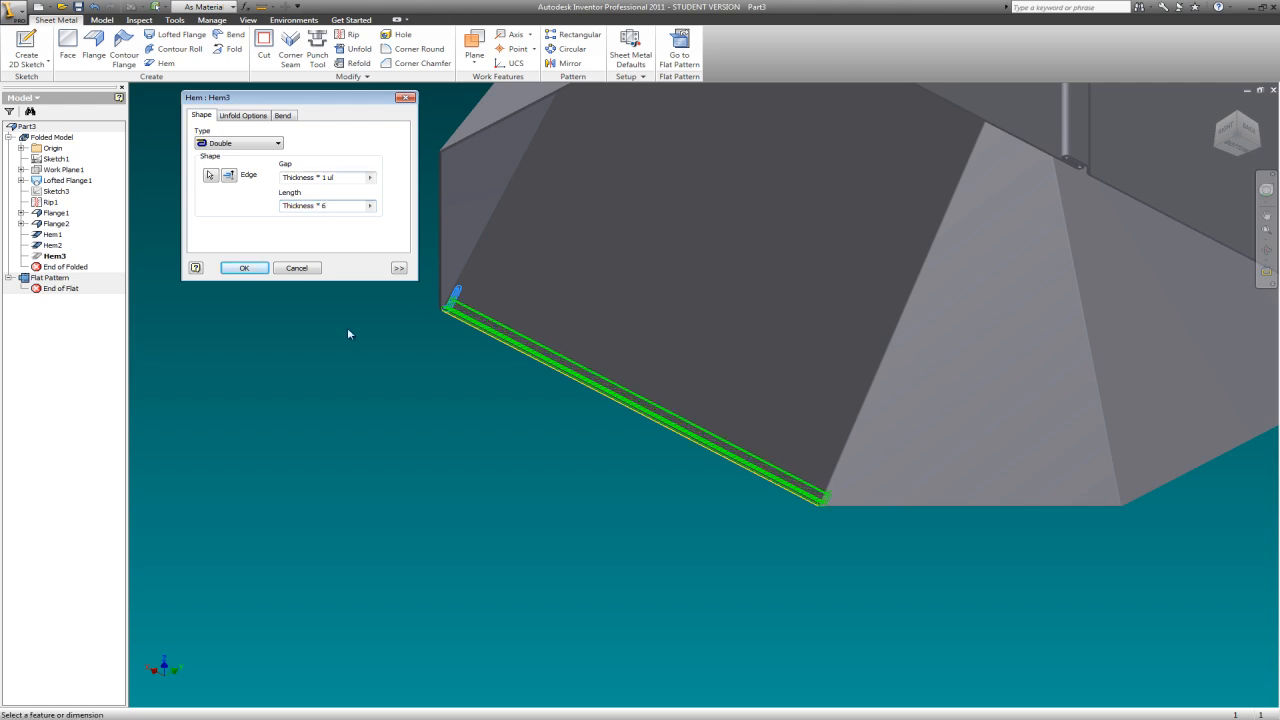
pyautogui.click(249, 269)
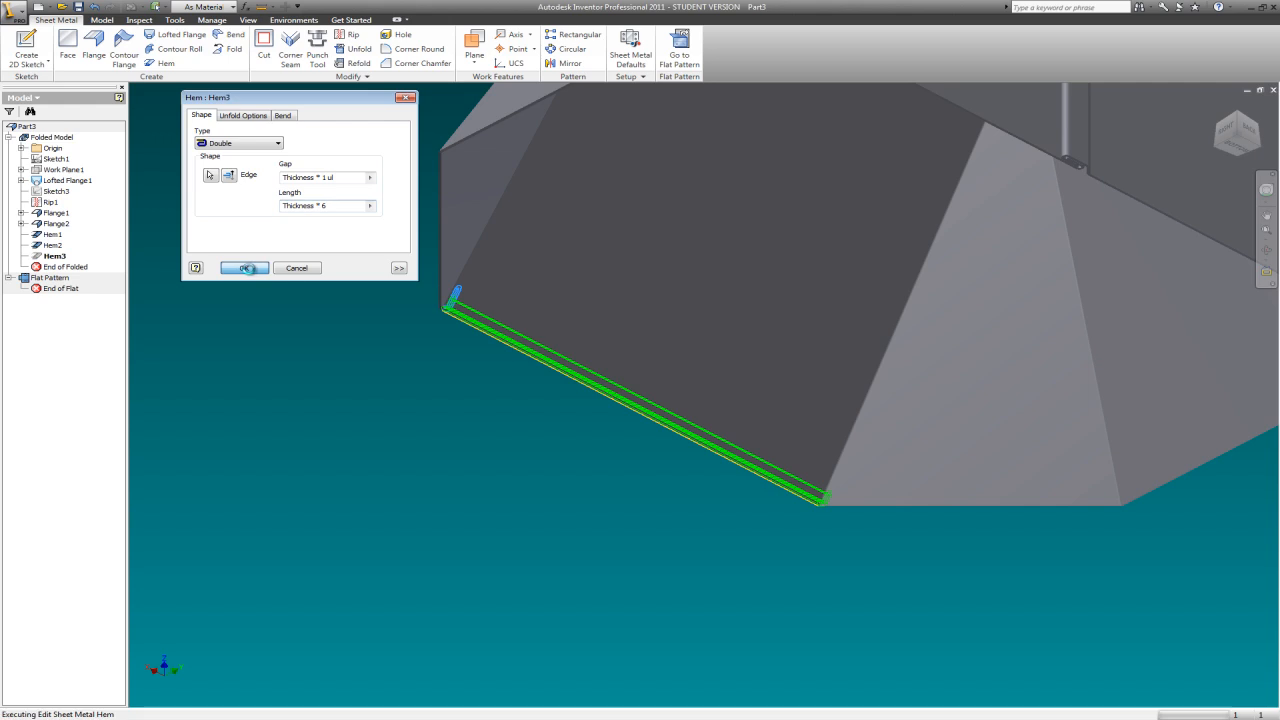
pyautogui.scroll(-5, 874, 517)
pyautogui.scroll(10, 877, 517)
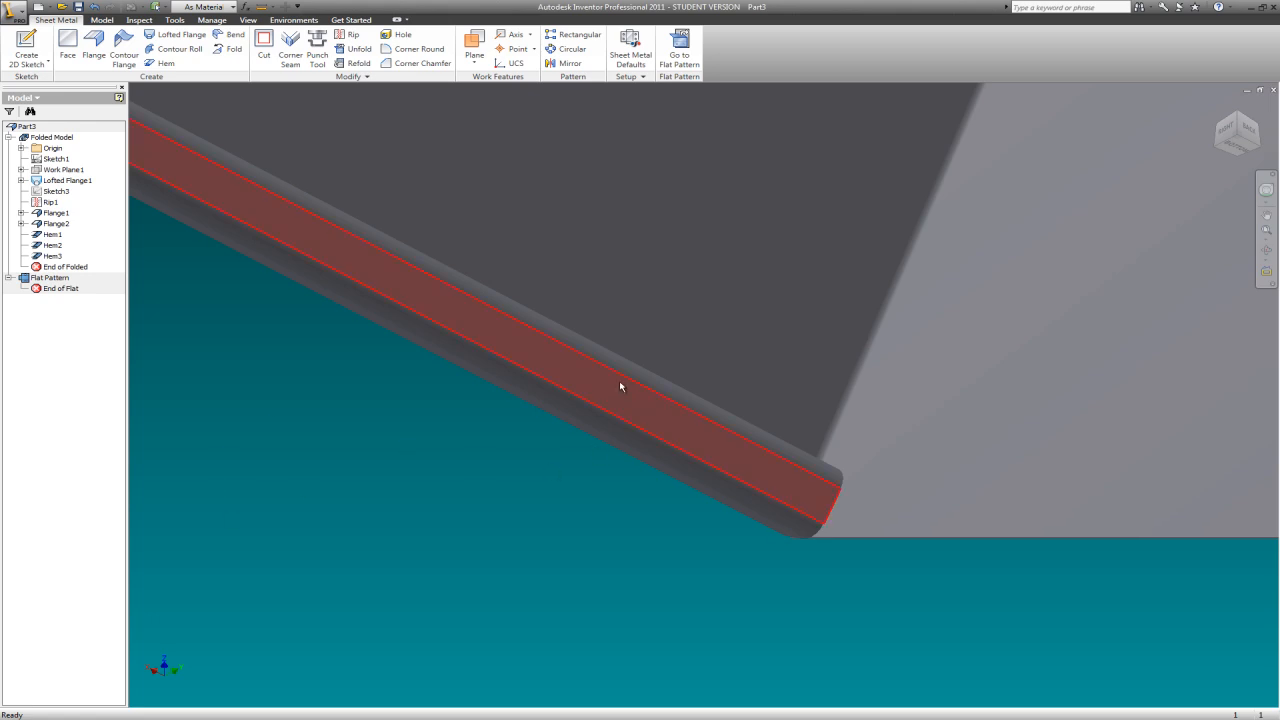
# Examine the double hem's end on the folded part and its bend lines in the flat pattern, returning to the folded model.
pyautogui.scroll(1, 610, 392)
pyautogui.scroll(-3, 597, 400)
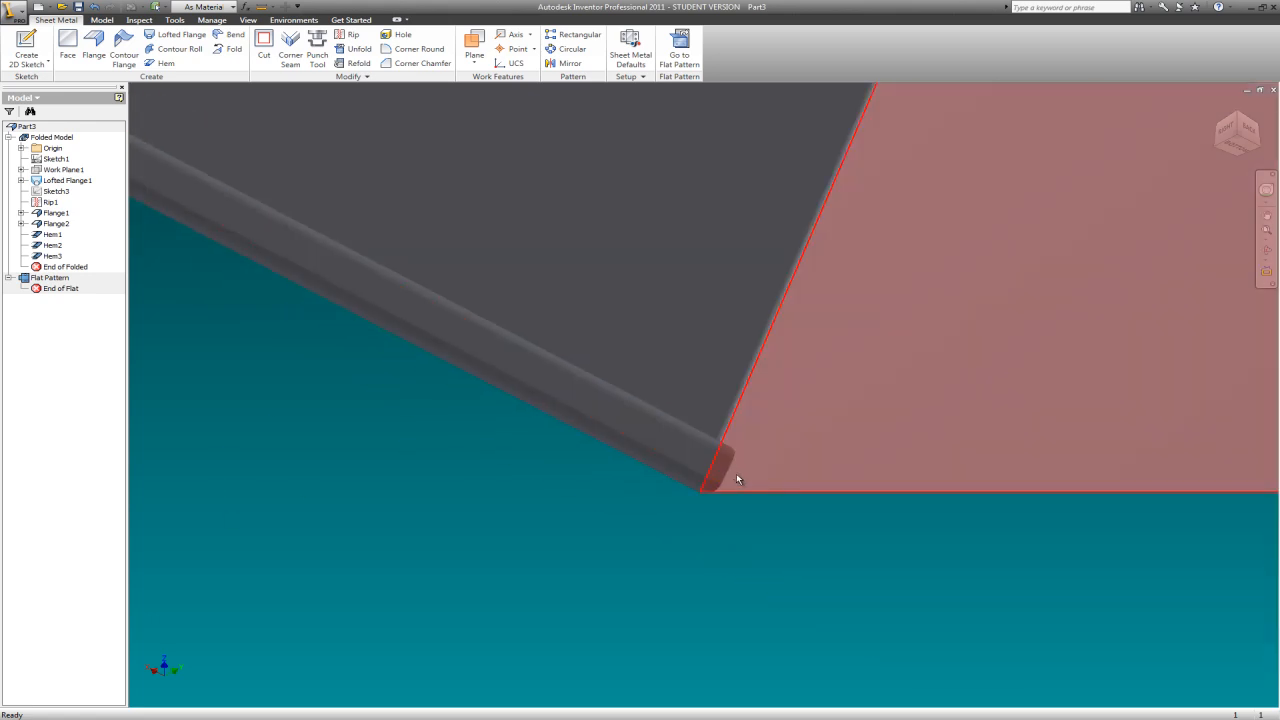
pyautogui.click(1247, 118)
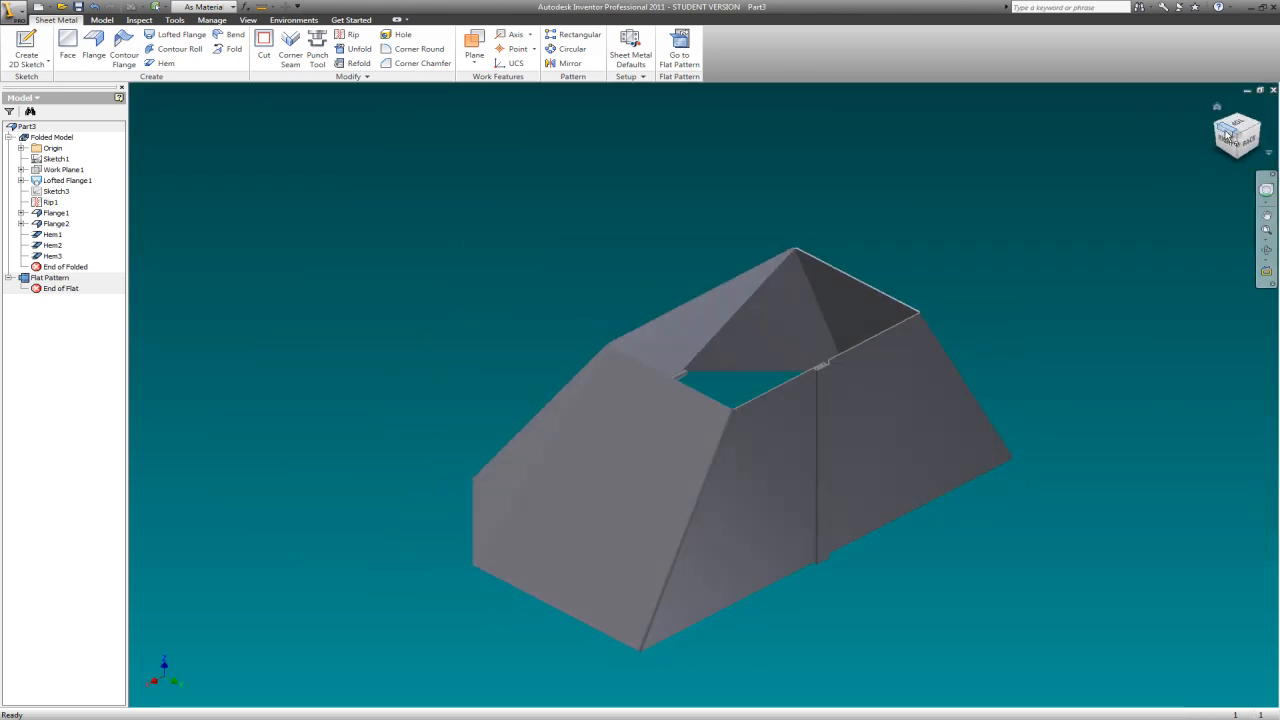
pyautogui.click(1218, 130)
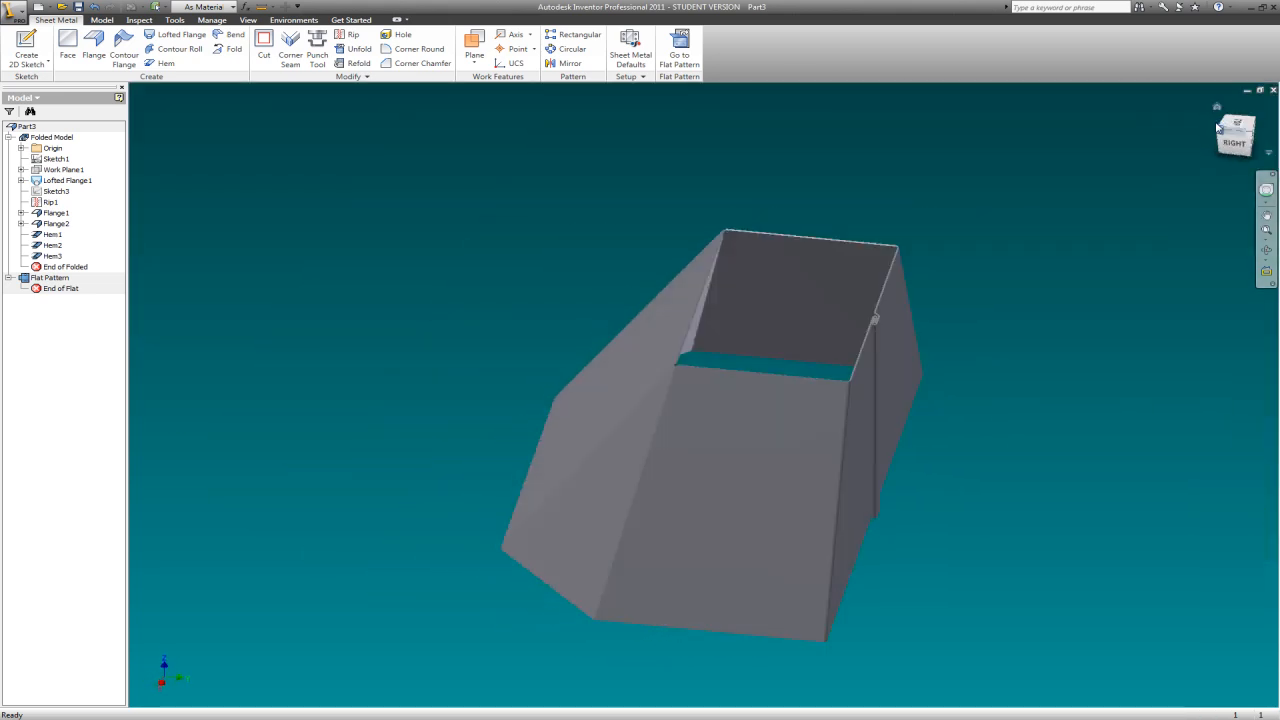
pyautogui.click(1218, 129)
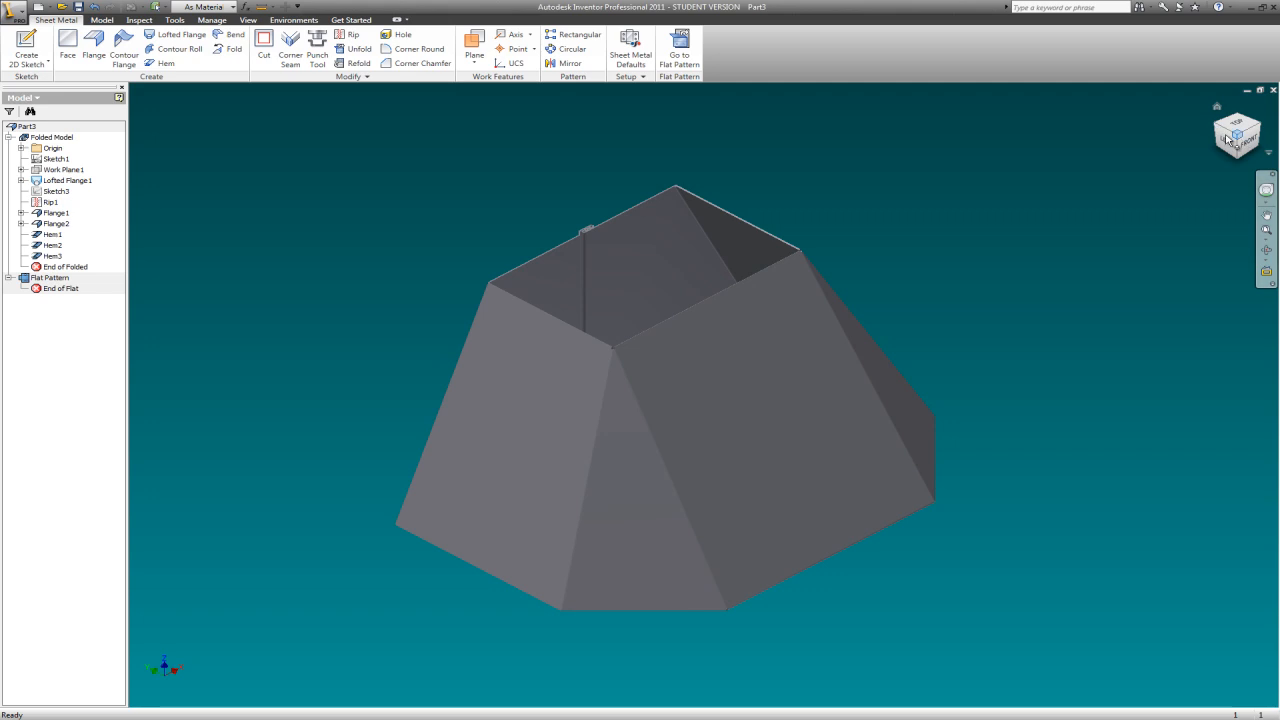
pyautogui.click(690, 47)
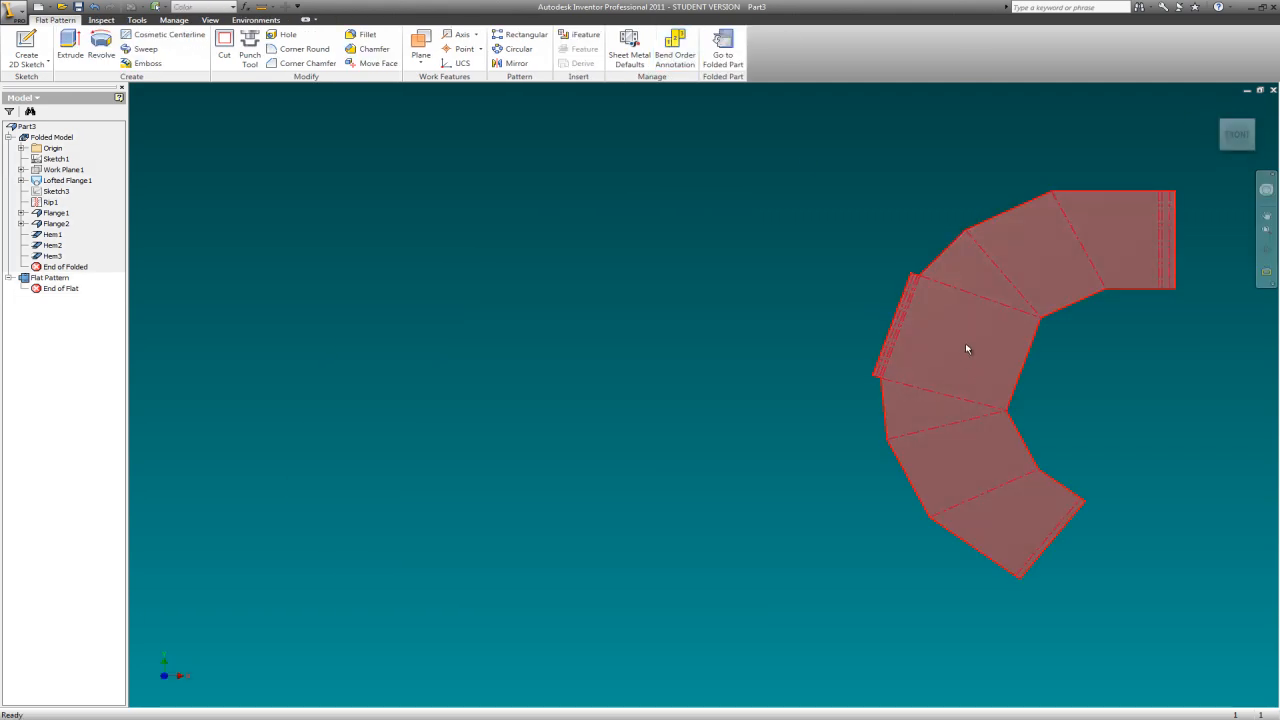
pyautogui.scroll(-8, 964, 296)
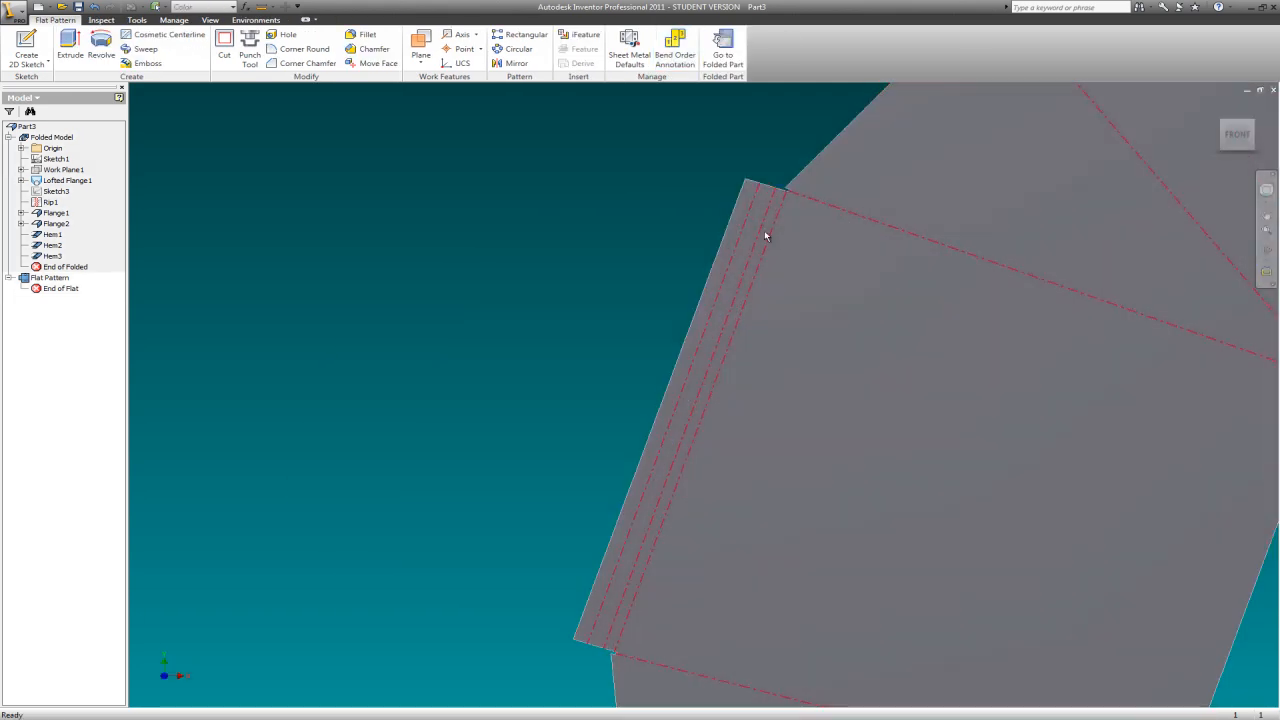
pyautogui.scroll(-5, 763, 235)
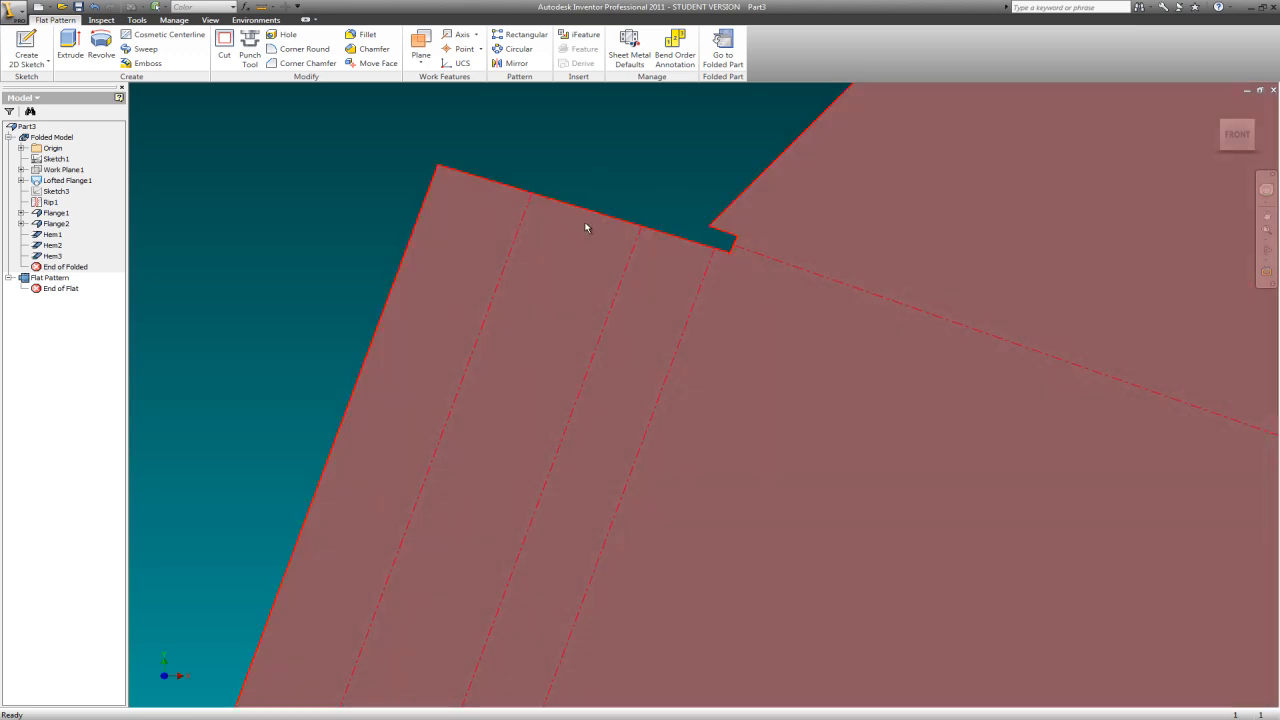
pyautogui.scroll(10, 666, 237)
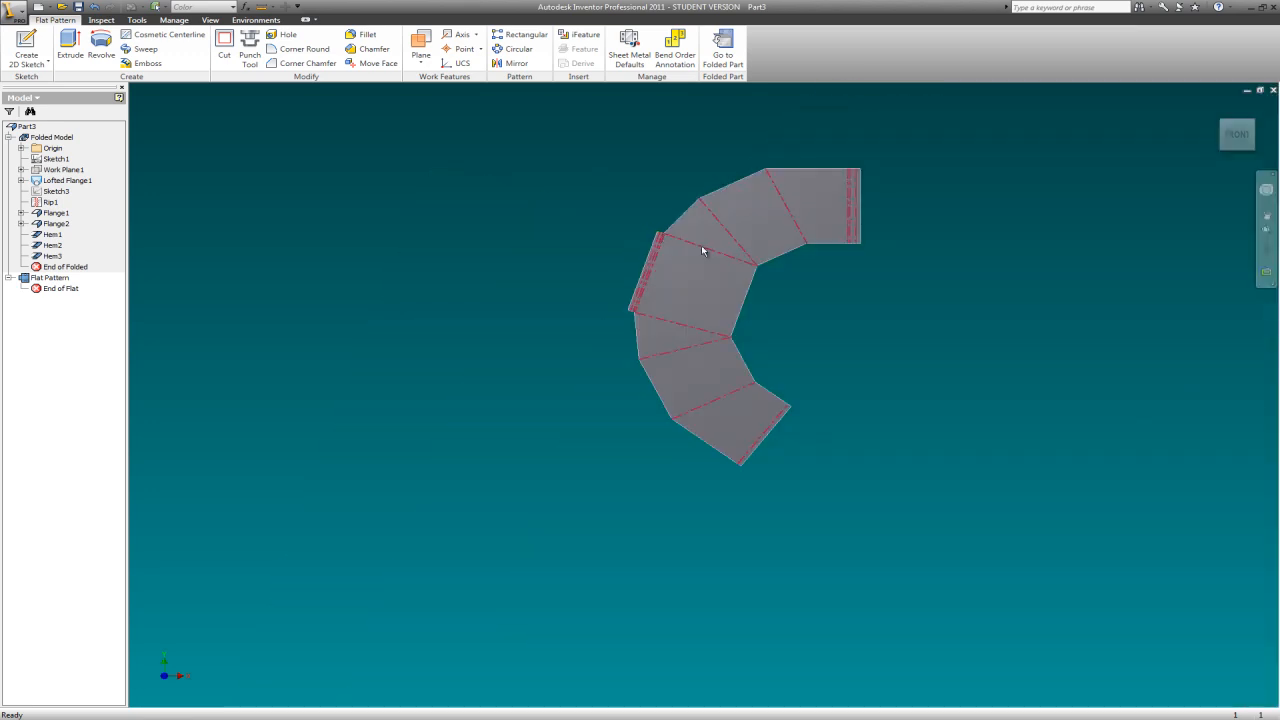
pyautogui.click(722, 52)
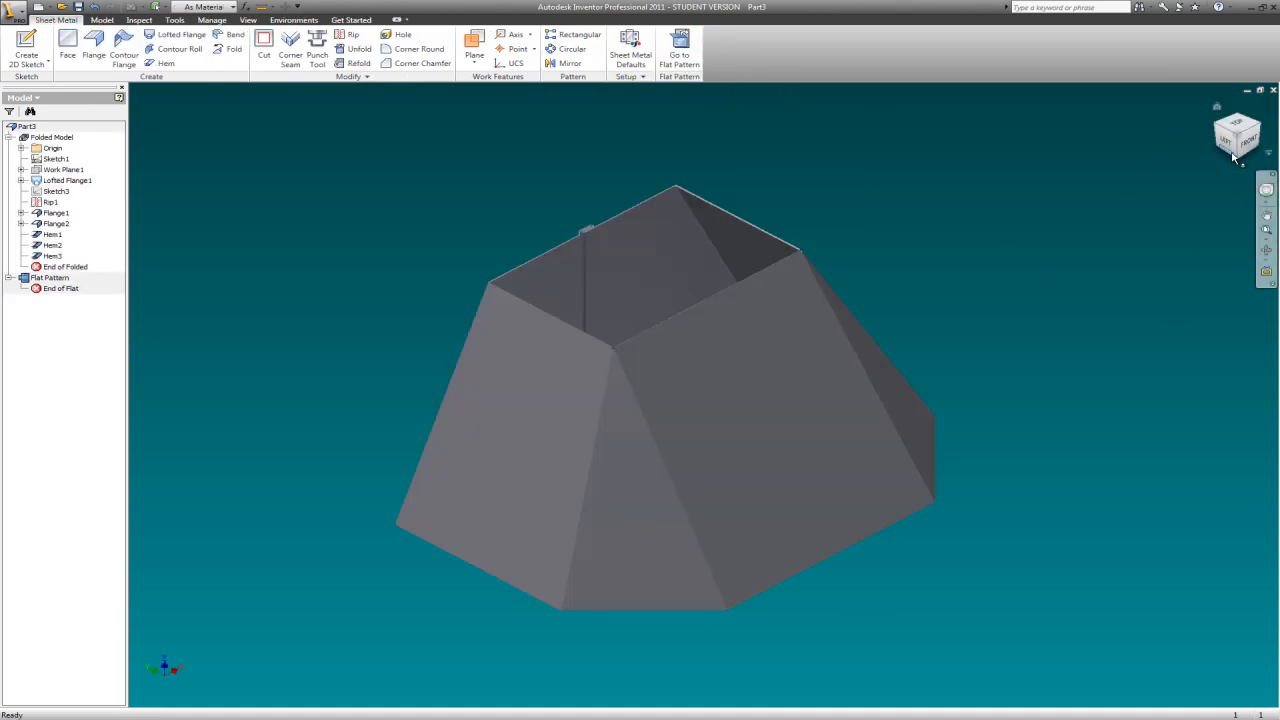
pyautogui.click(1240, 162)
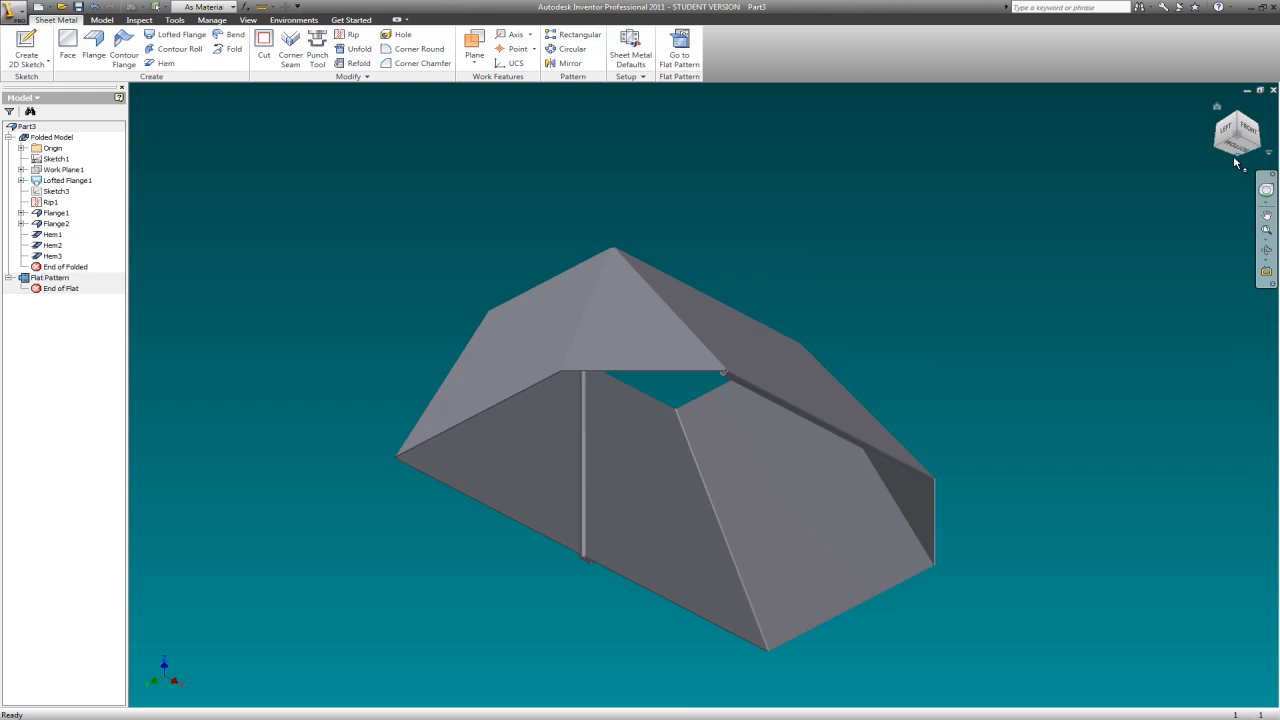
pyautogui.scroll(-5, 638, 378)
pyautogui.scroll(-3, 638, 378)
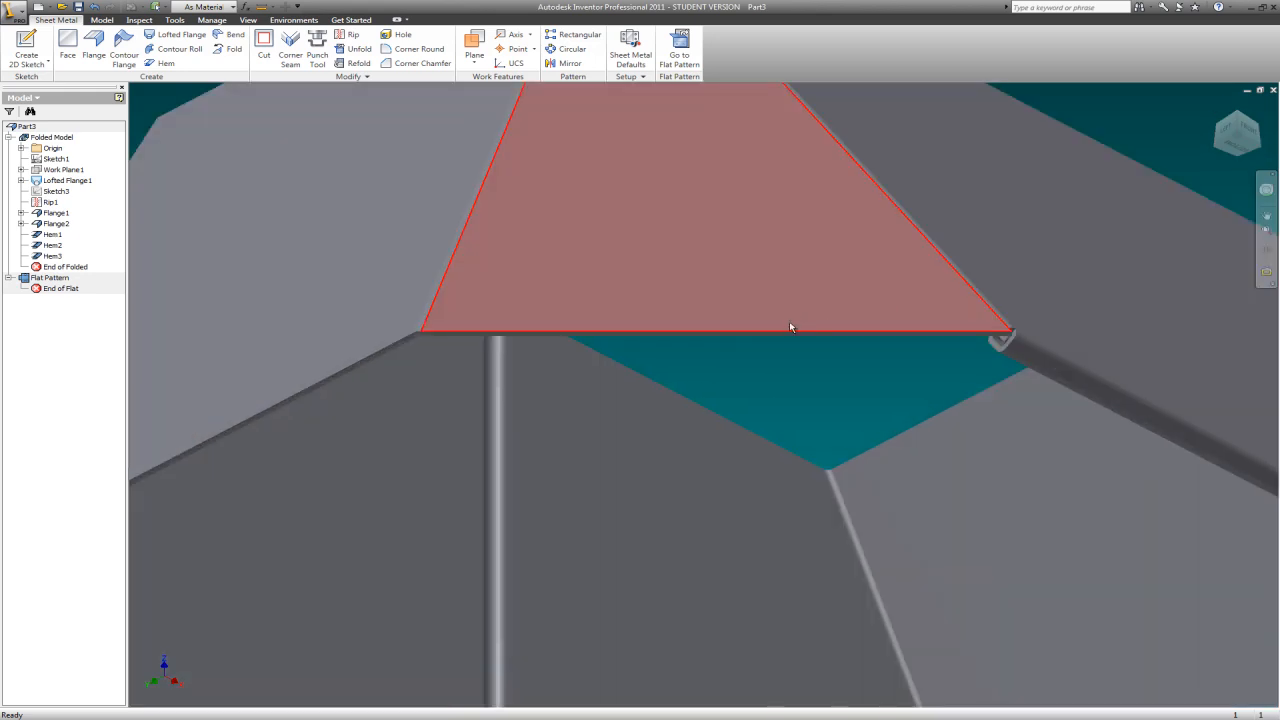
pyautogui.click(165, 63)
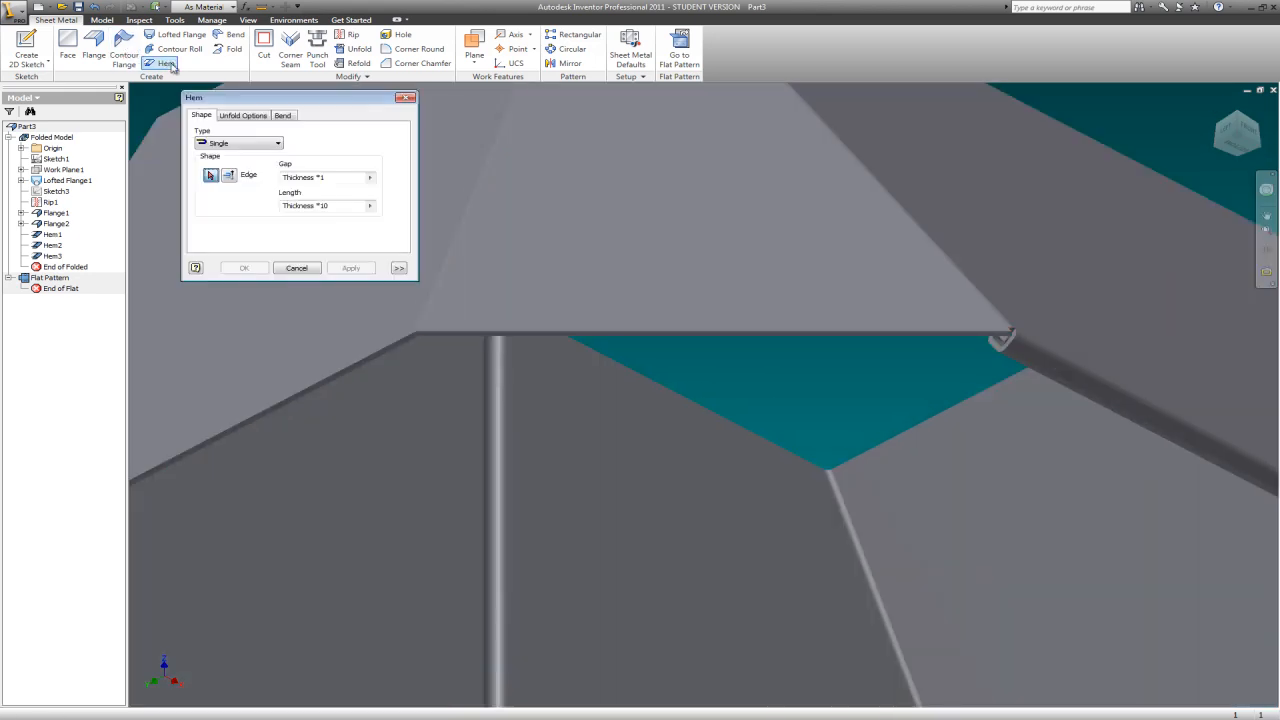
pyautogui.click(279, 143)
pyautogui.click(232, 185)
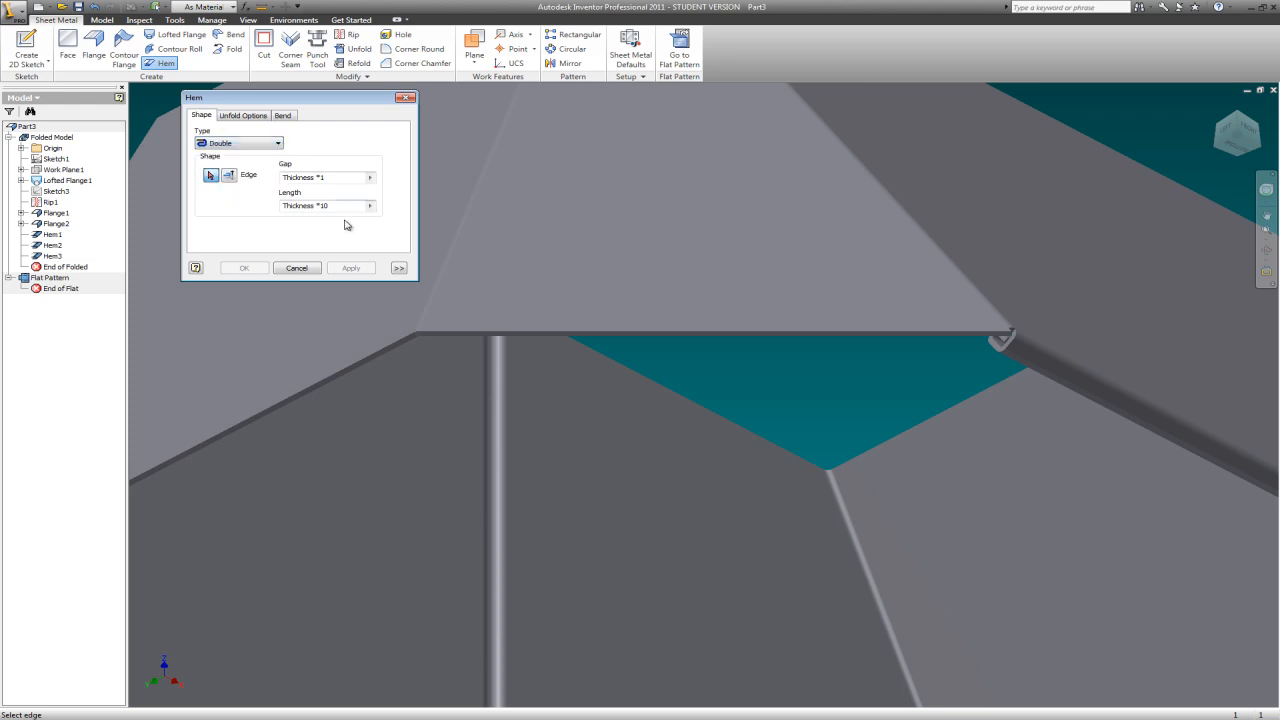
pyautogui.moveTo(356, 209); pyautogui.dragTo(325, 216)
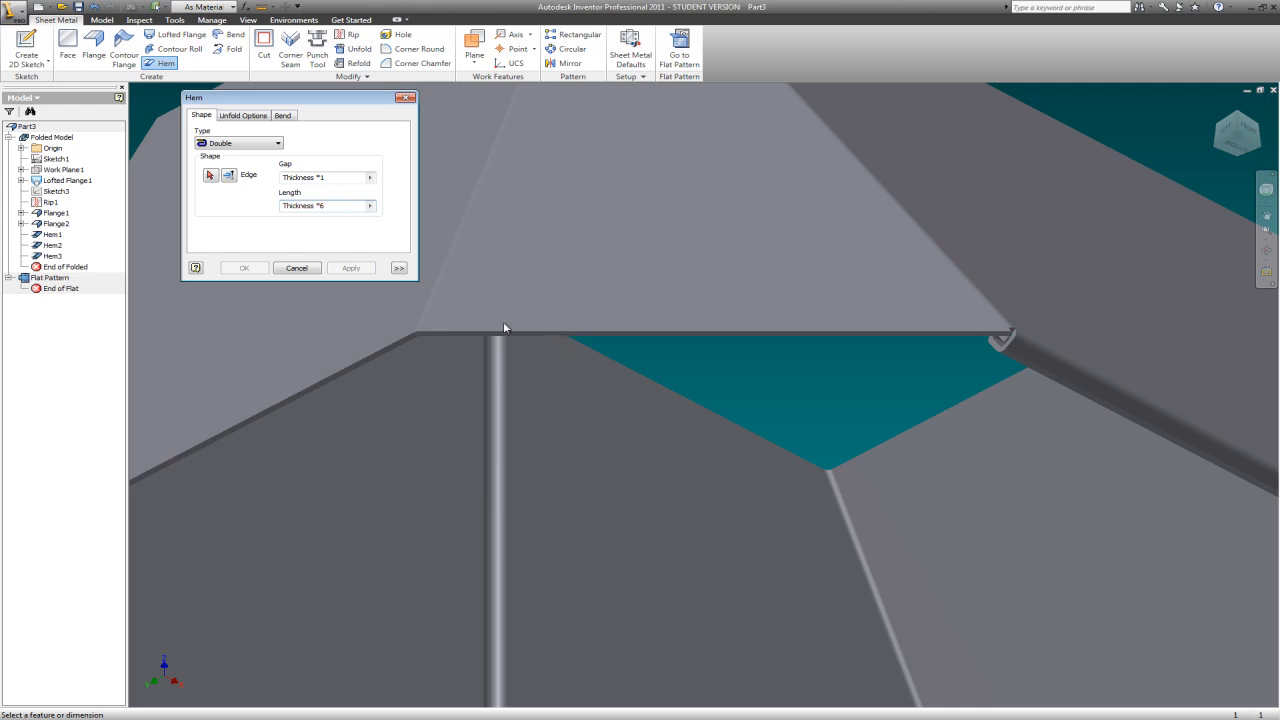
pyautogui.click(257, 147)
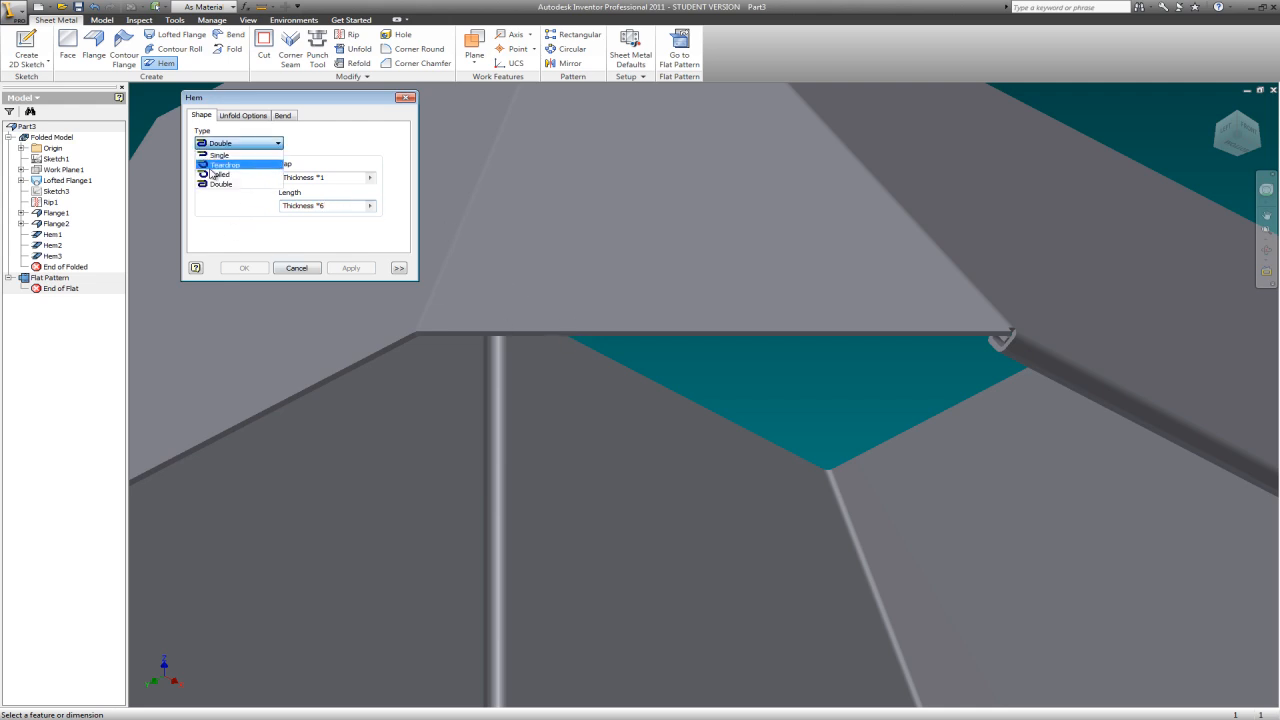
pyautogui.click(251, 229)
pyautogui.click(214, 177)
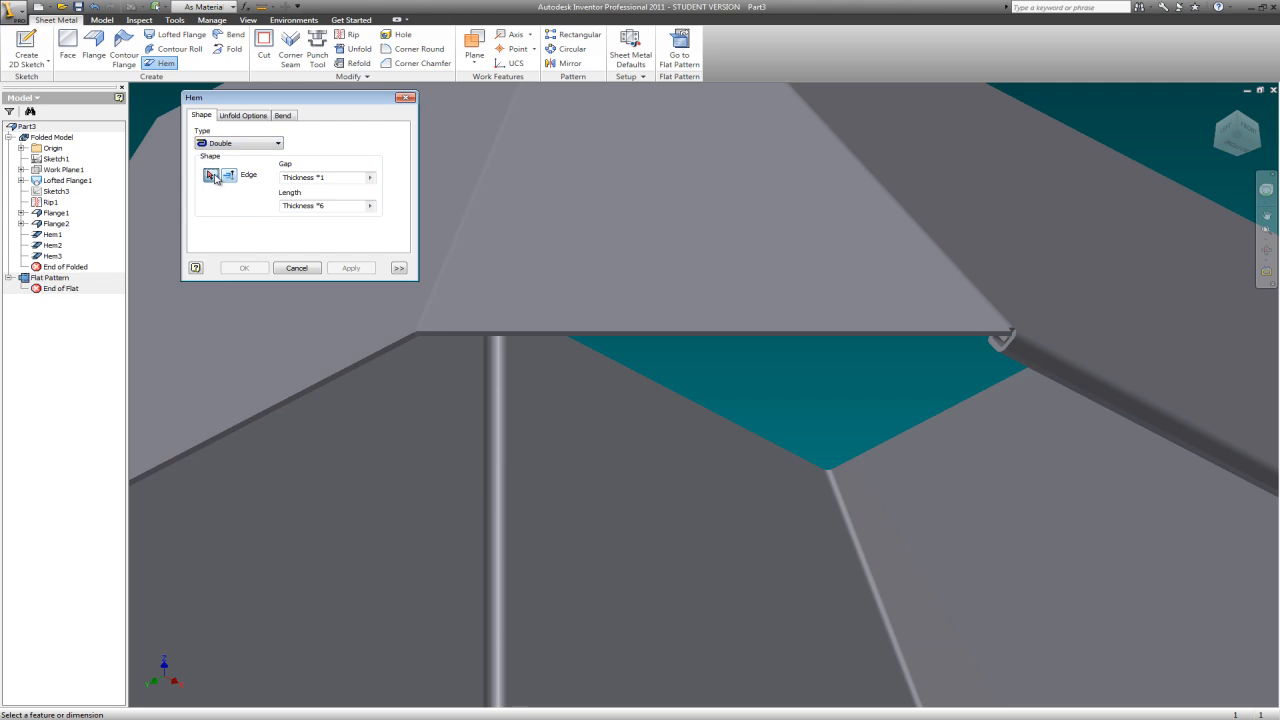
pyautogui.click(695, 331)
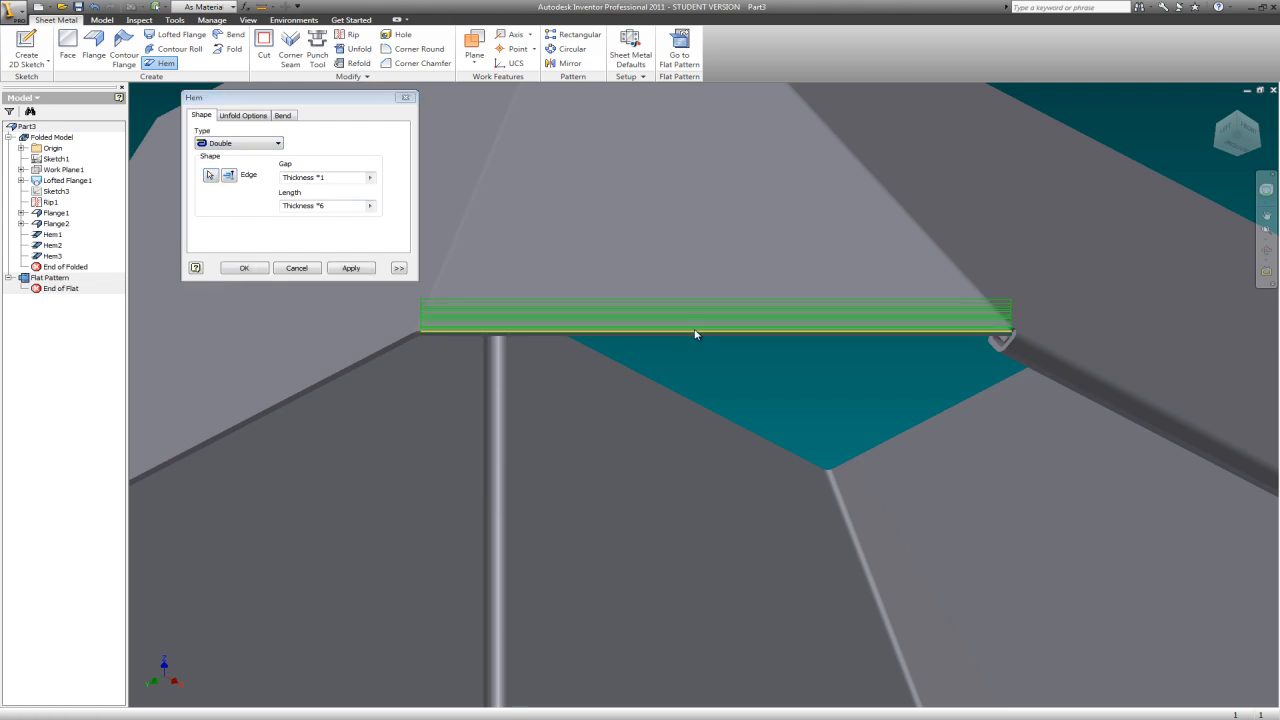
pyautogui.click(297, 269)
# Try to create a double hem with a length of Thickness * 6 on the inner edge of the short bottom side beside the existing hem.
pyautogui.click(165, 64)
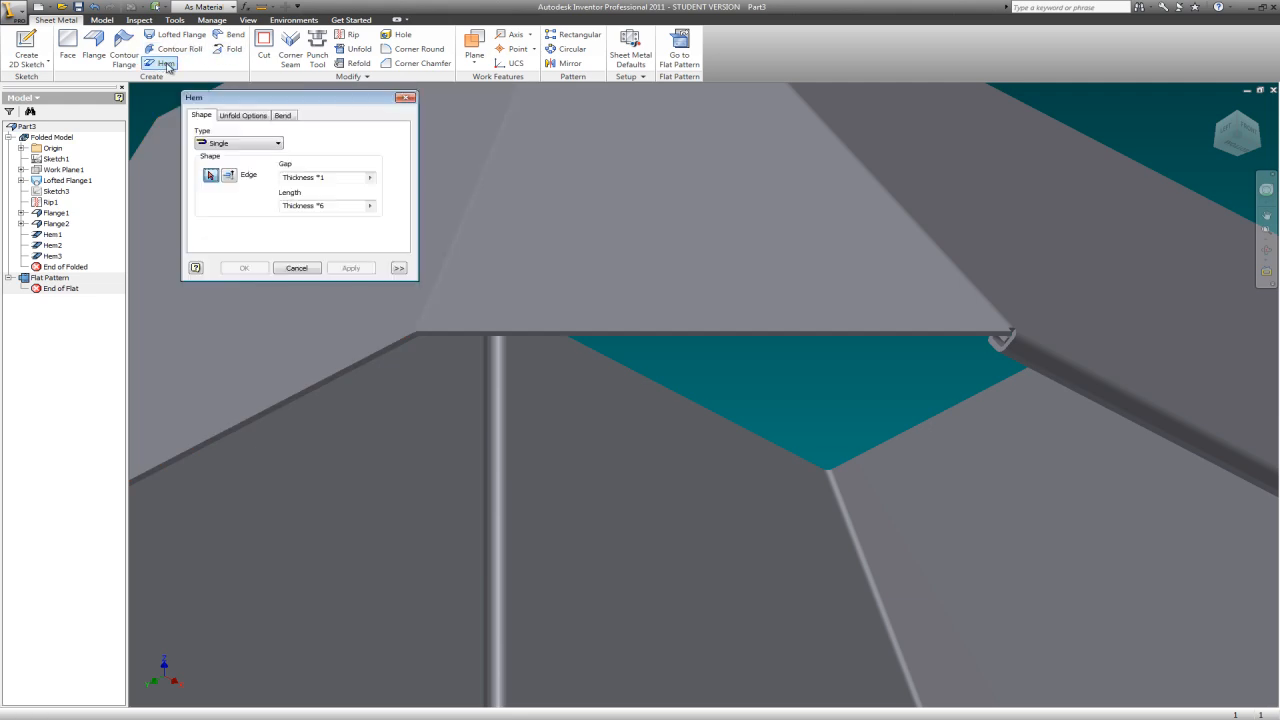
pyautogui.click(280, 143)
pyautogui.click(225, 160)
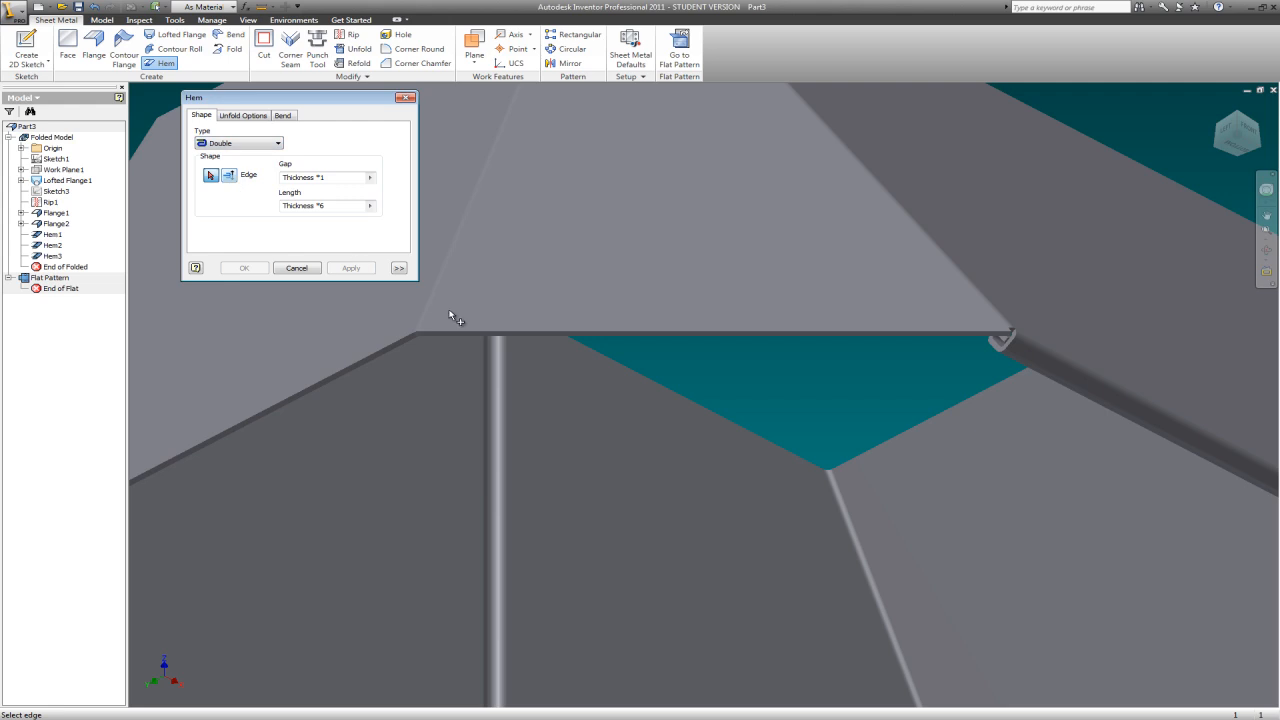
pyautogui.click(535, 338)
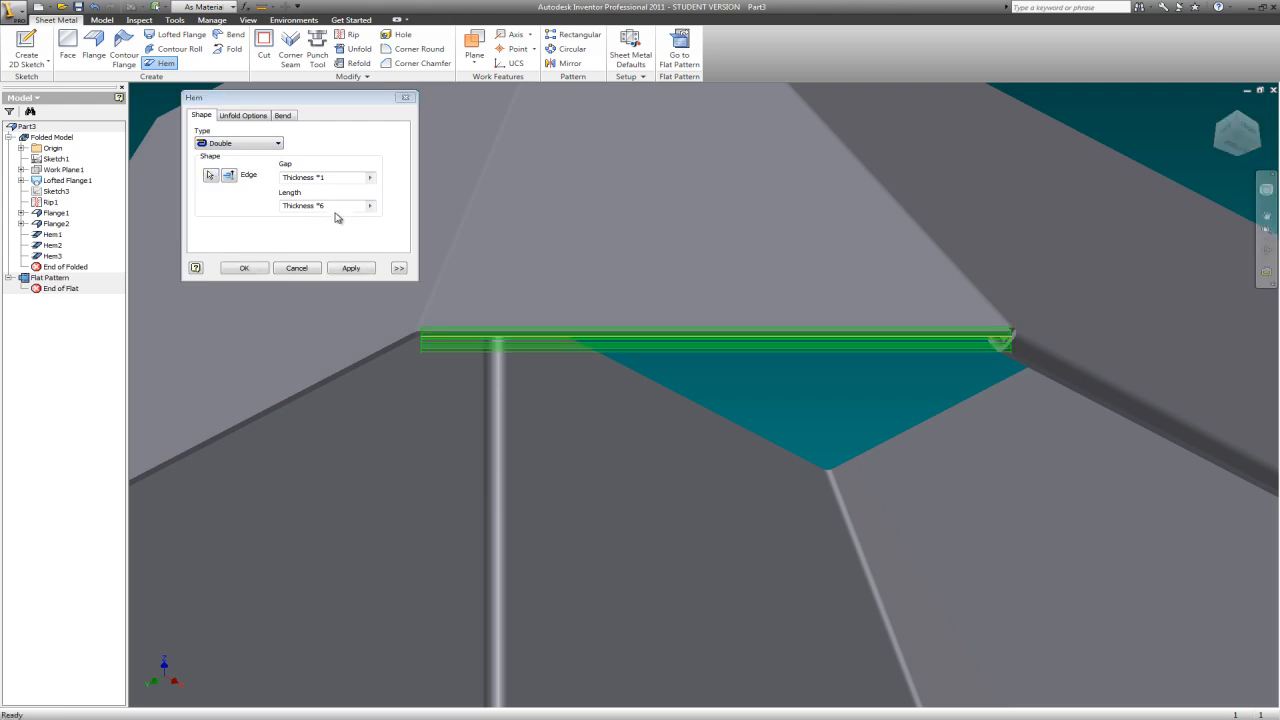
pyautogui.click(351, 270)
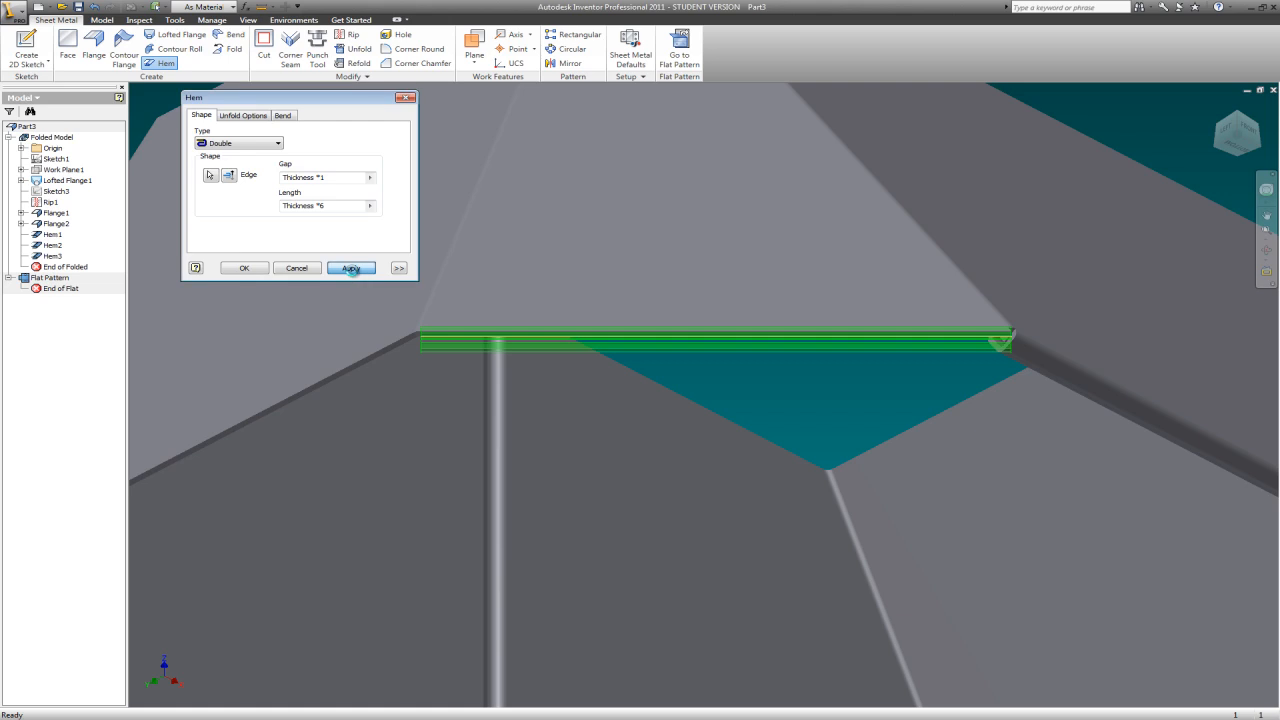
pyautogui.click(246, 272)
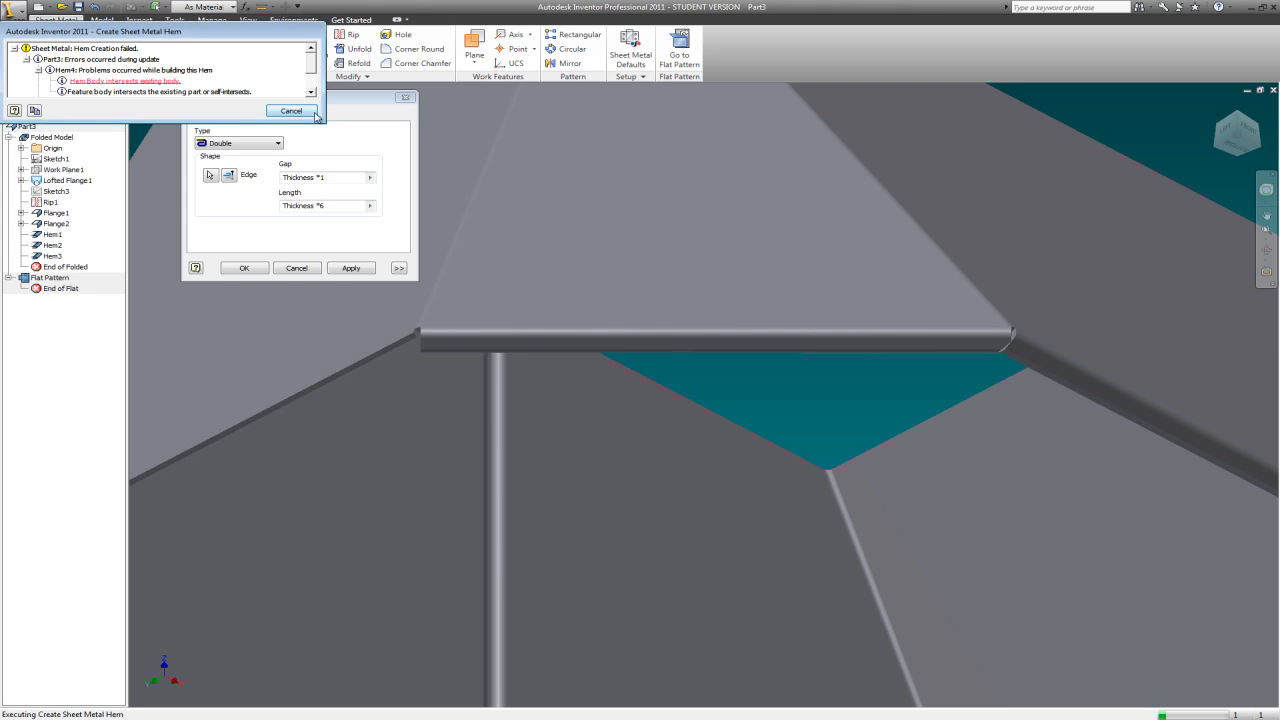
pyautogui.click(282, 112)
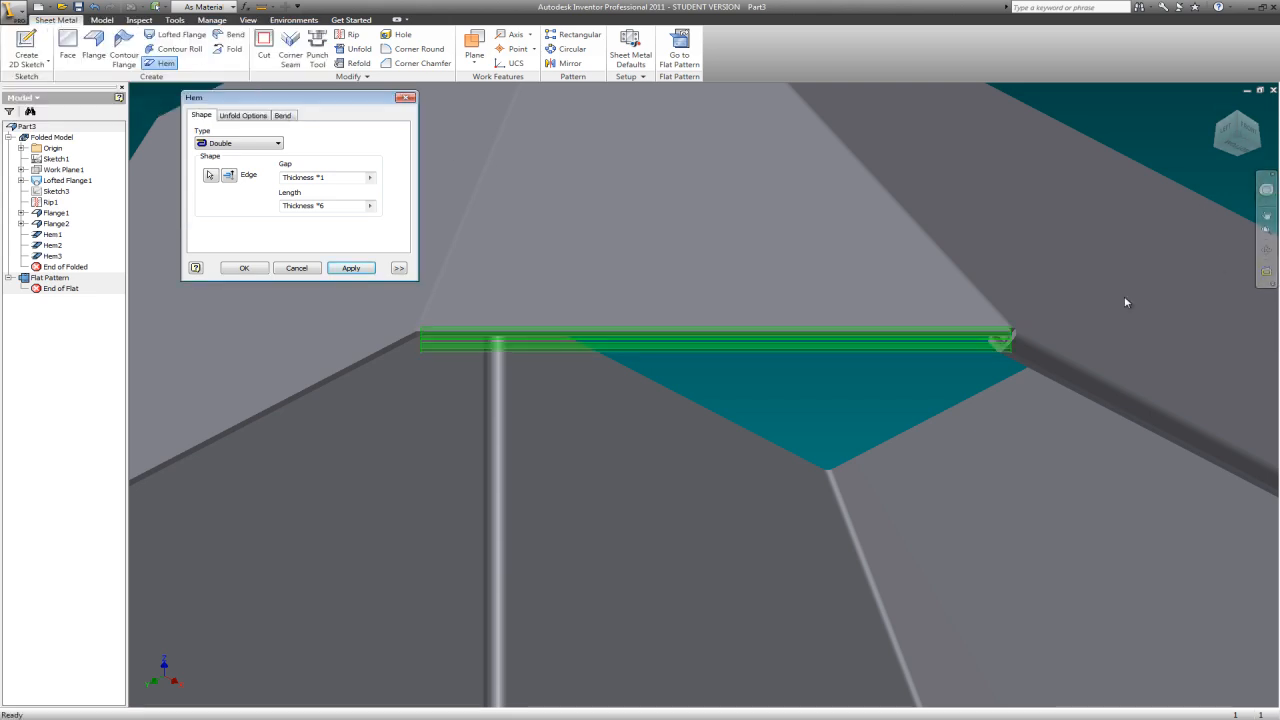
# Examine the corner where the previewed double hem meets the existing hem from inside the part.
pyautogui.click(1267, 268)
pyautogui.moveTo(951, 380); pyautogui.dragTo(908, 343)
pyautogui.moveTo(772, 354); pyautogui.dragTo(758, 508)
pyautogui.scroll(4, 758, 508)
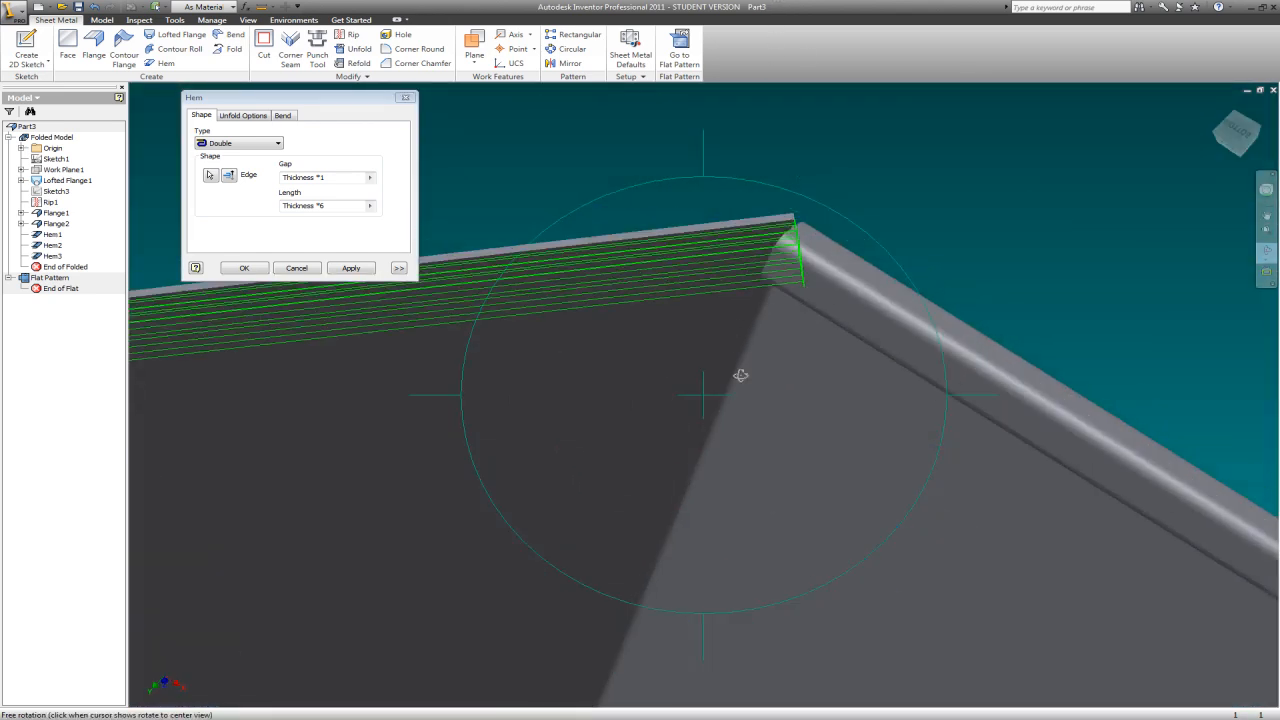
pyautogui.moveTo(757, 315)
pyautogui.mouseDown()
pyautogui.moveTo(766, 271)
pyautogui.moveTo(757, 303)
pyautogui.moveTo(737, 311)
pyautogui.mouseUp()
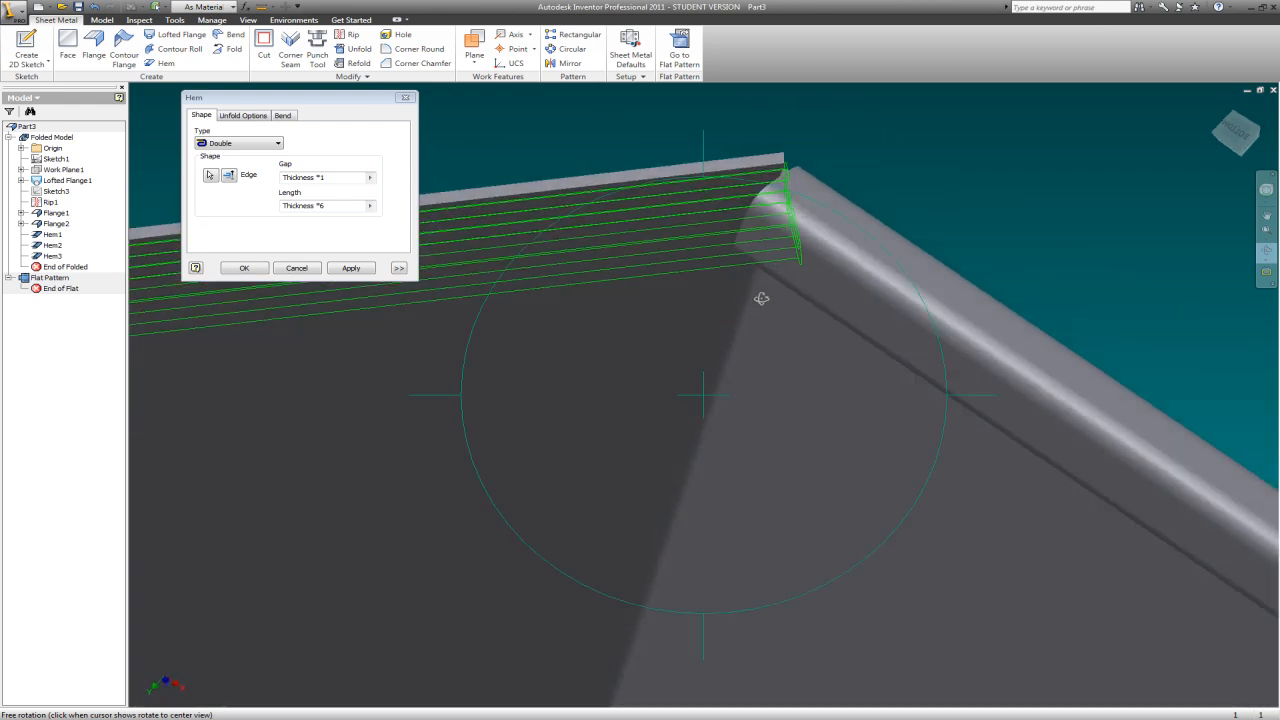
pyautogui.click(1267, 252)
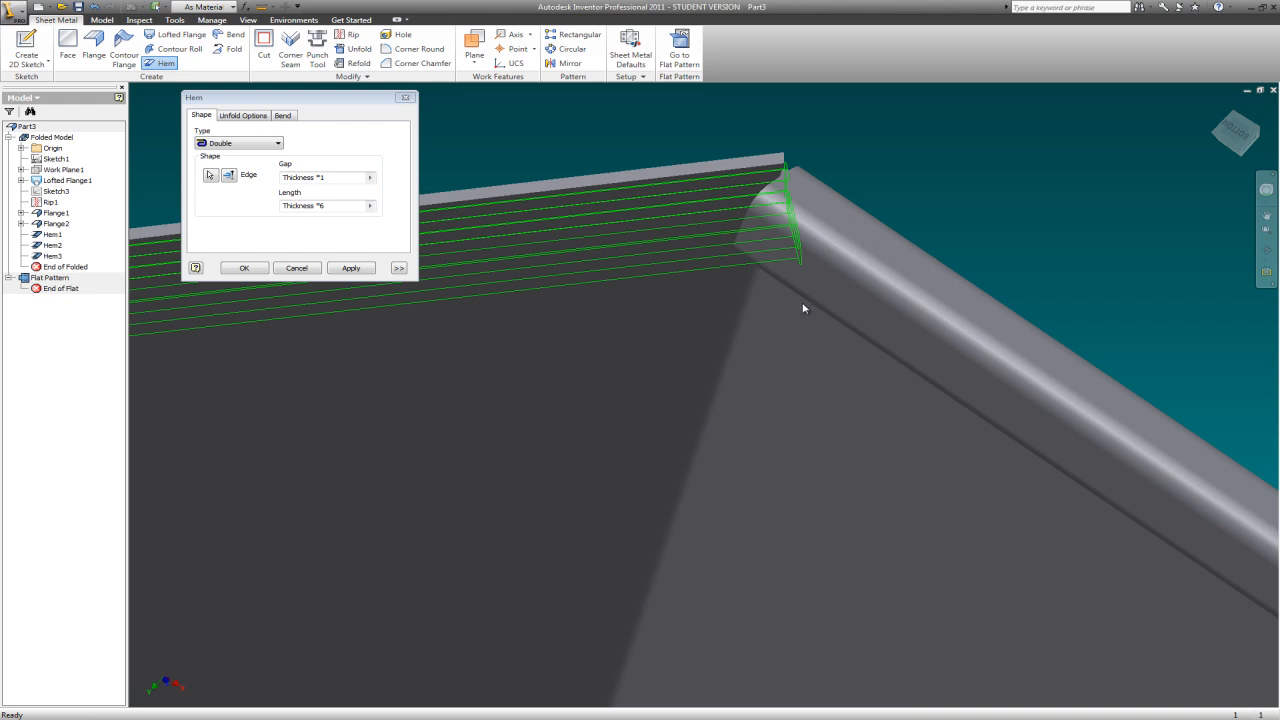
pyautogui.click(1267, 252)
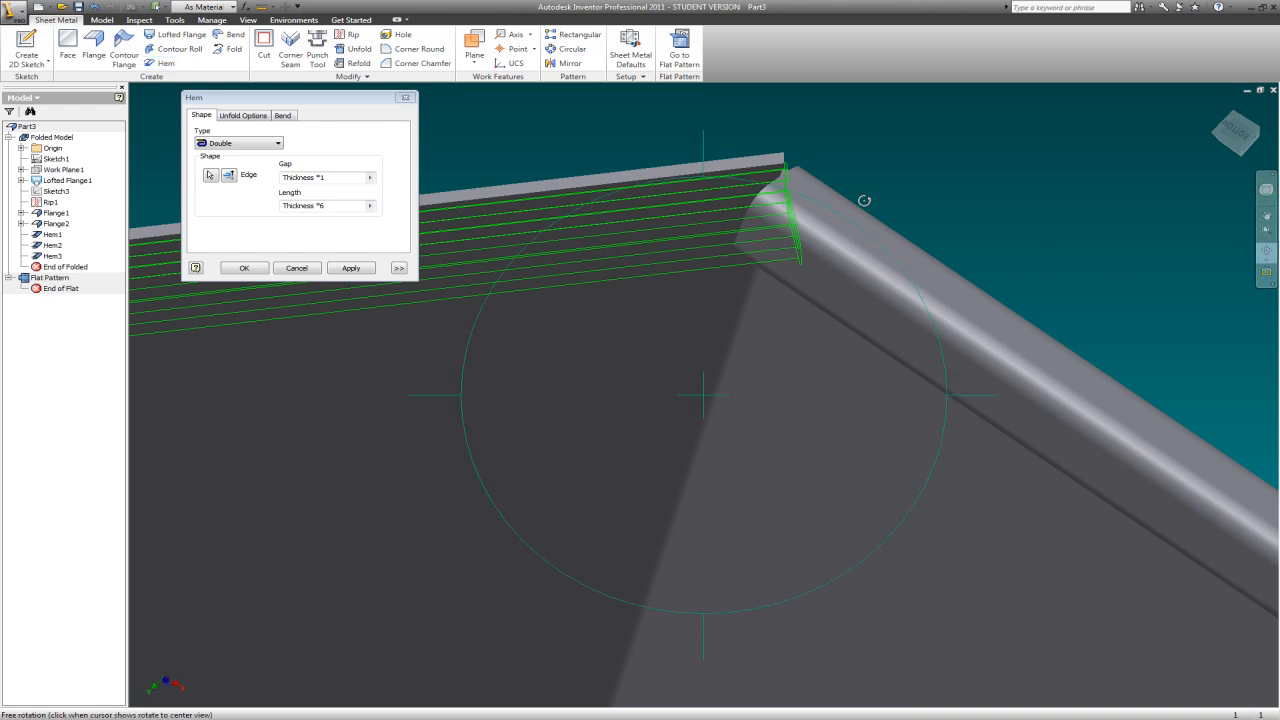
pyautogui.moveTo(1163, 260); pyautogui.dragTo(840, 318)
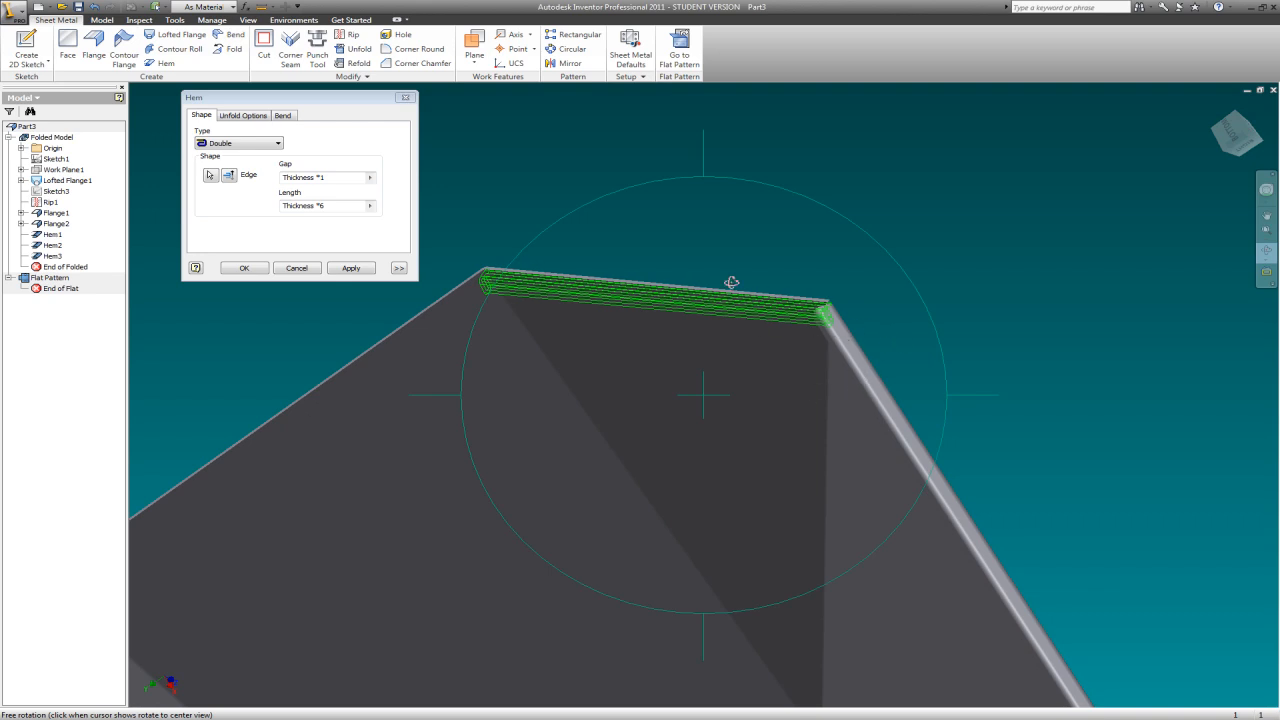
# Retry building the double hem on the short bottom side and abandon the hem command.
pyautogui.click(352, 269)
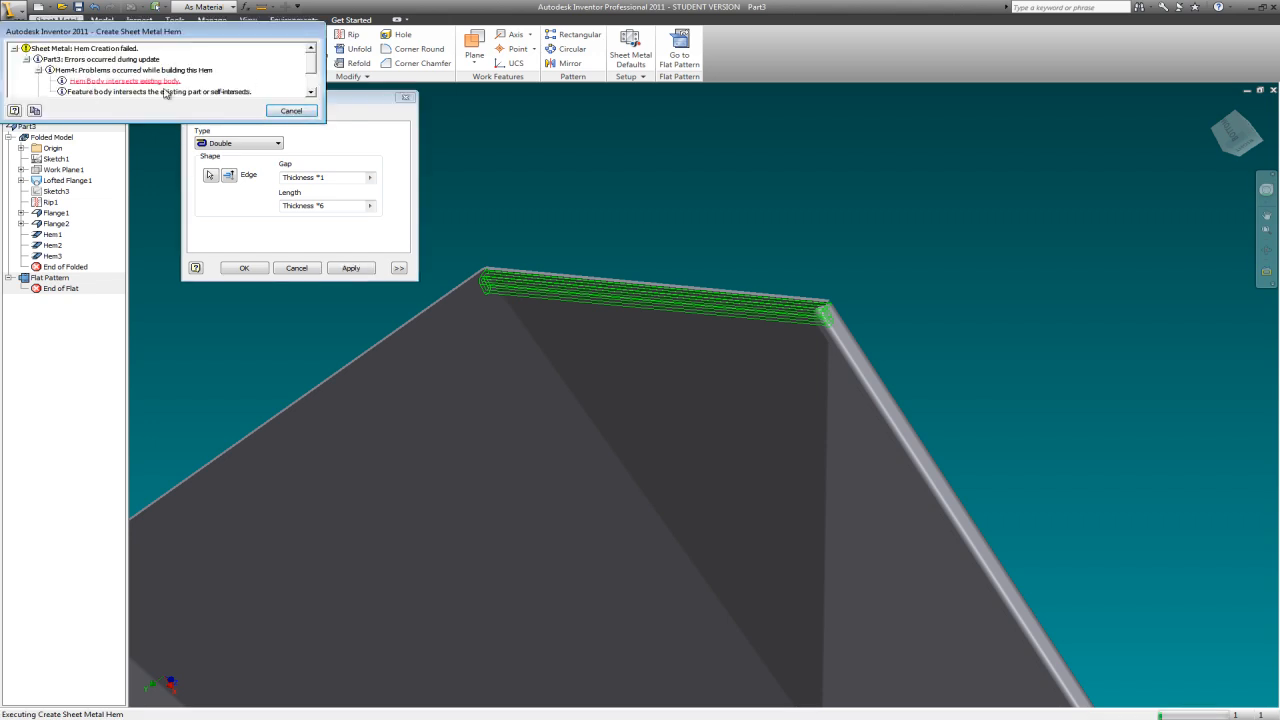
pyautogui.click(291, 111)
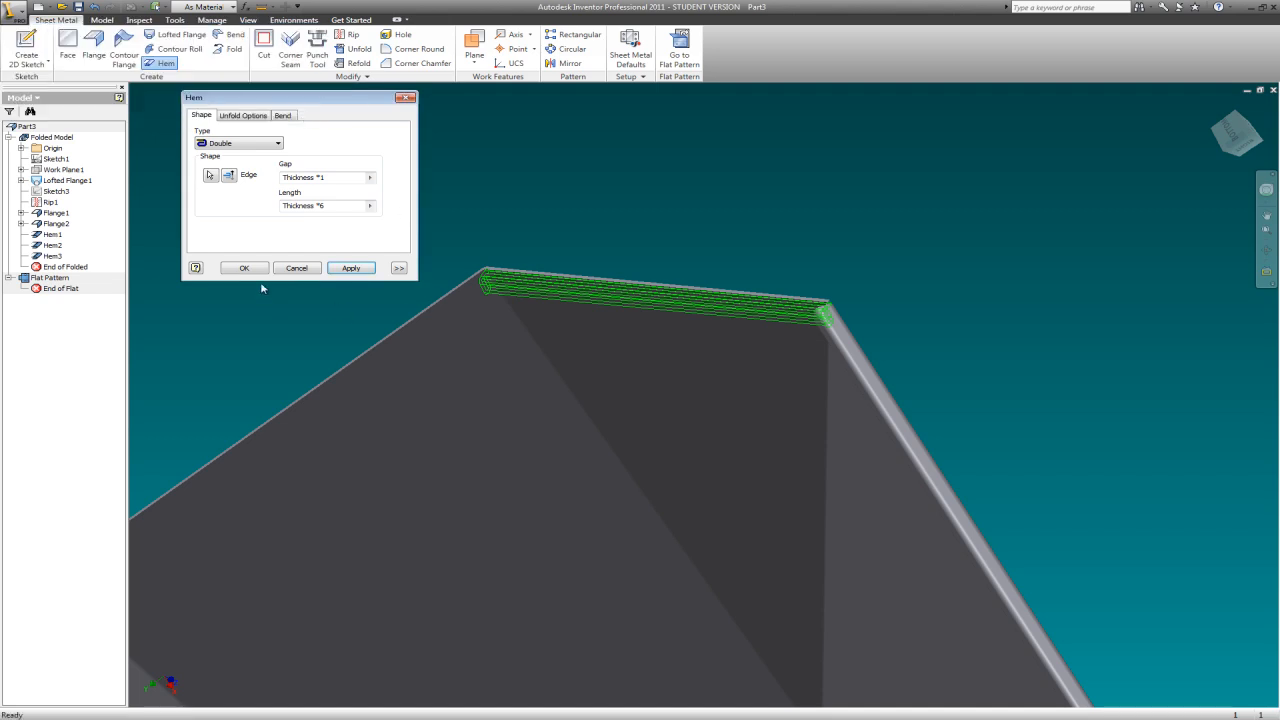
pyautogui.click(293, 265)
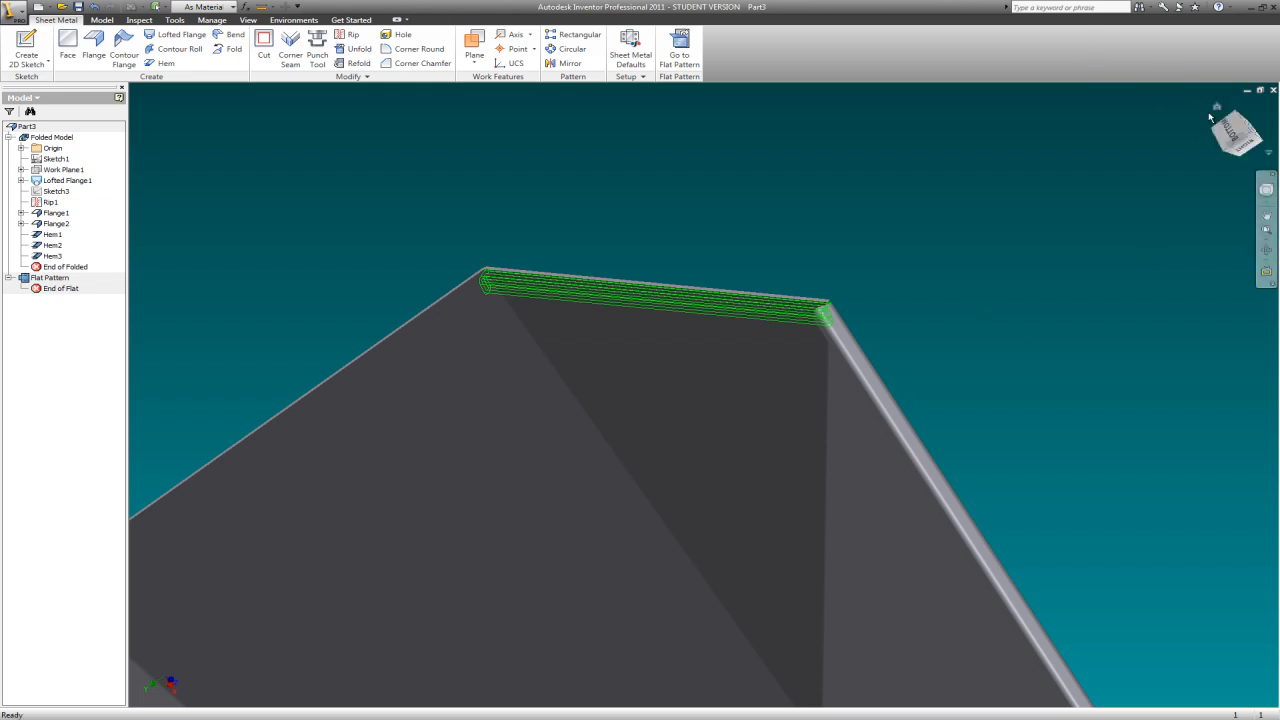
# Save the part as Hood in the top-level folder of the R: drive.
pyautogui.click(1218, 108)
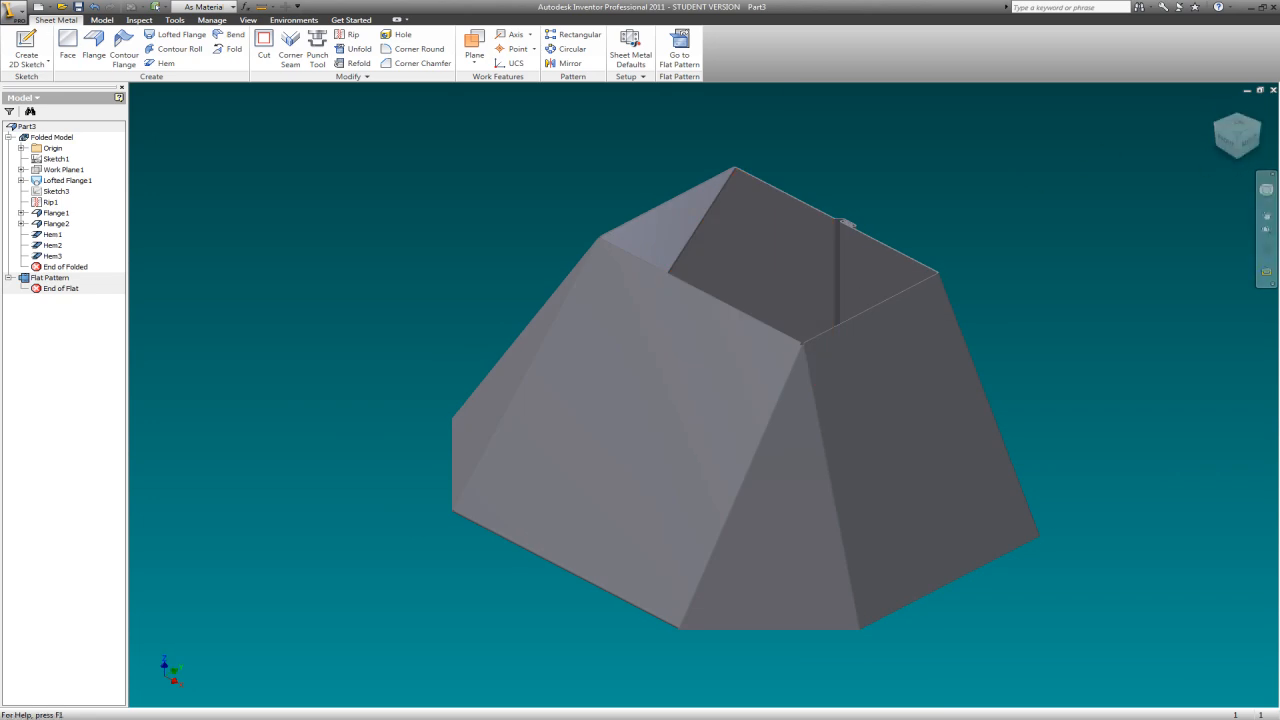
pyautogui.click(79, 7)
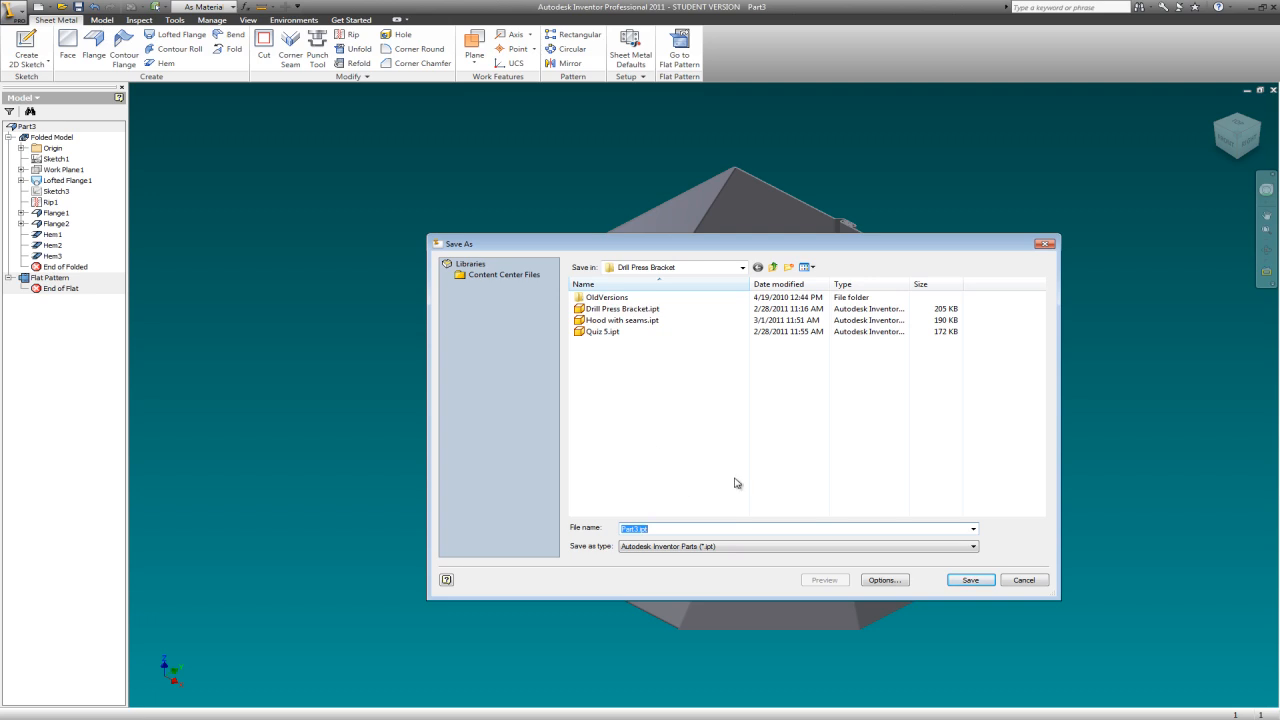
pyautogui.click(743, 267)
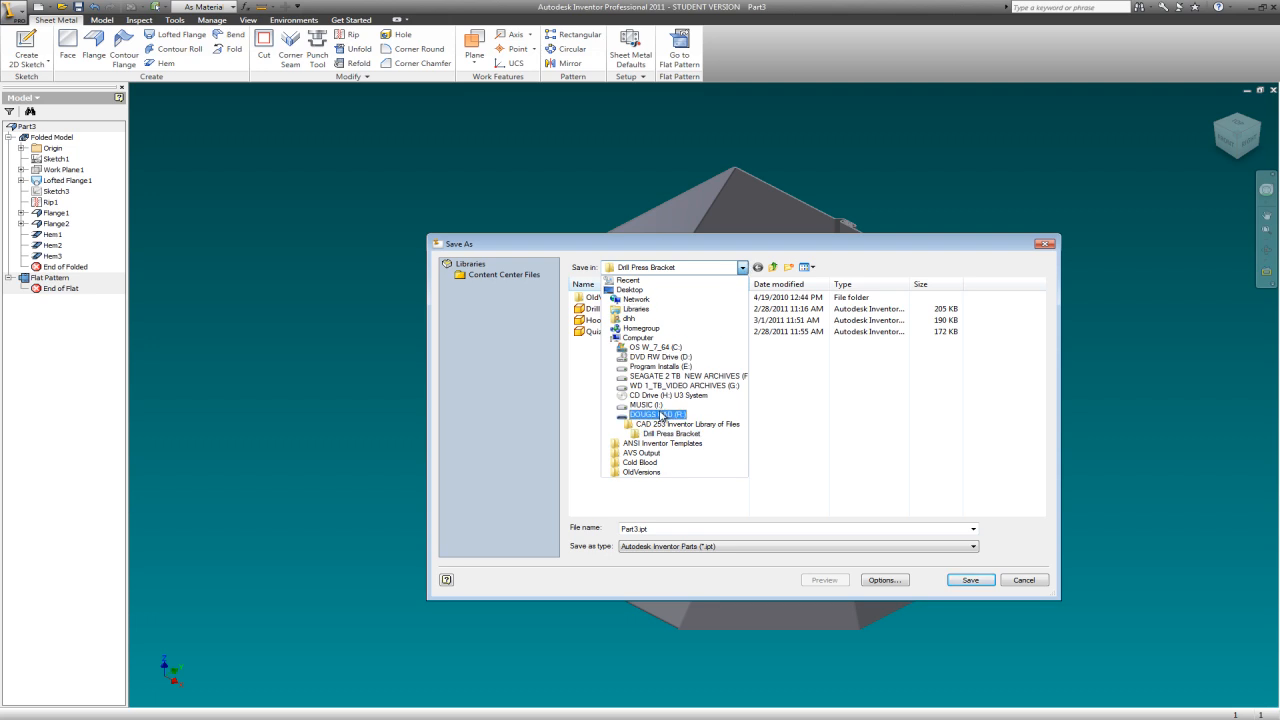
pyautogui.click(660, 414)
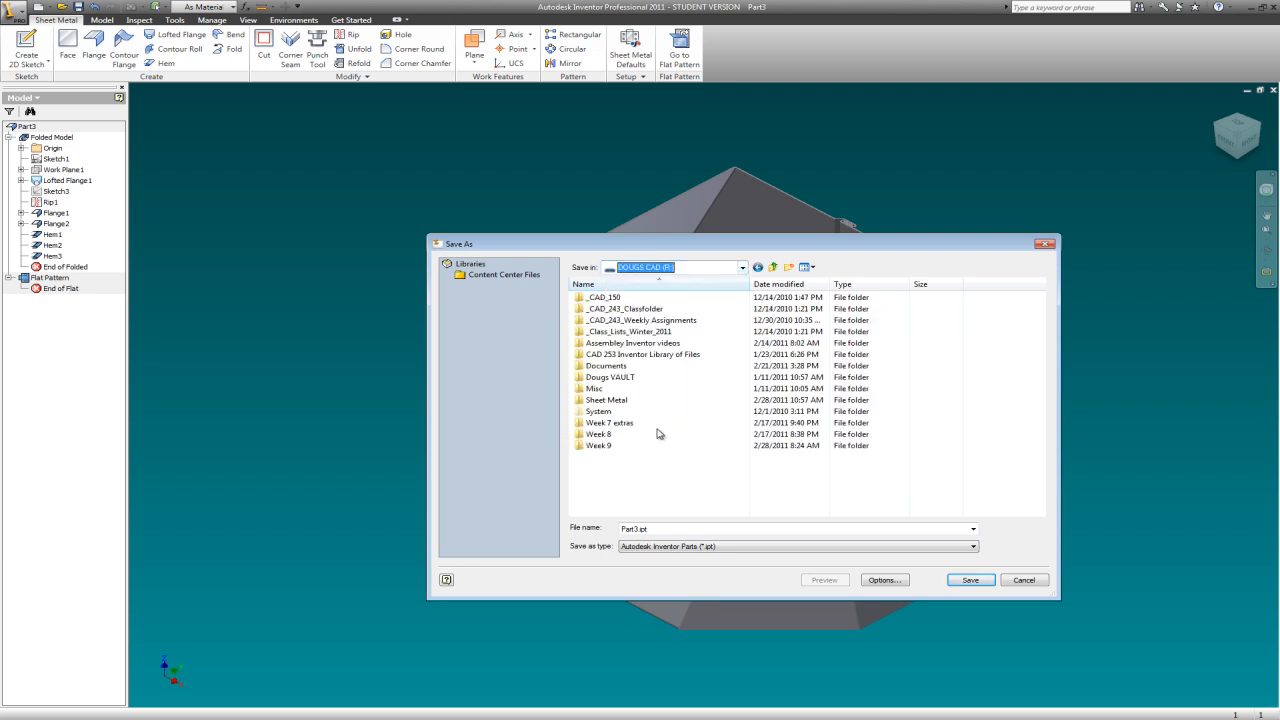
pyautogui.click(668, 529)
pyautogui.write('Hood')
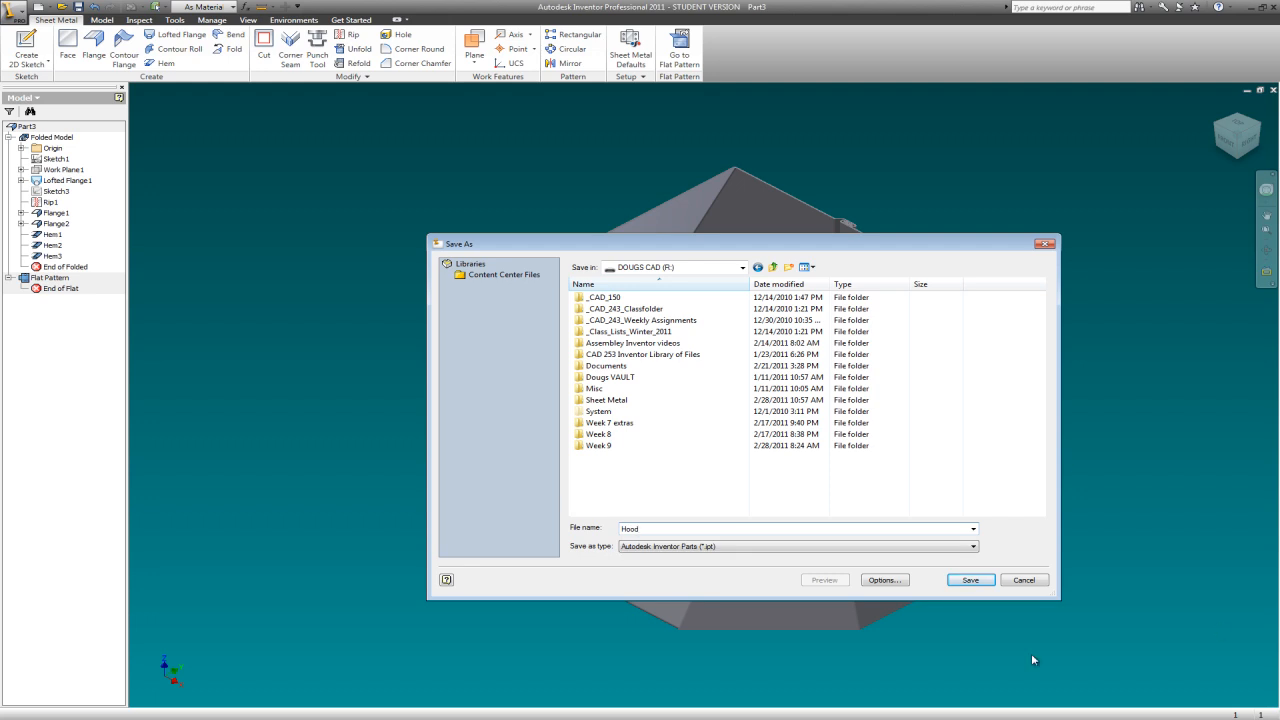
pyautogui.click(971, 580)
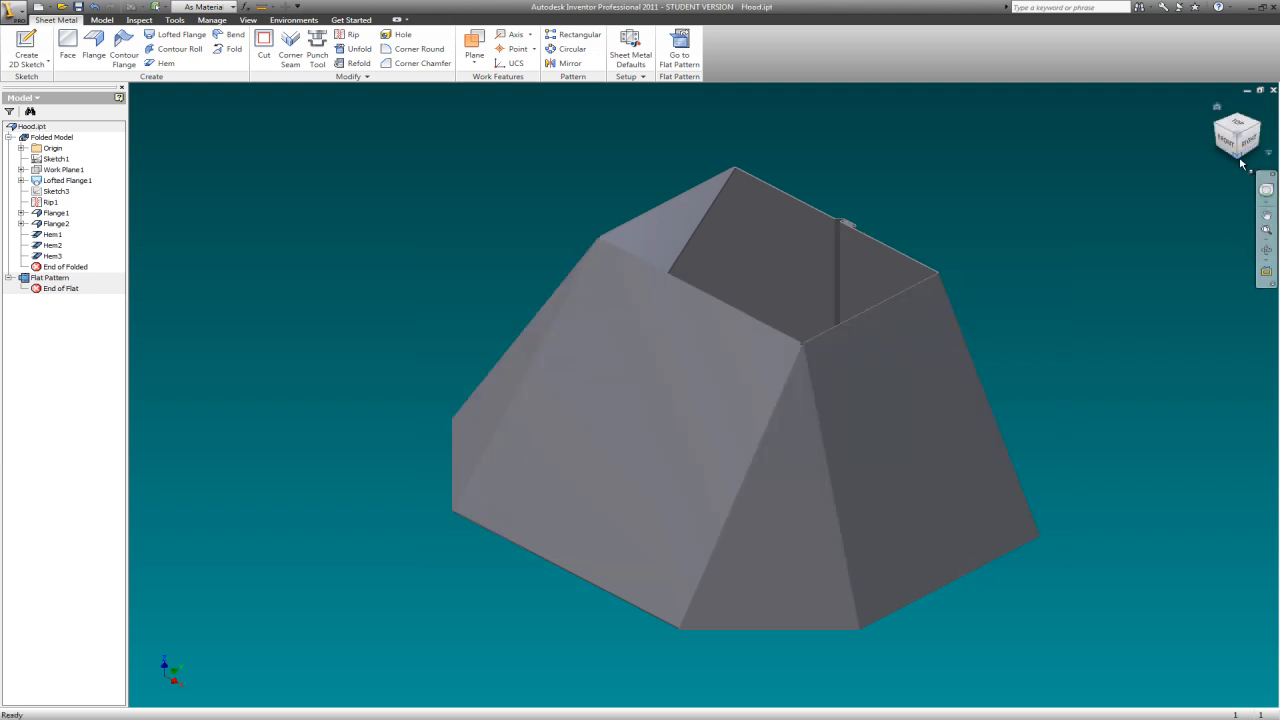
# Start a new sketch on the flat outer face of the double hem, near the hem's open end.
pyautogui.click(1238, 162)
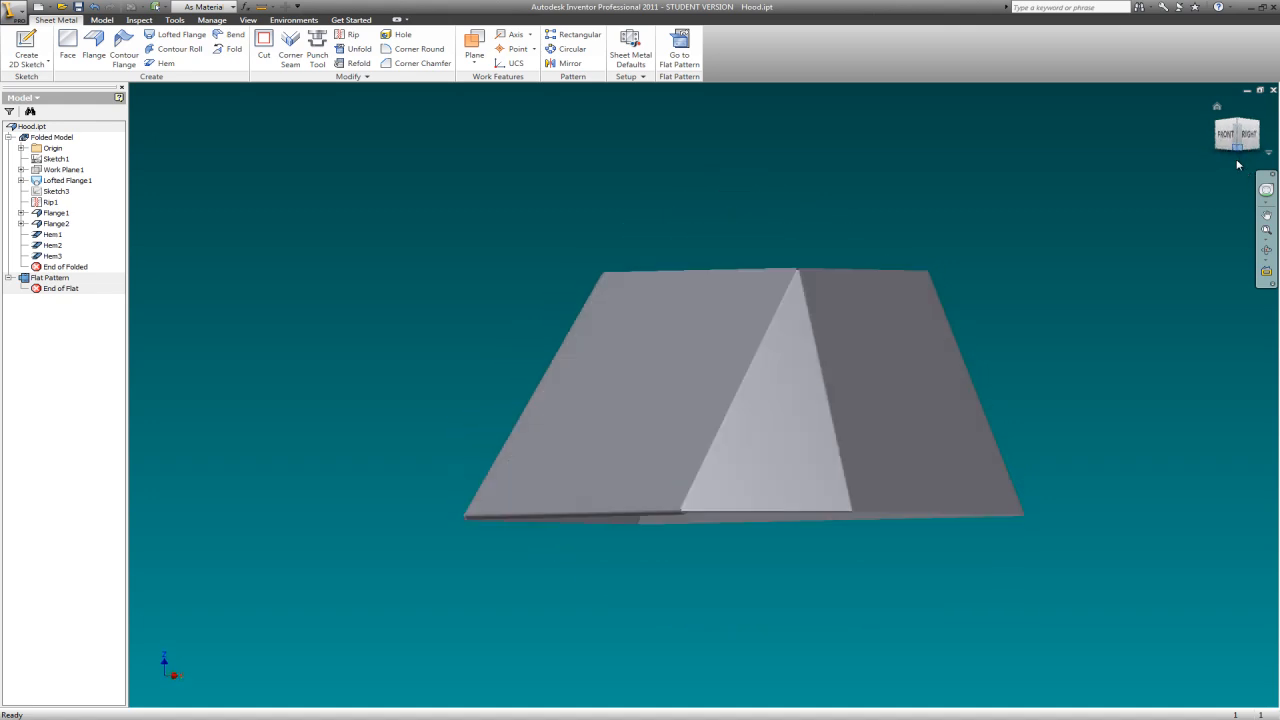
pyautogui.click(1238, 163)
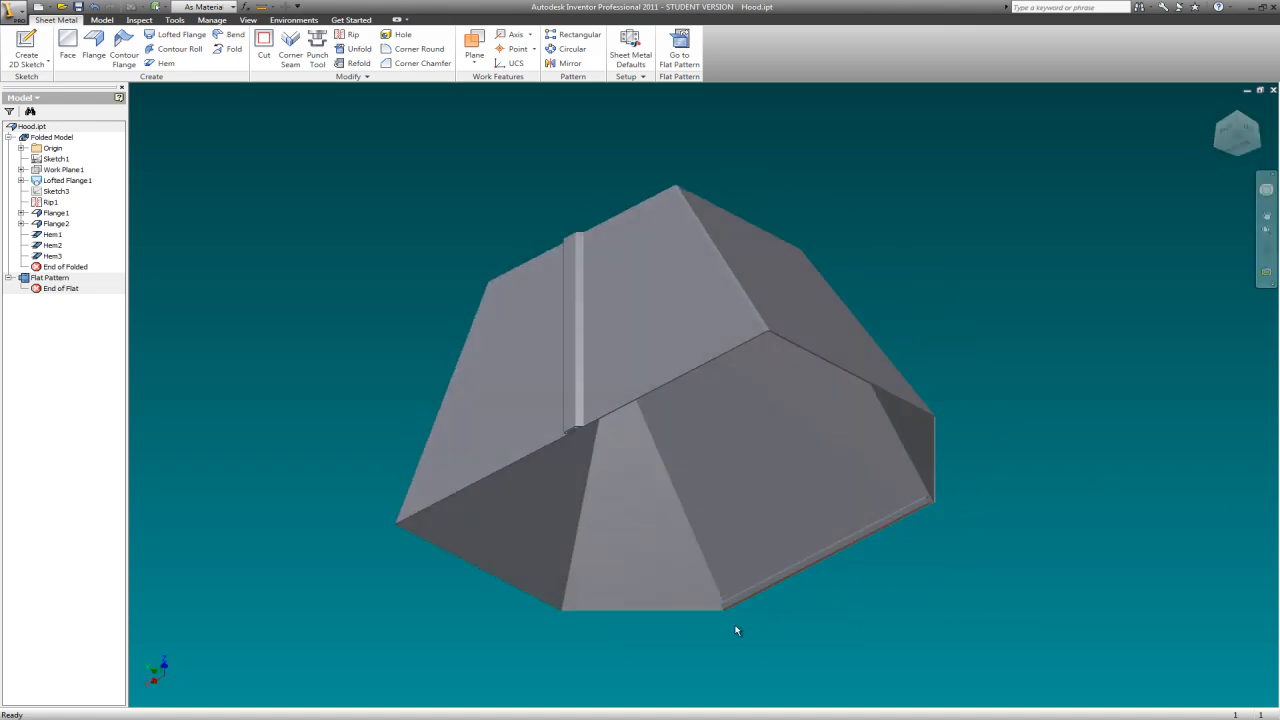
pyautogui.scroll(3, 782, 634)
pyautogui.scroll(-7, 744, 655)
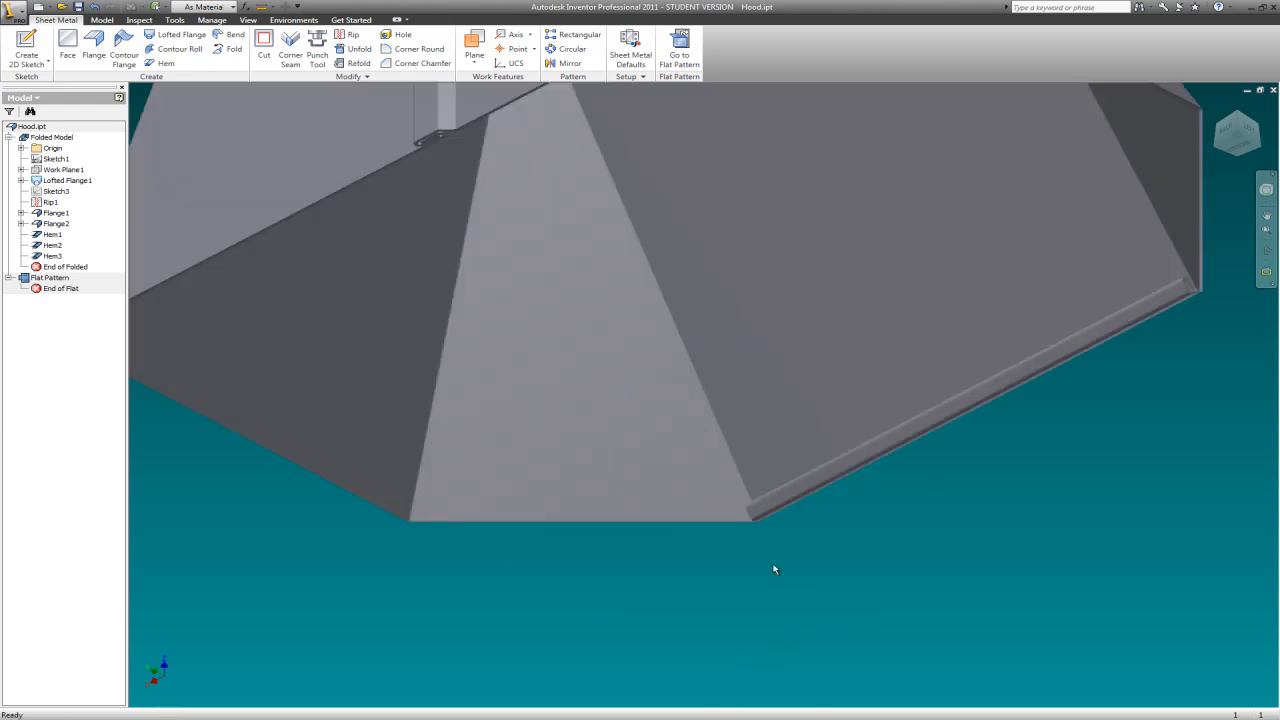
pyautogui.scroll(-2, 780, 560)
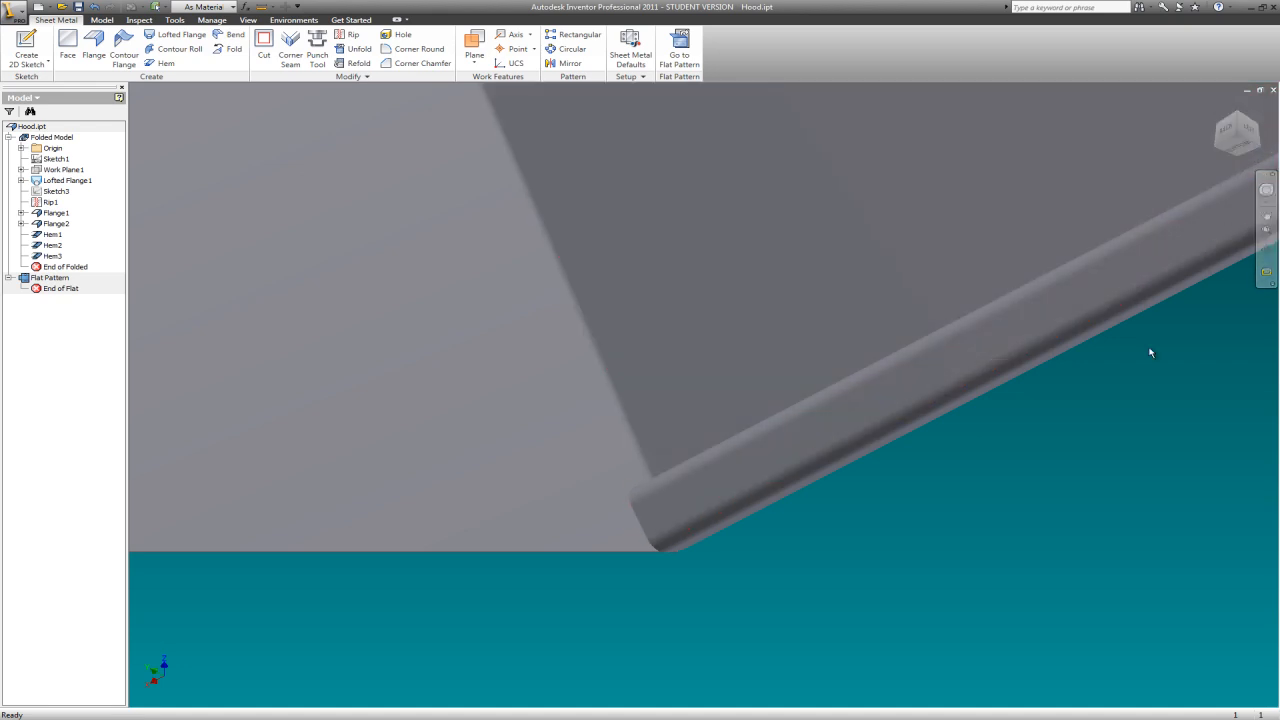
pyautogui.click(1266, 250)
pyautogui.moveTo(940, 383); pyautogui.dragTo(742, 338)
pyautogui.moveTo(810, 556); pyautogui.dragTo(803, 543)
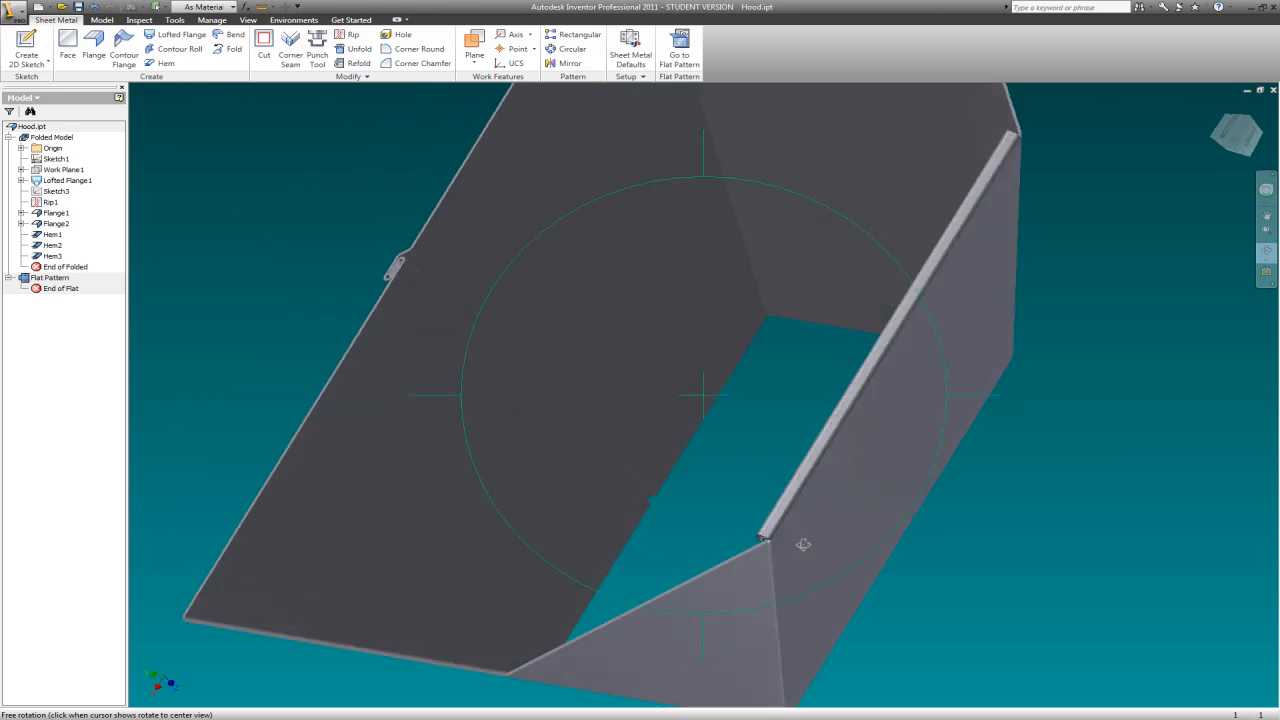
pyautogui.scroll(3, 793, 541)
pyautogui.scroll(-7, 790, 558)
pyautogui.moveTo(698, 432); pyautogui.dragTo(707, 467)
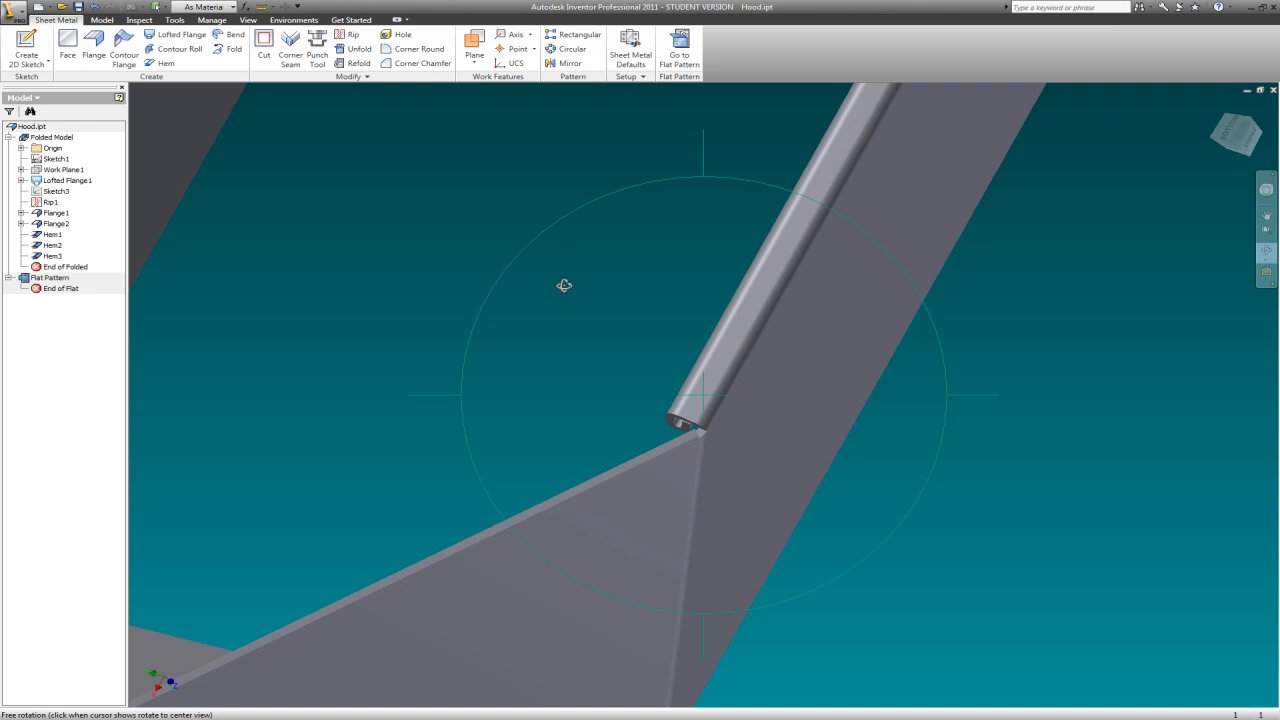
pyautogui.press('Escape')
pyautogui.scroll(3, 691, 363)
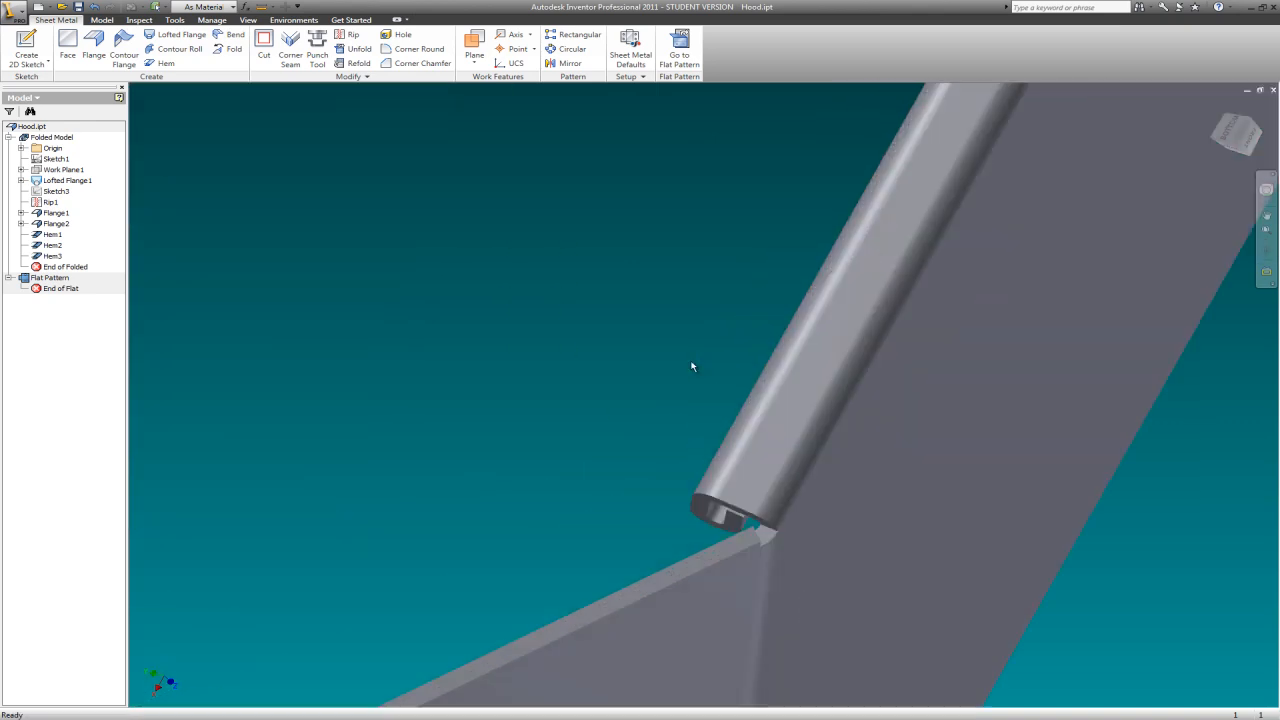
pyautogui.rightClick(553, 178)
pyautogui.click(588, 197)
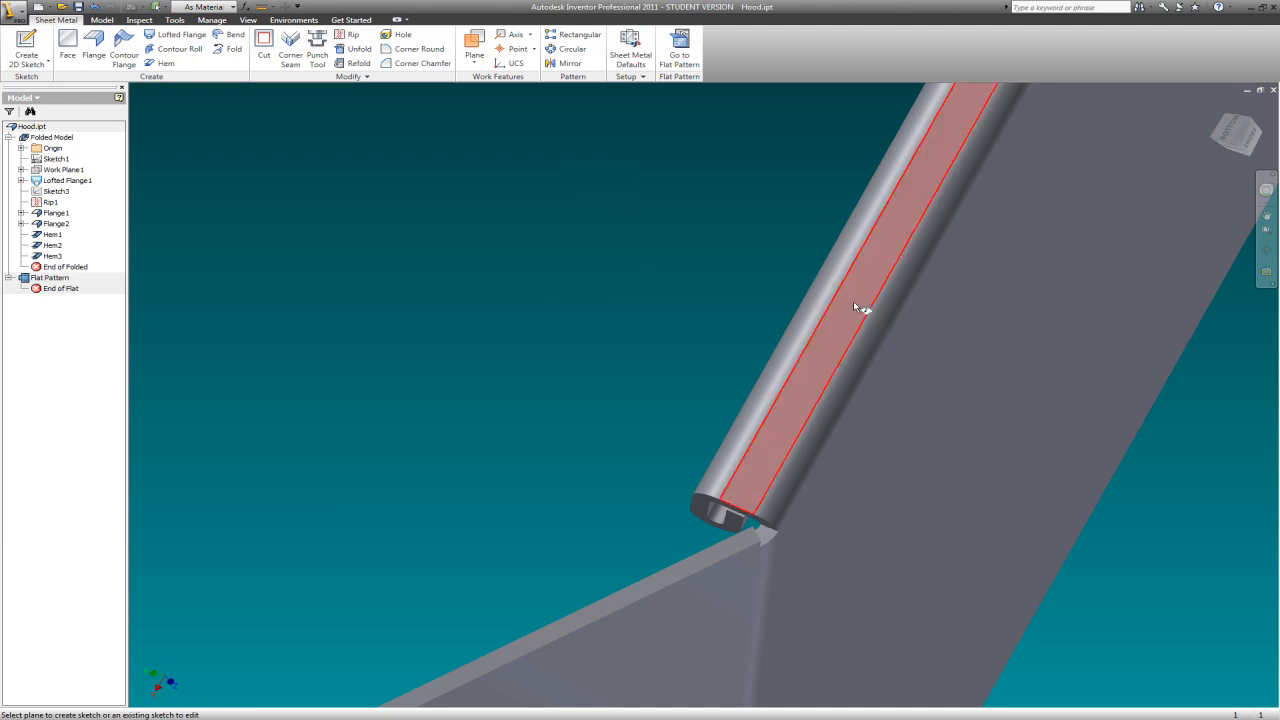
pyautogui.click(855, 308)
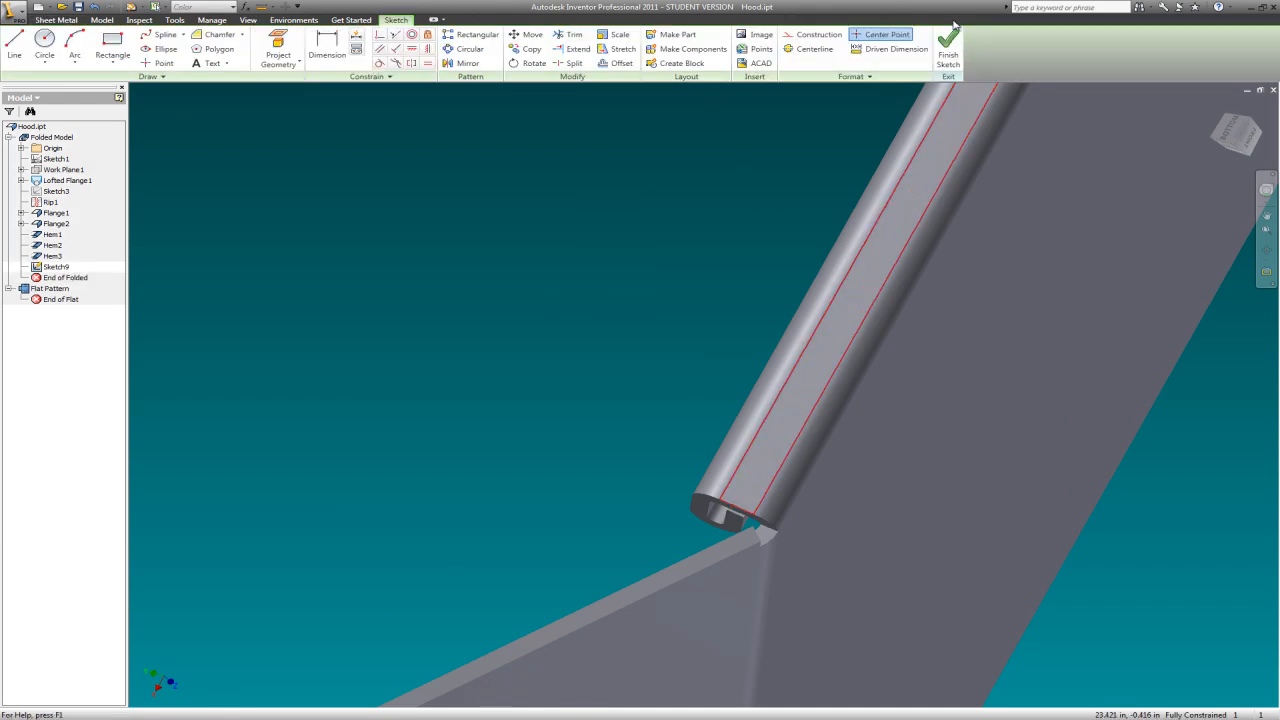
# Project the outer long edges on both sides of the hem's flat face into the sketch.
pyautogui.click(279, 47)
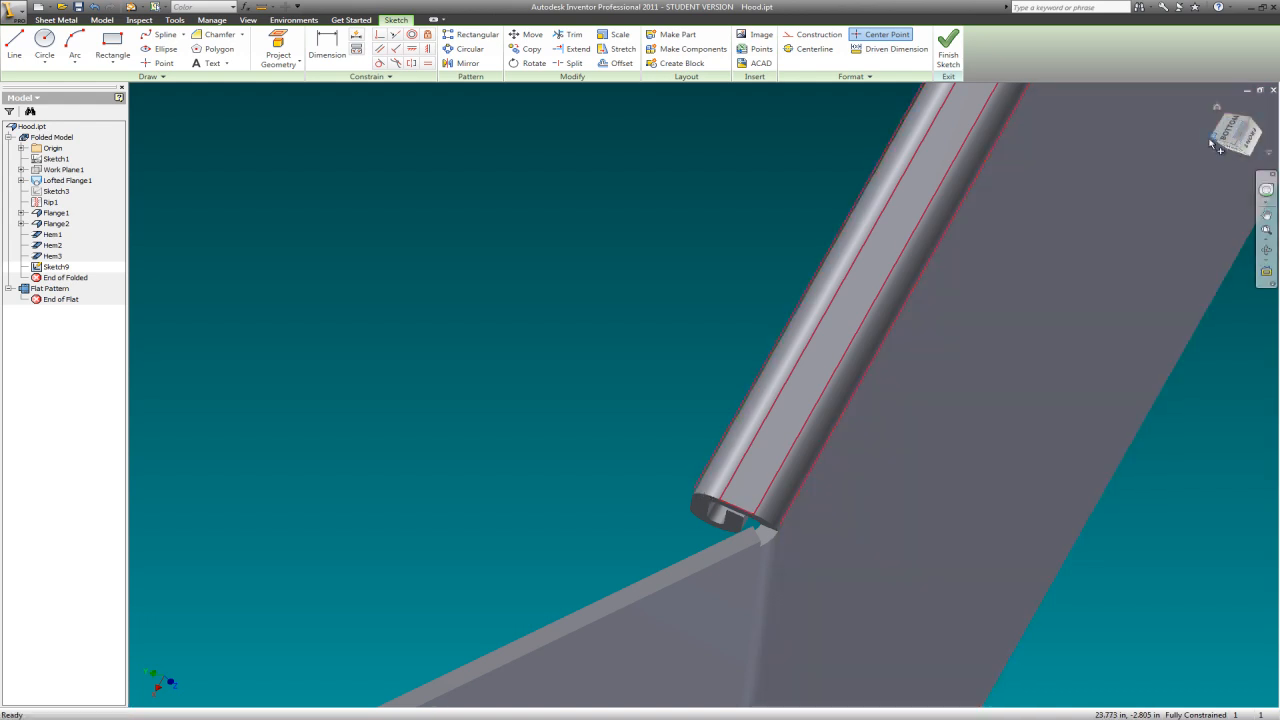
pyautogui.click(1266, 251)
pyautogui.moveTo(757, 443); pyautogui.dragTo(768, 283)
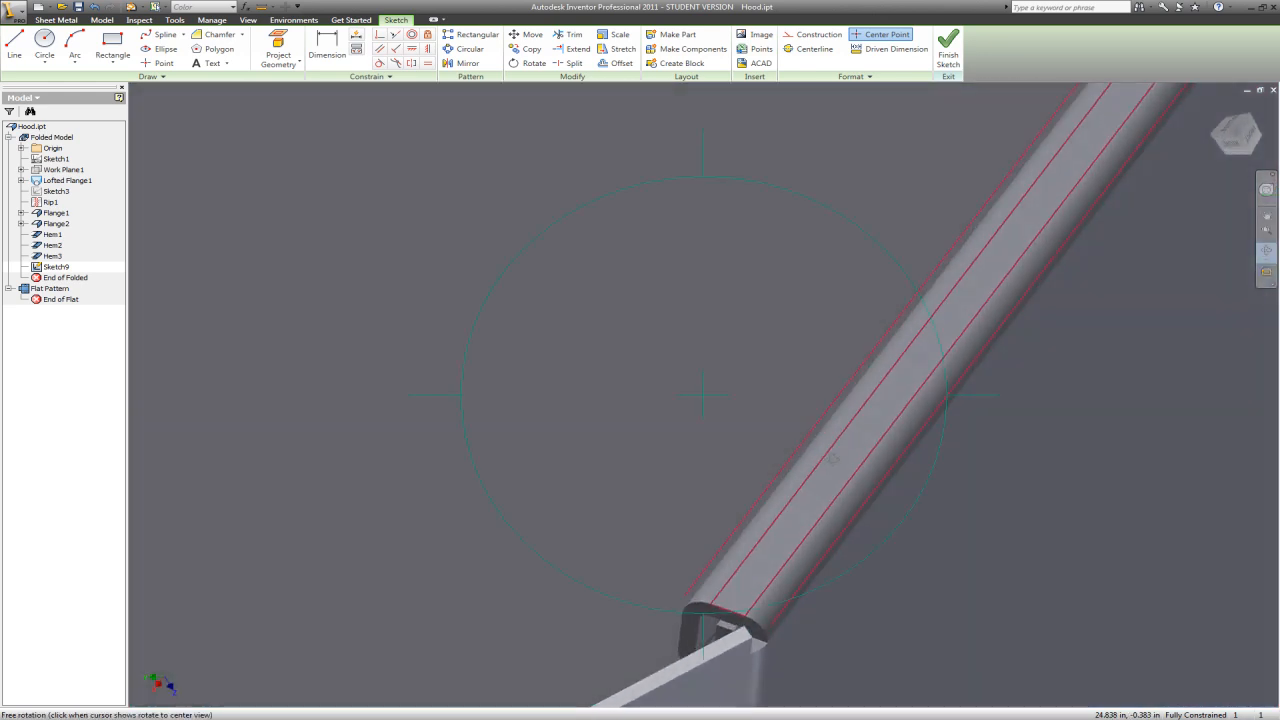
pyautogui.moveTo(823, 566); pyautogui.dragTo(840, 632)
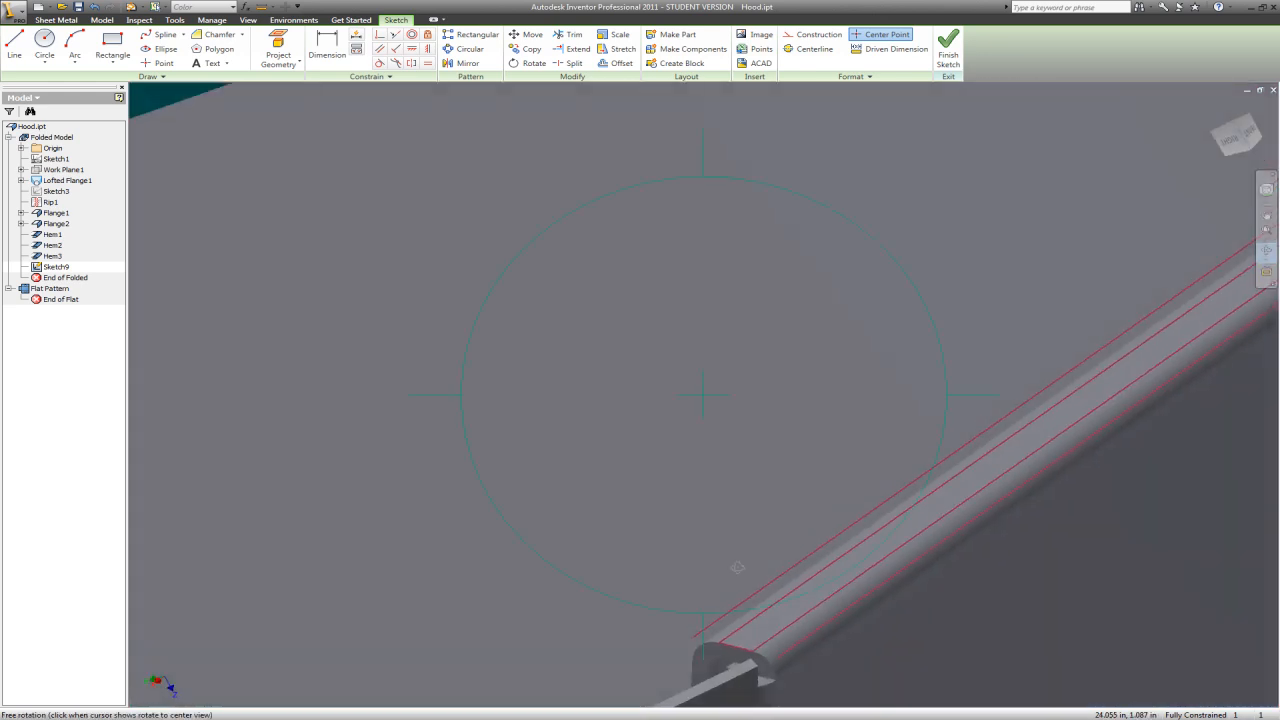
pyautogui.press('Escape')
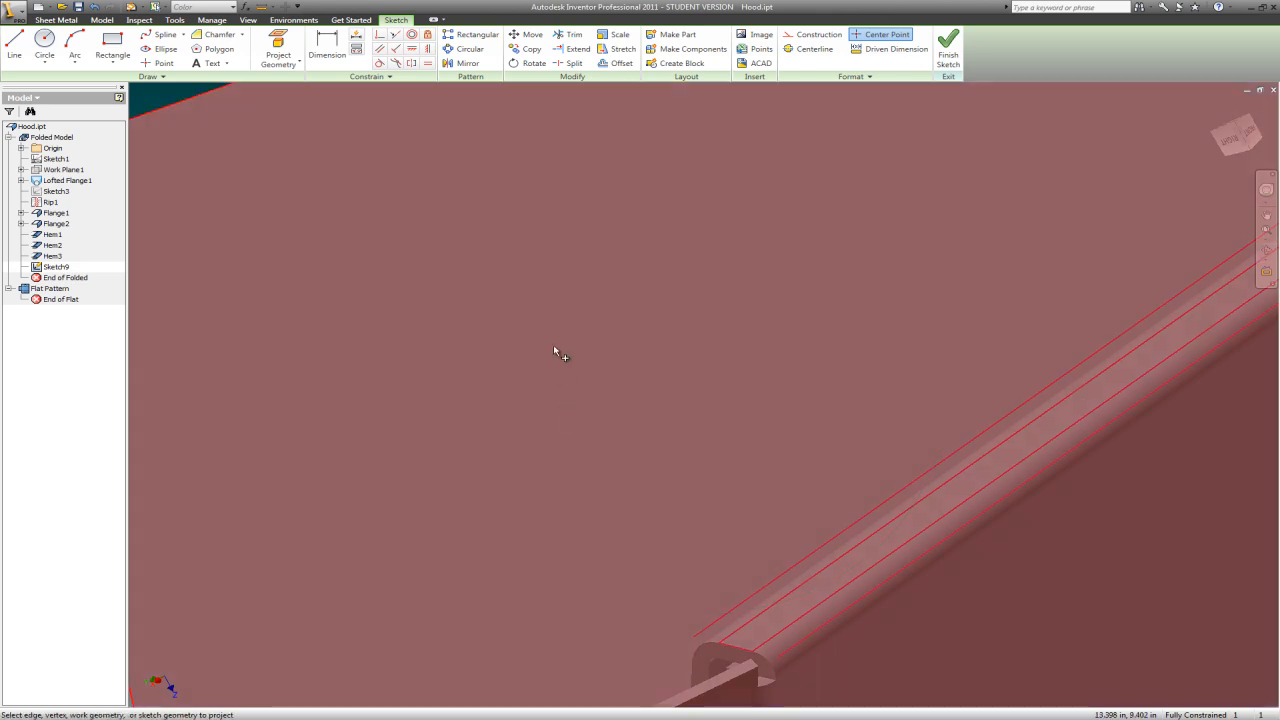
pyautogui.scroll(-3, 683, 343)
pyautogui.scroll(7, 654, 379)
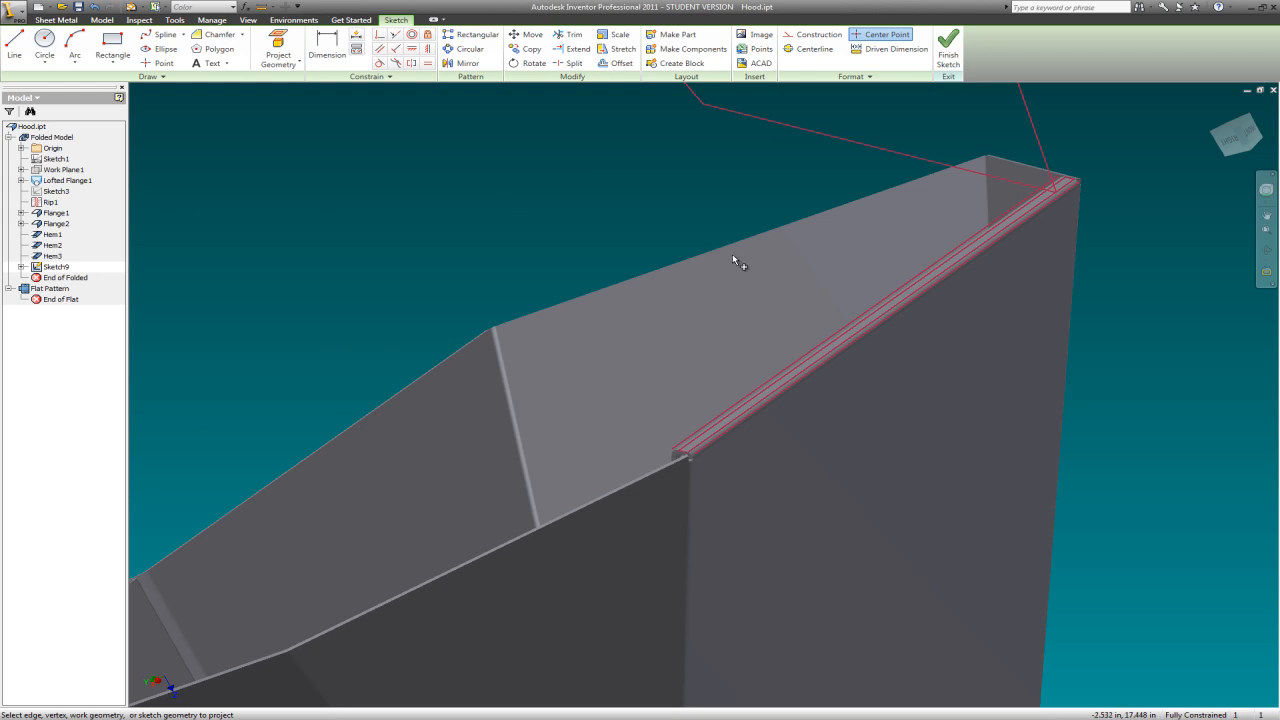
pyautogui.scroll(-2, 689, 499)
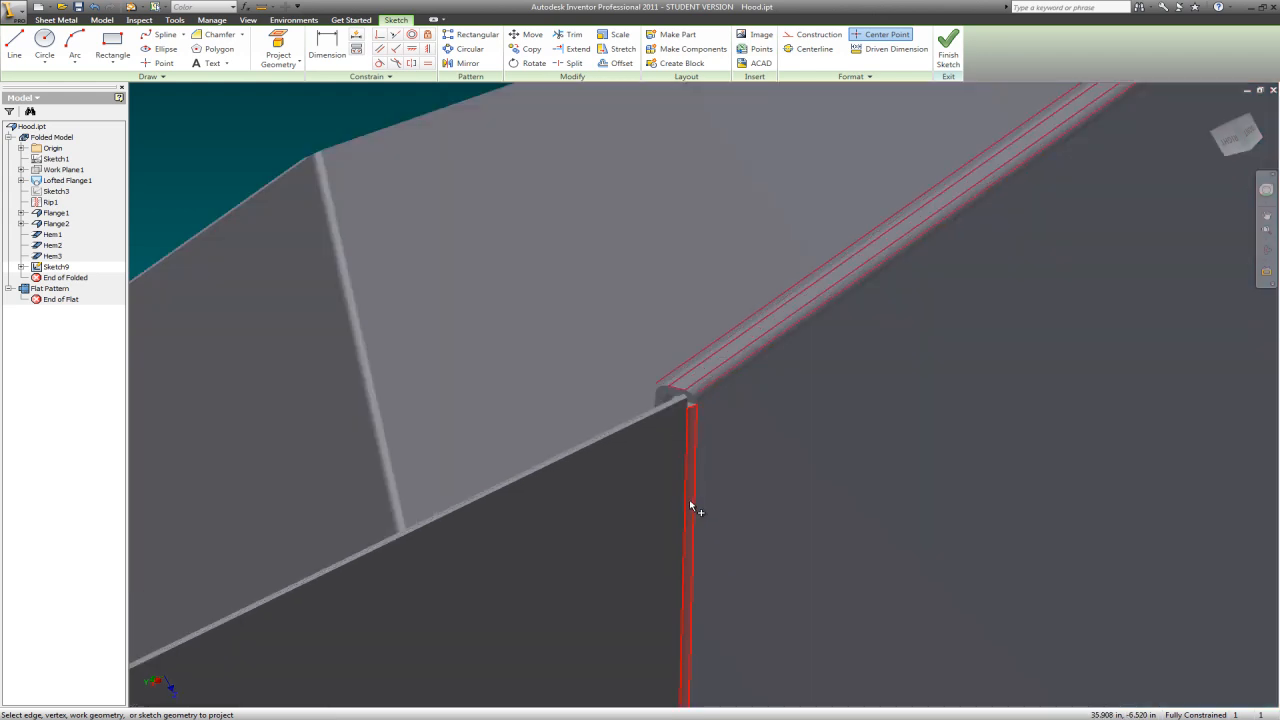
# Draw a line joining the ends of the outer projected edges, plus a slanted line from its outer corner to the inner projected edge.
pyautogui.click(14, 45)
pyautogui.scroll(-1, 702, 393)
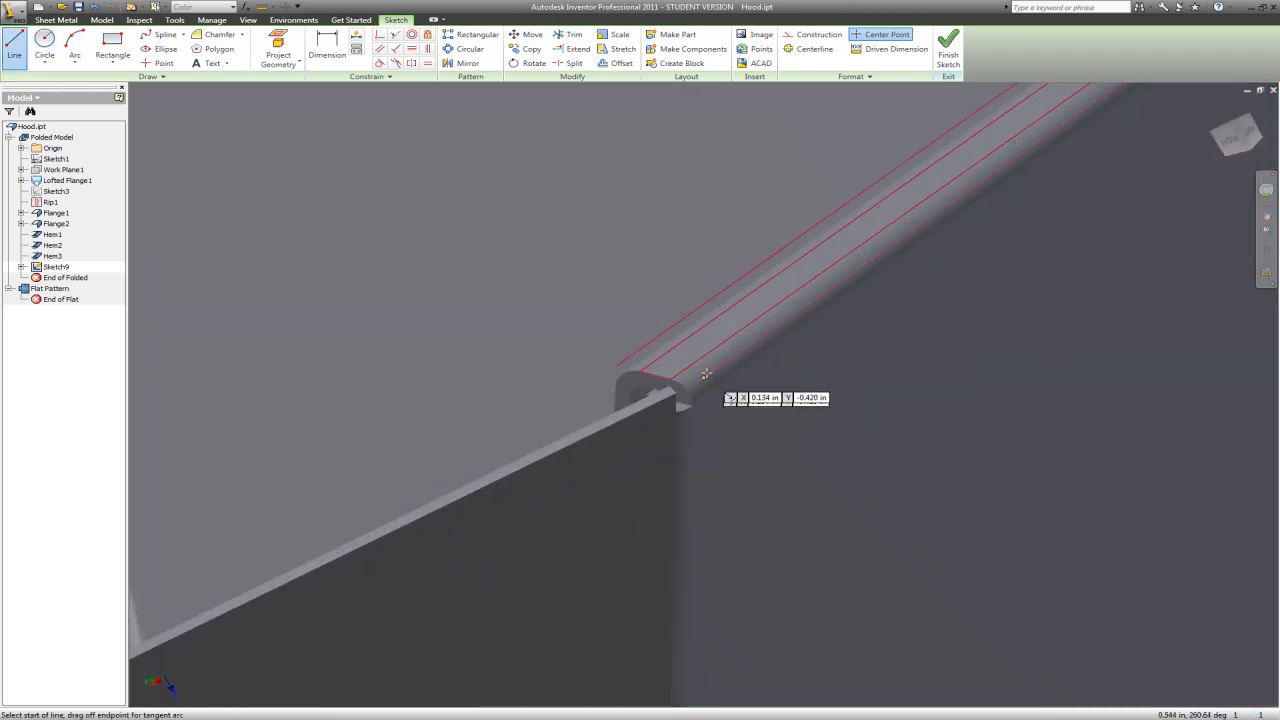
pyautogui.scroll(-2, 702, 393)
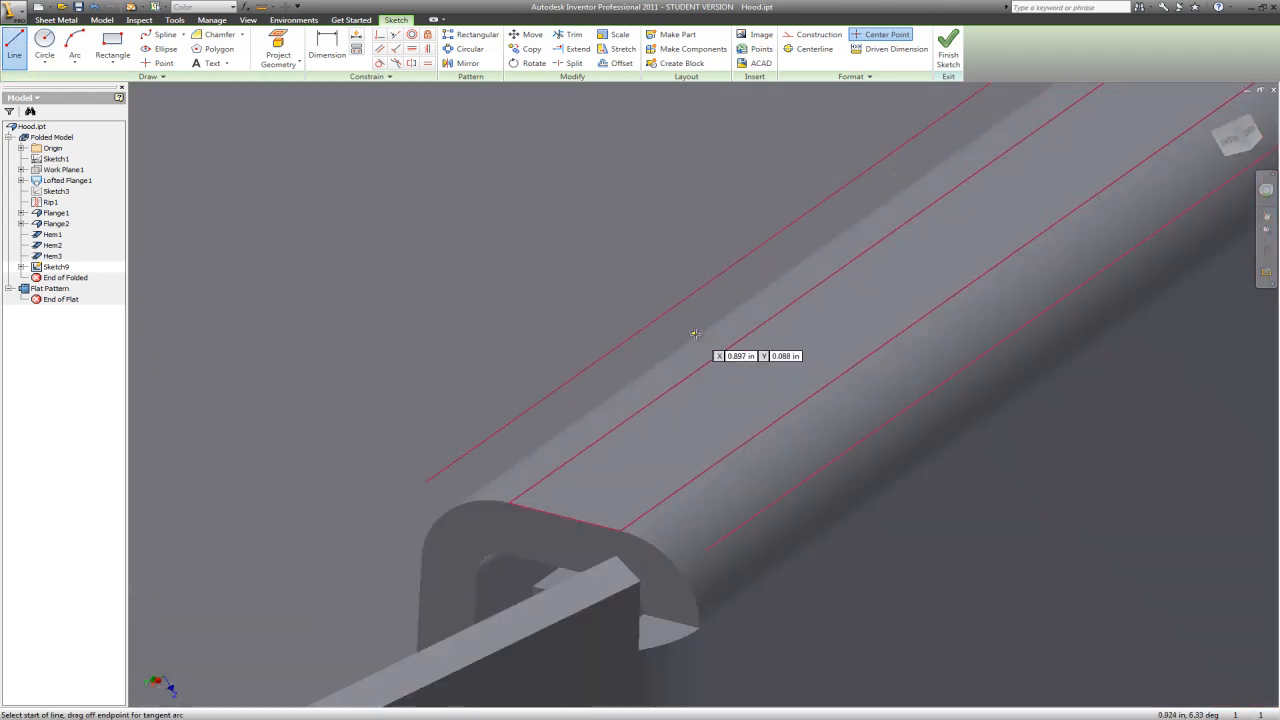
pyautogui.click(705, 549)
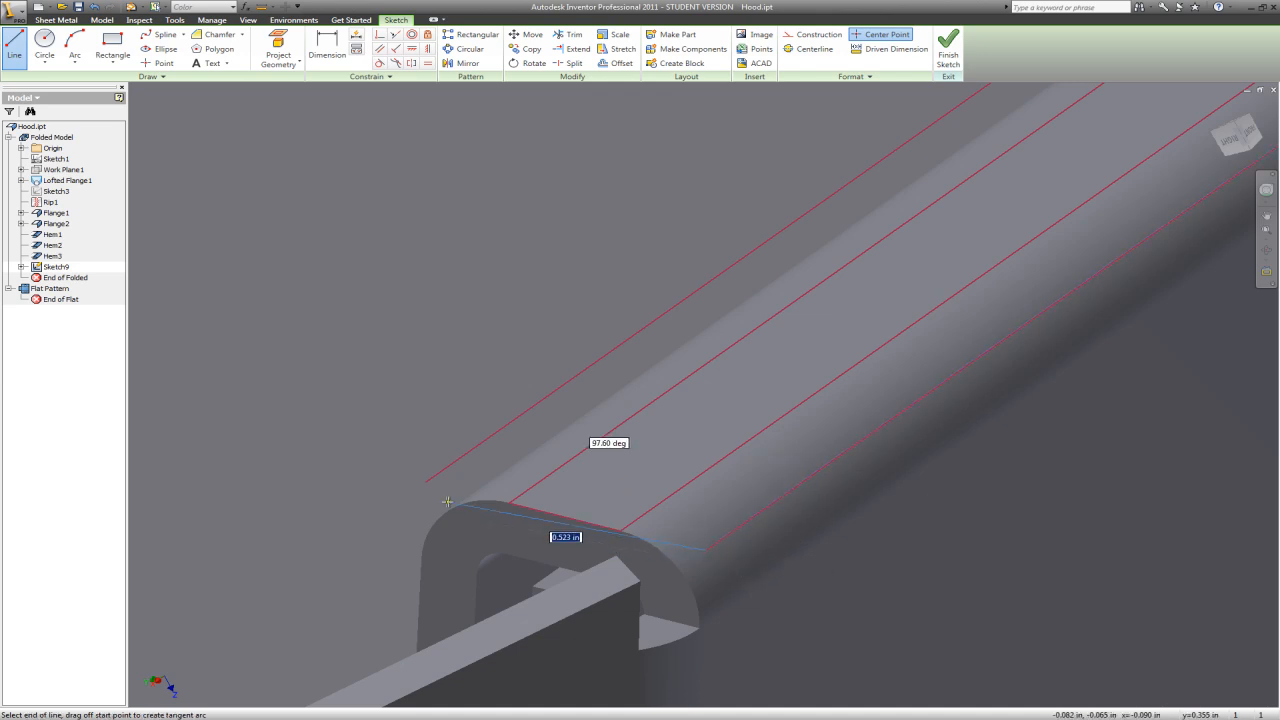
pyautogui.doubleClick(427, 480)
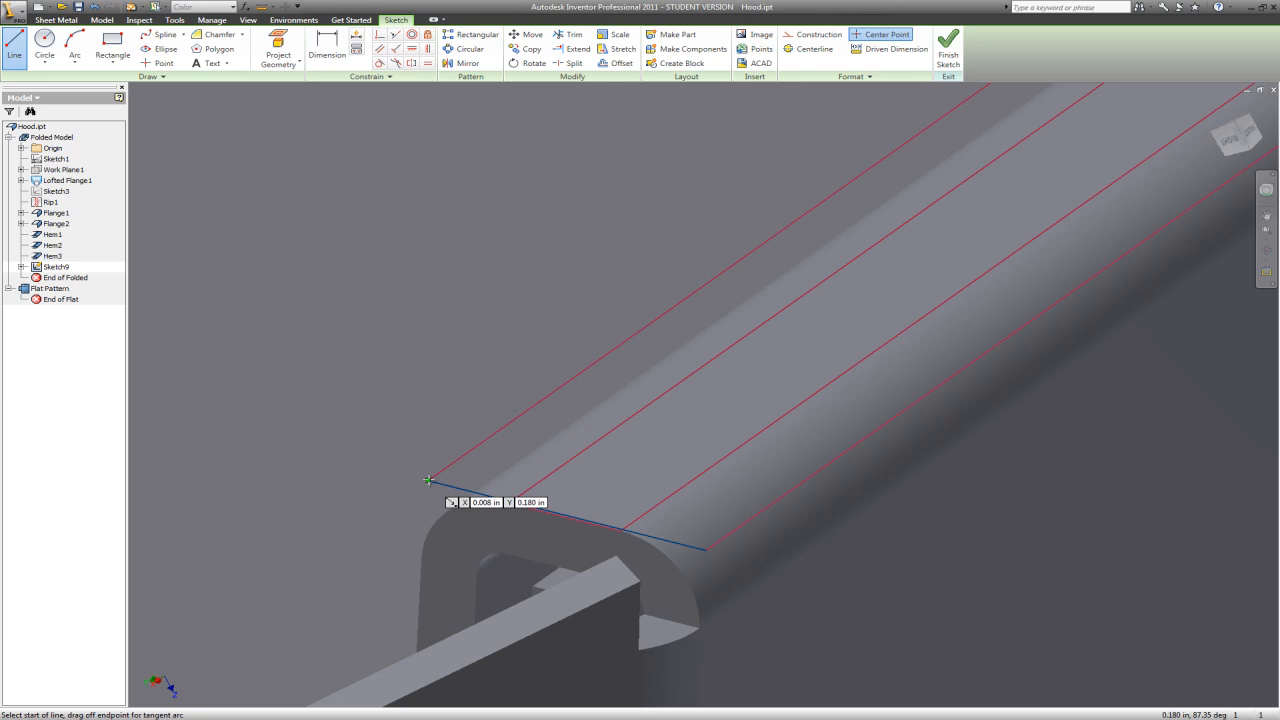
pyautogui.click(707, 549)
pyautogui.click(641, 328)
pyautogui.press('Escape')
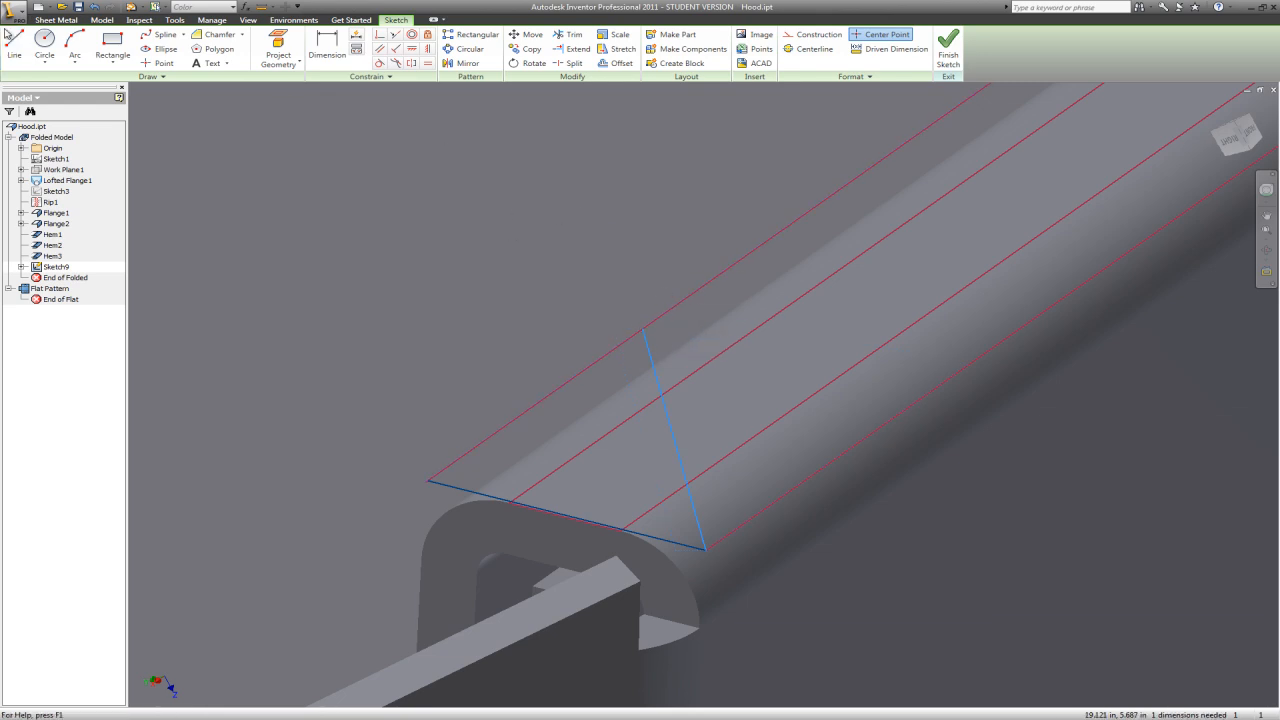
# Dimension the angle between the slanted line and the end line as 45 degrees and finish the sketch.
pyautogui.click(327, 45)
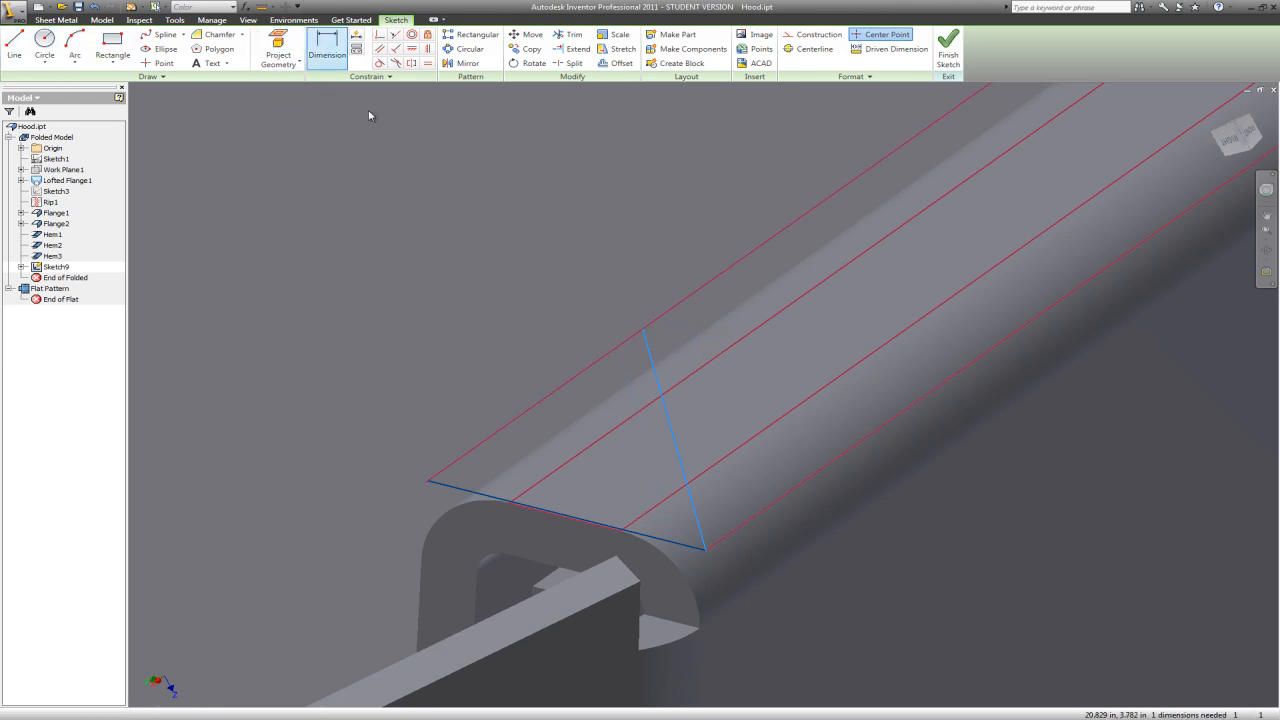
pyautogui.click(681, 460)
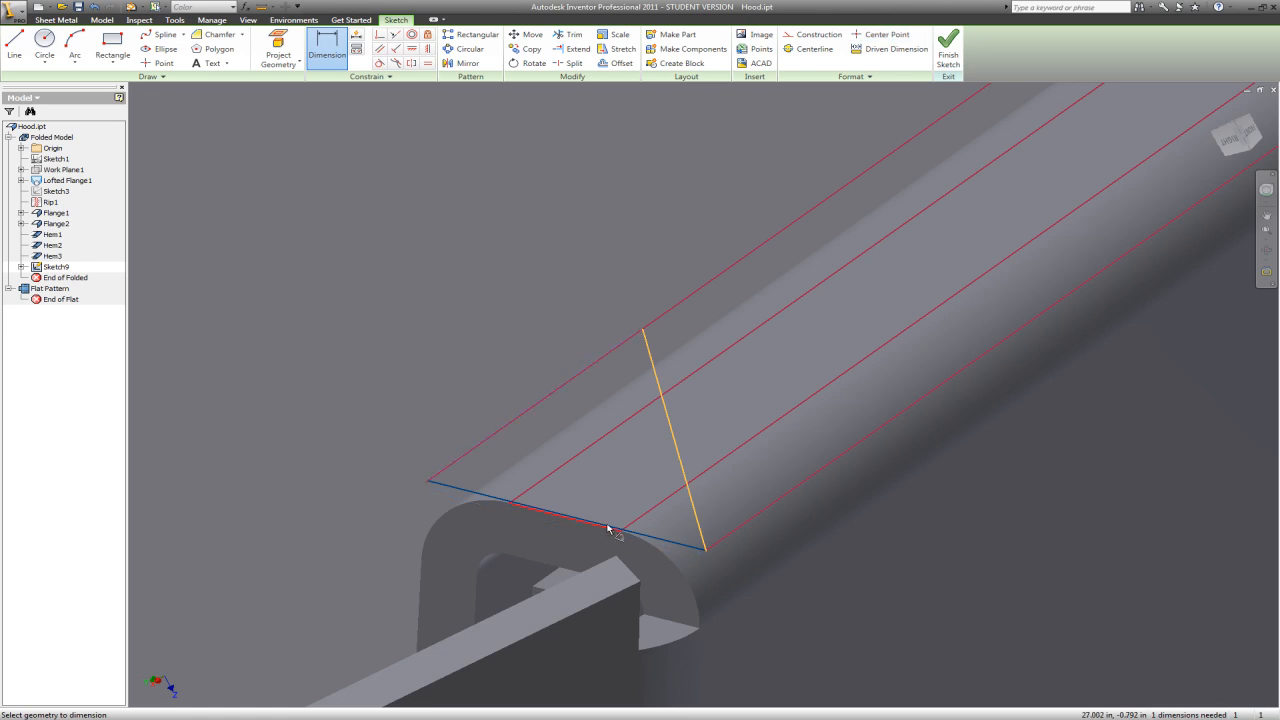
pyautogui.click(638, 533)
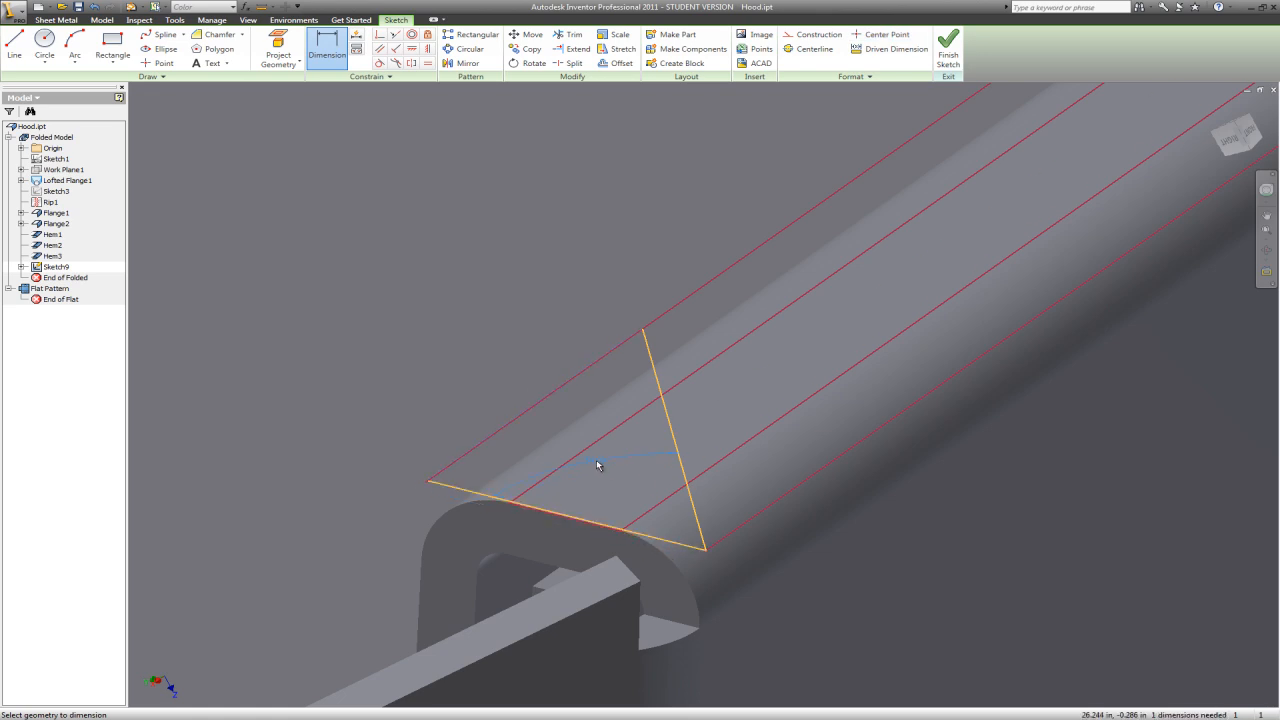
pyautogui.click(467, 271)
pyautogui.write('4')
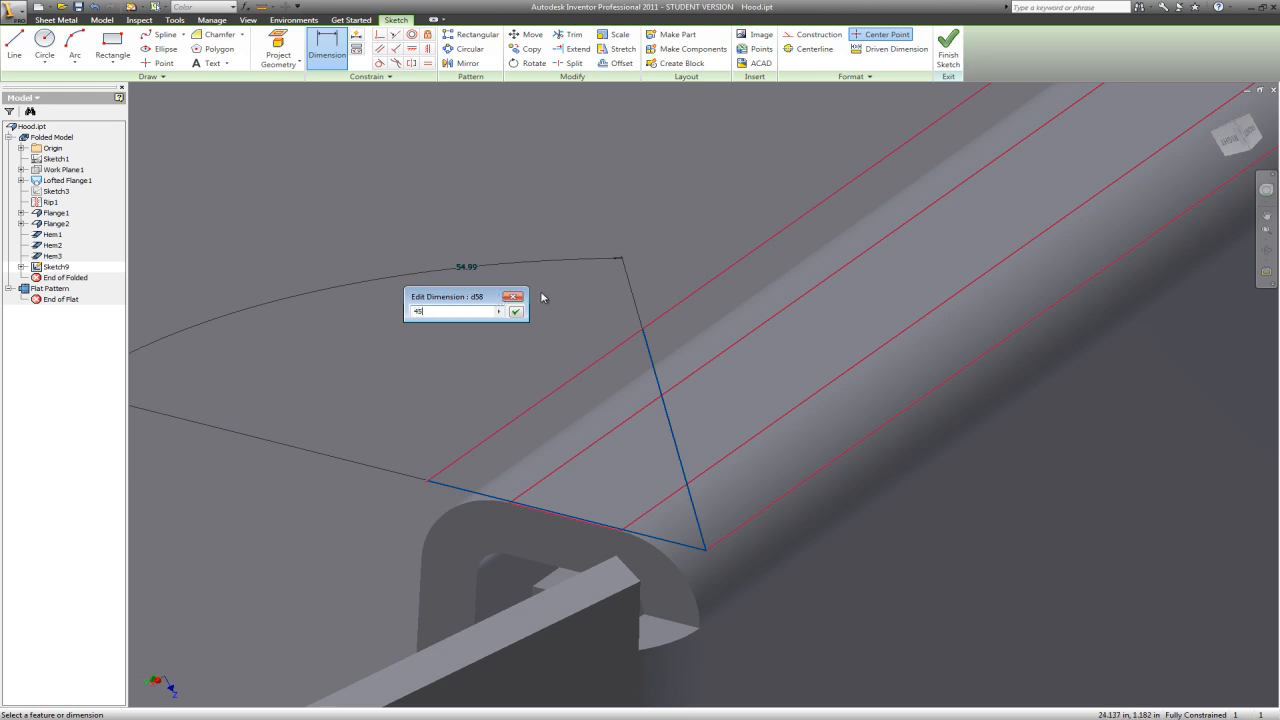
pyautogui.write('5')
pyautogui.click(514, 312)
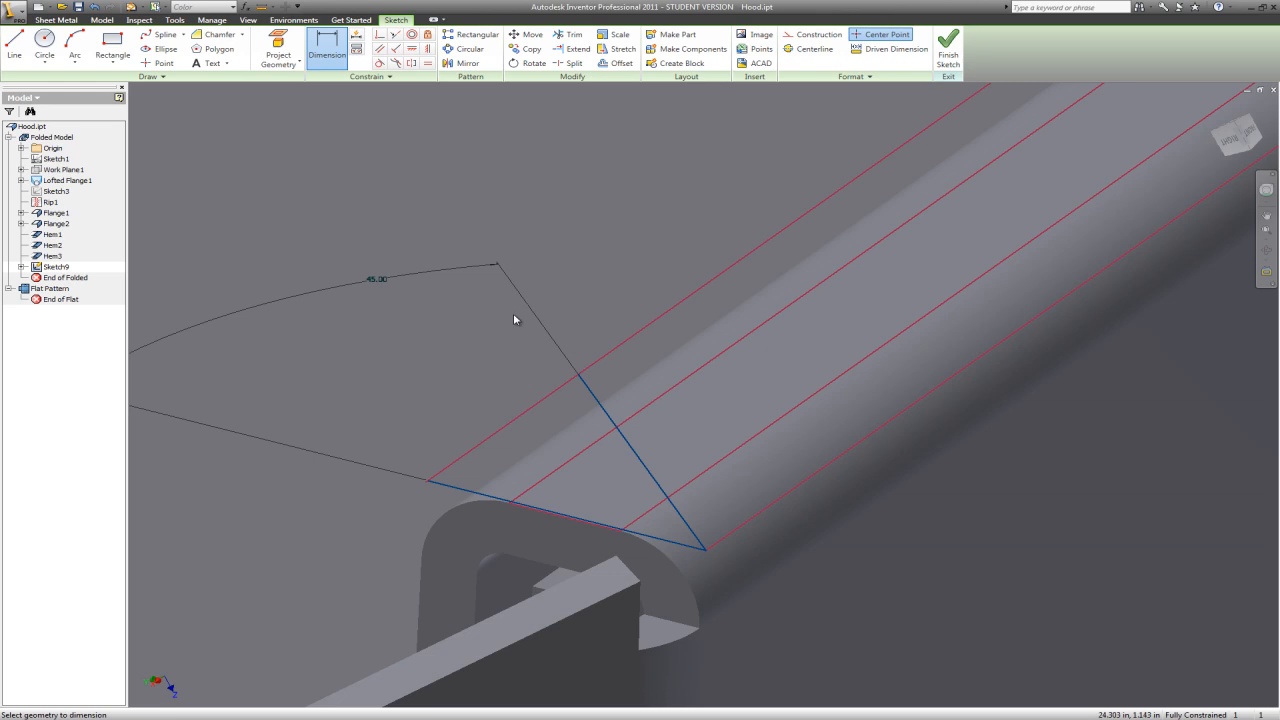
pyautogui.rightClick(610, 203)
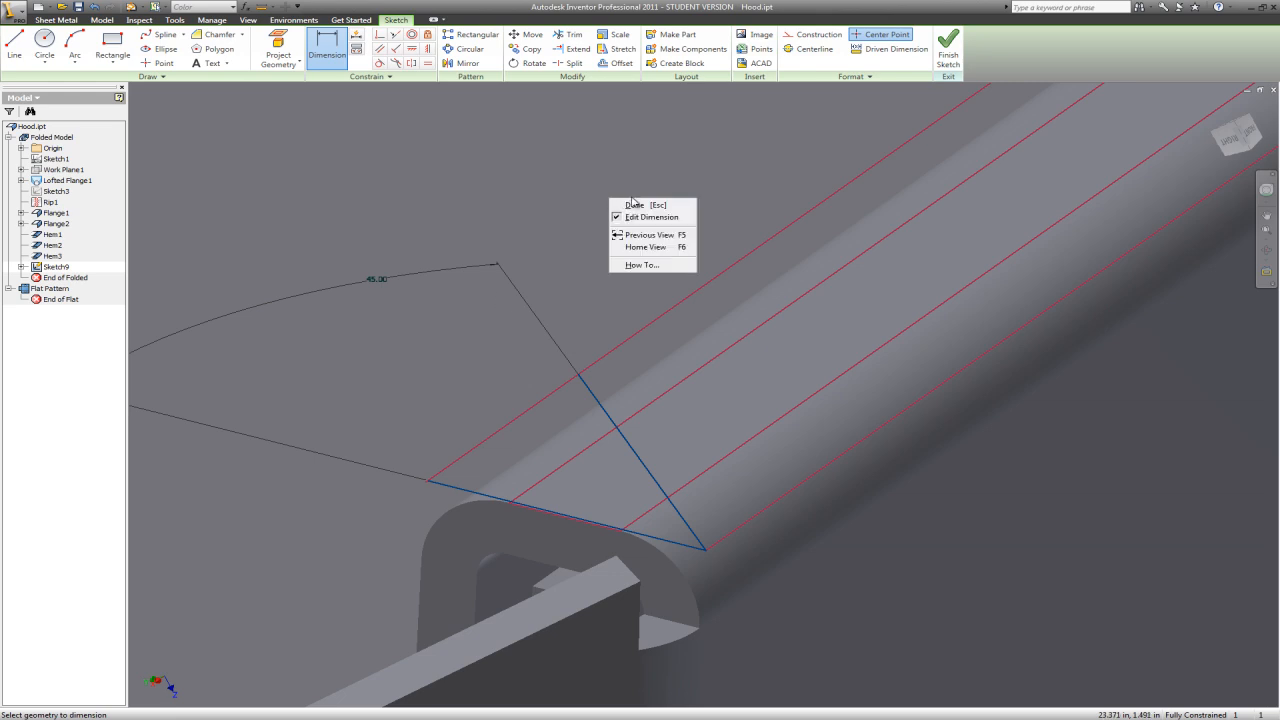
pyautogui.click(636, 207)
pyautogui.click(948, 50)
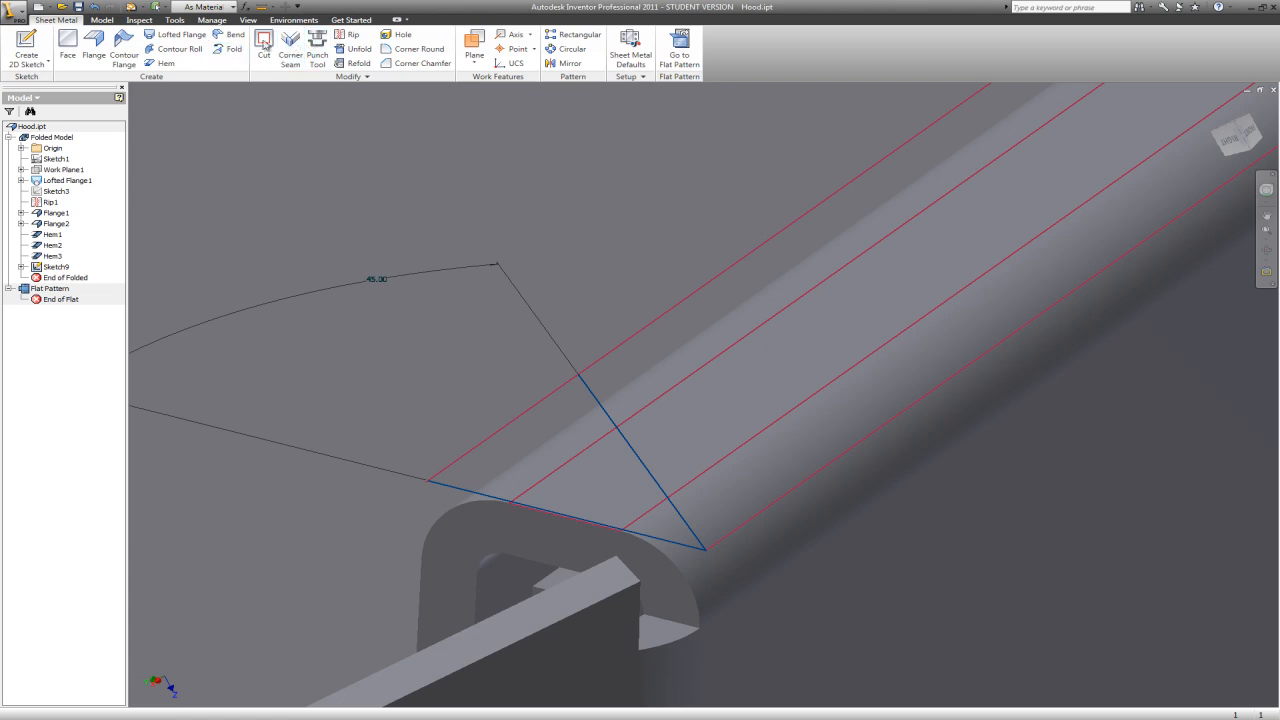
# Try cutting the triangular 45-degree profile from the hem's end to the sheet thickness, and undo the cut.
pyautogui.click(264, 44)
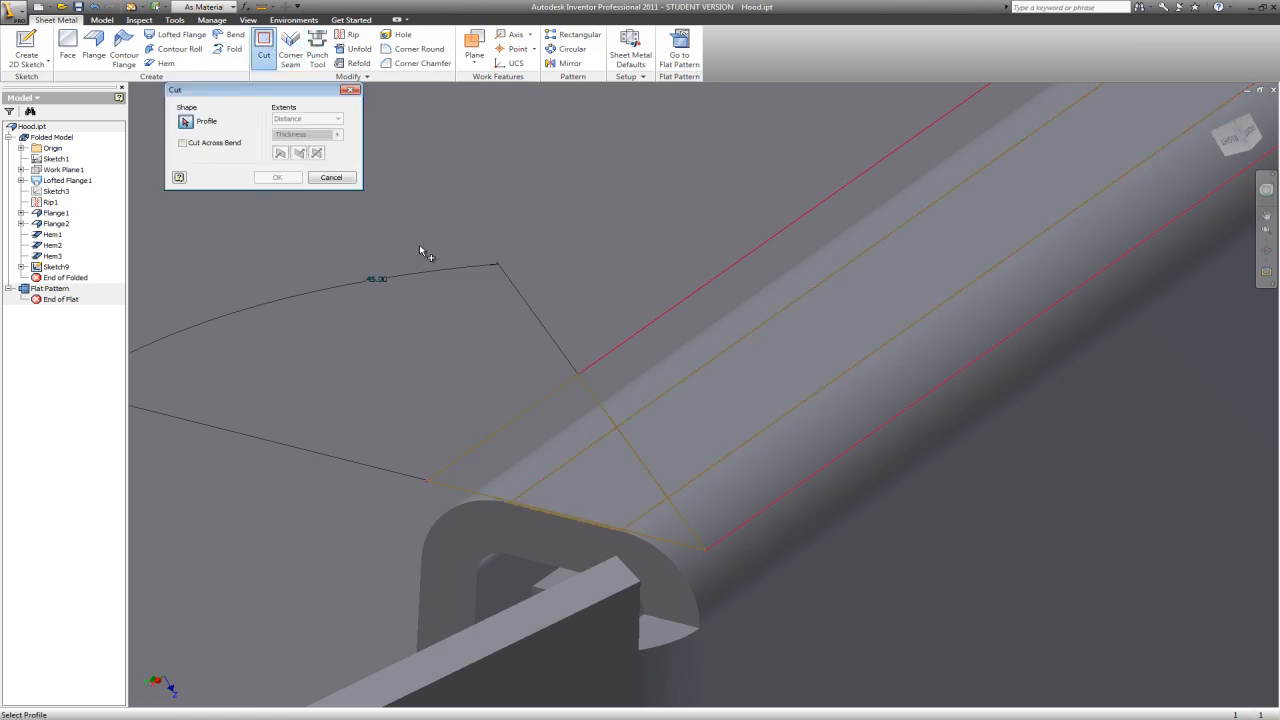
pyautogui.click(517, 466)
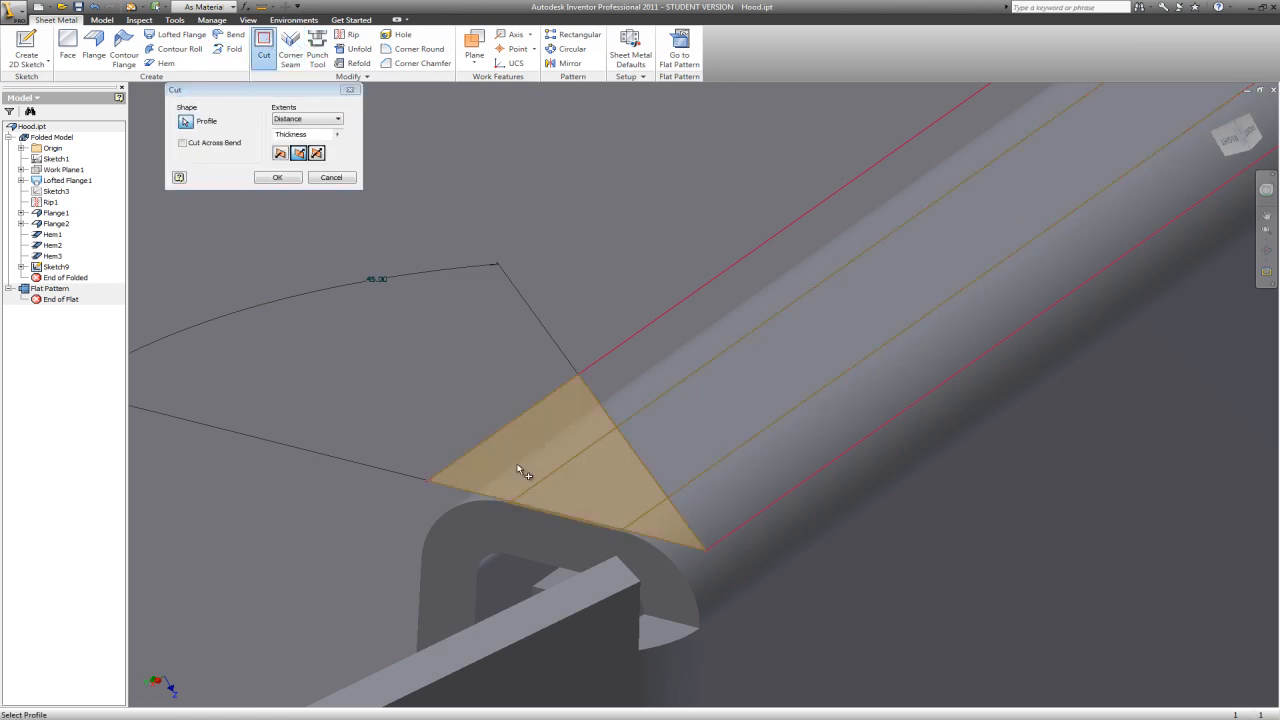
pyautogui.click(284, 177)
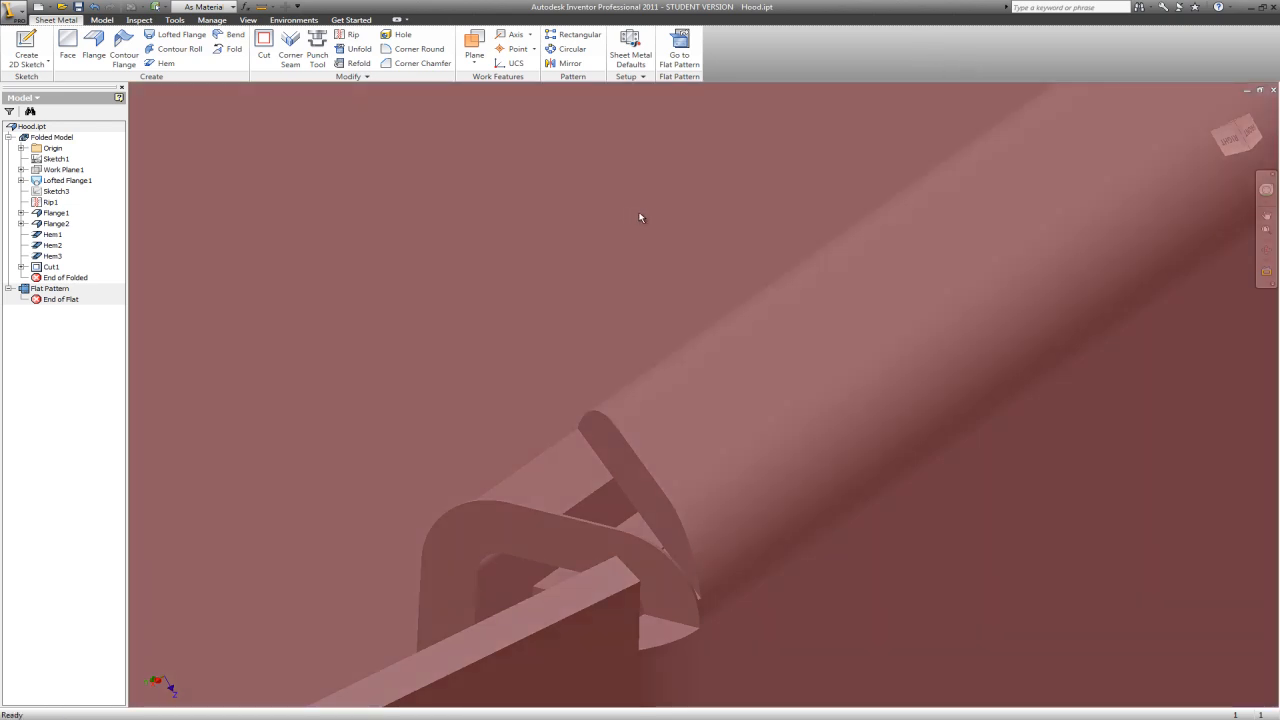
pyautogui.scroll(-2, 668, 226)
pyautogui.scroll(-2, 679, 228)
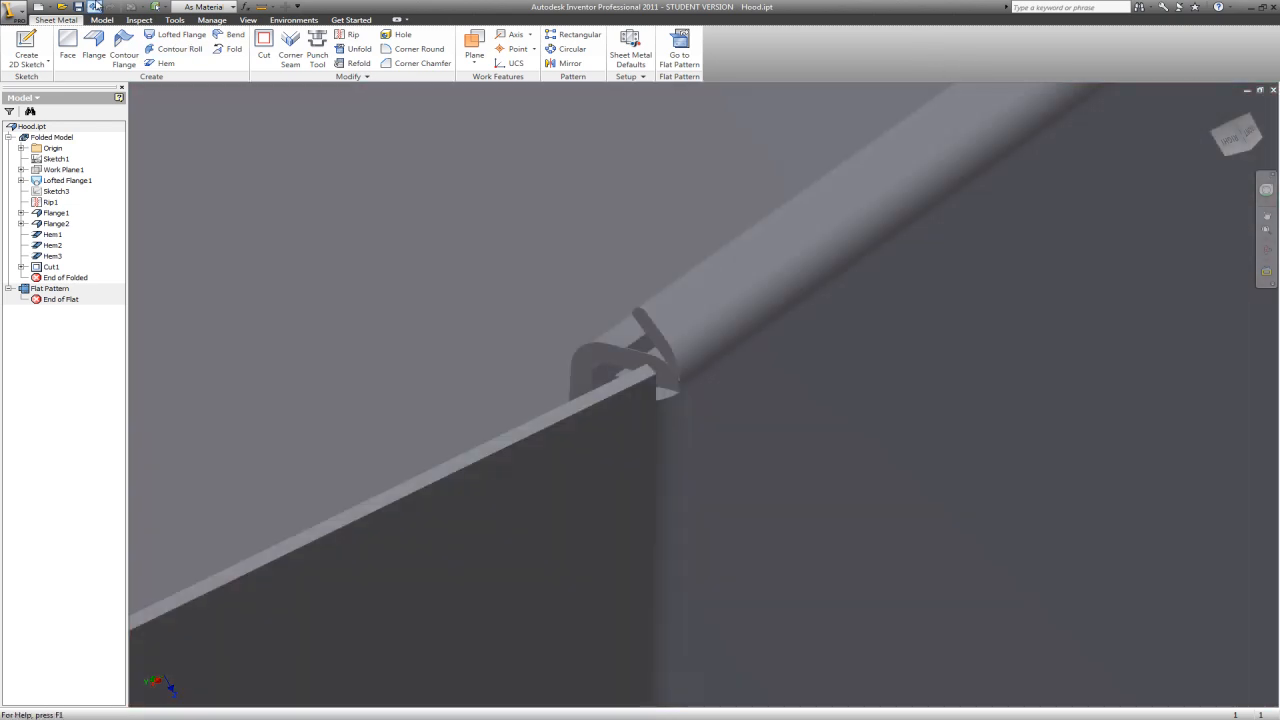
pyautogui.click(94, 6)
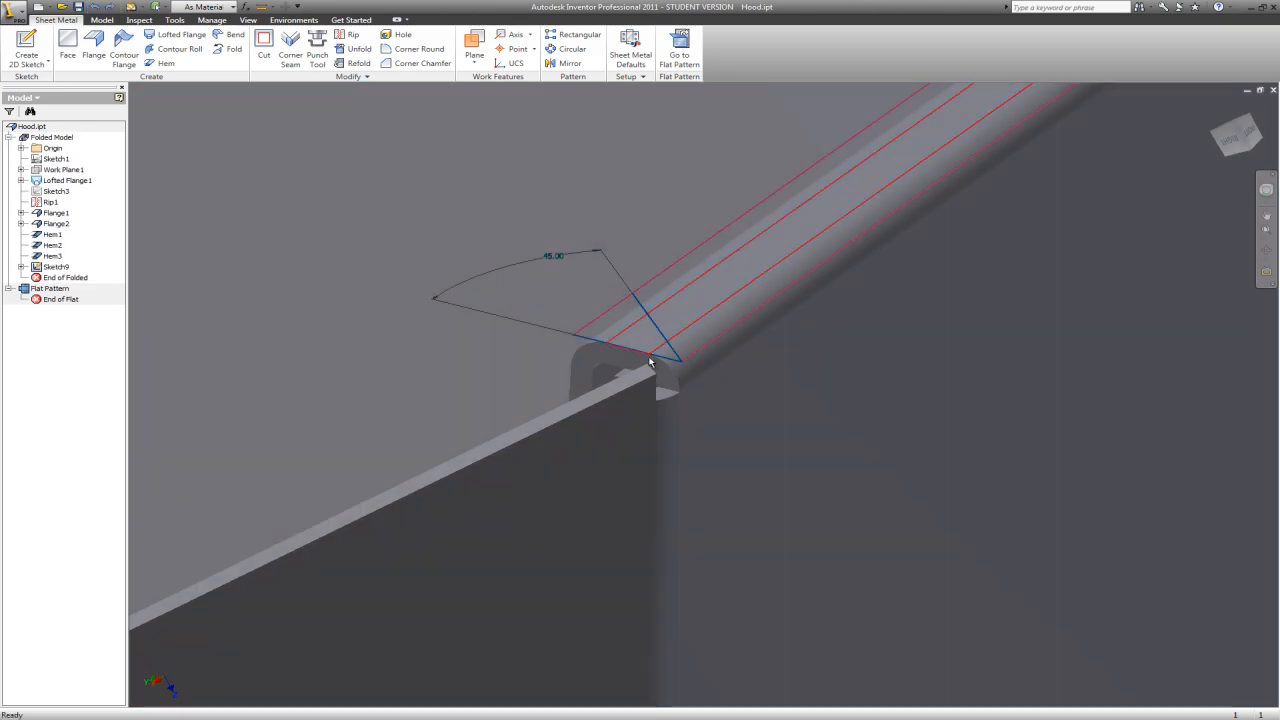
pyautogui.scroll(3, 652, 364)
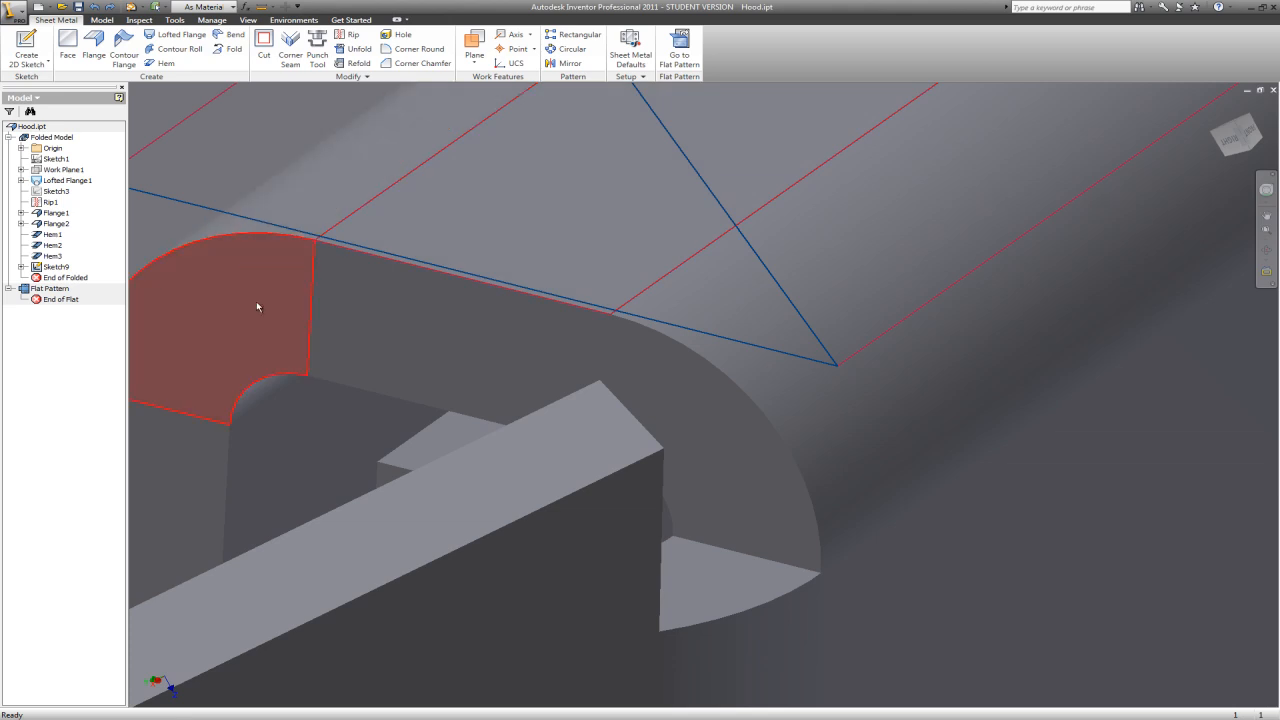
pyautogui.scroll(-4, 735, 313)
pyautogui.scroll(8, 790, 352)
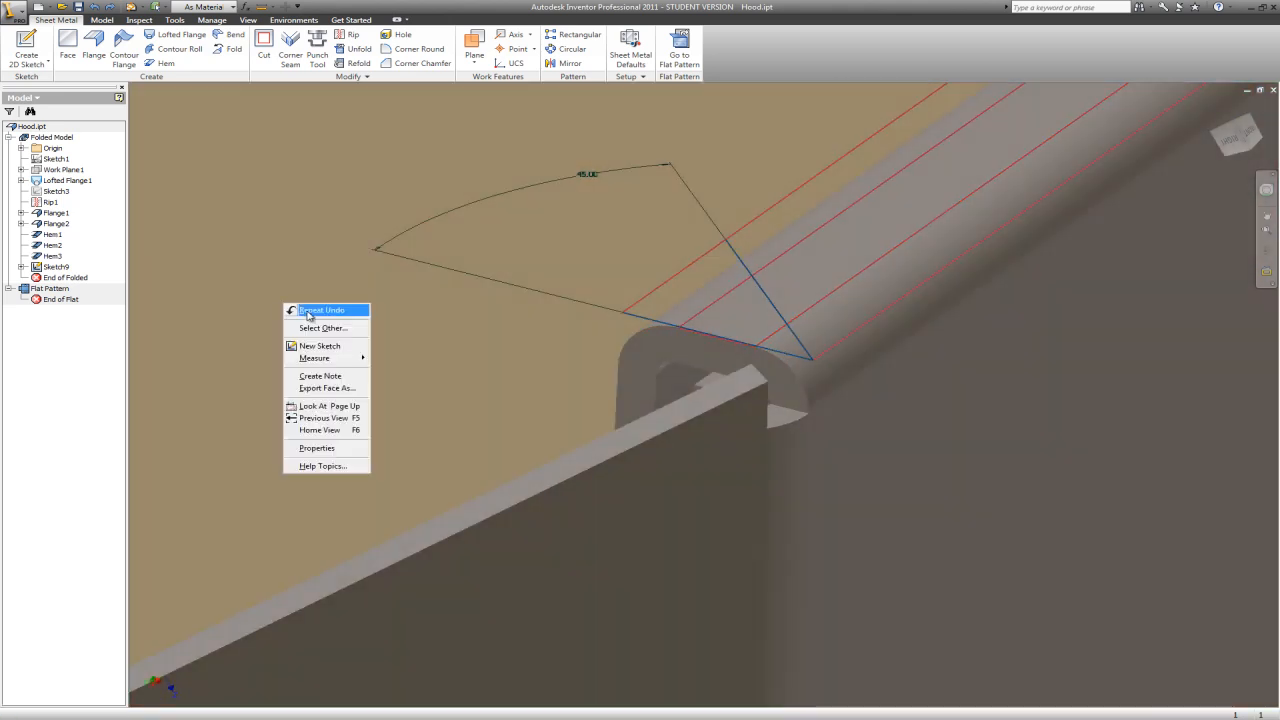
pyautogui.rightClick(285, 305)
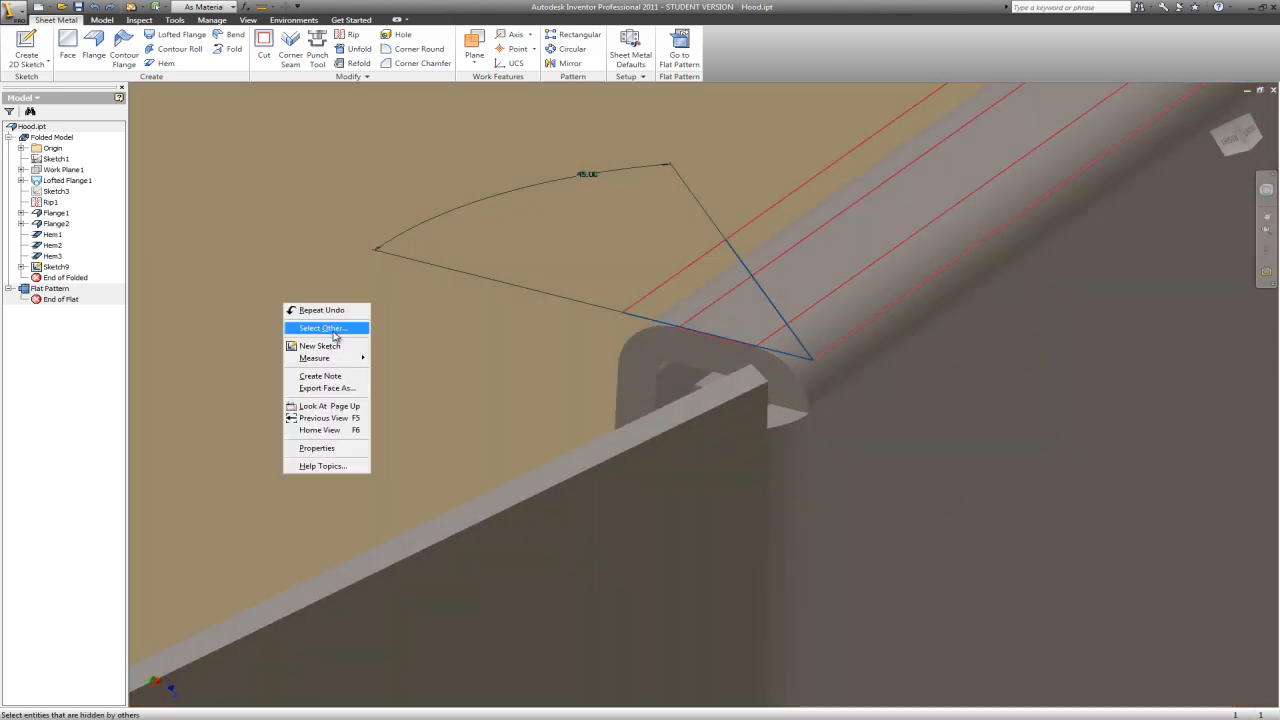
pyautogui.click(339, 346)
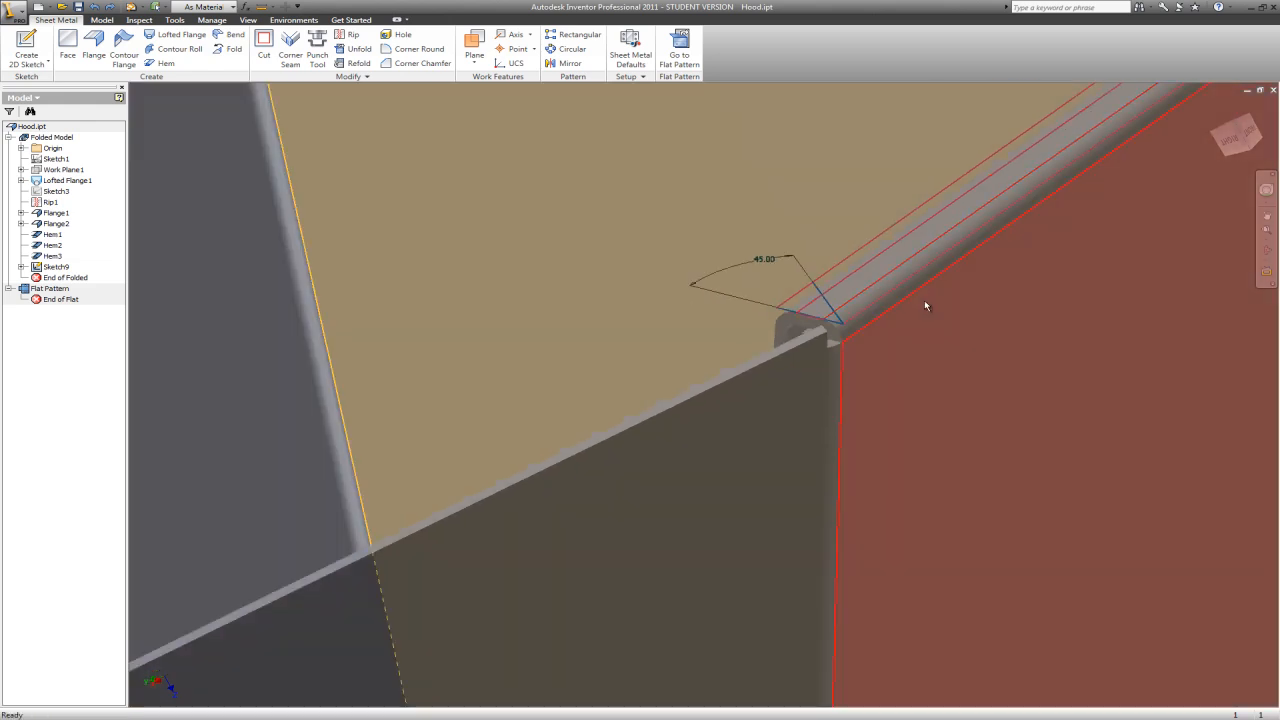
pyautogui.hotkey('ctrl', 'z')
pyautogui.rightClick(631, 184)
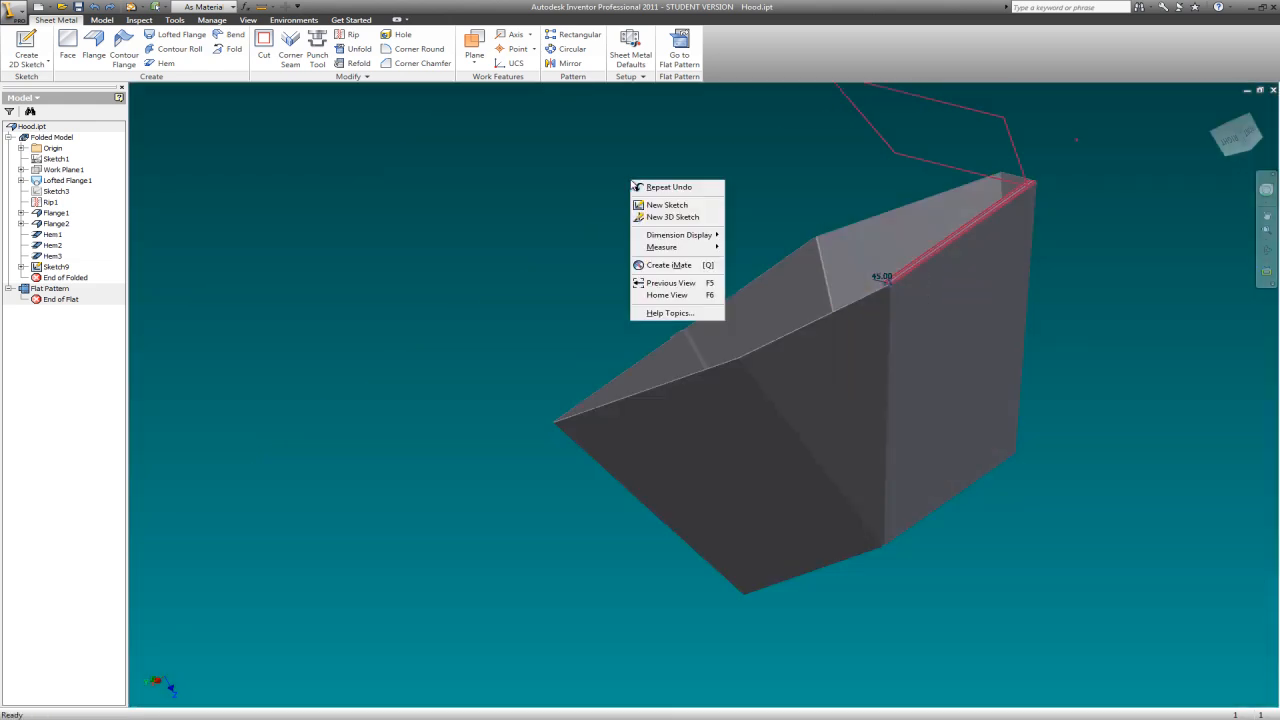
pyautogui.click(724, 162)
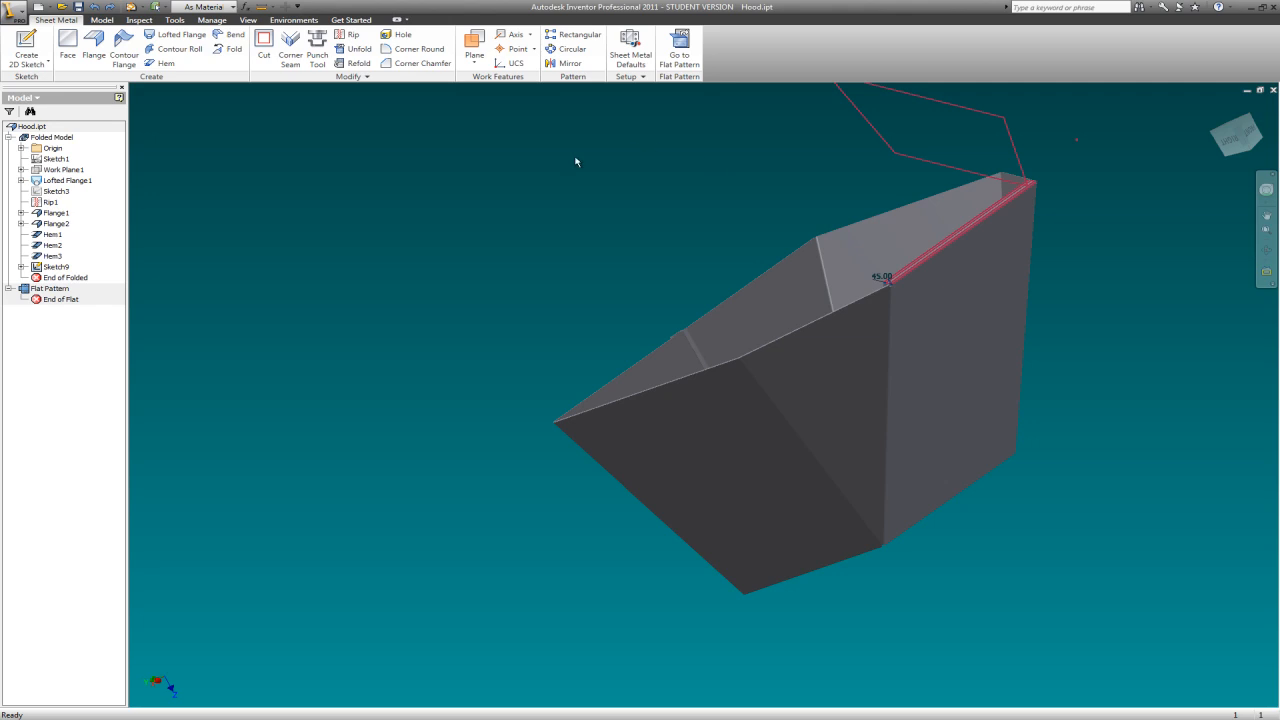
pyautogui.rightClick(198, 215)
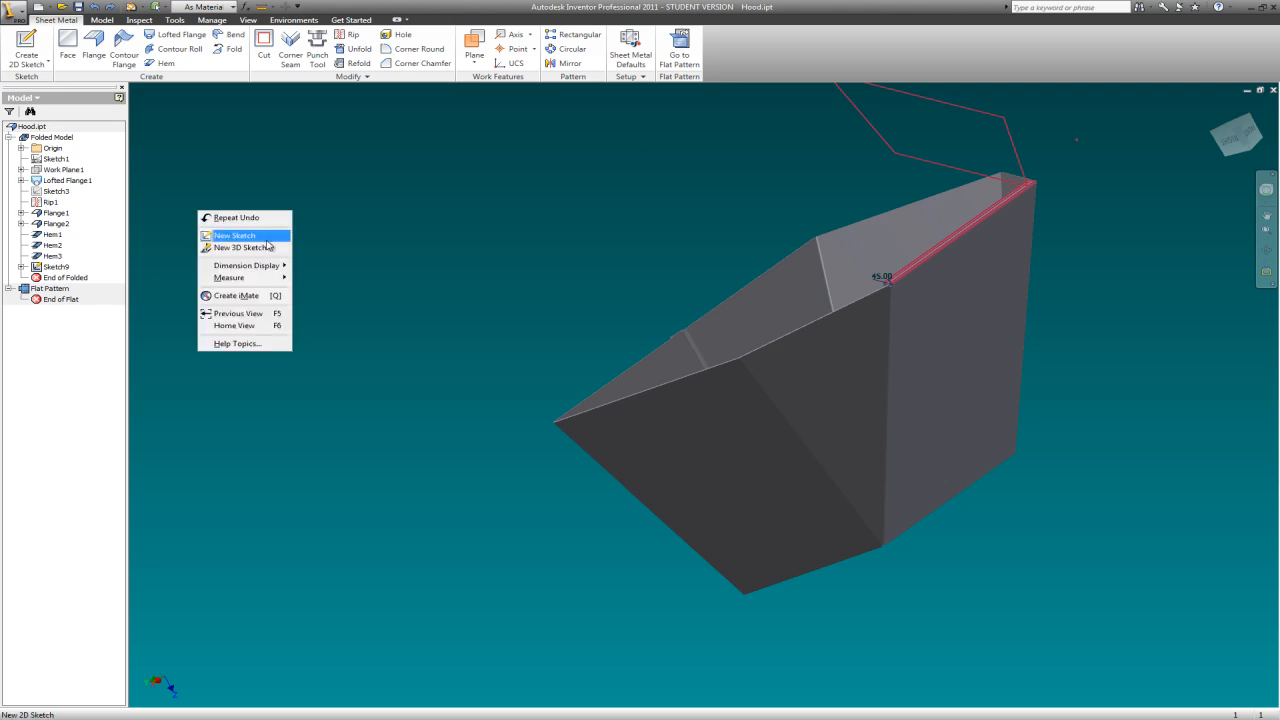
pyautogui.click(126, 310)
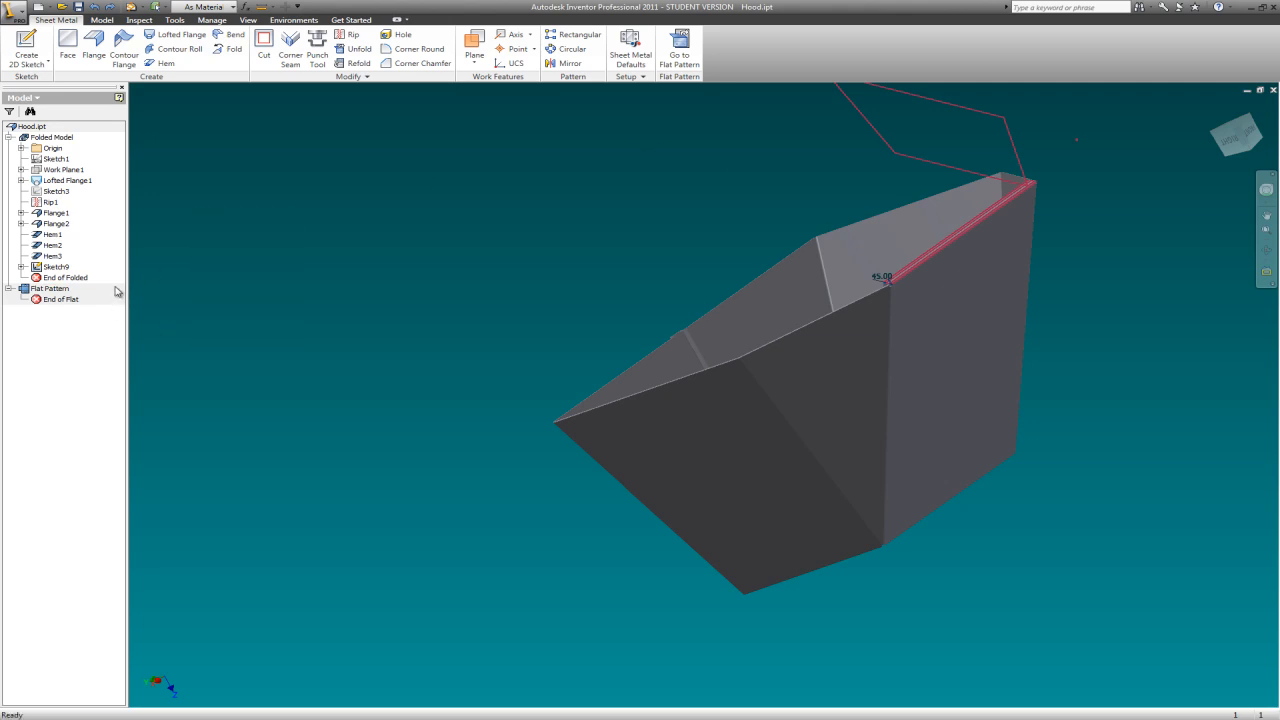
# Open the 45-degree miter sketch for editing and select the projected outline beyond the hem's far end.
pyautogui.rightClick(62, 271)
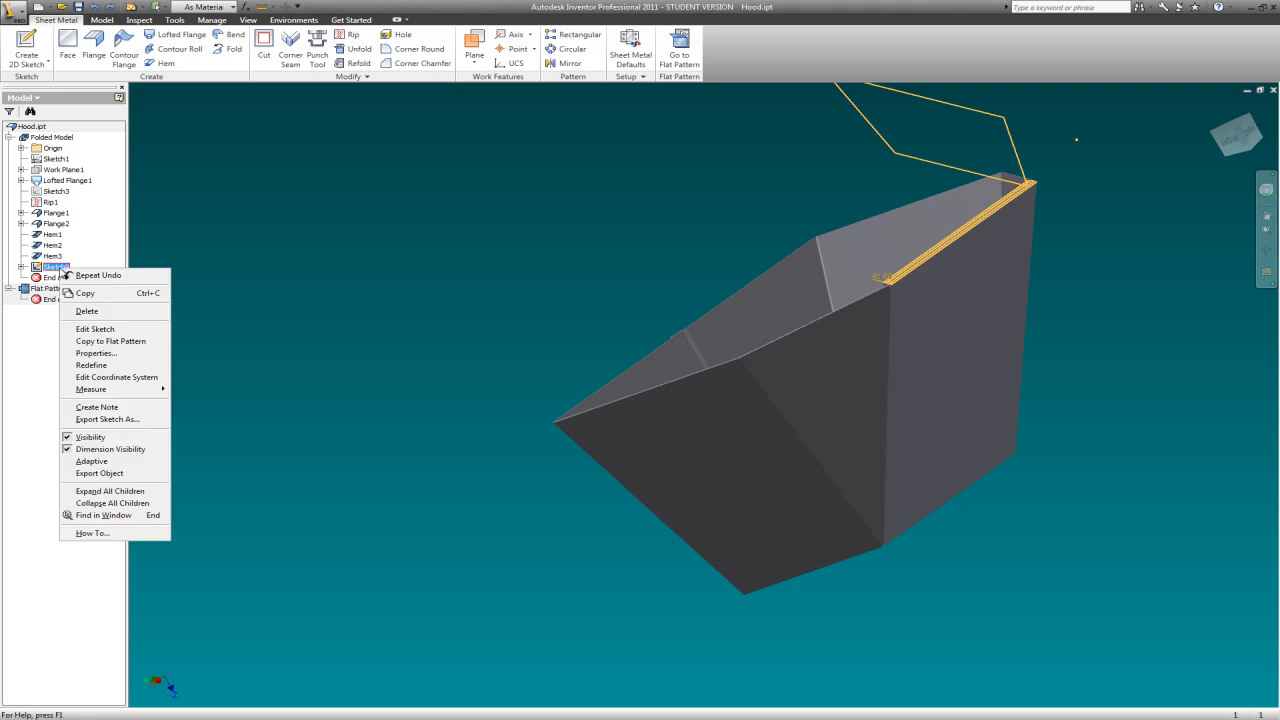
pyautogui.click(92, 329)
pyautogui.scroll(3, 491, 400)
pyautogui.scroll(-3, 1006, 155)
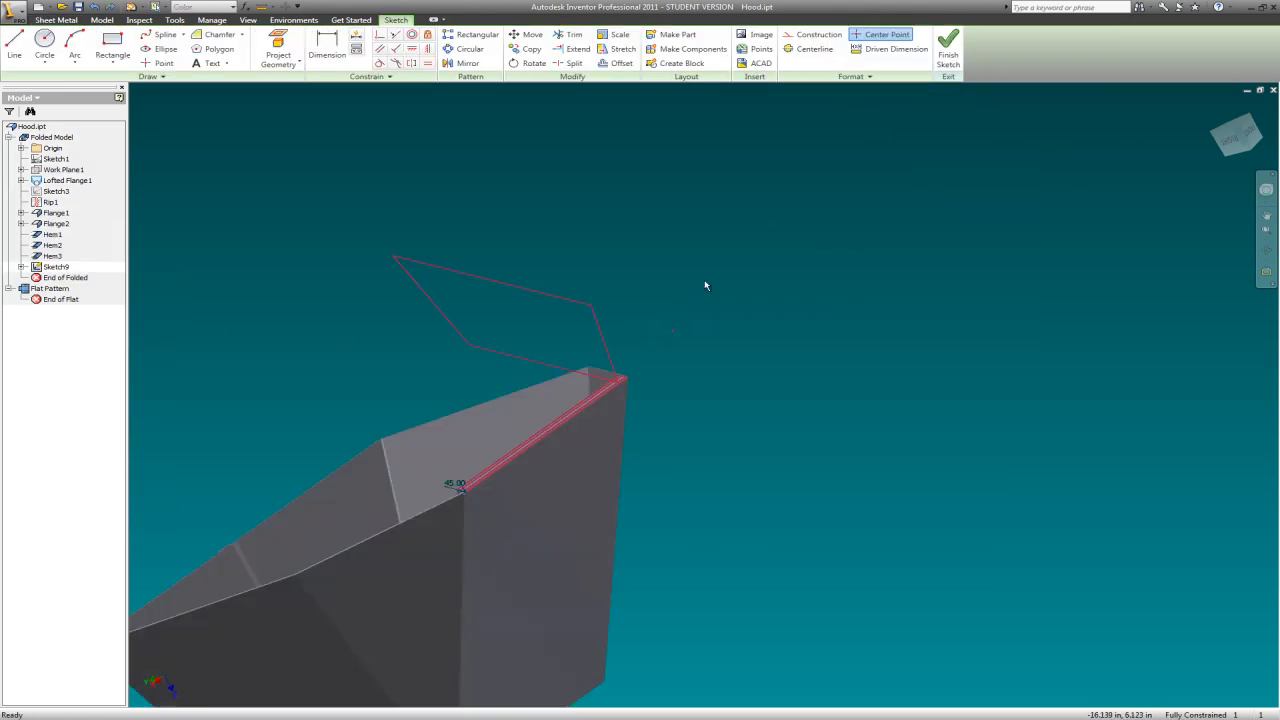
pyautogui.moveTo(658, 326); pyautogui.dragTo(337, 235)
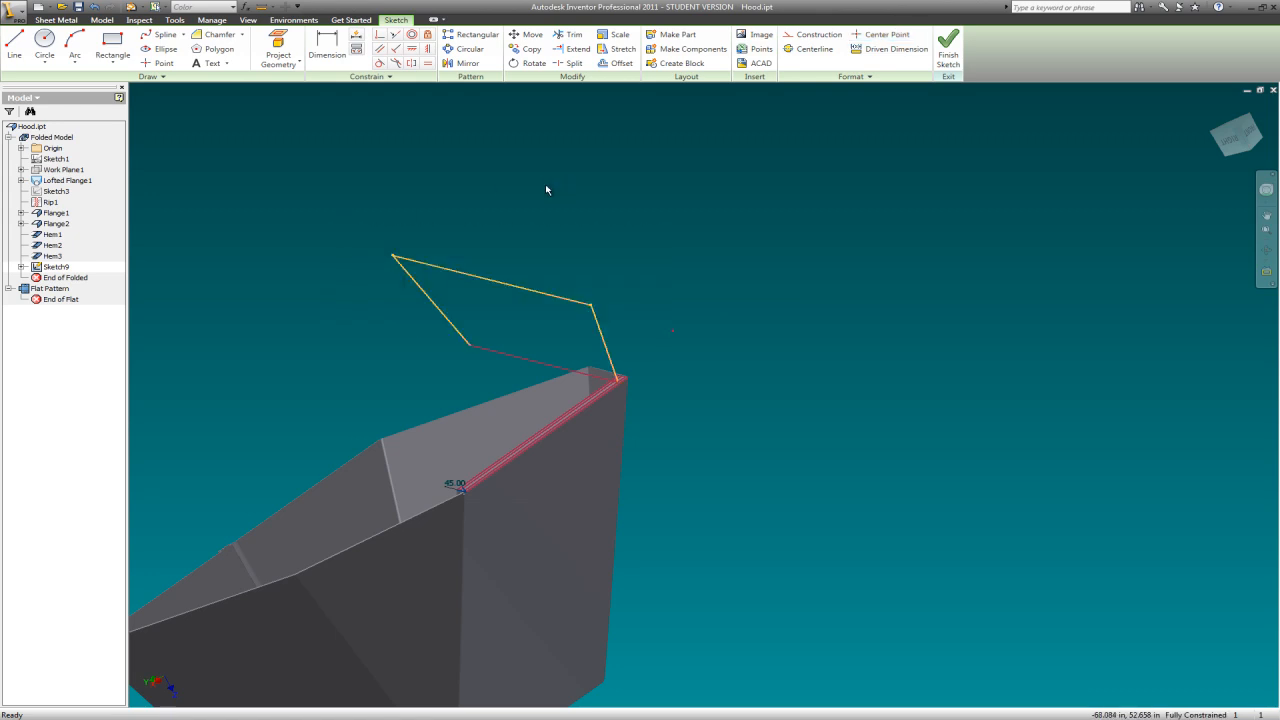
pyautogui.moveTo(652, 328); pyautogui.dragTo(343, 237)
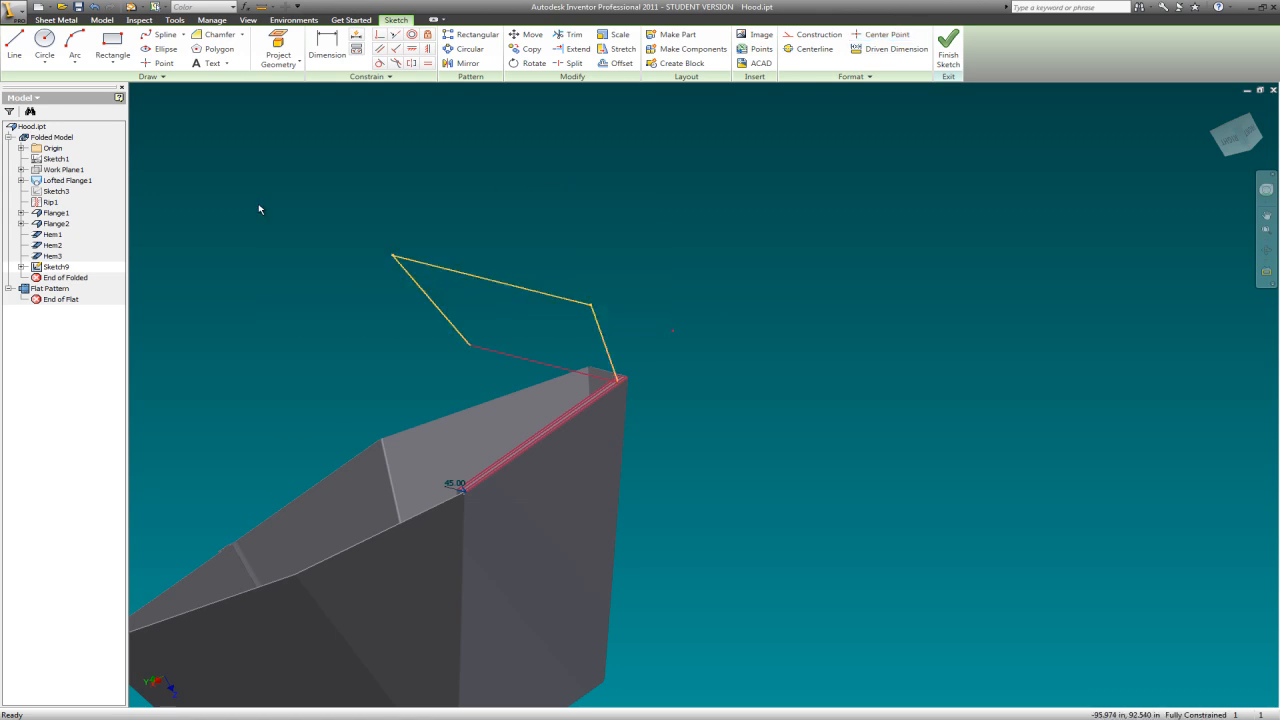
pyautogui.click(553, 370)
# Delete the line across the hem's open end that joins the two outer projected edges.
pyautogui.scroll(-4, 632, 343)
pyautogui.scroll(3, 675, 348)
pyautogui.scroll(2, 316, 640)
pyautogui.scroll(-6, 370, 590)
pyautogui.scroll(-3, 438, 582)
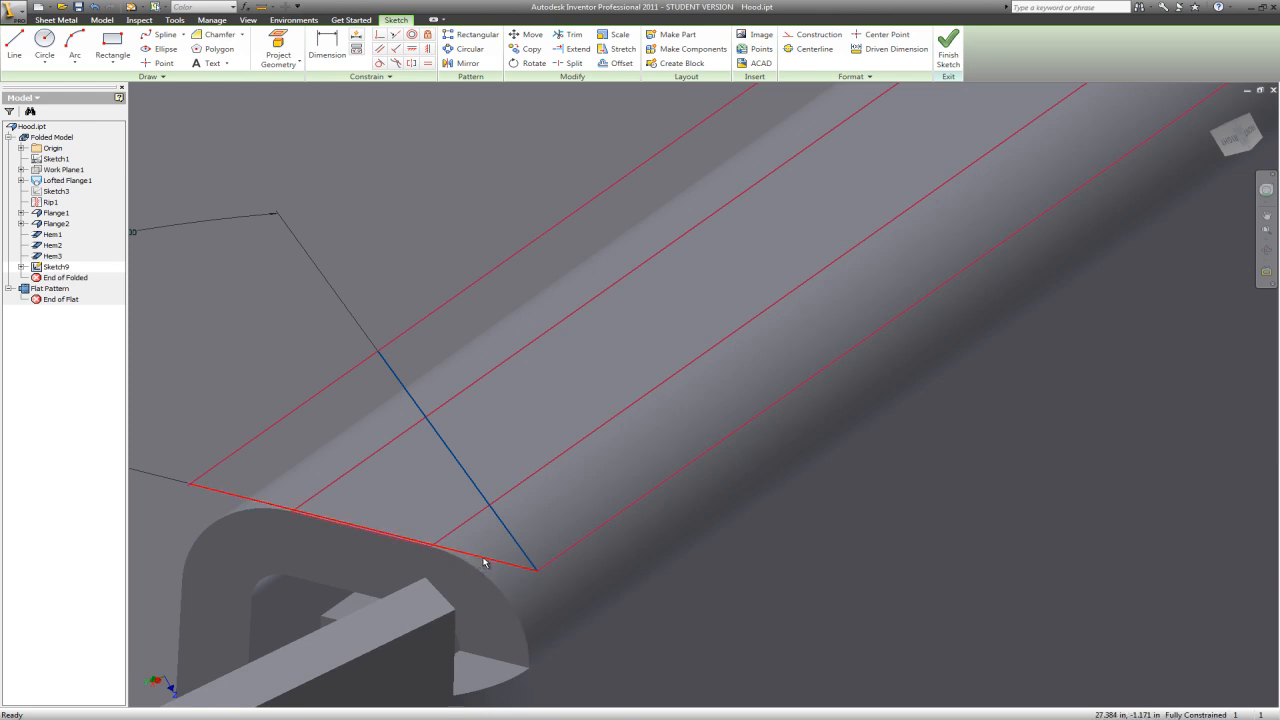
pyautogui.click(481, 560)
pyautogui.press('Delete')
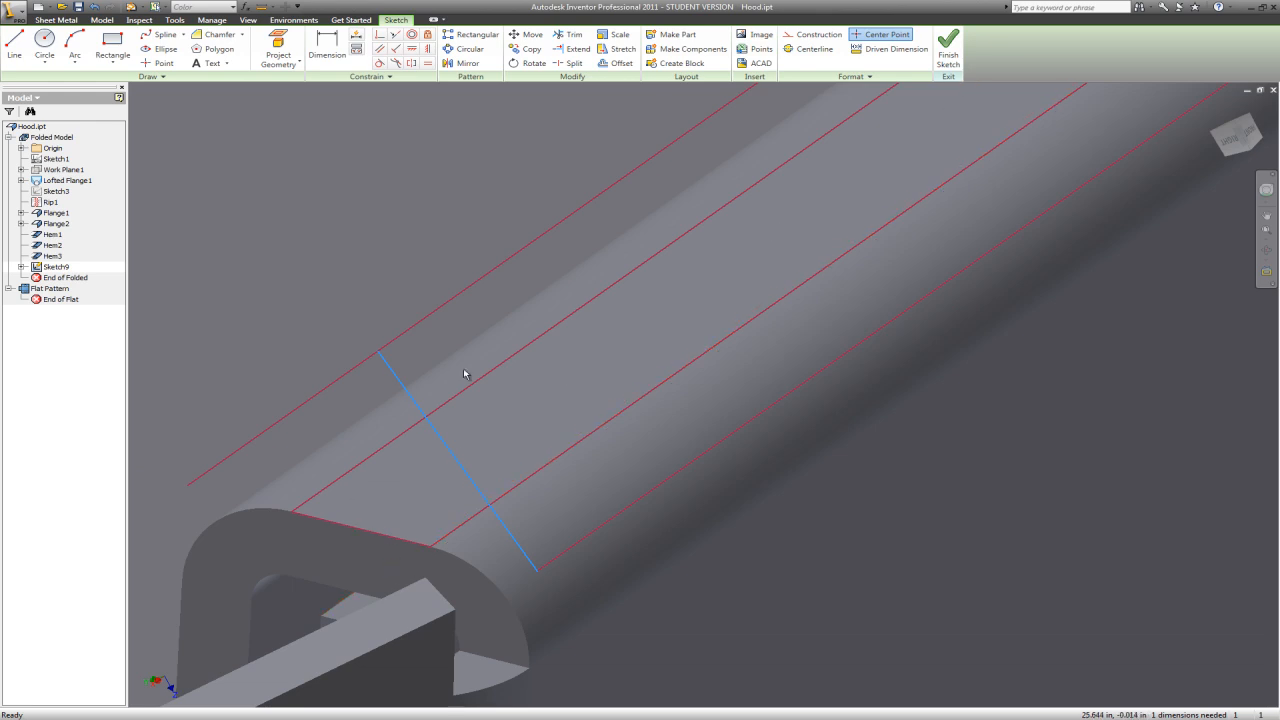
# Project the short end edge beside the slanted line's outer corner into the miter sketch.
pyautogui.scroll(2, 401, 405)
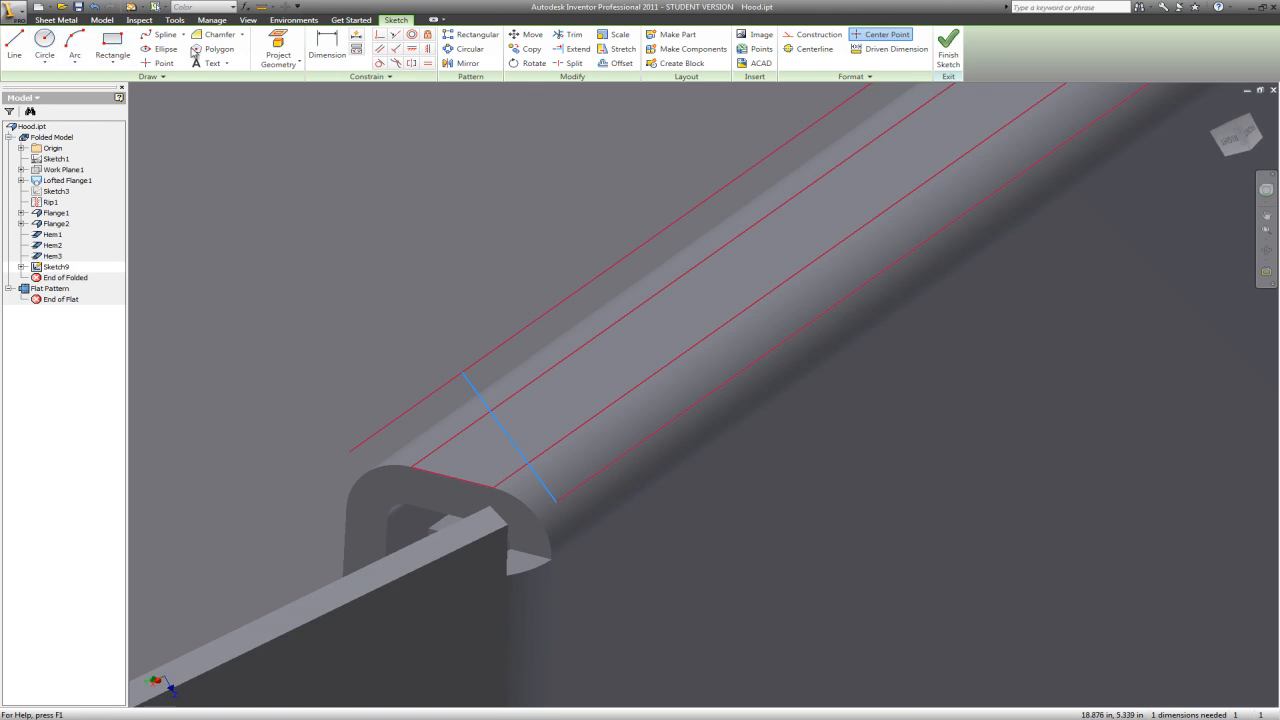
pyautogui.click(278, 45)
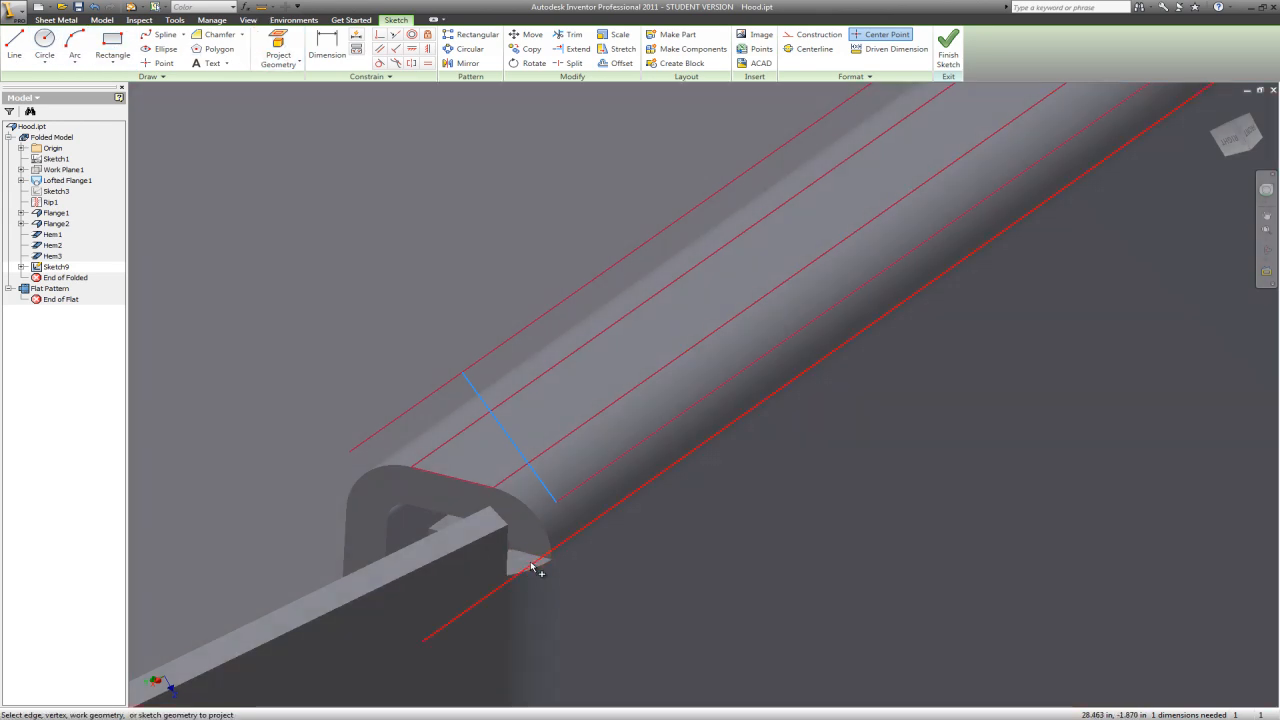
pyautogui.scroll(-5, 560, 532)
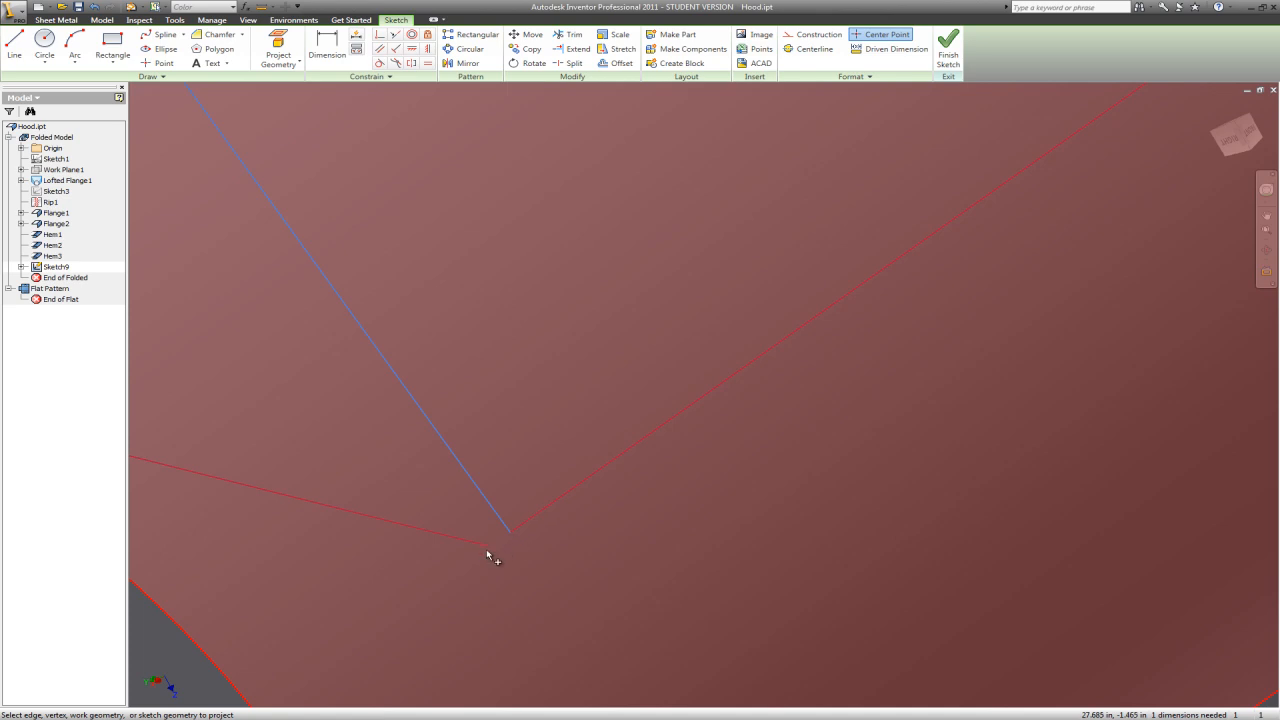
pyautogui.scroll(5, 624, 521)
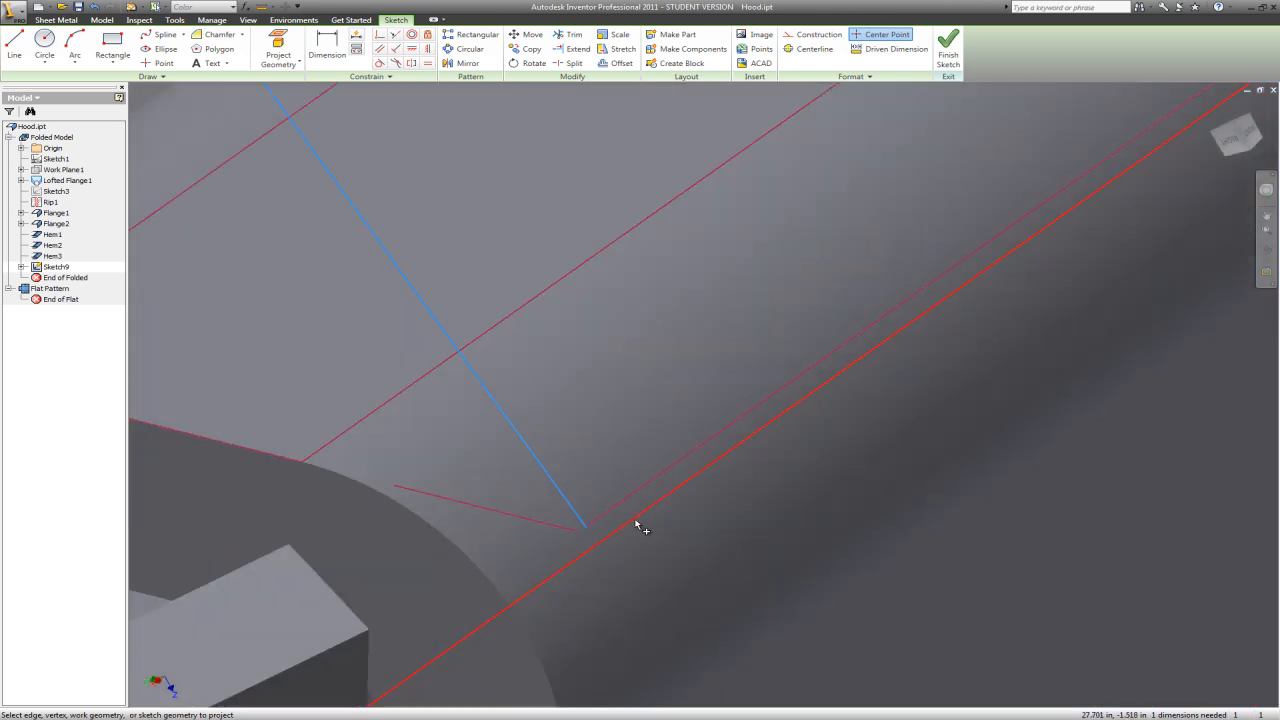
pyautogui.click(658, 466)
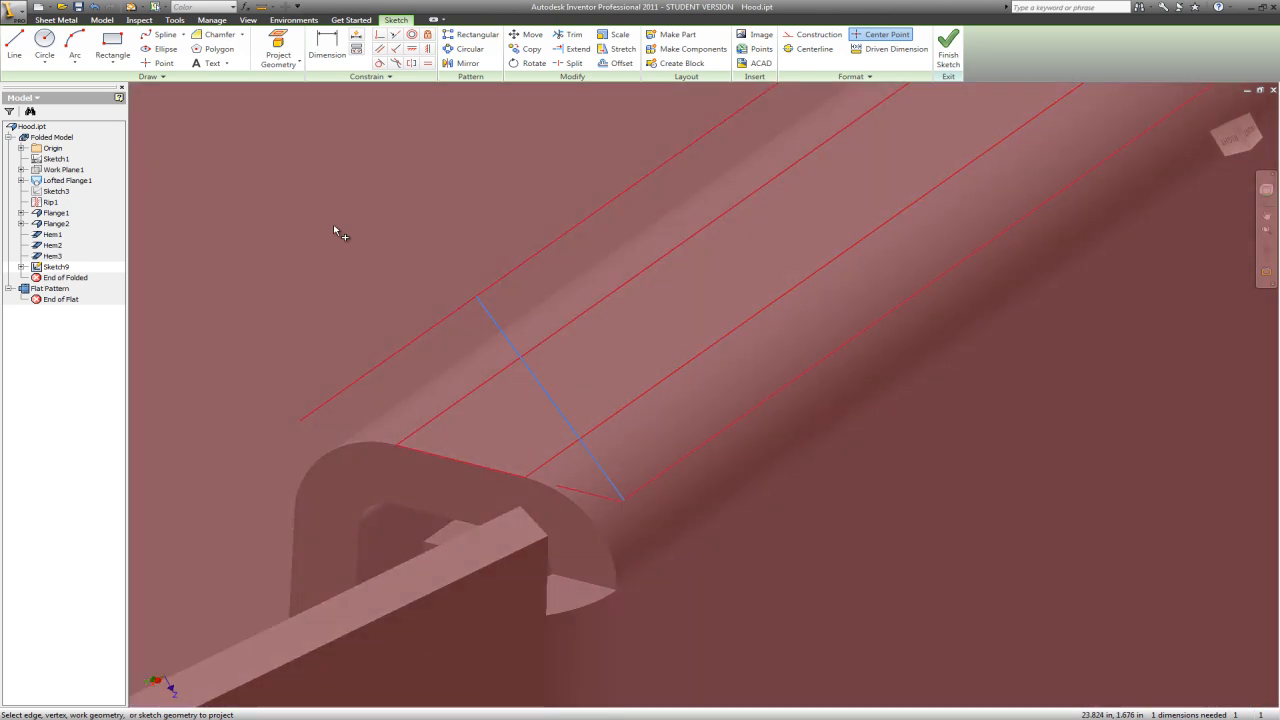
pyautogui.scroll(3, 443, 266)
# Draw a line about 0.008 in long from the slanted line's outer corner to the end of the short projected edge.
pyautogui.click(14, 45)
pyautogui.scroll(2, 672, 430)
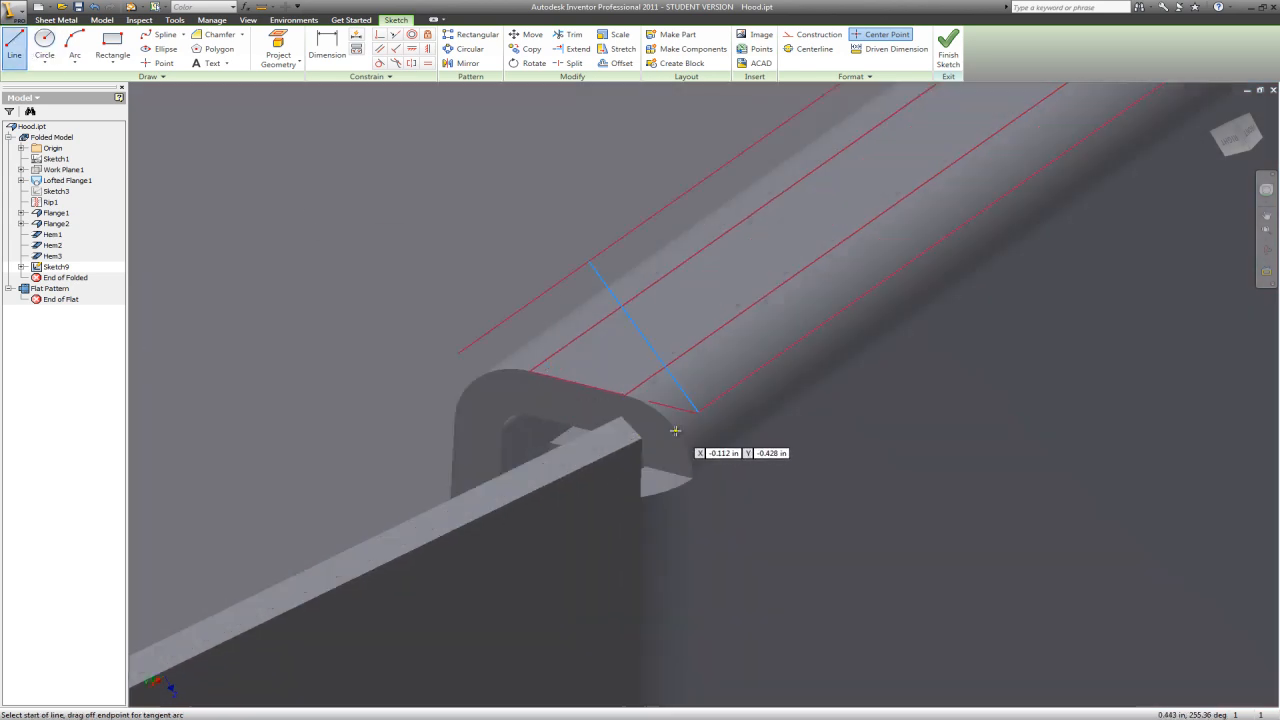
pyautogui.scroll(-5, 672, 430)
pyautogui.click(812, 300)
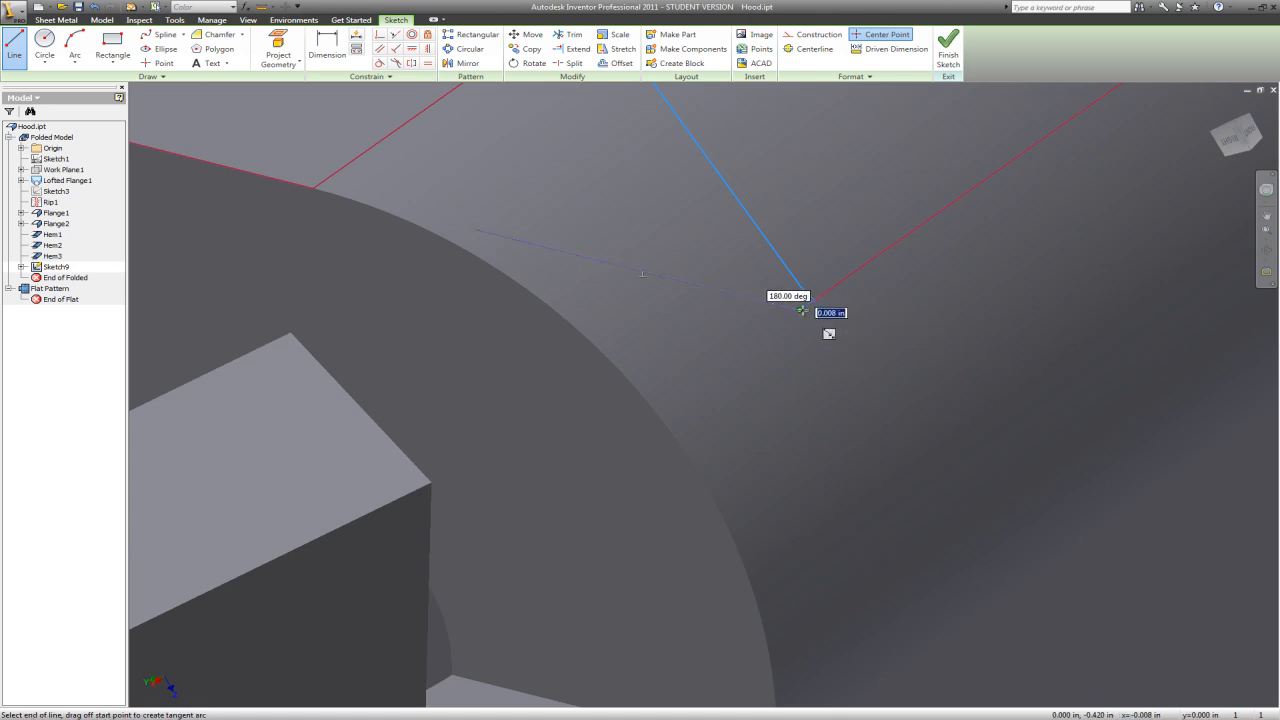
pyautogui.click(800, 310)
pyautogui.scroll(-4, 903, 380)
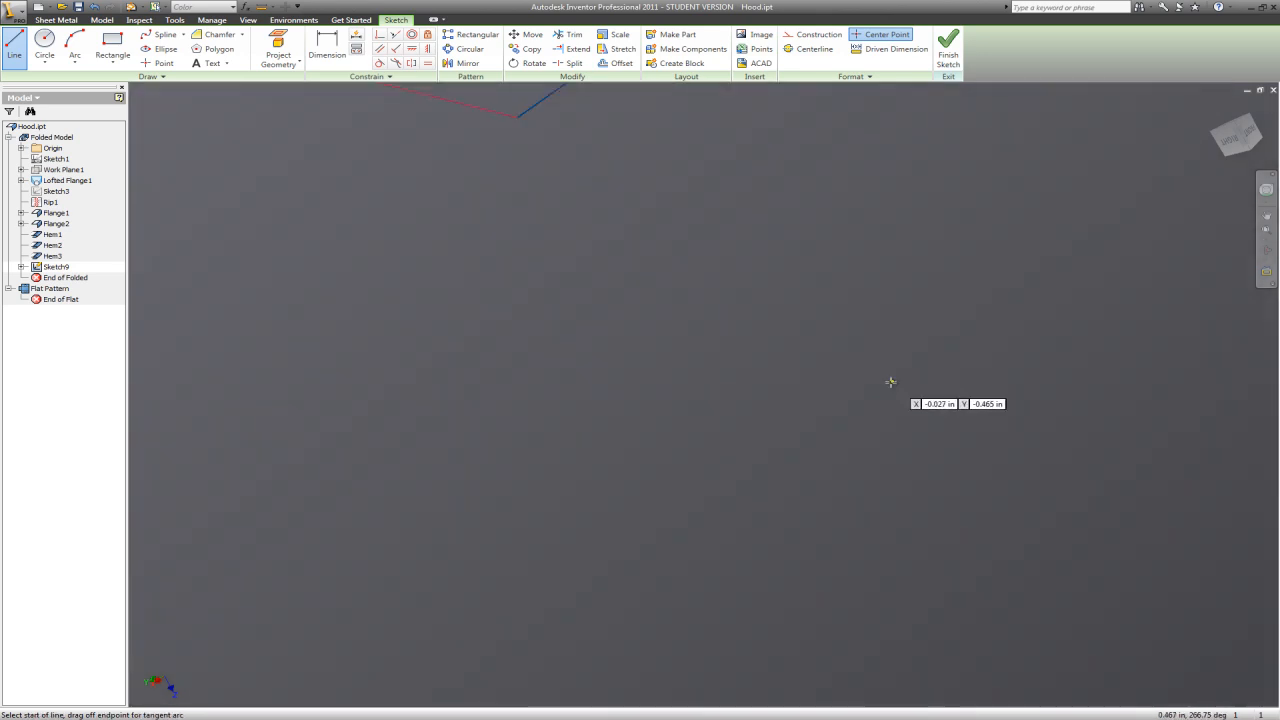
pyautogui.scroll(8, 903, 380)
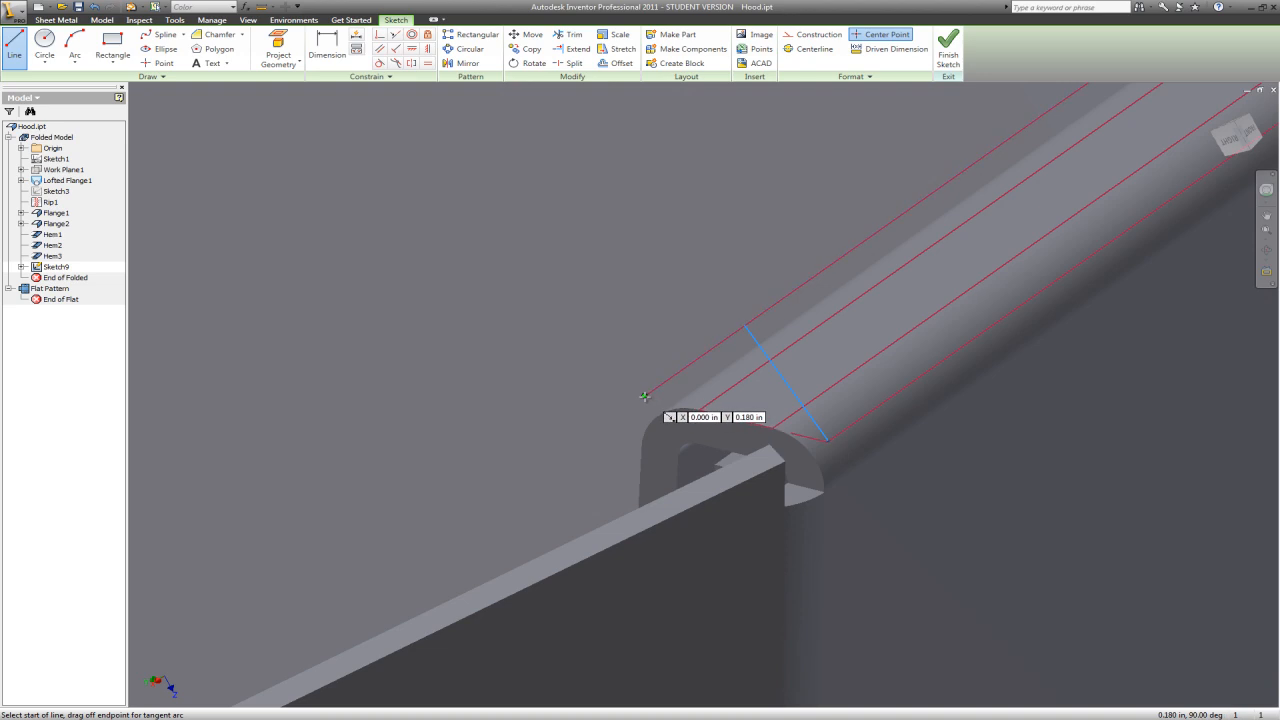
# Draw a line about 0.6 in long from the inner projected edge's end to the short projected edge's outer end, and finish the sketch.
pyautogui.click(644, 397)
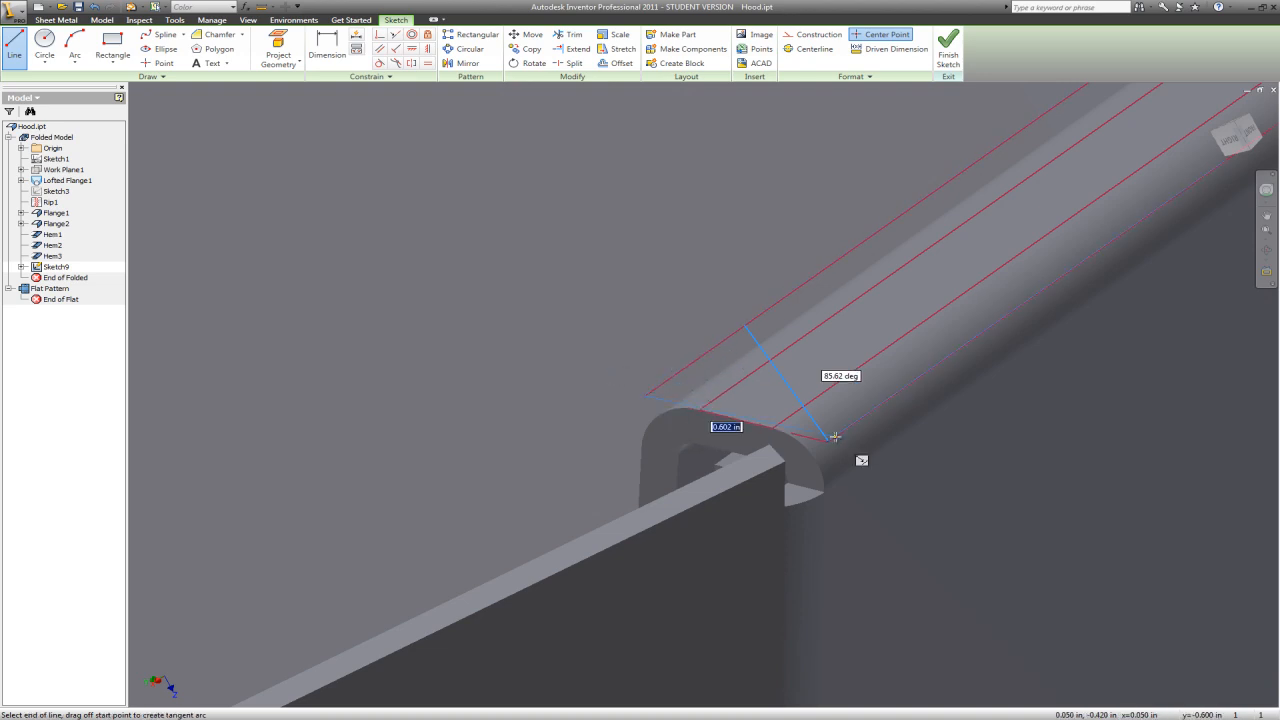
pyautogui.scroll(-5, 829, 440)
pyautogui.scroll(4, 829, 440)
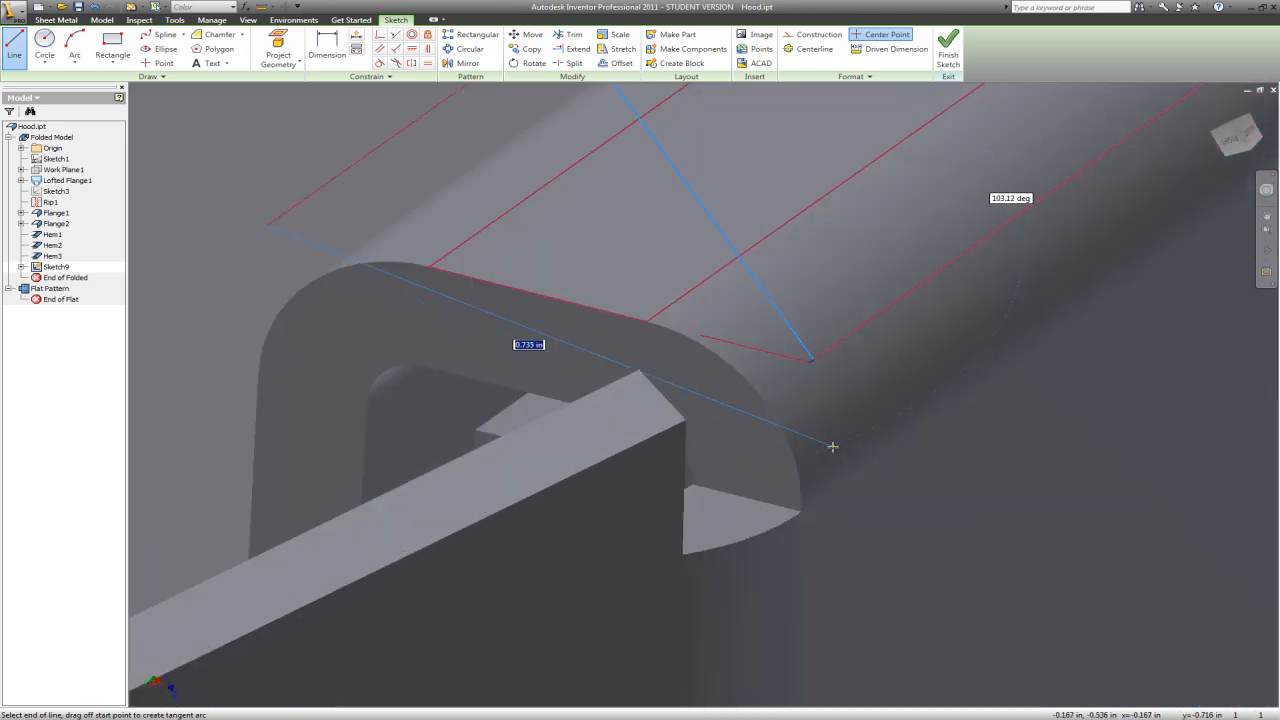
pyautogui.scroll(-2, 801, 311)
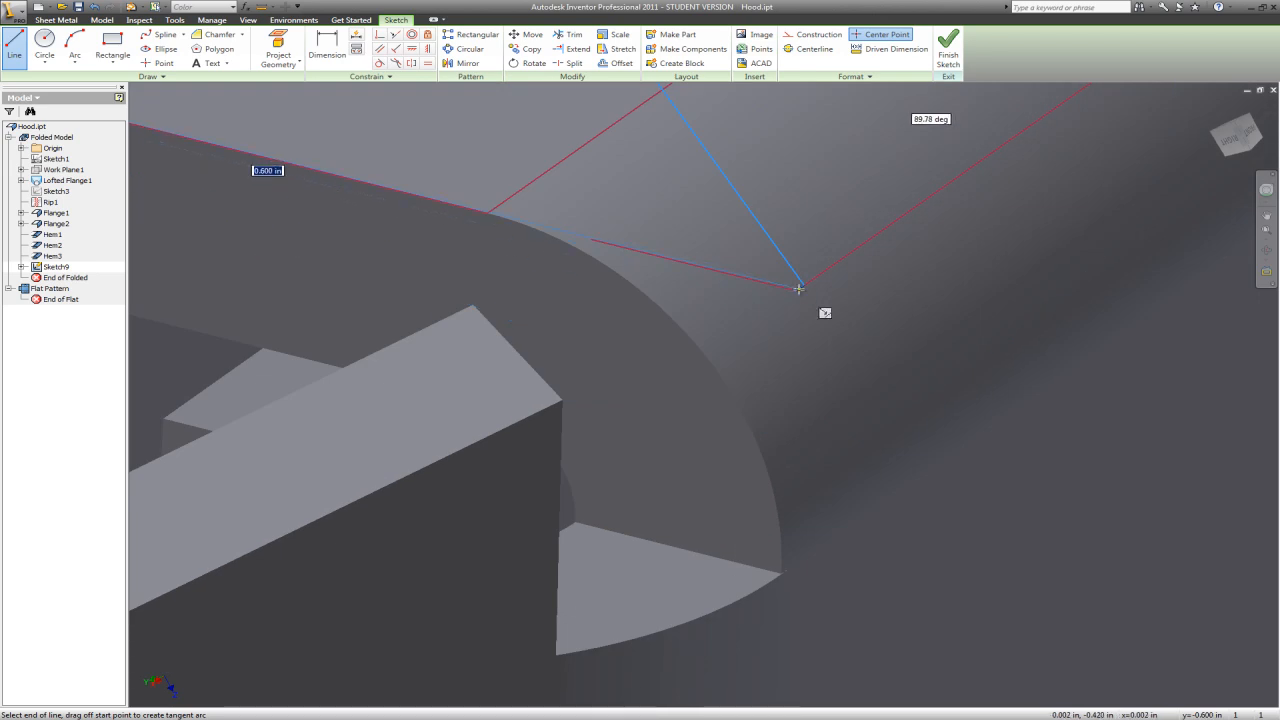
pyautogui.click(795, 290)
pyautogui.scroll(-2, 808, 434)
pyautogui.scroll(4, 808, 434)
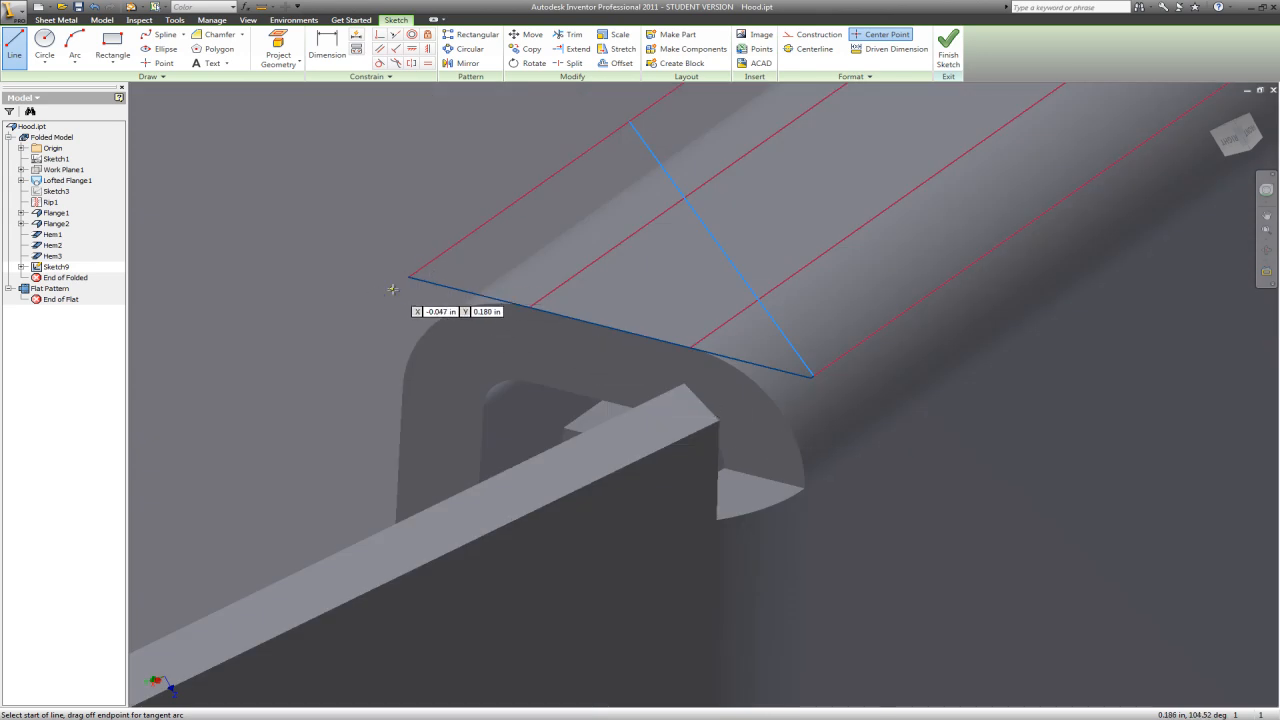
pyautogui.press('Escape')
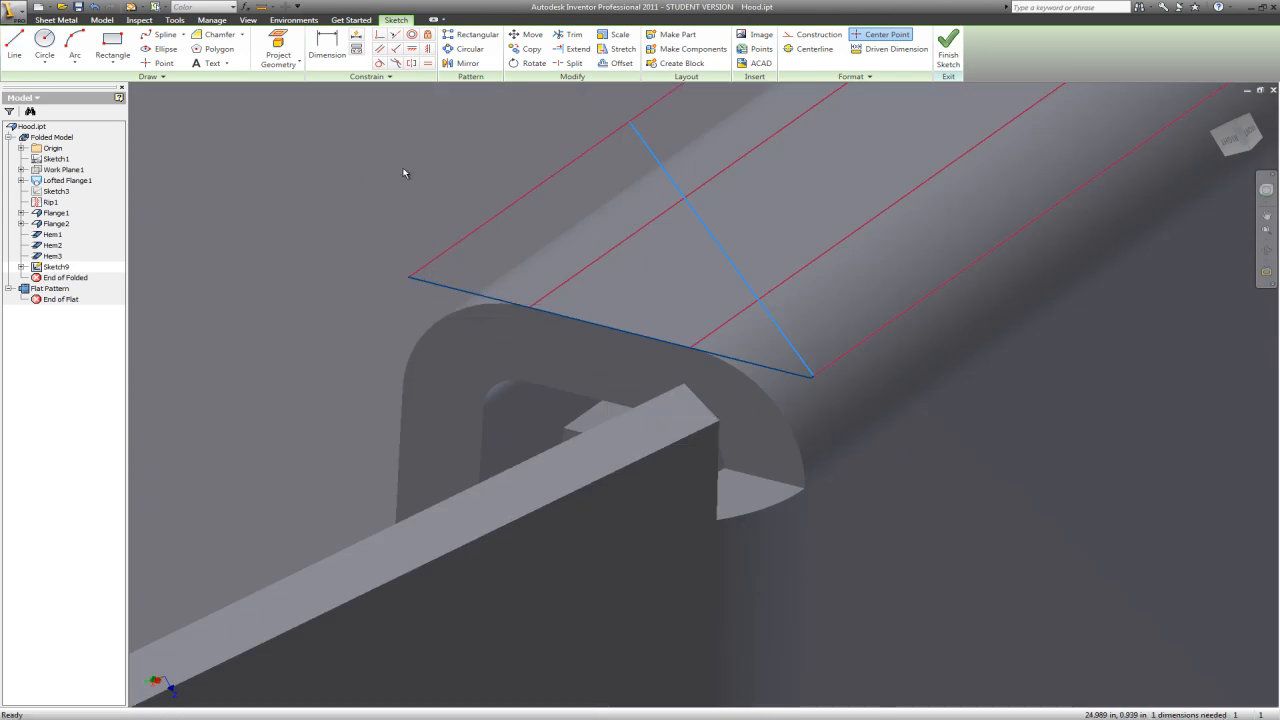
pyautogui.rightClick(367, 152)
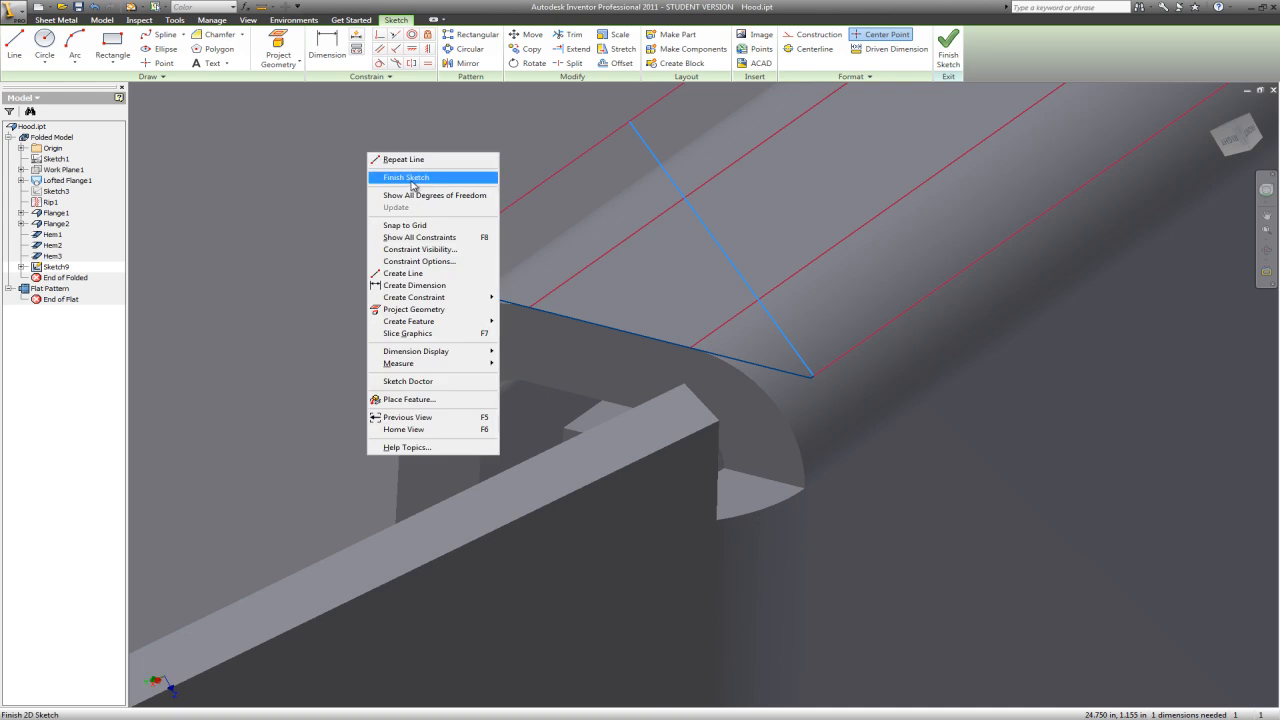
pyautogui.click(412, 182)
# Cut the triangular miter profile from the hem's open end to the sheet thickness, with Cut Across Bend enabled.
pyautogui.click(263, 45)
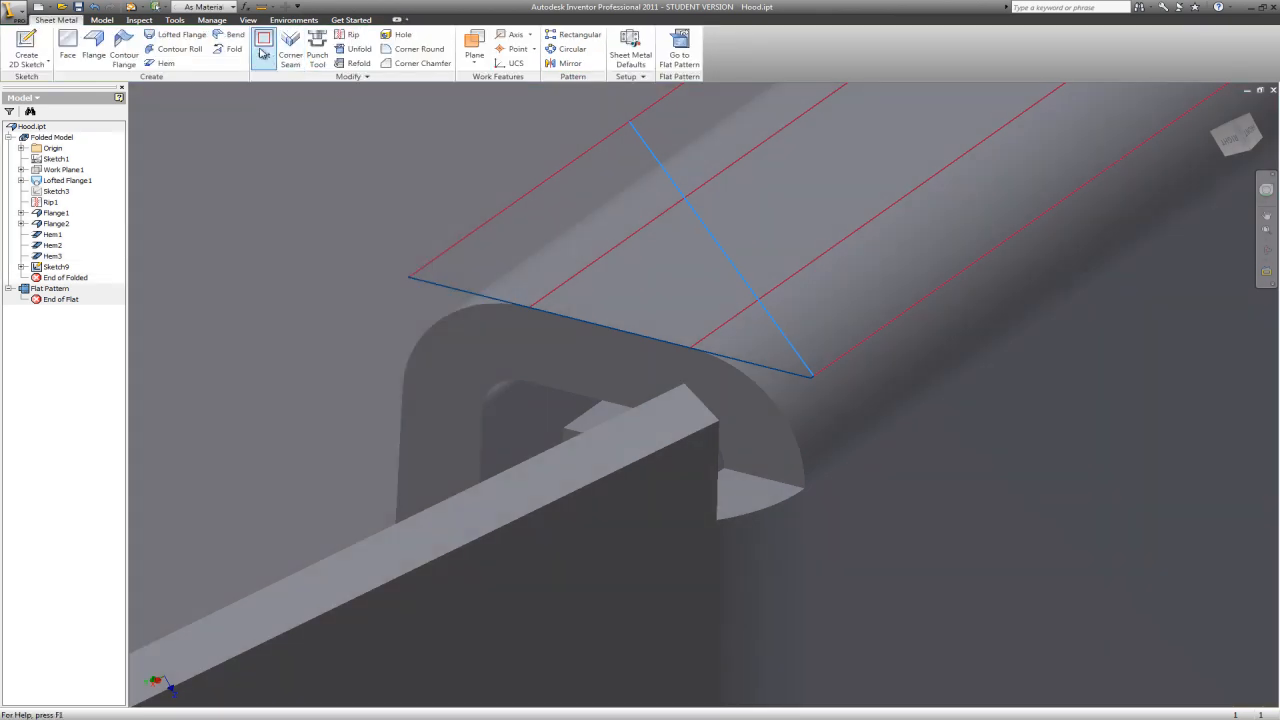
pyautogui.click(601, 194)
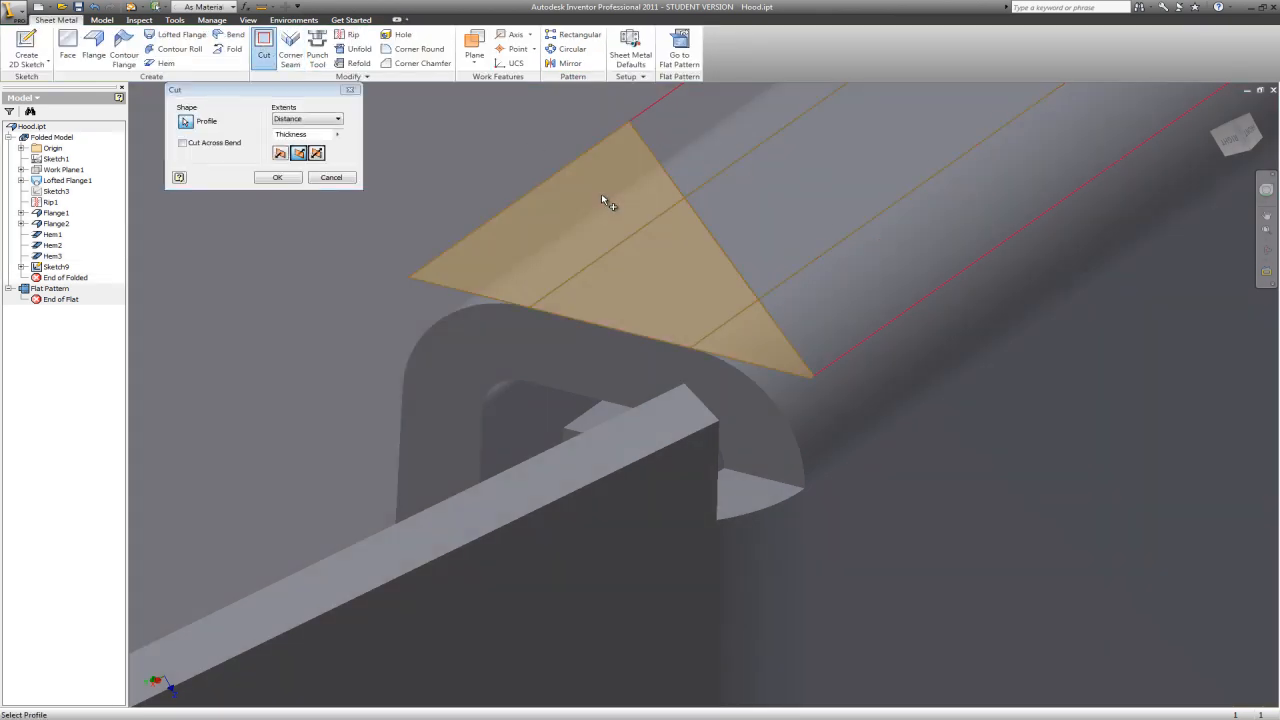
pyautogui.click(183, 143)
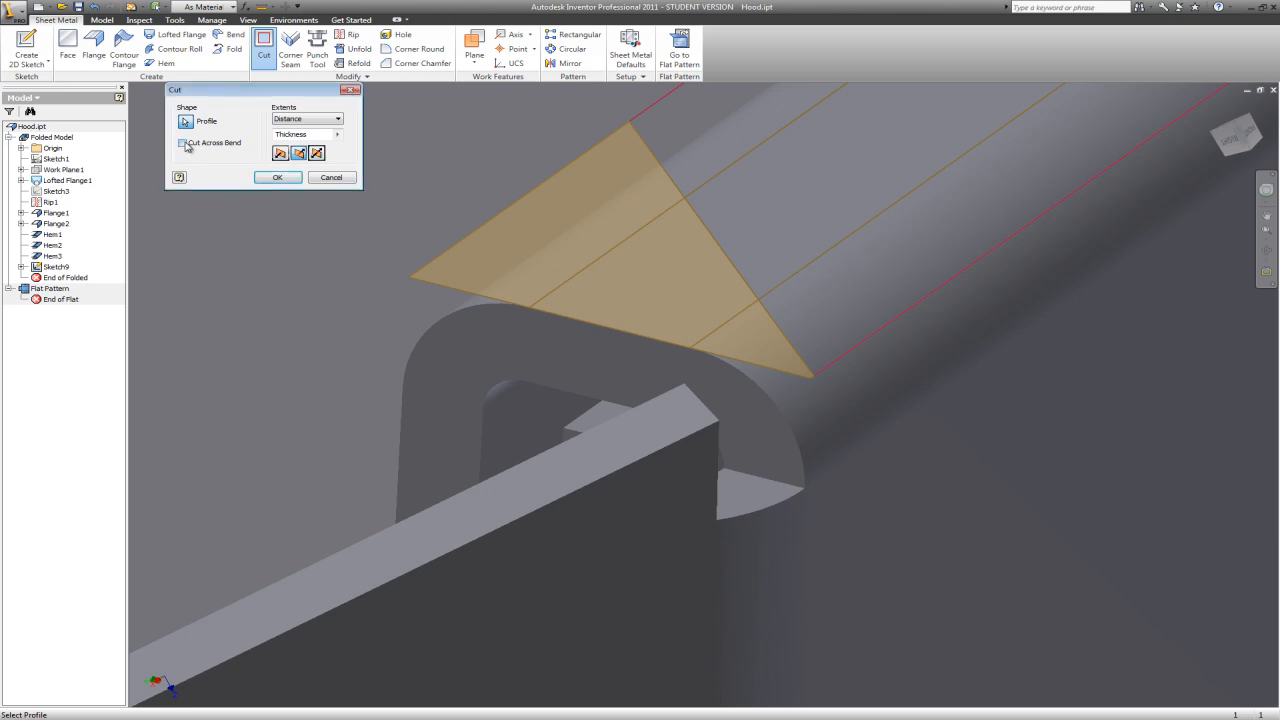
pyautogui.click(279, 178)
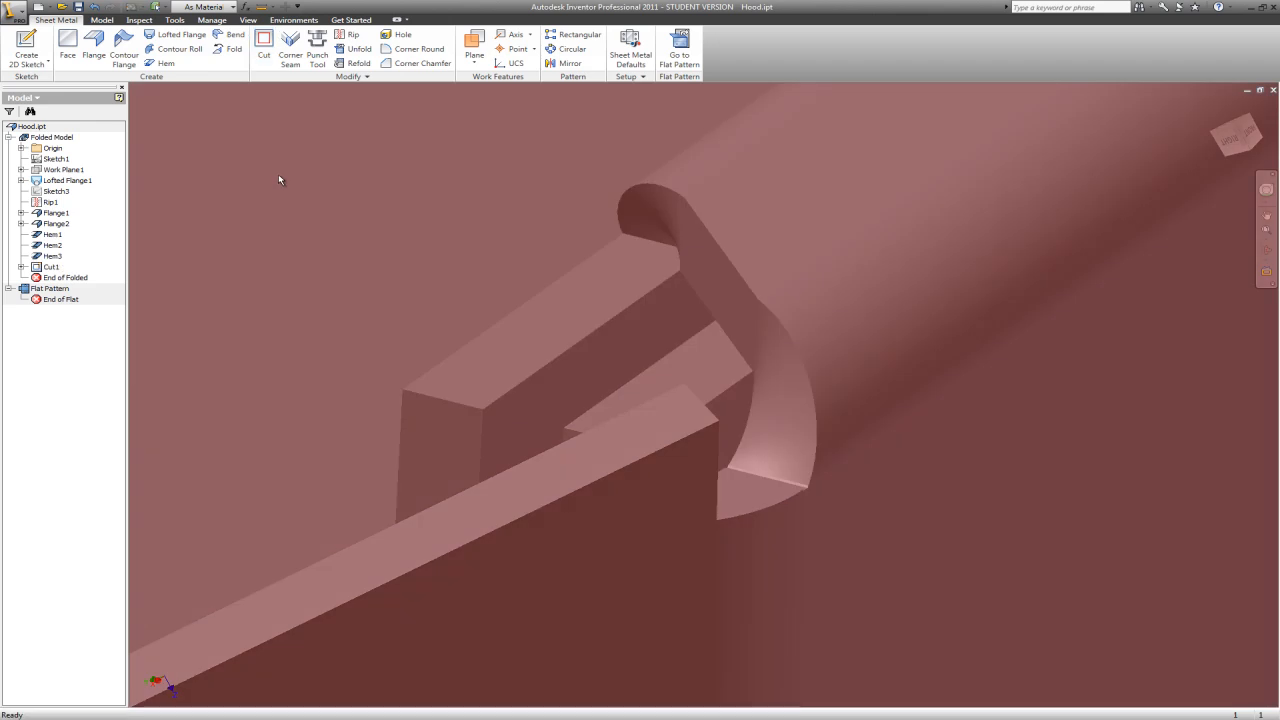
# Examine the mitered end of the outer hem and the adjoining inner hem layers from the hood's underside and up close.
pyautogui.scroll(3, 657, 223)
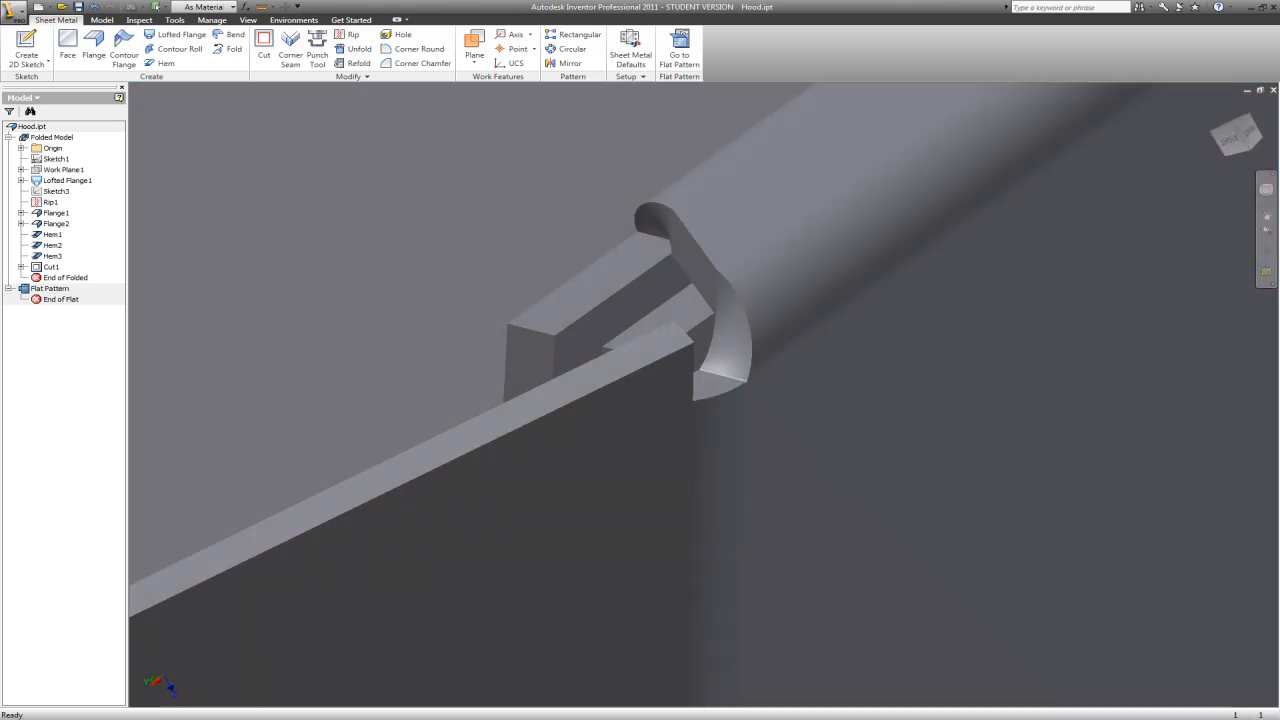
pyautogui.rightClick(75, 355)
pyautogui.click(329, 314)
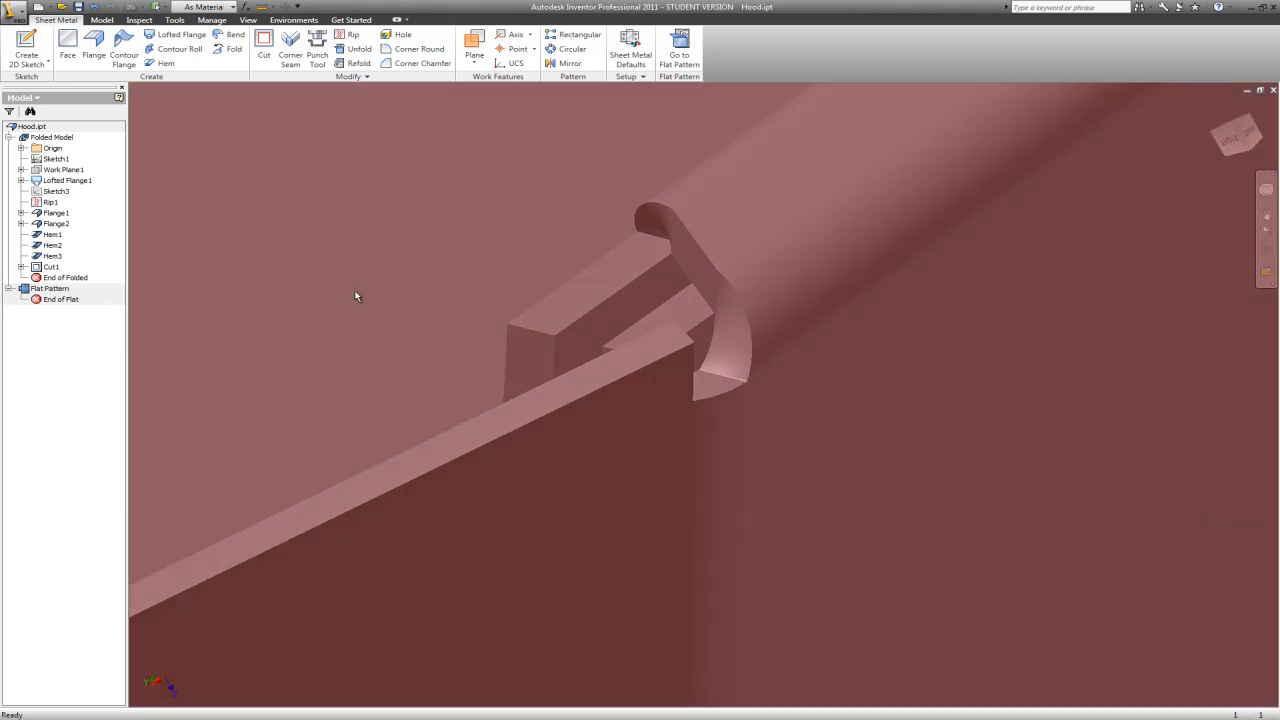
pyautogui.click(1217, 108)
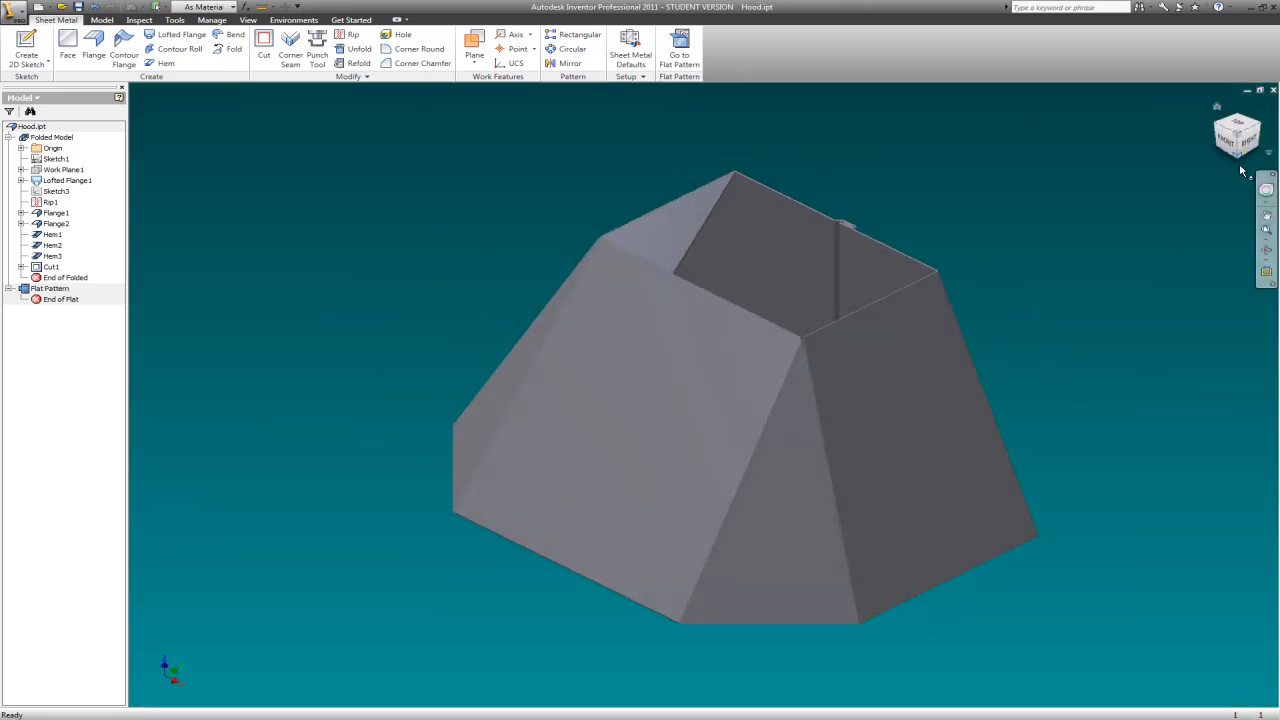
pyautogui.click(1238, 159)
pyautogui.scroll(-5, 702, 418)
pyautogui.scroll(-3, 625, 260)
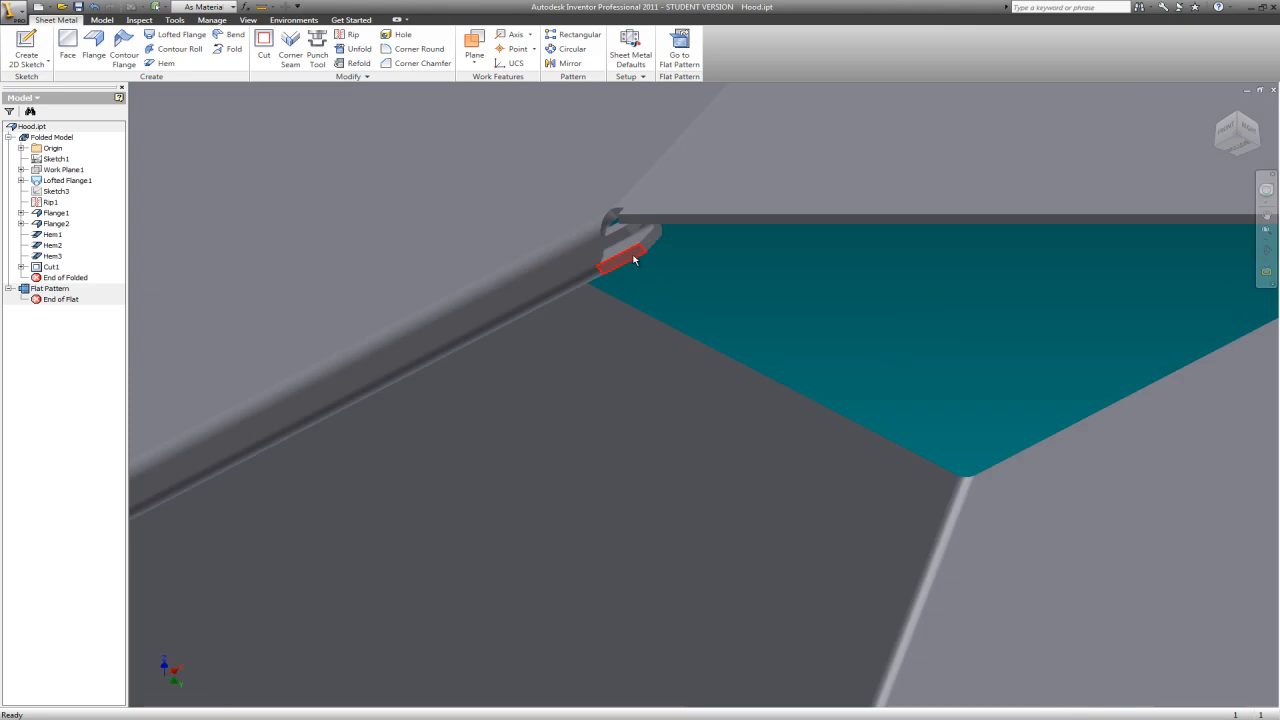
pyautogui.click(1265, 251)
pyautogui.moveTo(666, 317); pyautogui.dragTo(433, 156)
pyautogui.scroll(2, 413, 131)
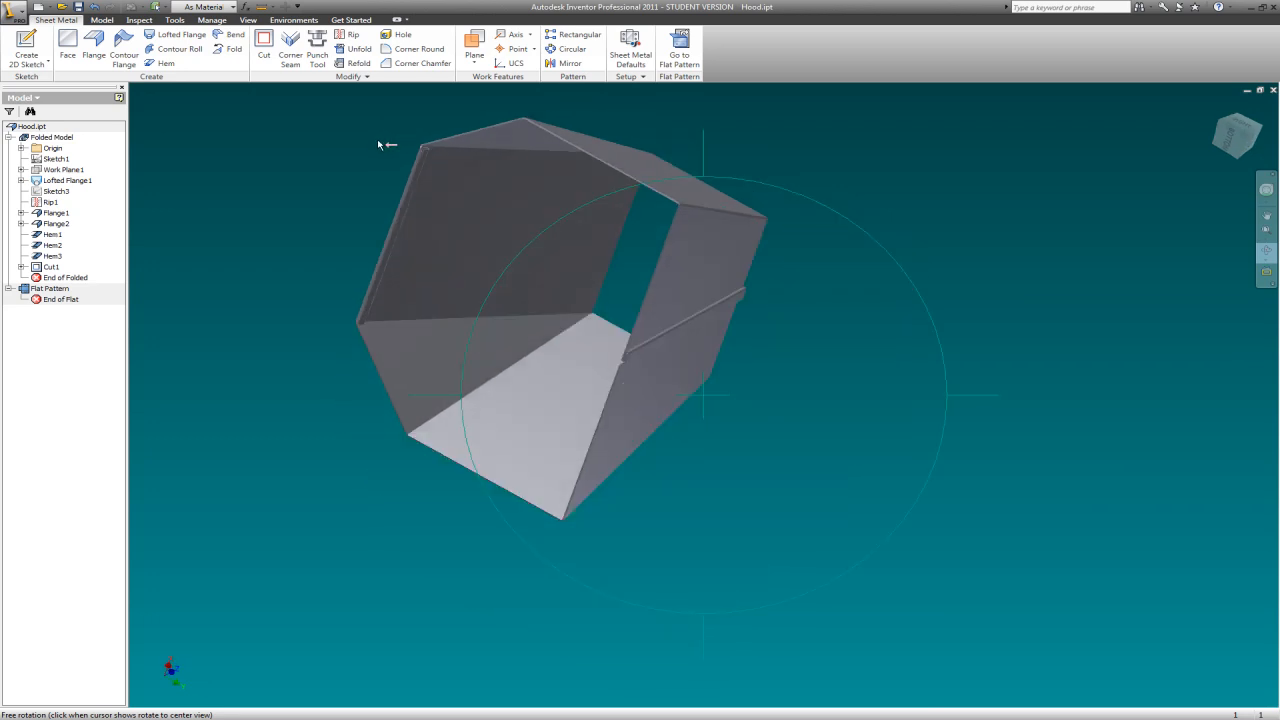
pyautogui.scroll(-5, 404, 135)
pyautogui.scroll(-3, 526, 202)
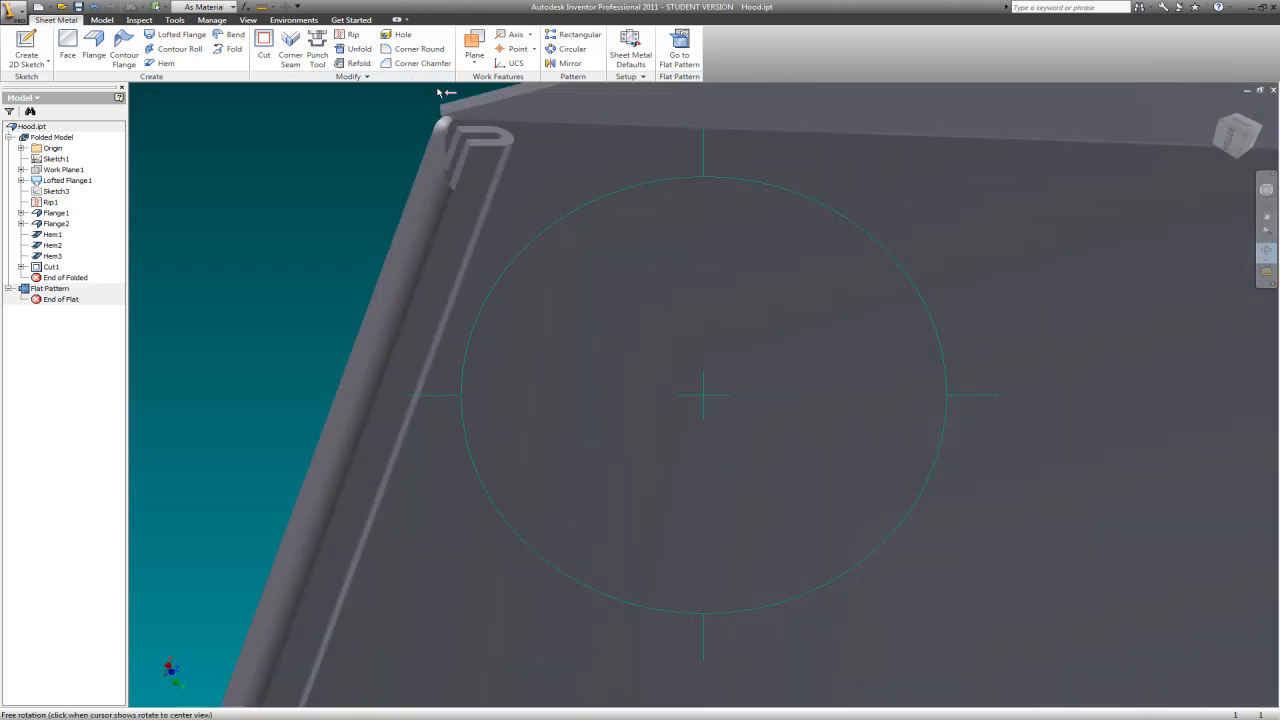
pyautogui.moveTo(551, 217); pyautogui.dragTo(428, 221)
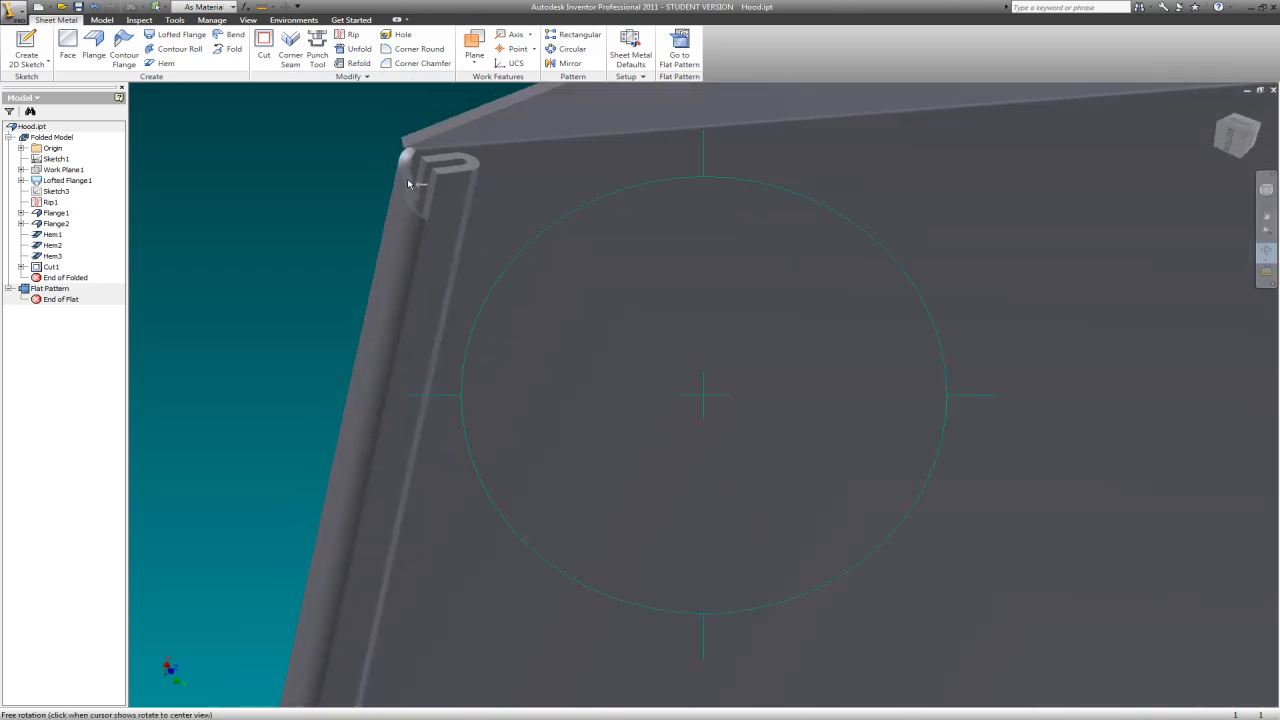
pyautogui.scroll(-3, 408, 148)
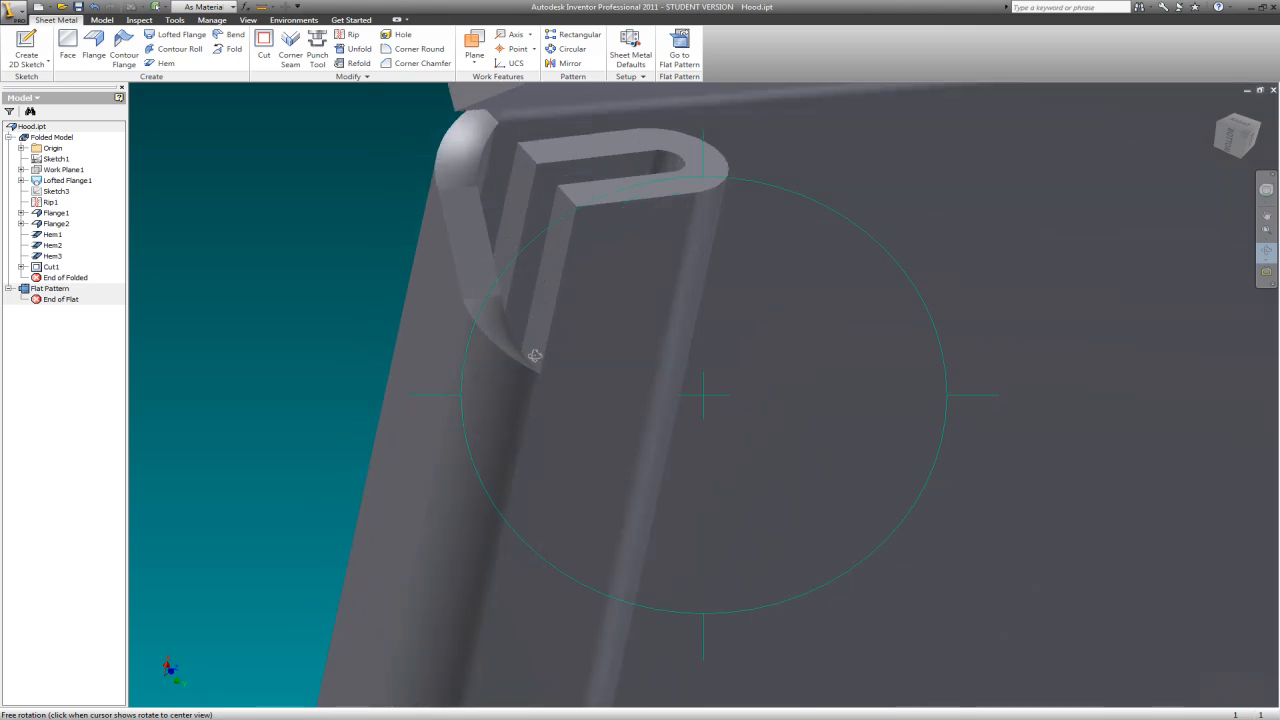